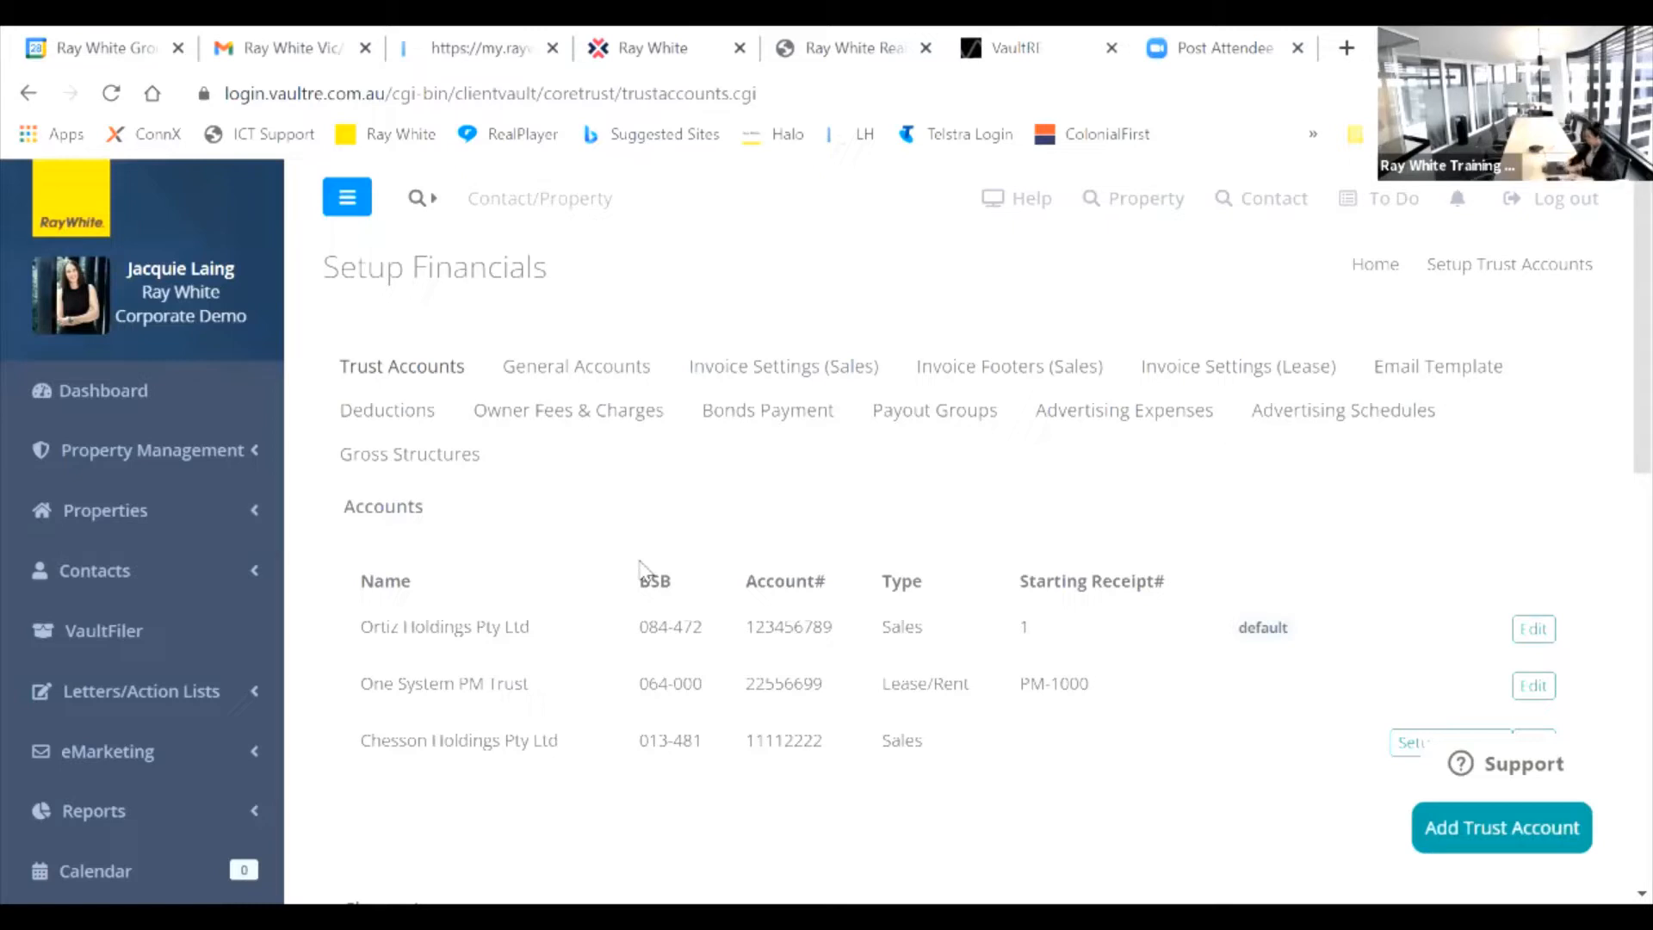
# Step: Close the Ortiz Holdings trust account settings unchanged and switch to the General Accounts list
pyautogui.click(1531, 631)
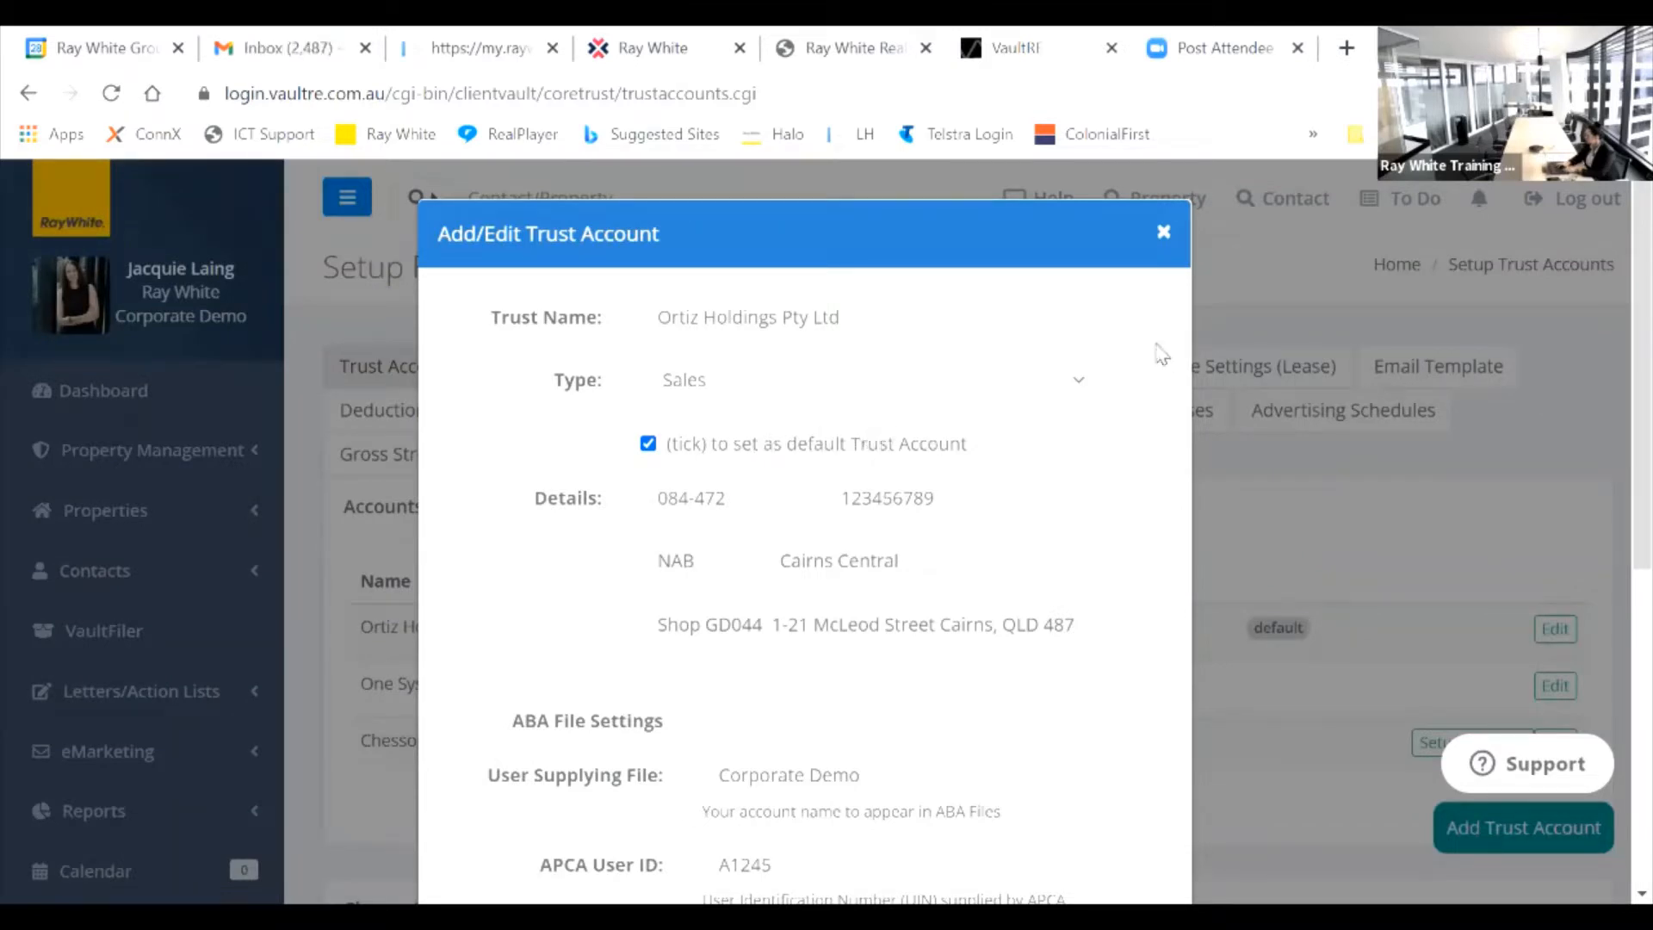
pyautogui.click(1163, 234)
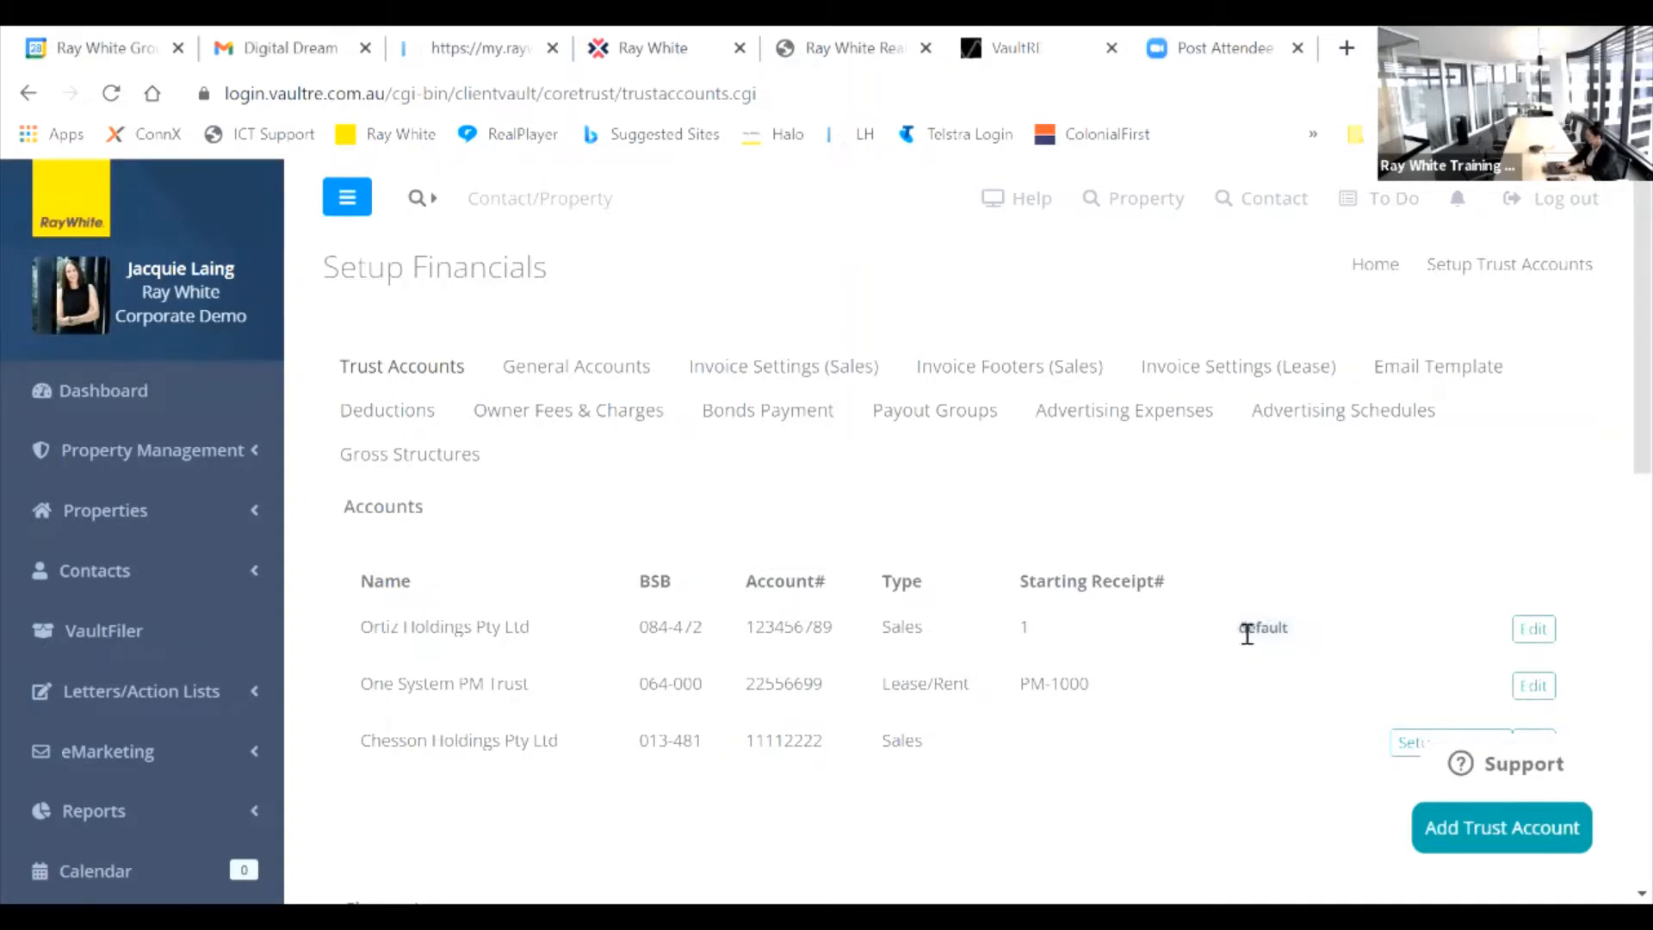
pyautogui.click(592, 381)
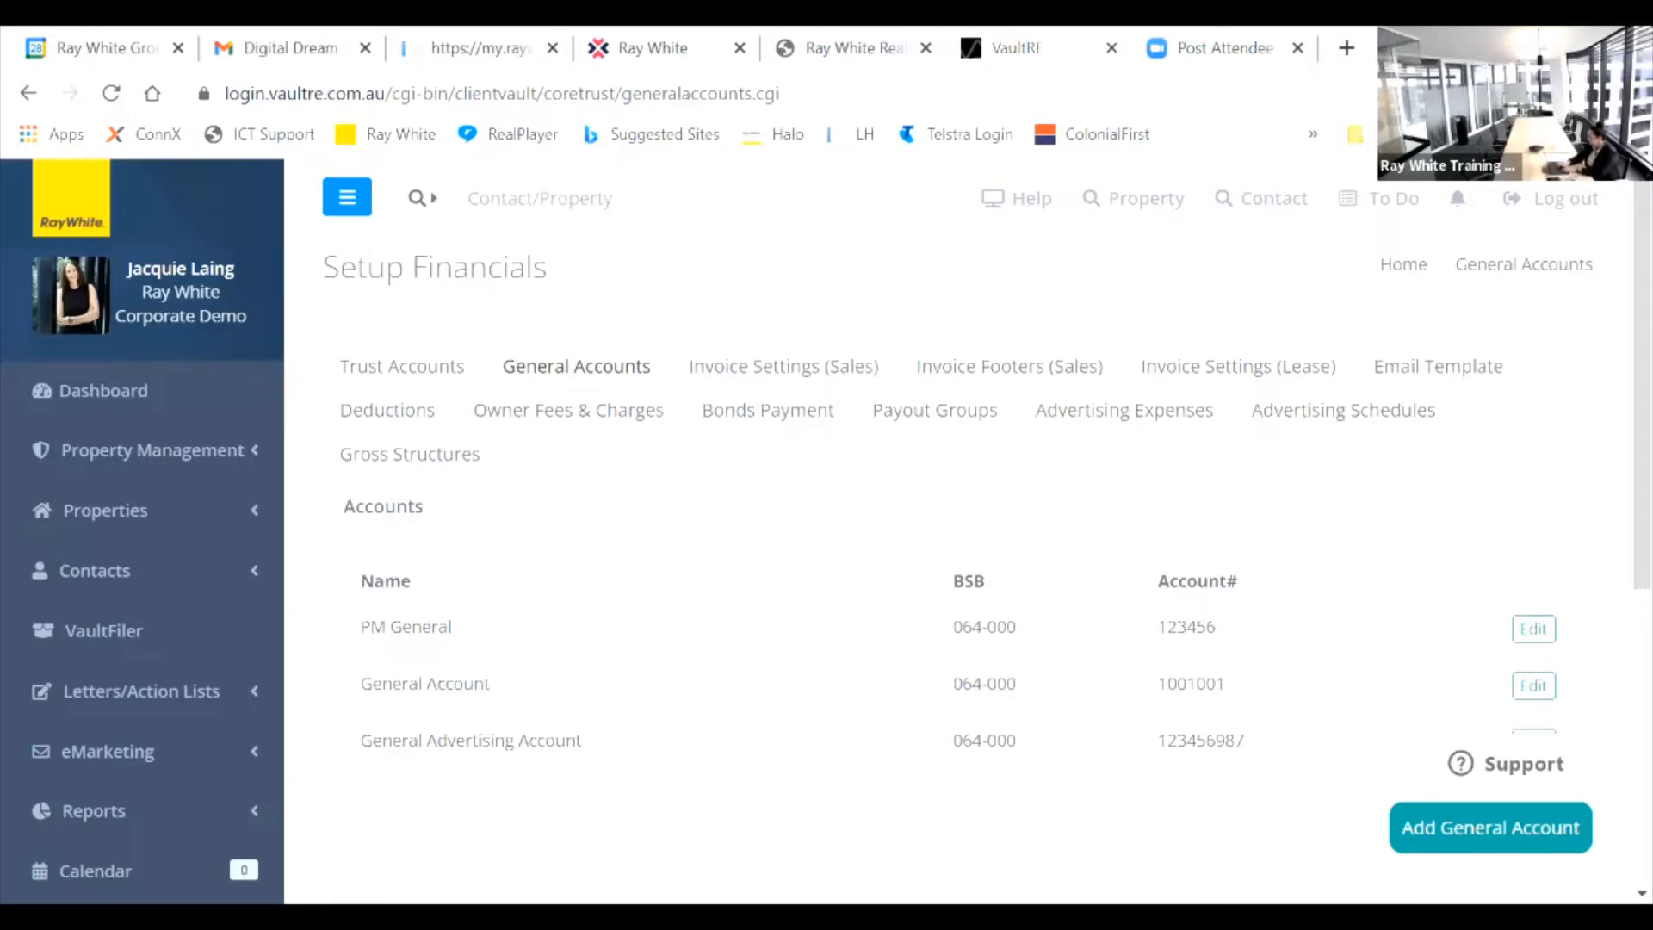
# Step: Start a new general account with BSB 064000, confirm it resolves to CBA, then discard it
pyautogui.click(1476, 823)
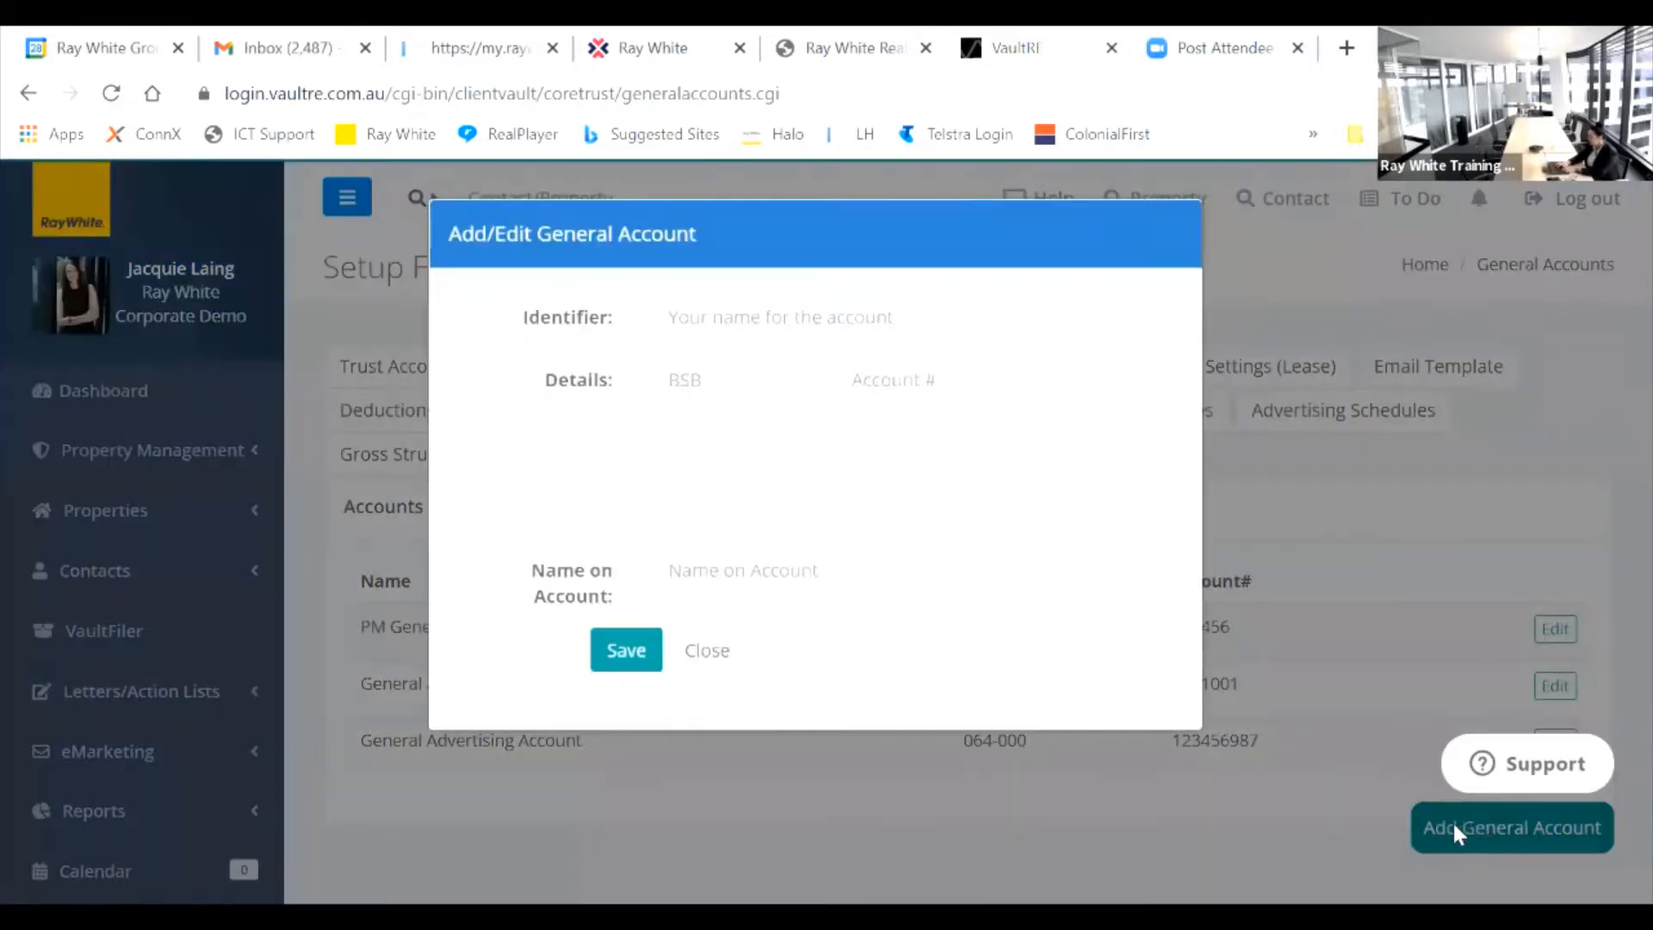
pyautogui.click(728, 377)
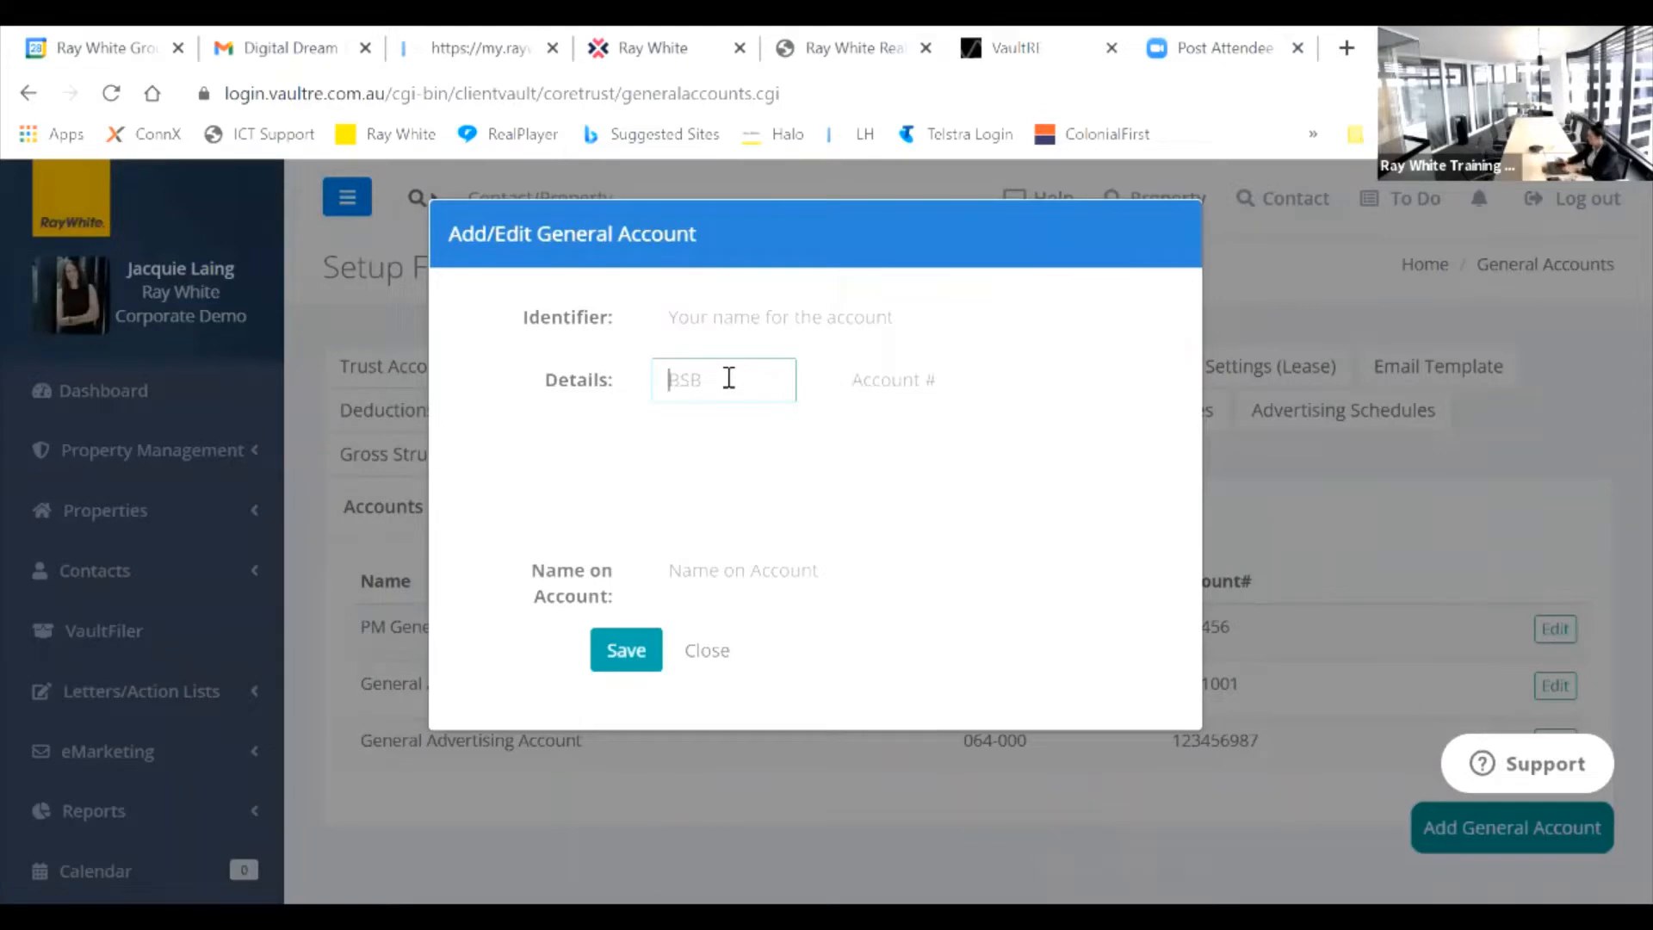
pyautogui.write('0')
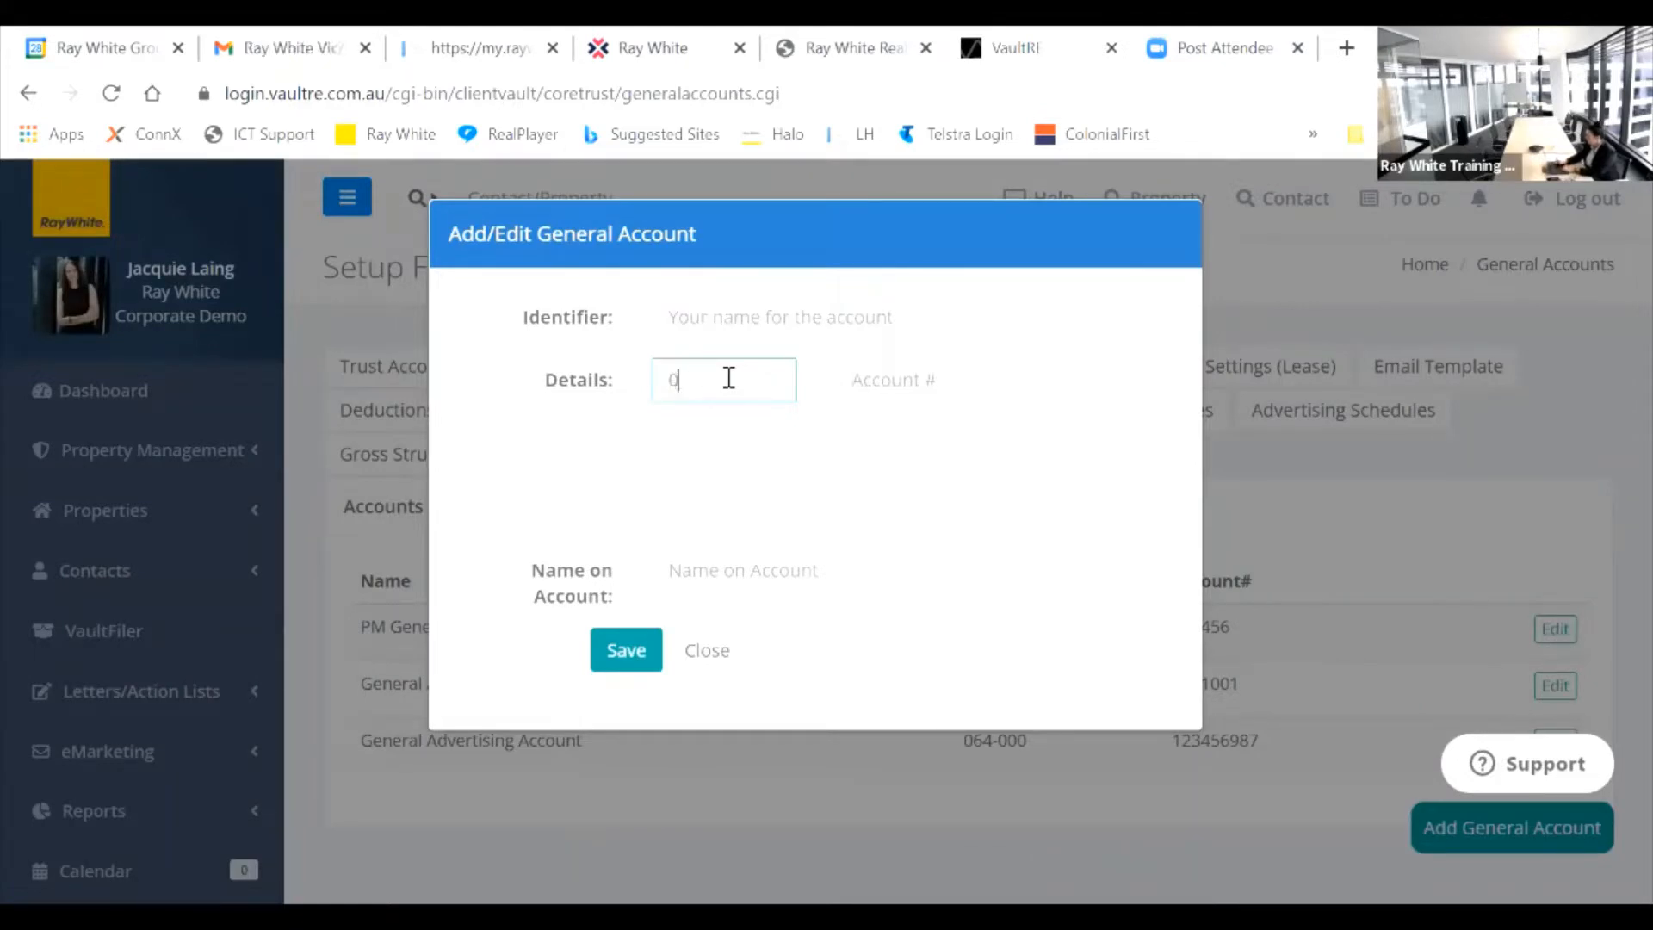
pyautogui.write('64')
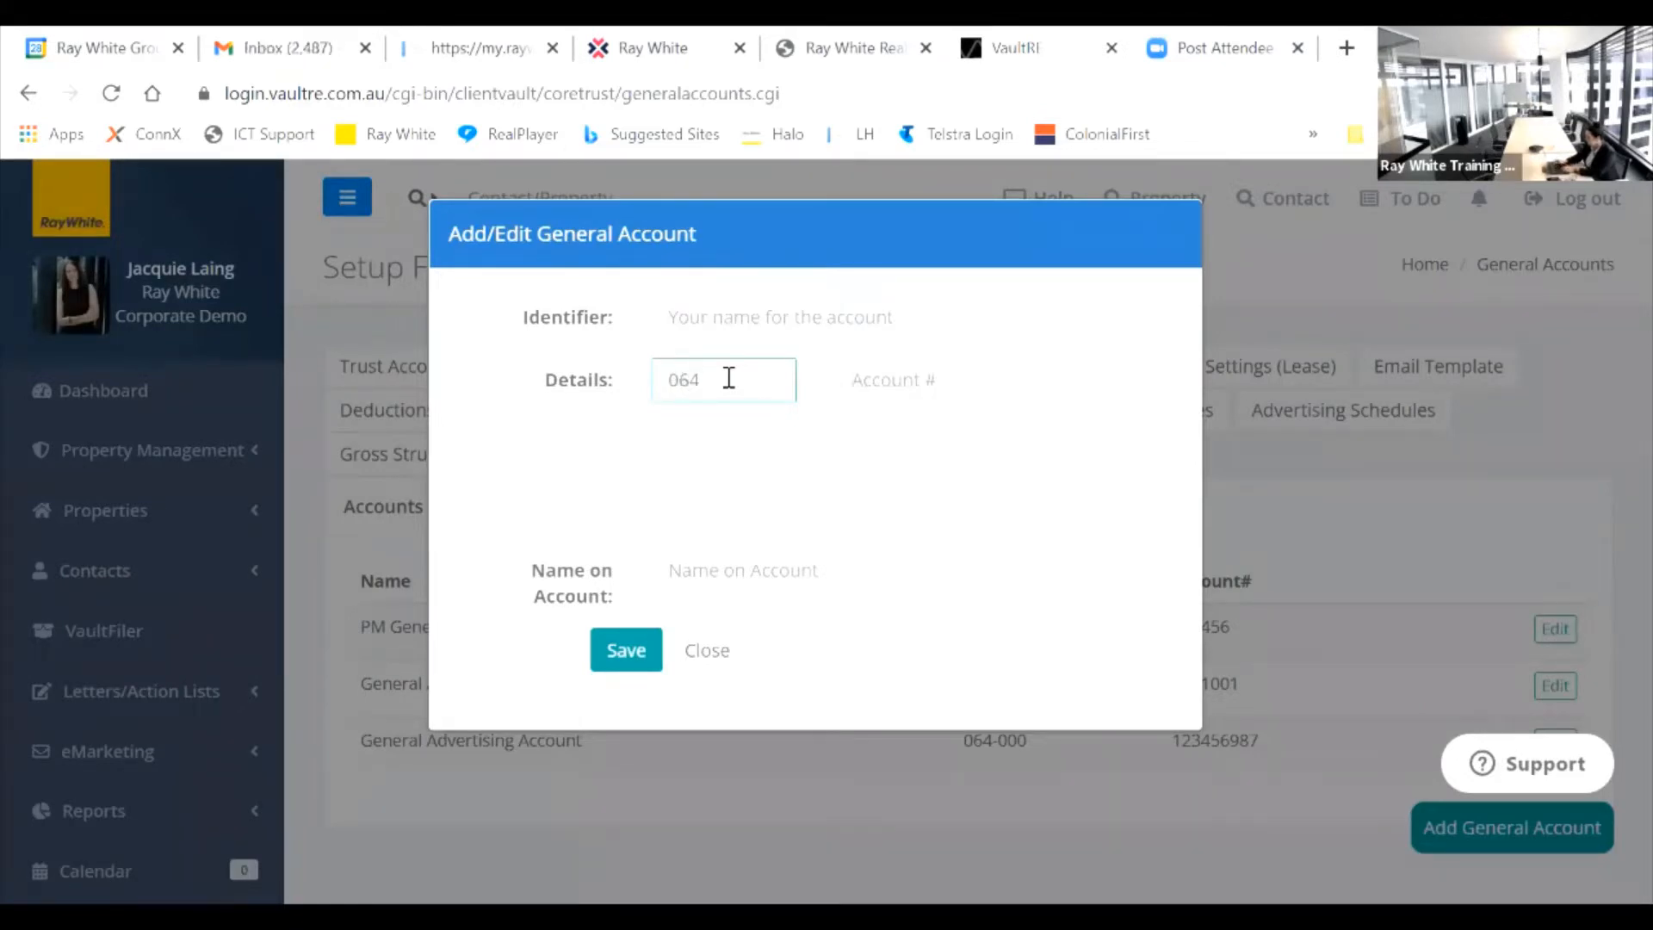
pyautogui.write('000')
pyautogui.press('Tab')
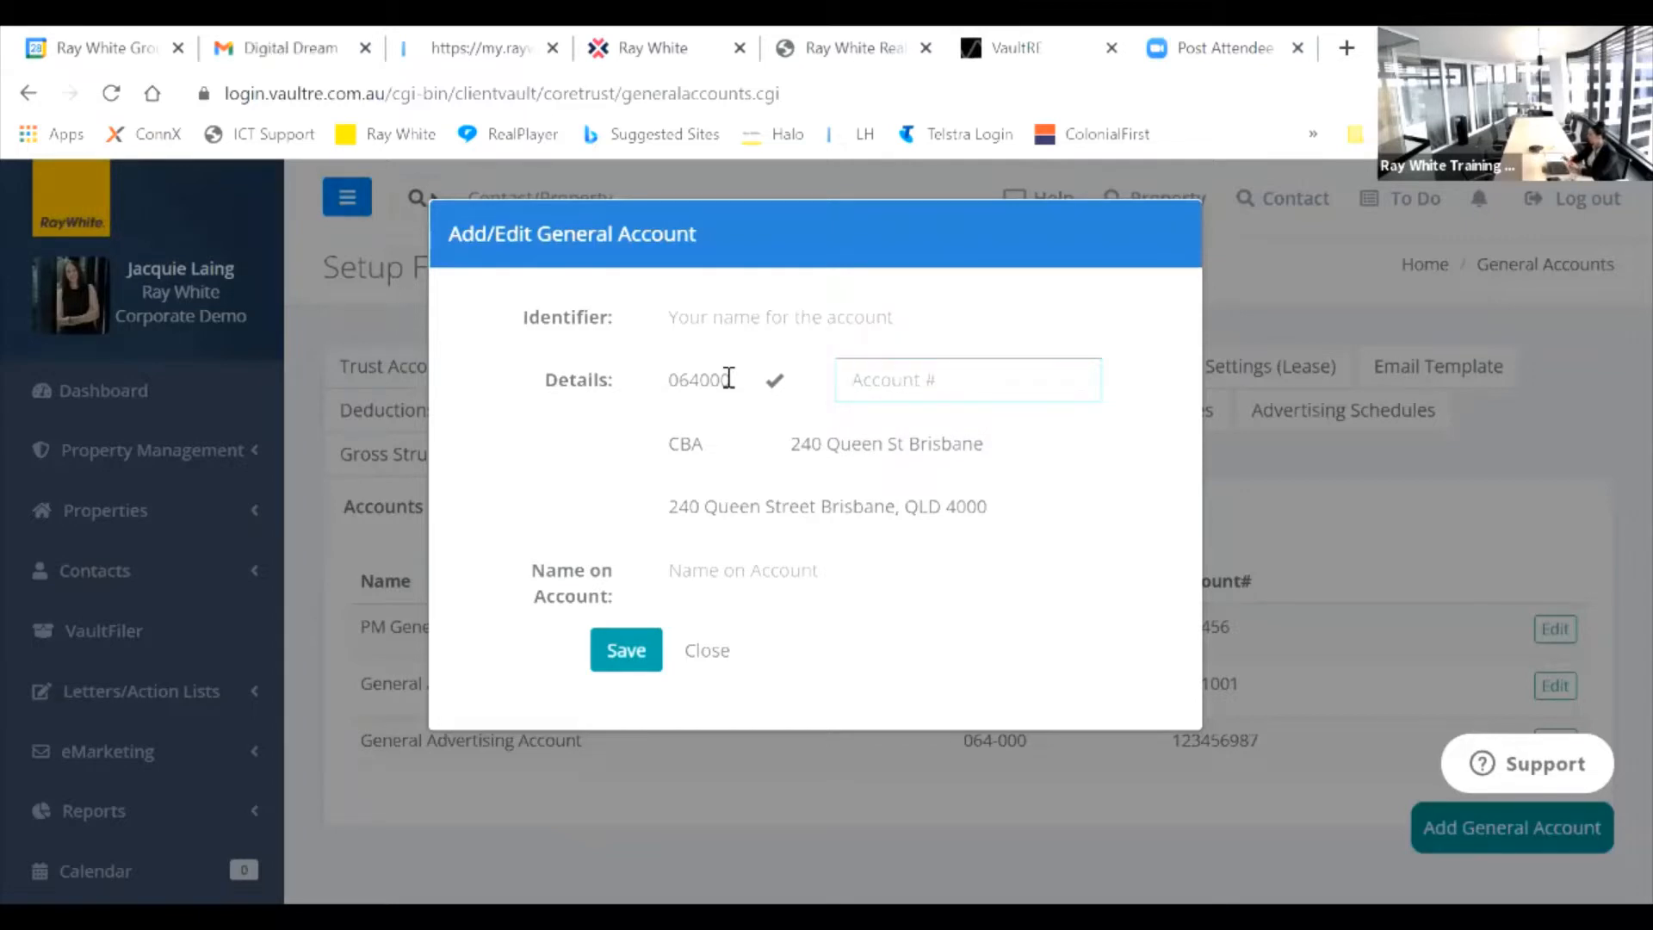
pyautogui.click(717, 654)
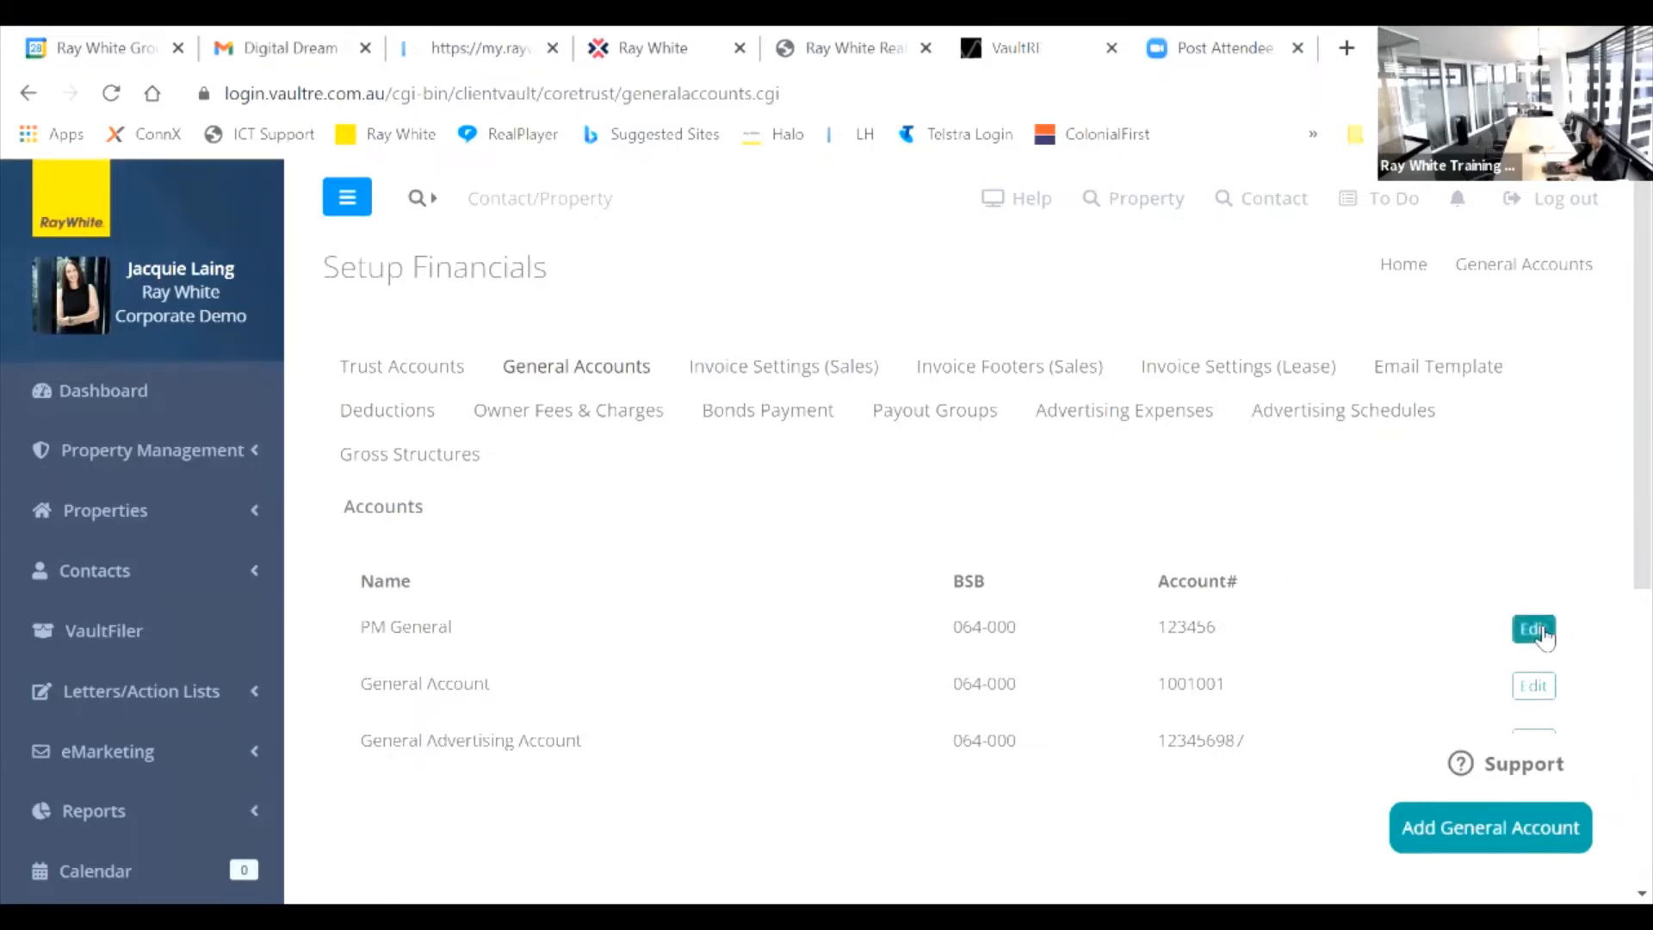
# Step: Go back to Trust Accounts and edit the Ortiz Holdings Pty Ltd account
pyautogui.click(416, 375)
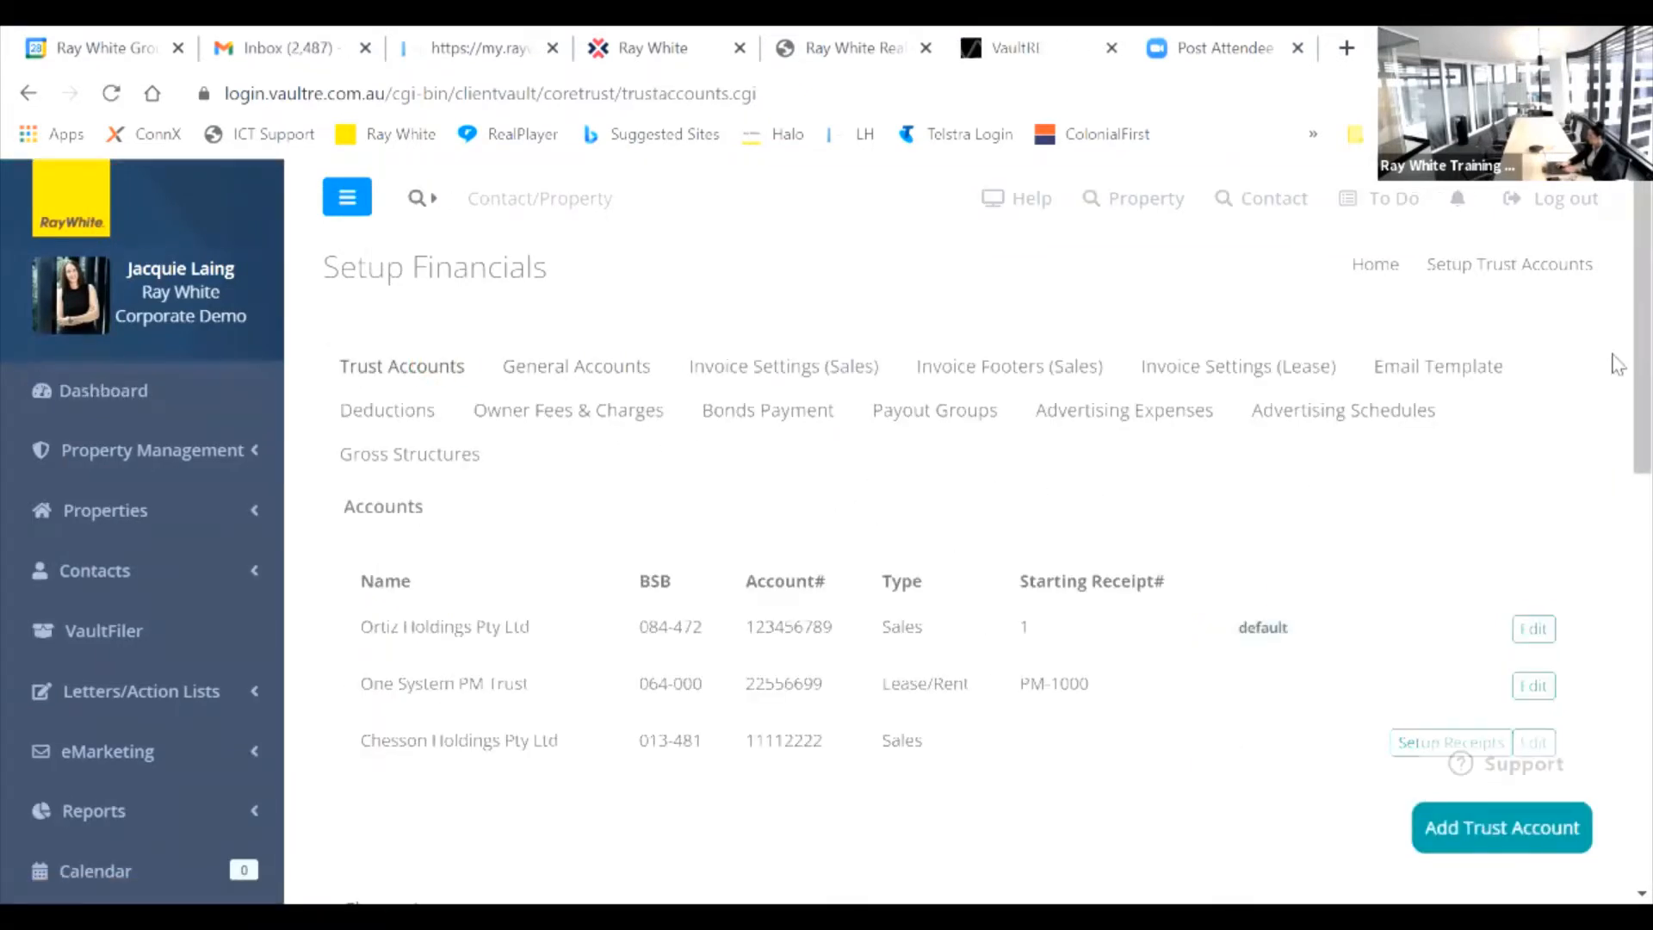
pyautogui.scroll(-1, 1616, 344)
pyautogui.scroll(-2, 1615, 357)
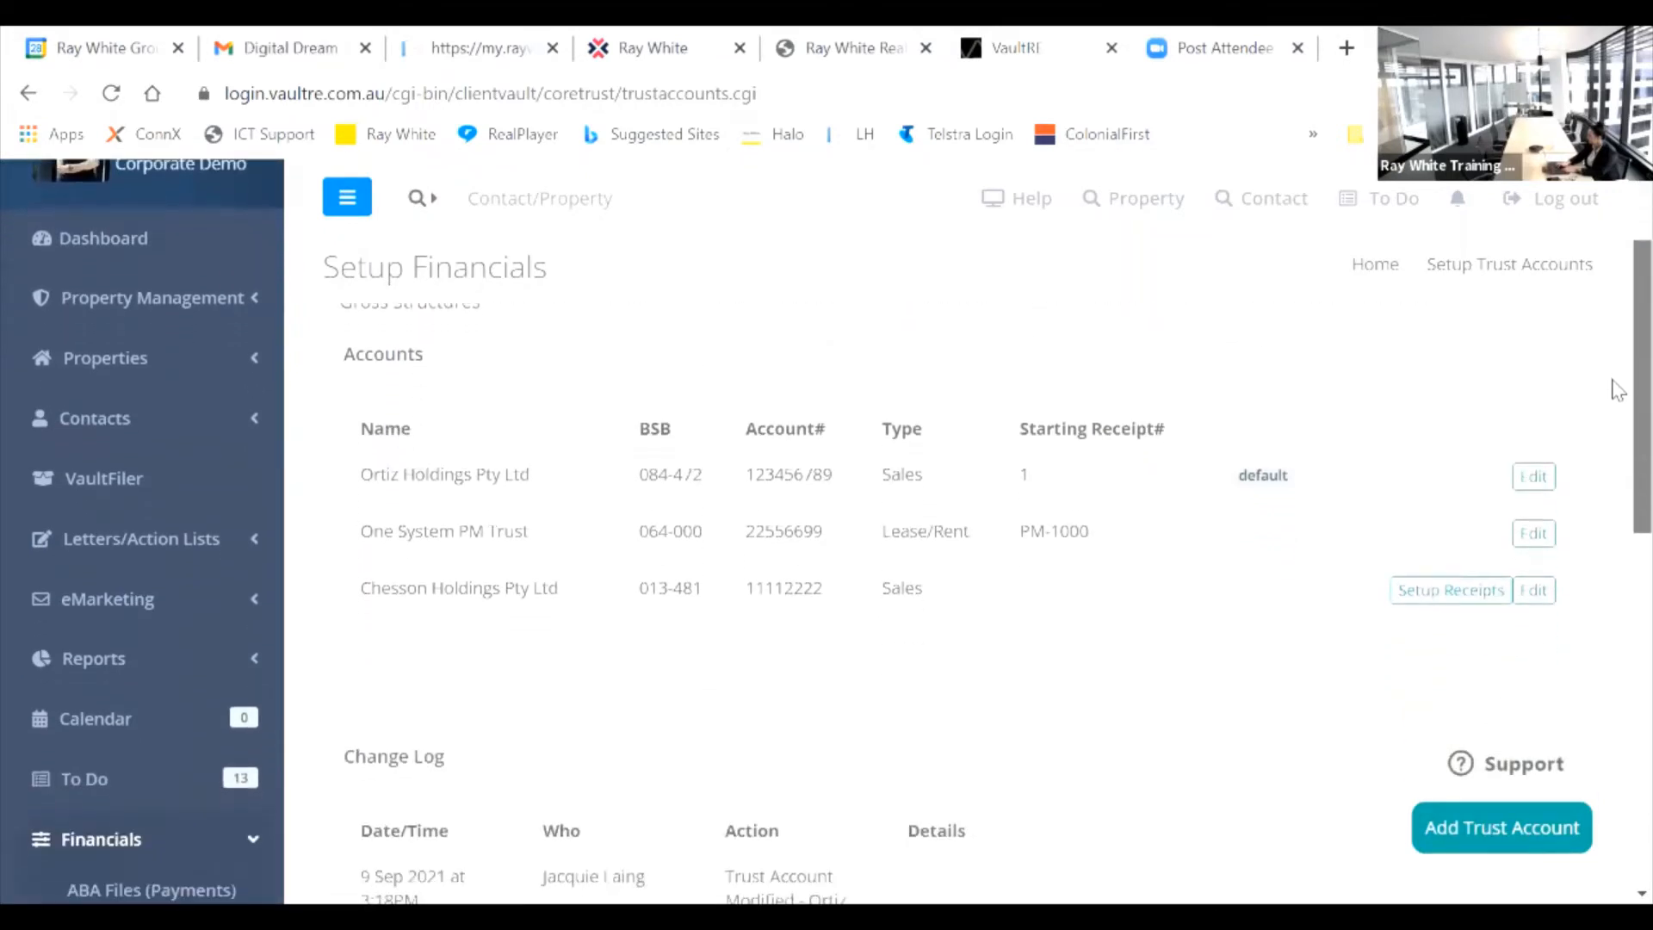
pyautogui.click(1534, 475)
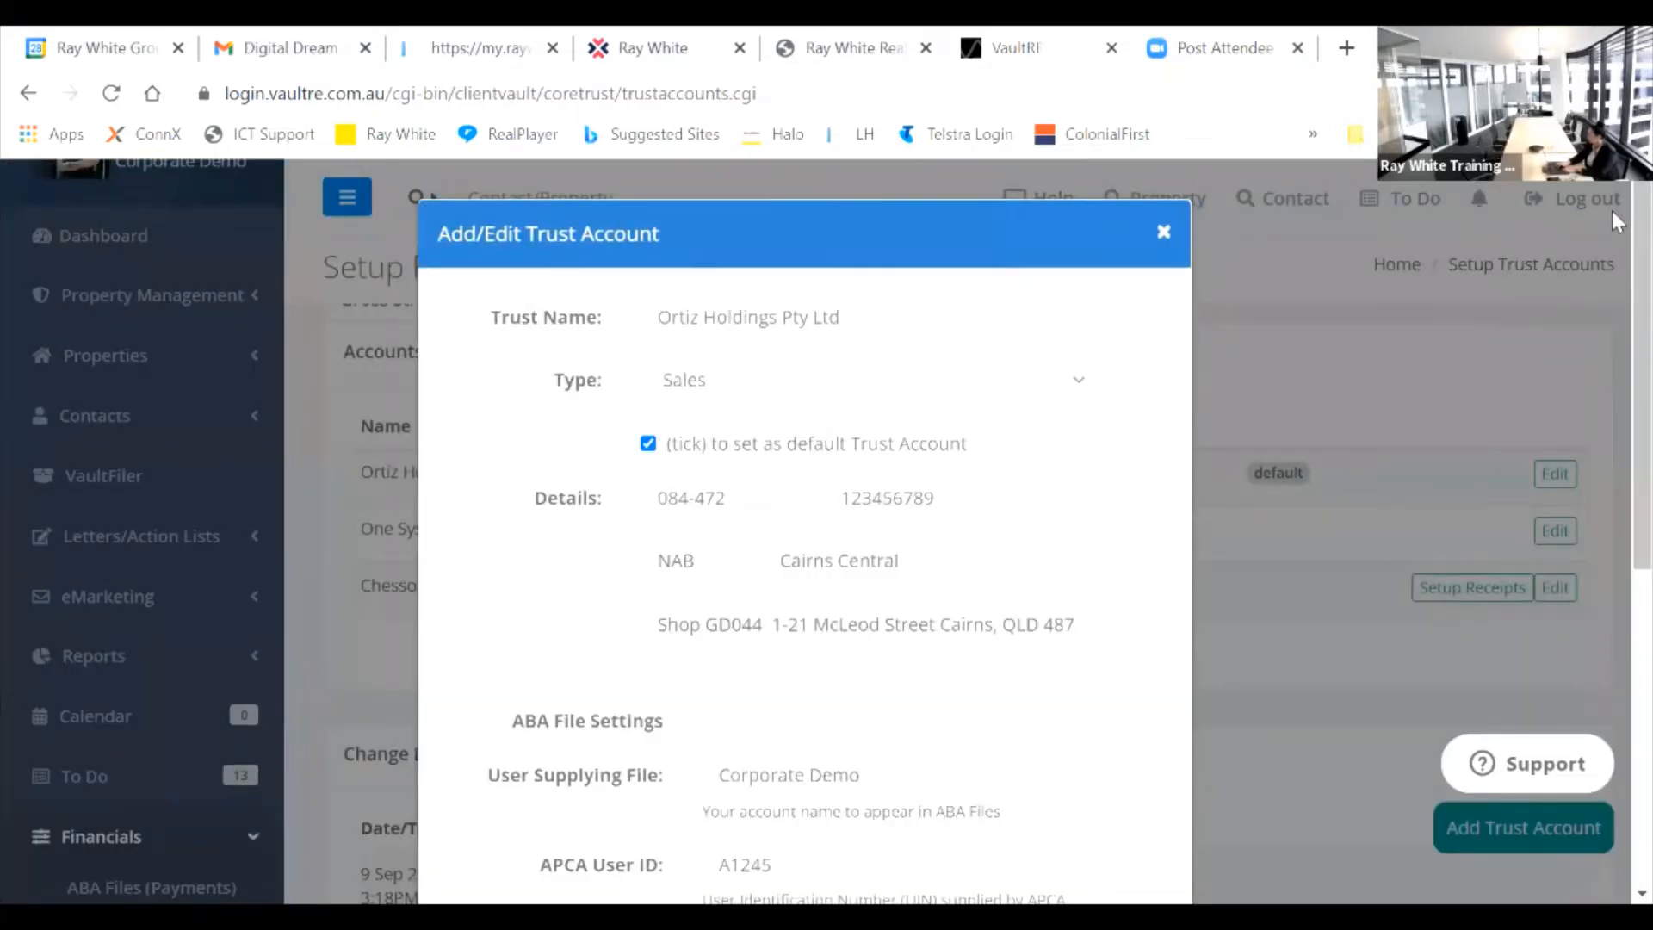
# Step: Scroll to Ortiz Holdings' ABA and BPAY File Settings, then close the dialog without saving
pyautogui.moveTo(1613, 211); pyautogui.dragTo(1612, 350)
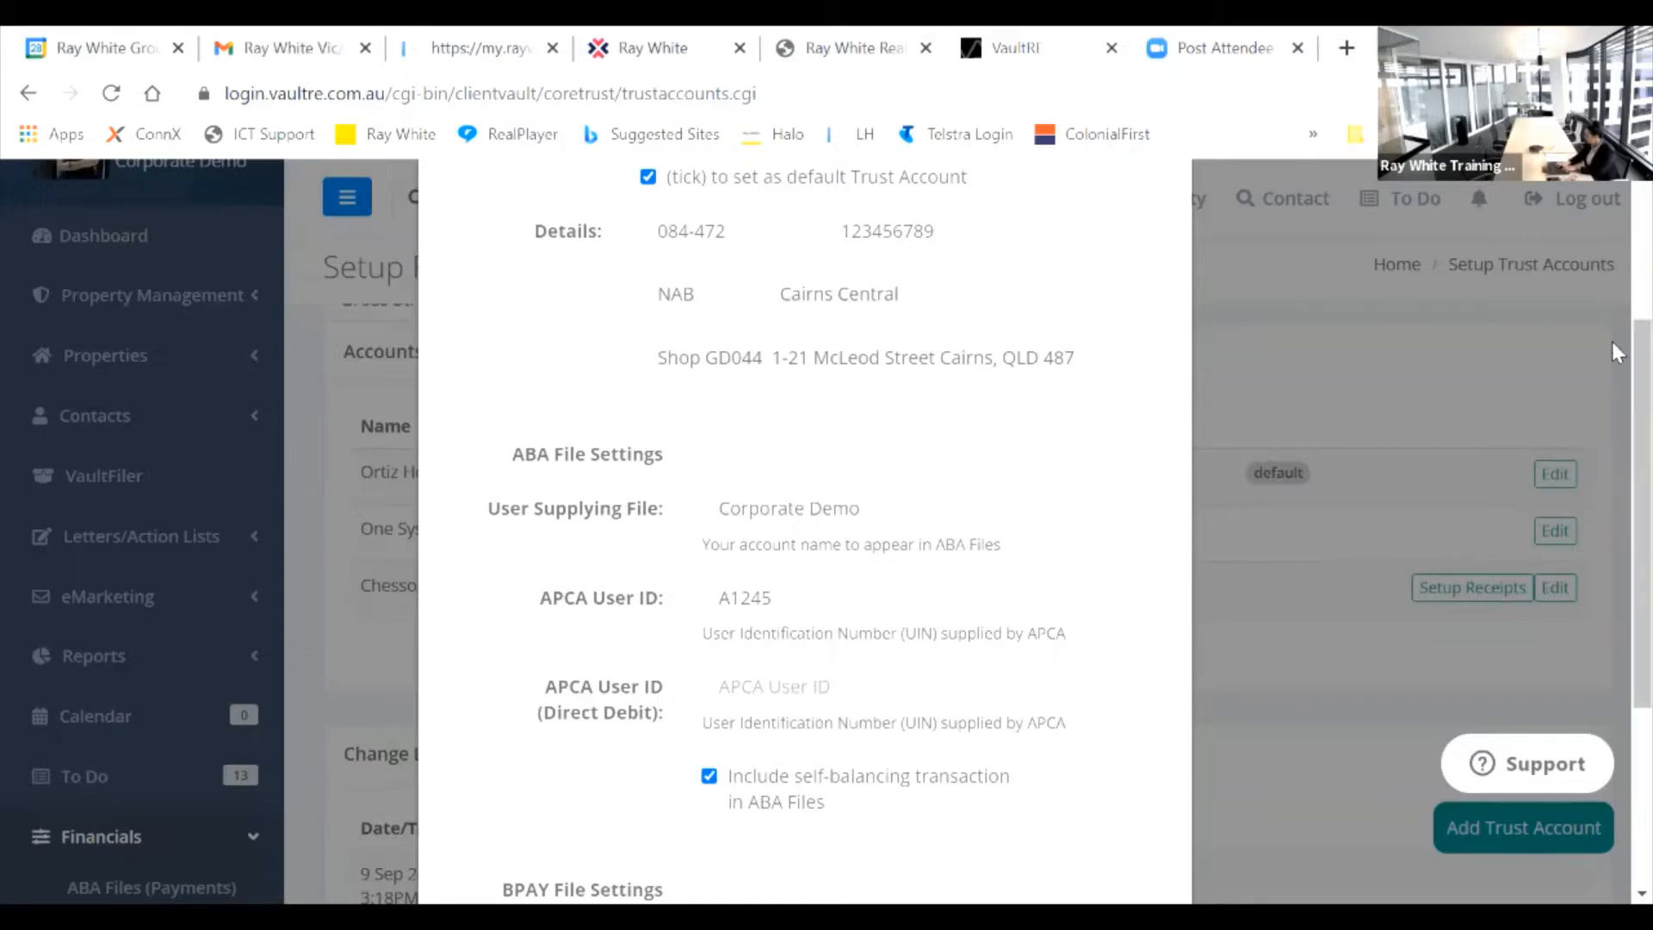
pyautogui.moveTo(1612, 343); pyautogui.dragTo(1566, 493)
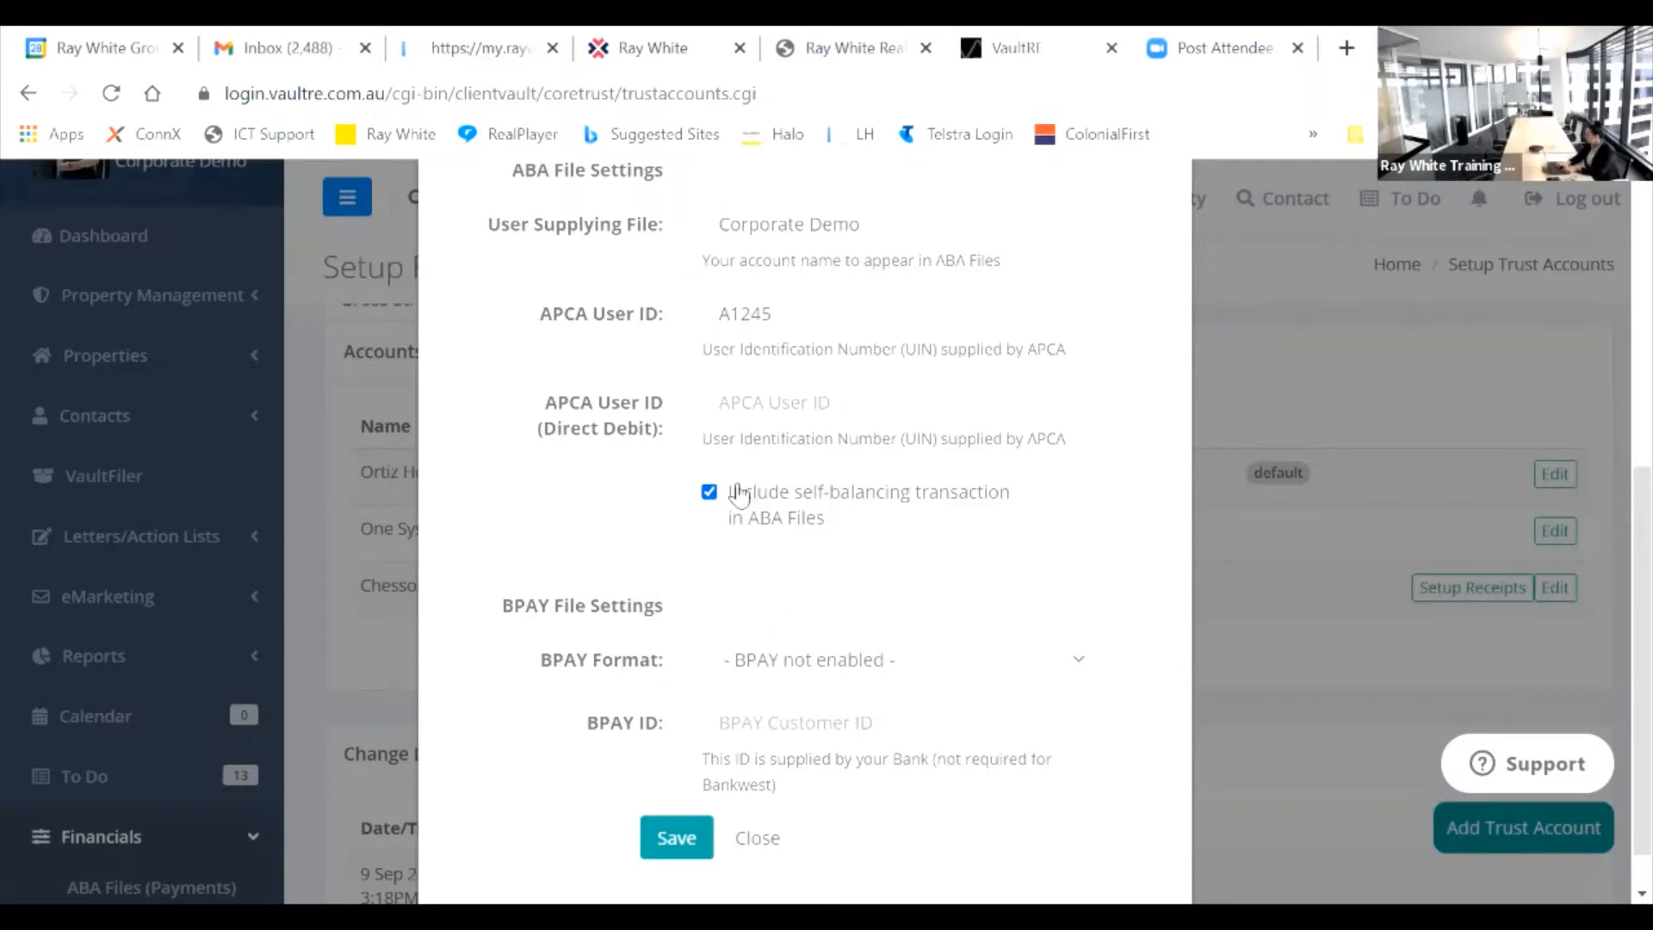
pyautogui.click(760, 842)
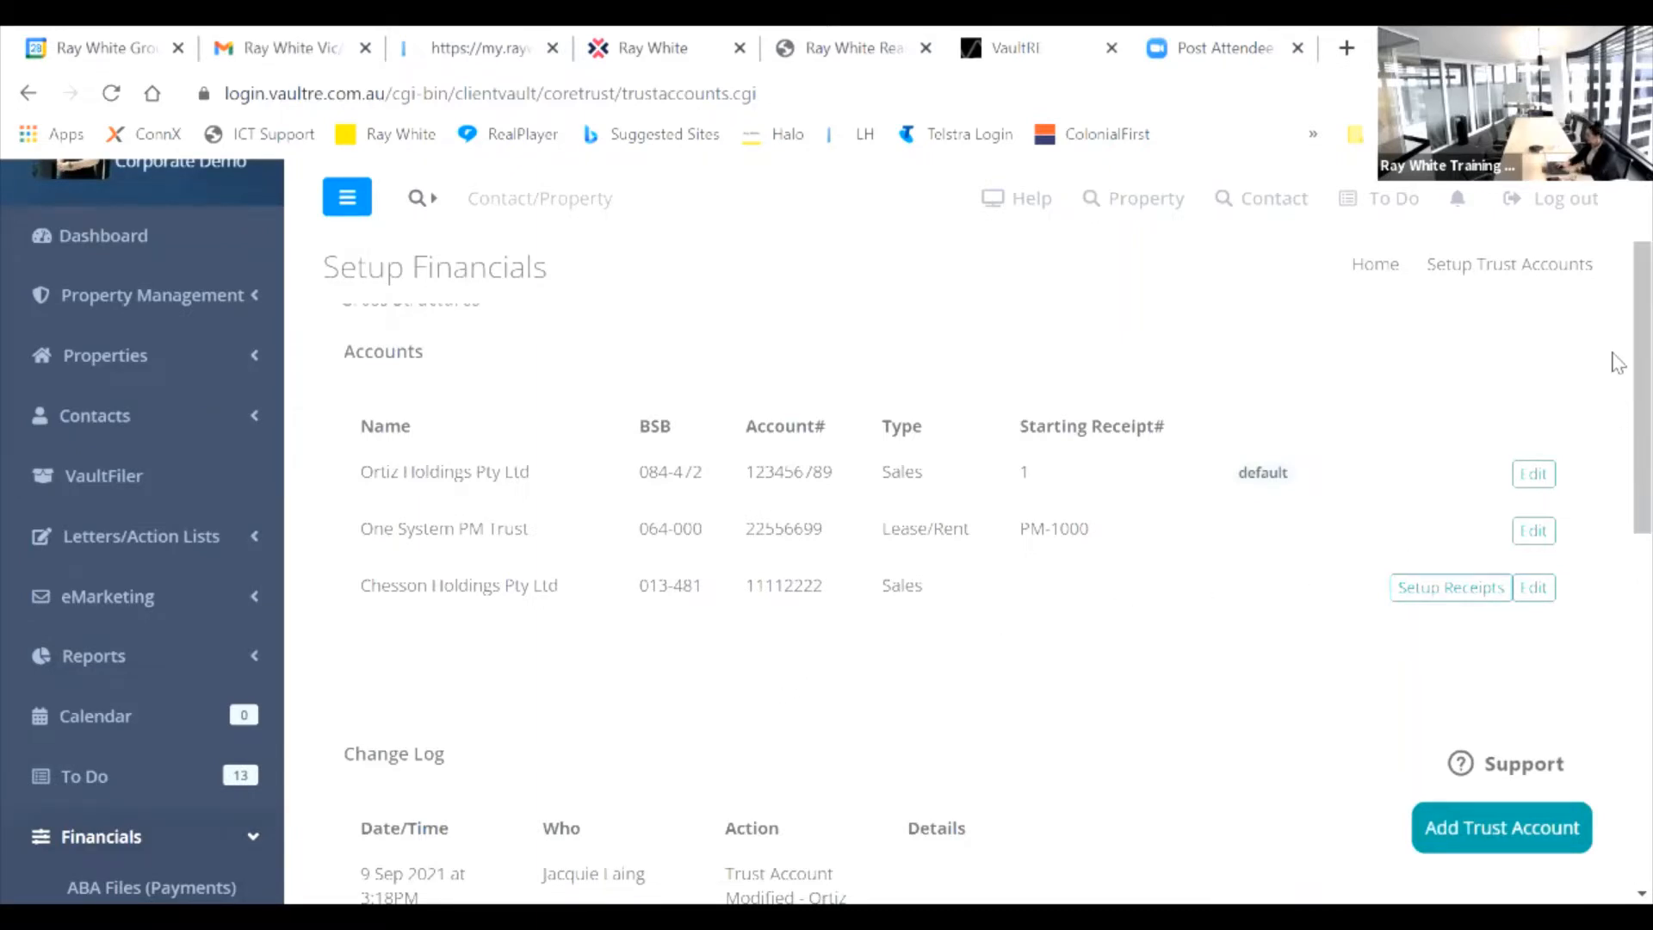
# Step: Go to Financials > ABA Files (Payments) from the sidebar
pyautogui.scroll(-2, 1615, 371)
pyautogui.scroll(-2, 1616, 465)
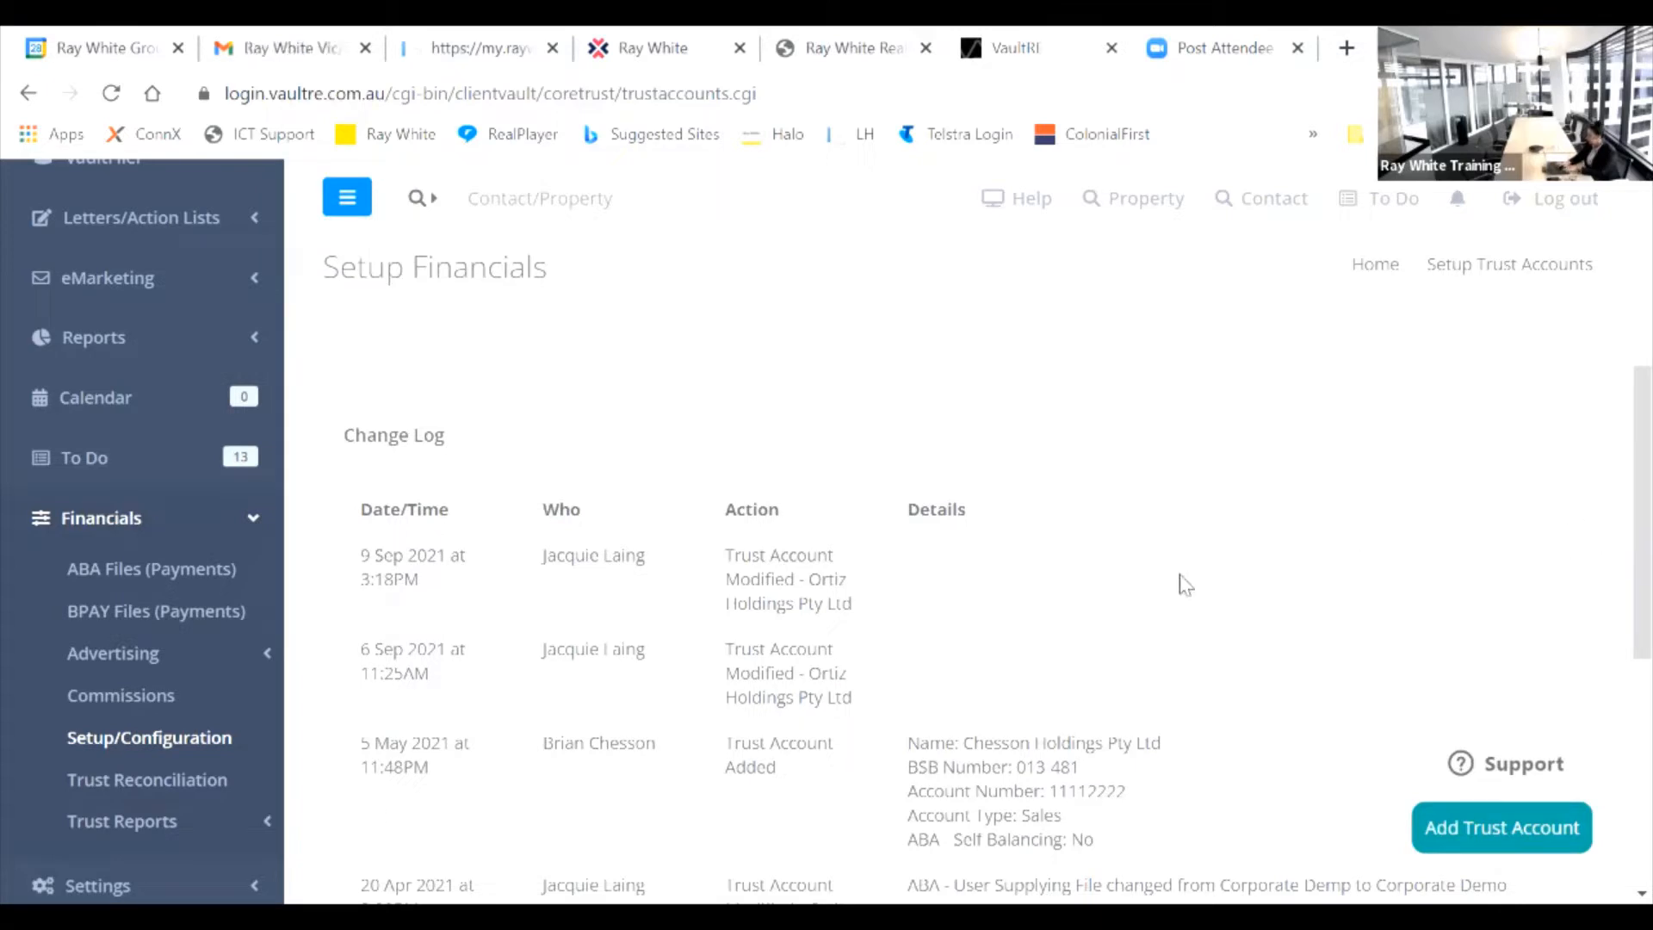
pyautogui.click(197, 577)
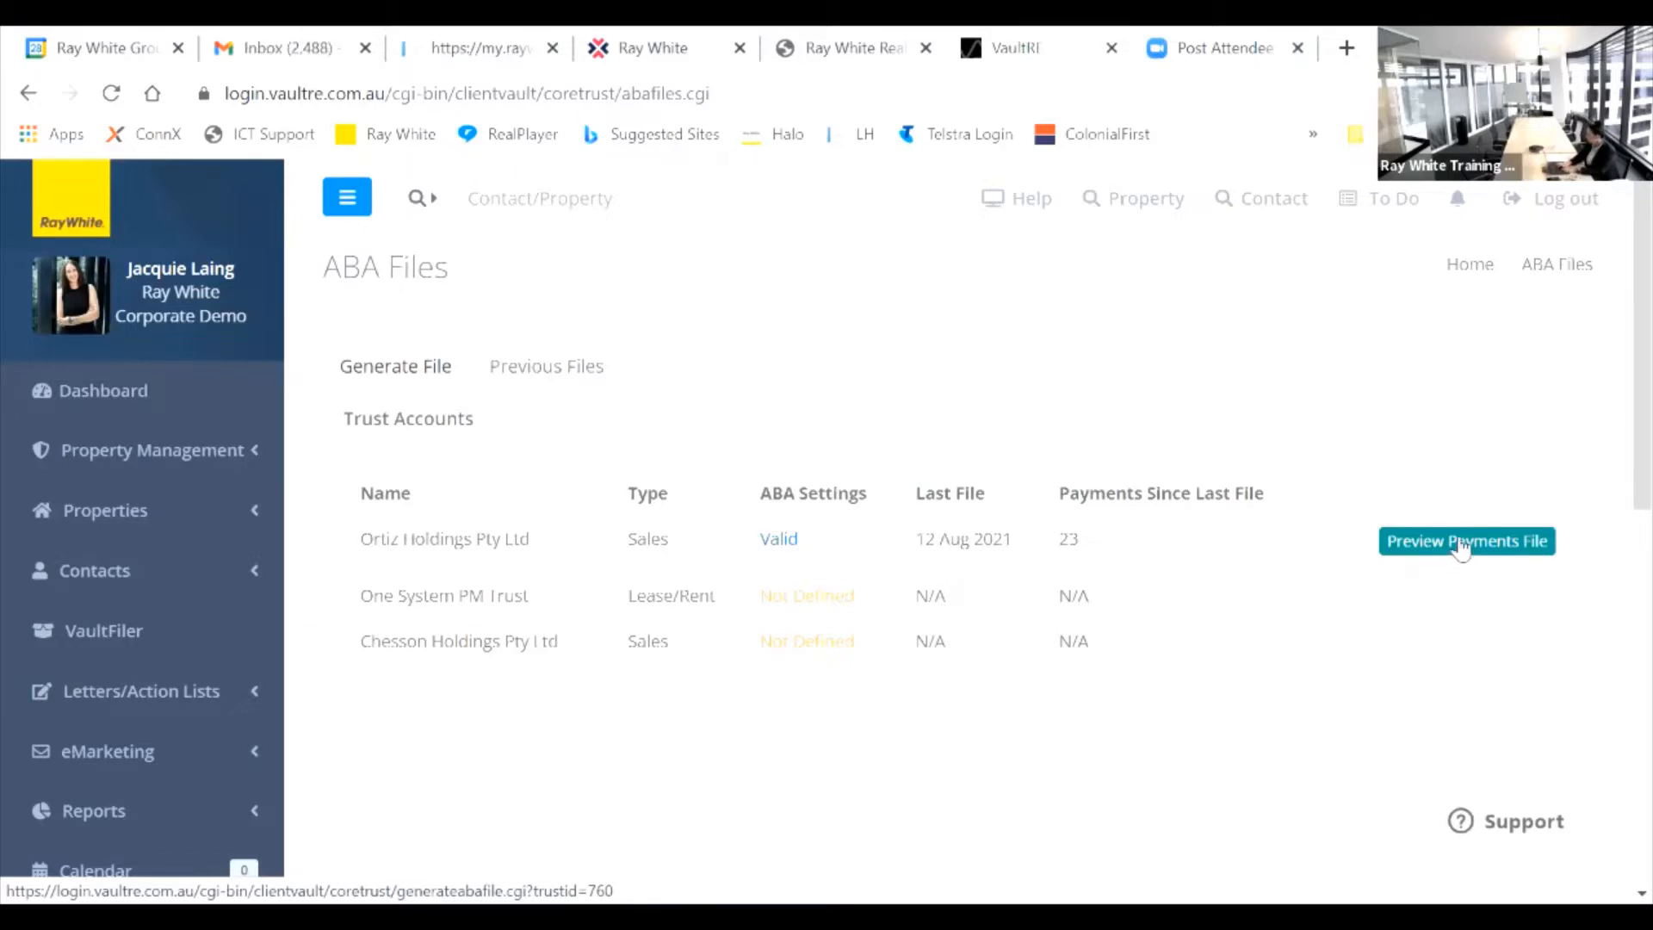
pyautogui.click(1461, 542)
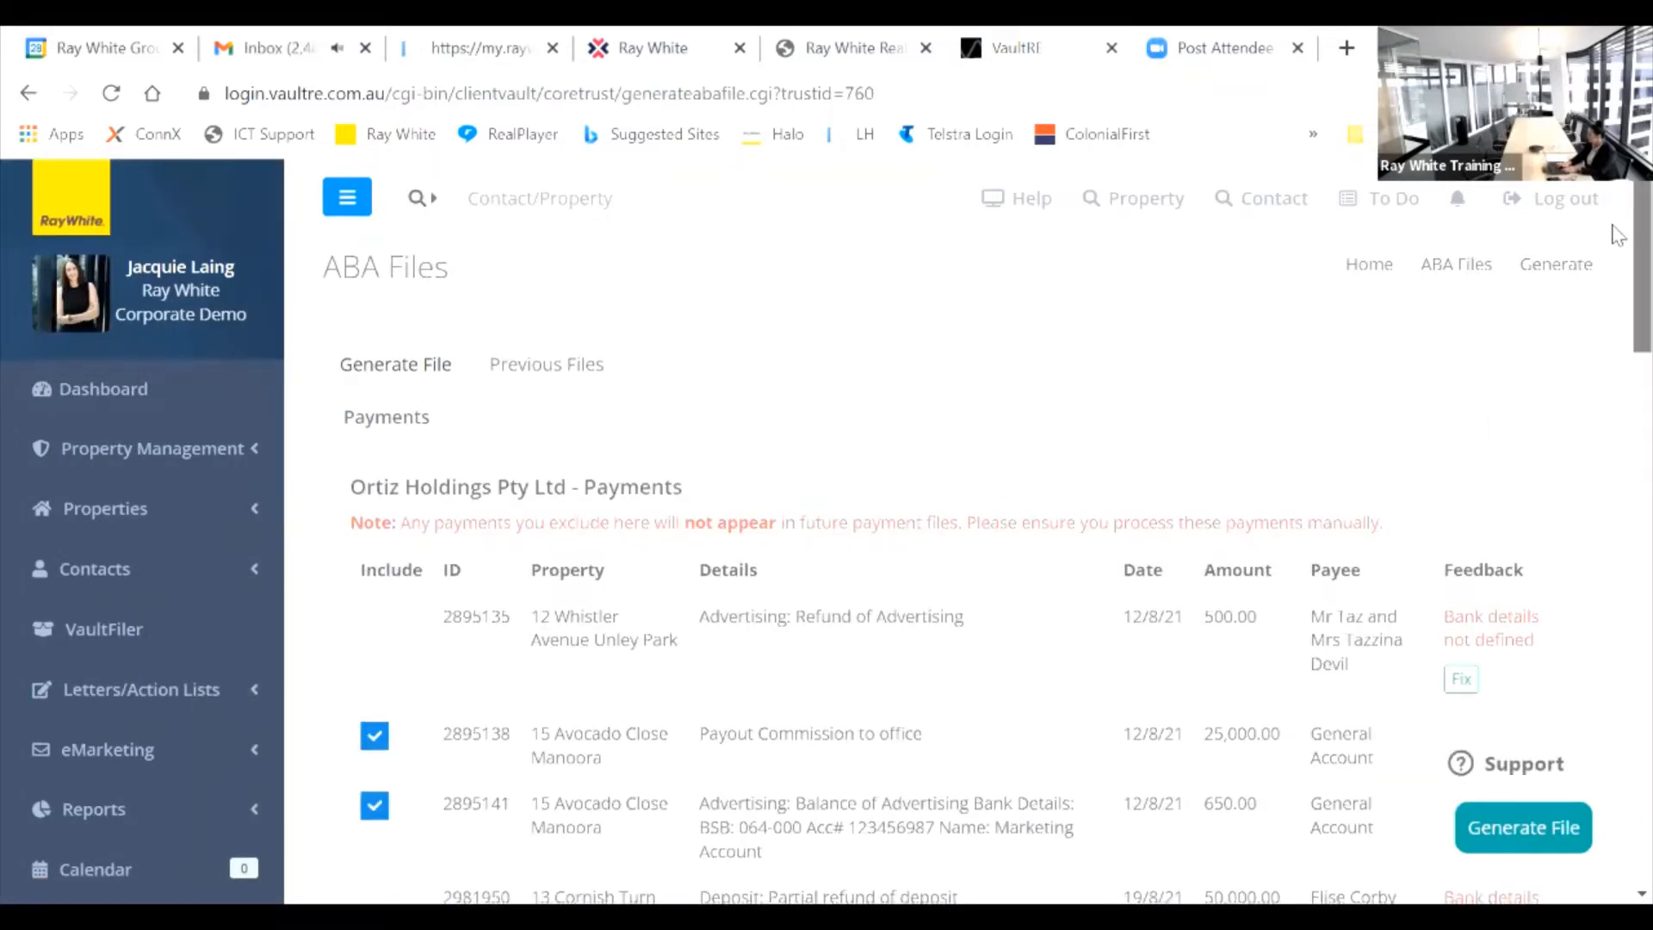
pyautogui.scroll(-2, 1619, 259)
pyautogui.scroll(-1, 1619, 270)
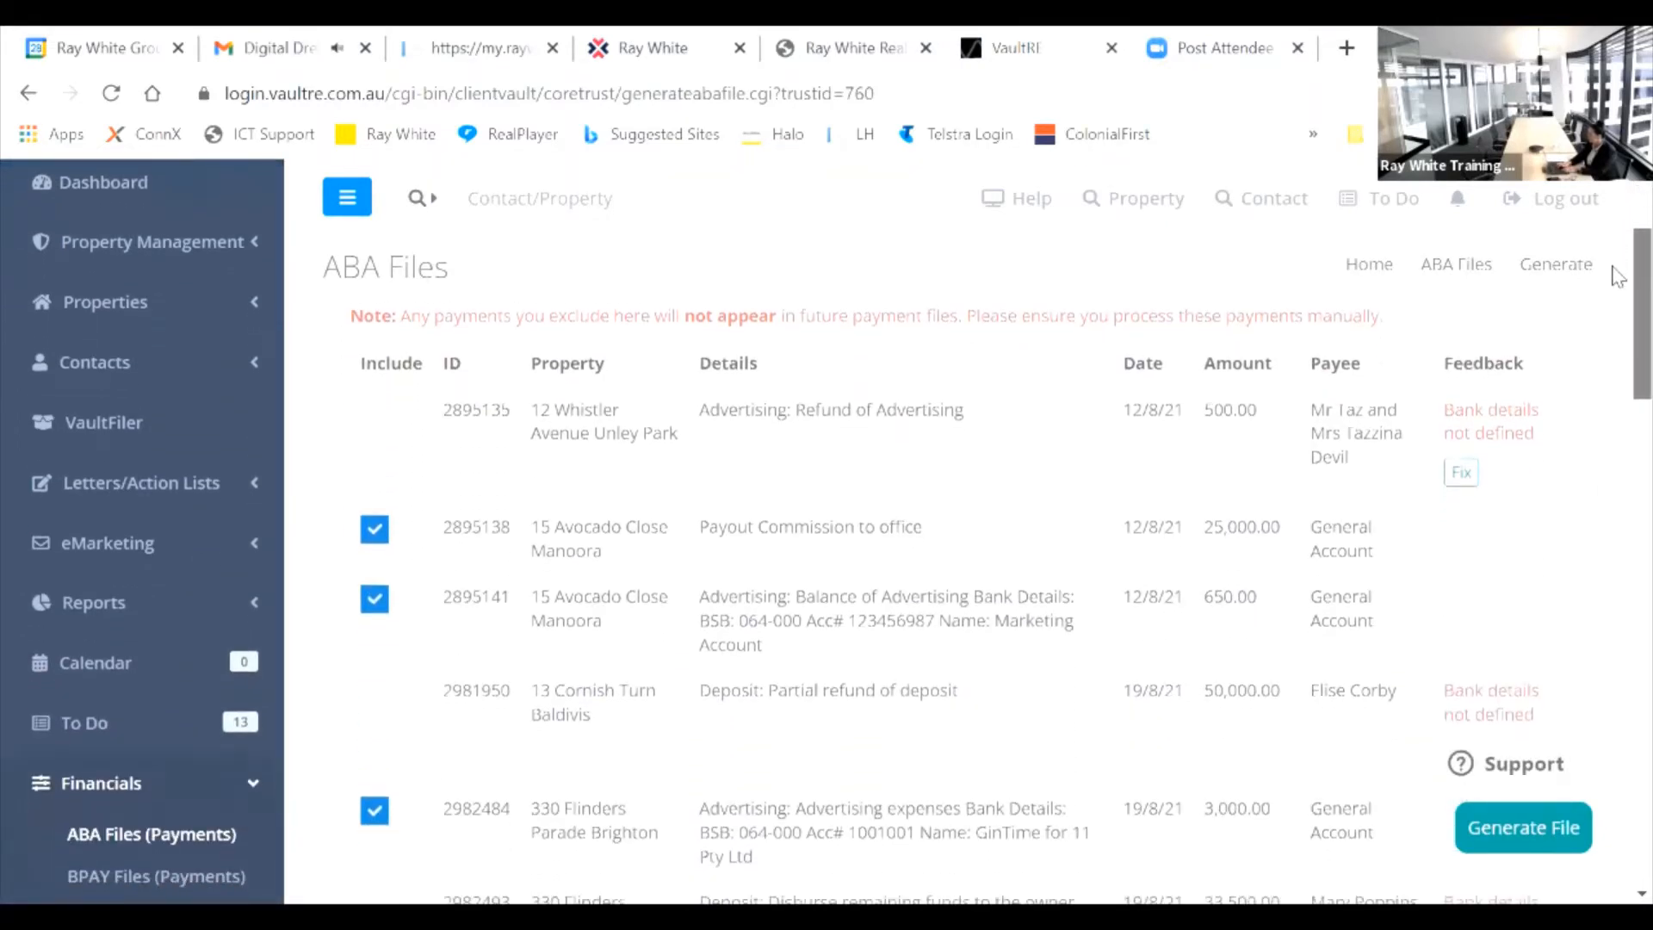
pyautogui.scroll(1, 1619, 274)
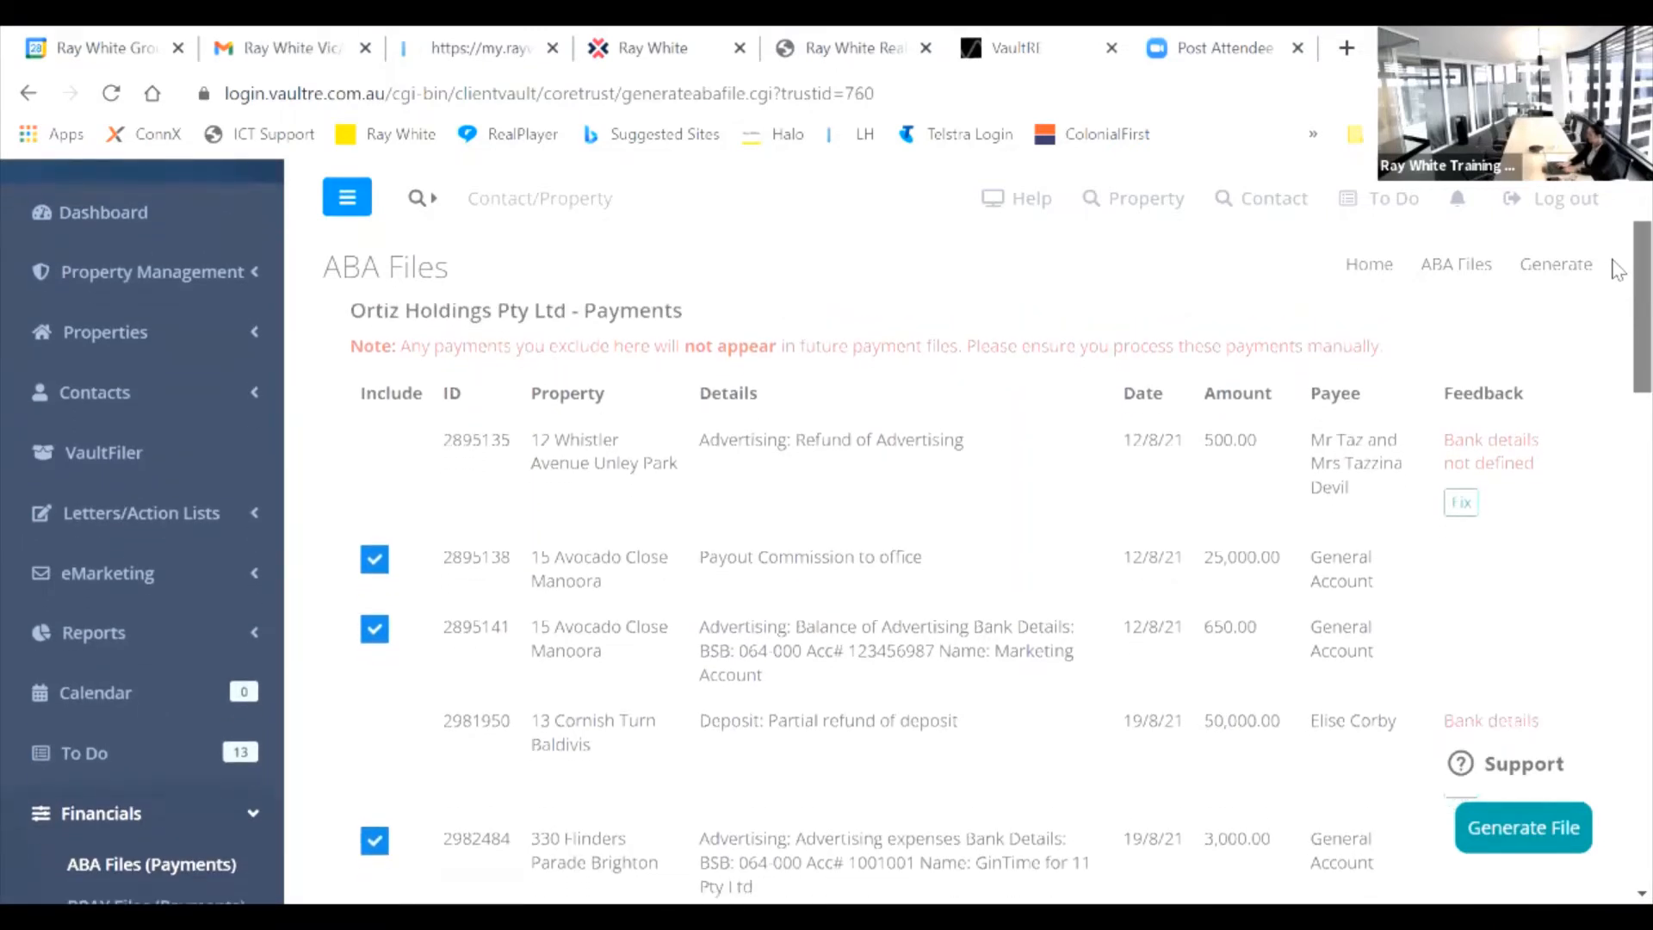
pyautogui.scroll(-1, 1619, 274)
pyautogui.scroll(-3, 1619, 276)
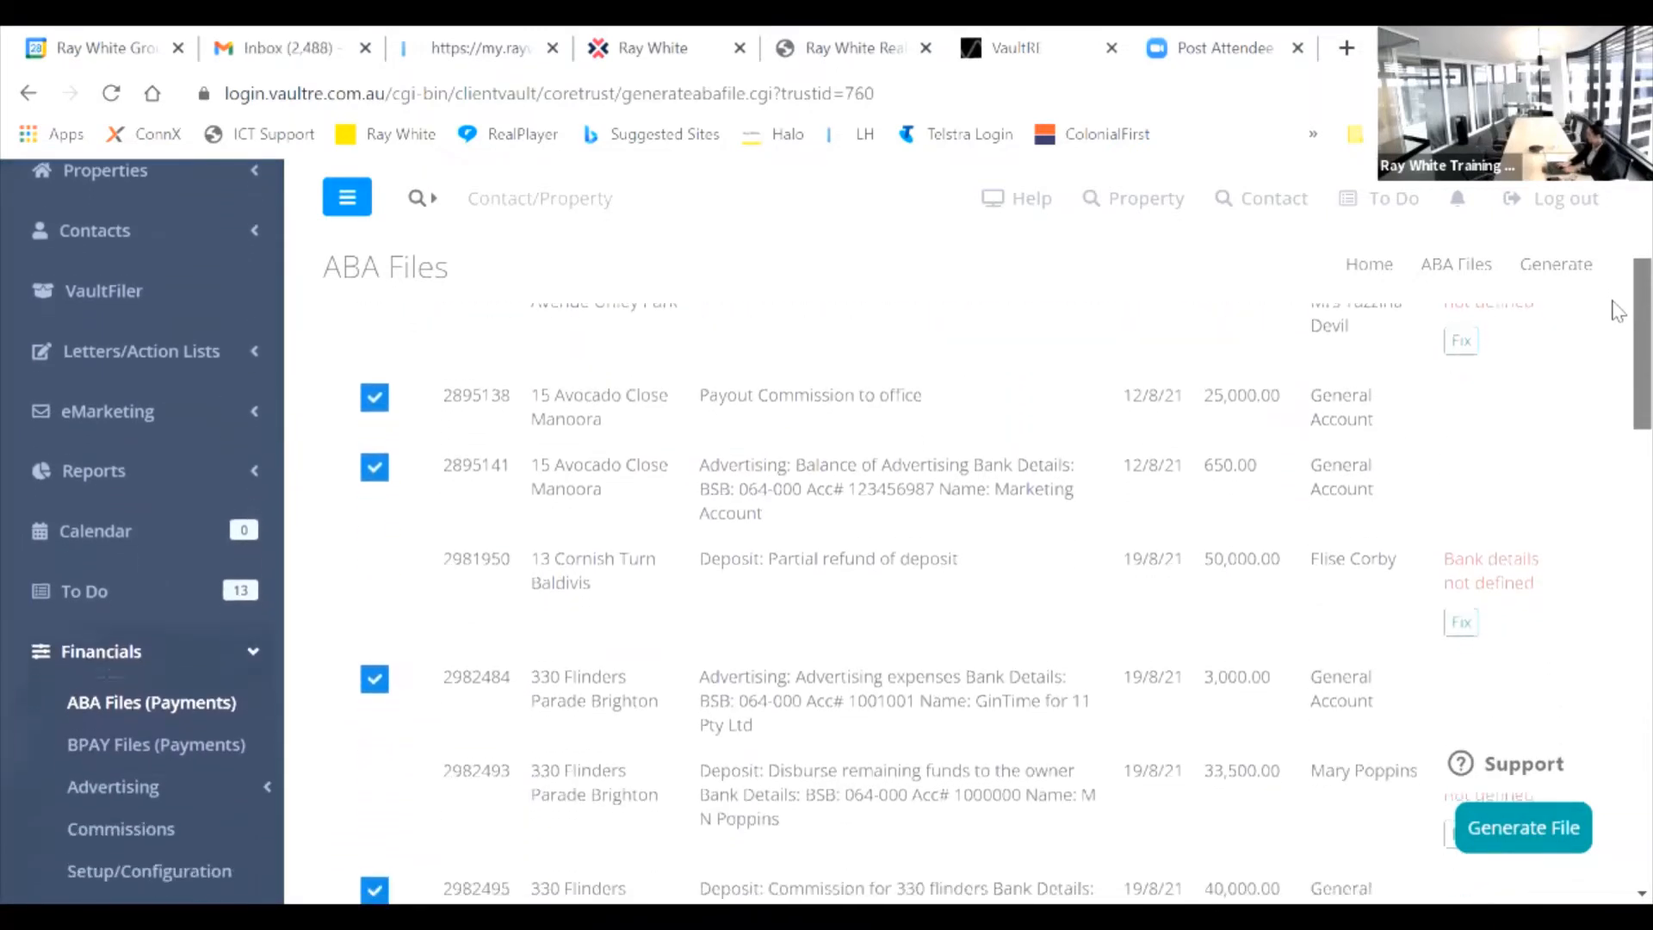
pyautogui.scroll(-4, 1618, 314)
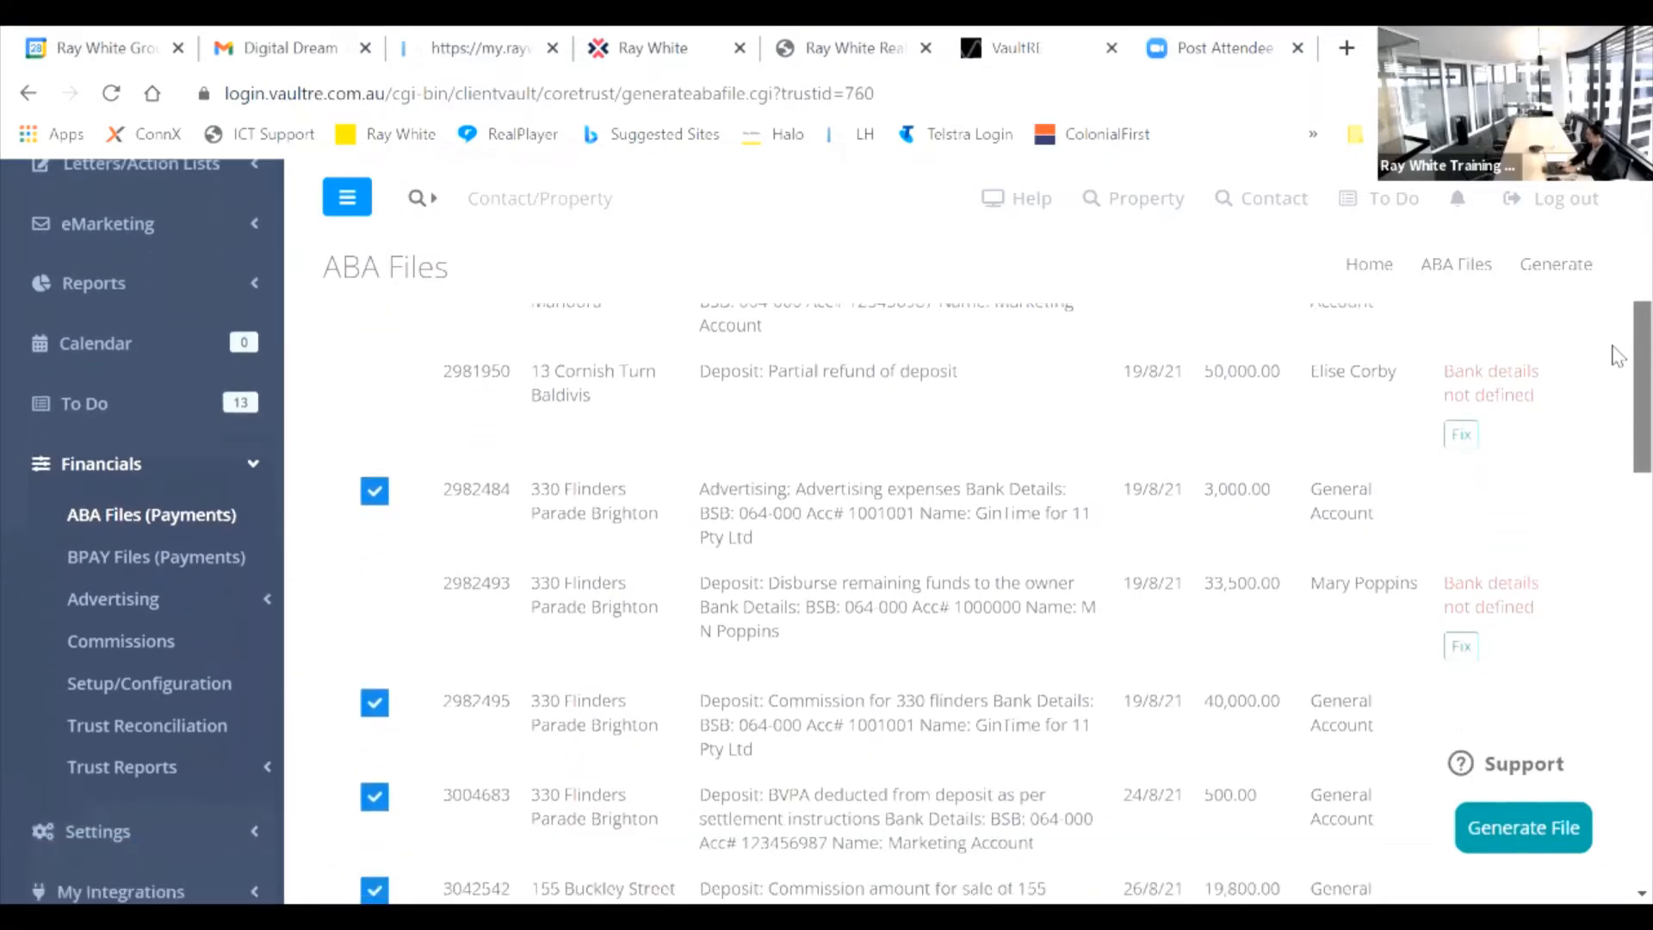
pyautogui.scroll(-9, 1617, 381)
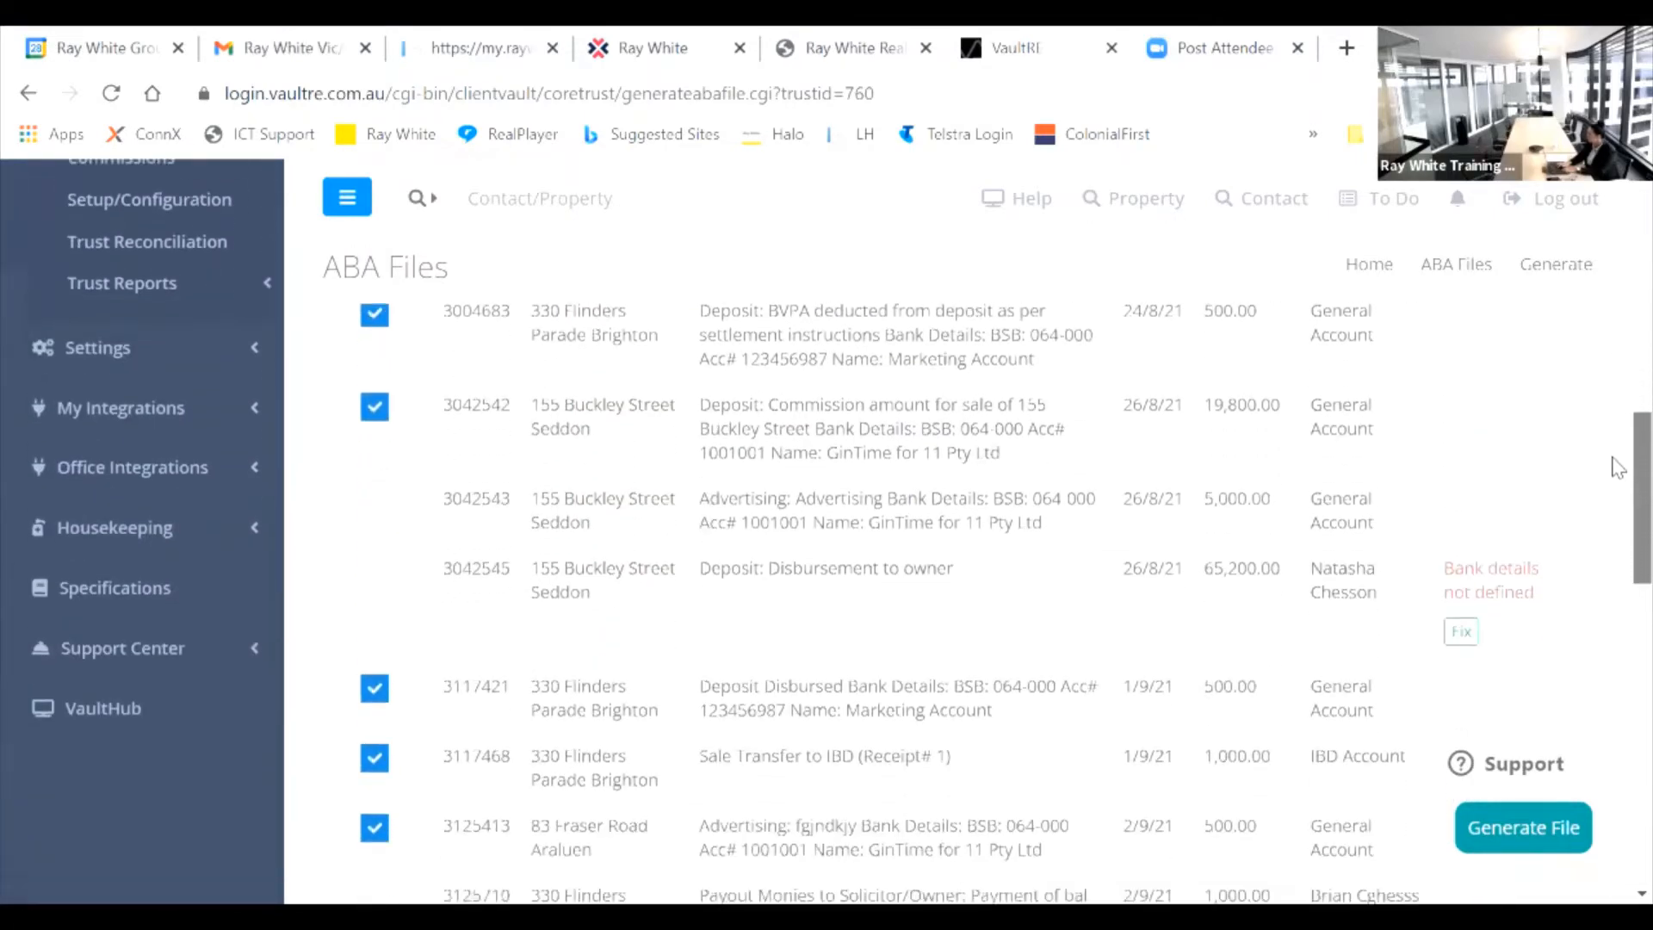
pyautogui.scroll(-4, 1619, 487)
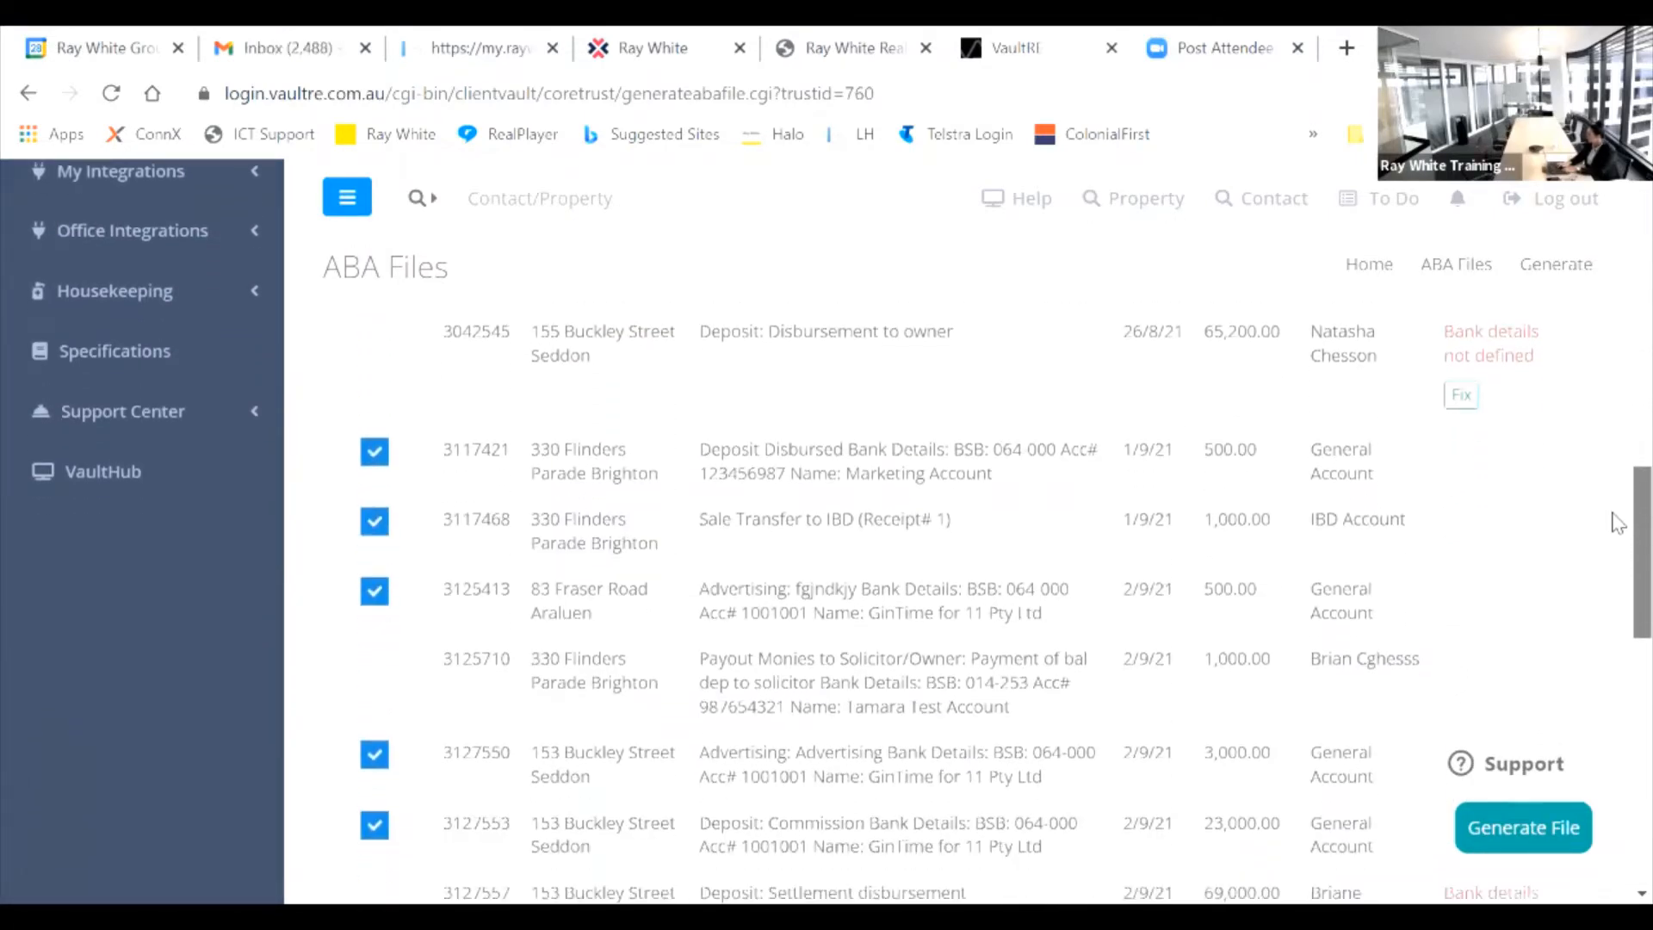
pyautogui.scroll(-4, 1618, 534)
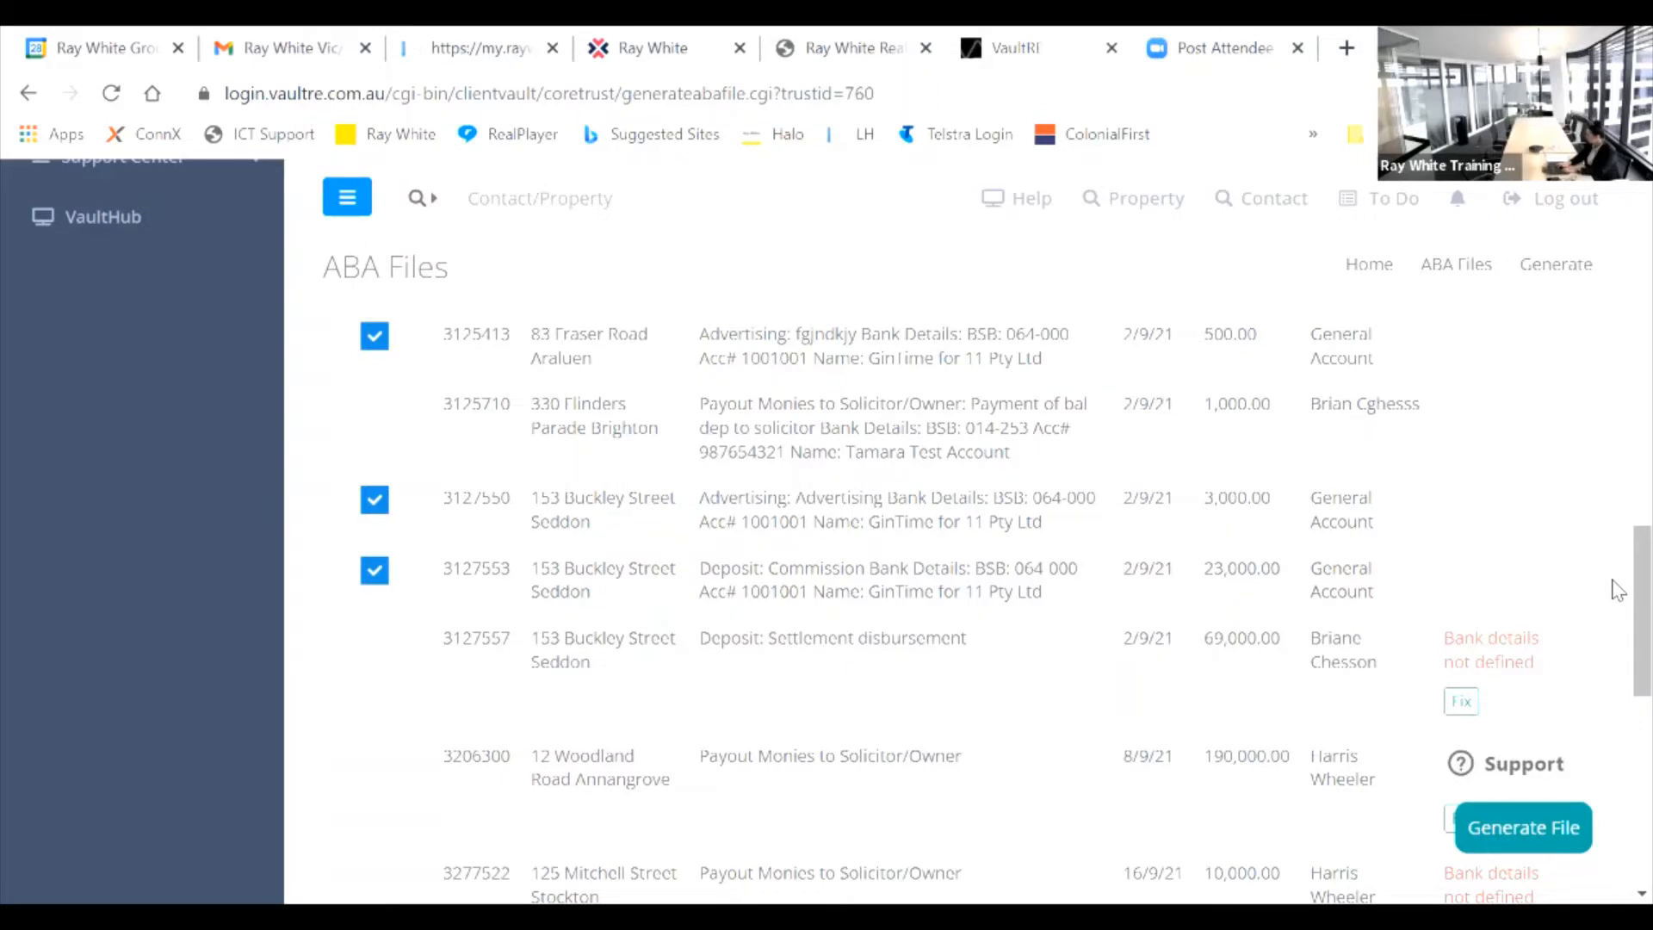
pyautogui.scroll(3, 1617, 560)
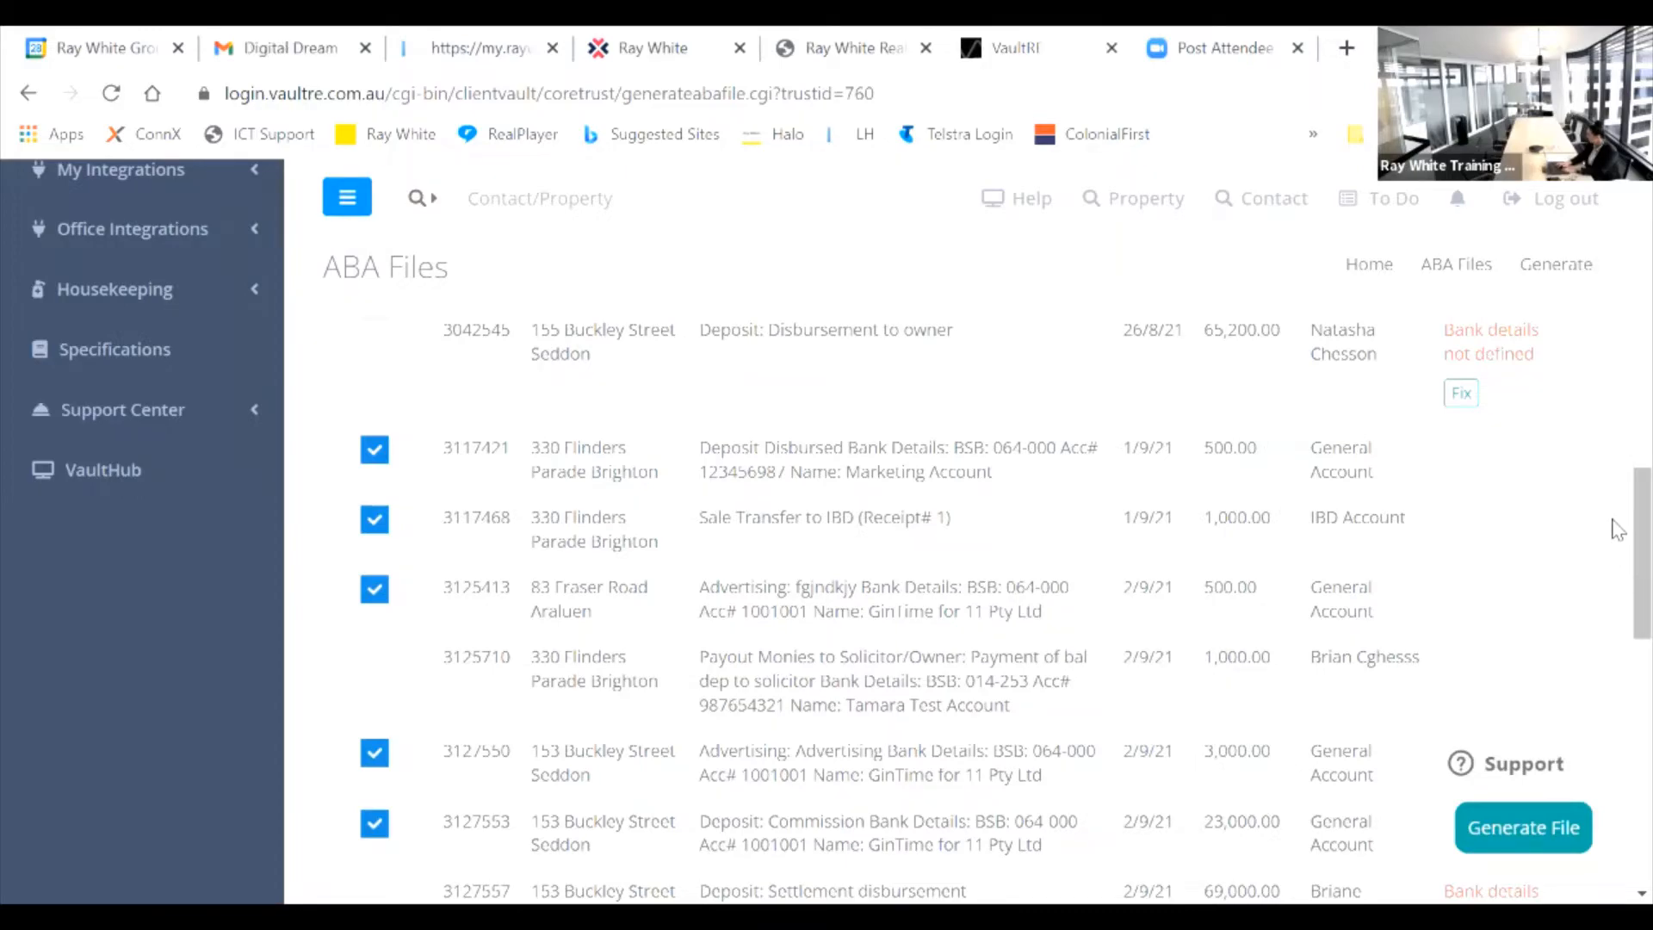
pyautogui.moveTo(1619, 526); pyautogui.dragTo(1619, 653)
pyautogui.scroll(-1, 1618, 672)
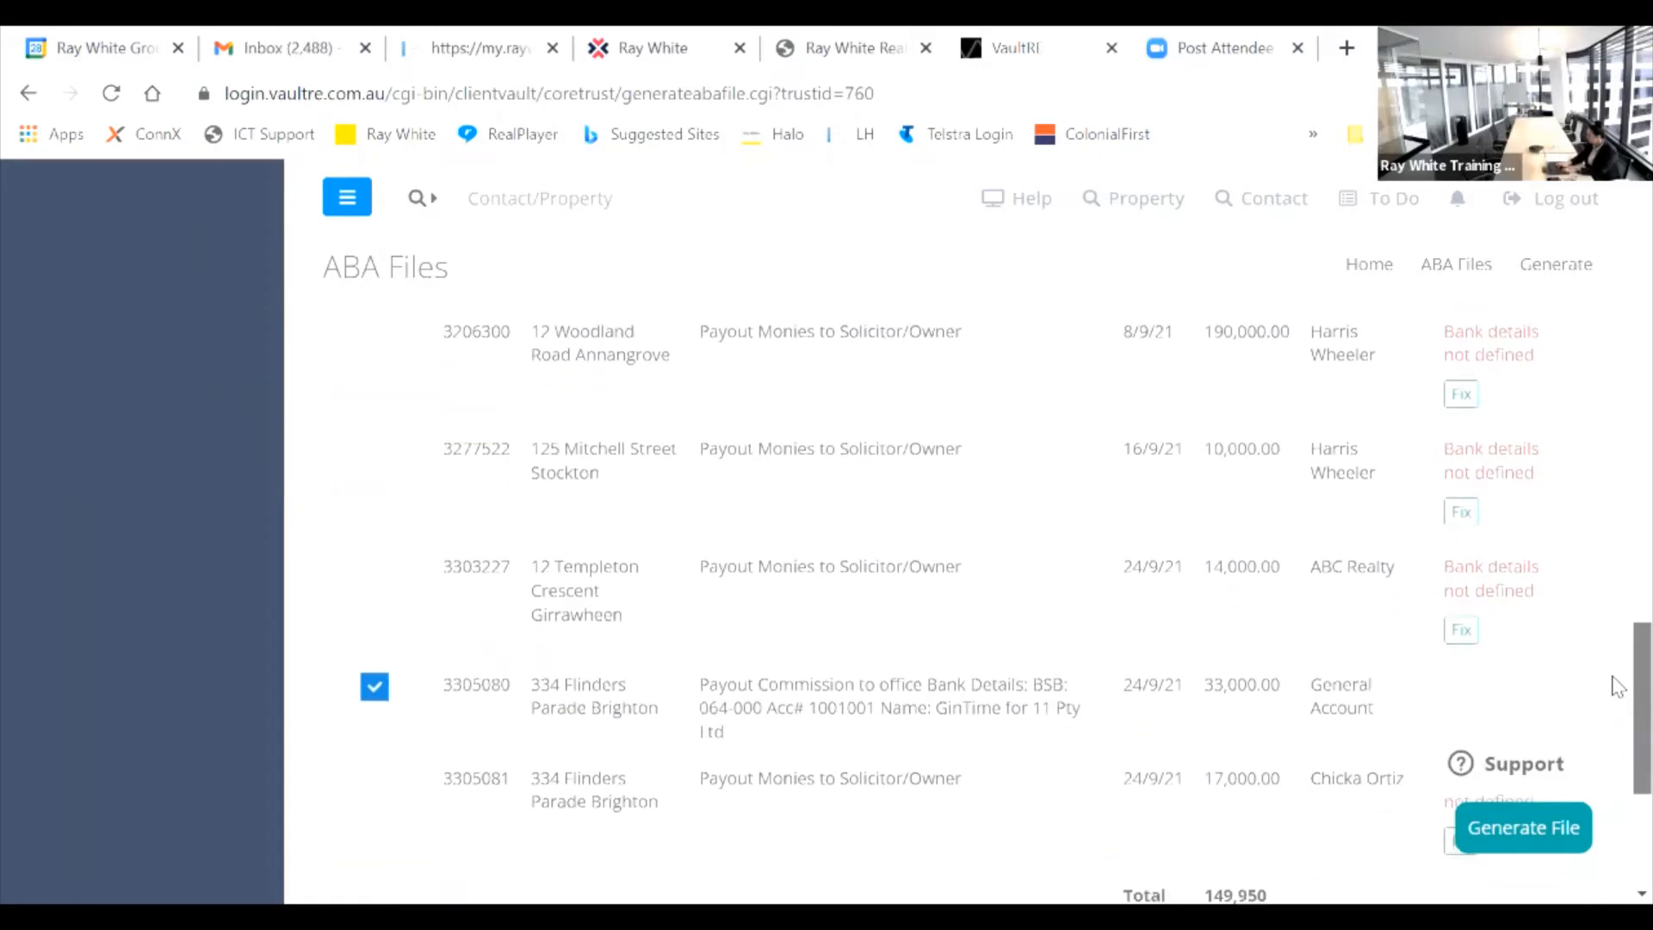
pyautogui.scroll(2, 1618, 681)
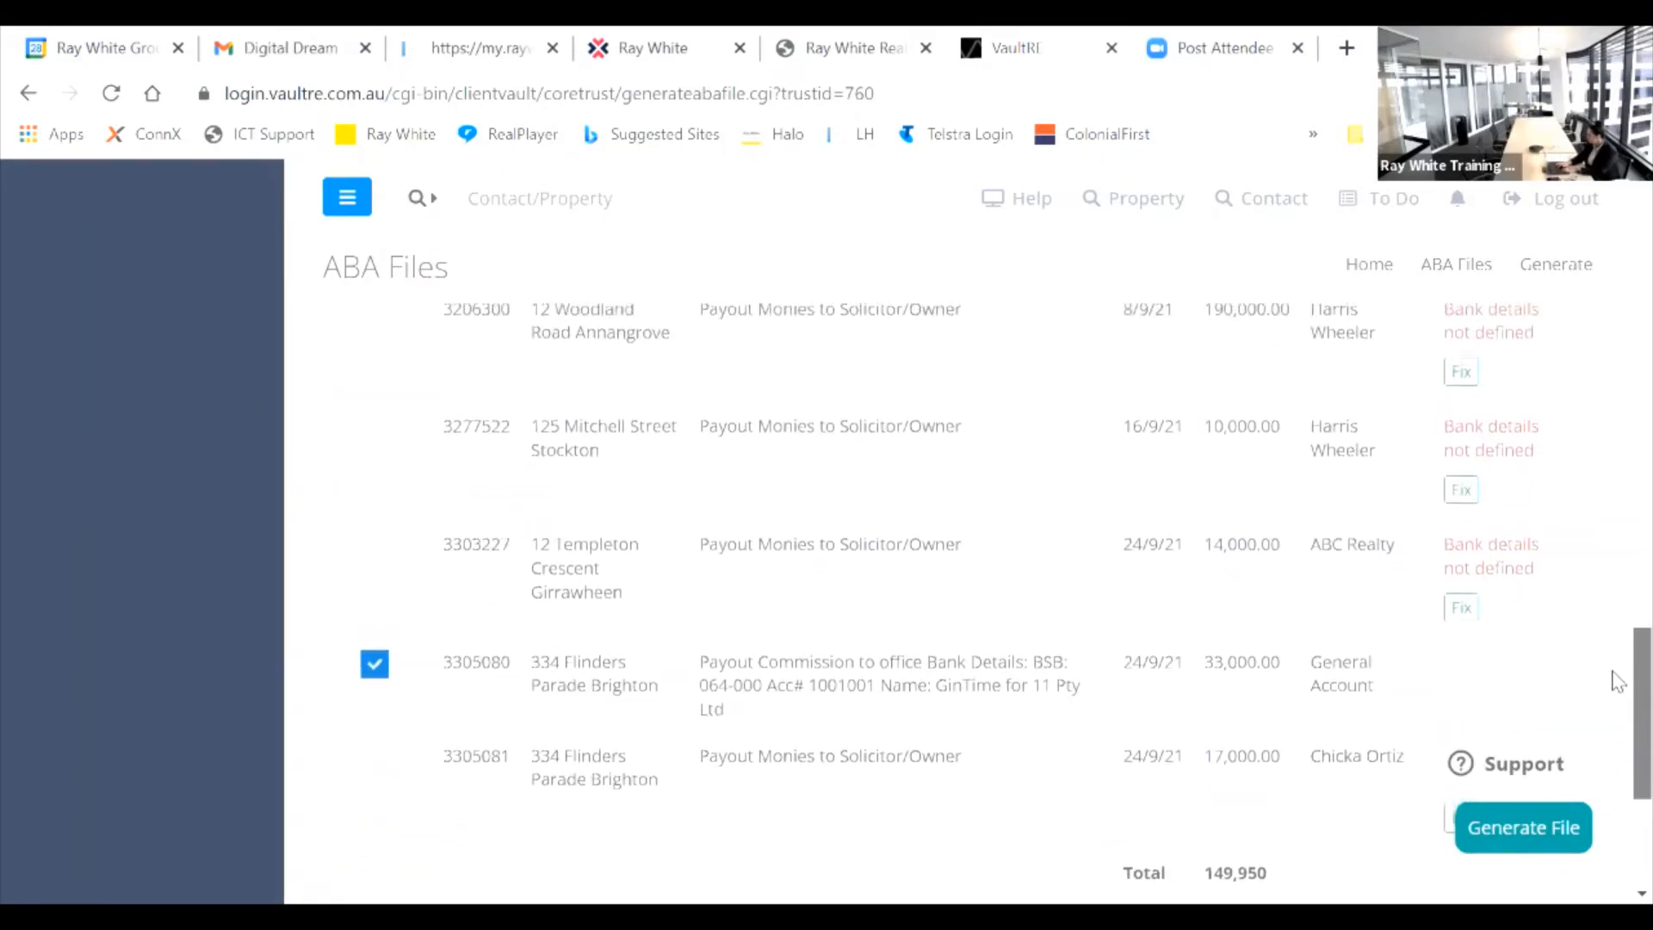
pyautogui.scroll(4, 1618, 620)
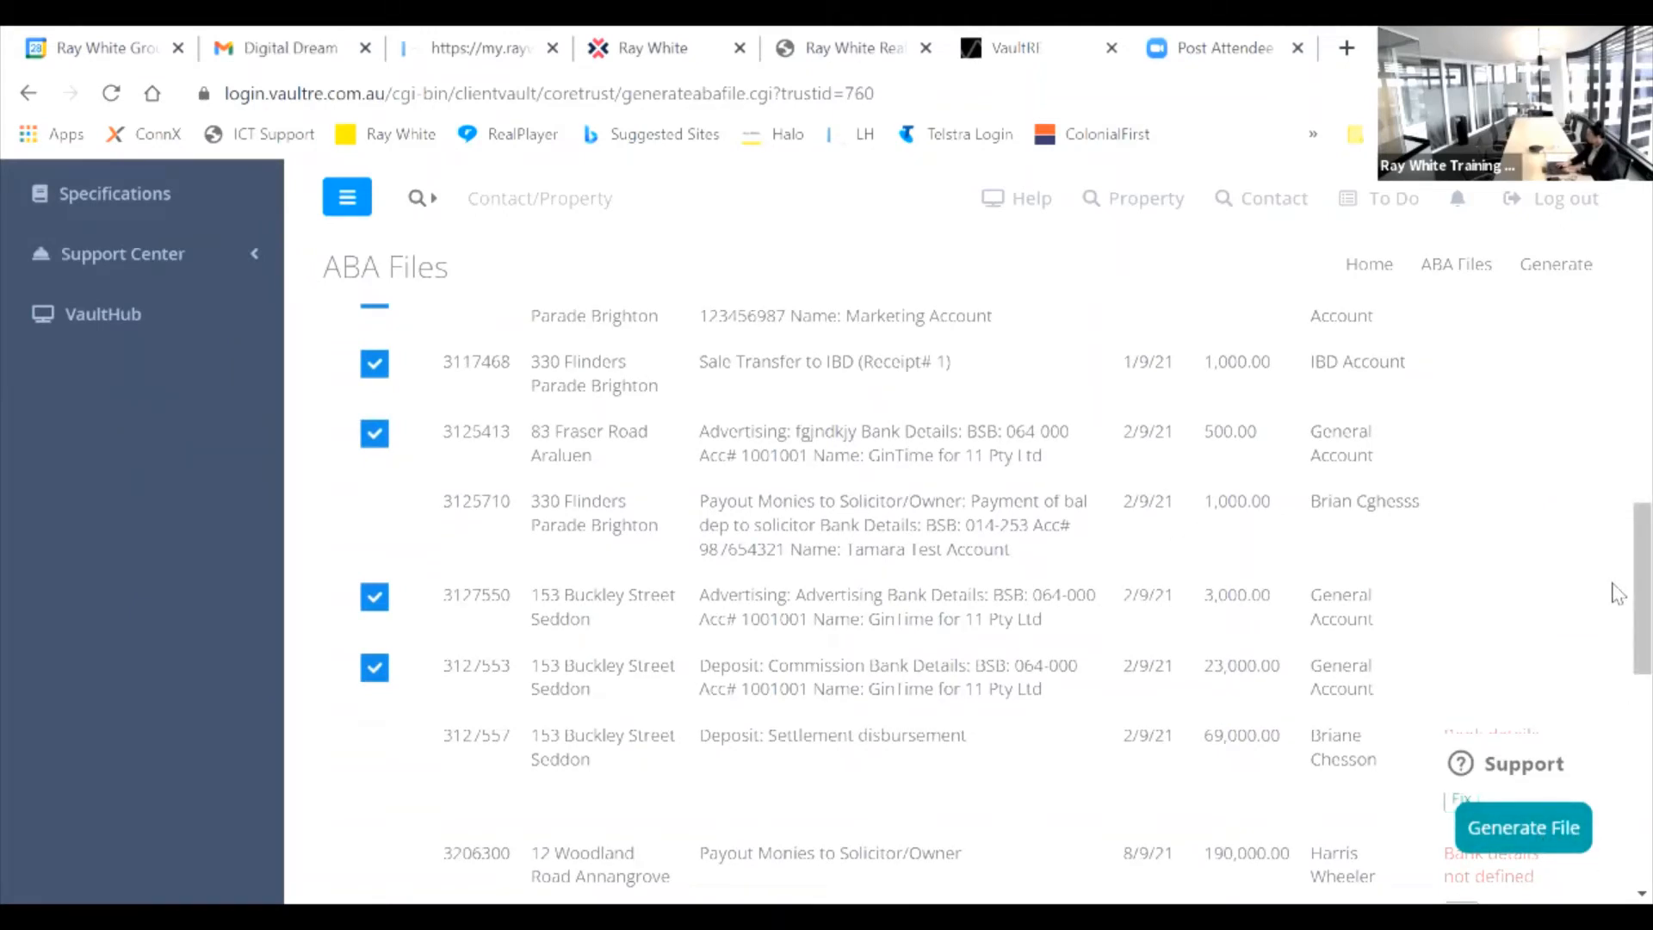
pyautogui.moveTo(1627, 603); pyautogui.dragTo(1624, 251)
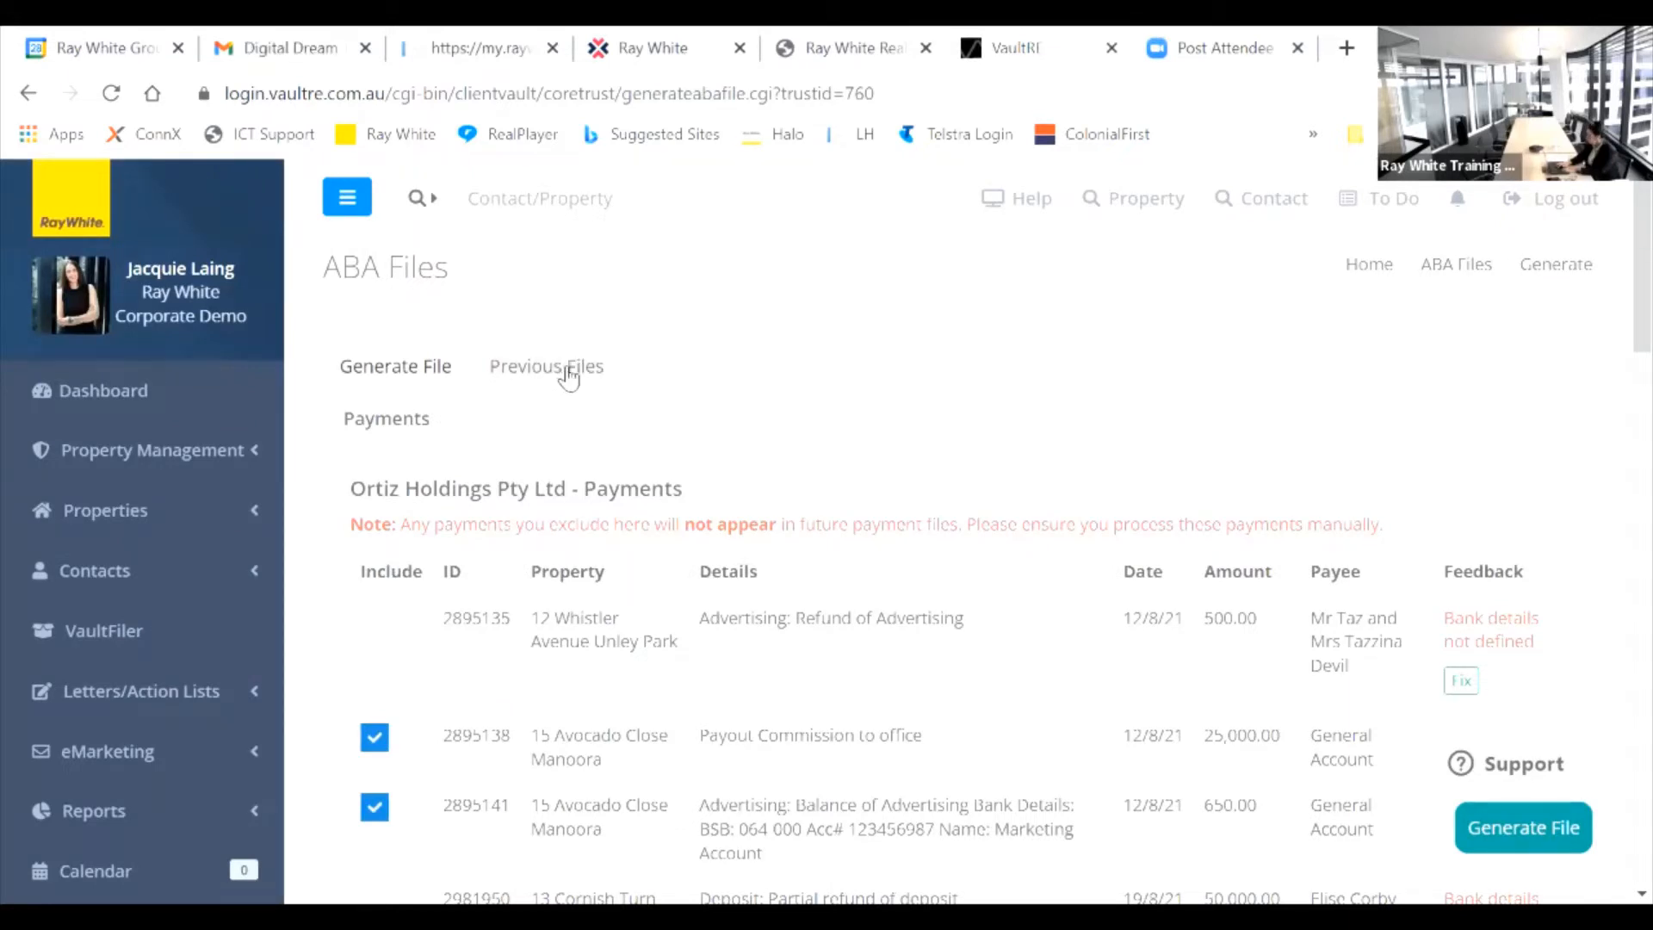
# Step: Switch to the Previous Files view on the ABA Files page
pyautogui.click(569, 370)
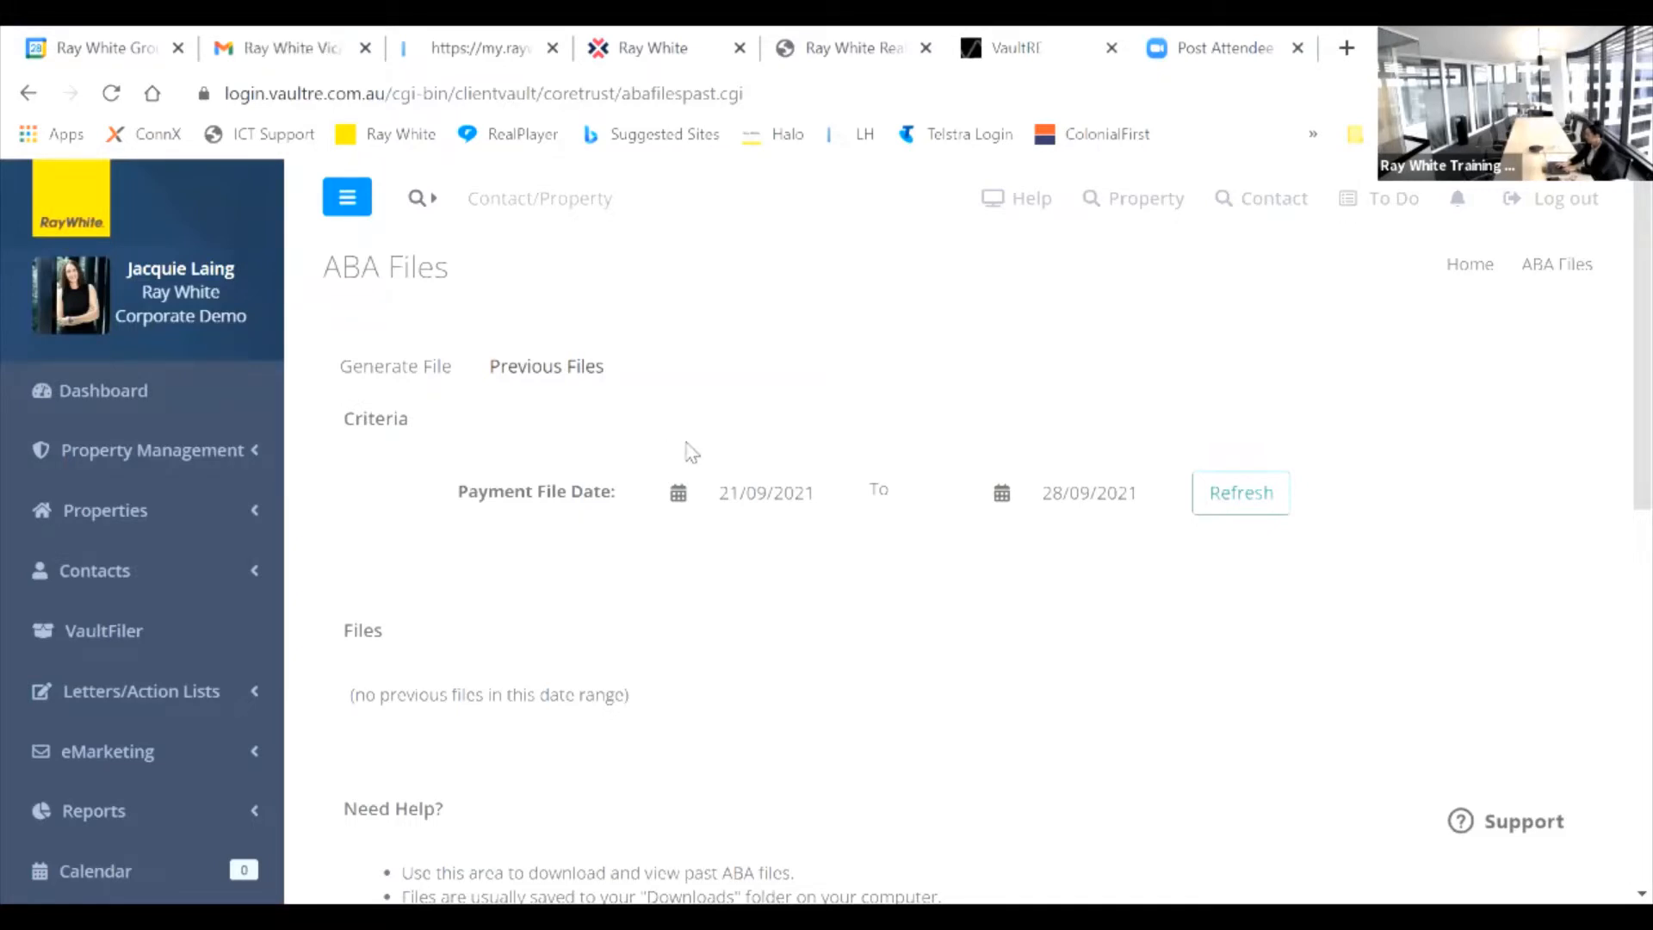
# Step: Set the previous-files start date back to 01/02/2021 and refresh the results
pyautogui.click(780, 489)
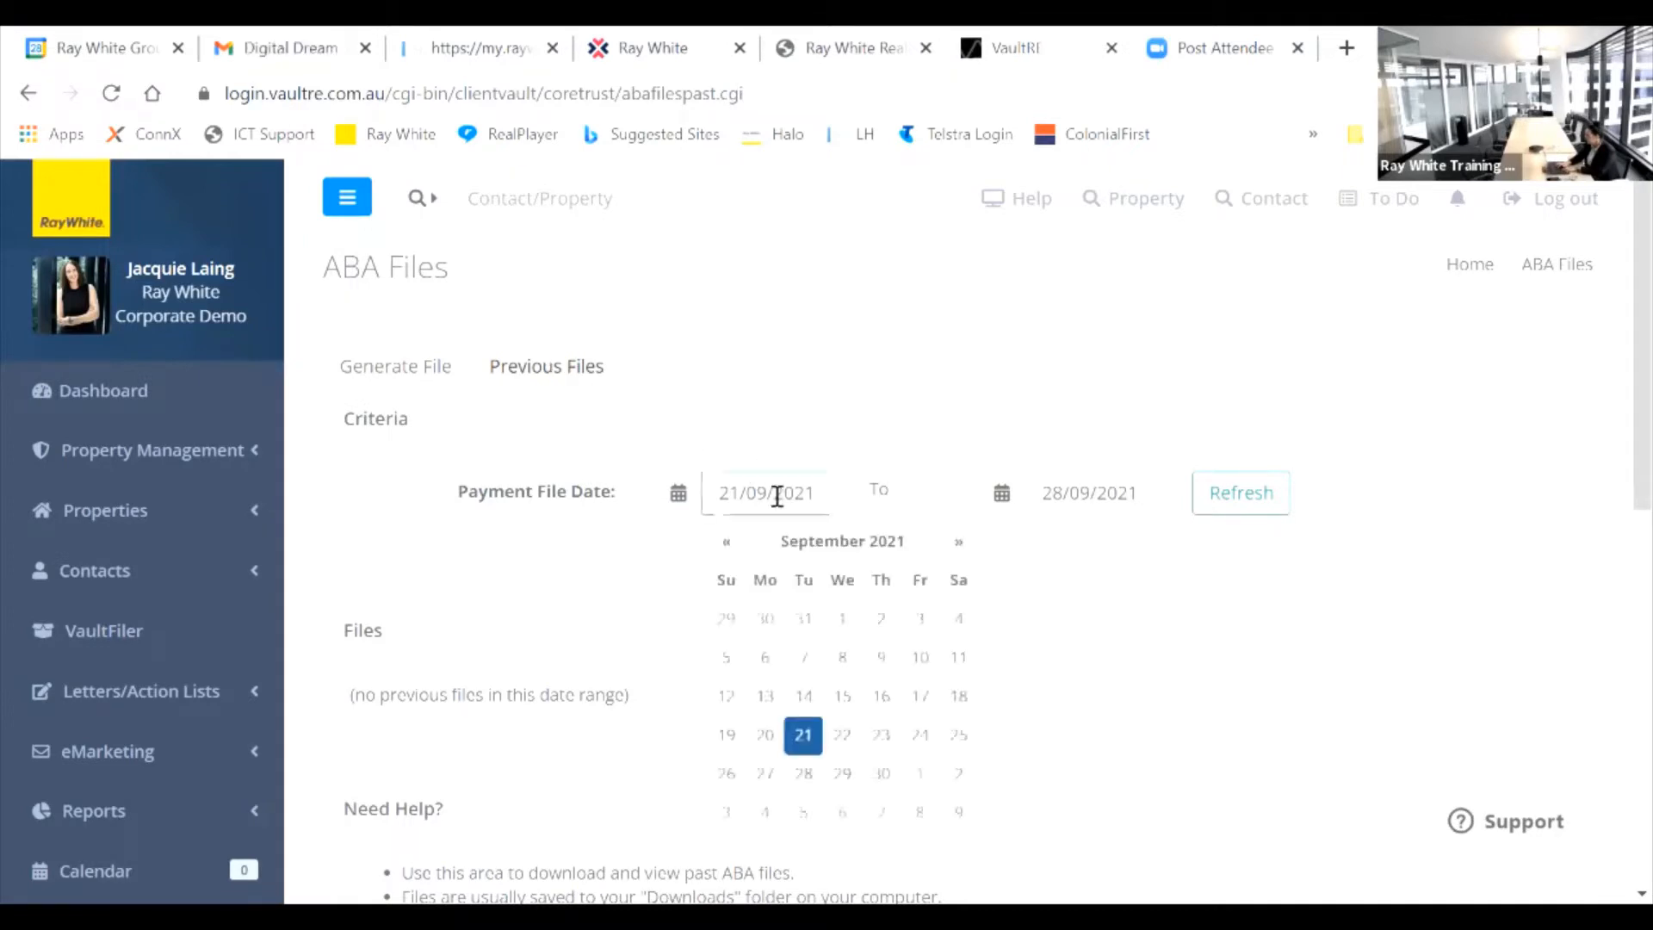
pyautogui.click(725, 546)
pyautogui.click(726, 546)
pyautogui.click(726, 546)
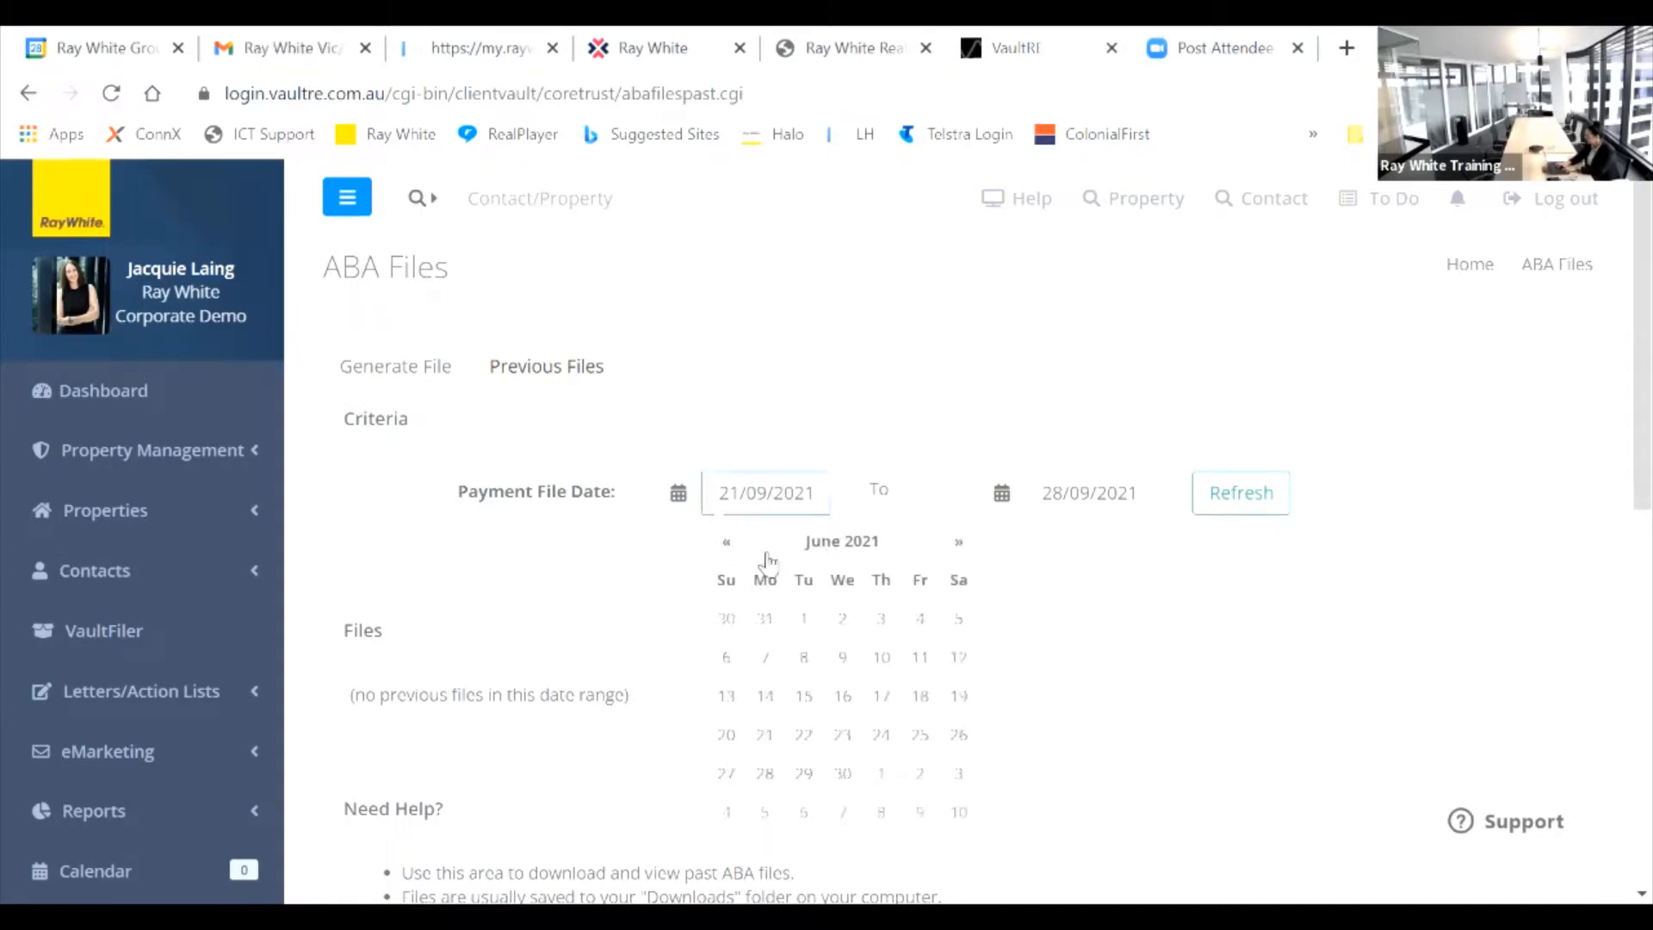
pyautogui.click(724, 544)
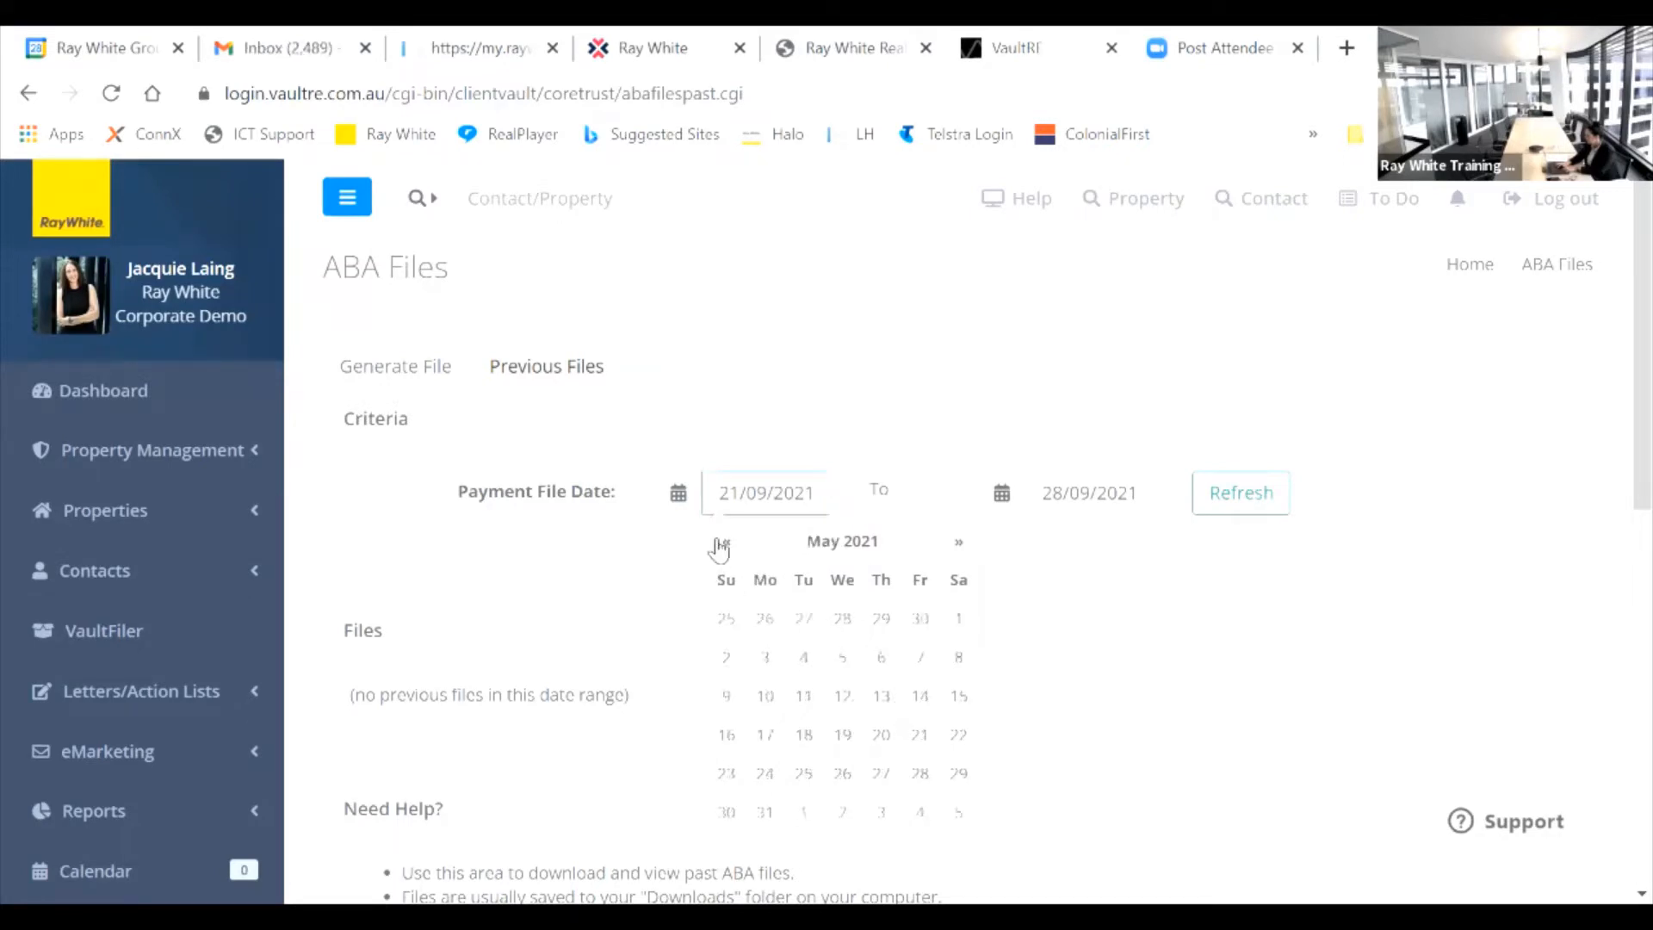
pyautogui.click(724, 545)
pyautogui.click(724, 544)
pyautogui.click(724, 544)
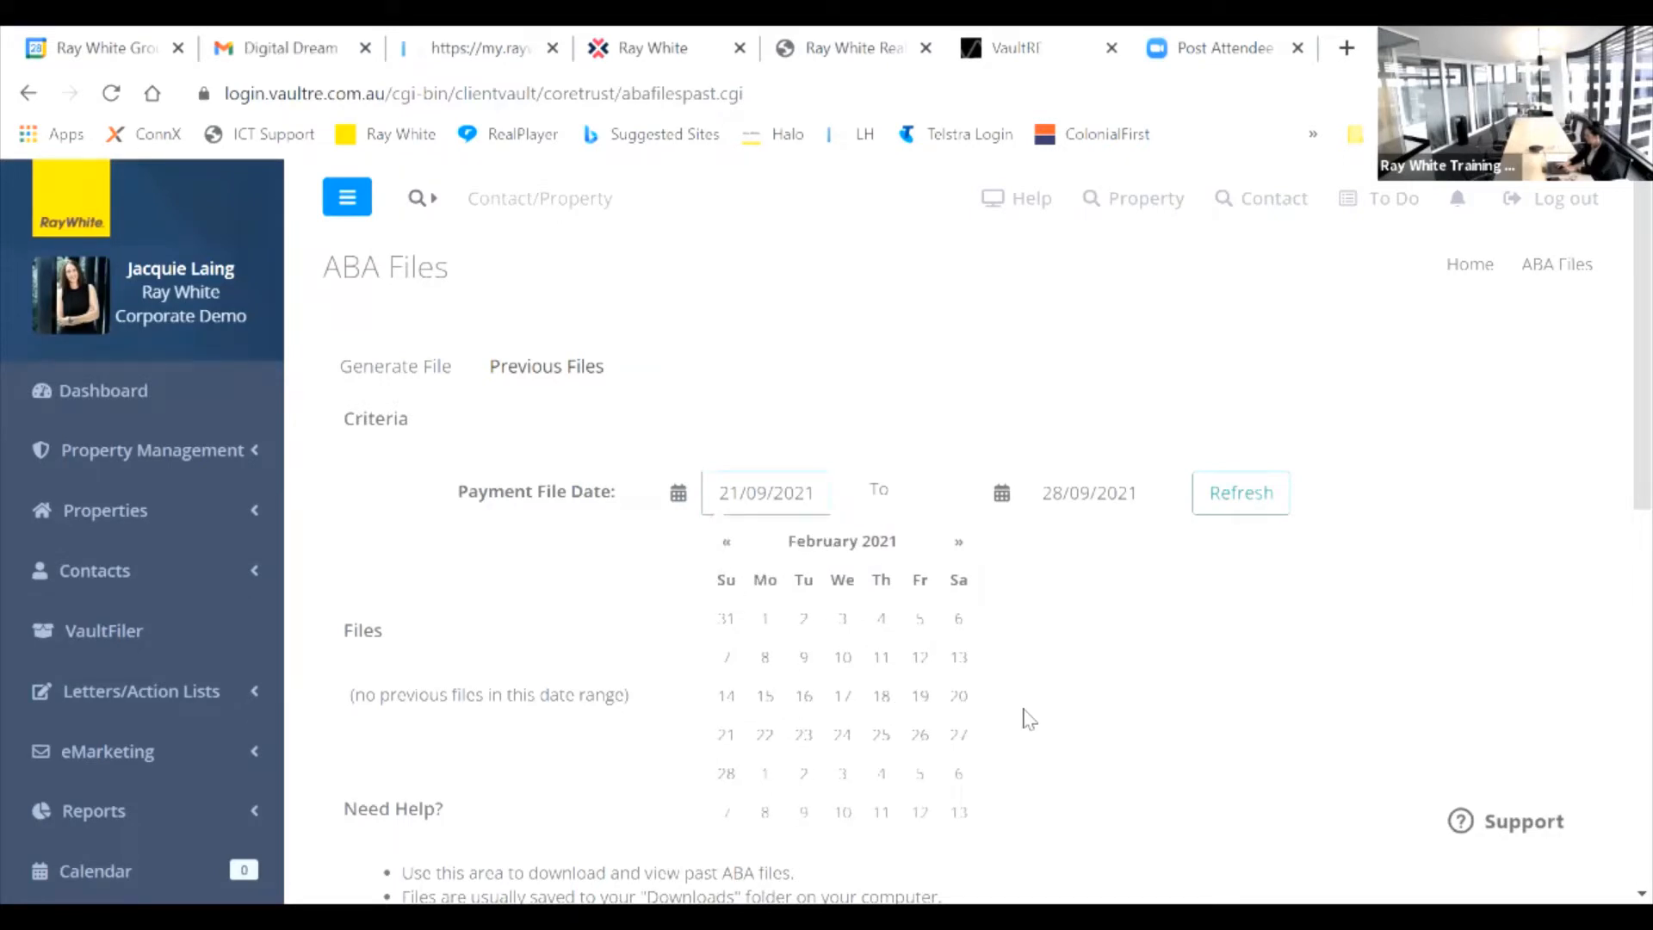
pyautogui.click(765, 620)
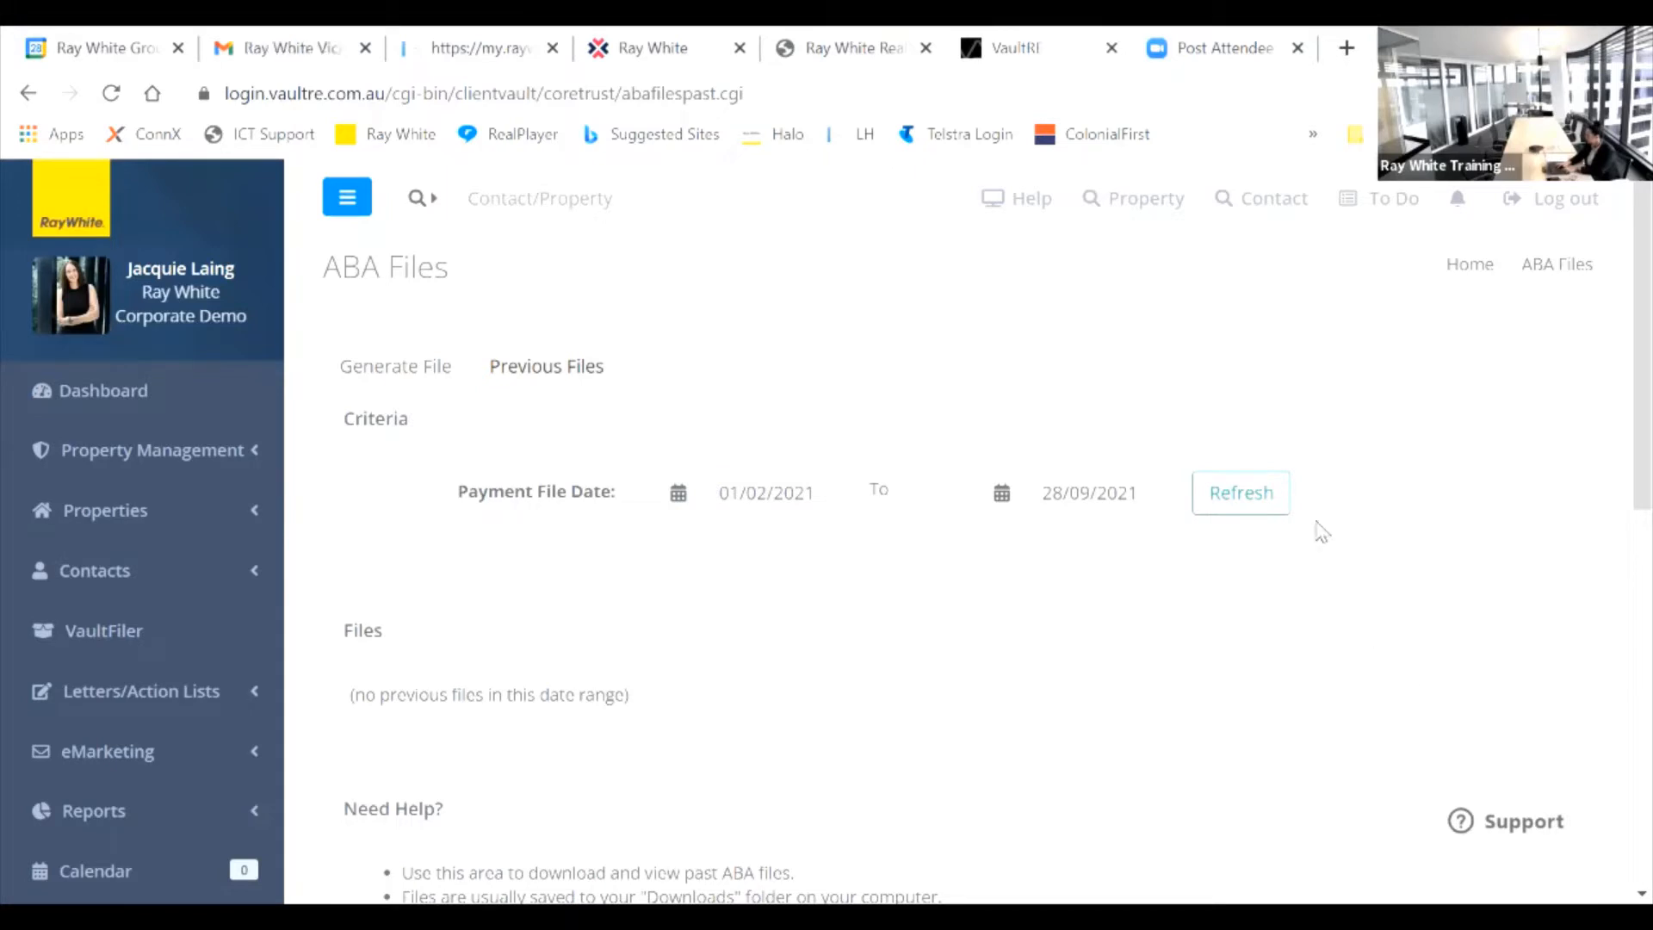
pyautogui.click(1276, 503)
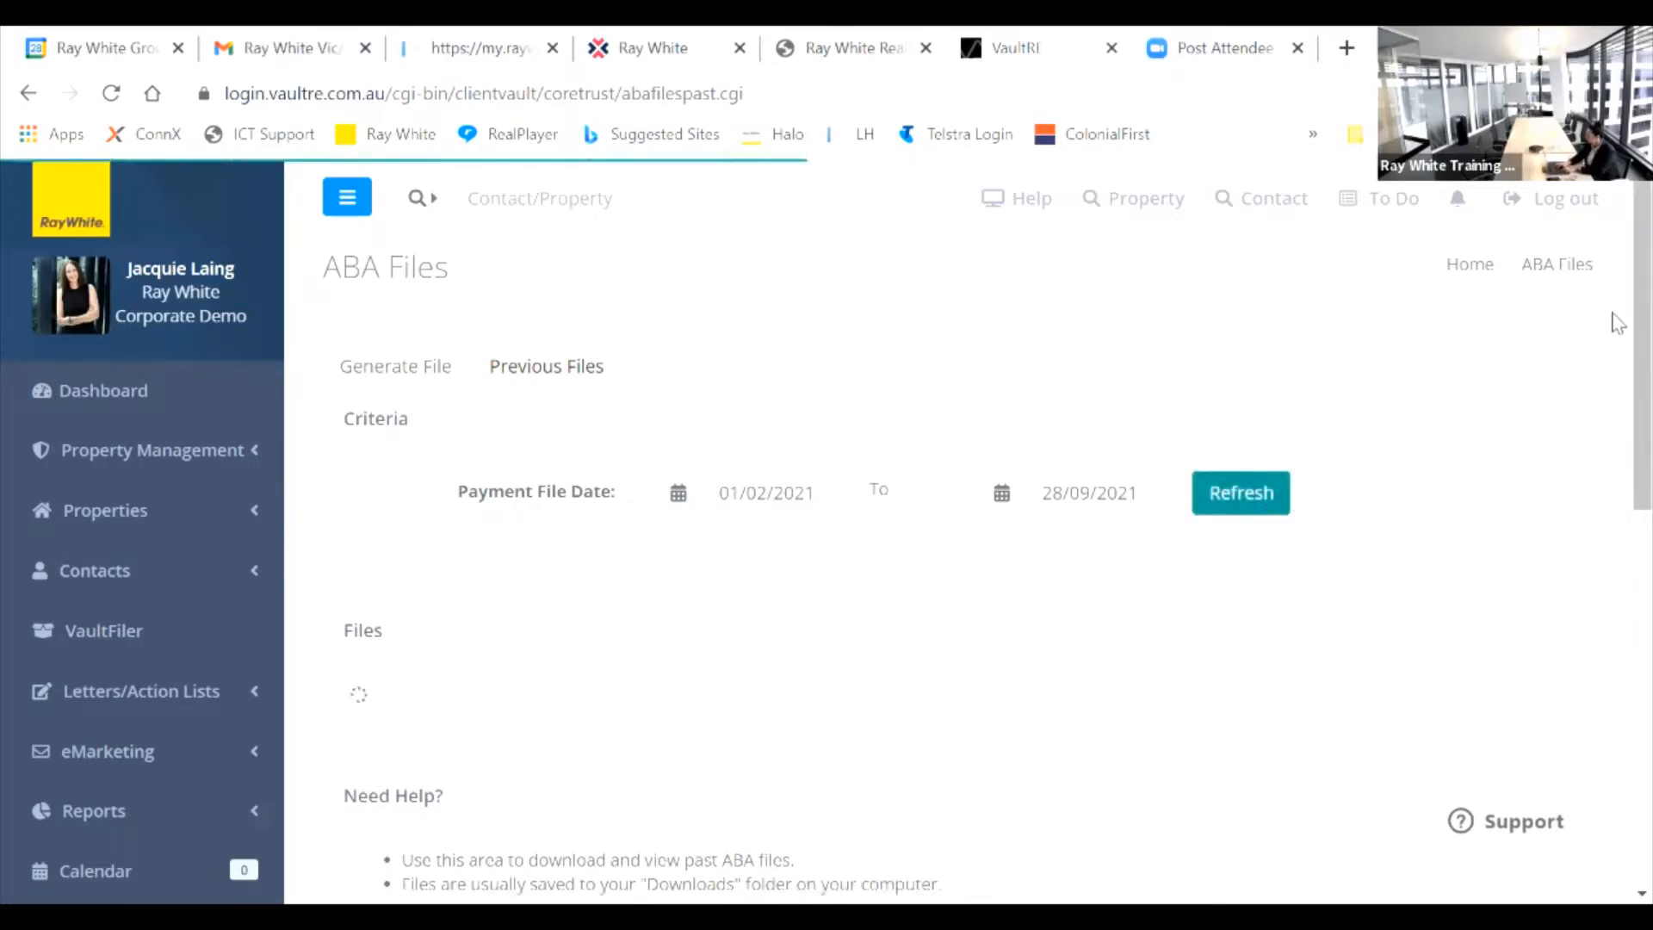
# Step: Open the 12 Aug 2021 ABA file ($21,220.00) in print-friendly view, review it, and close it
pyautogui.scroll(-3, 1615, 284)
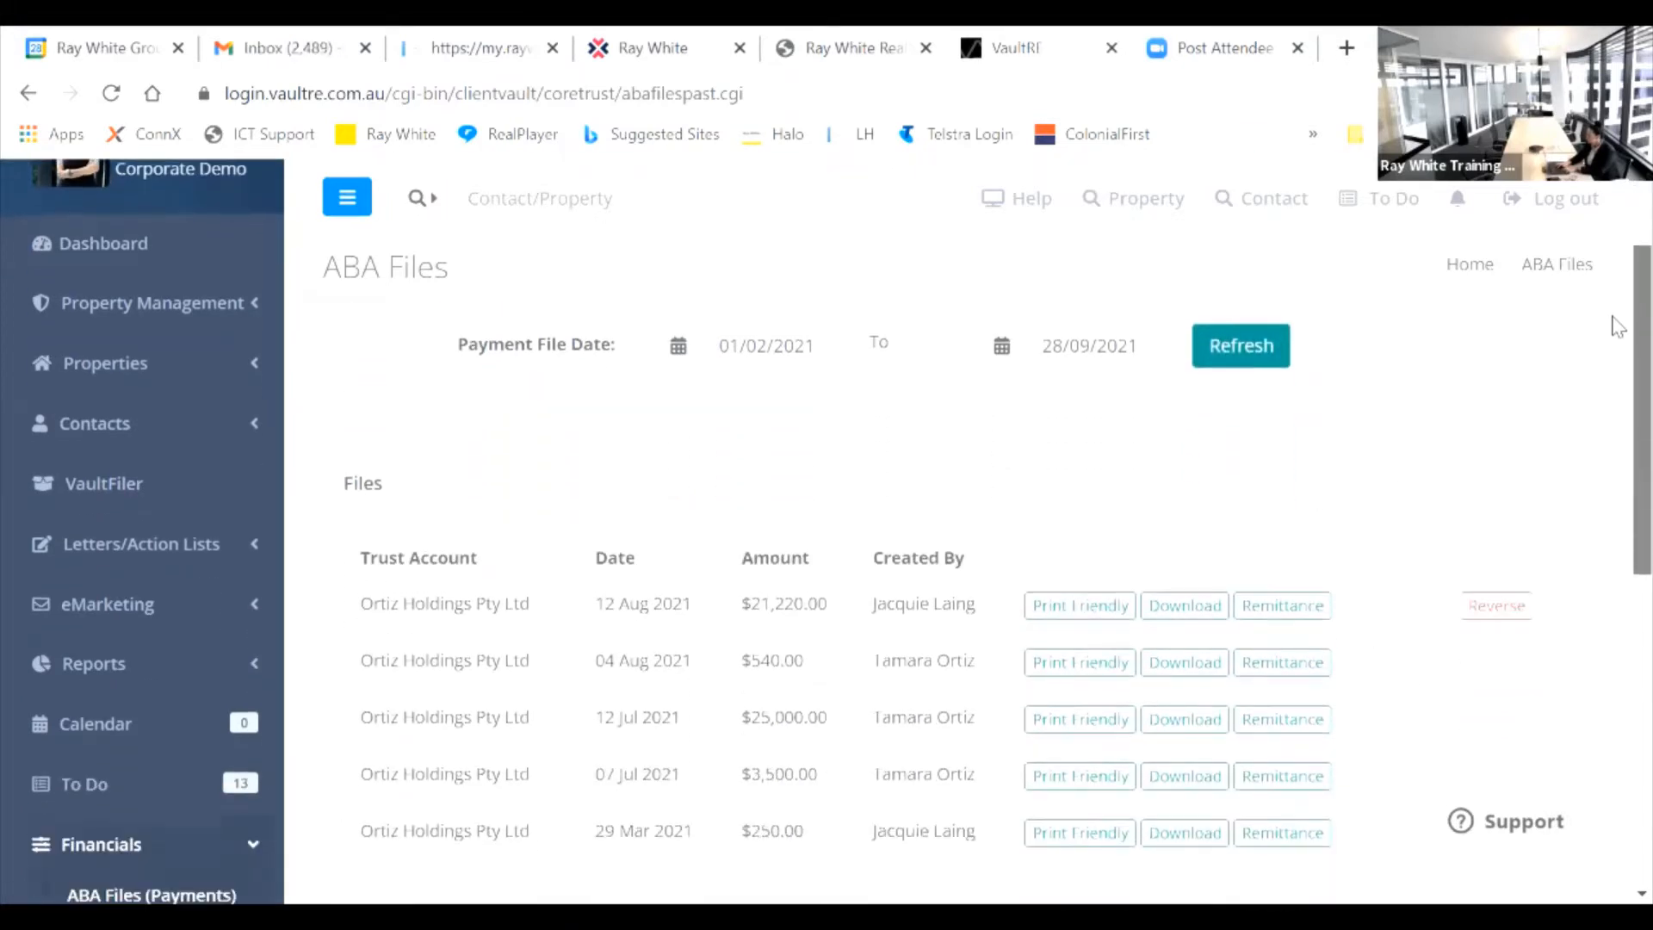
pyautogui.moveTo(1613, 338); pyautogui.dragTo(1612, 355)
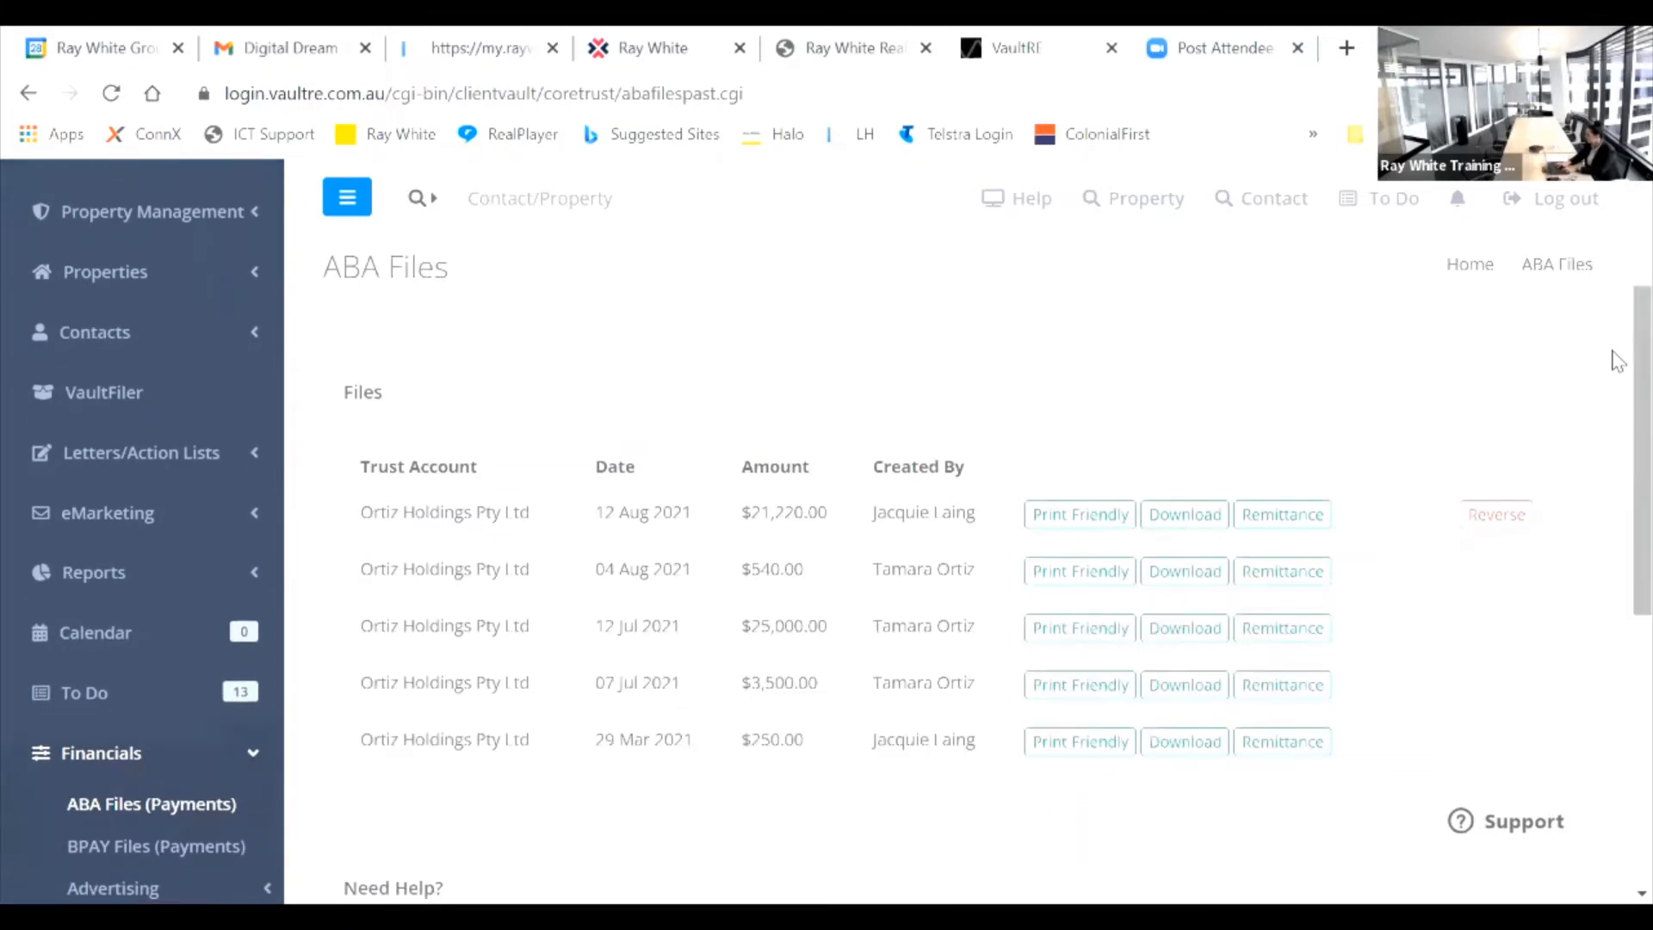
pyautogui.click(1201, 519)
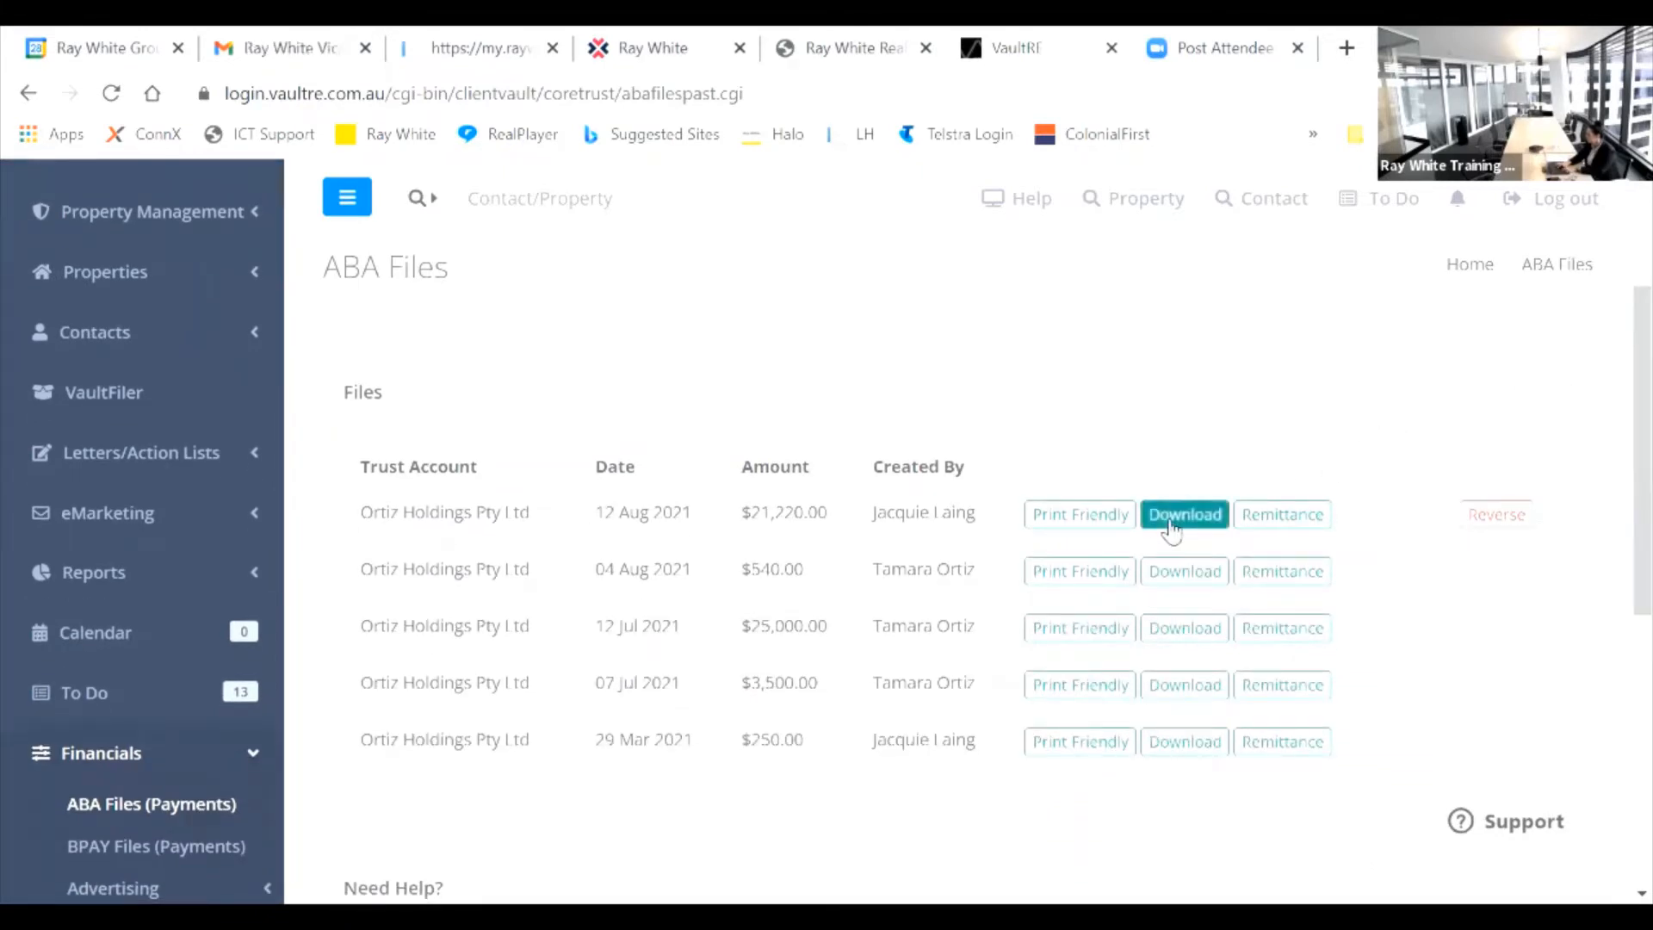
pyautogui.click(1113, 525)
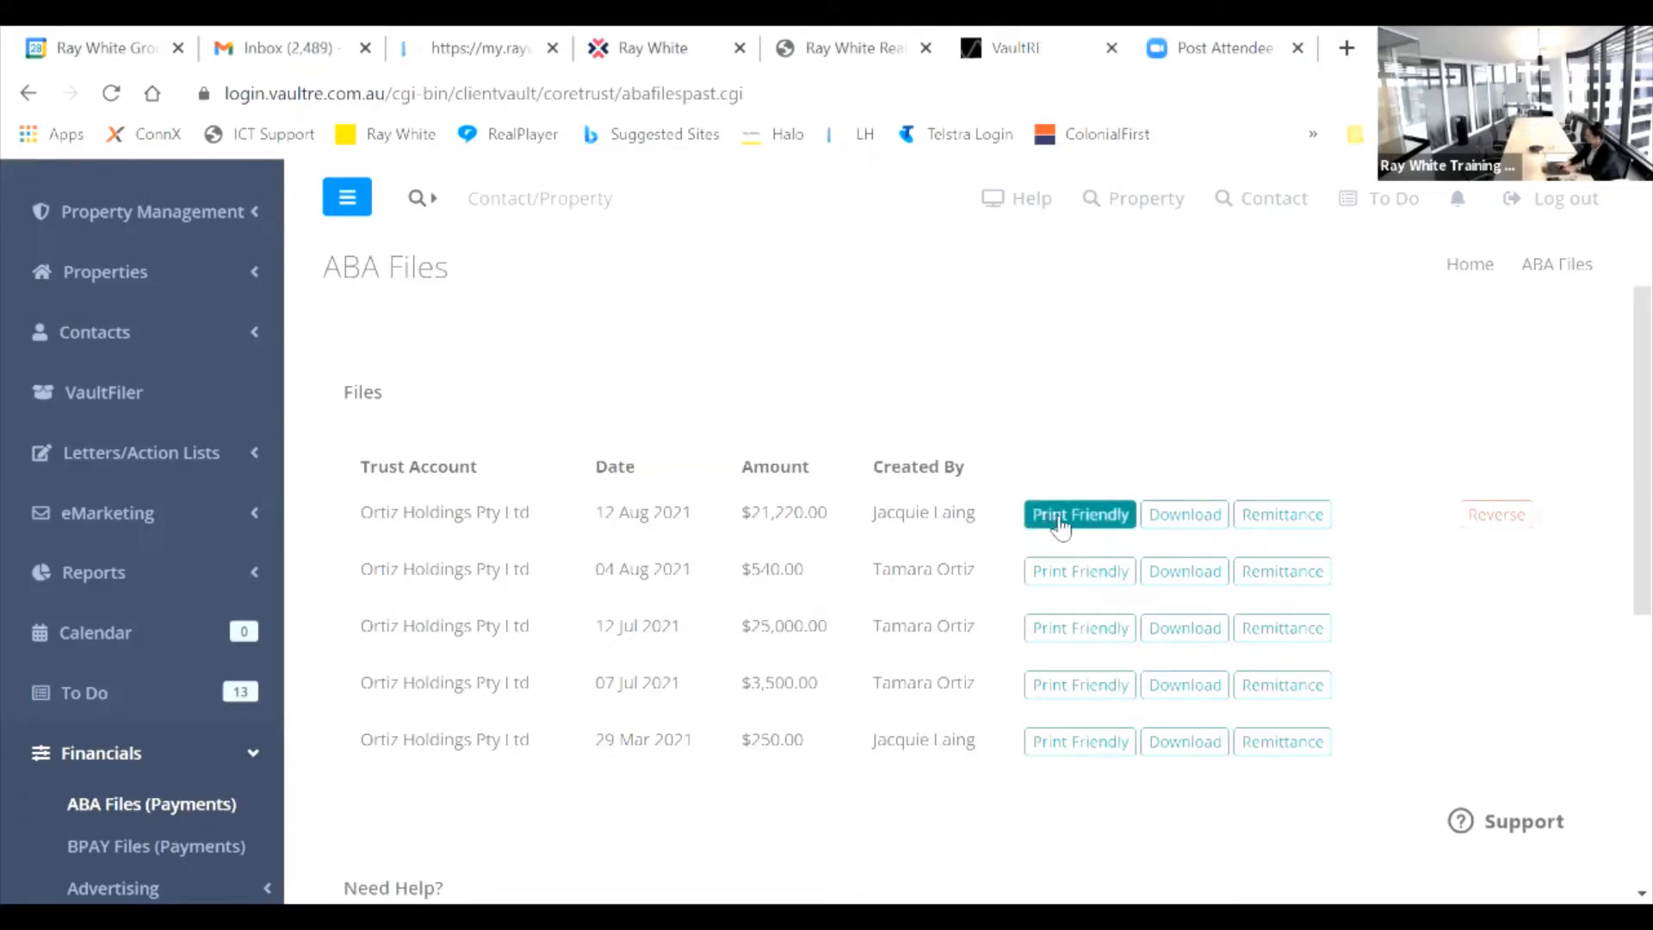
pyautogui.click(1068, 517)
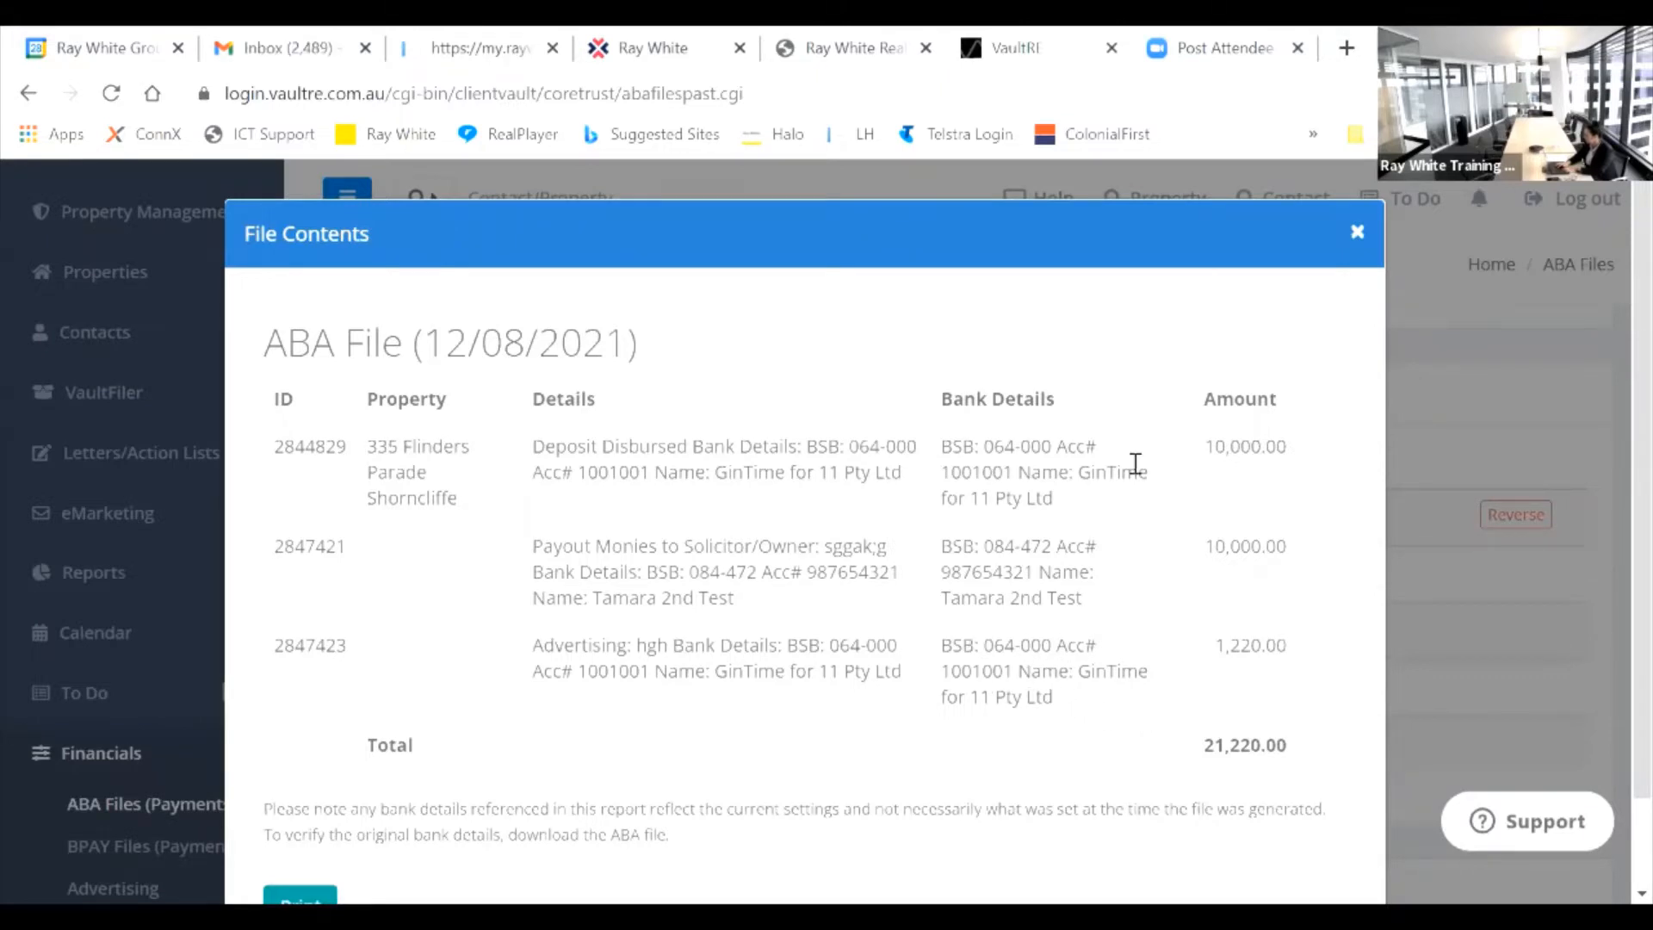
pyautogui.click(1357, 235)
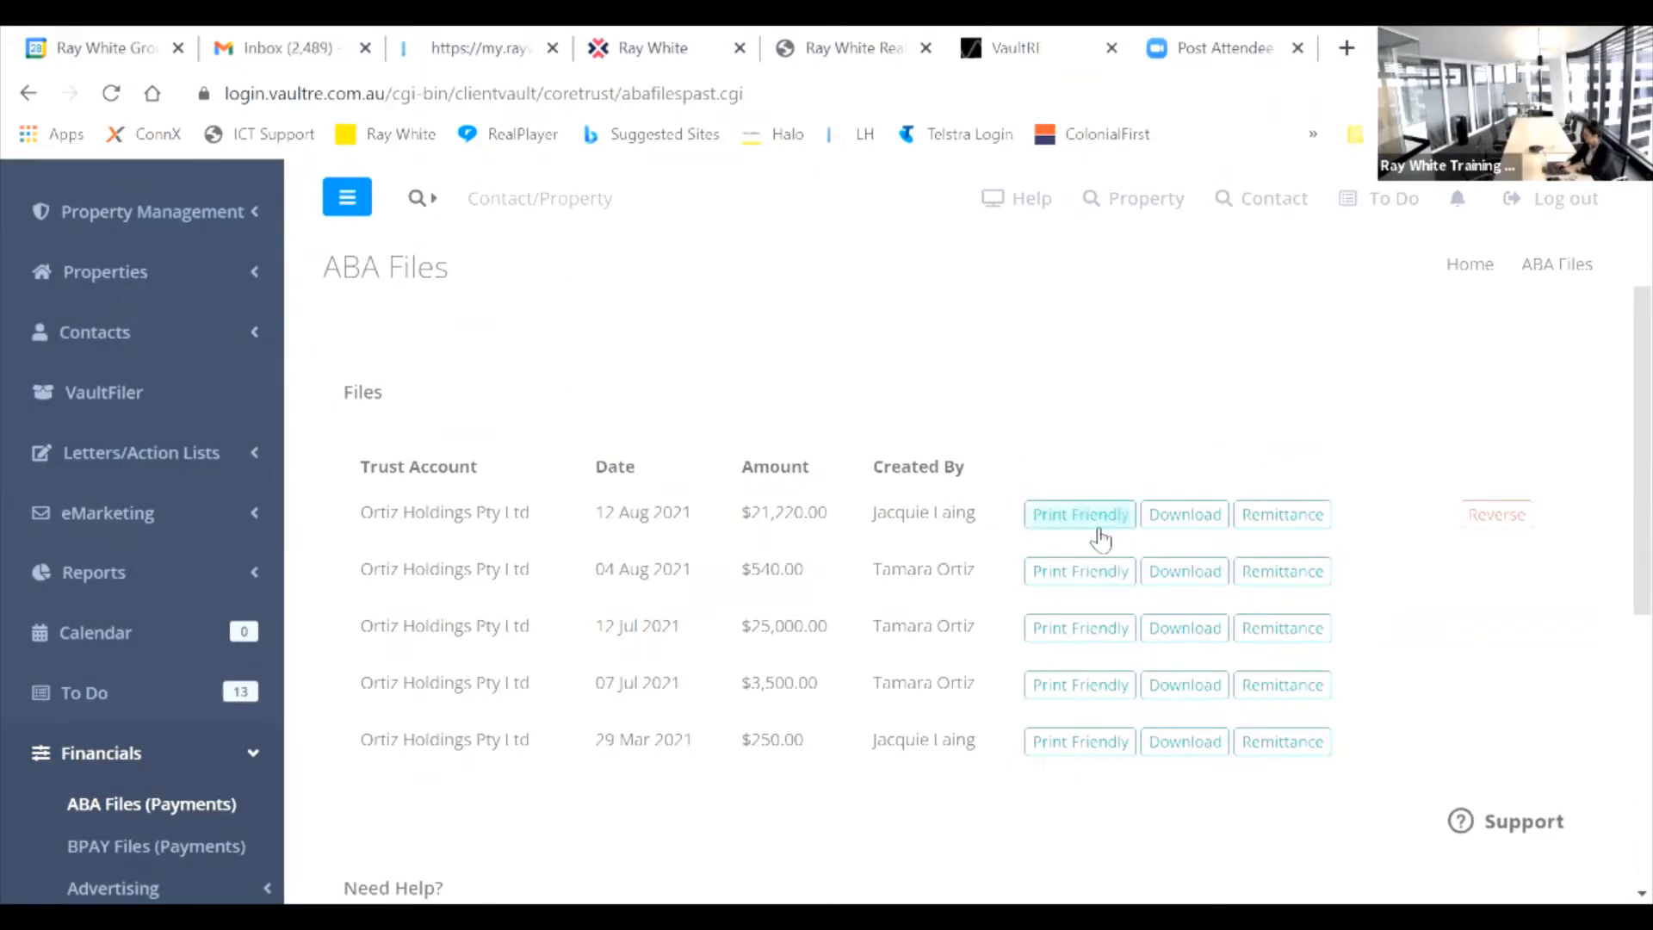
pyautogui.click(1280, 746)
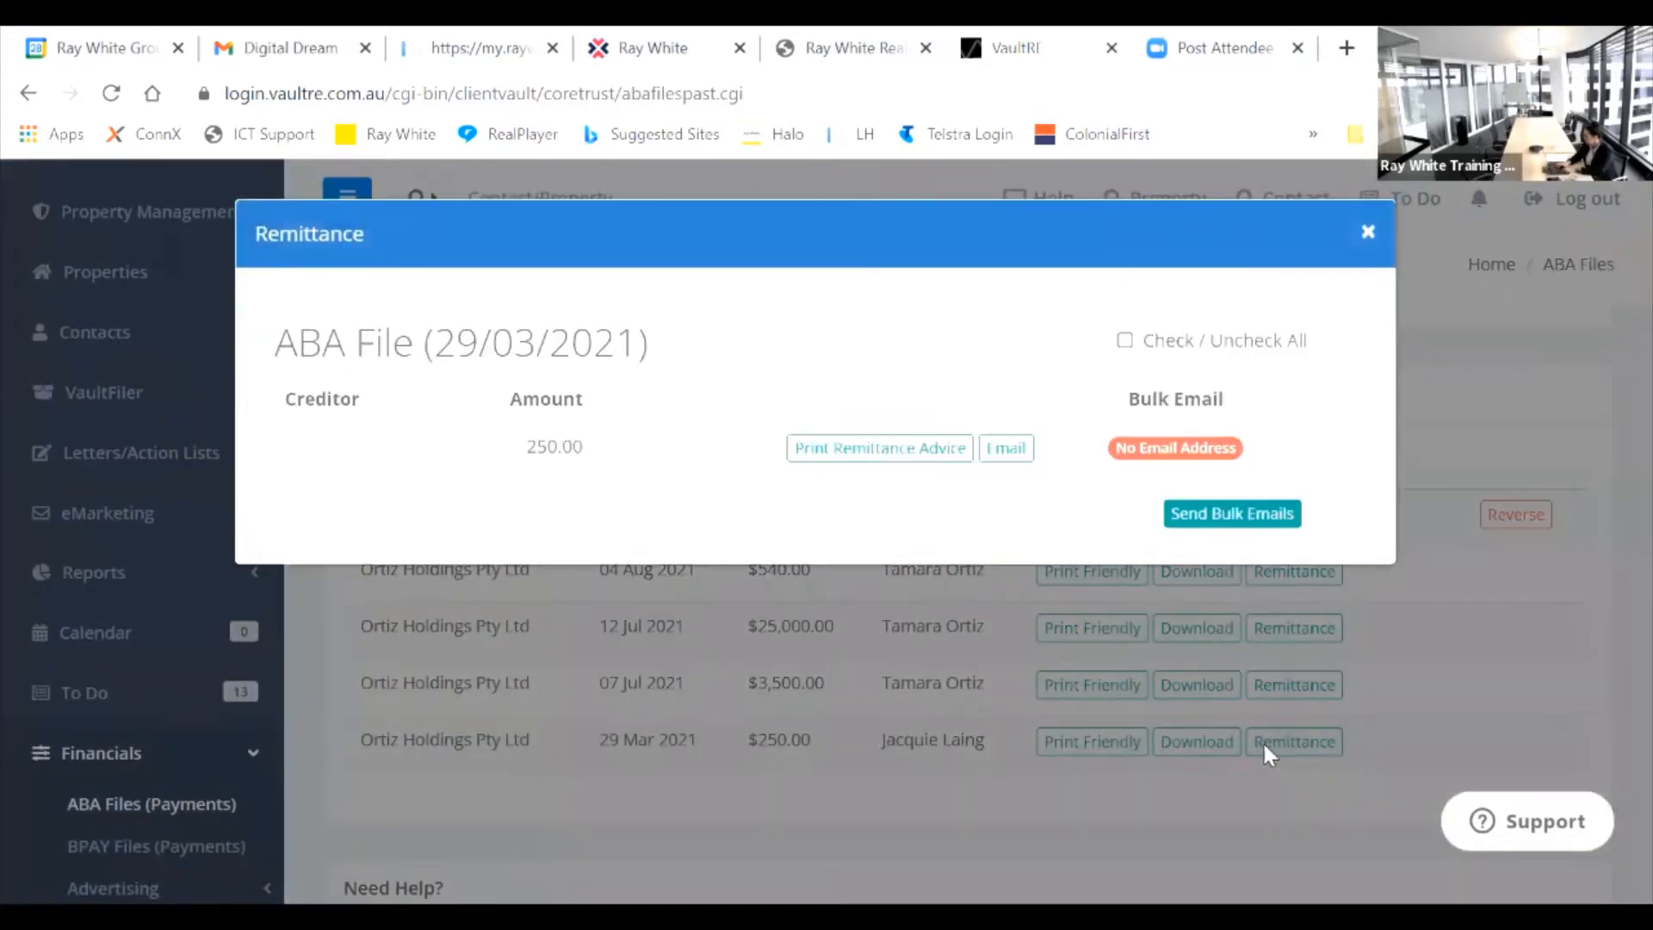
pyautogui.click(878, 457)
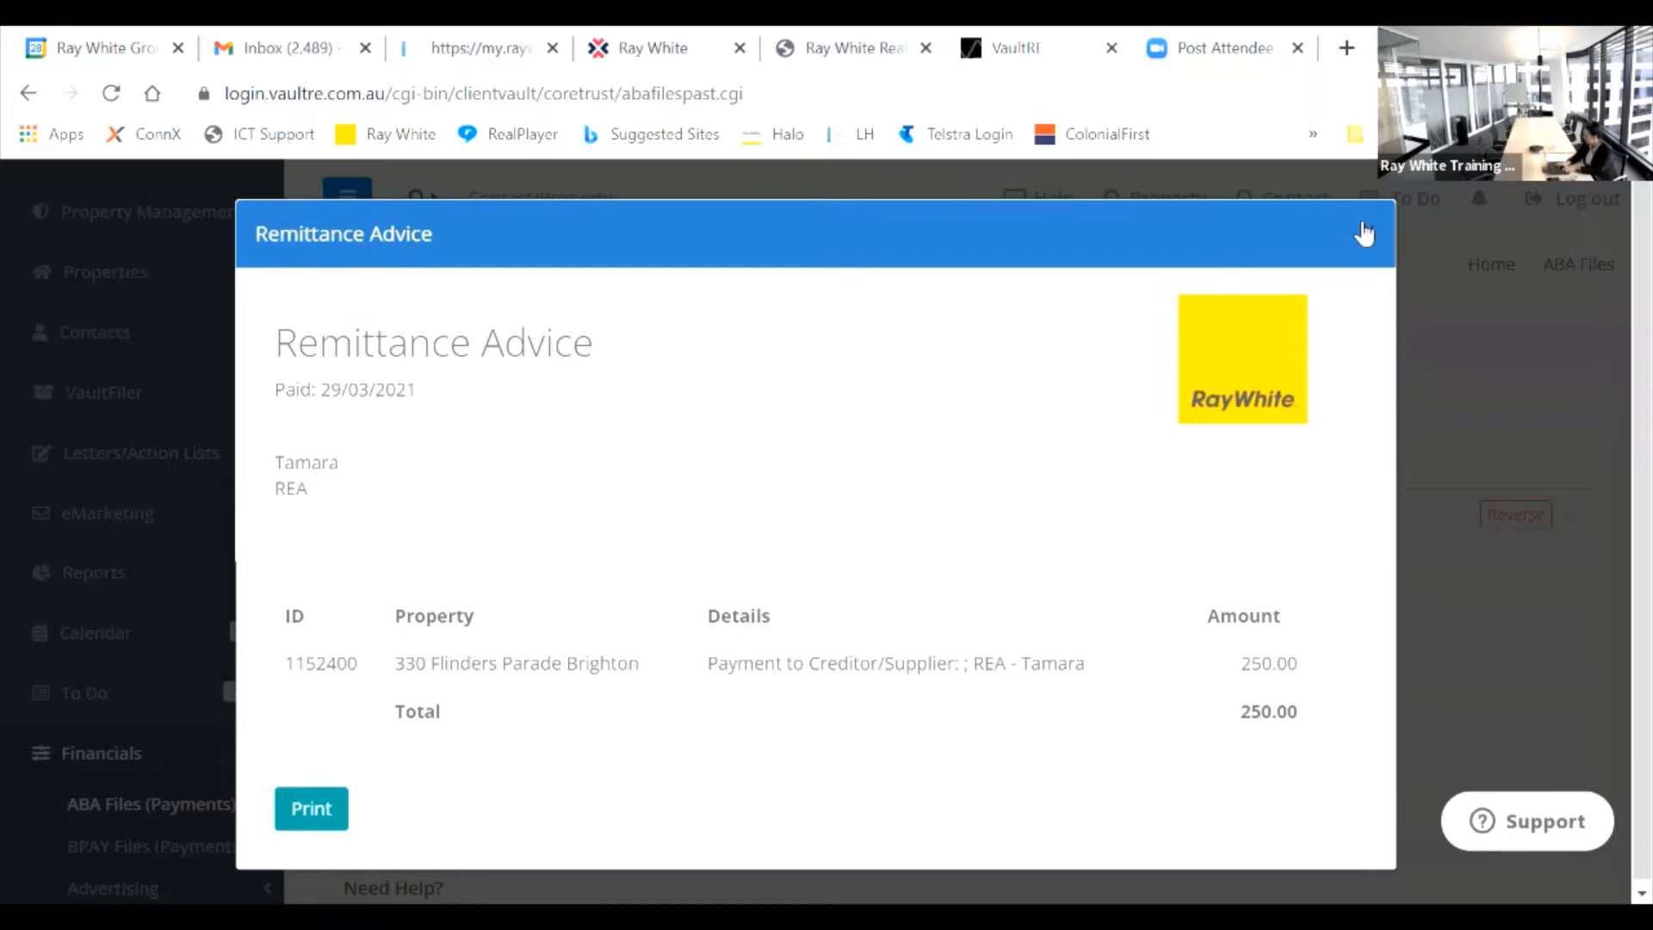
pyautogui.click(1365, 232)
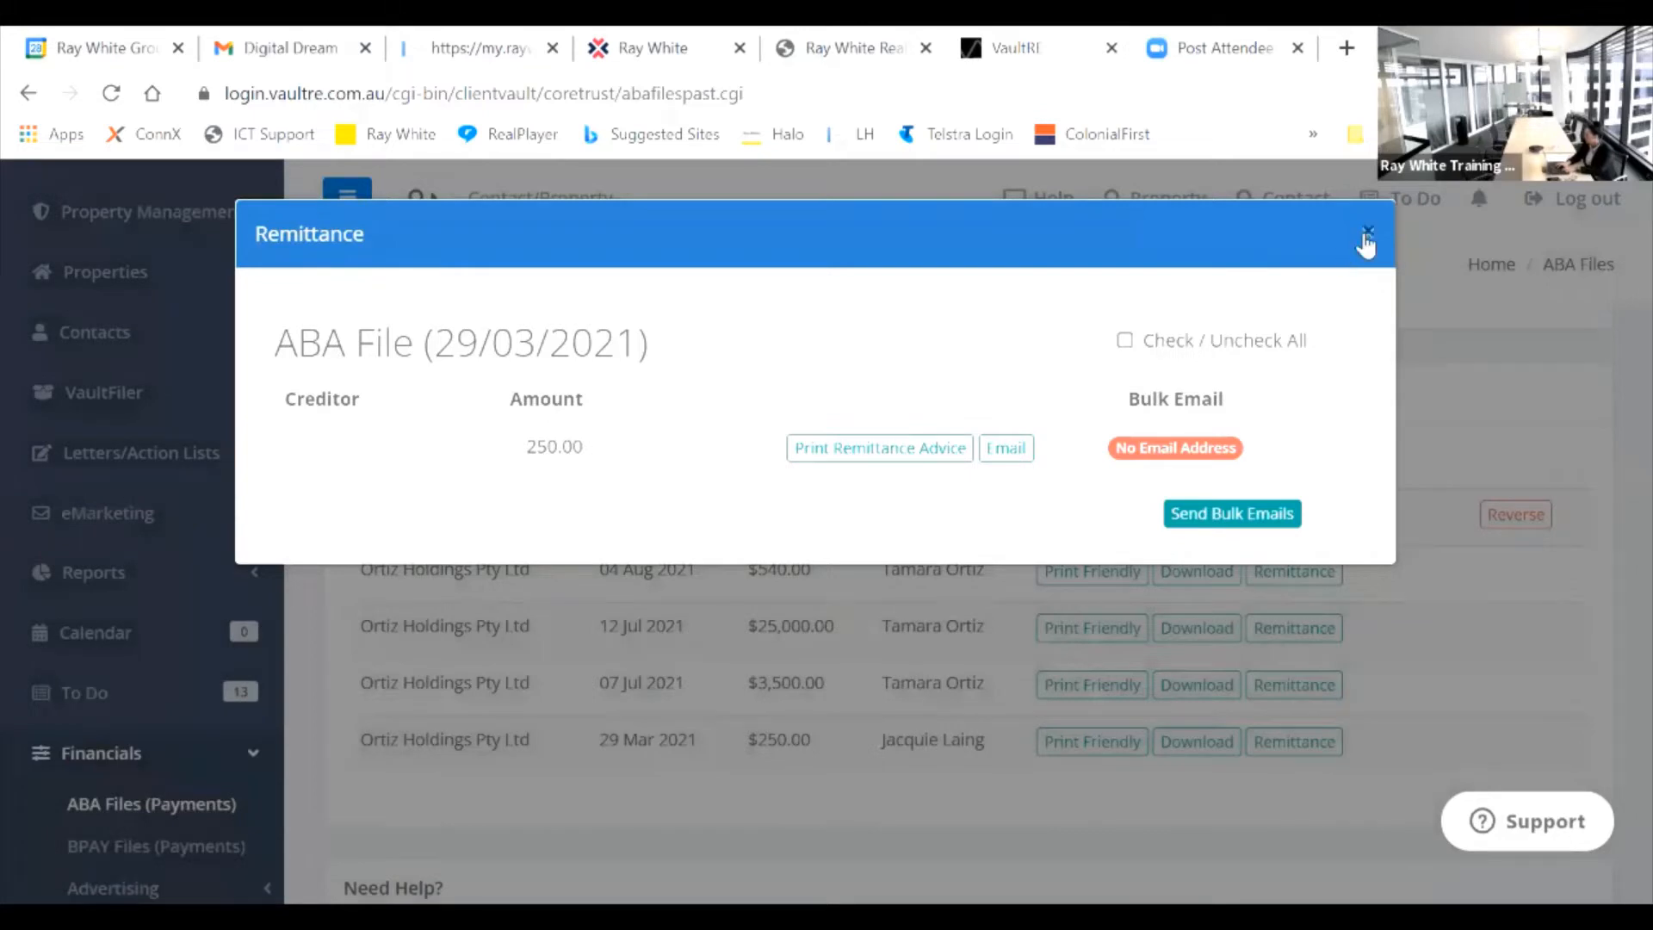
pyautogui.click(1368, 232)
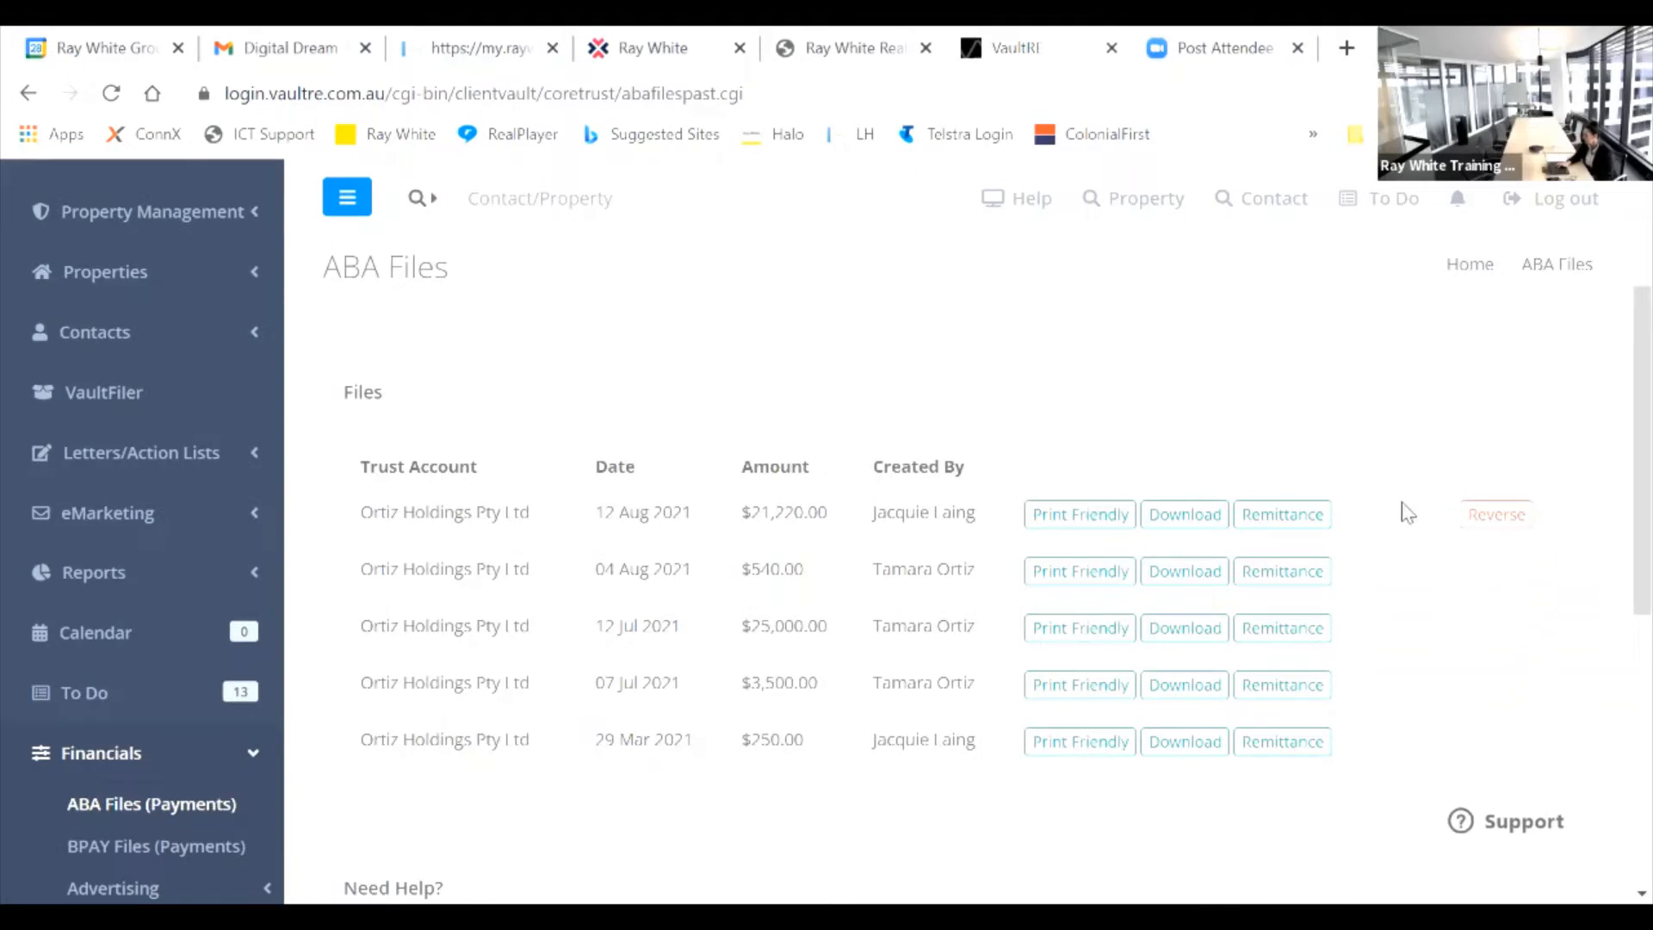
# Step: Go to Financials > Setup/Configuration and select Invoice Settings (Sales)
pyautogui.scroll(3, 1617, 473)
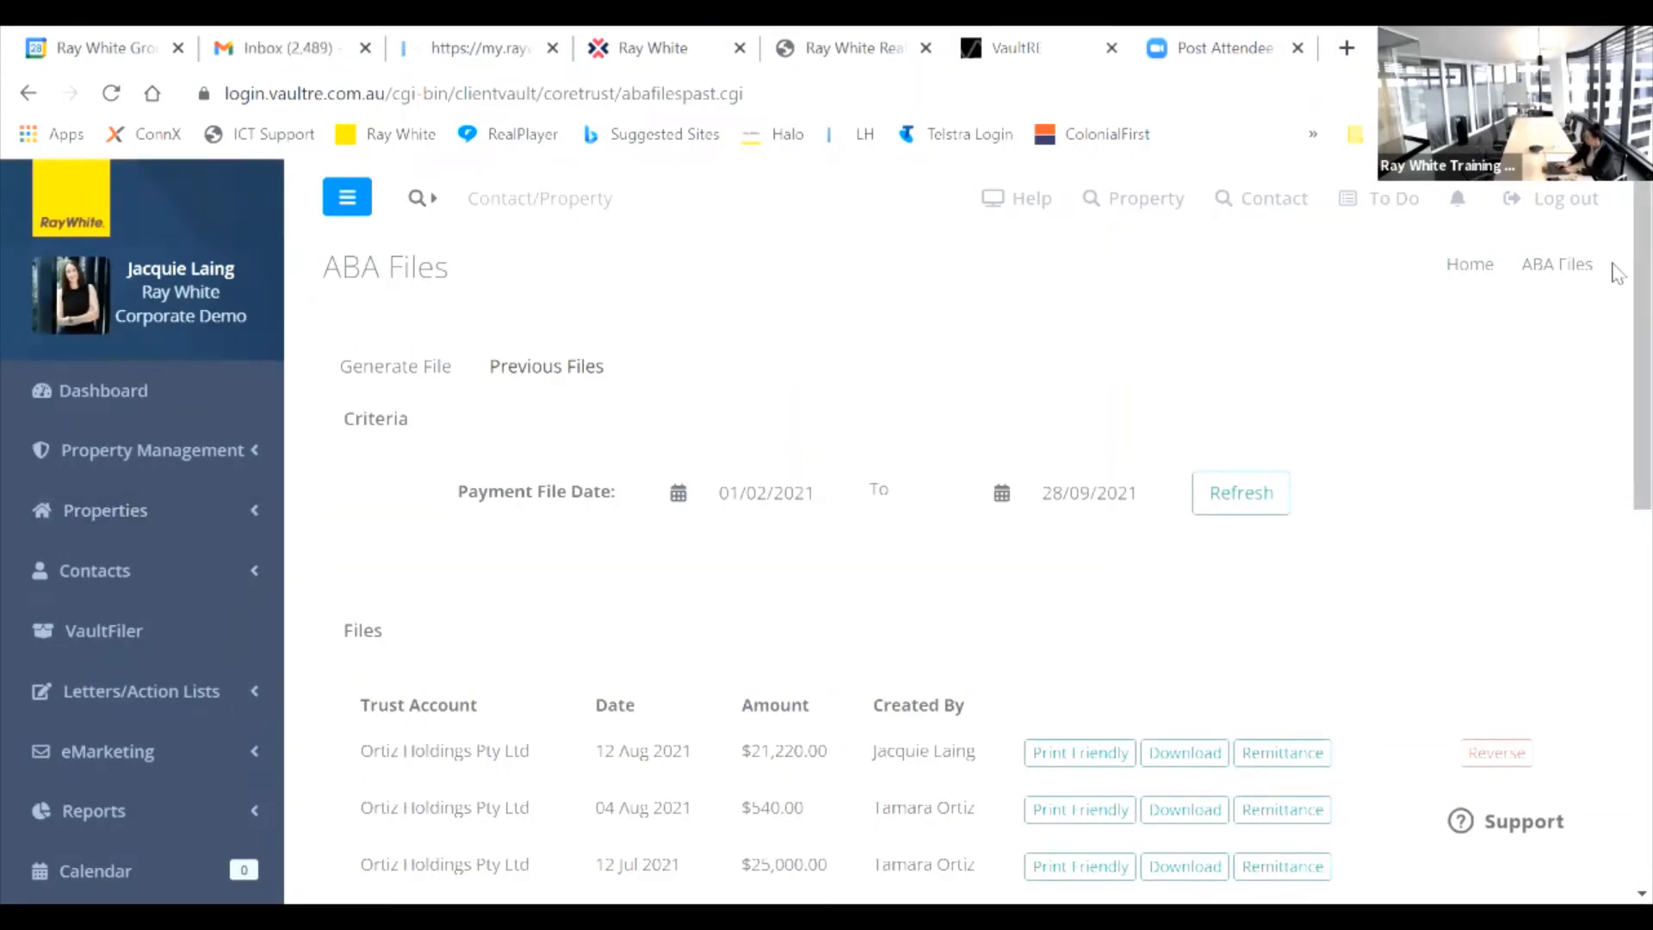
pyautogui.scroll(-2, 1616, 371)
pyautogui.scroll(-5, 1615, 464)
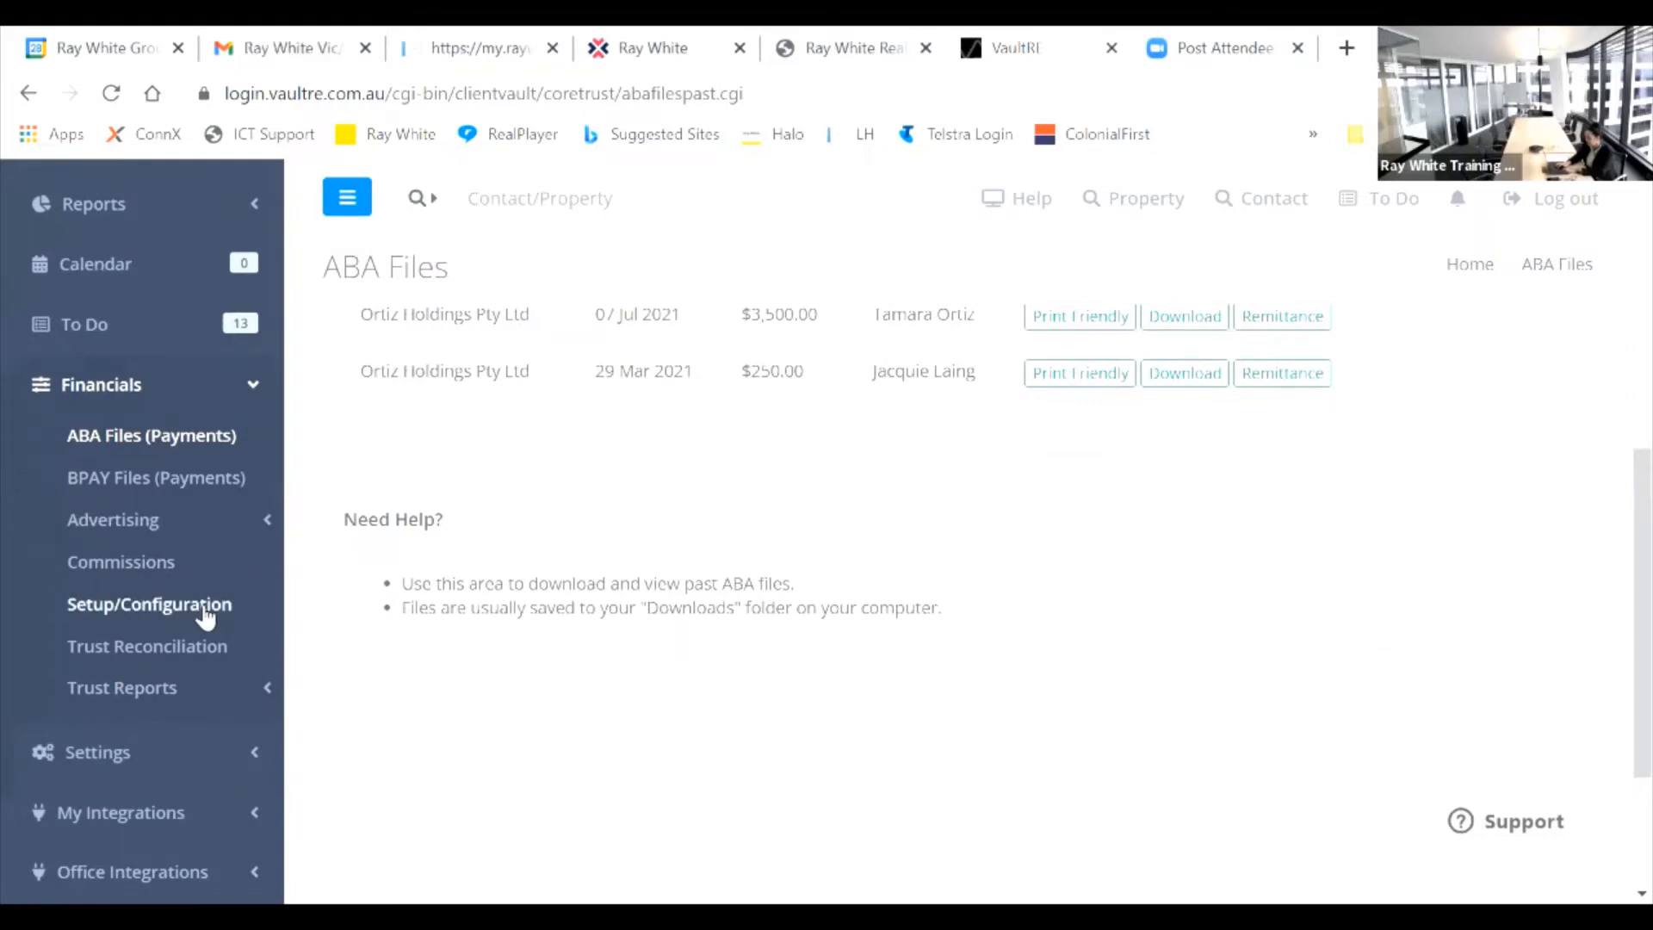
pyautogui.click(211, 614)
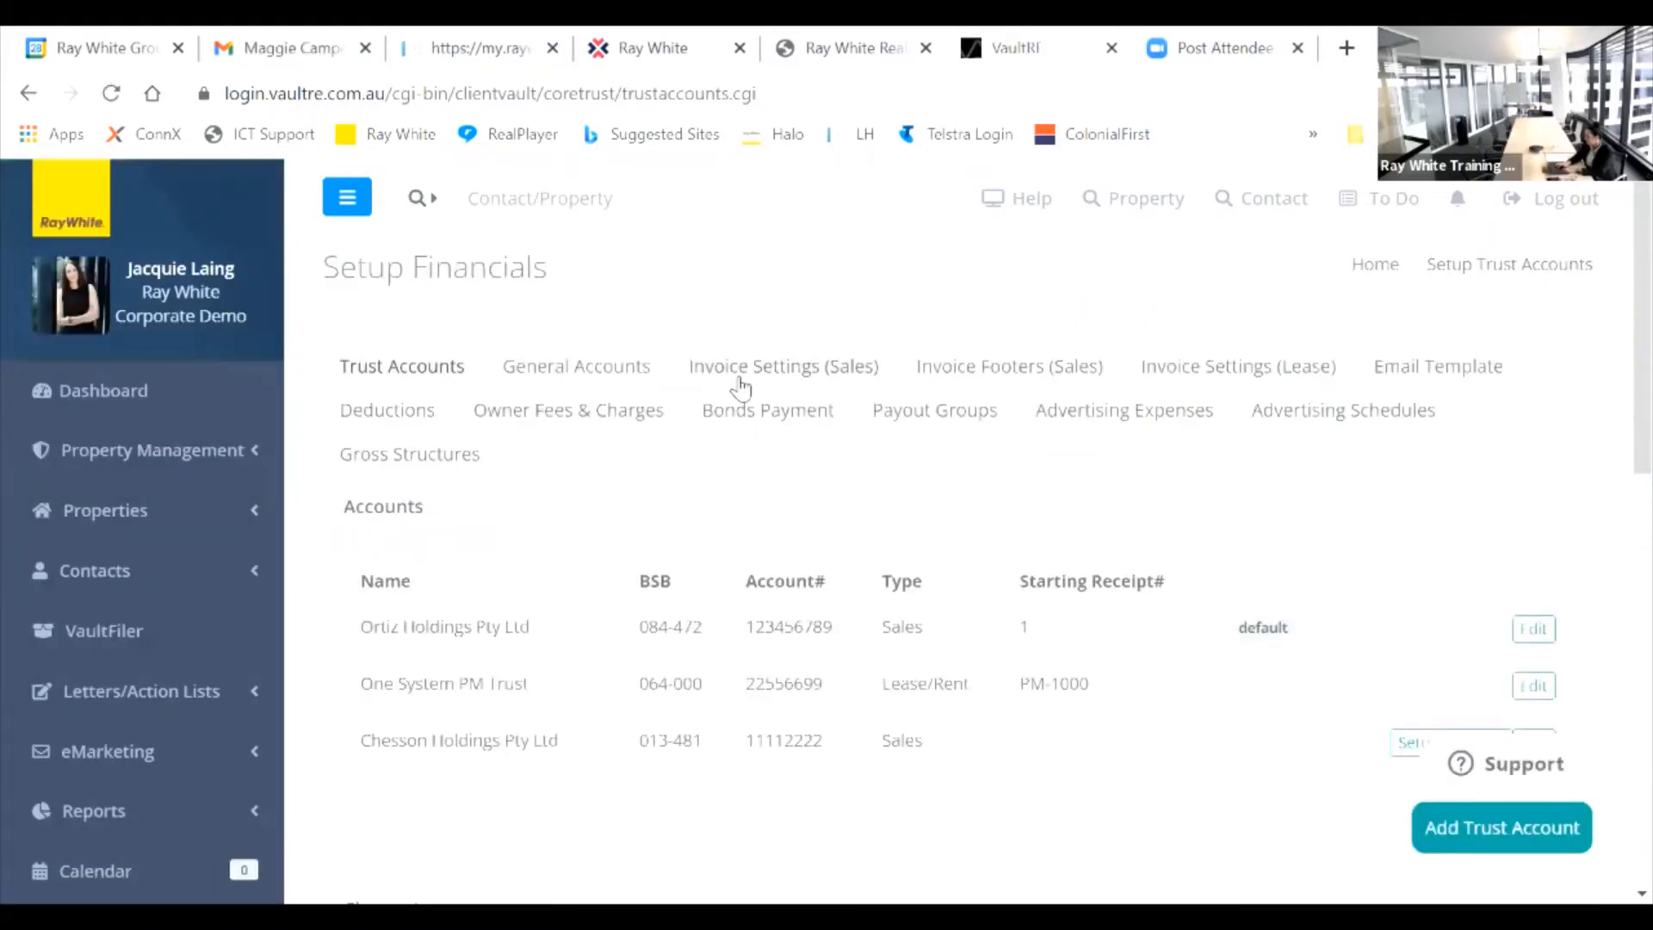
pyautogui.click(740, 386)
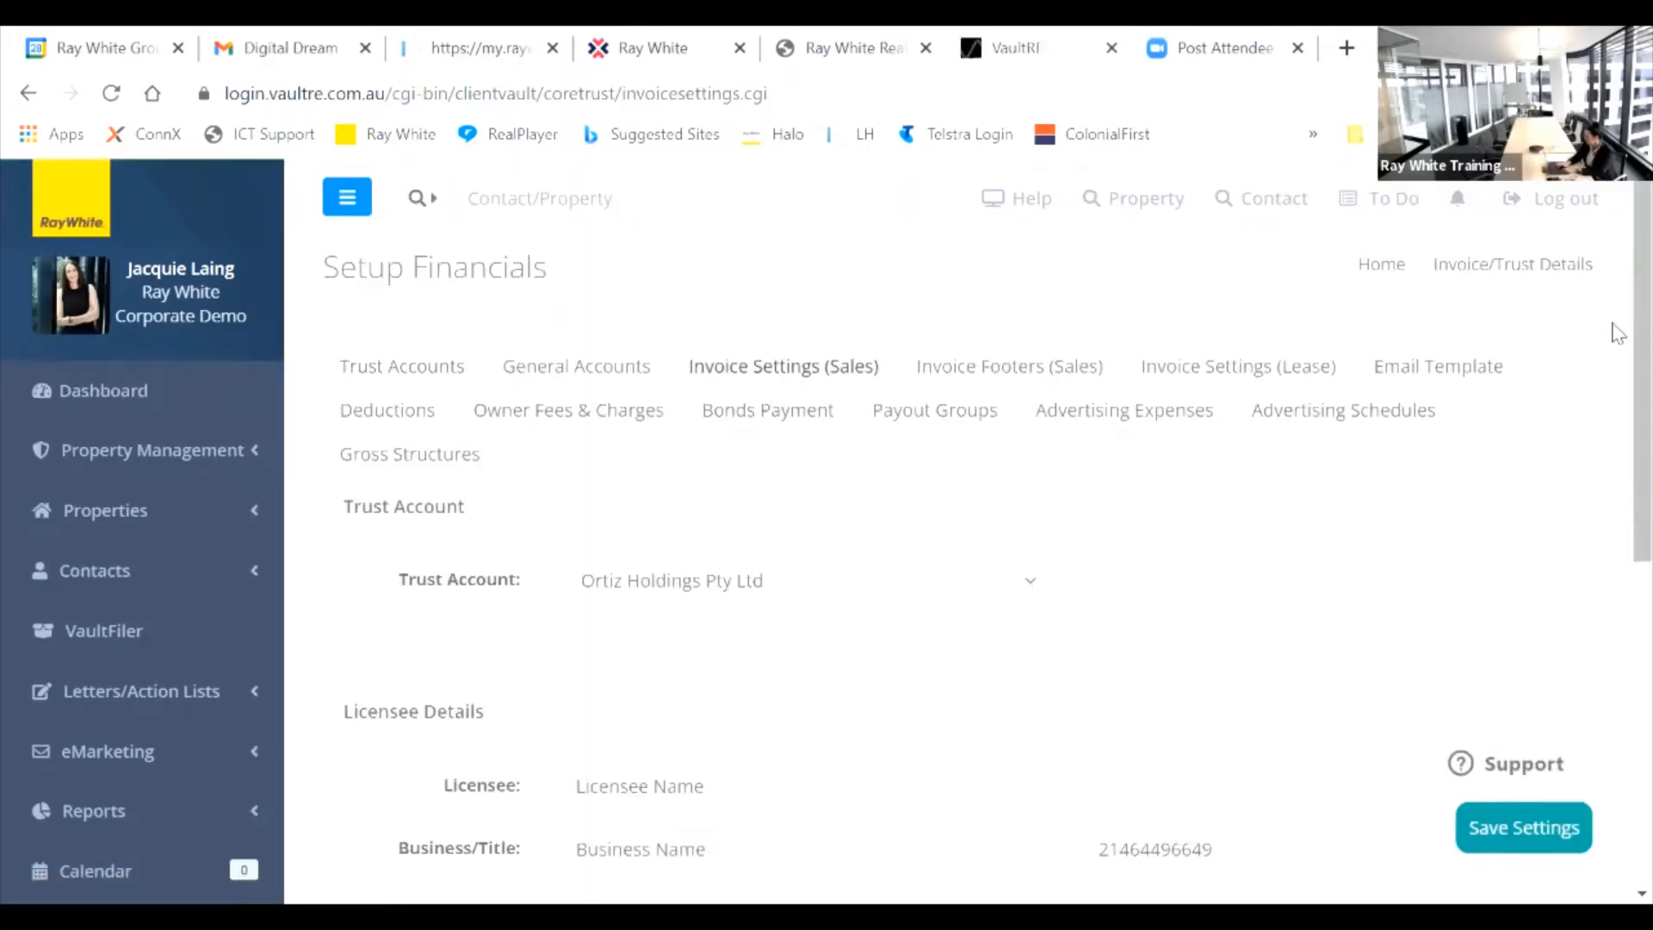
pyautogui.scroll(-3, 1614, 361)
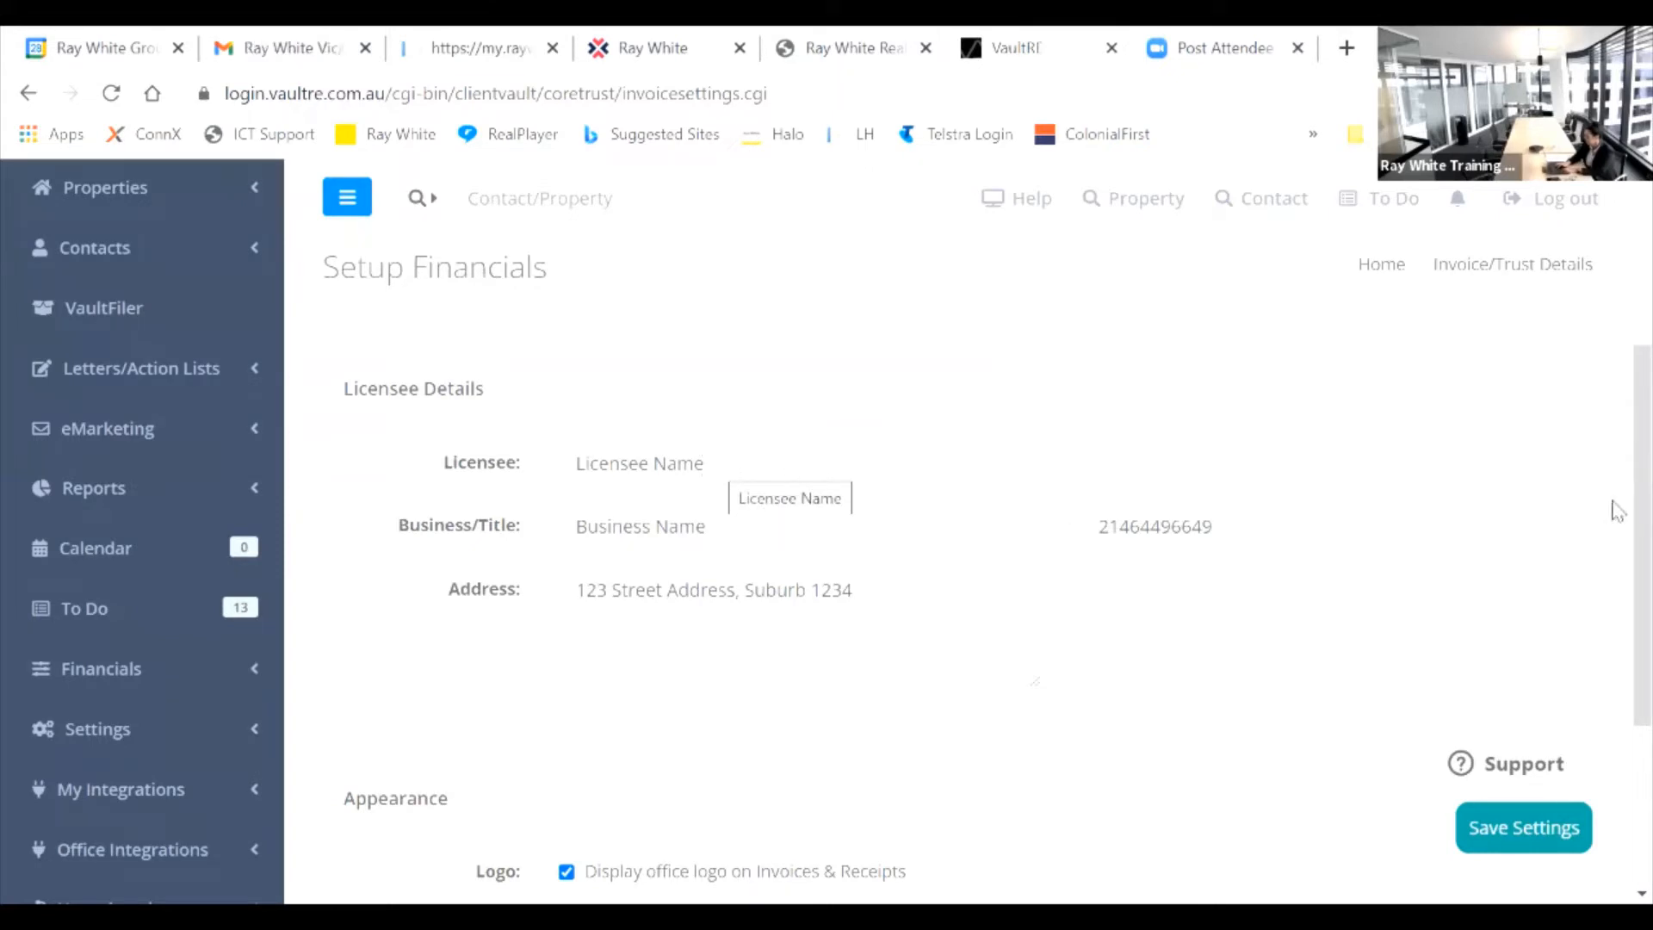
pyautogui.scroll(2, 1619, 471)
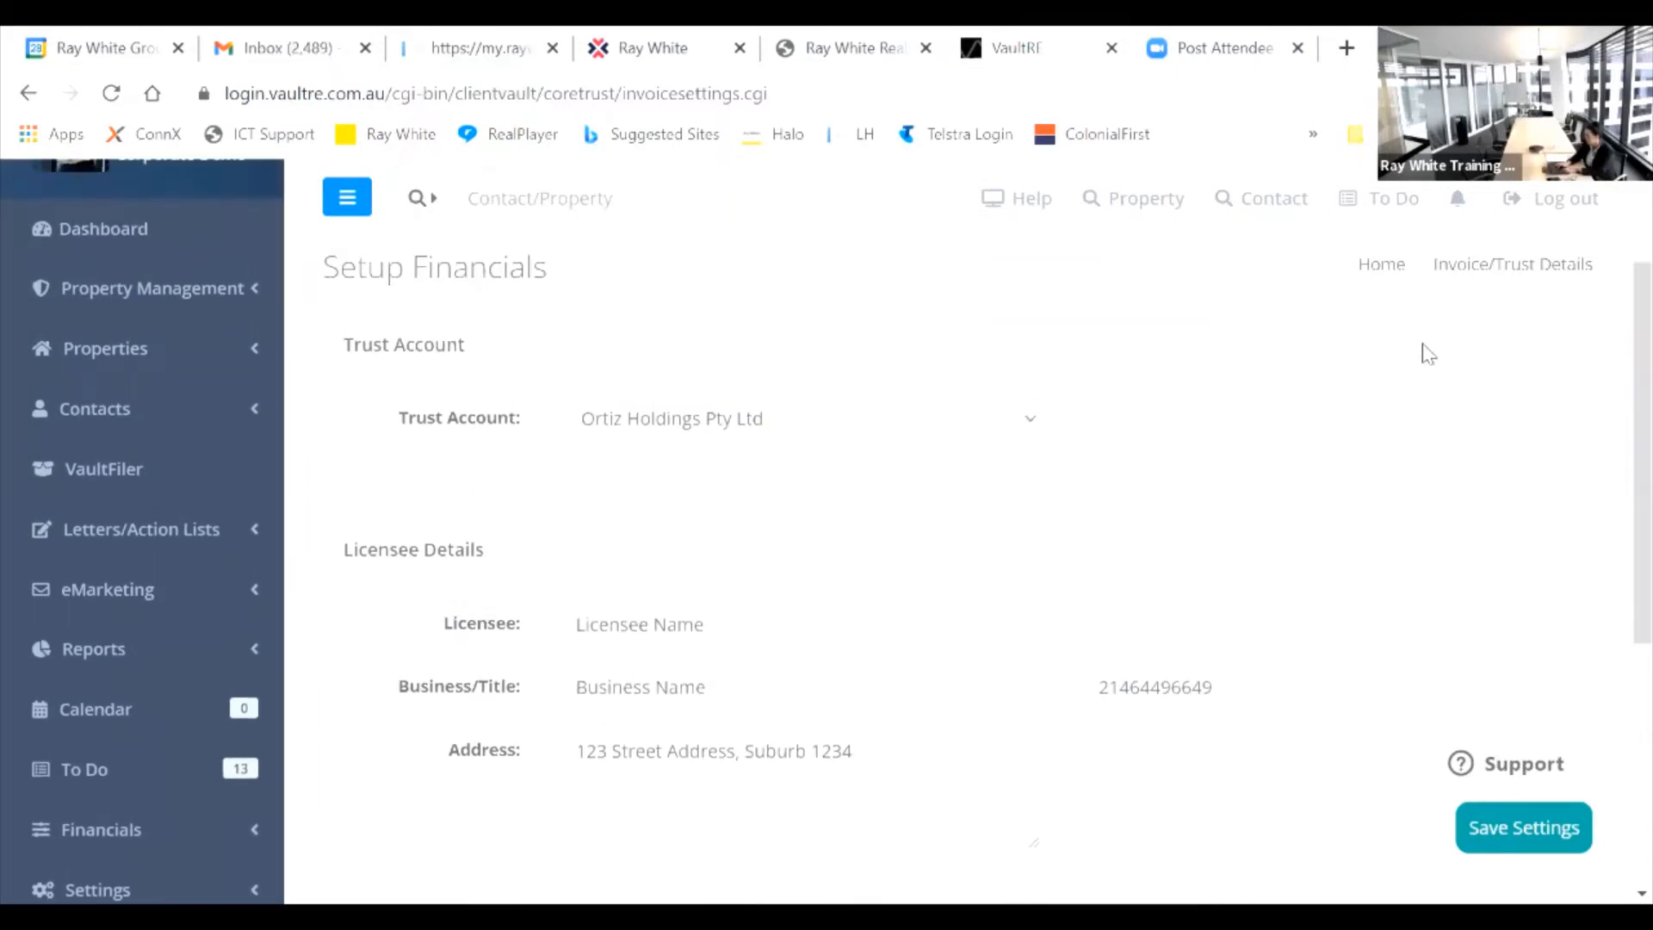
# Step: Switch to Chesson Holdings Pty Ltd, tick 'Display office logo on Invoices & Receipts', and save
pyautogui.click(1031, 422)
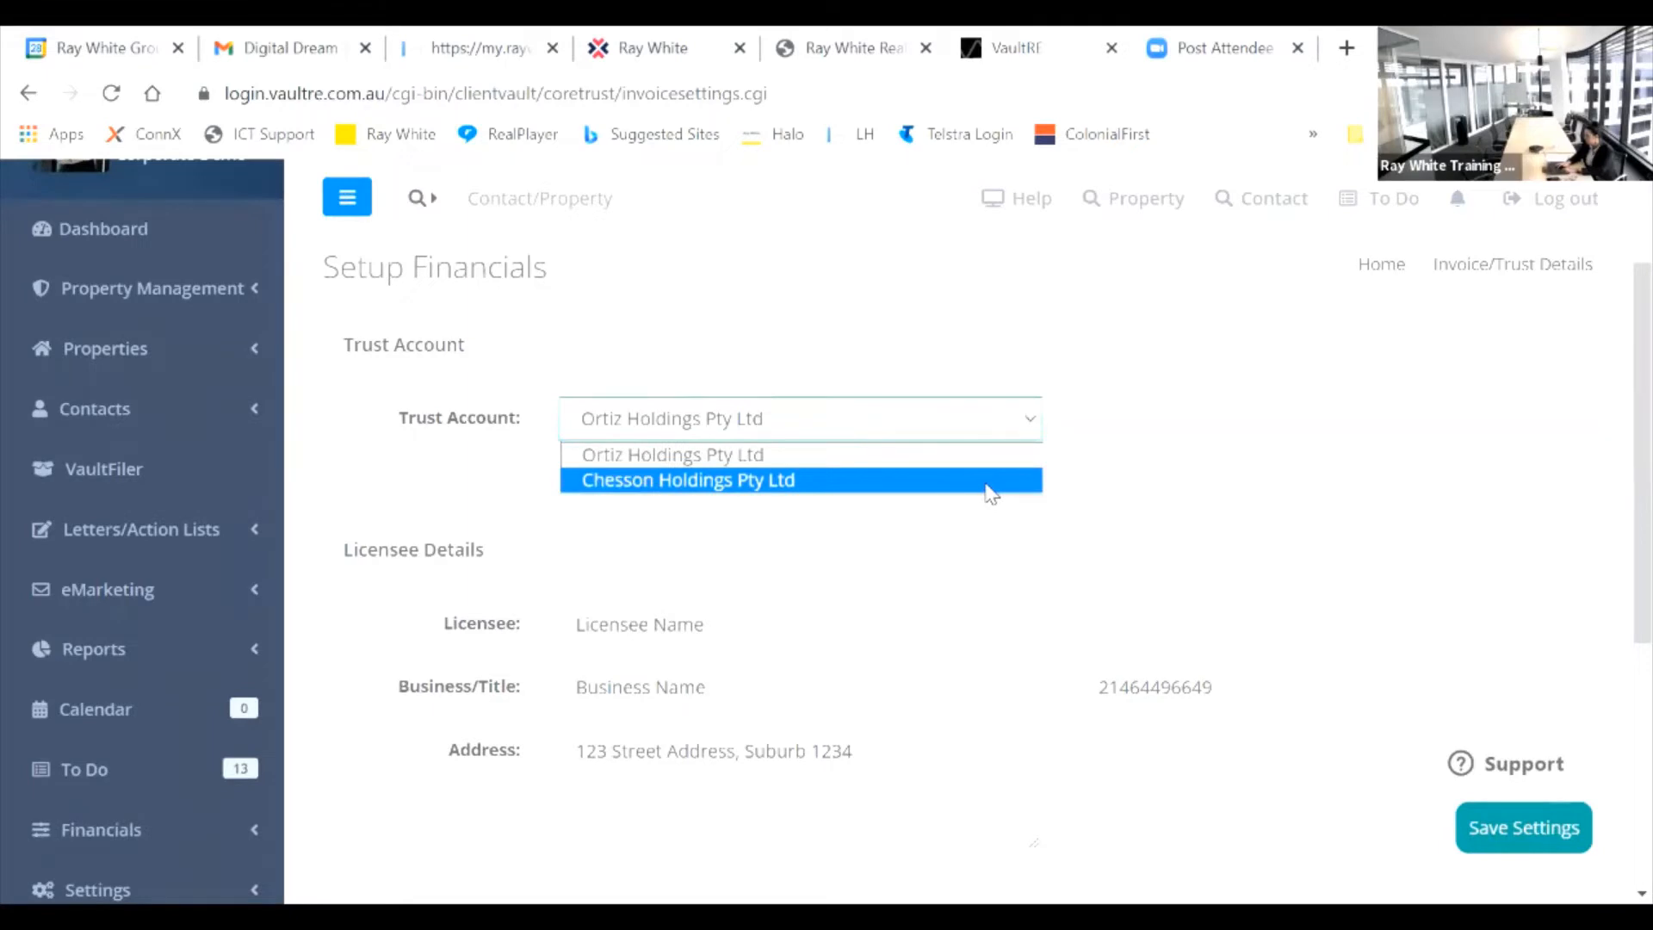
pyautogui.click(990, 493)
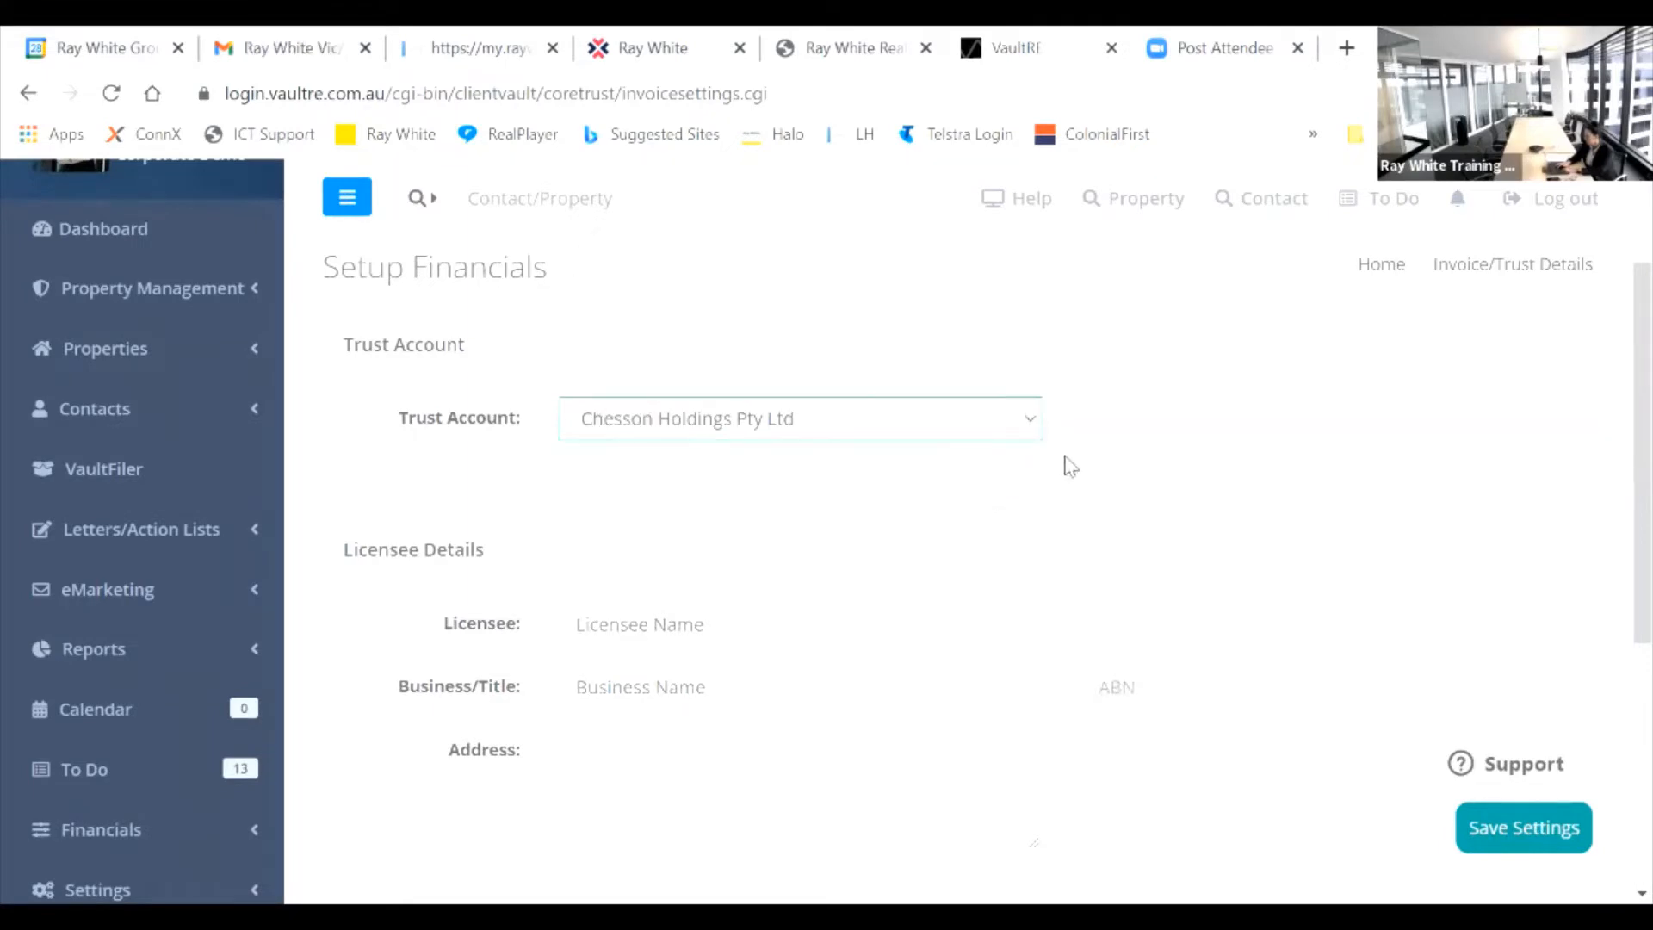
pyautogui.scroll(2, 1615, 276)
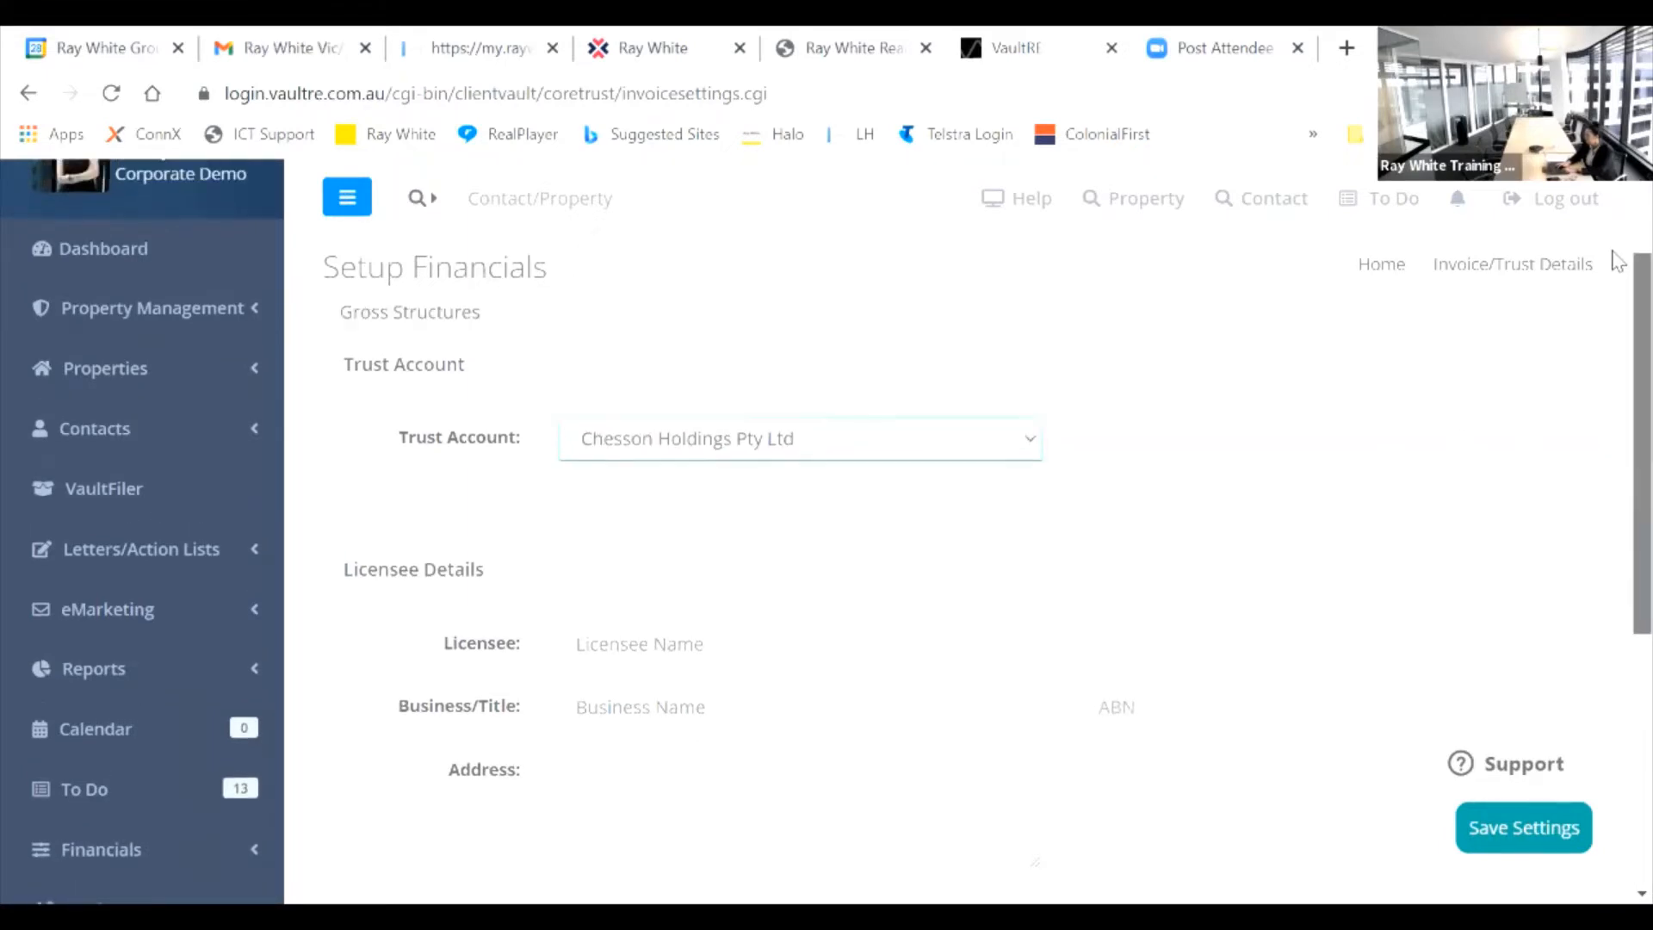
pyautogui.scroll(-5, 1617, 232)
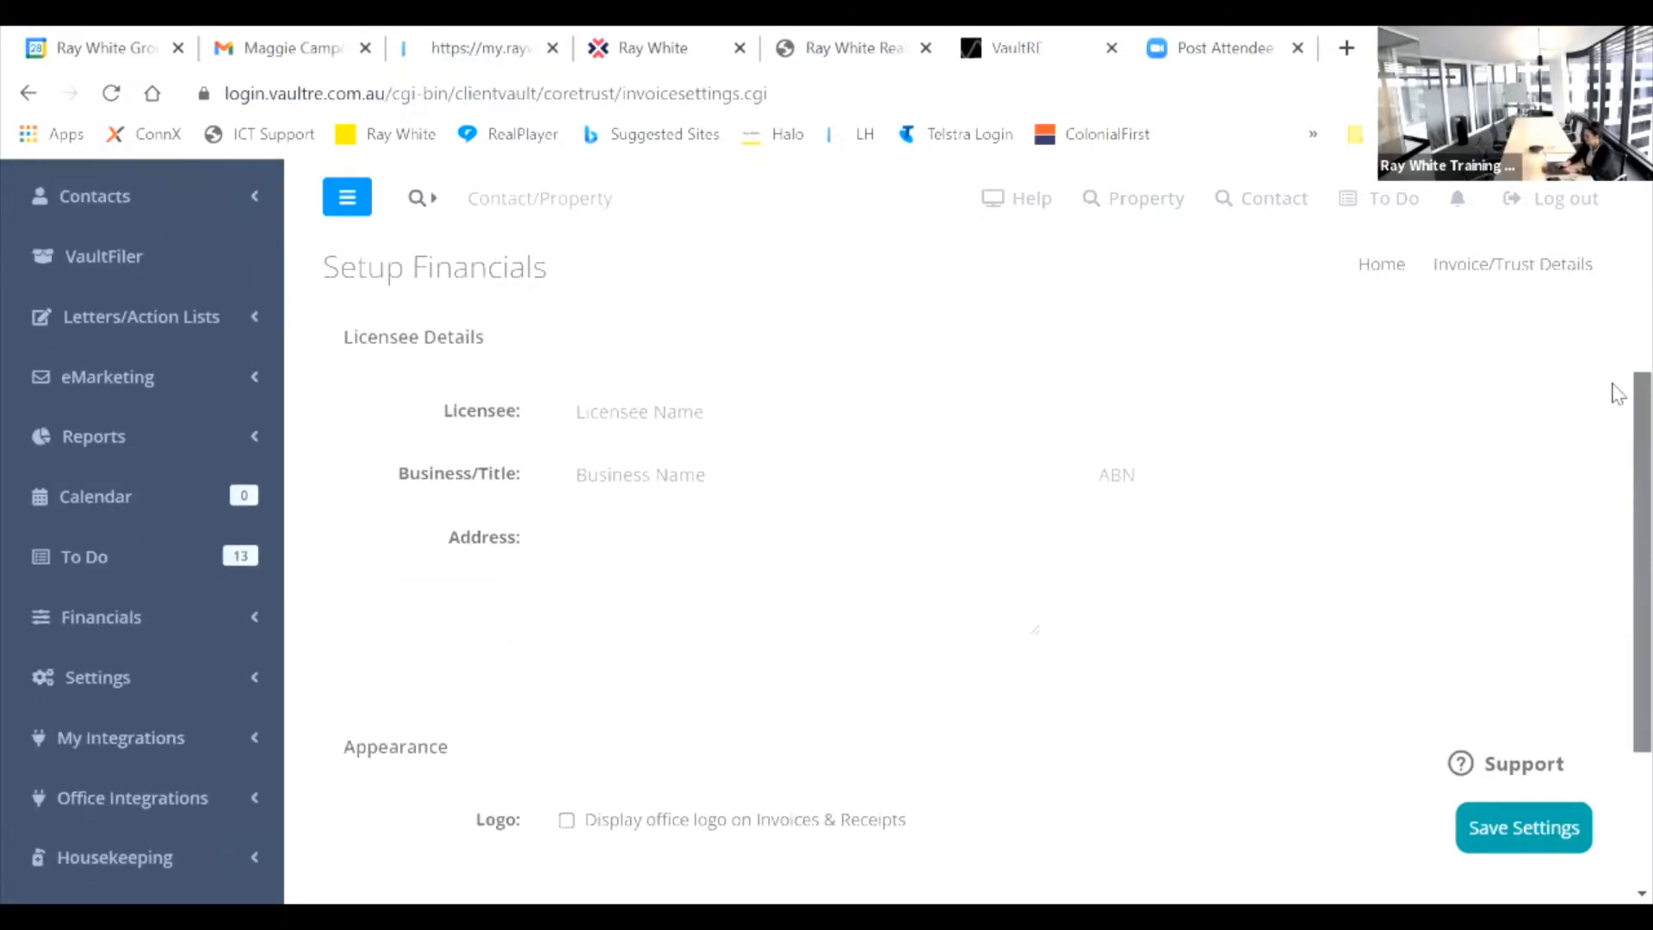
pyautogui.scroll(1, 1616, 358)
pyautogui.scroll(-2, 1613, 365)
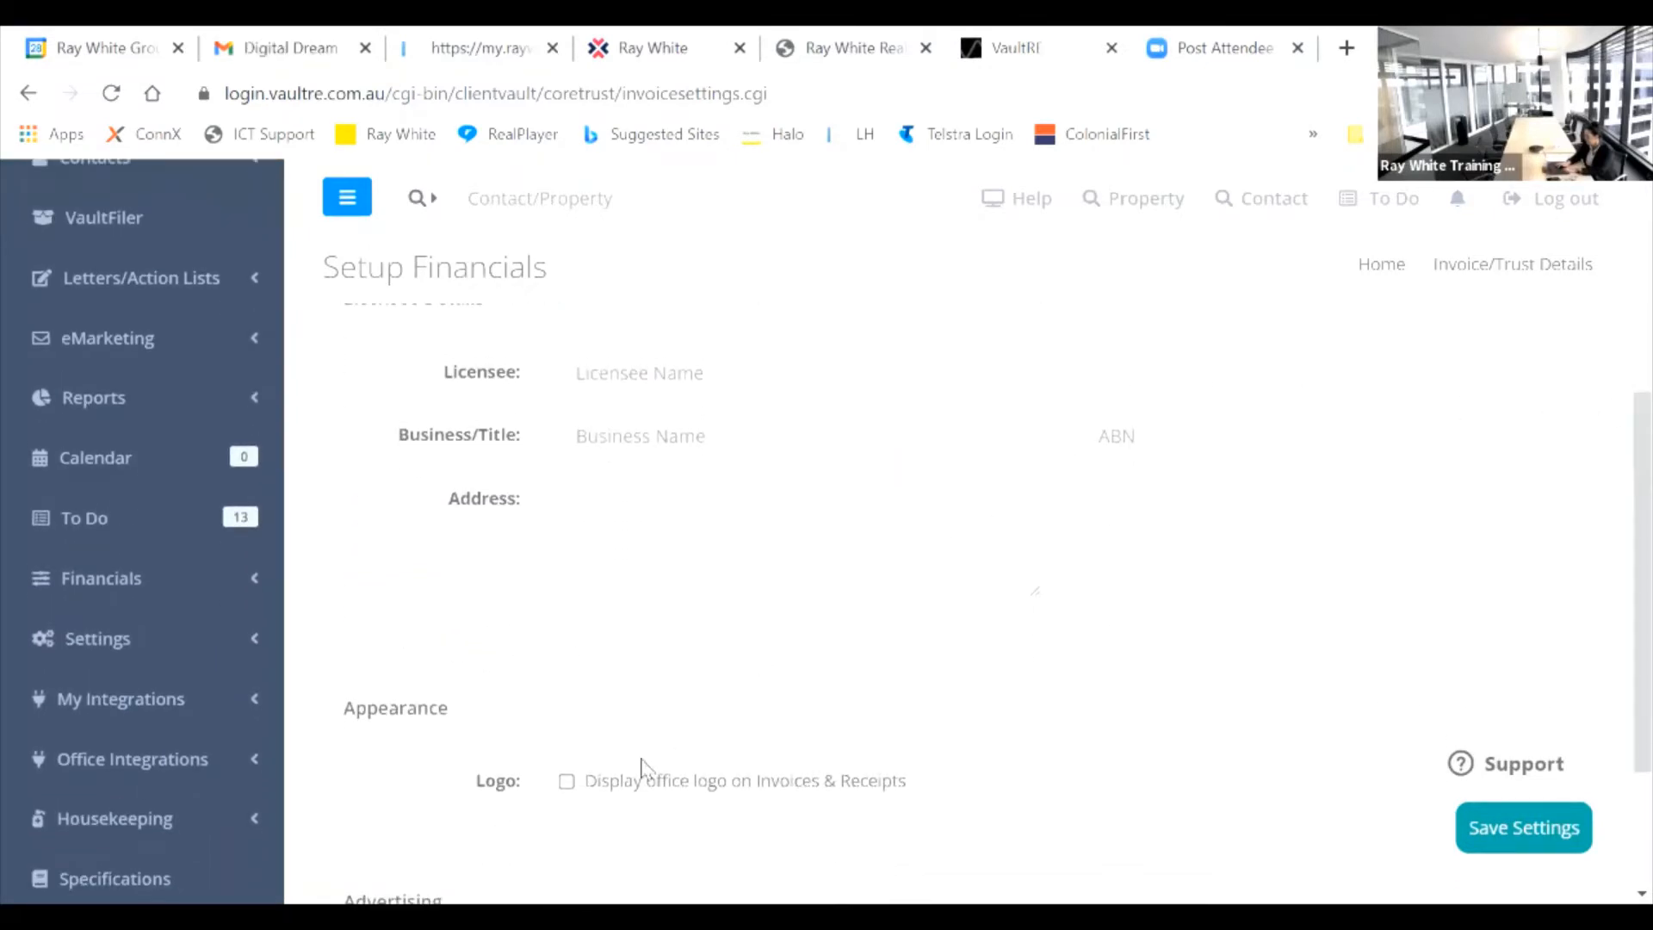
pyautogui.click(567, 782)
pyautogui.click(1526, 828)
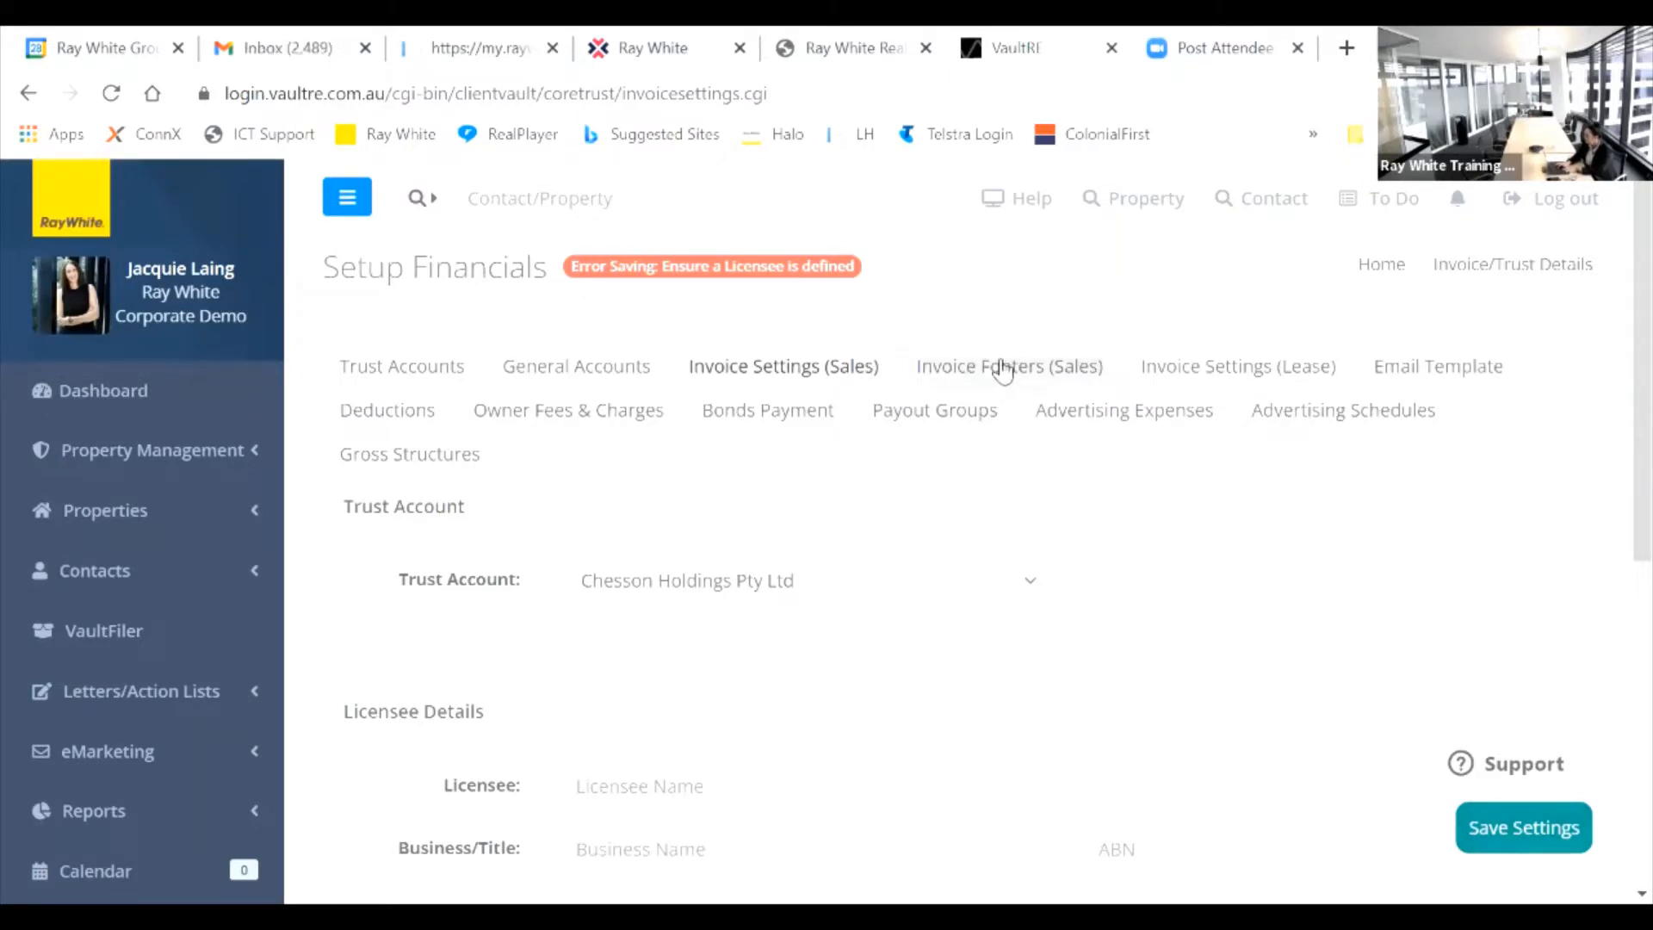
# Step: View Invoice Footers (Sales), open a blank Add Invoice Footer form, and close it unsaved
pyautogui.click(1003, 368)
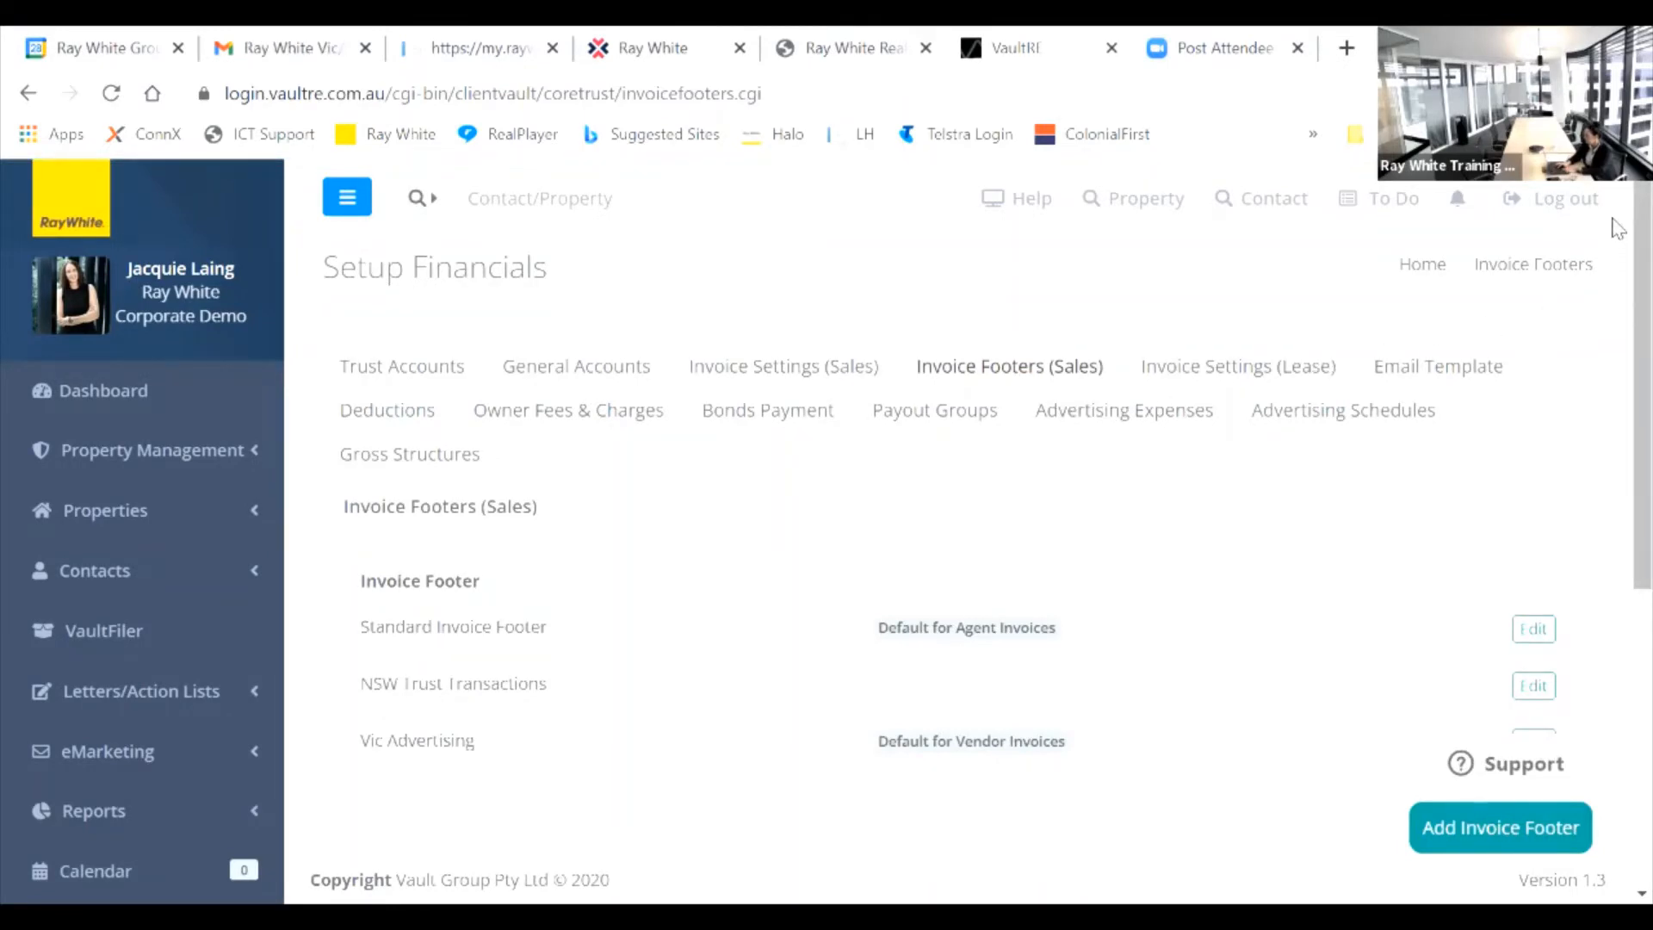
pyautogui.scroll(-2, 1617, 233)
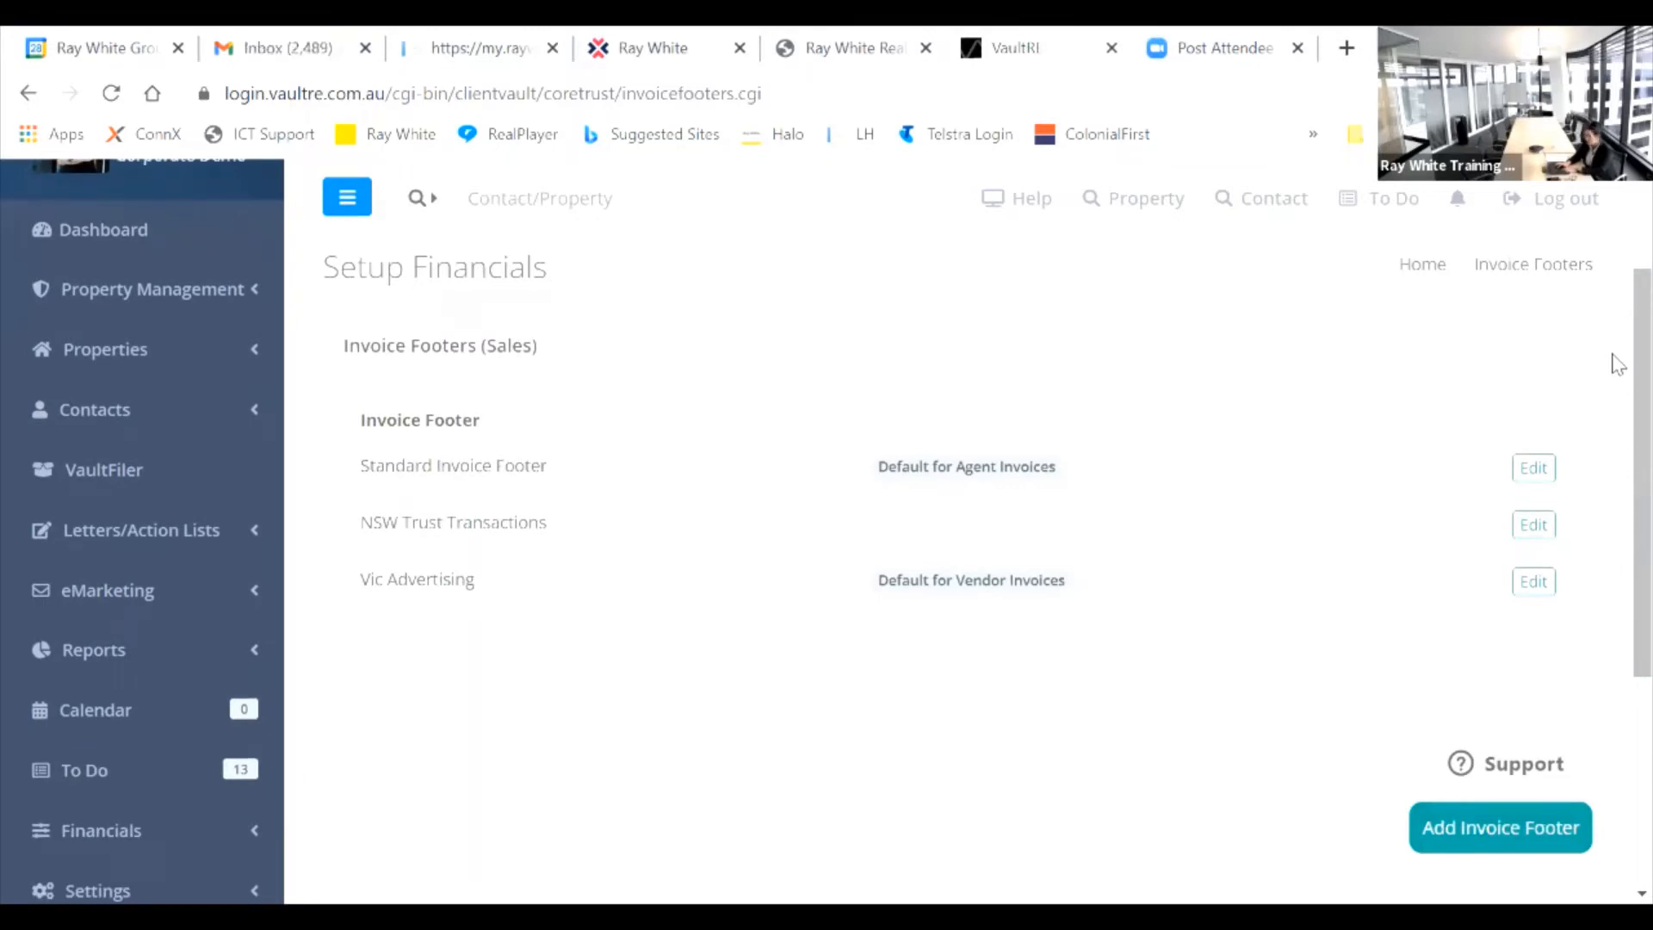
pyautogui.click(1499, 834)
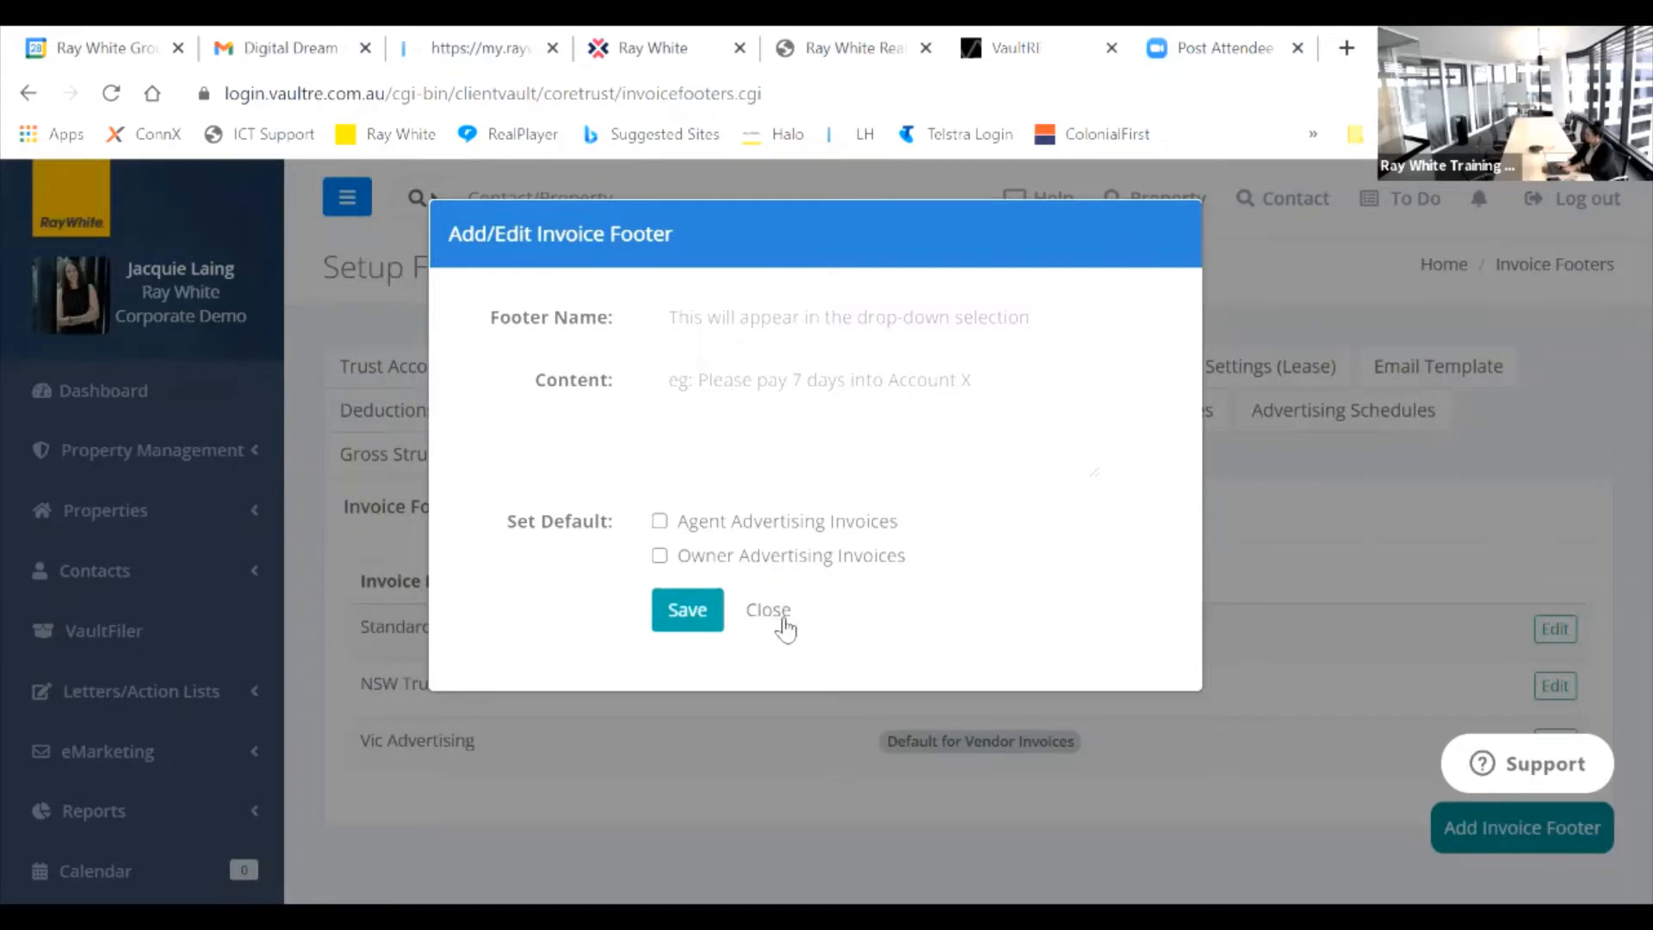
pyautogui.click(786, 628)
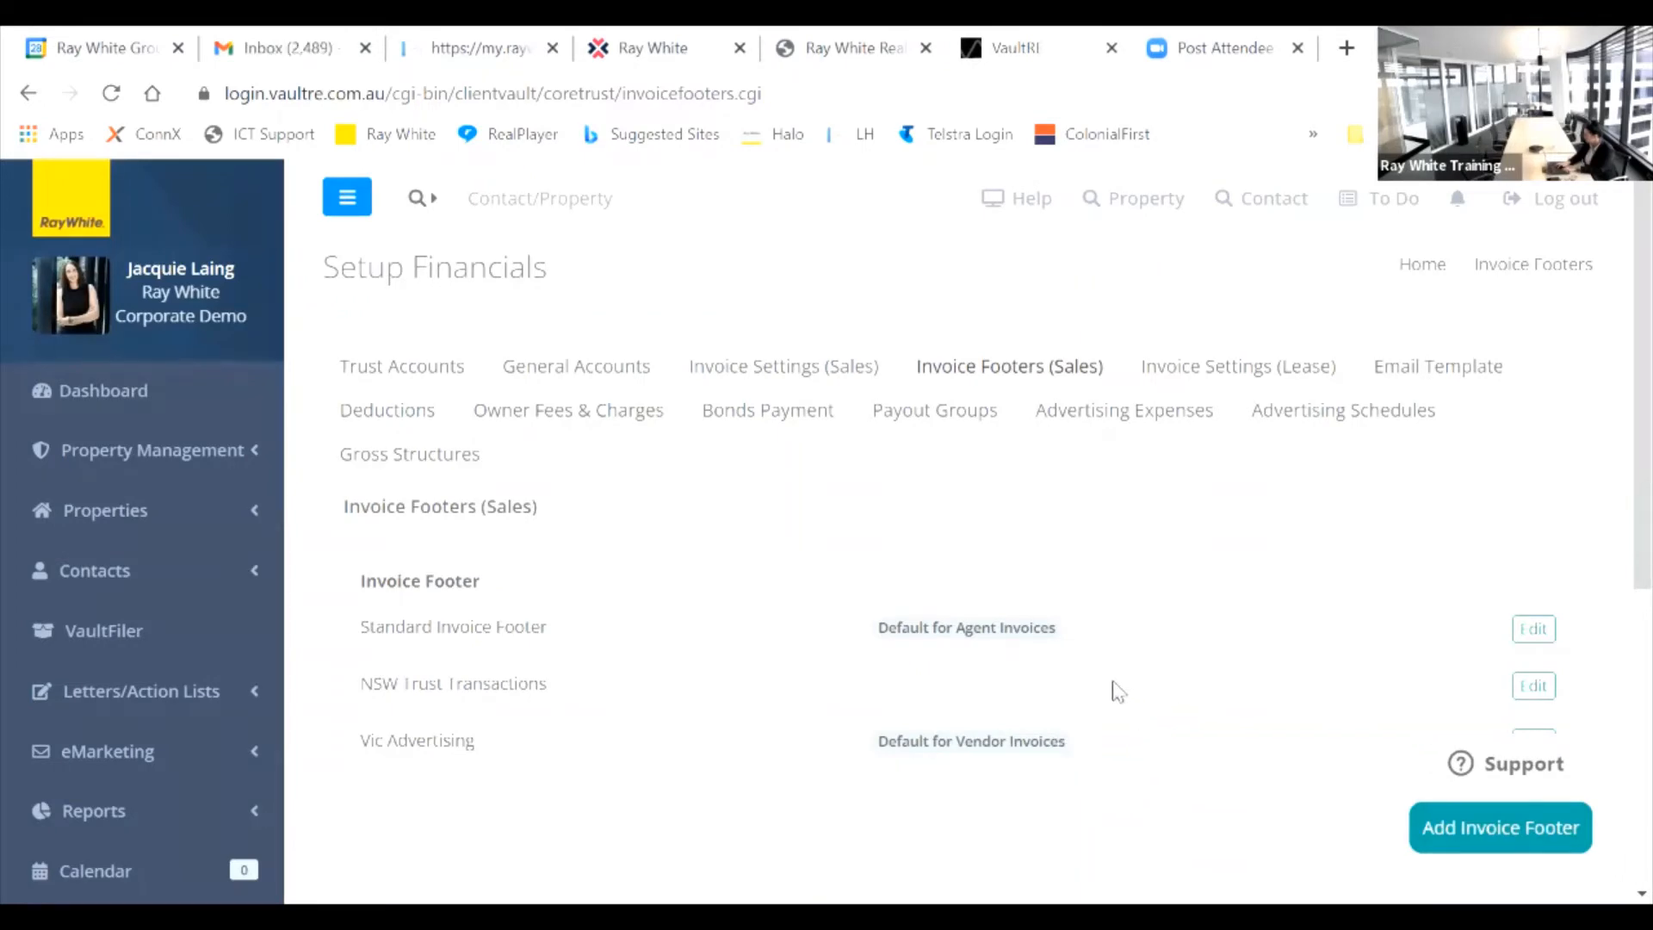
pyautogui.click(1533, 687)
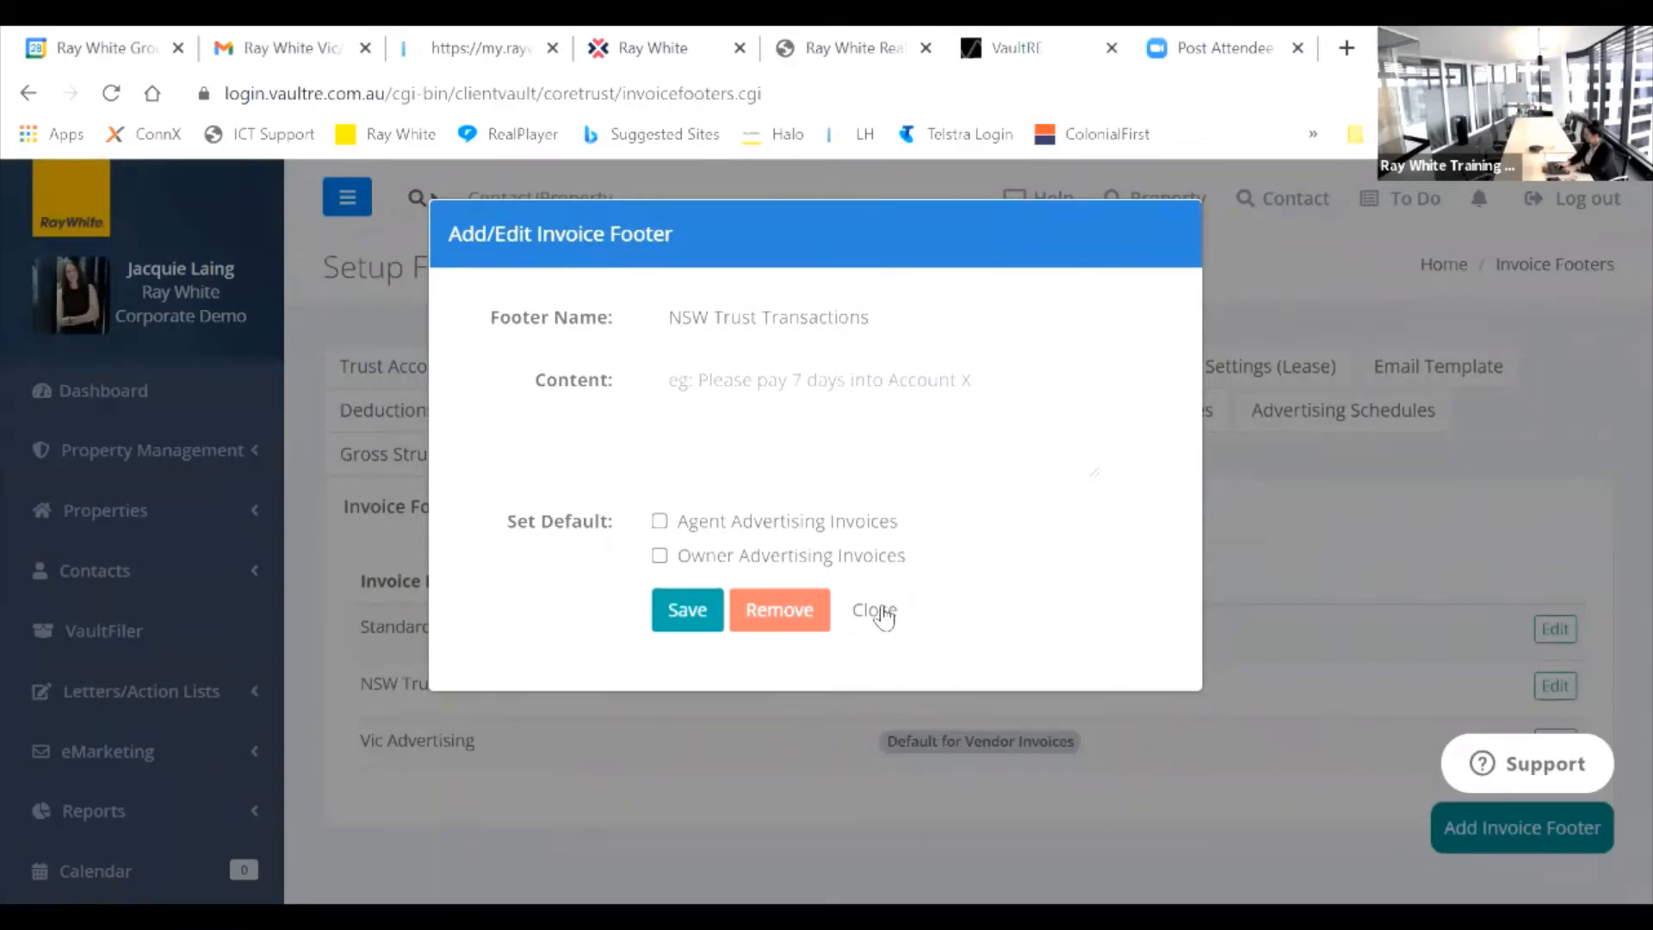
pyautogui.click(885, 614)
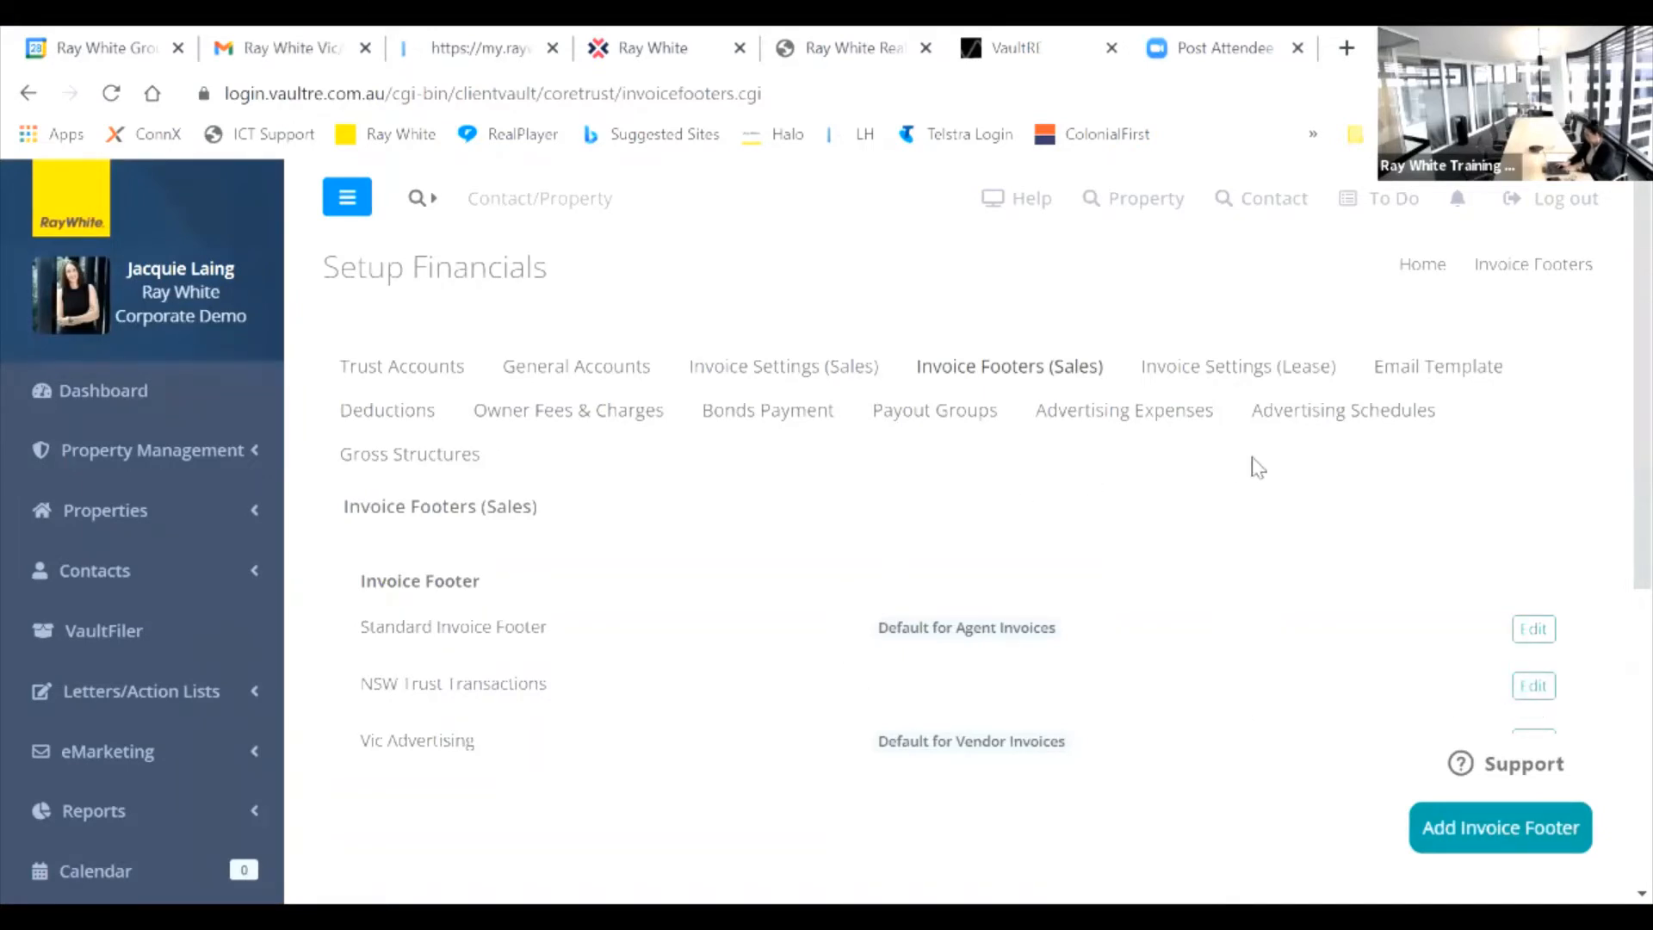
# Step: Enlarge the Email Template's Default Greeting box to show its full trust-receipt greeting text
pyautogui.click(1452, 374)
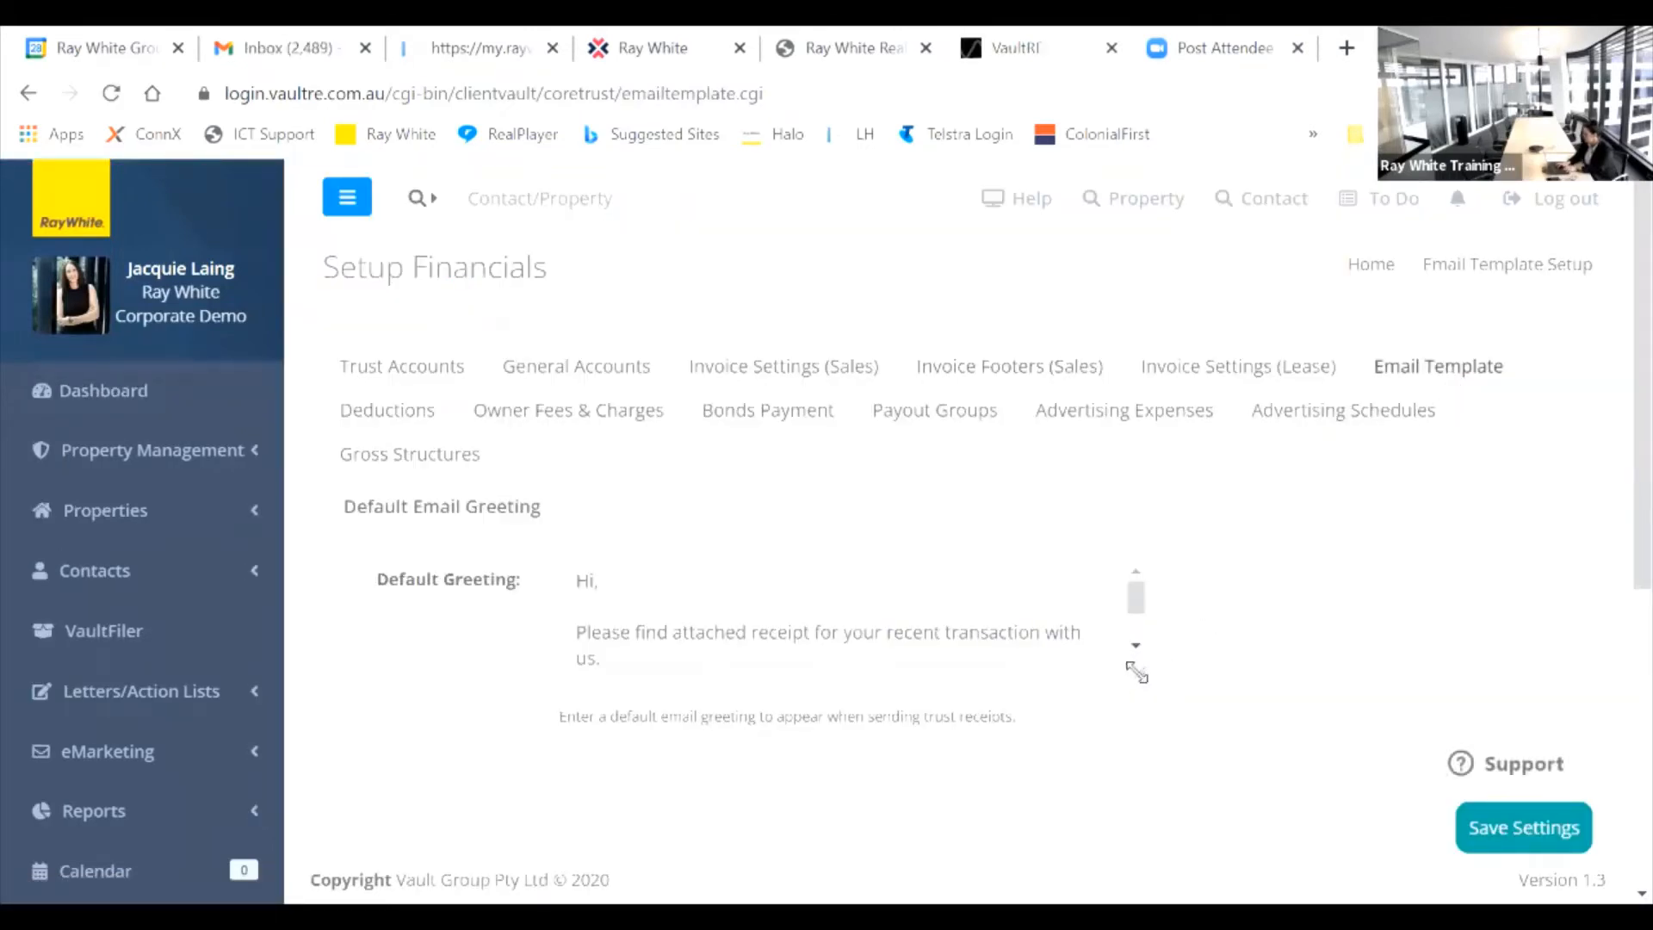
pyautogui.moveTo(1137, 668); pyautogui.dragTo(1292, 797)
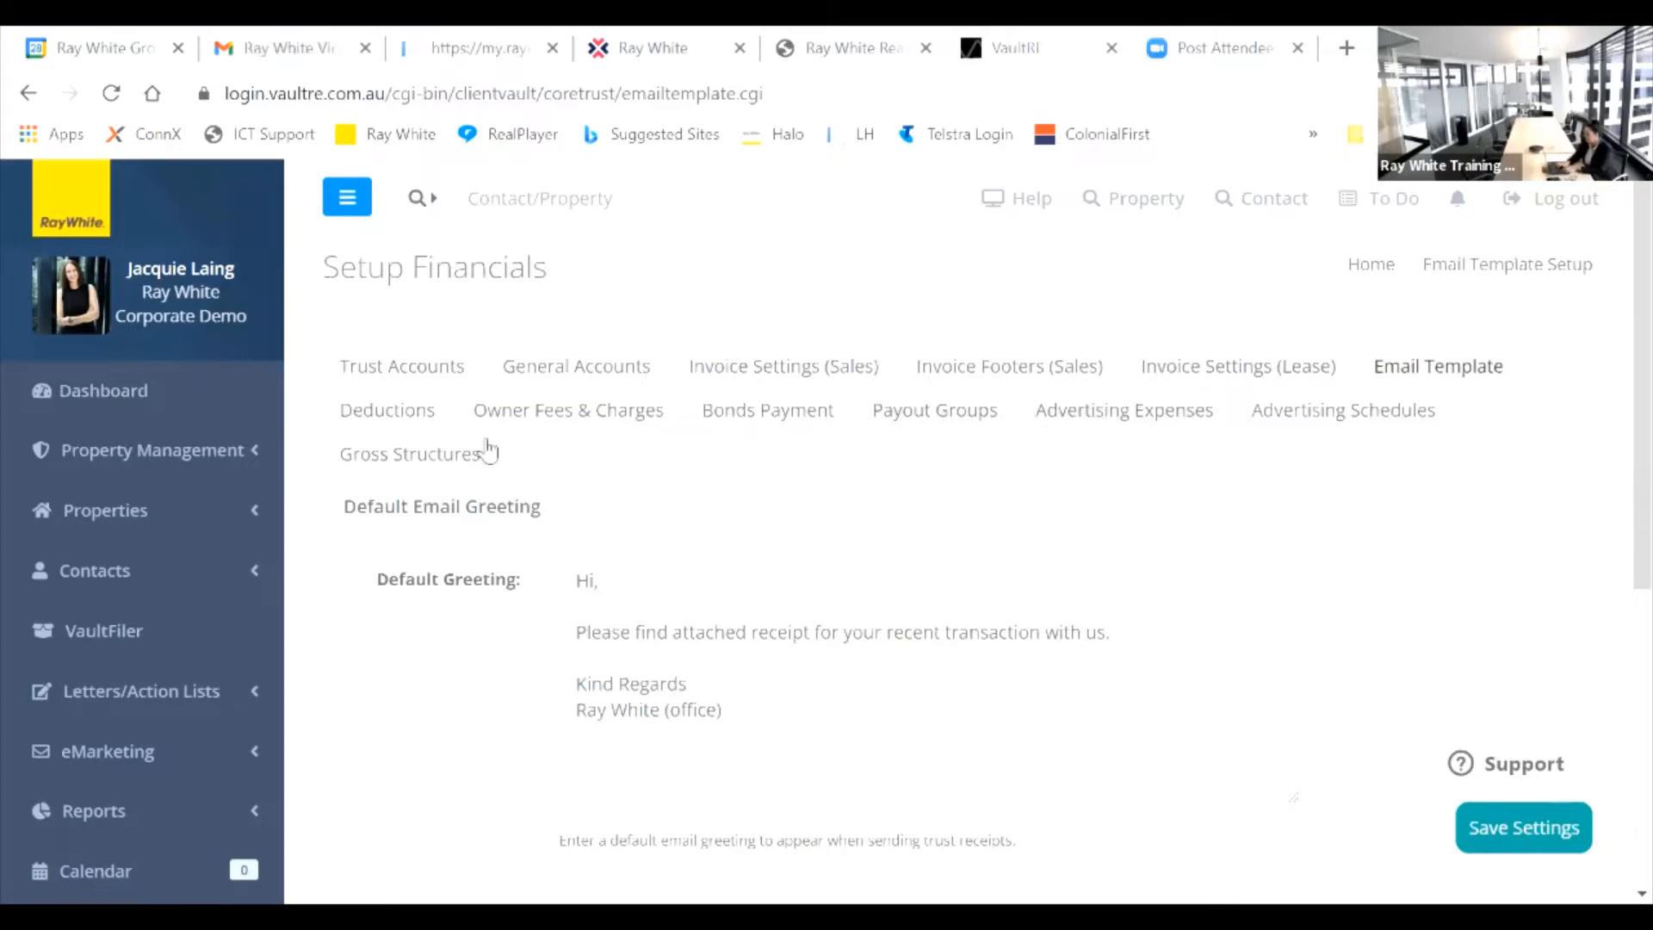
pyautogui.click(405, 422)
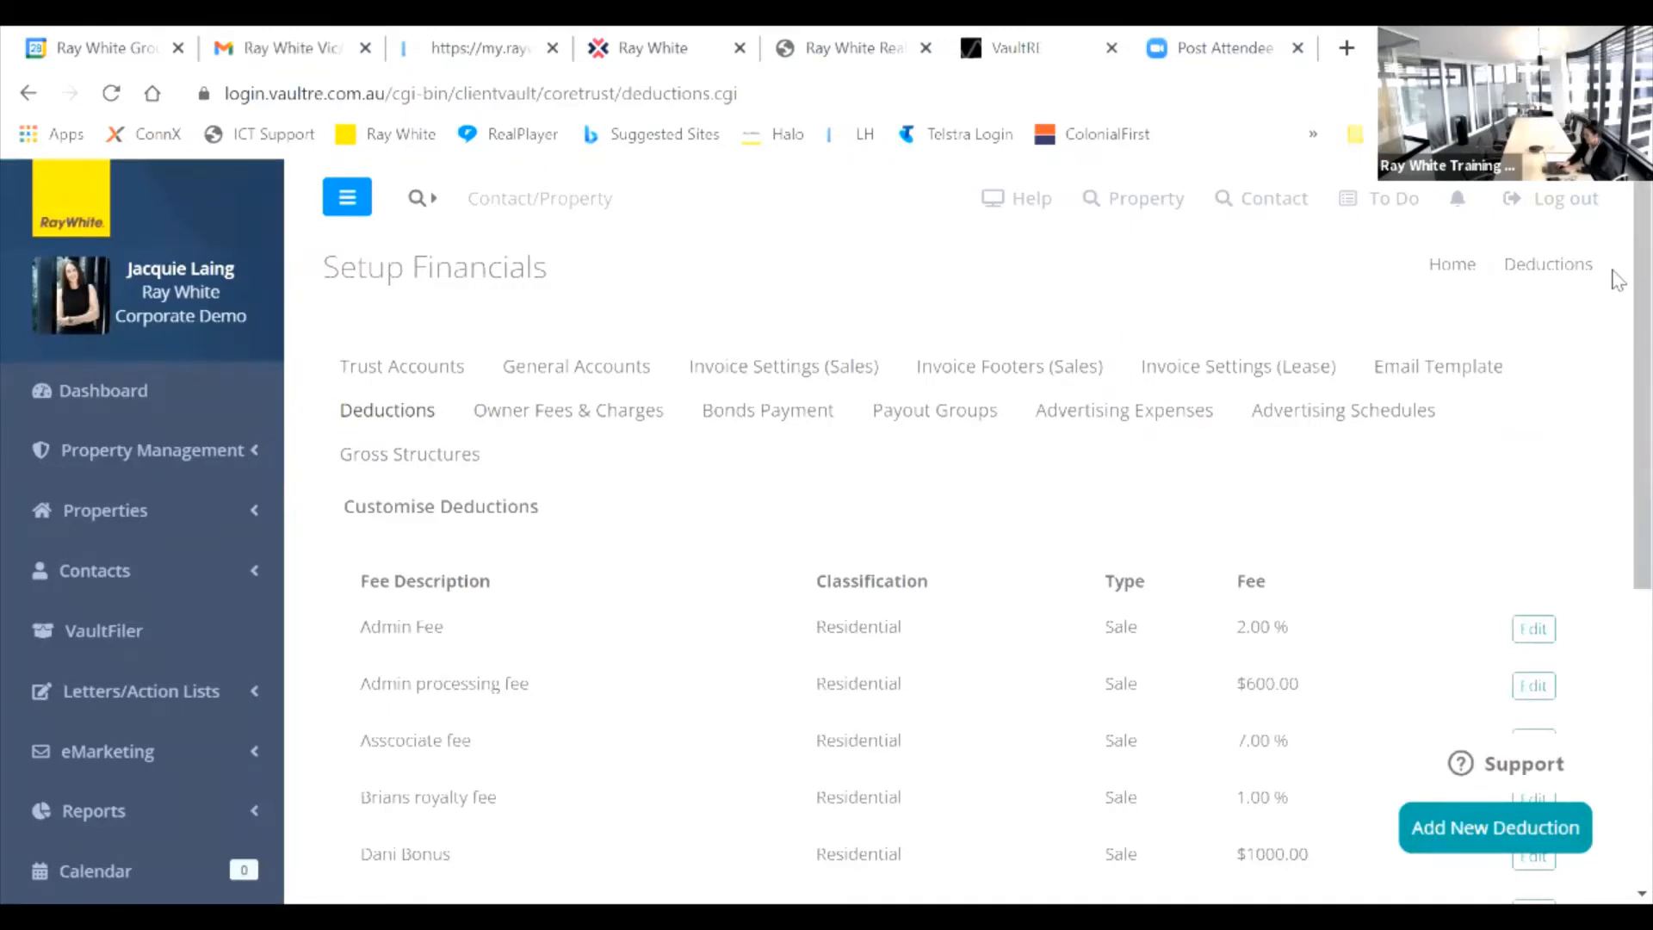
# Step: Scroll the customised deductions fee table, with entries such as Admin Fee at 2.00%
pyautogui.moveTo(1617, 284)
pyautogui.mouseDown()
pyautogui.moveTo(1617, 377)
pyautogui.moveTo(1613, 295)
pyautogui.mouseUp()
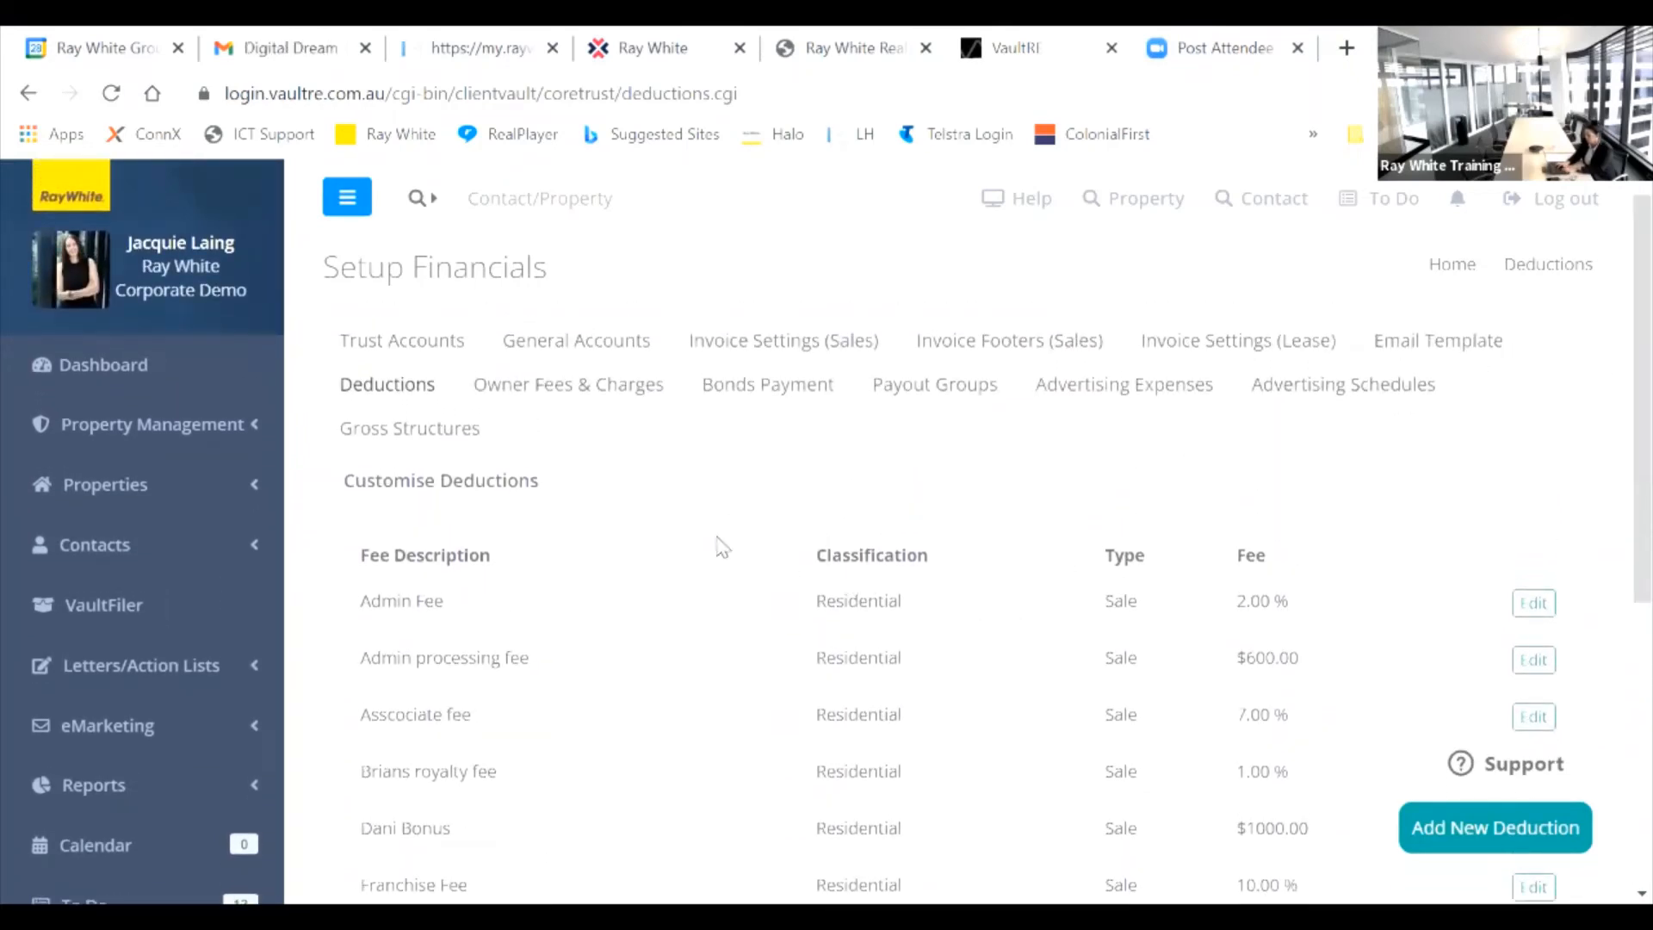
pyautogui.click(1142, 394)
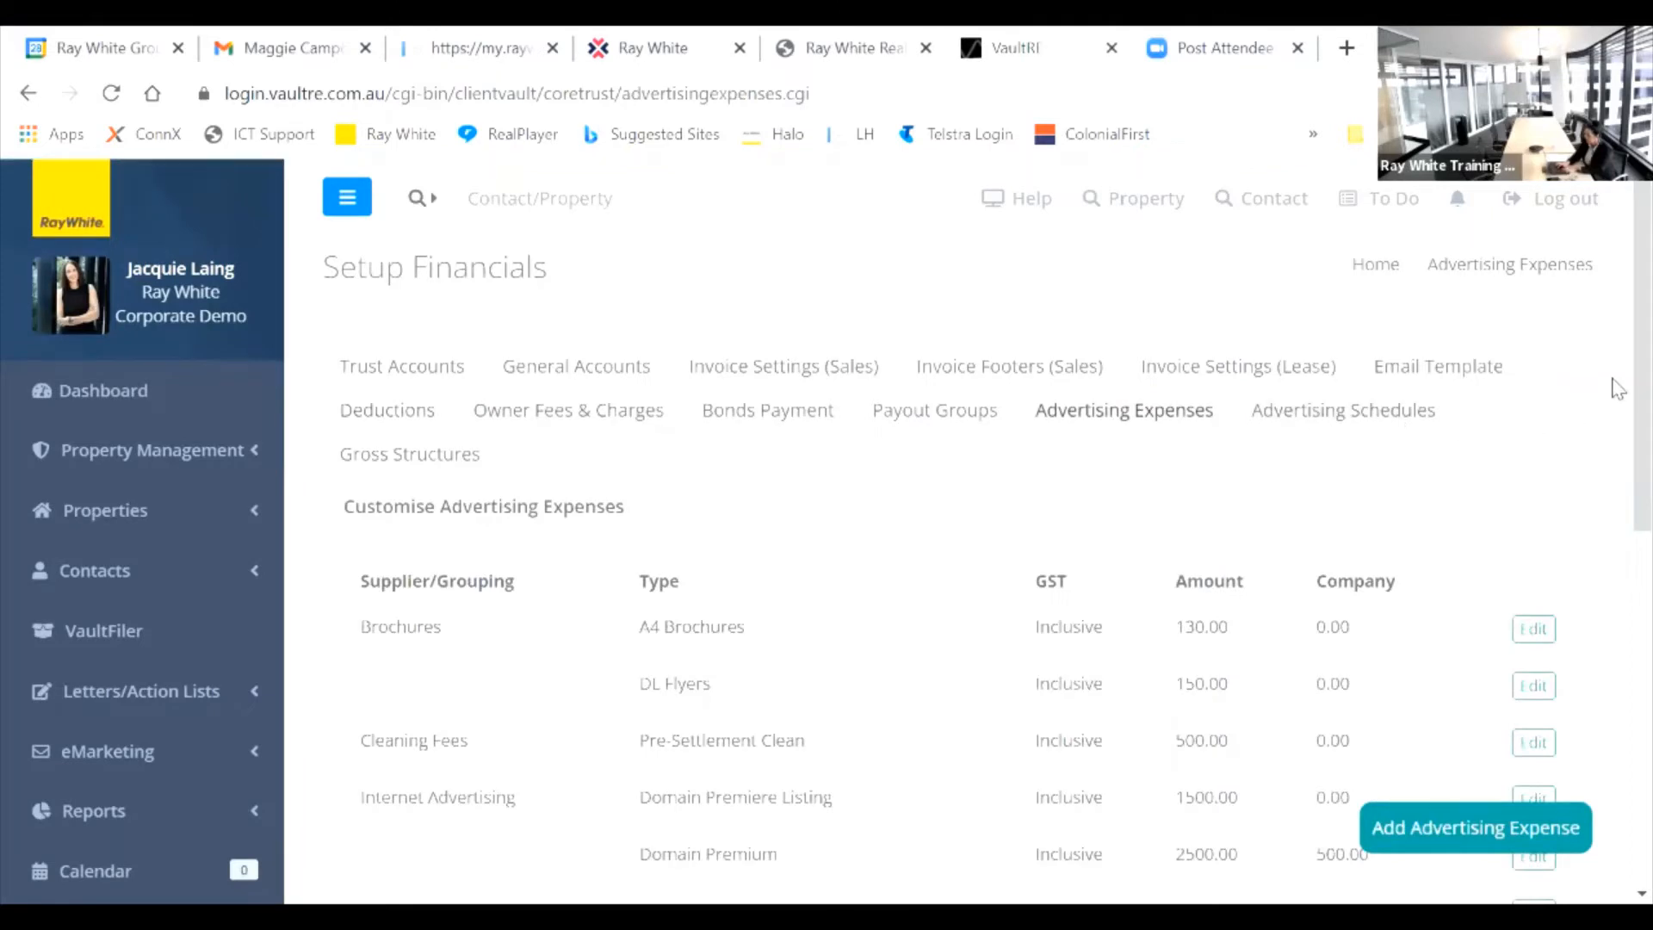
# Step: Review advertising expenses such as A4 Brochures 130.00 and Domain Premium 2500.00, then start a new expense
pyautogui.scroll(-4, 1616, 344)
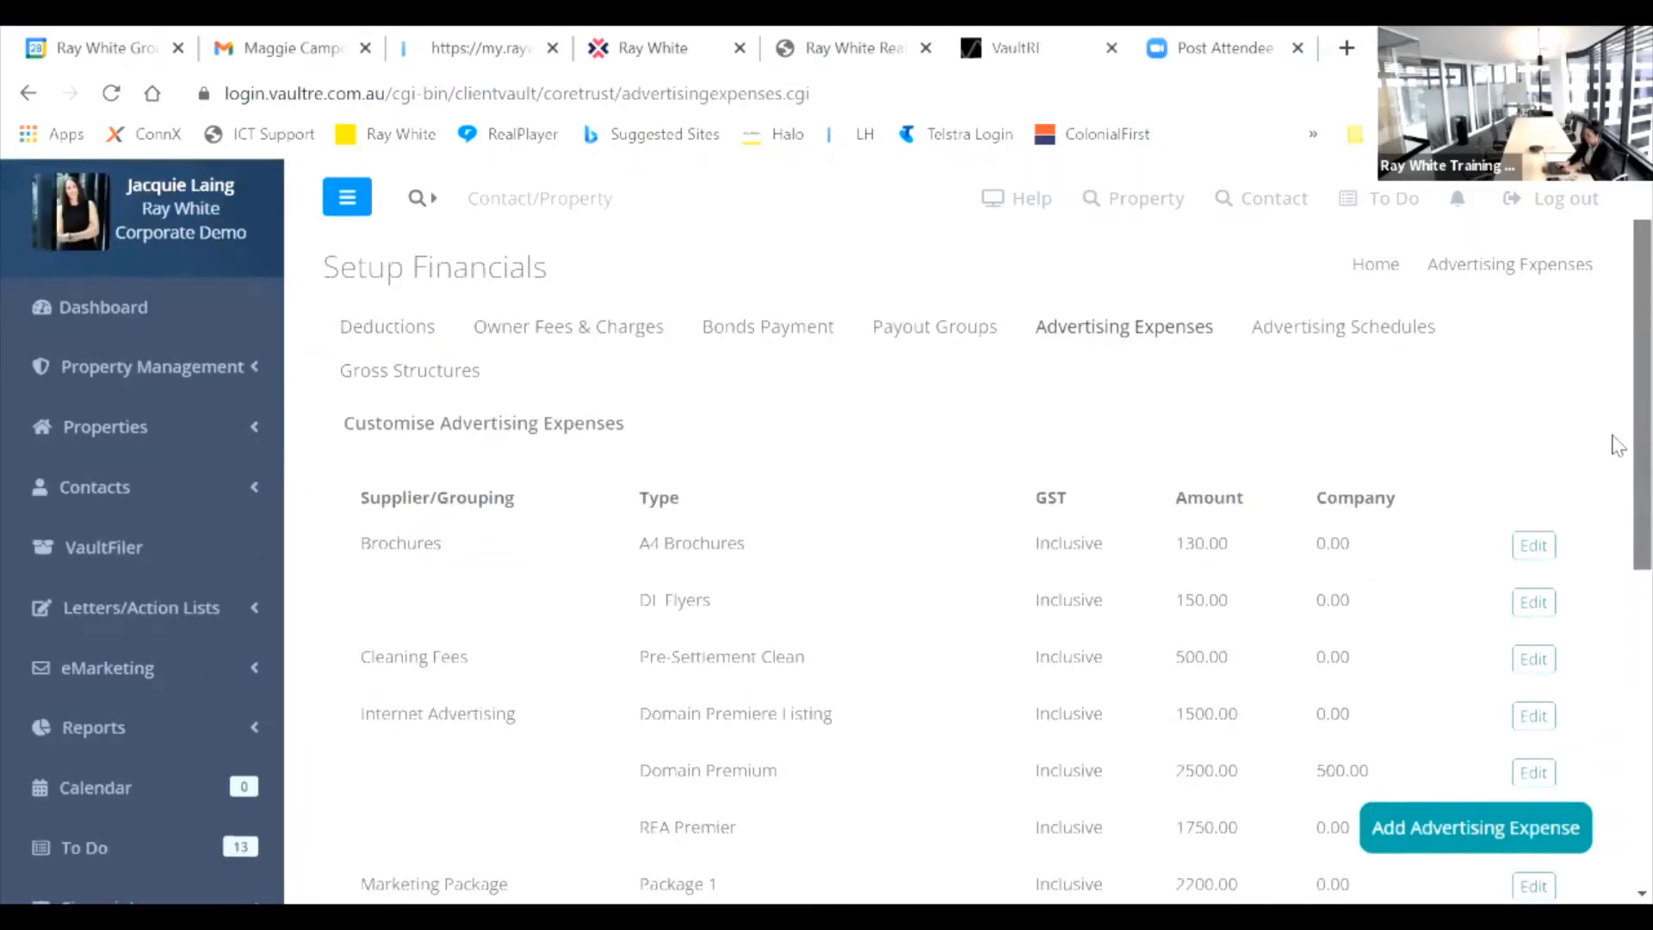
pyautogui.scroll(-4, 1618, 544)
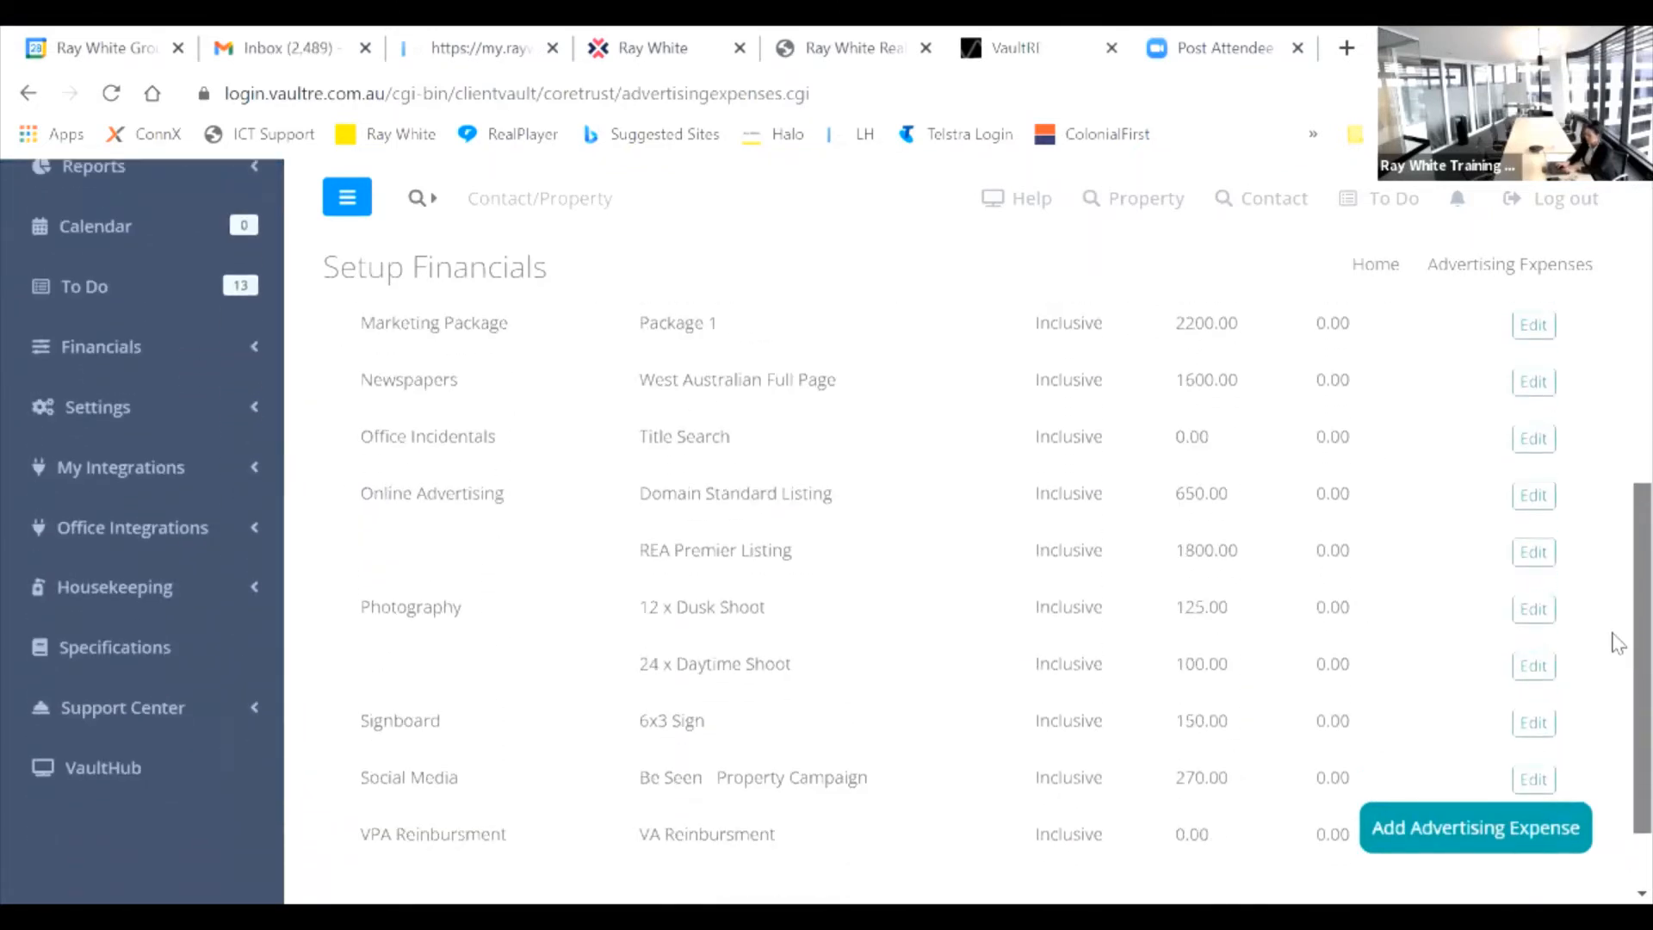
pyautogui.scroll(4, 1618, 647)
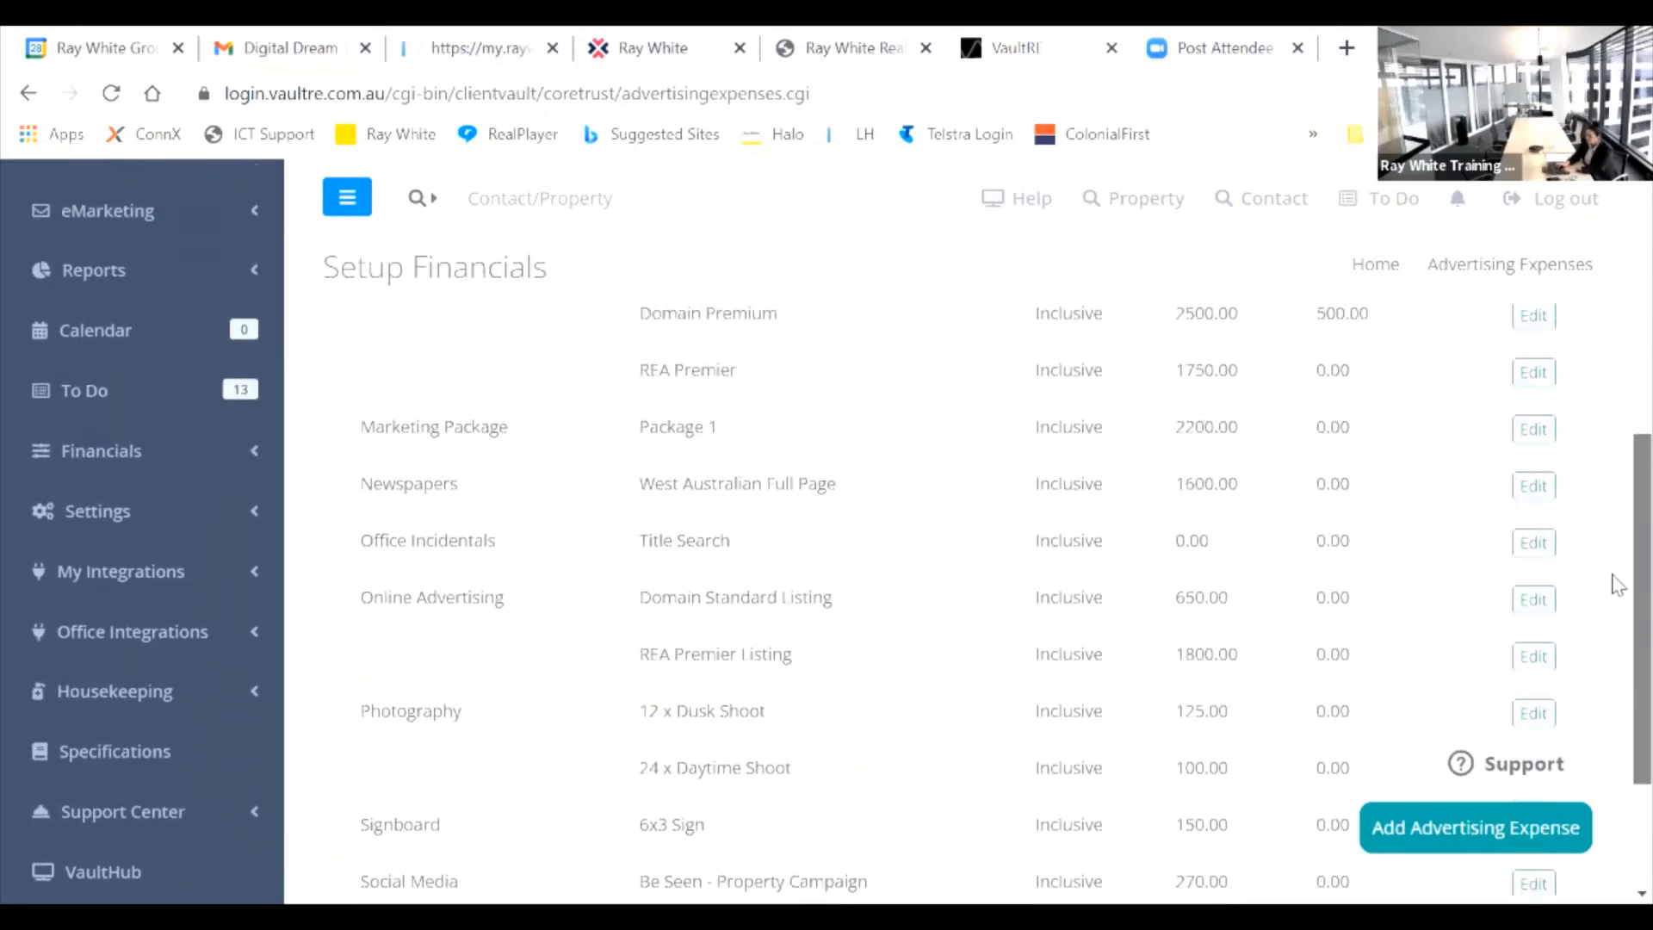
pyautogui.scroll(2, 1618, 493)
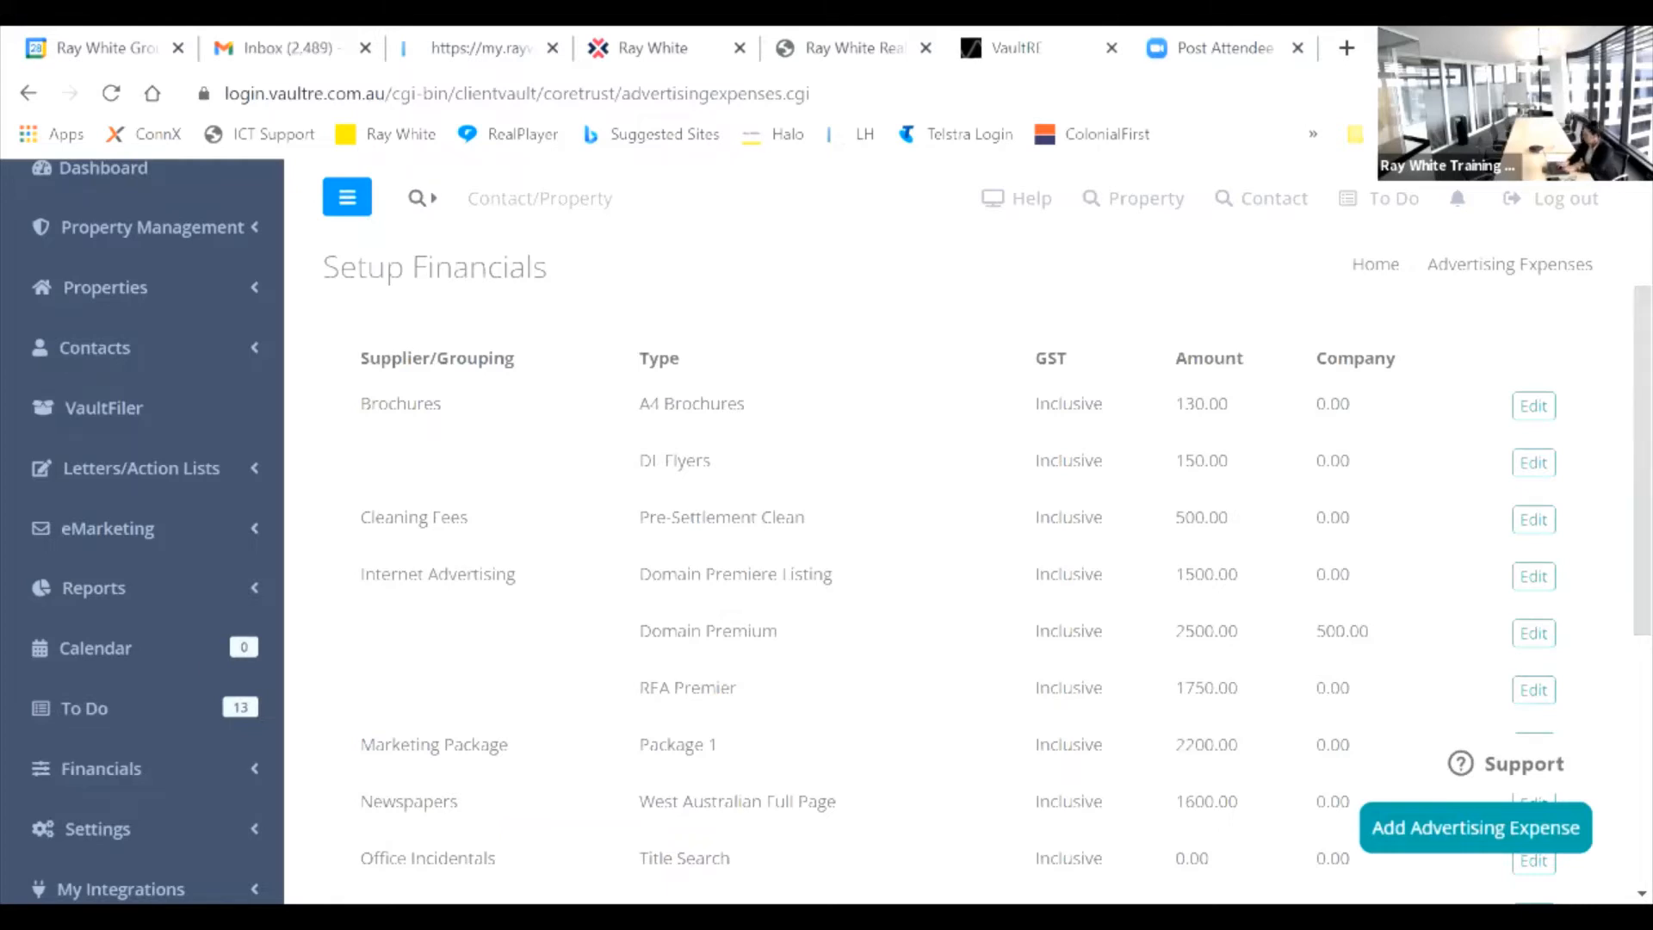
pyautogui.click(1447, 830)
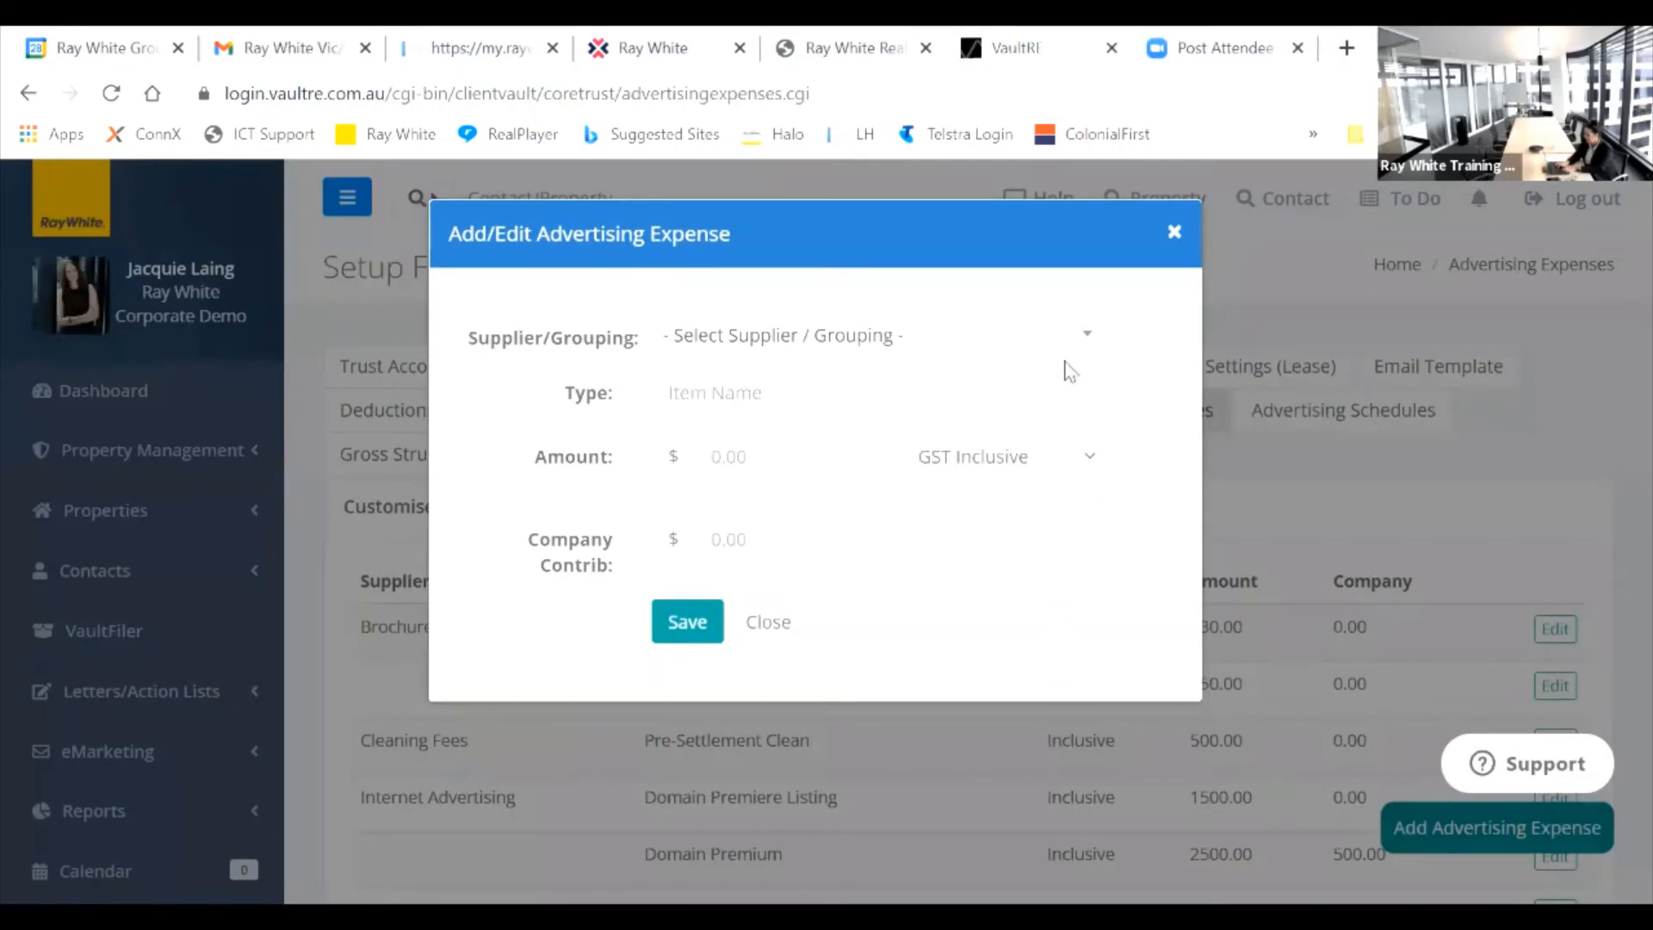
pyautogui.click(1087, 344)
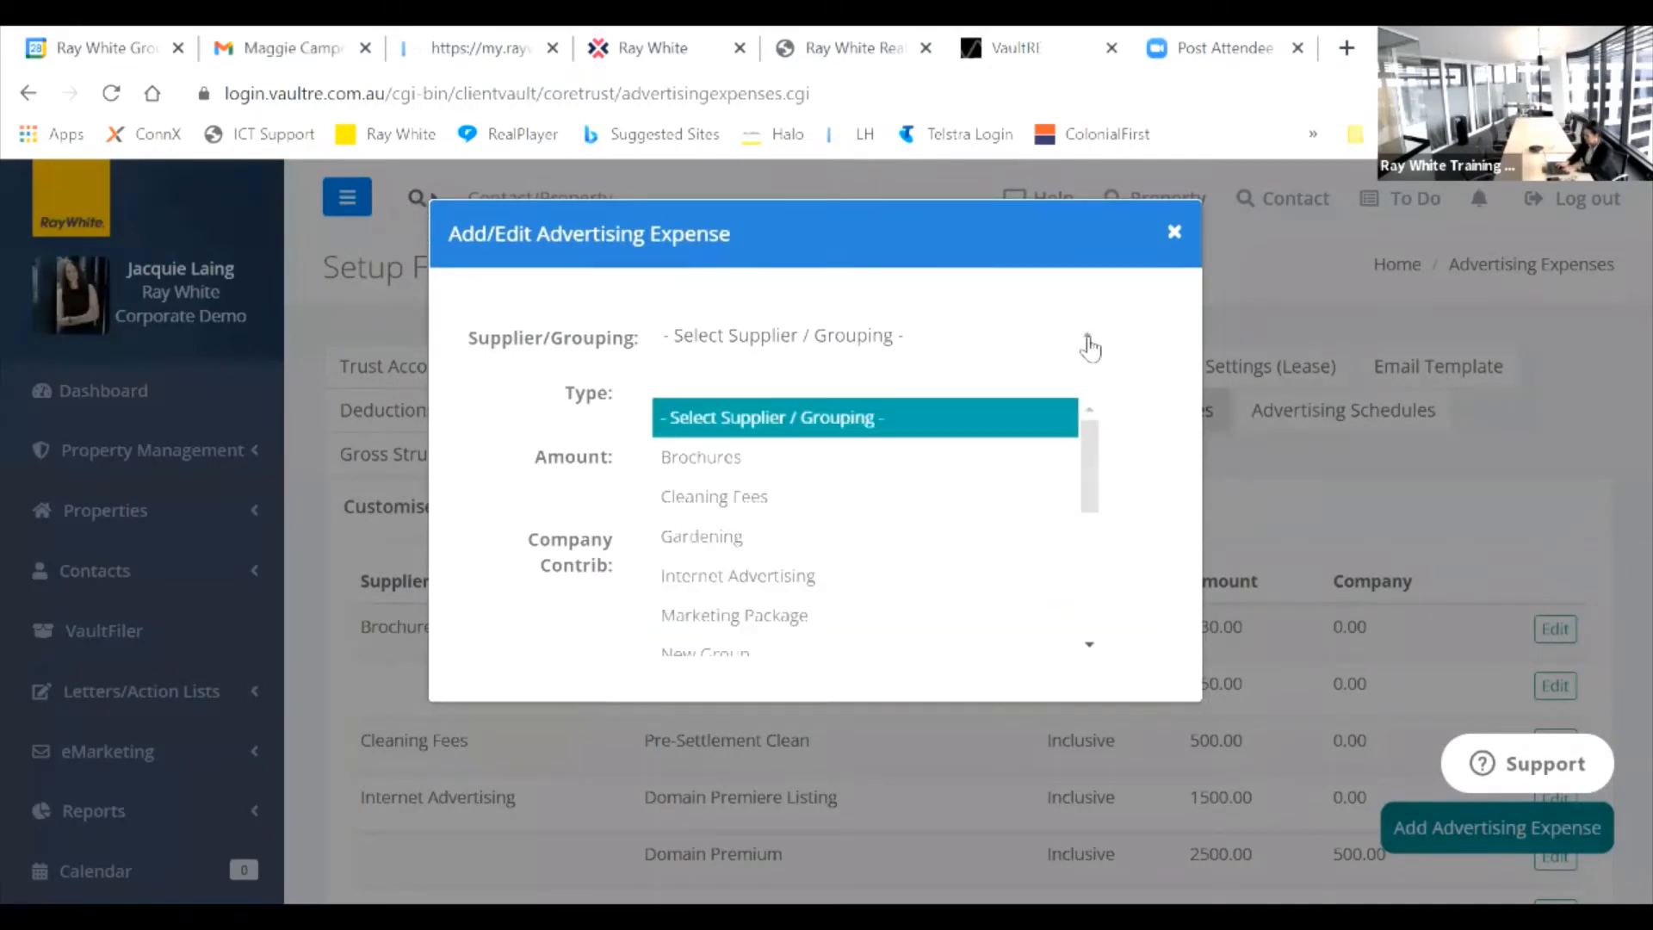
pyautogui.click(856, 437)
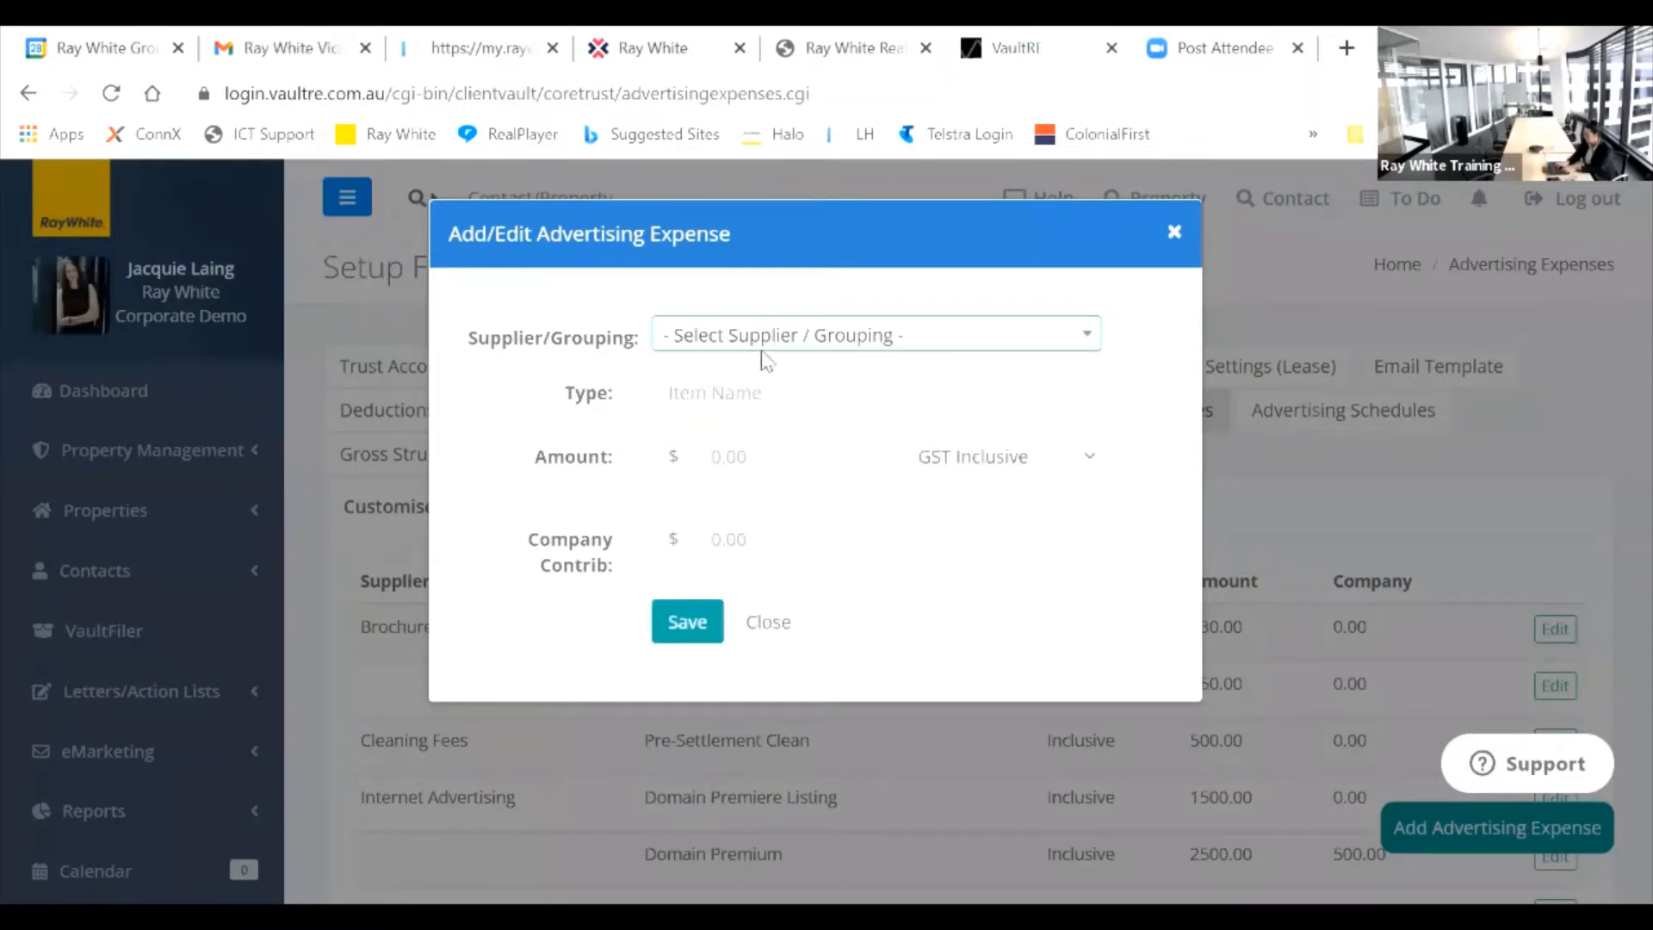
pyautogui.click(1098, 334)
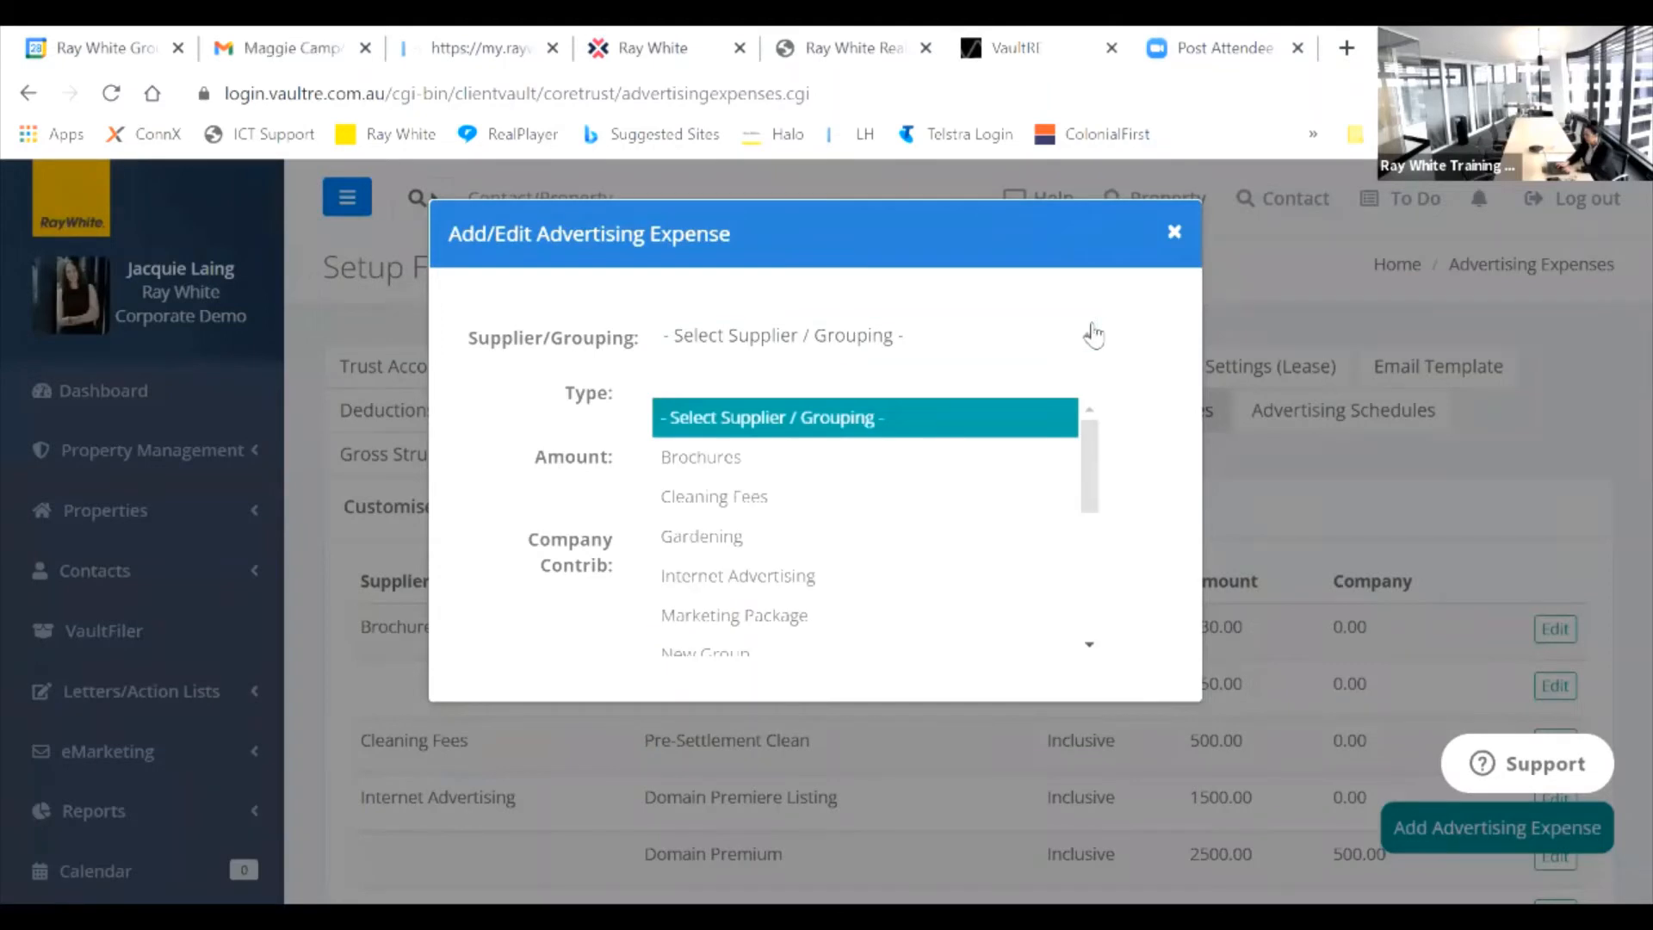
pyautogui.click(986, 338)
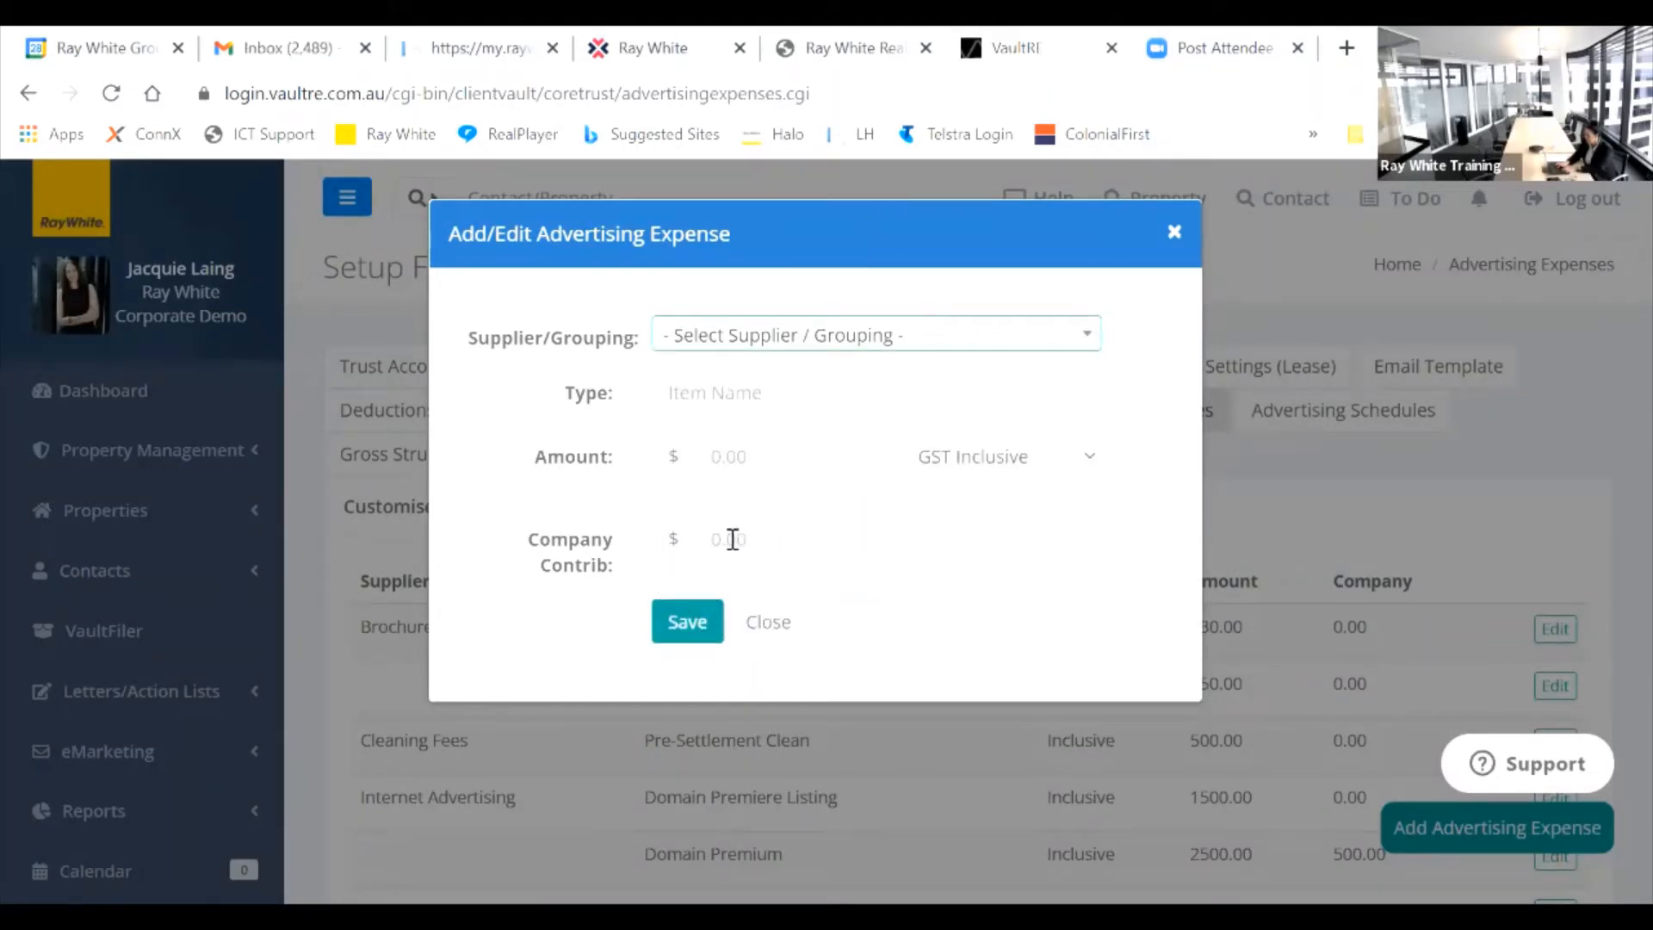
pyautogui.click(778, 624)
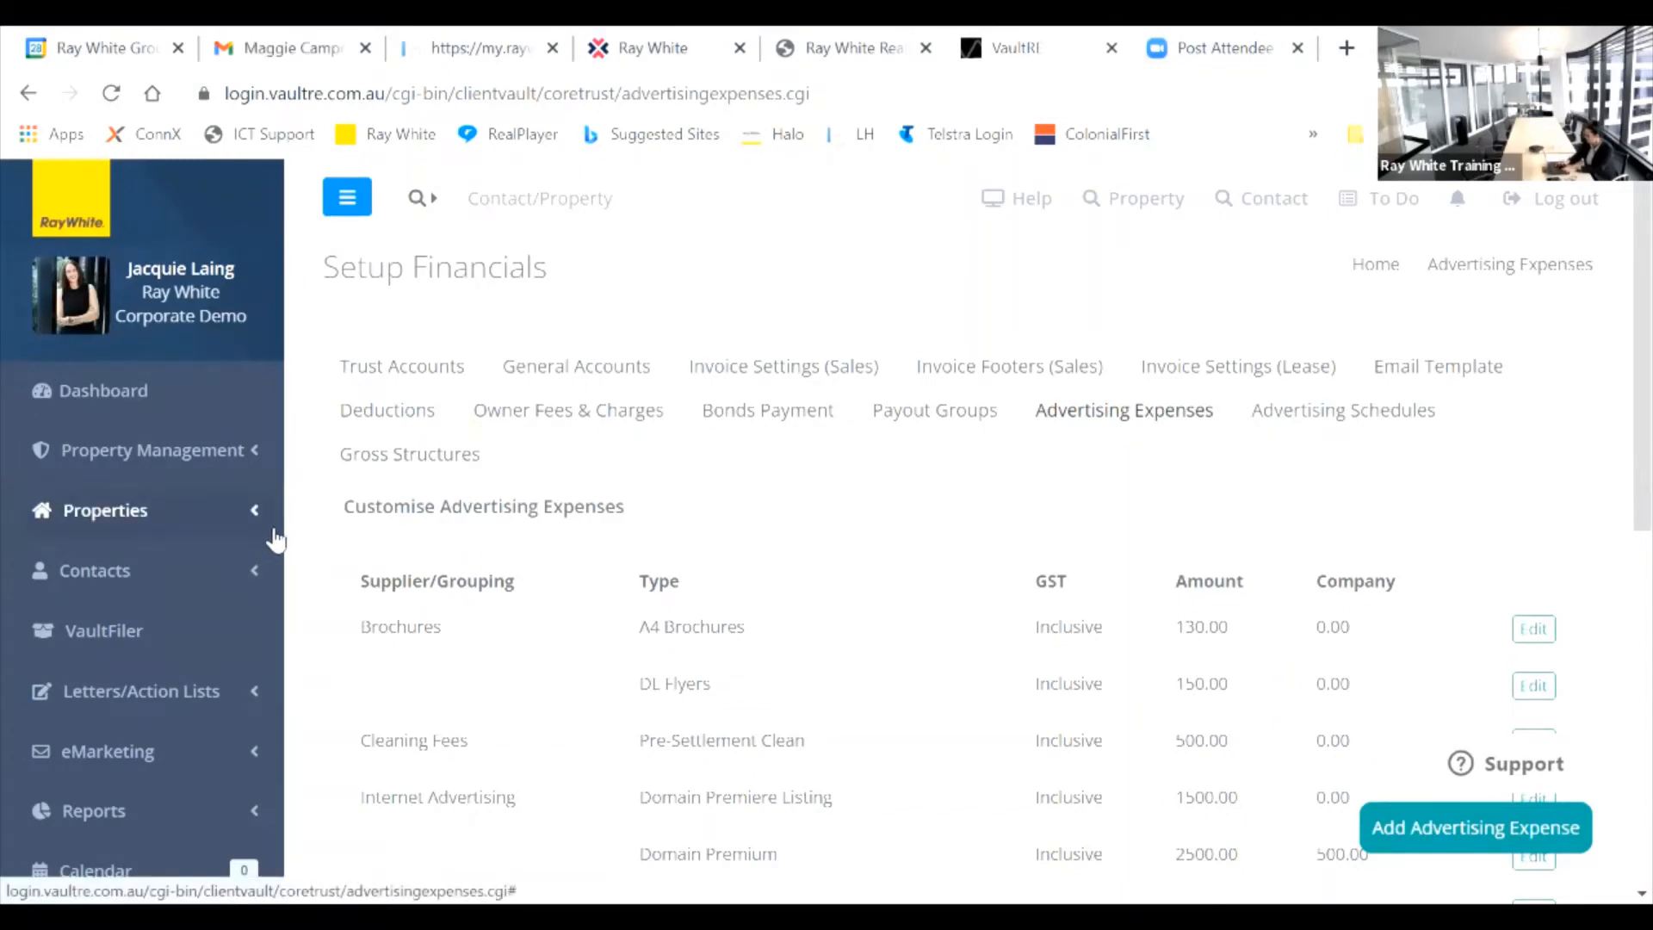
# Step: Open Deposits Due from the sidebar's Financials > Trust Reports section
pyautogui.scroll(-6, 276, 539)
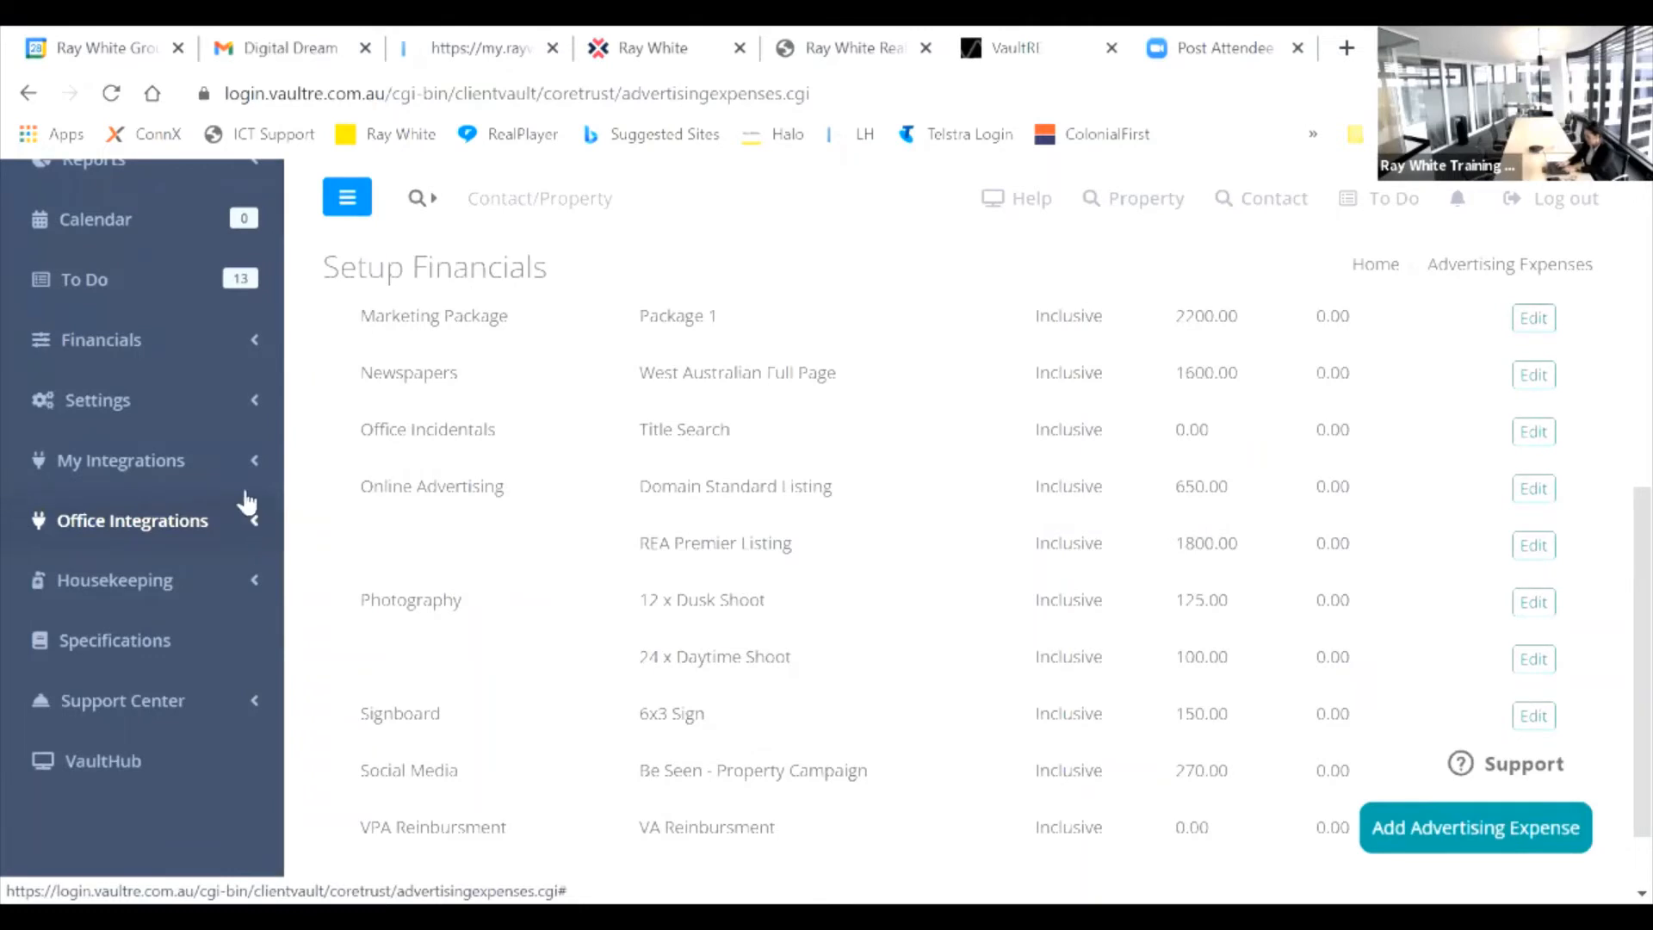
pyautogui.click(247, 342)
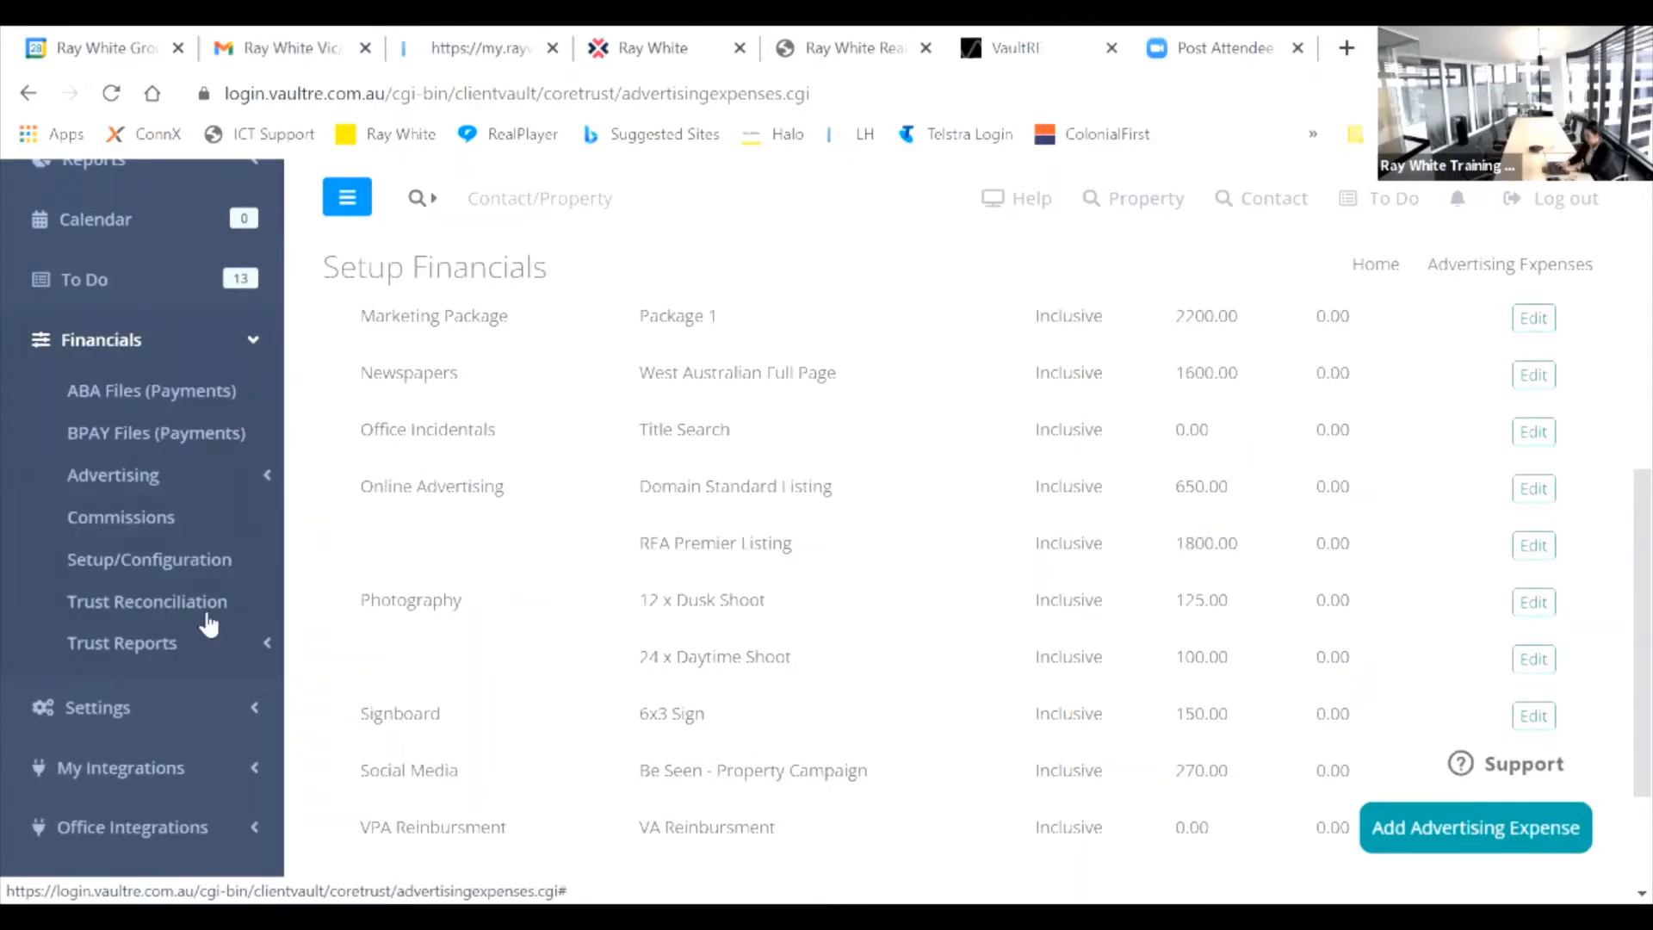
pyautogui.click(239, 647)
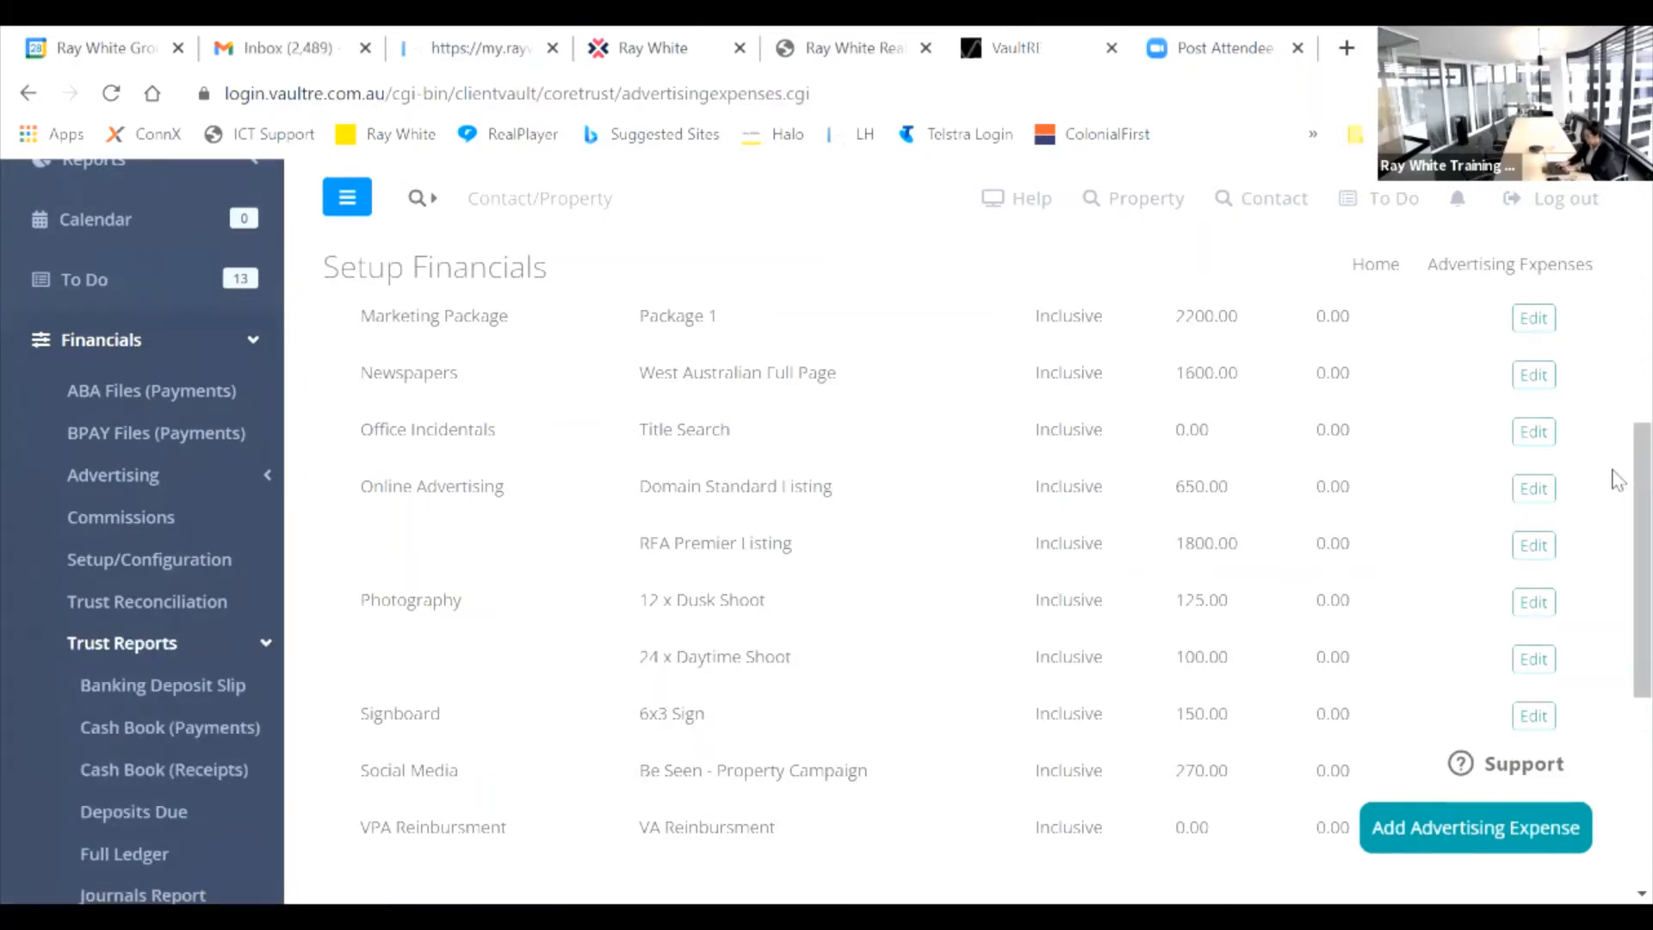
pyautogui.scroll(-3, 1617, 469)
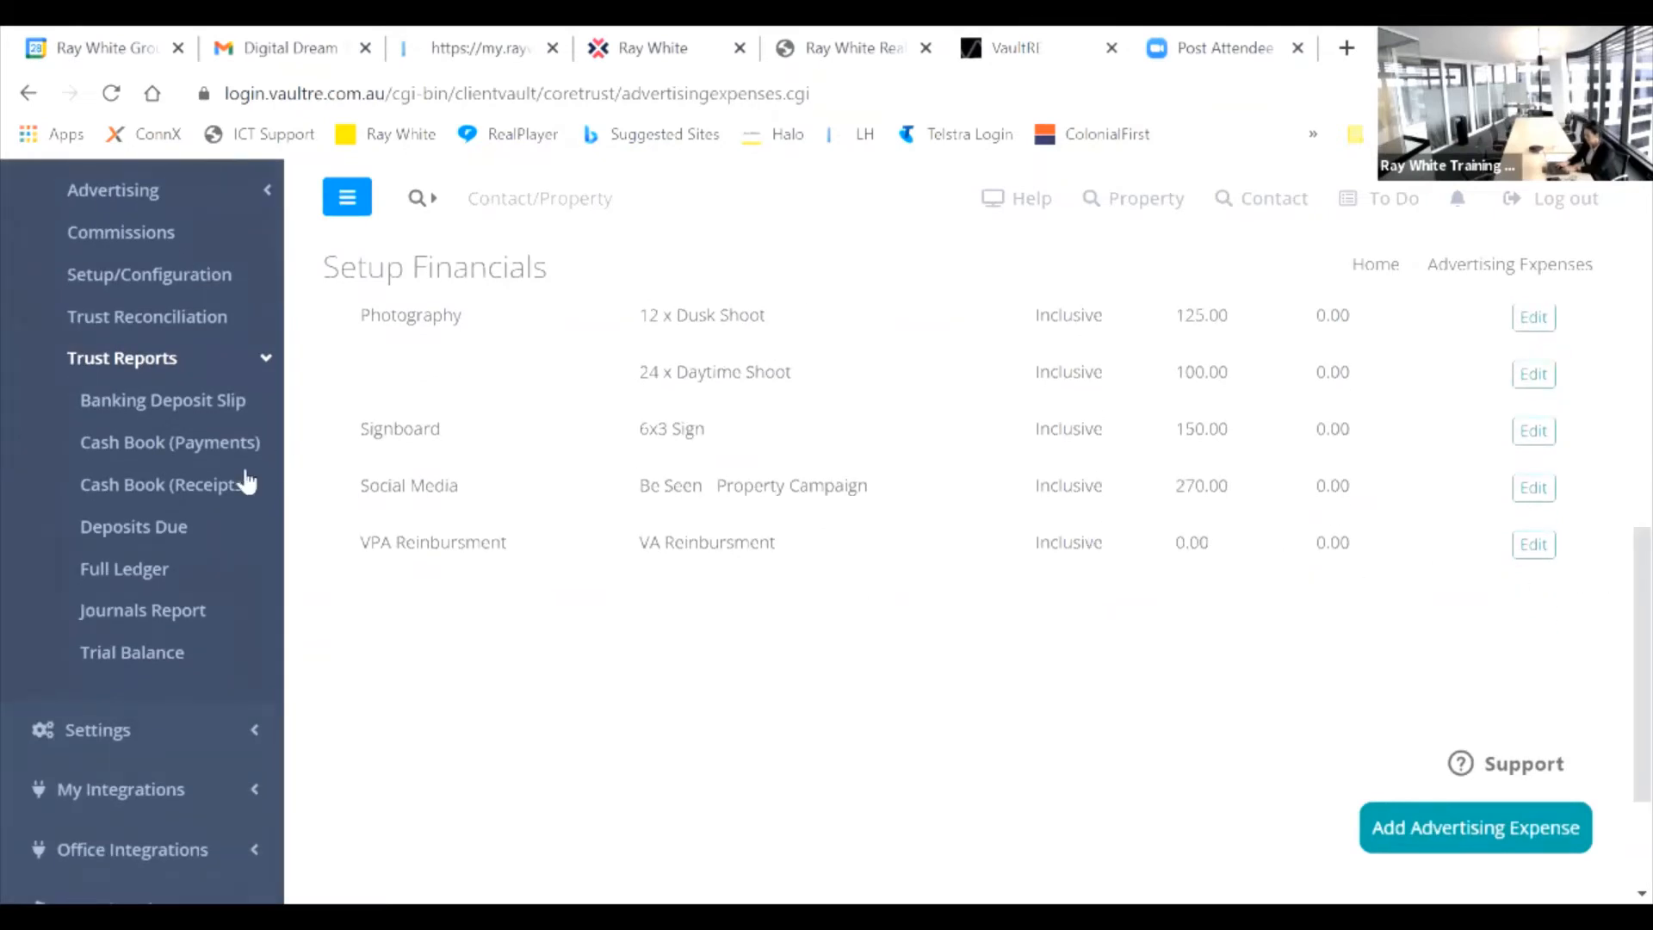
pyautogui.click(156, 539)
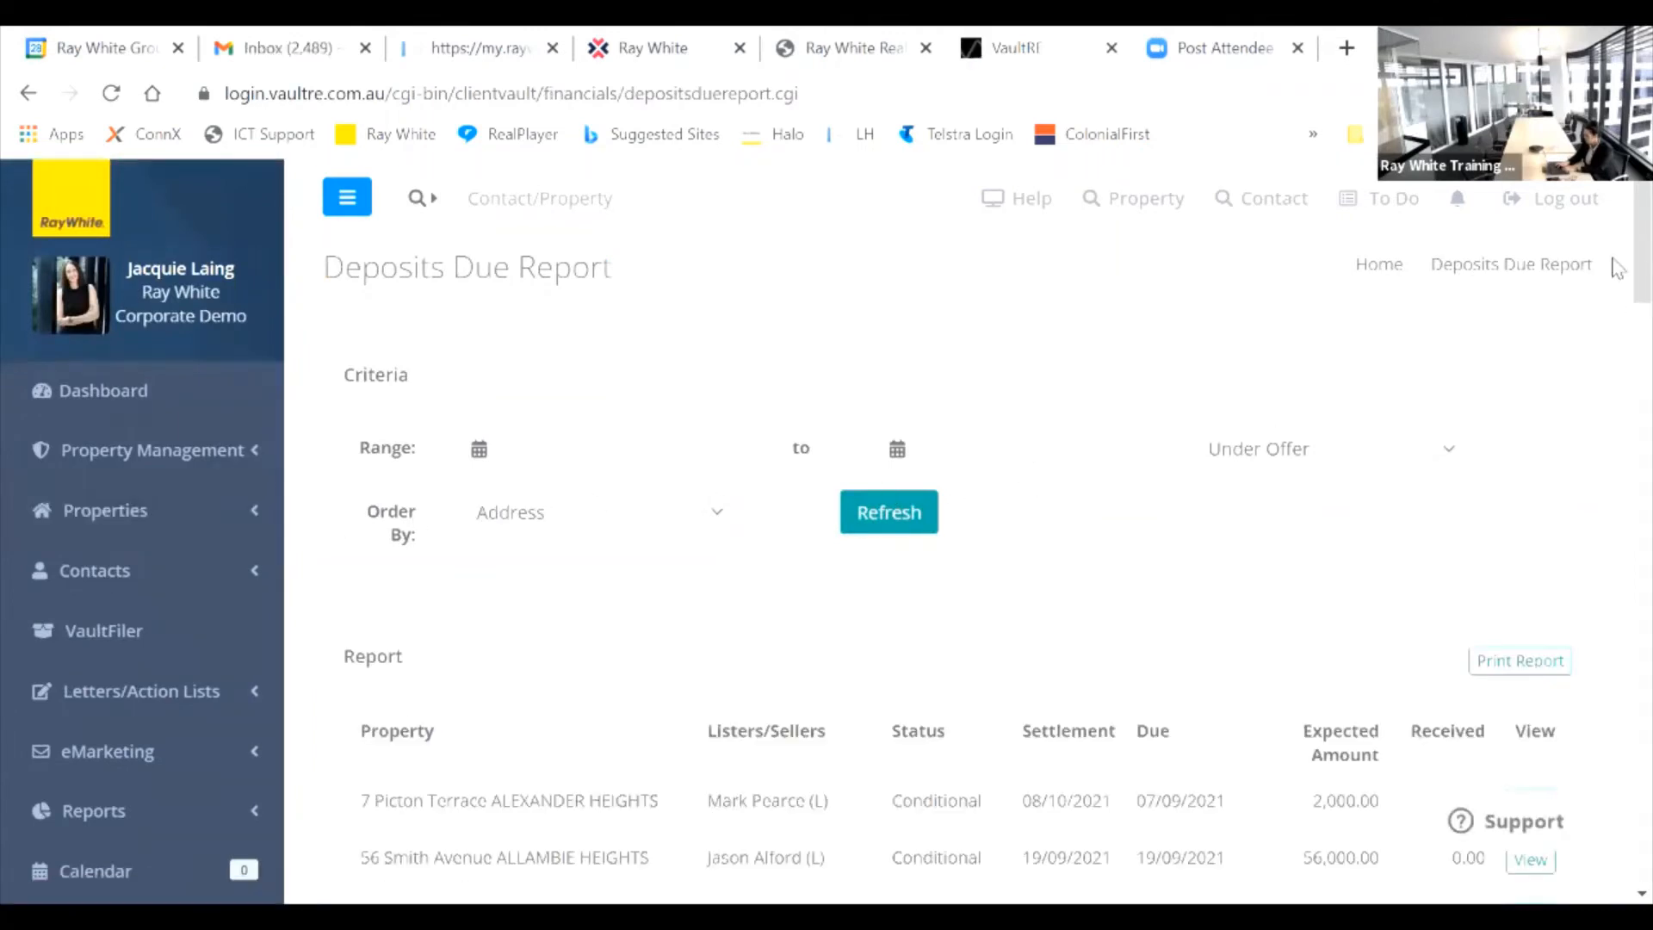
# Step: Check the Deposits Due report's status filter options and Order By sort options
pyautogui.scroll(-3, 1618, 234)
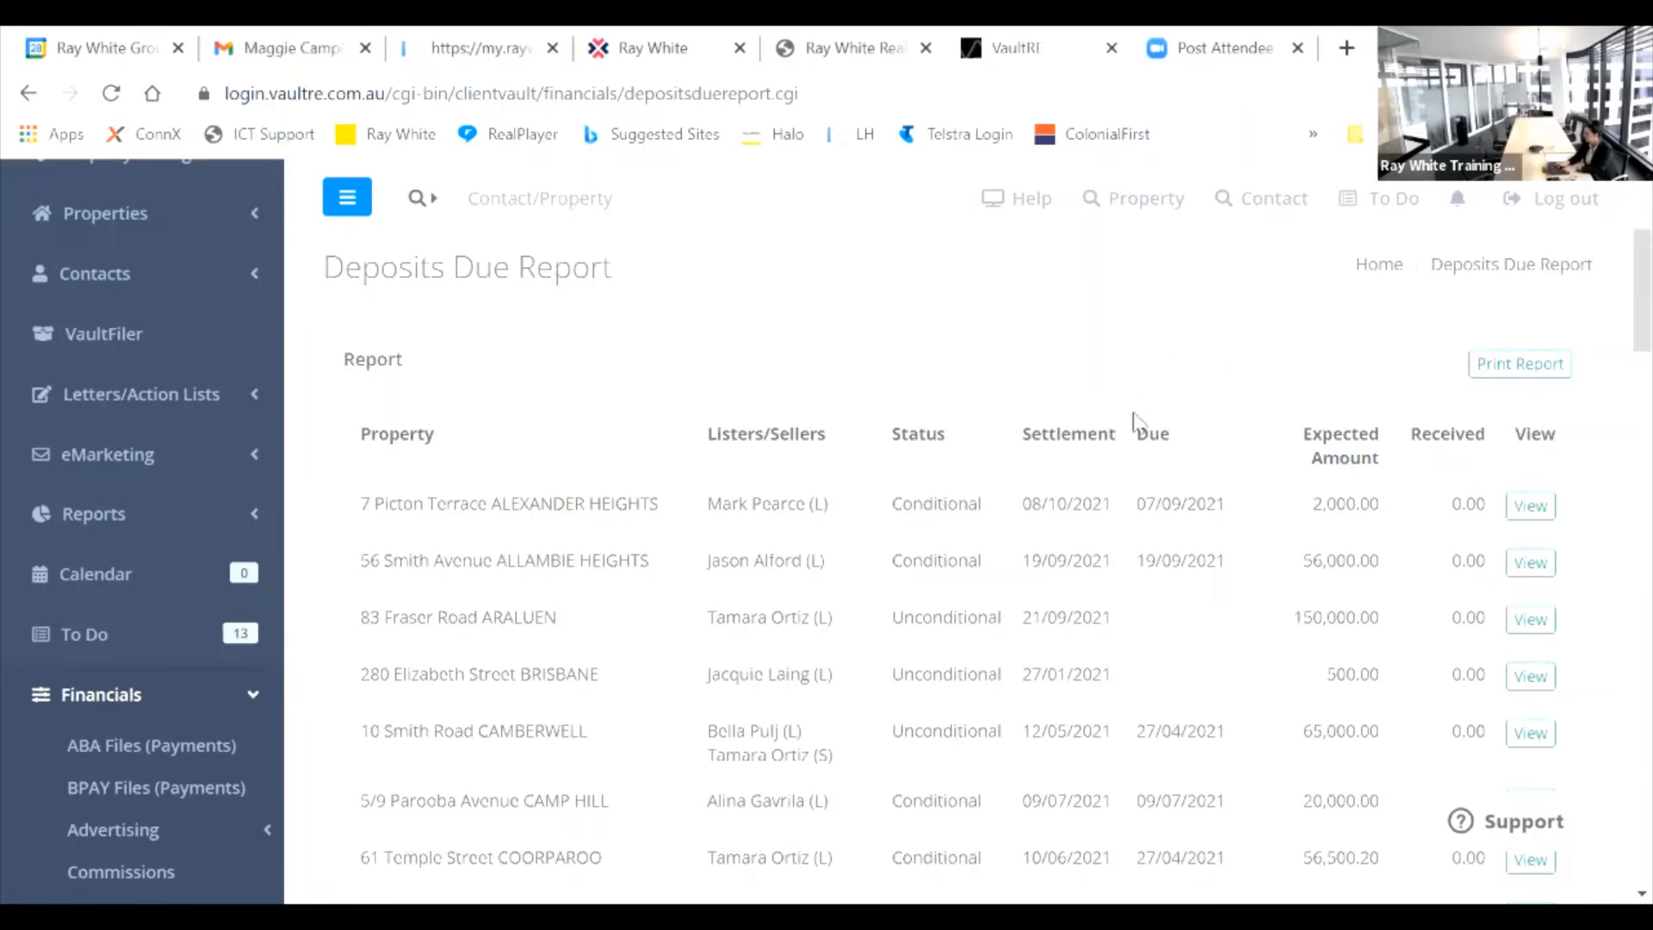
pyautogui.scroll(4, 1618, 340)
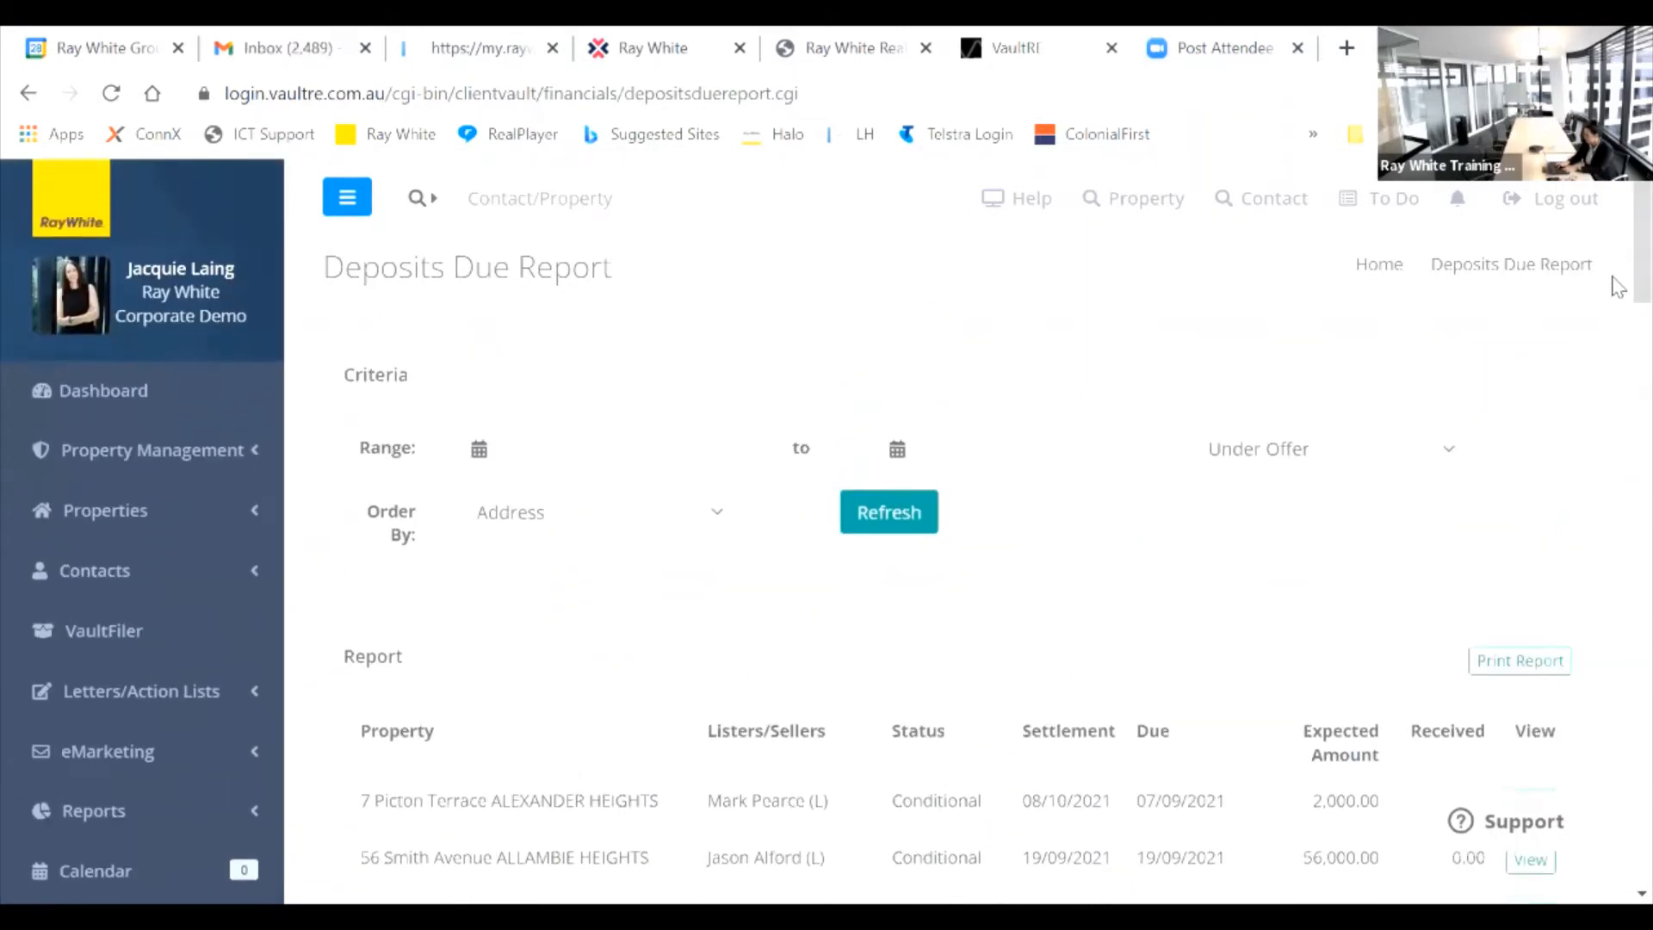
pyautogui.click(1449, 451)
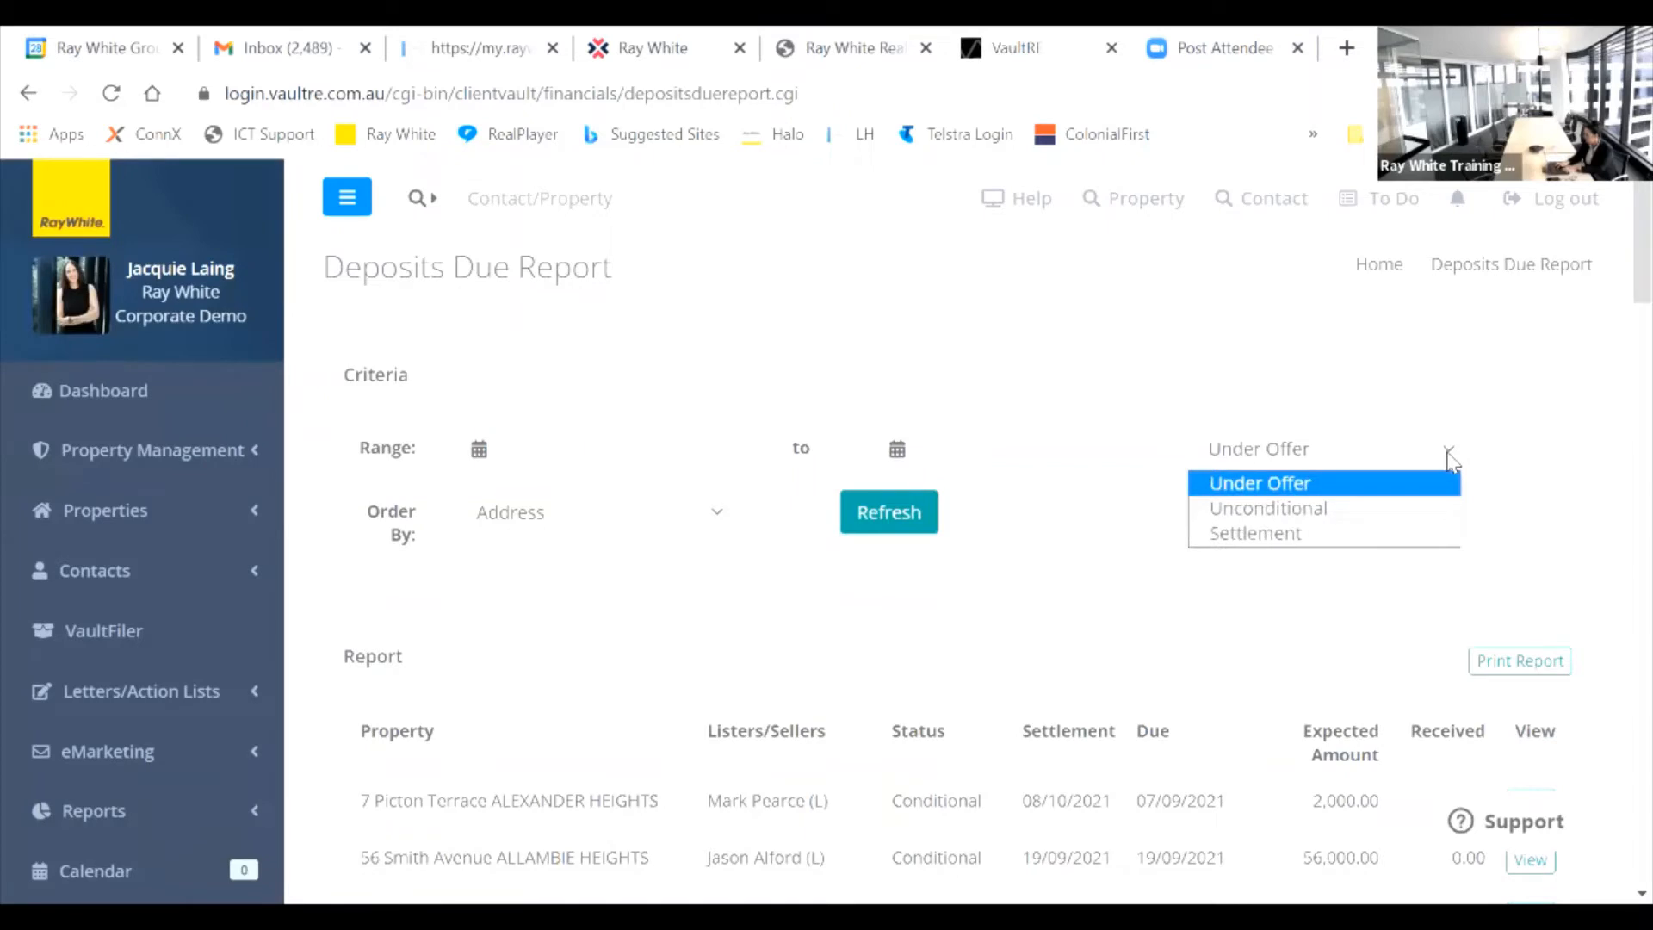
pyautogui.click(718, 515)
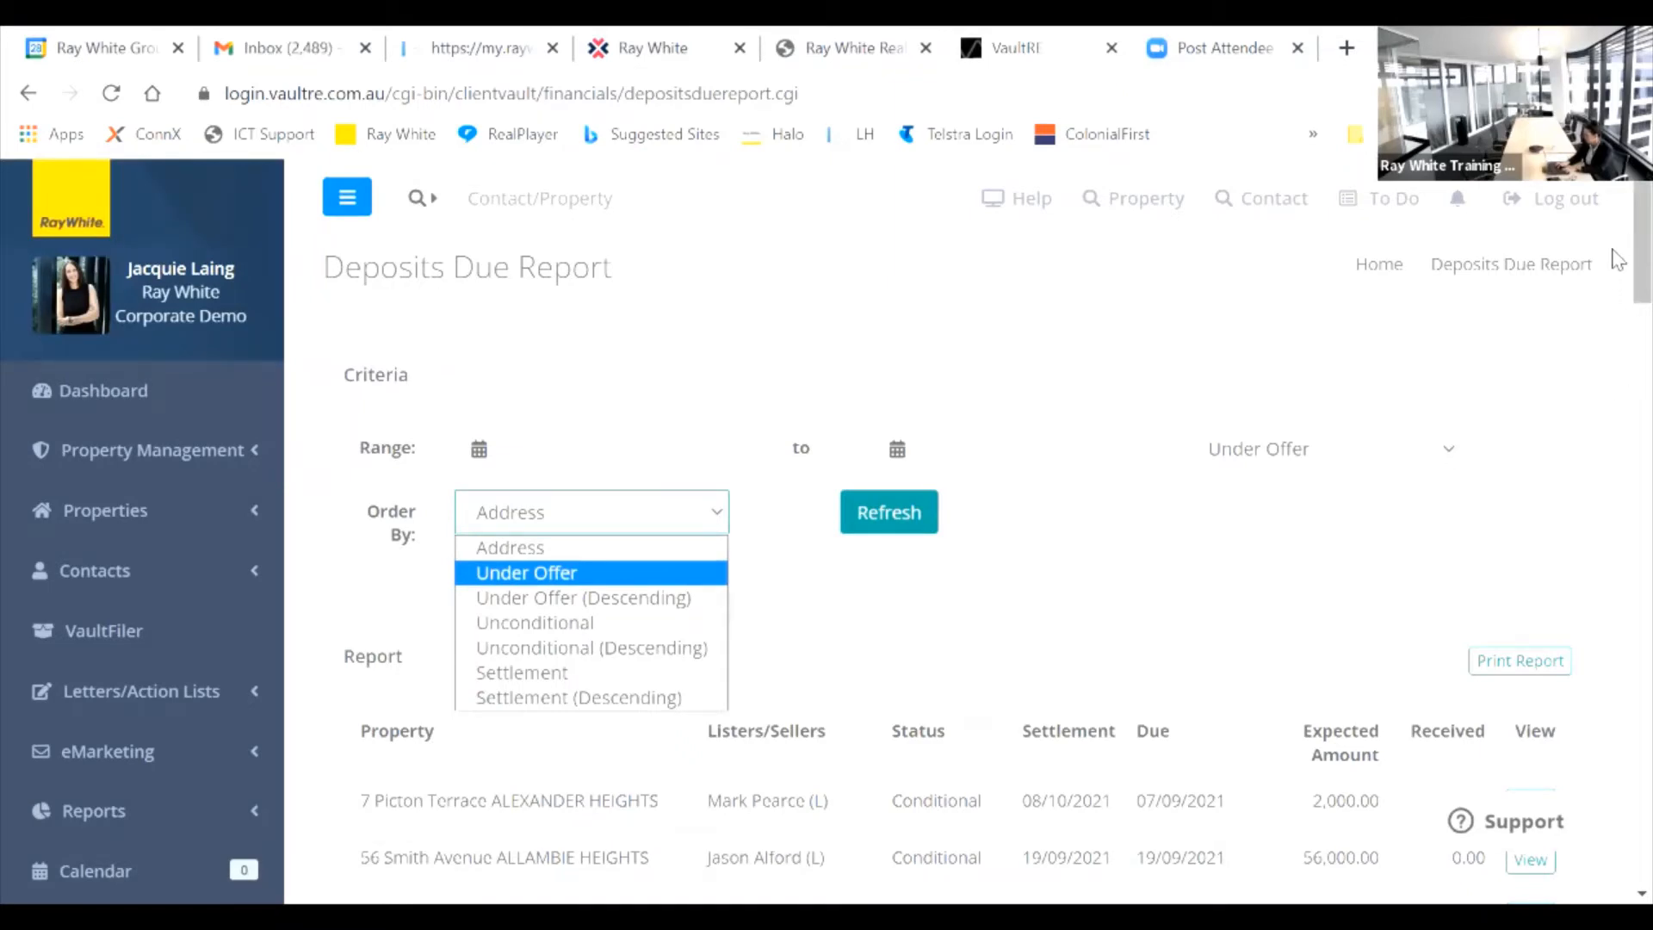
# Step: Scroll through the Deposits Due report, then open the Full Ledger trust report
pyautogui.moveTo(1619, 260); pyautogui.dragTo(1619, 392)
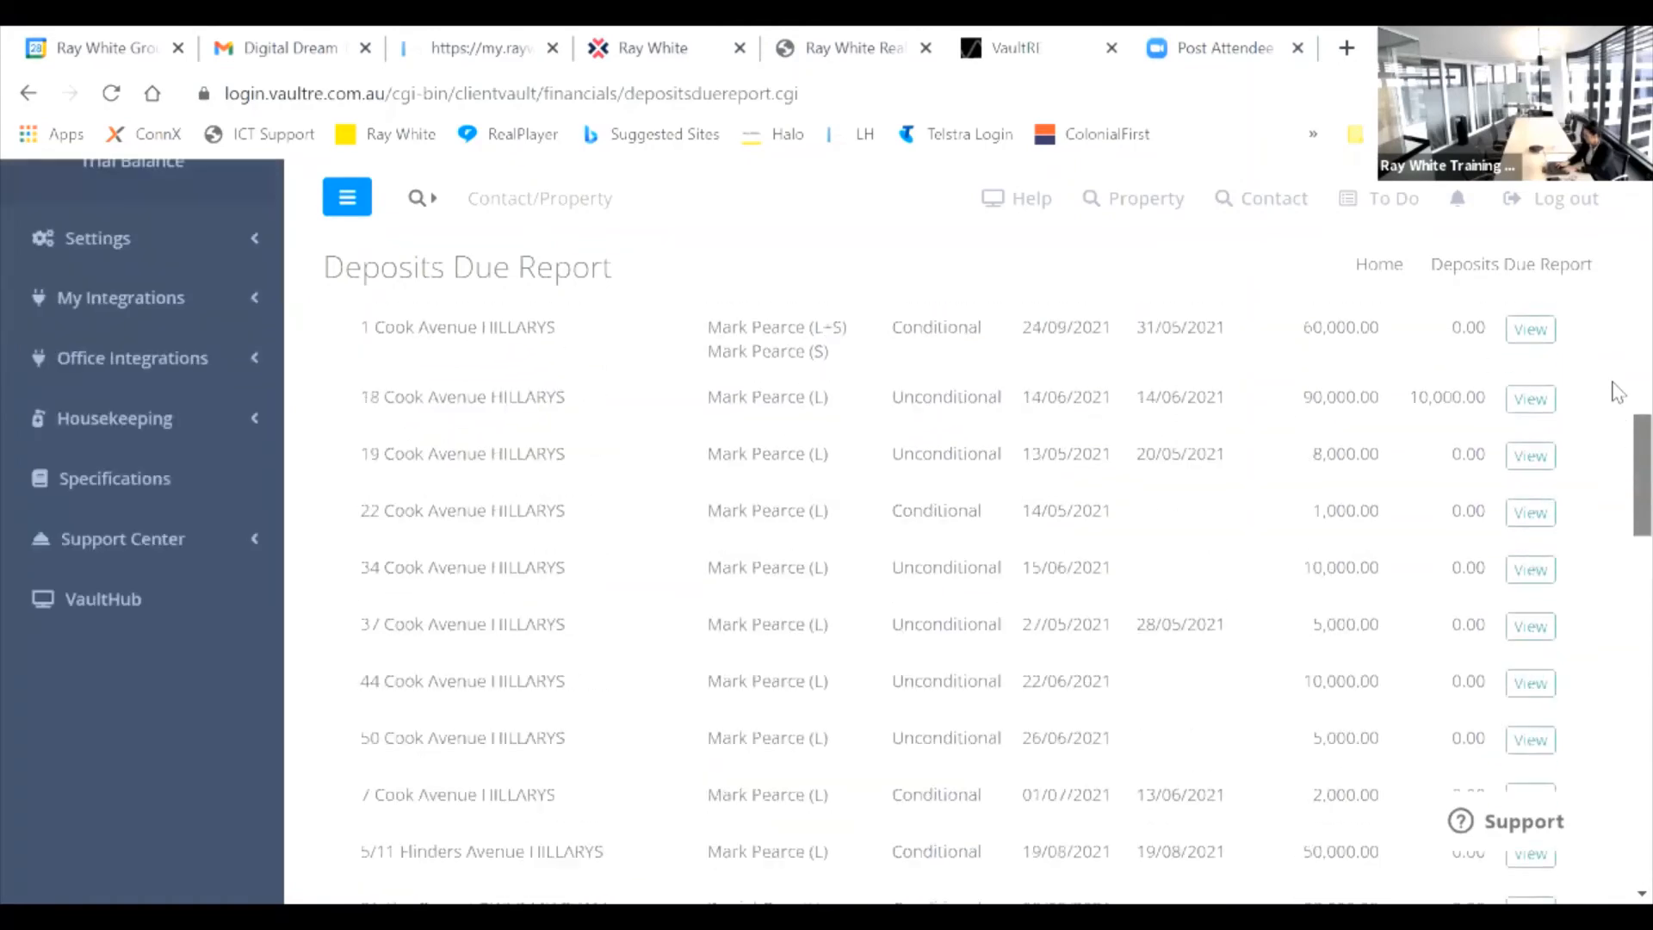
pyautogui.scroll(10, 1618, 392)
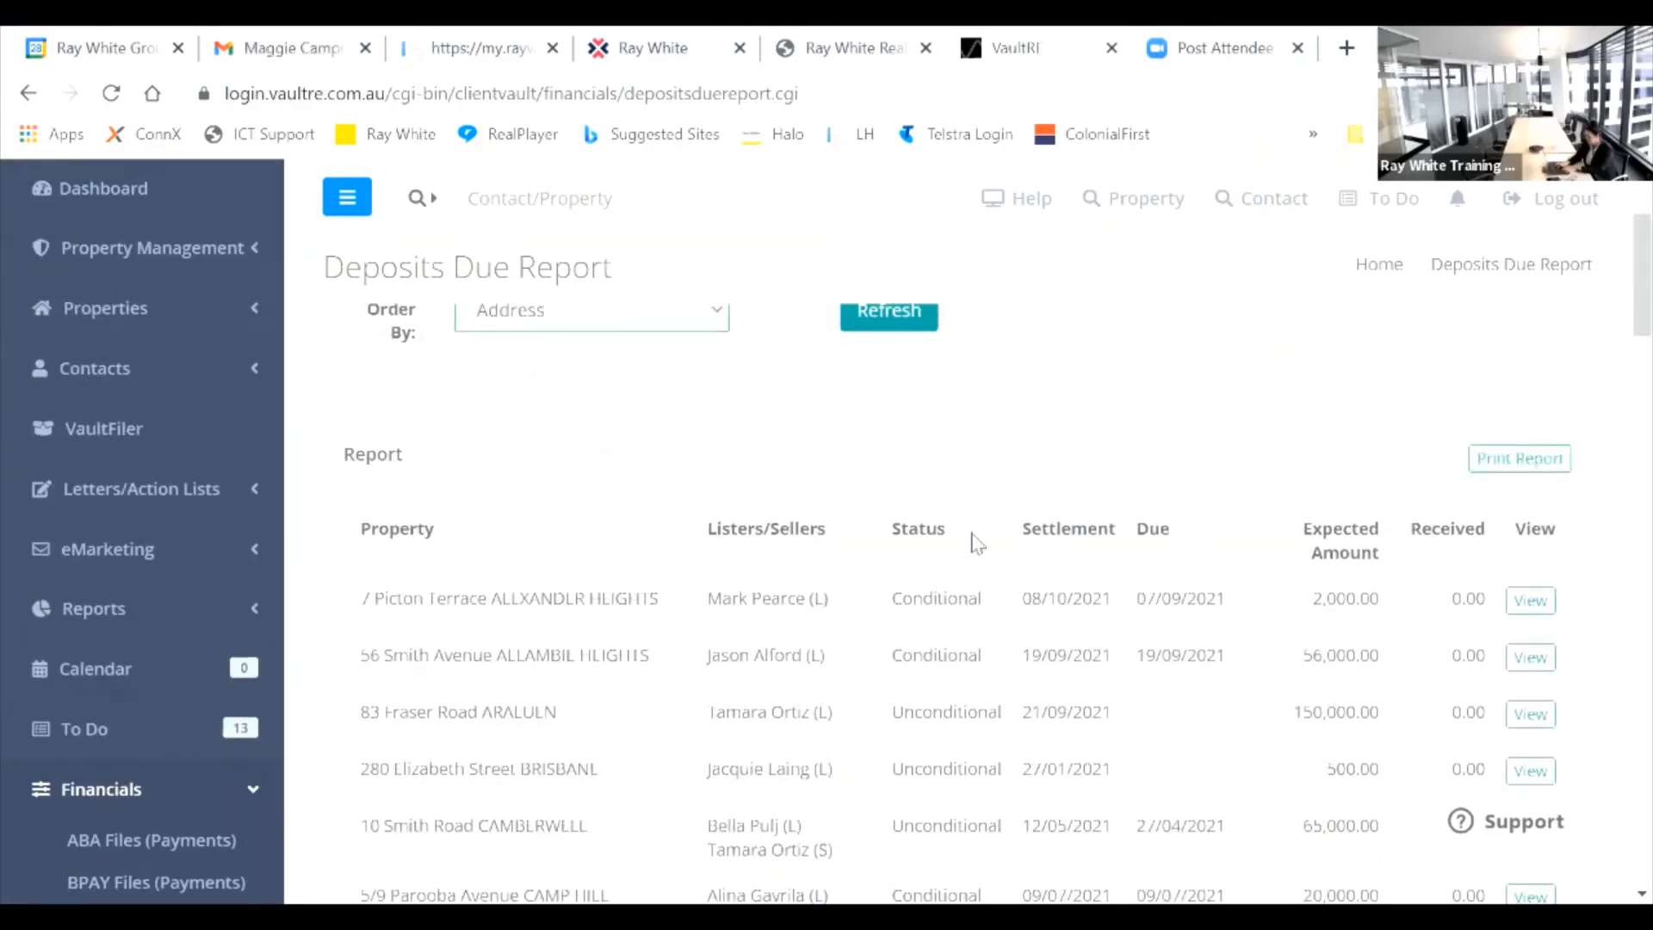
pyautogui.scroll(-1, 1618, 336)
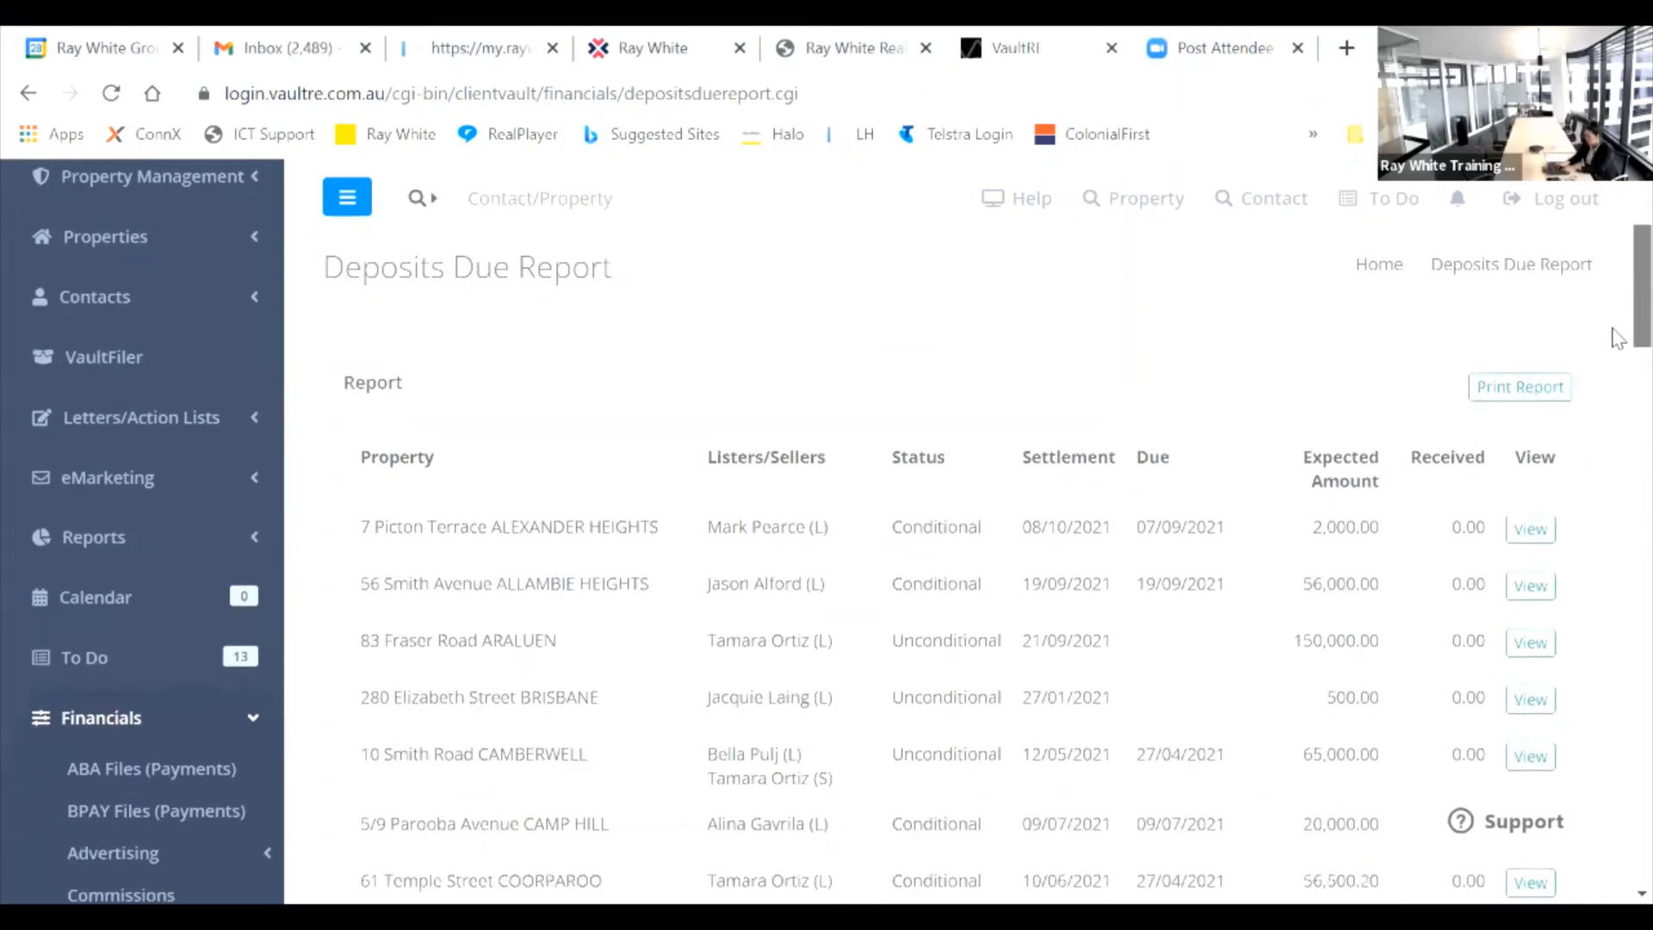
pyautogui.scroll(-8, 1617, 336)
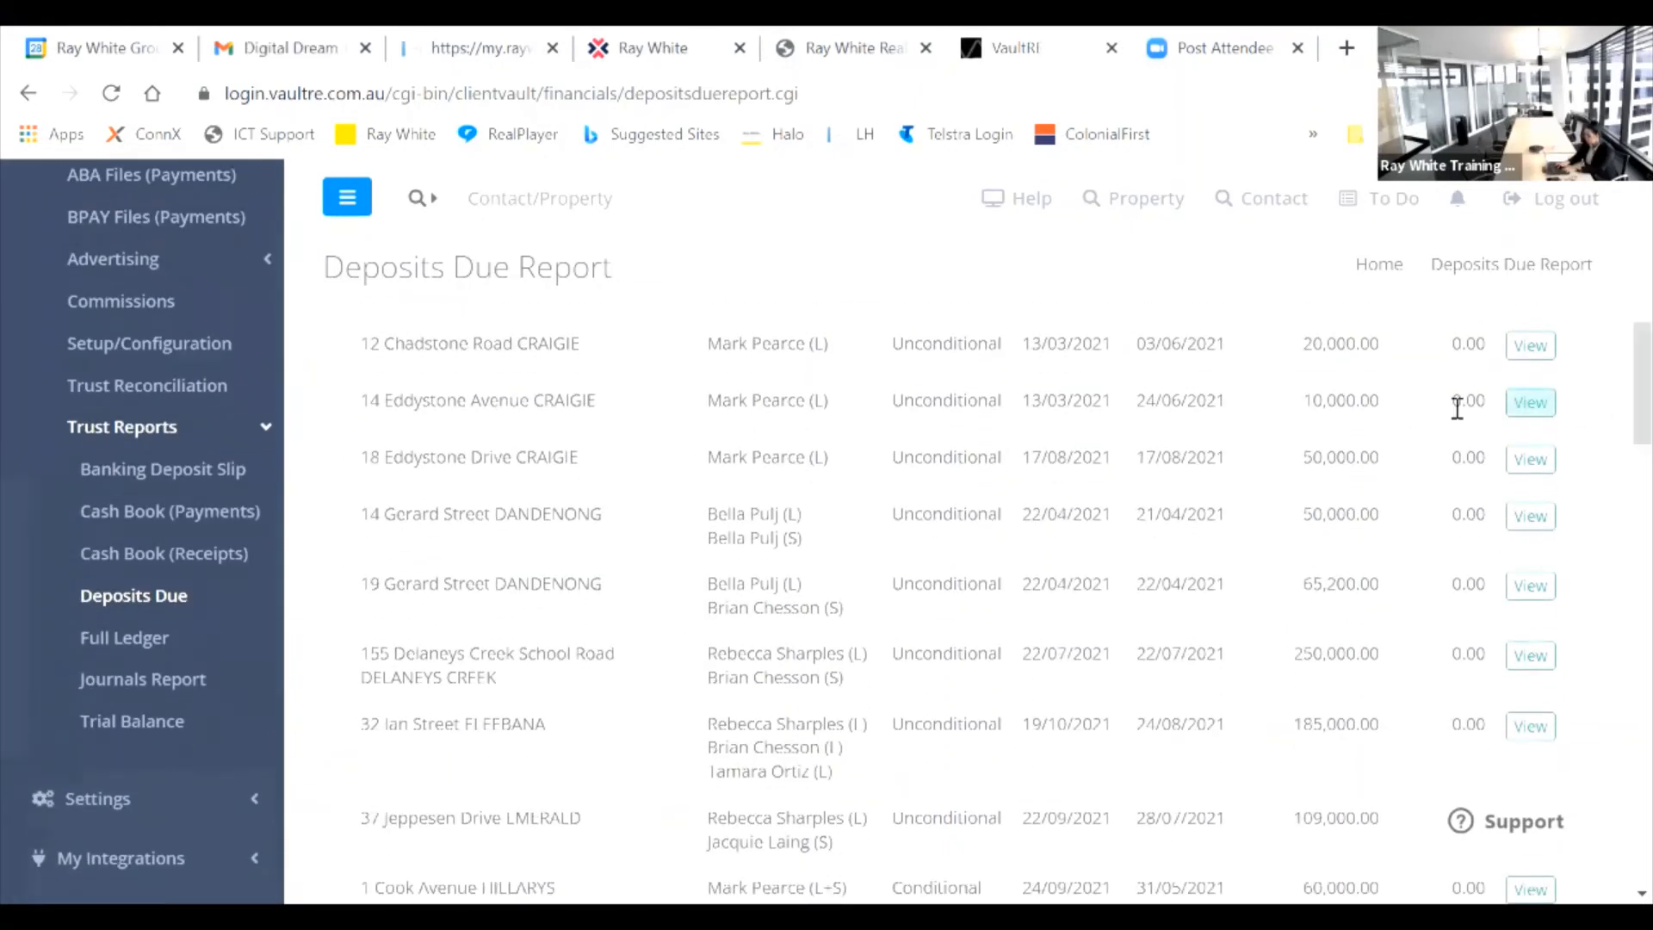
pyautogui.click(148, 642)
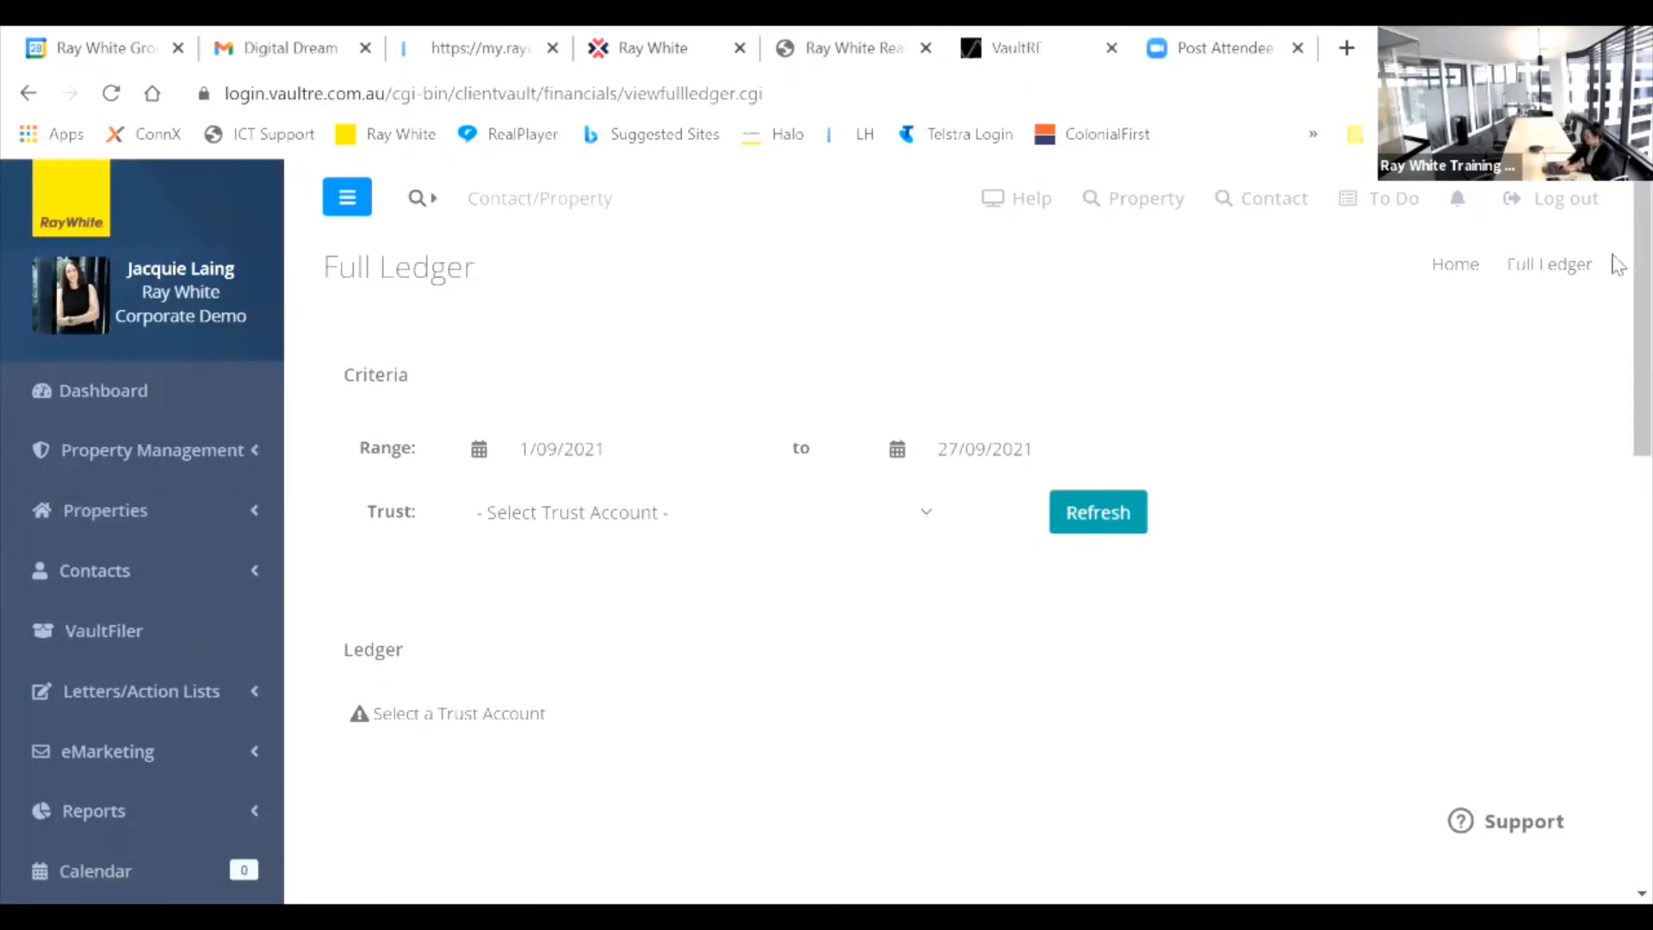
# Step: Scroll the Full Ledger page (1/09/2021–27/09/2021), then open the Trial Balance report
pyautogui.scroll(-2, 1618, 258)
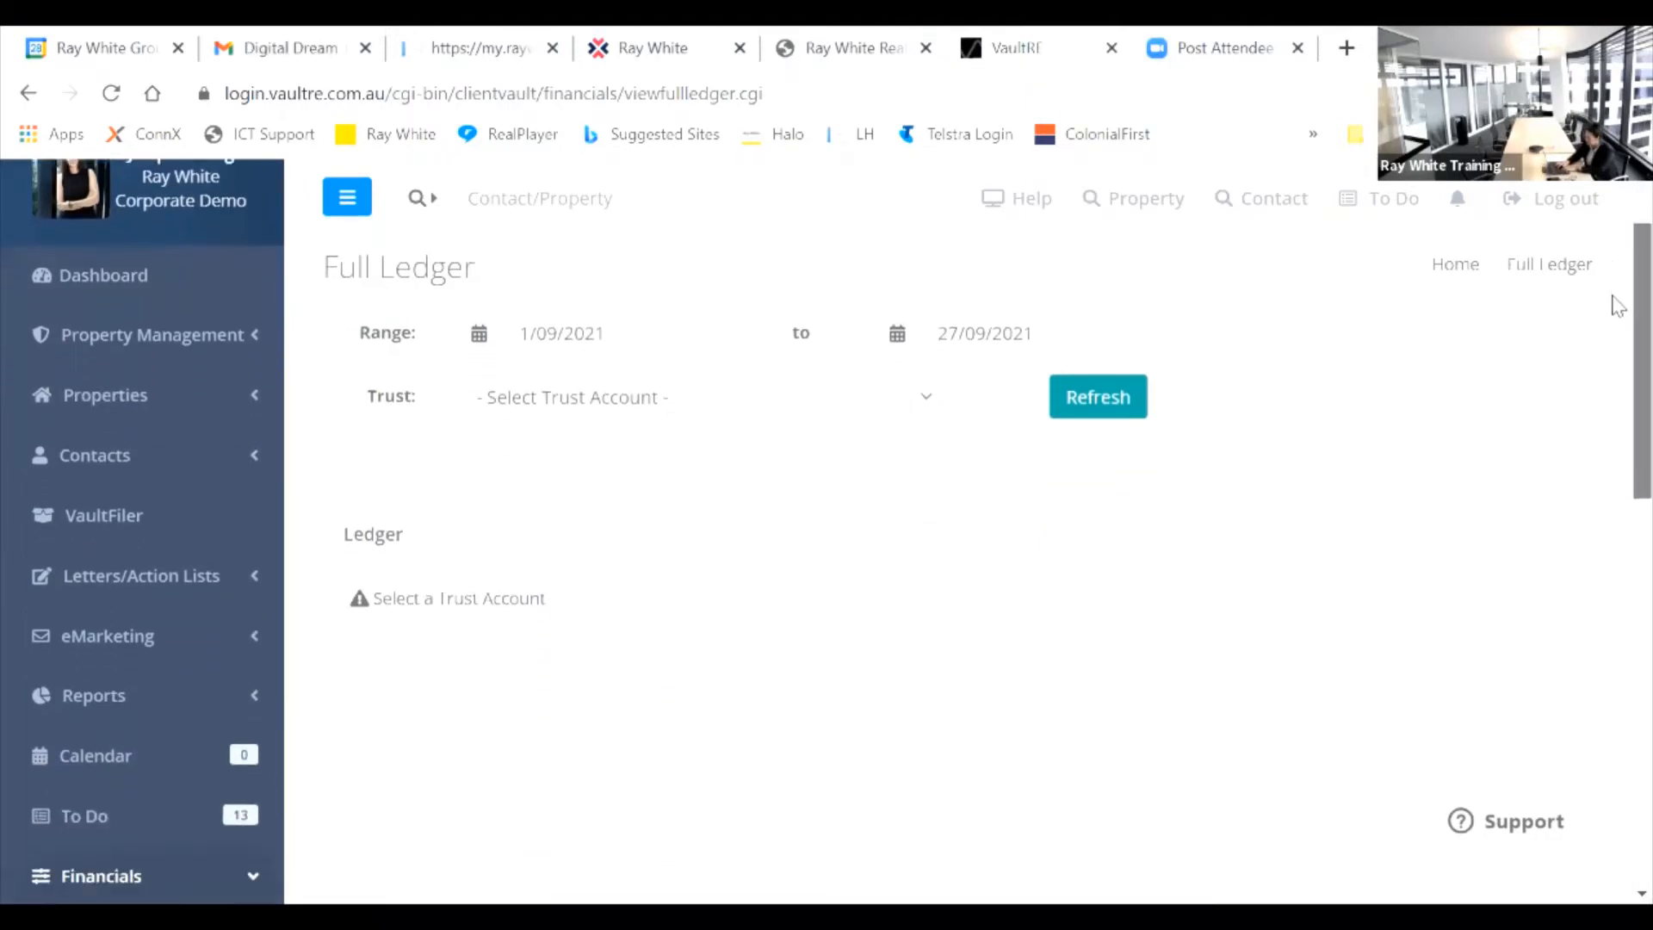
pyautogui.scroll(2, 1613, 284)
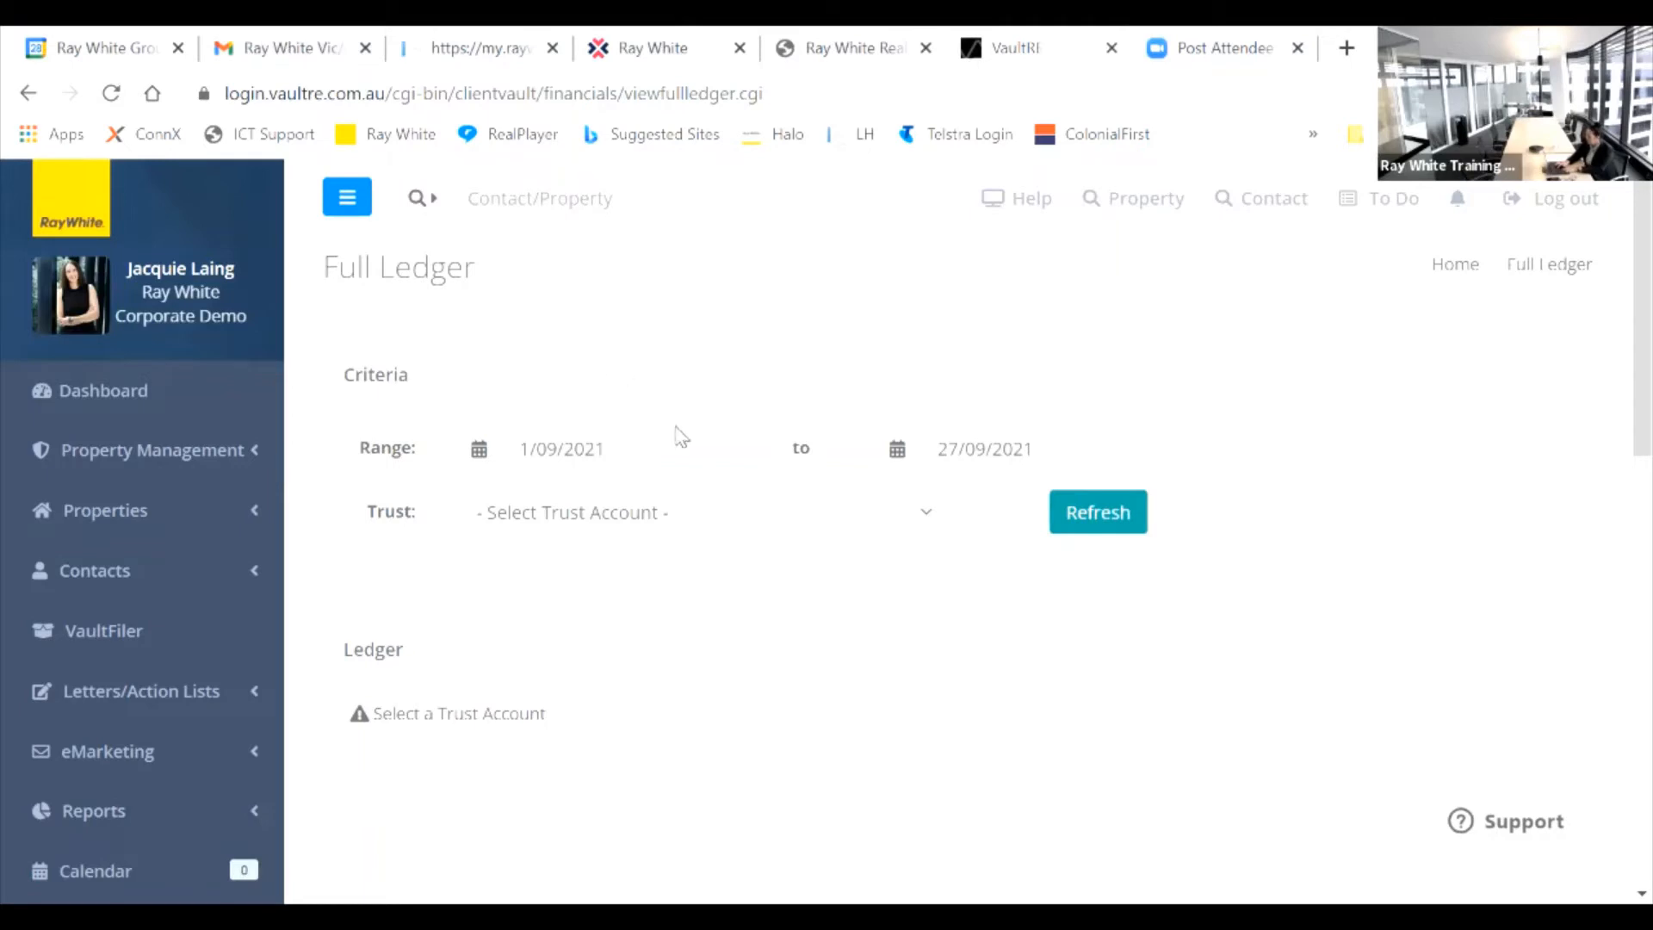
pyautogui.moveTo(1636, 350); pyautogui.dragTo(1606, 441)
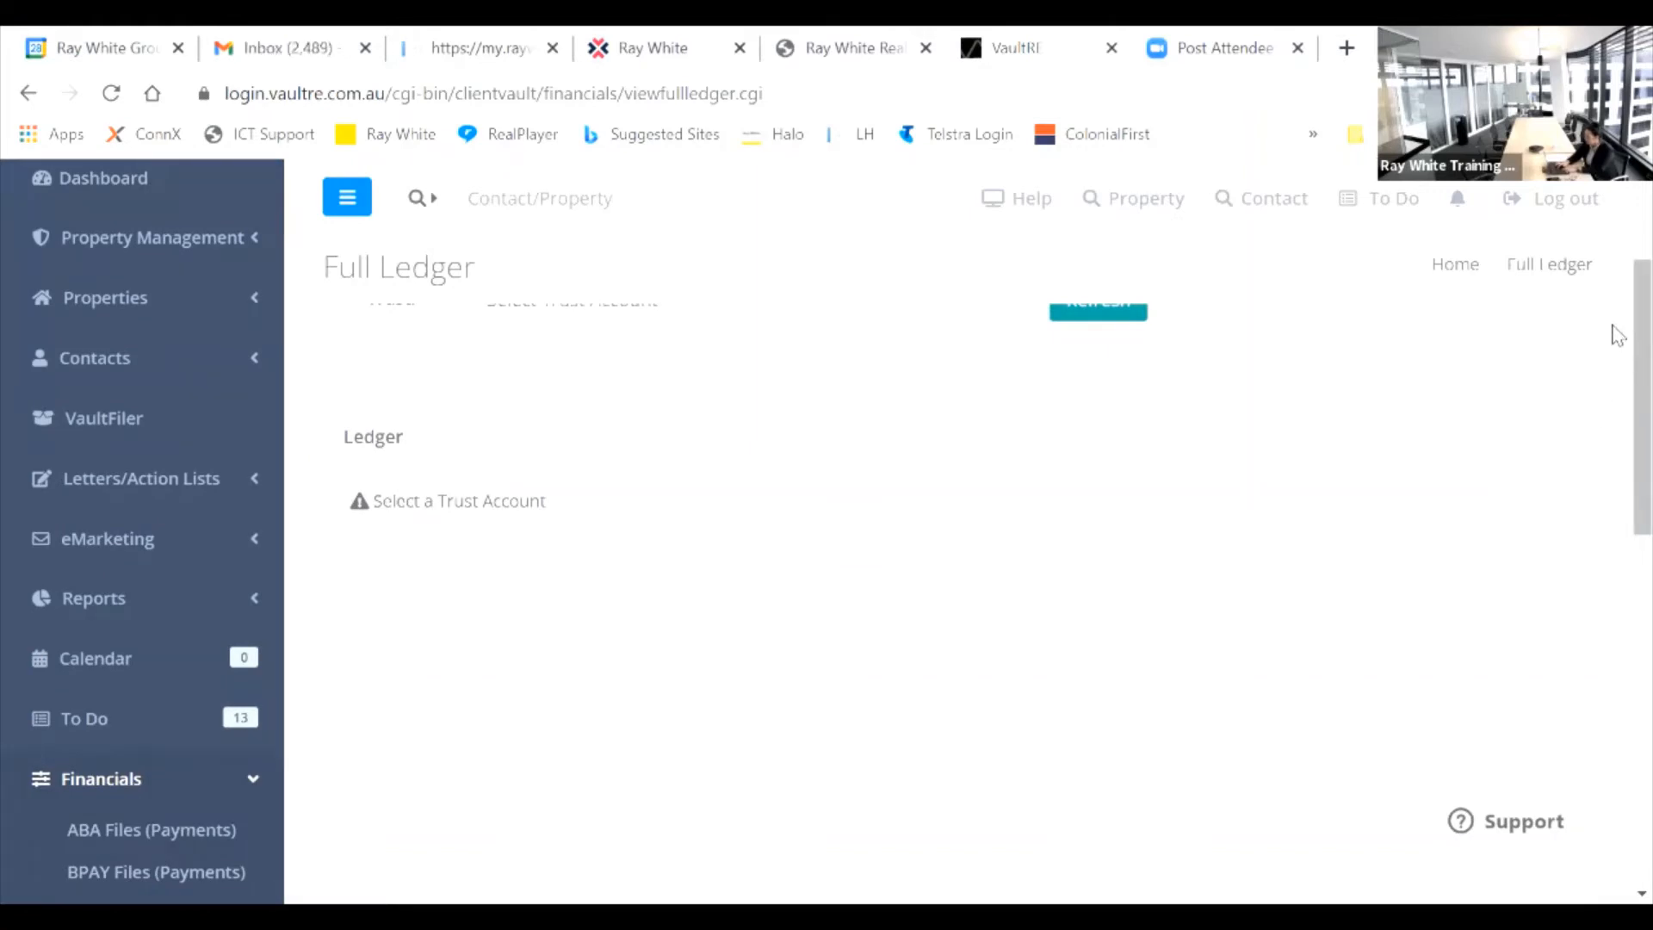
pyautogui.moveTo(1619, 336); pyautogui.dragTo(1613, 557)
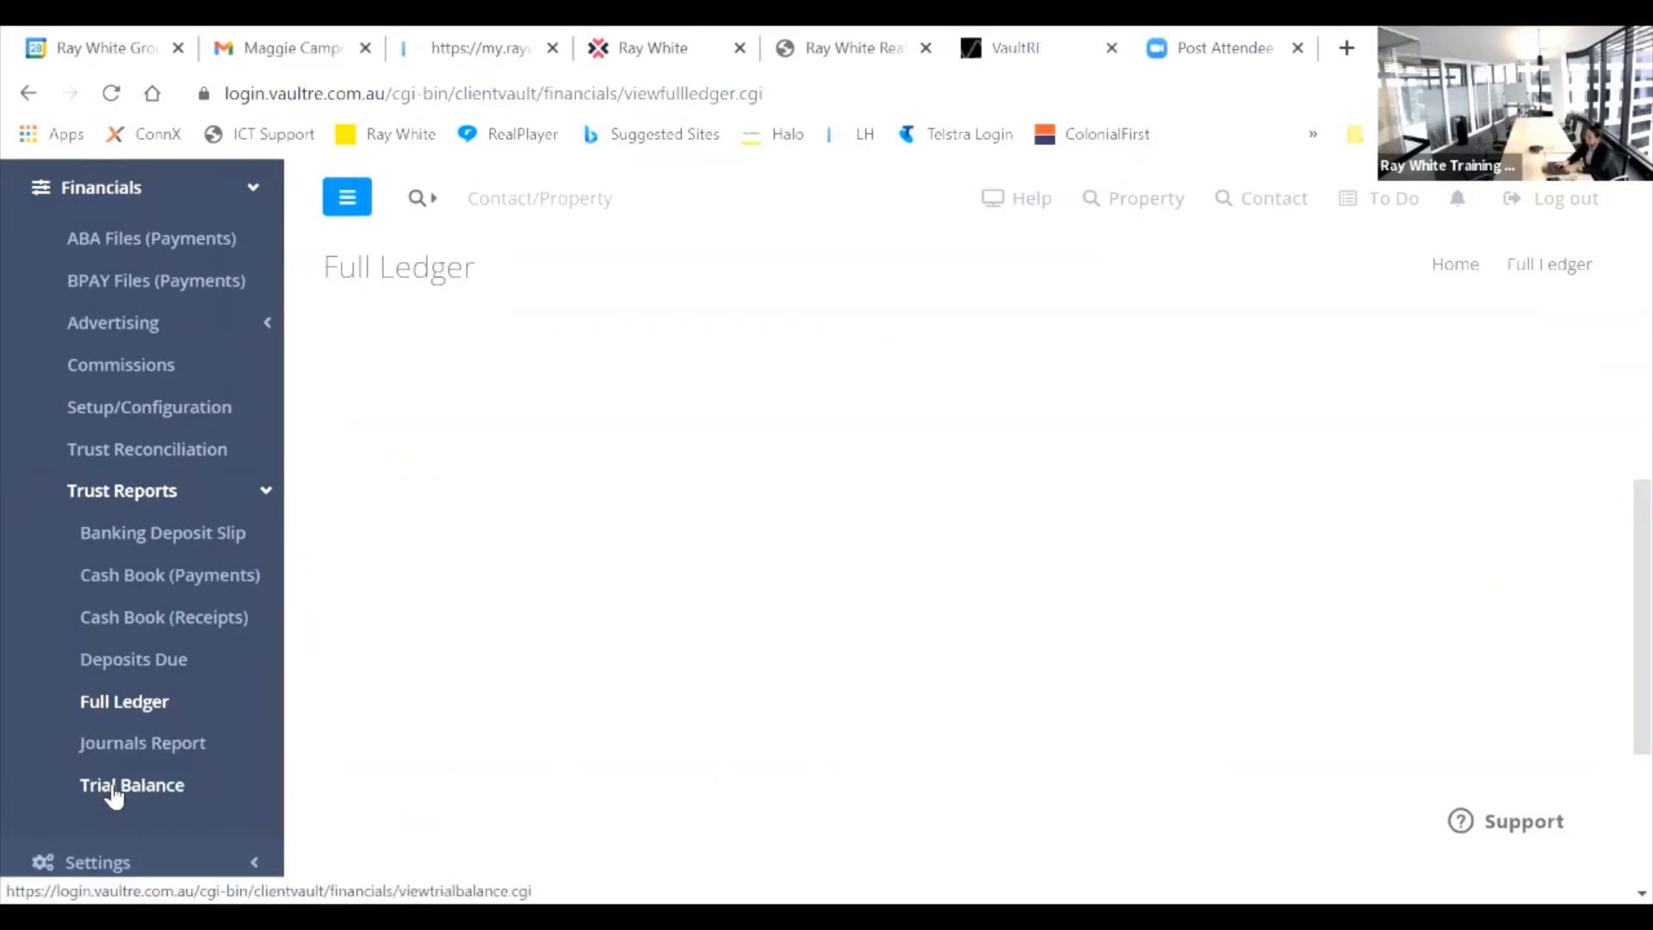
pyautogui.click(112, 794)
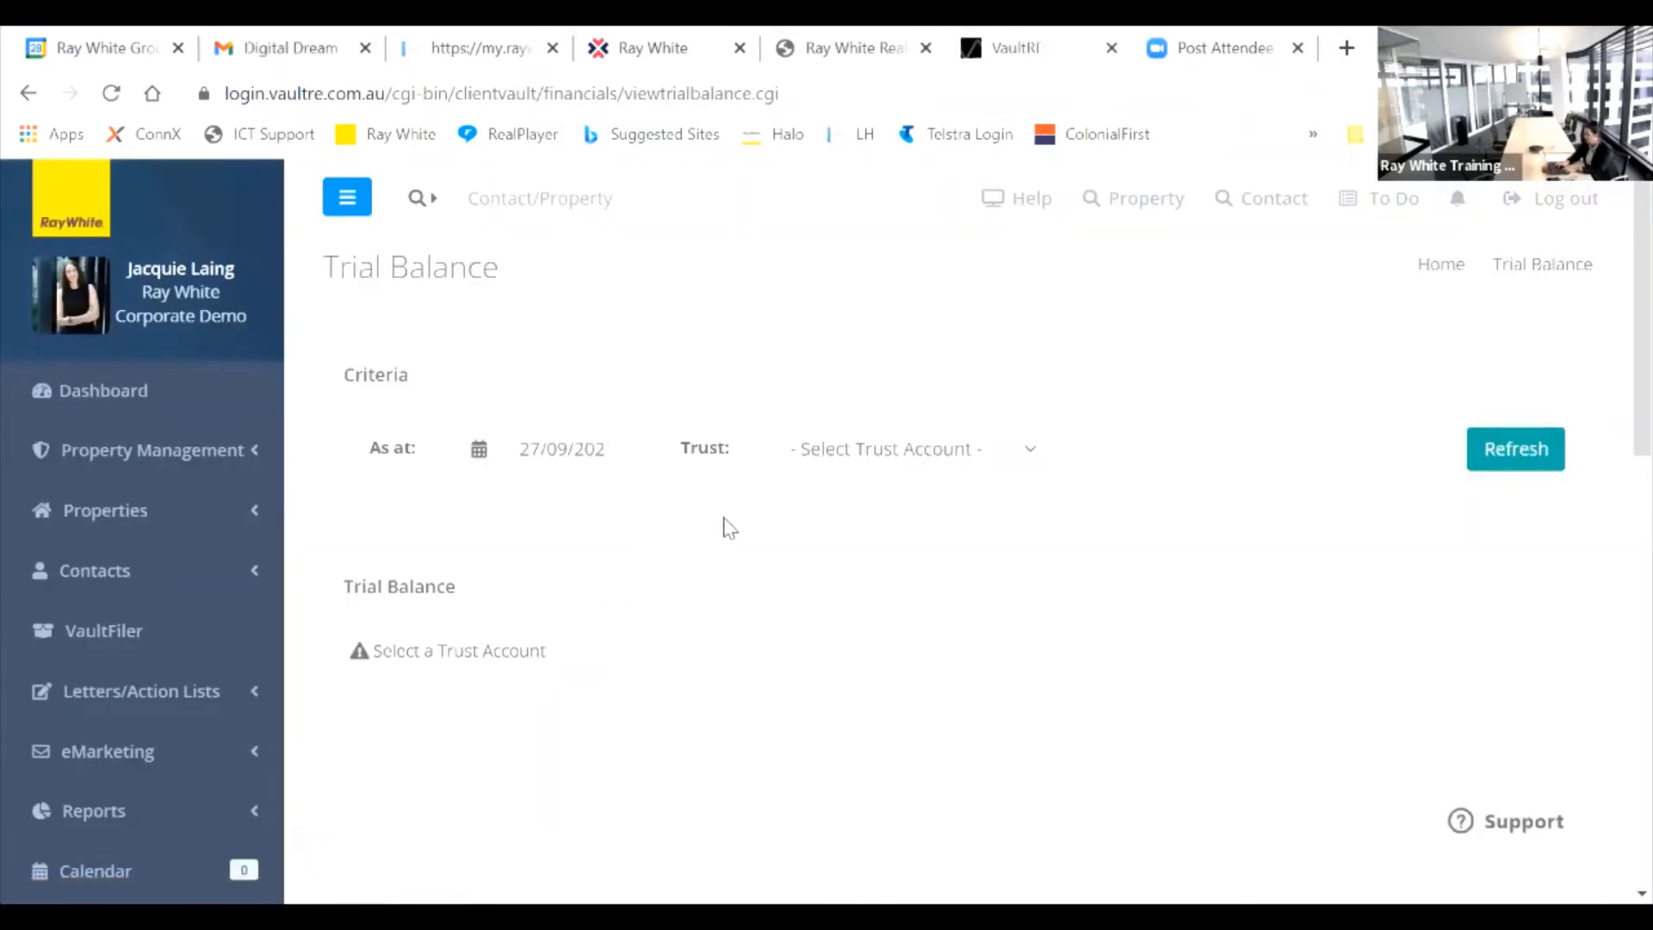
pyautogui.click(1032, 450)
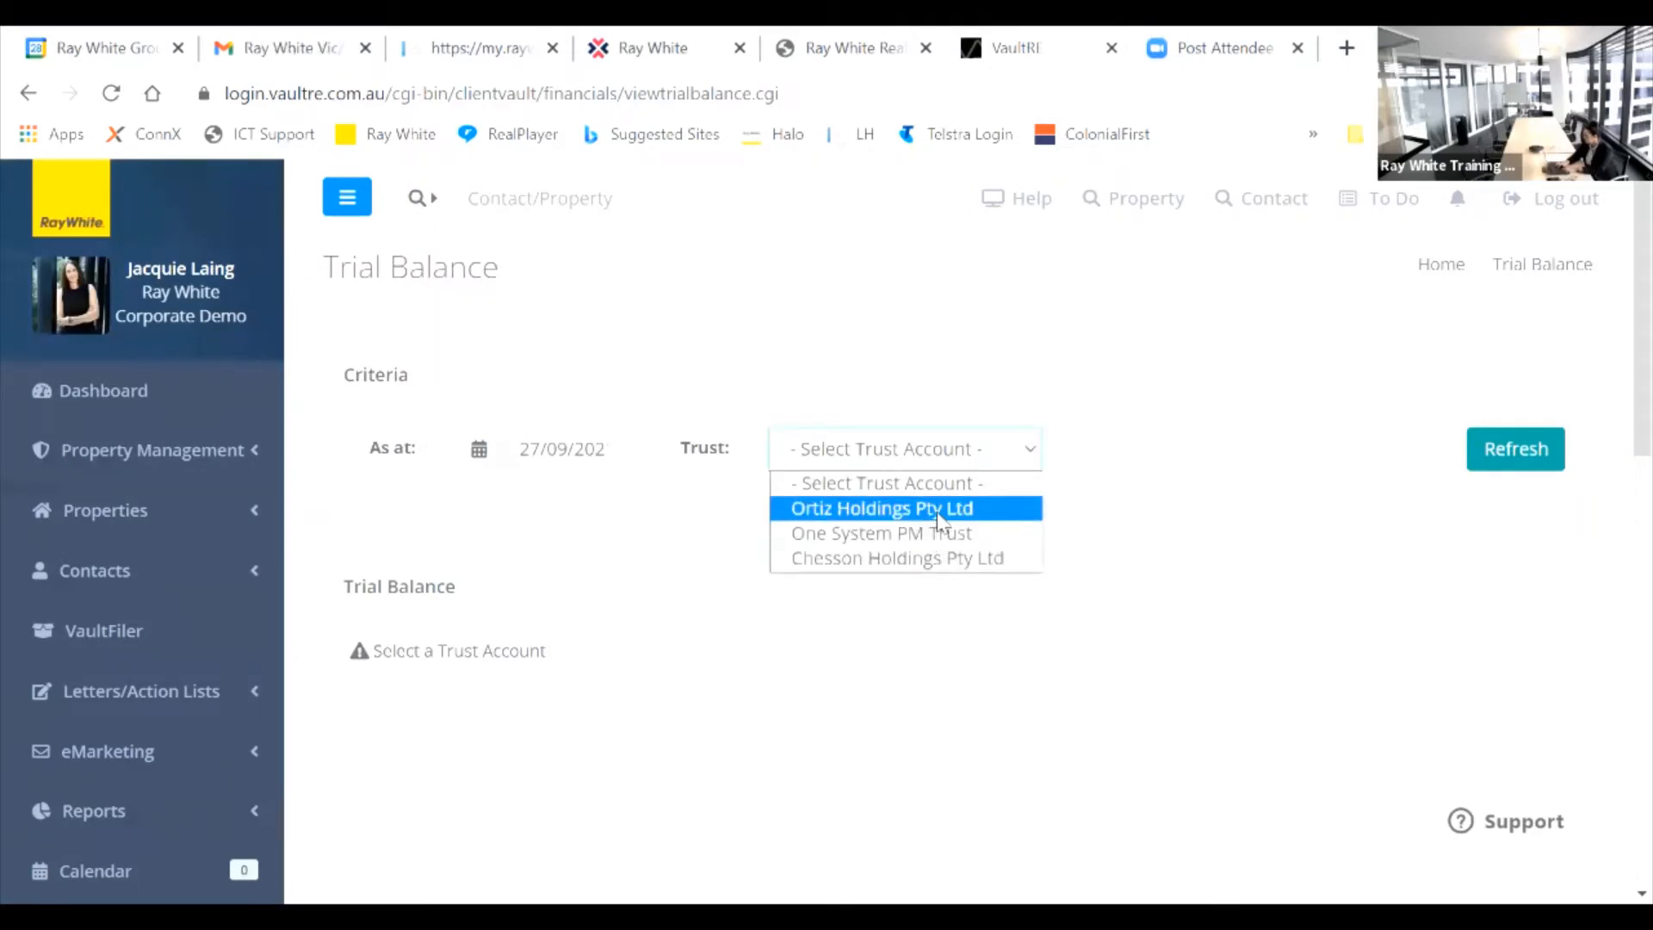
pyautogui.click(939, 514)
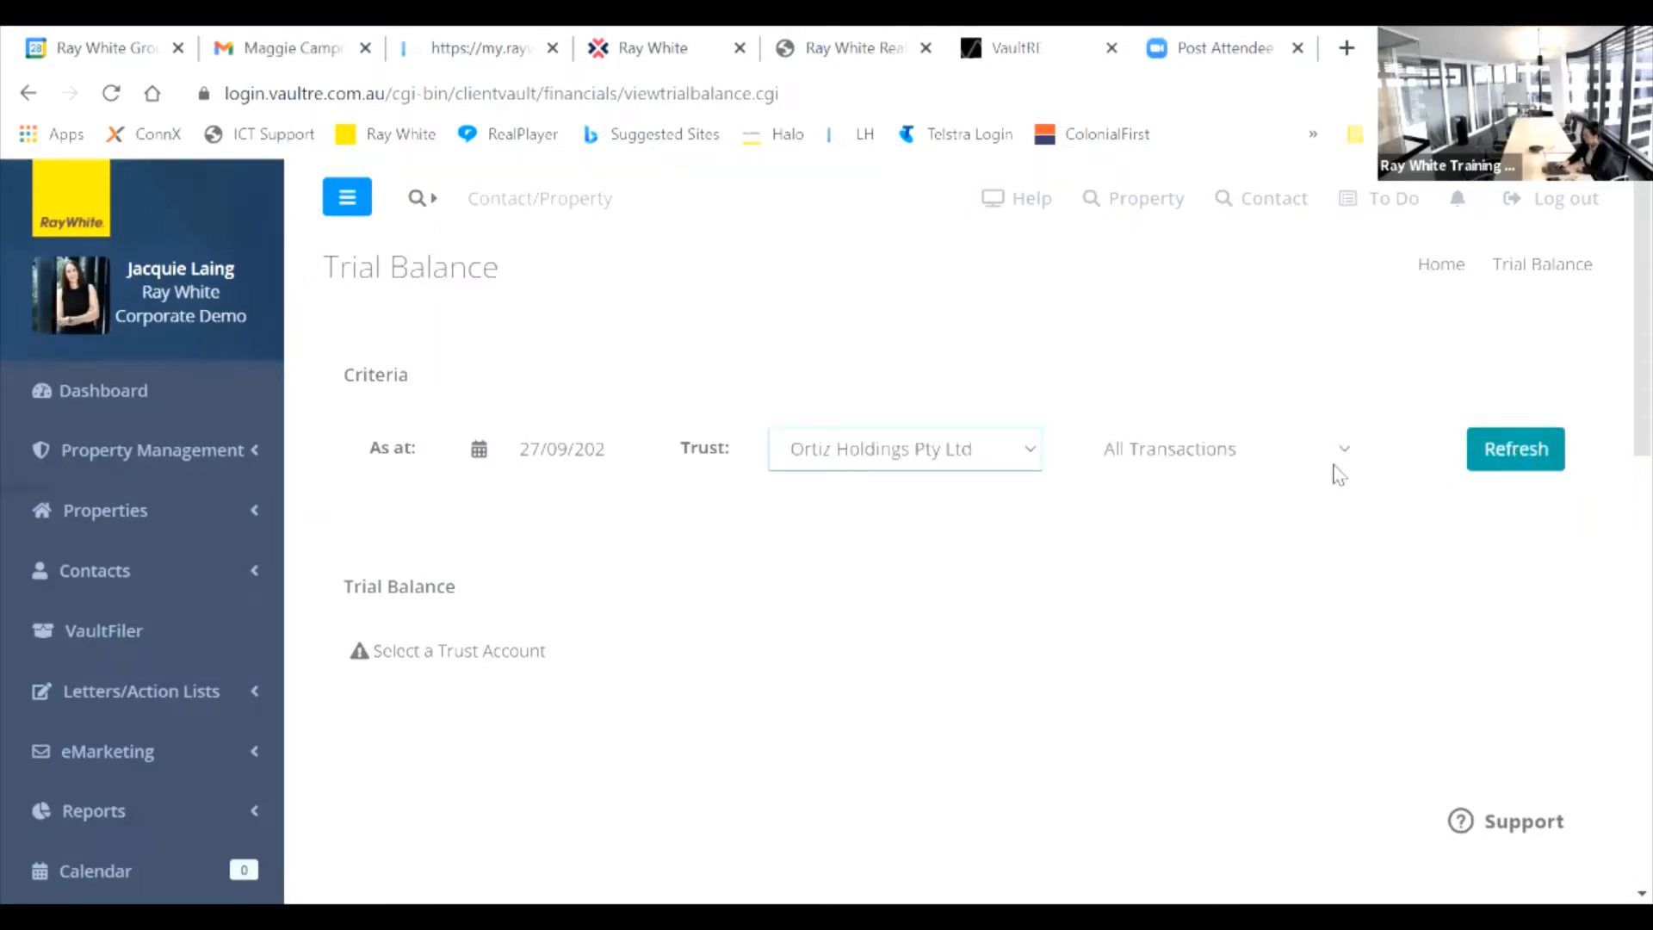
pyautogui.click(1506, 454)
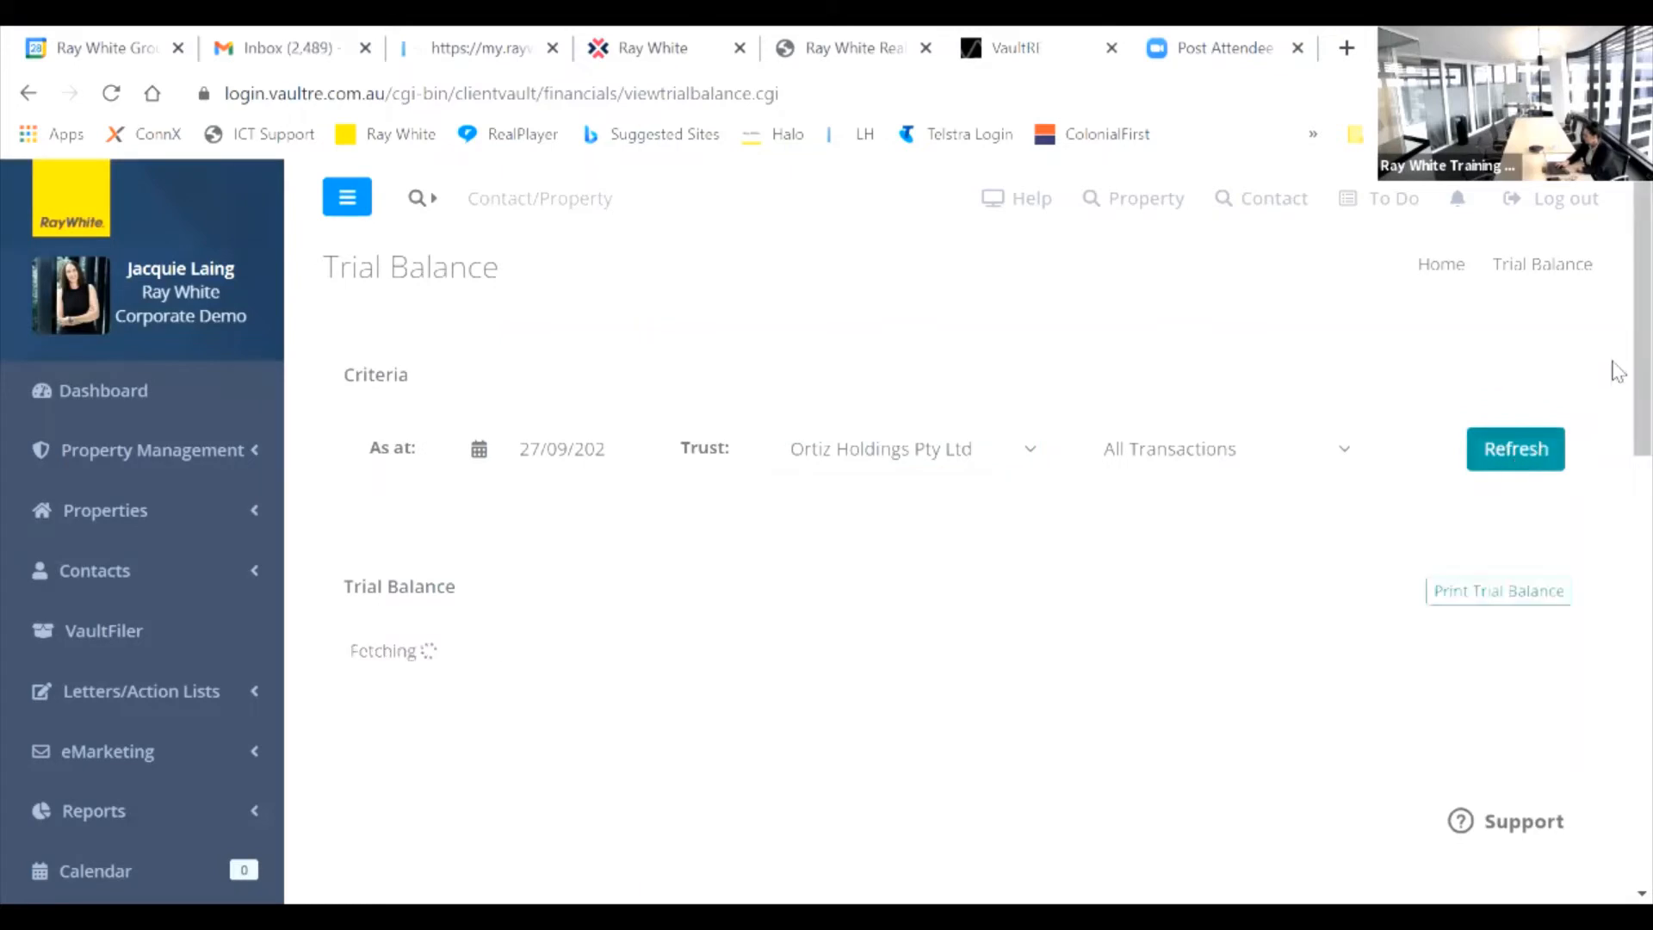
pyautogui.scroll(-3, 1617, 250)
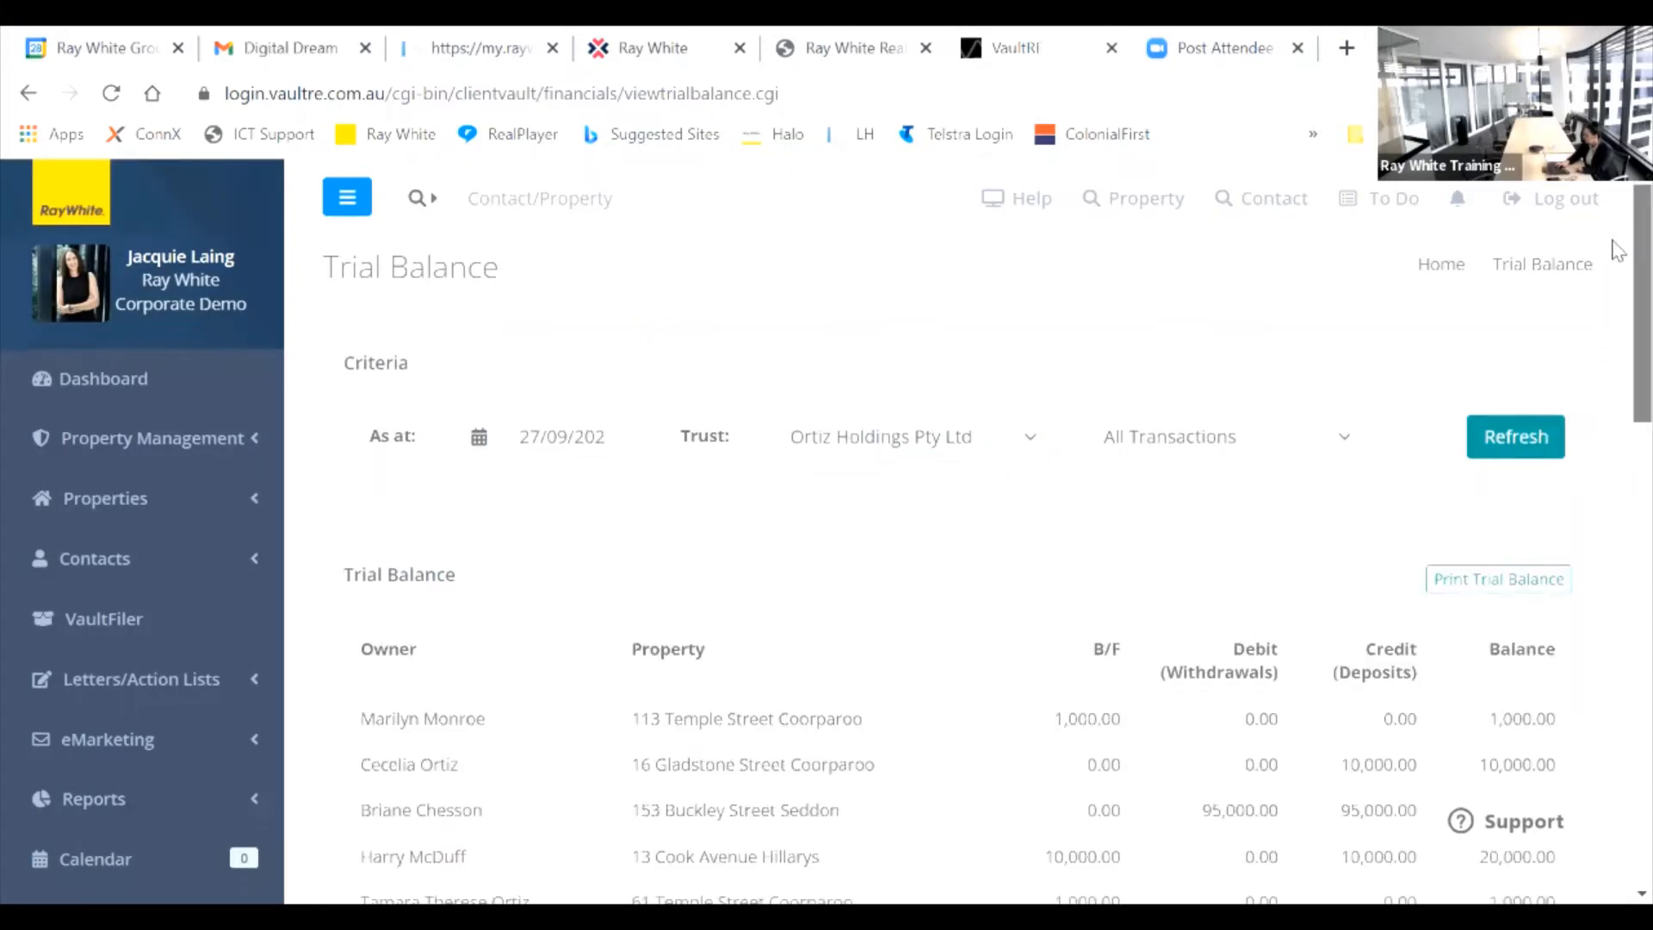
pyautogui.scroll(-1, 1617, 323)
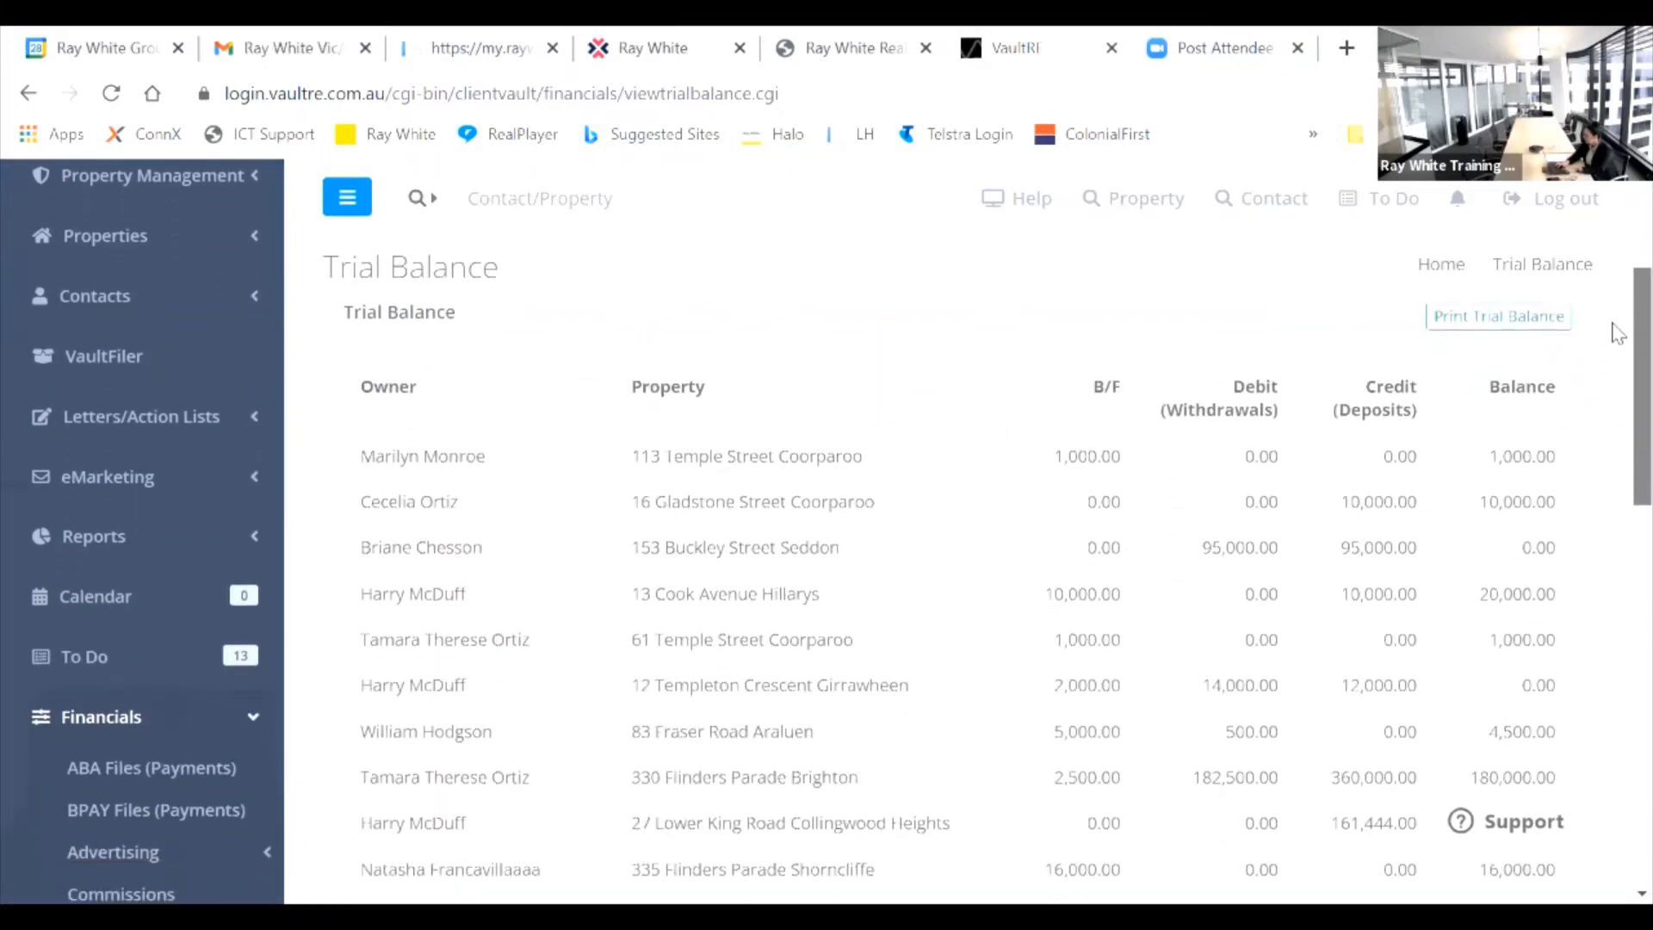
pyautogui.scroll(1, 1615, 327)
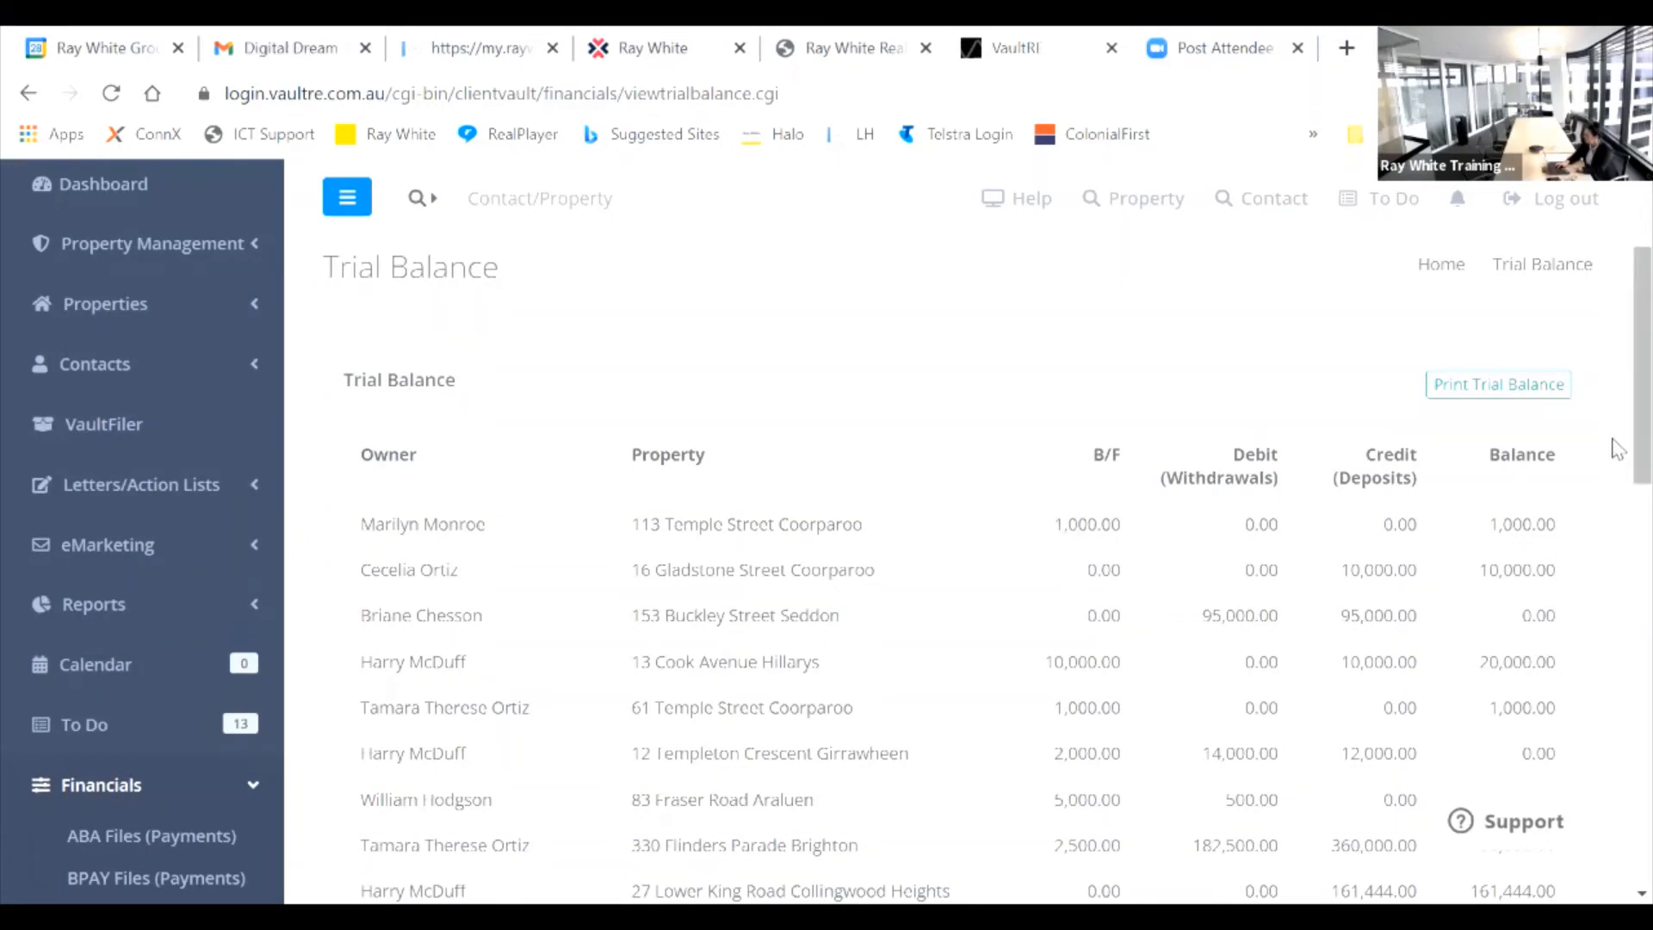
pyautogui.scroll(2, 1615, 388)
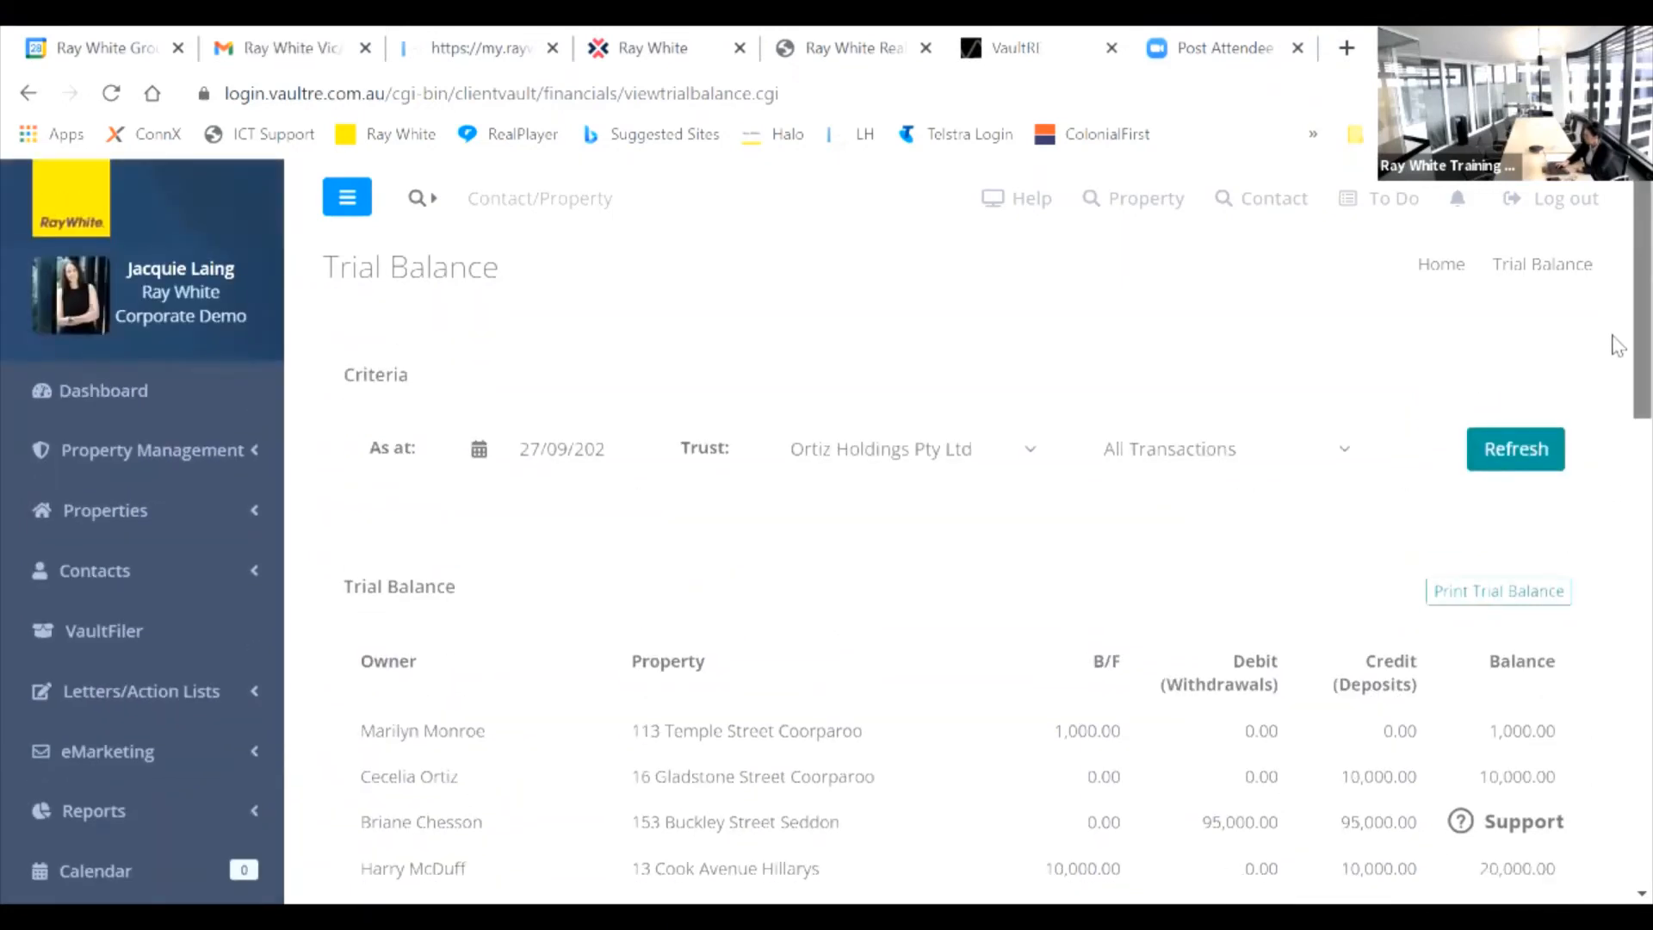
pyautogui.scroll(-1, 1618, 383)
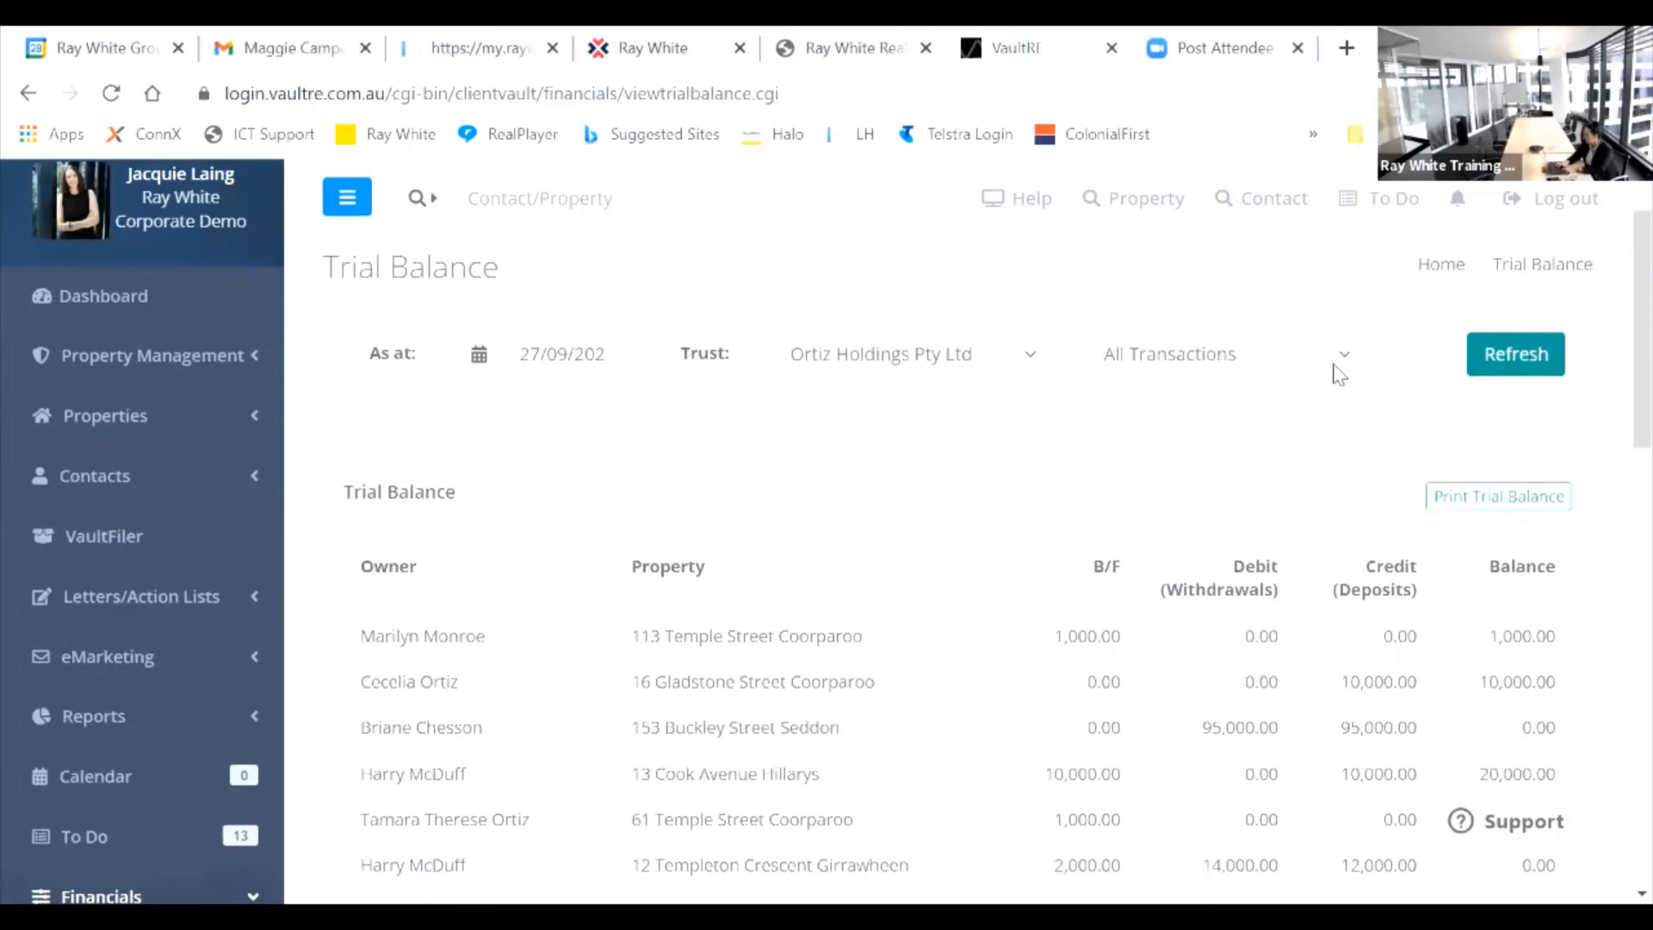
pyautogui.click(1334, 365)
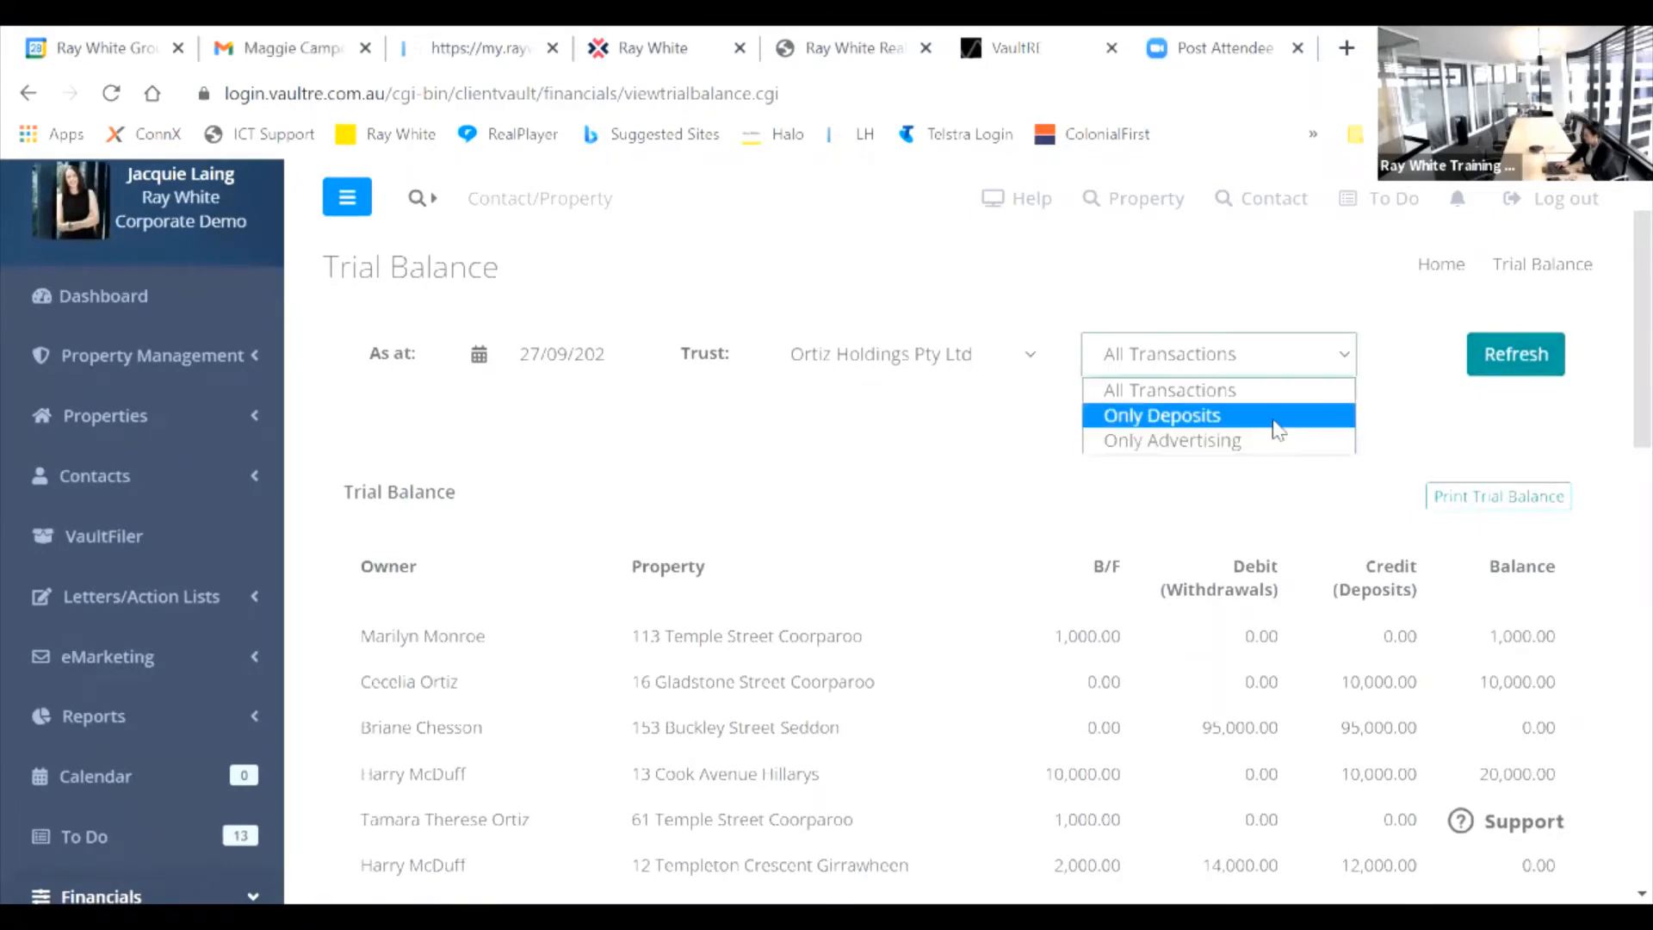
pyautogui.click(1275, 420)
pyautogui.click(1514, 369)
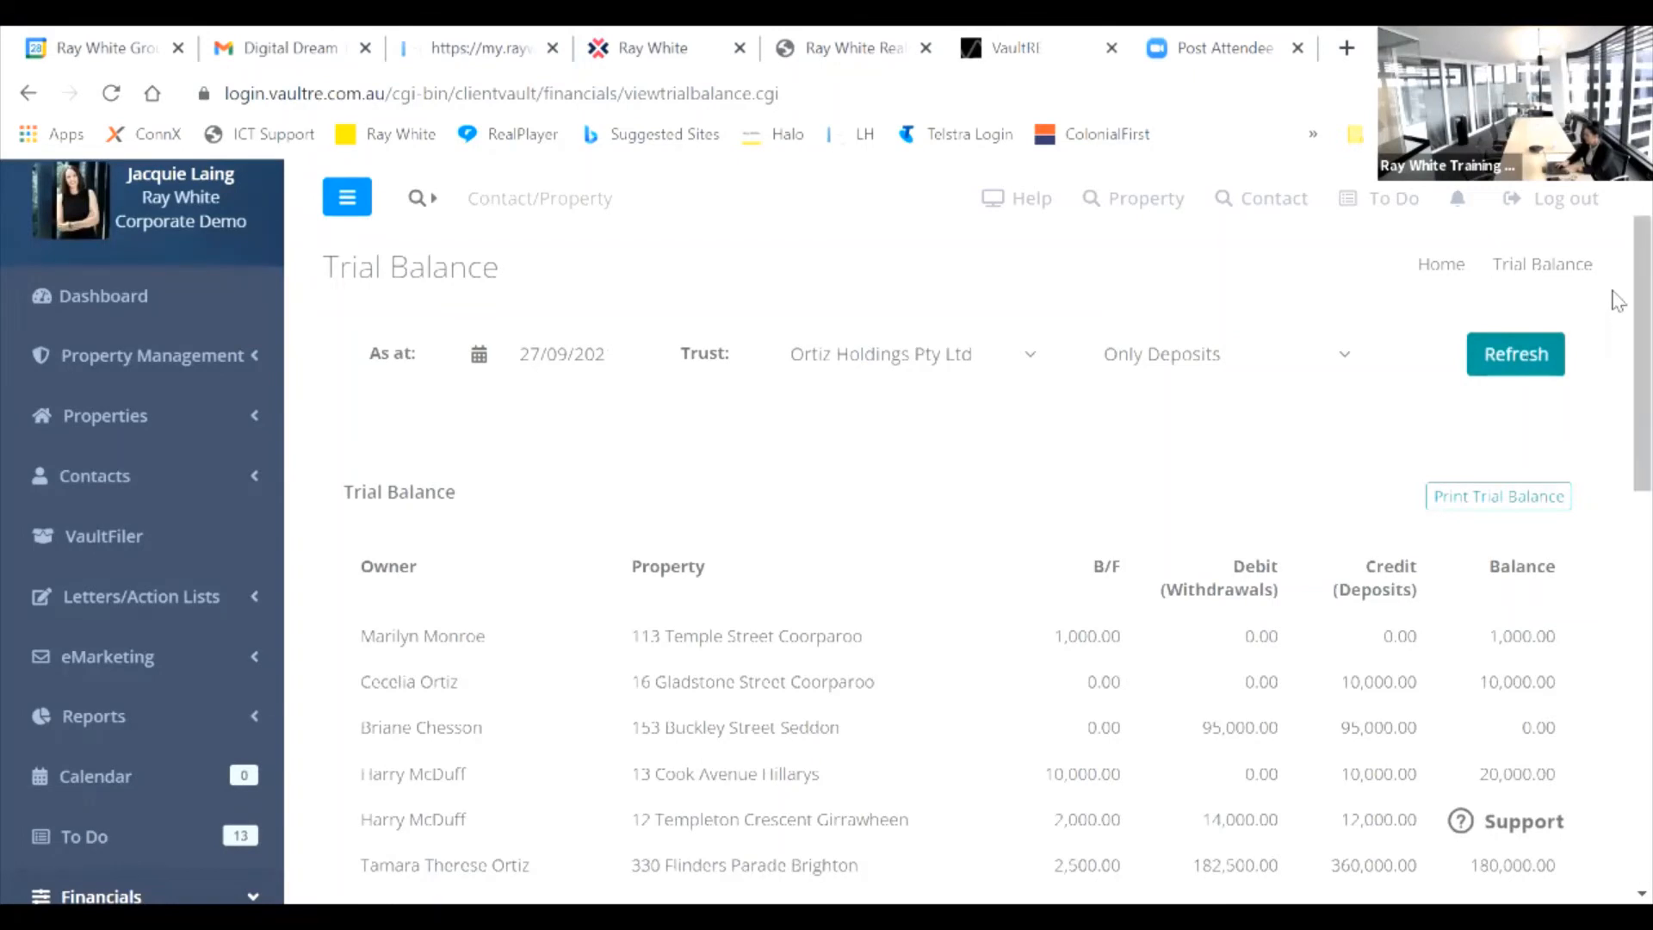
pyautogui.scroll(-3, 1615, 319)
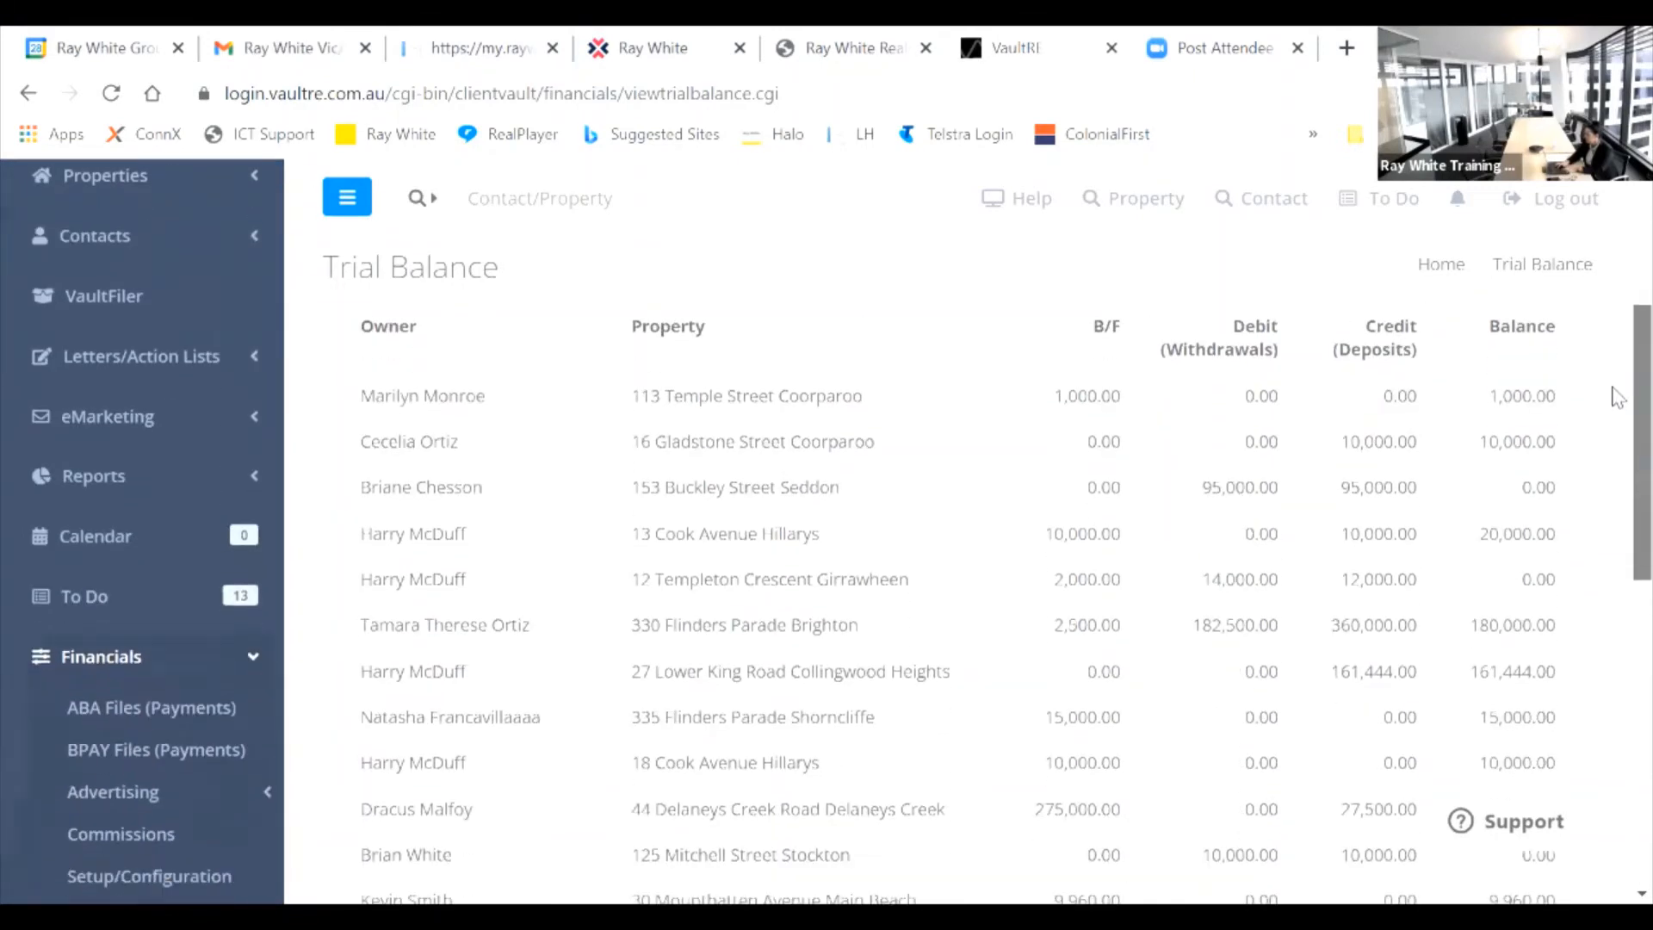
pyautogui.scroll(-5, 1618, 398)
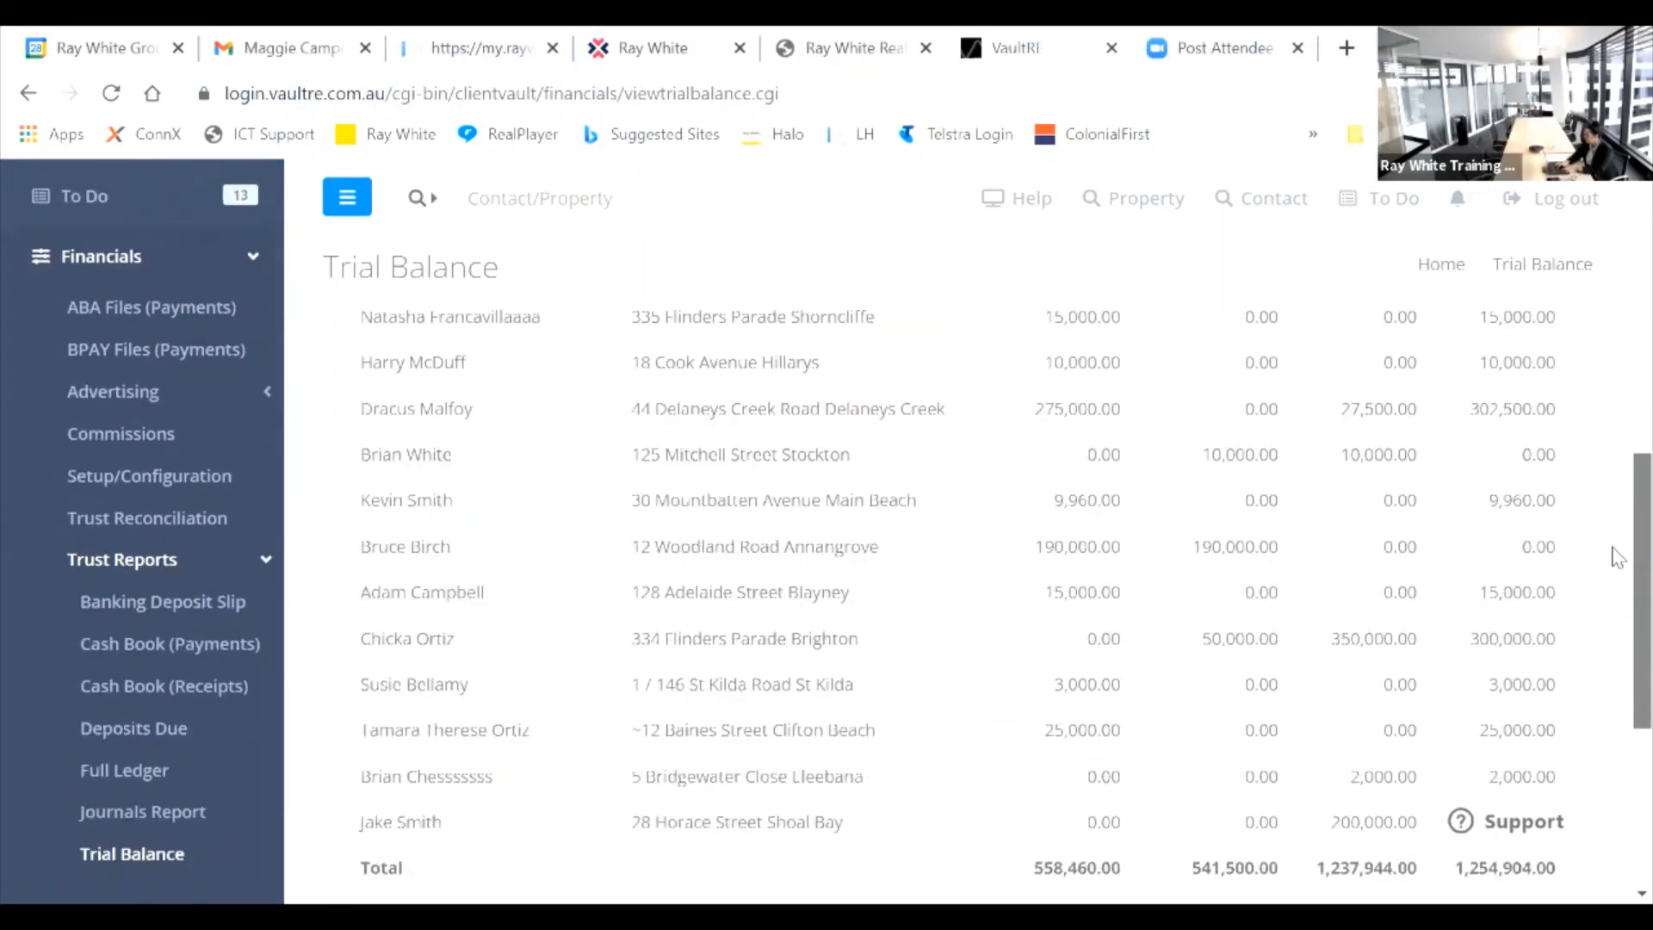
pyautogui.scroll(-2, 1617, 555)
pyautogui.scroll(1, 1617, 558)
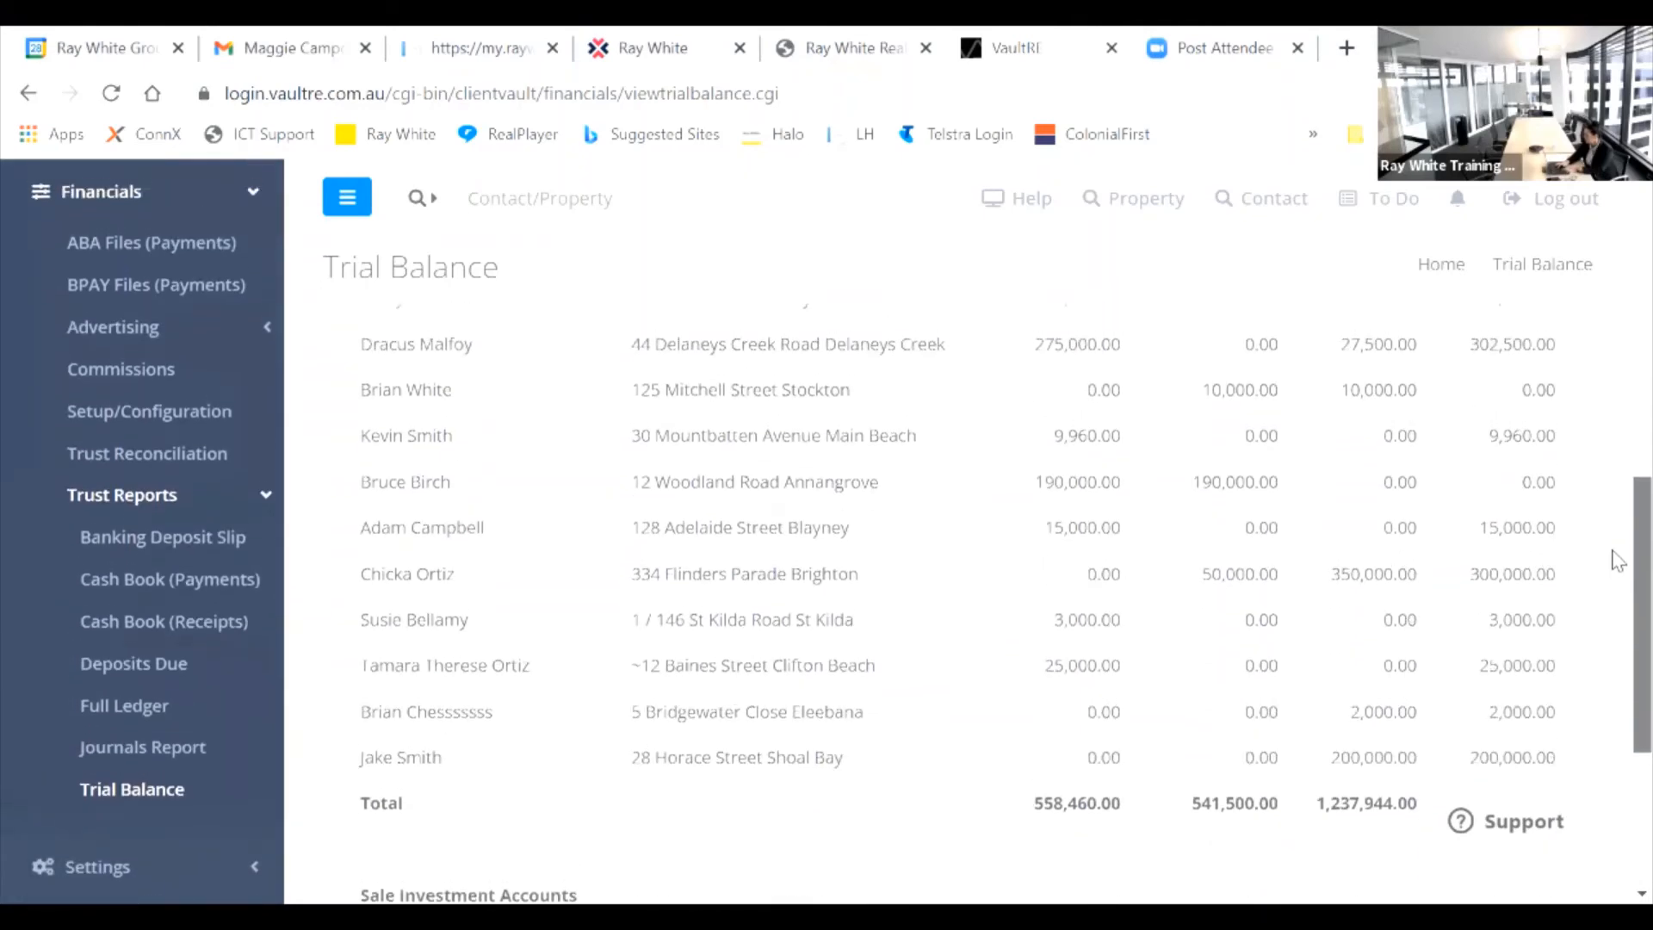
pyautogui.scroll(2, 1617, 555)
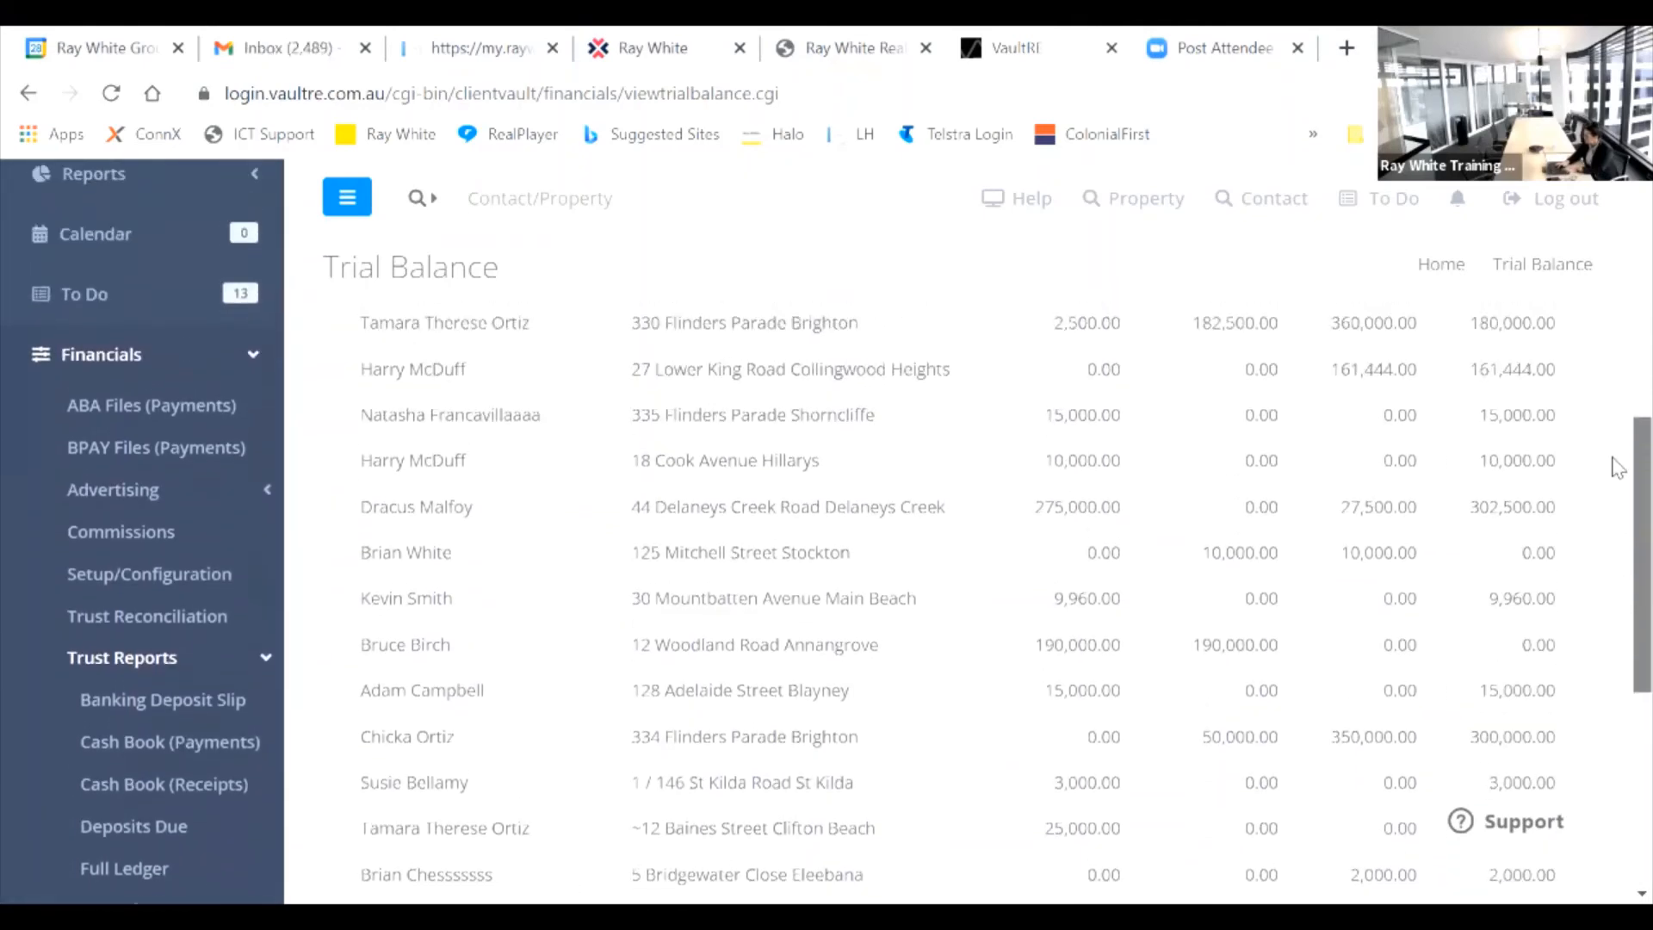
pyautogui.scroll(7, 1619, 467)
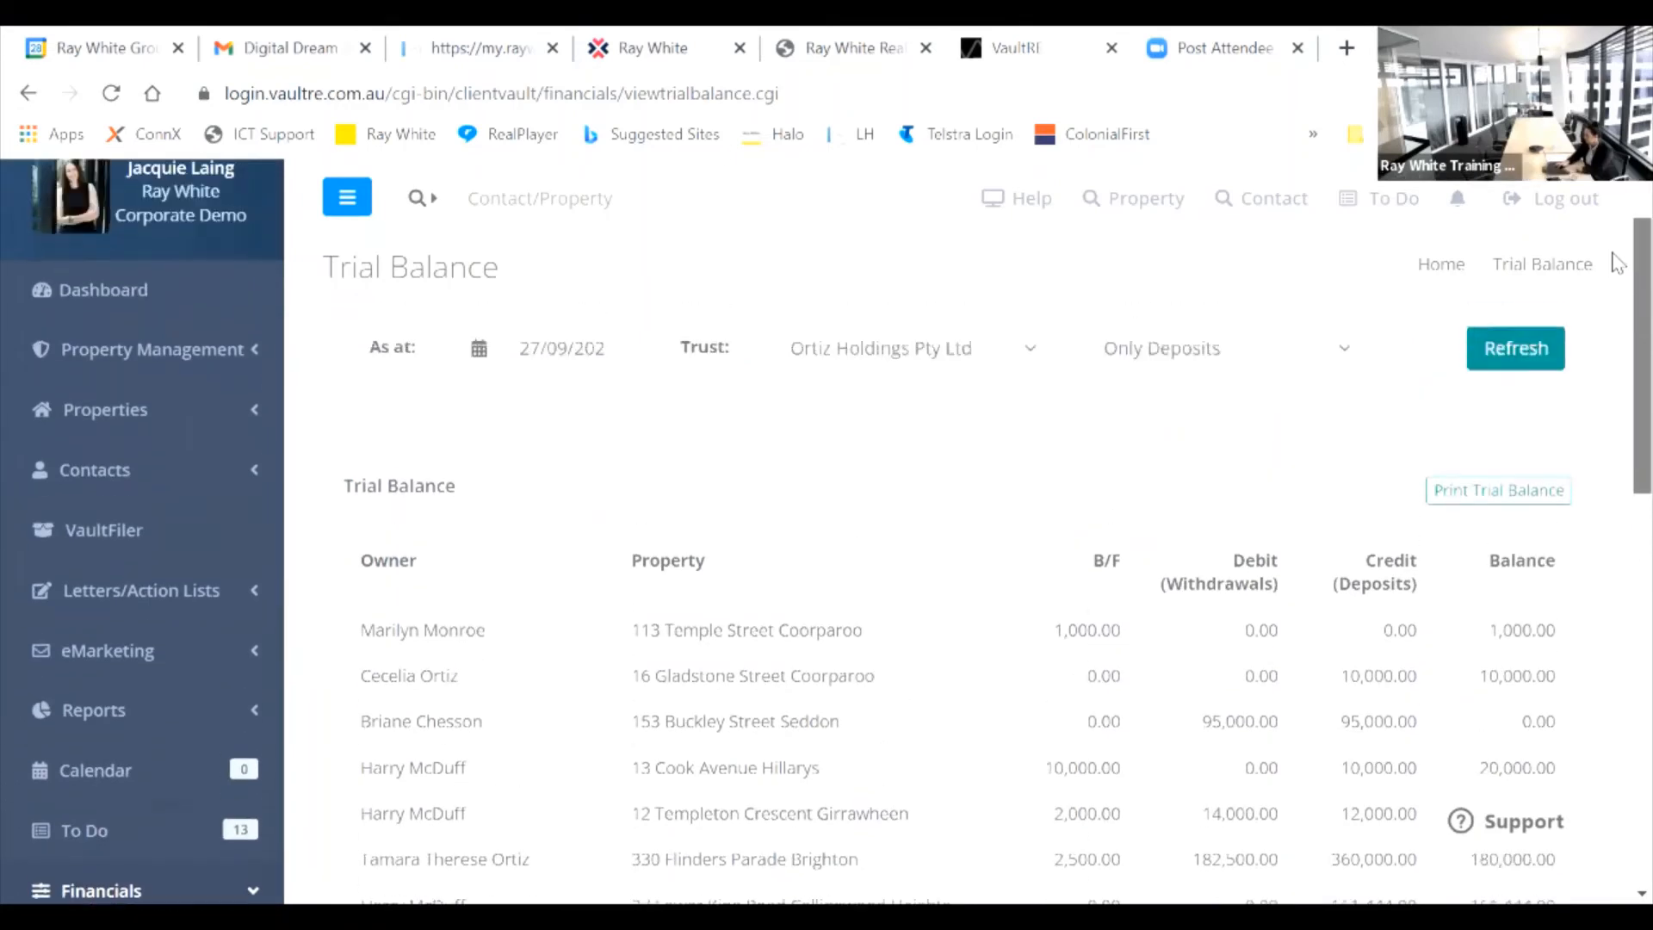
# Step: Switch the trial balance filter from Only Deposits to Only Advertising and refresh
pyautogui.scroll(1, 1617, 263)
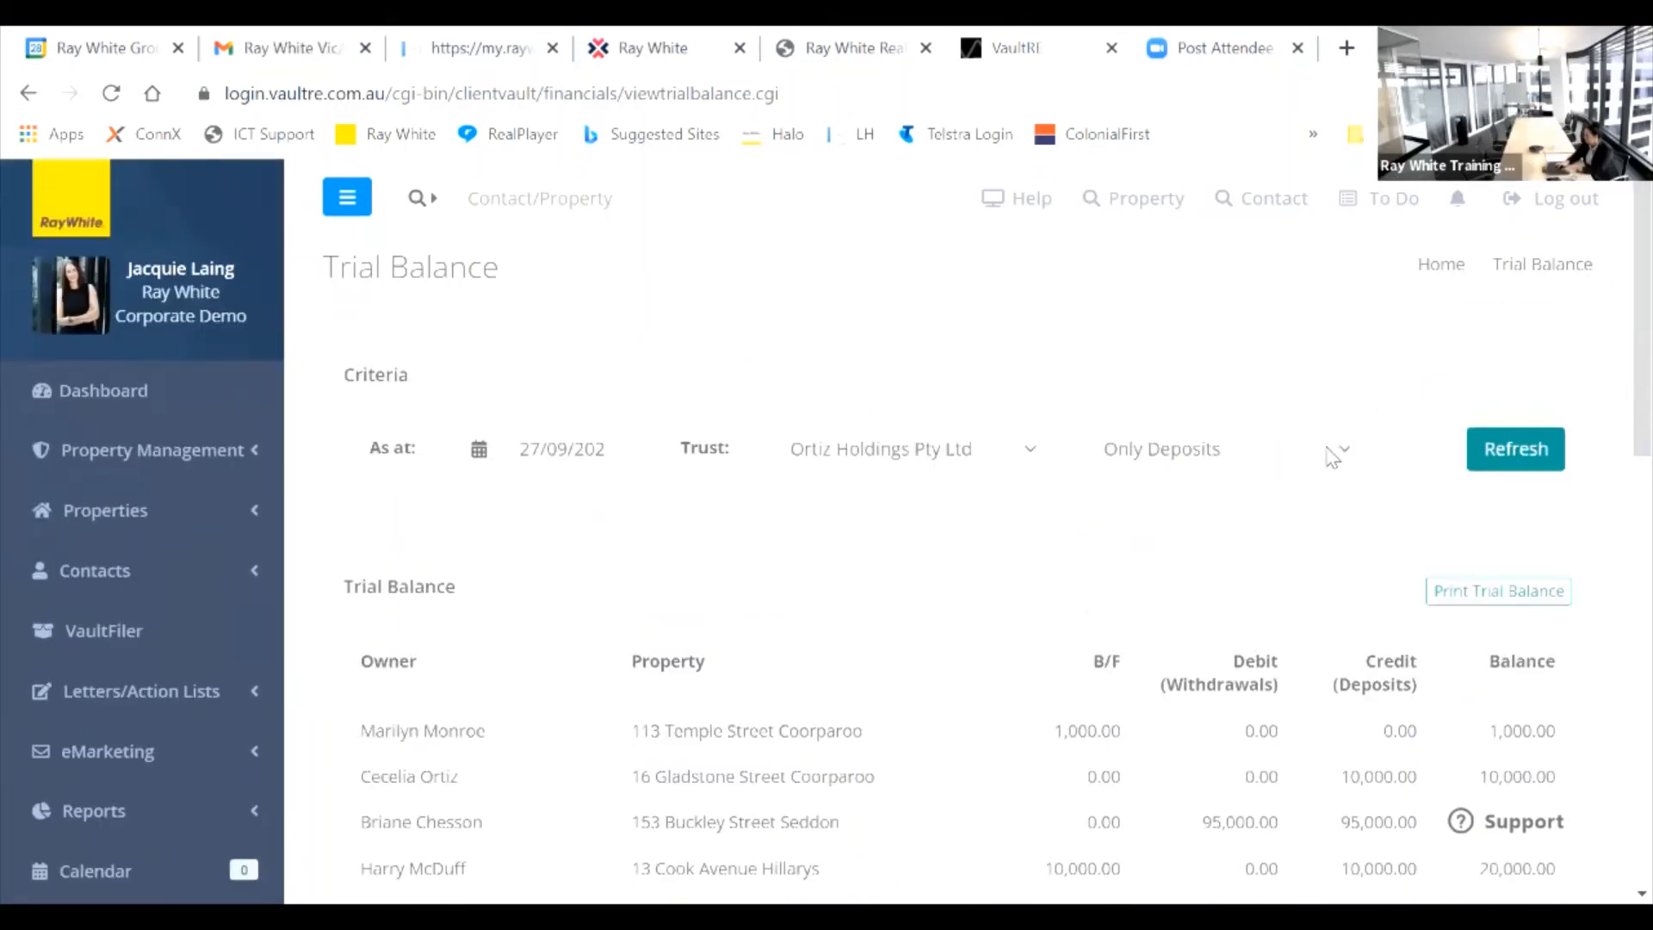
pyautogui.click(1287, 455)
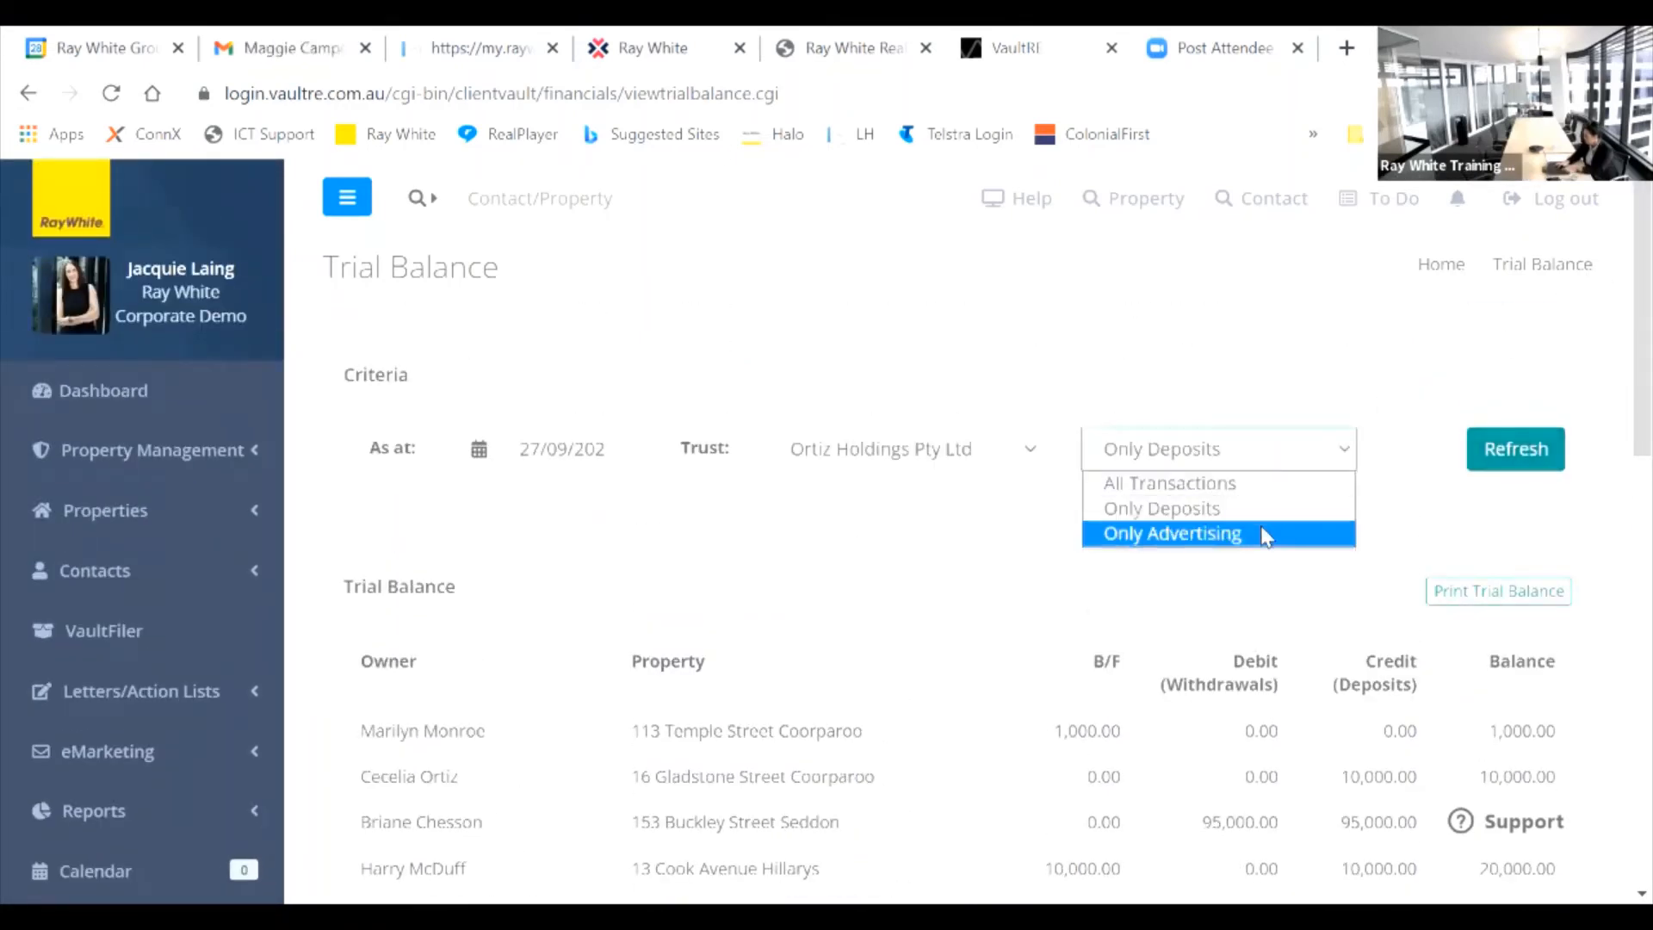
pyautogui.click(1265, 535)
pyautogui.click(1525, 459)
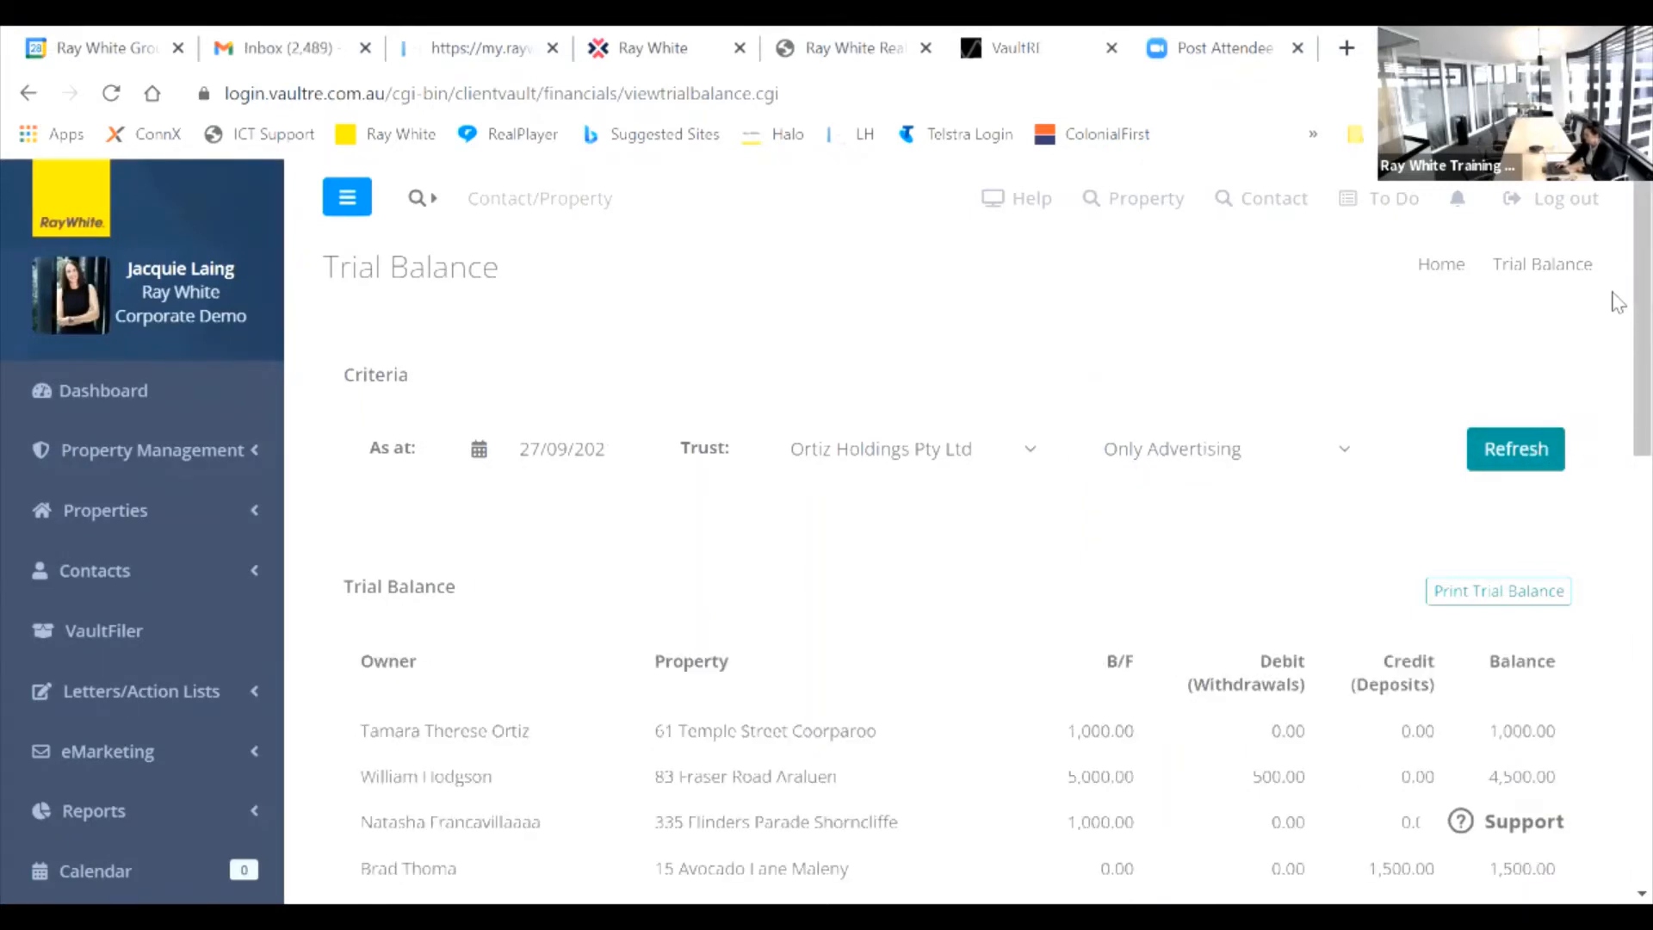
# Step: Scroll through the advertising trial balance by owner and property, totalling 39,090.00
pyautogui.scroll(-4, 1615, 344)
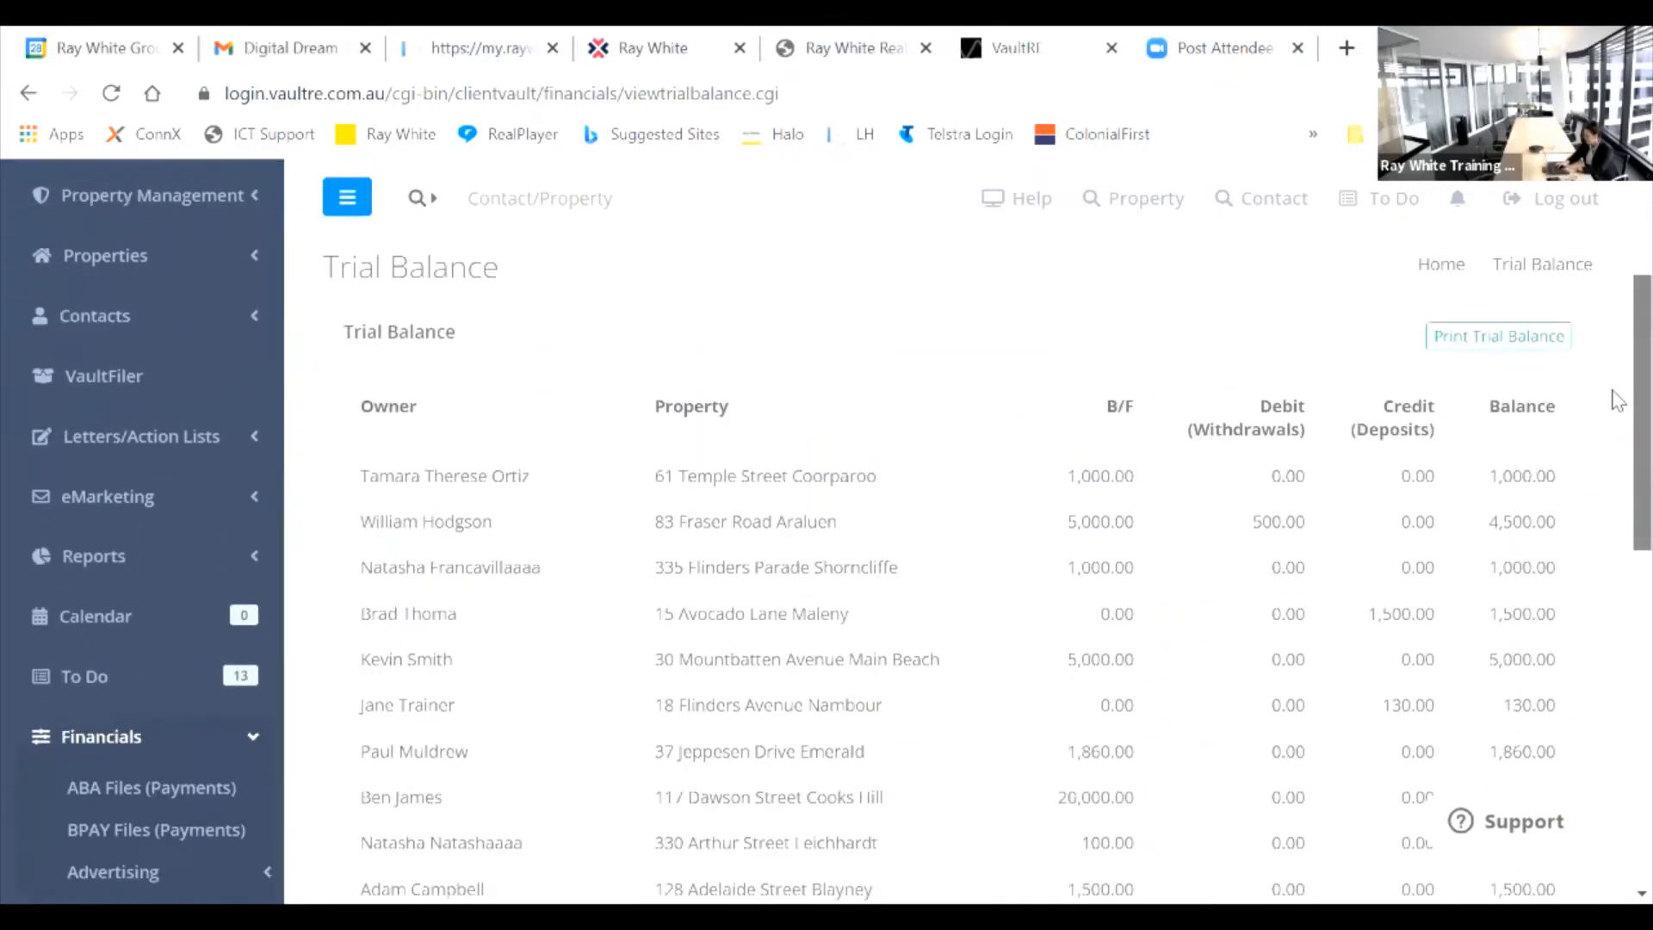
pyautogui.scroll(-1, 1618, 414)
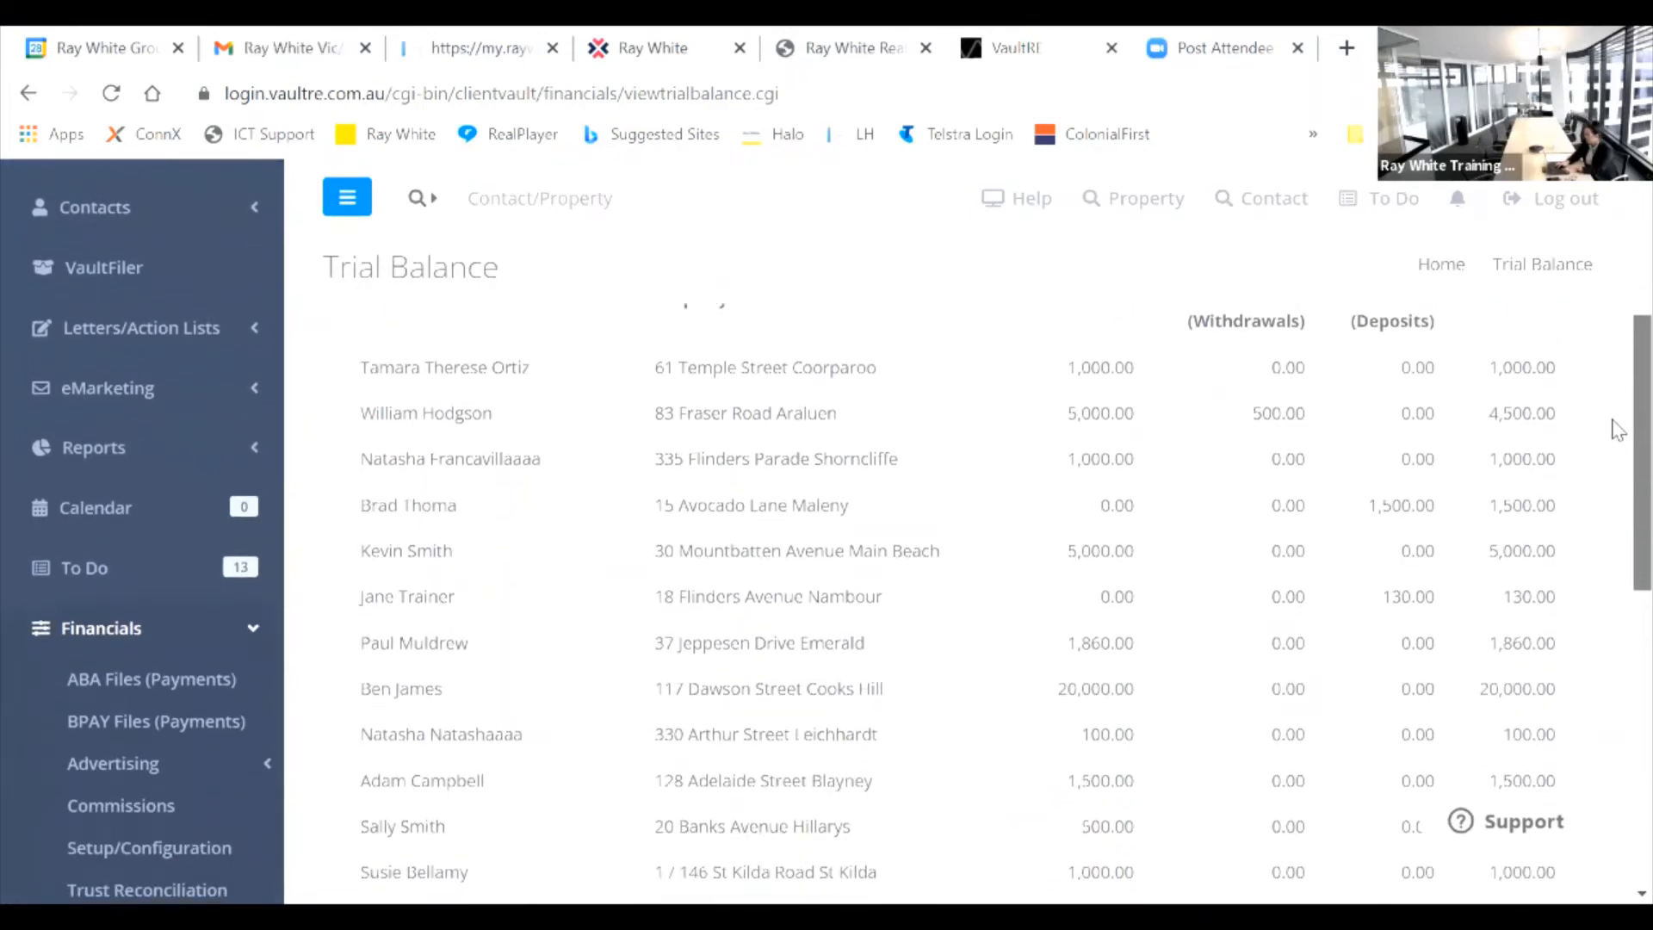
pyautogui.scroll(-2, 1617, 435)
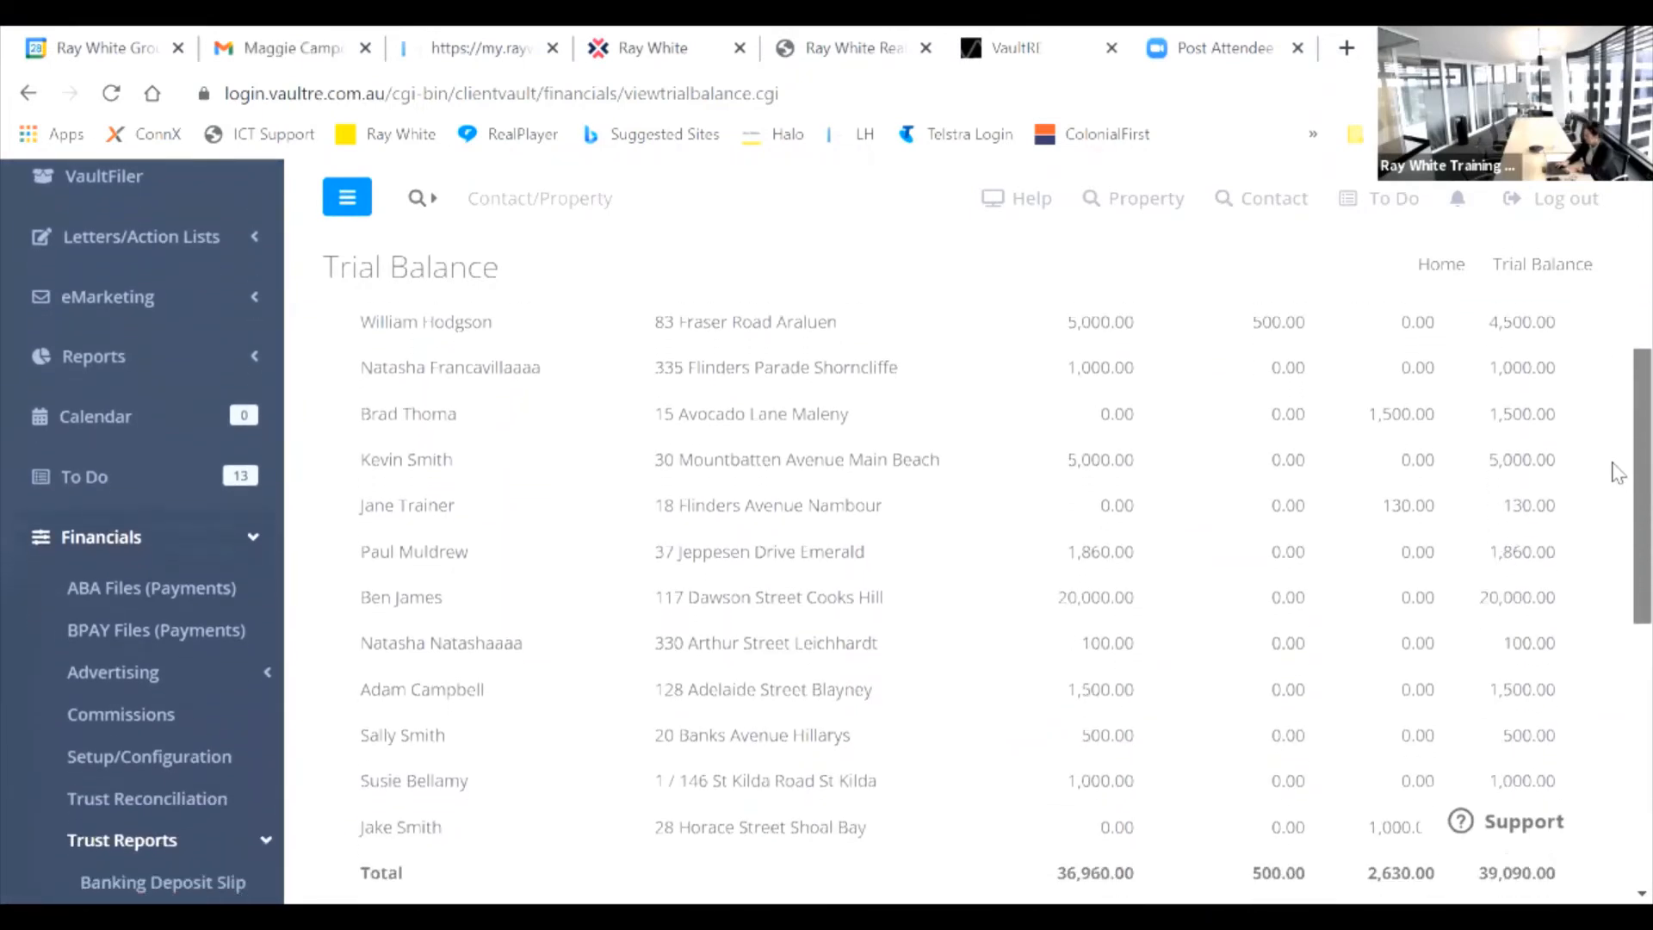
pyautogui.scroll(5, 1617, 482)
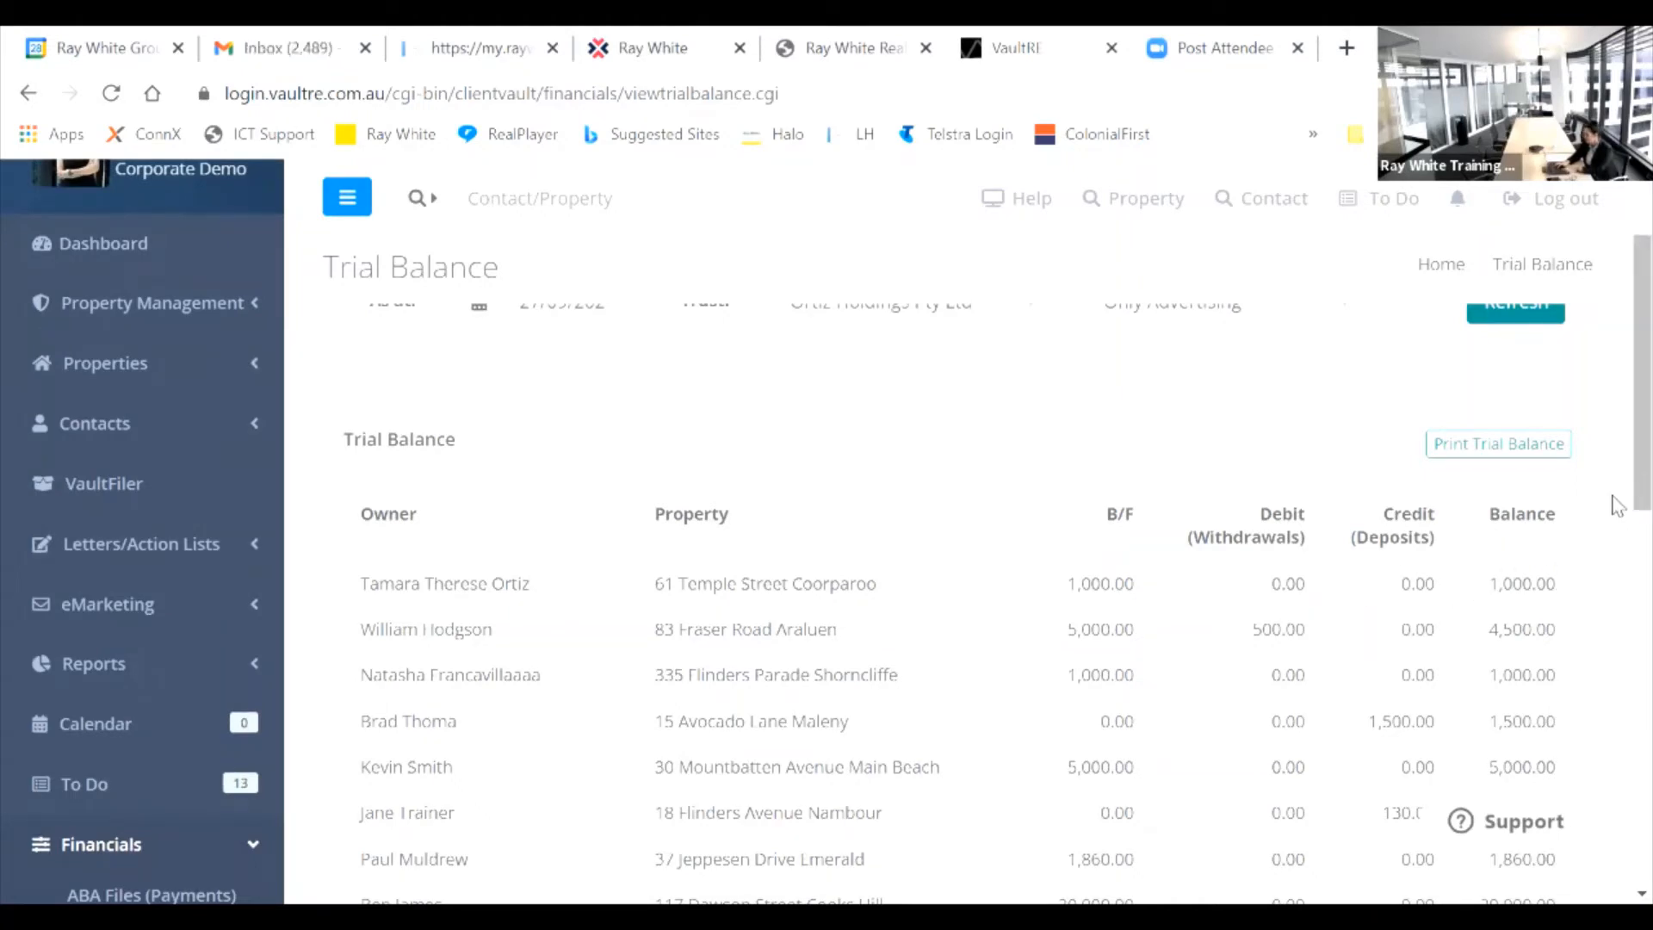
pyautogui.scroll(2, 1610, 482)
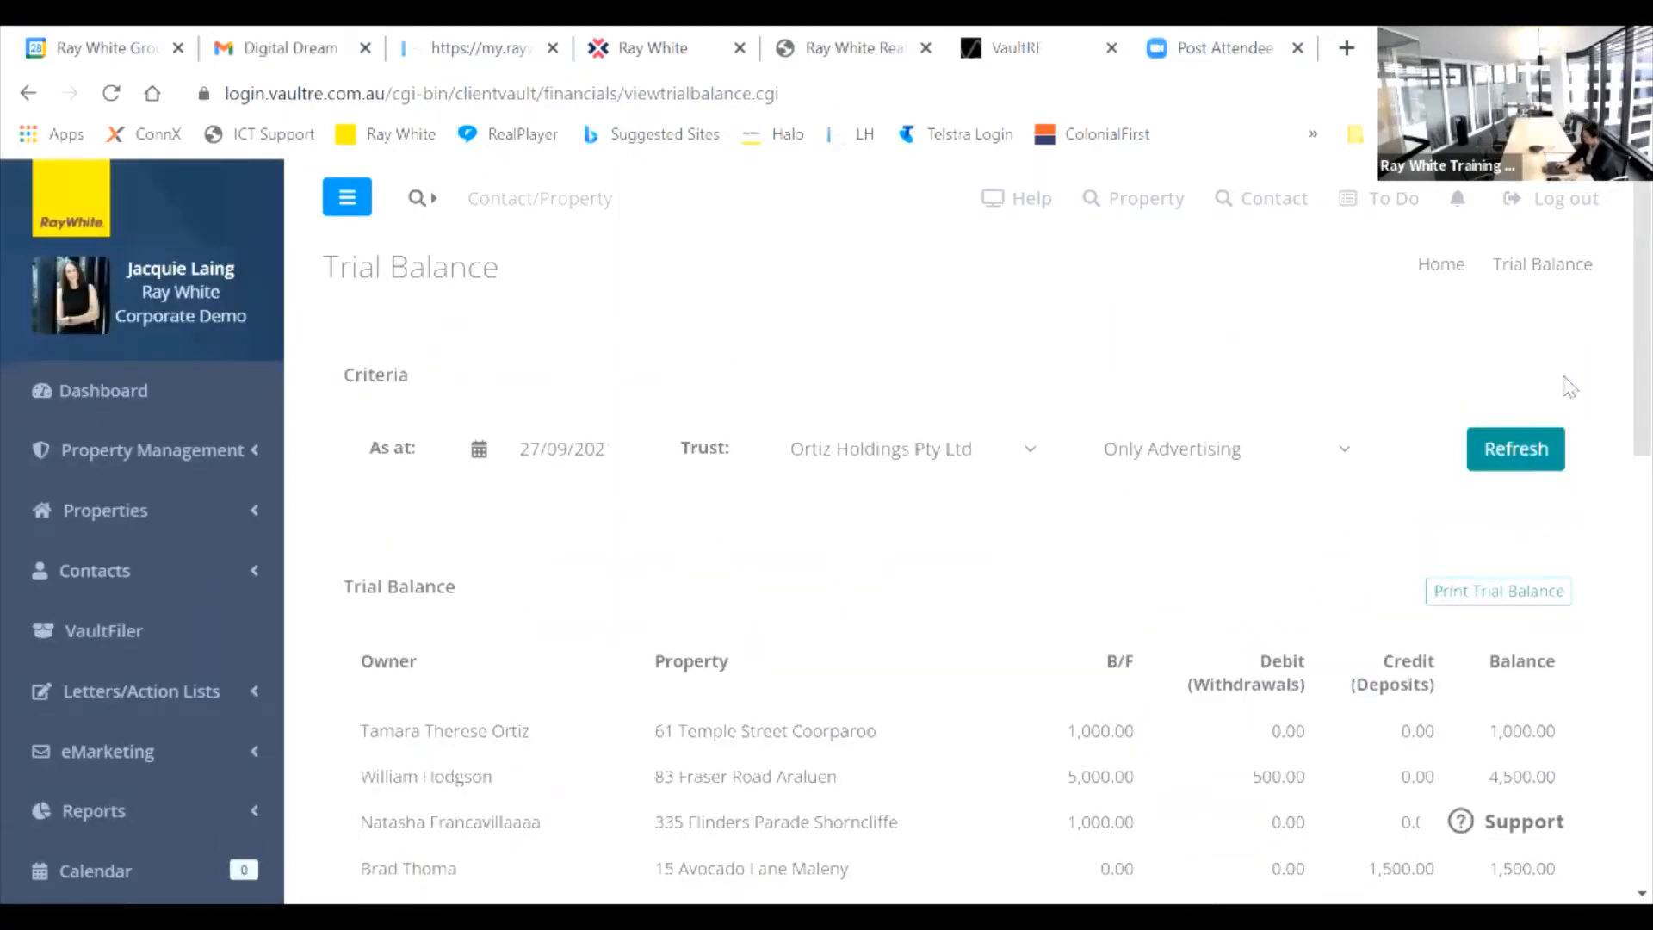
pyautogui.scroll(-5, 1614, 259)
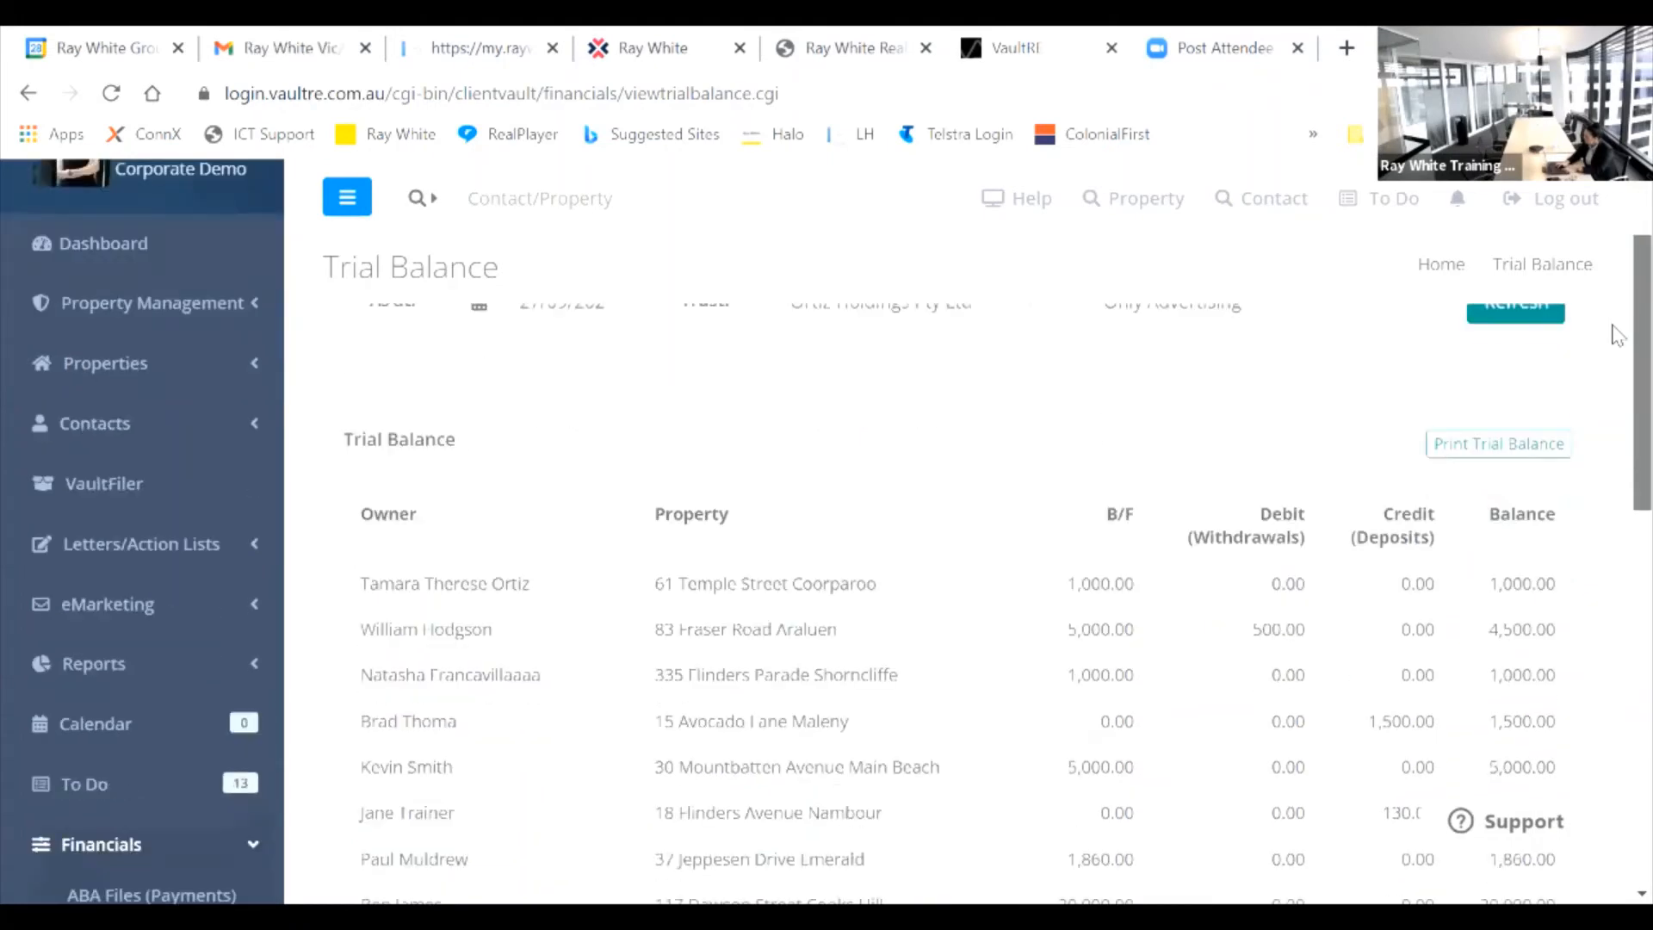
pyautogui.scroll(-6, 1619, 431)
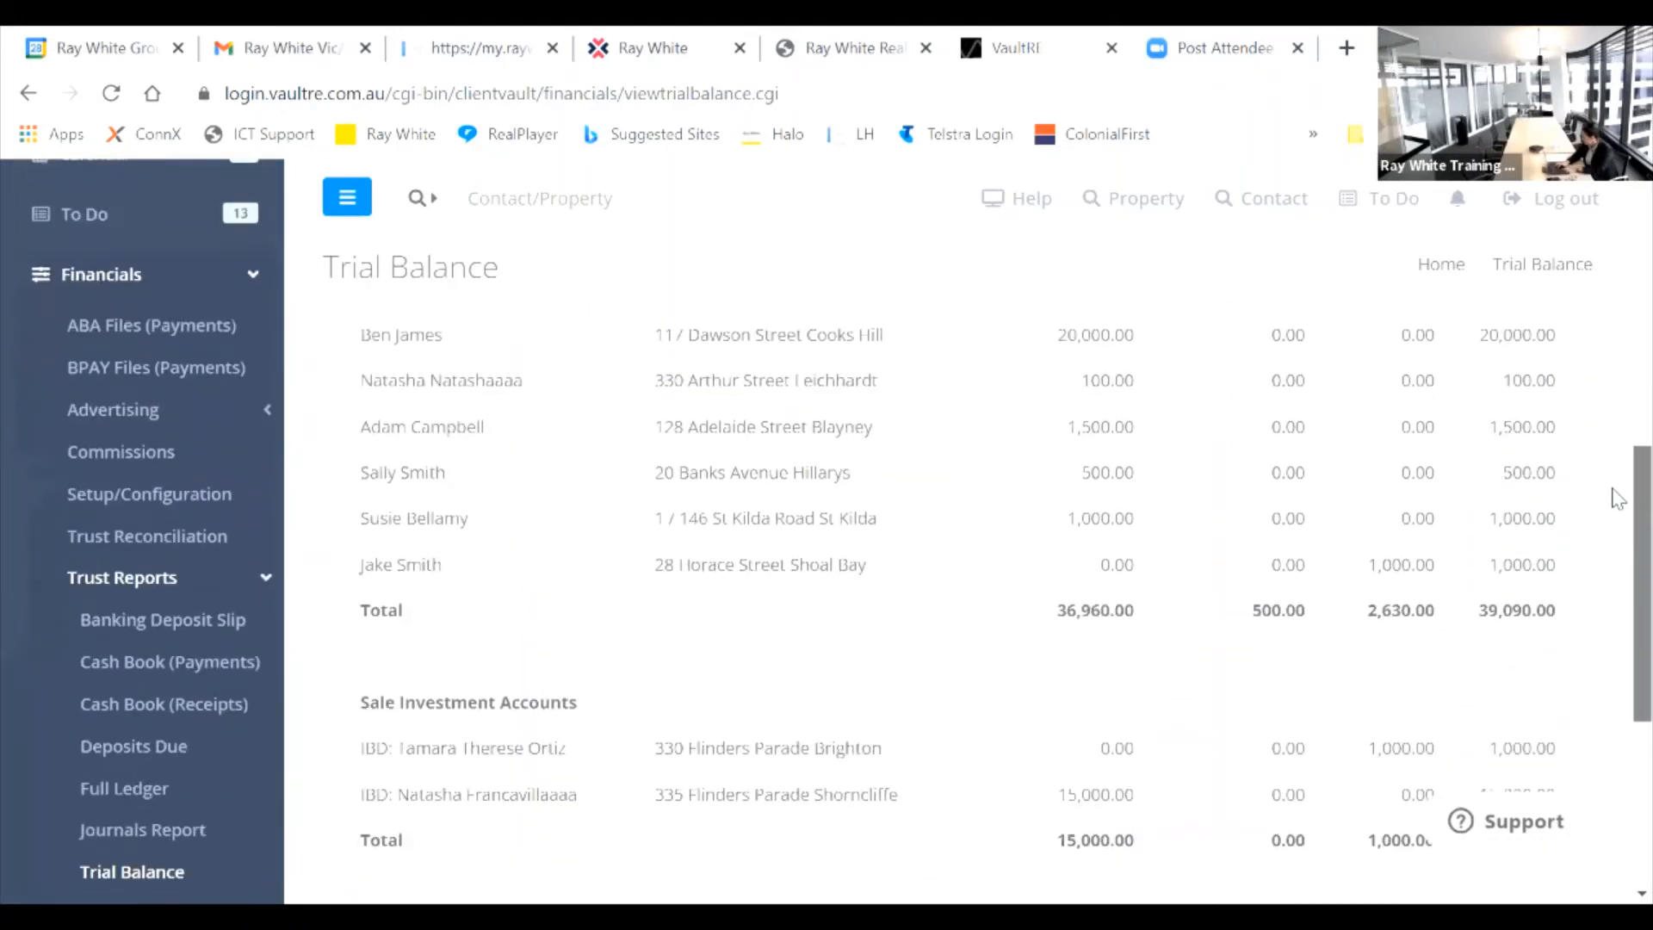
pyautogui.scroll(7, 1623, 465)
pyautogui.scroll(1, 1618, 318)
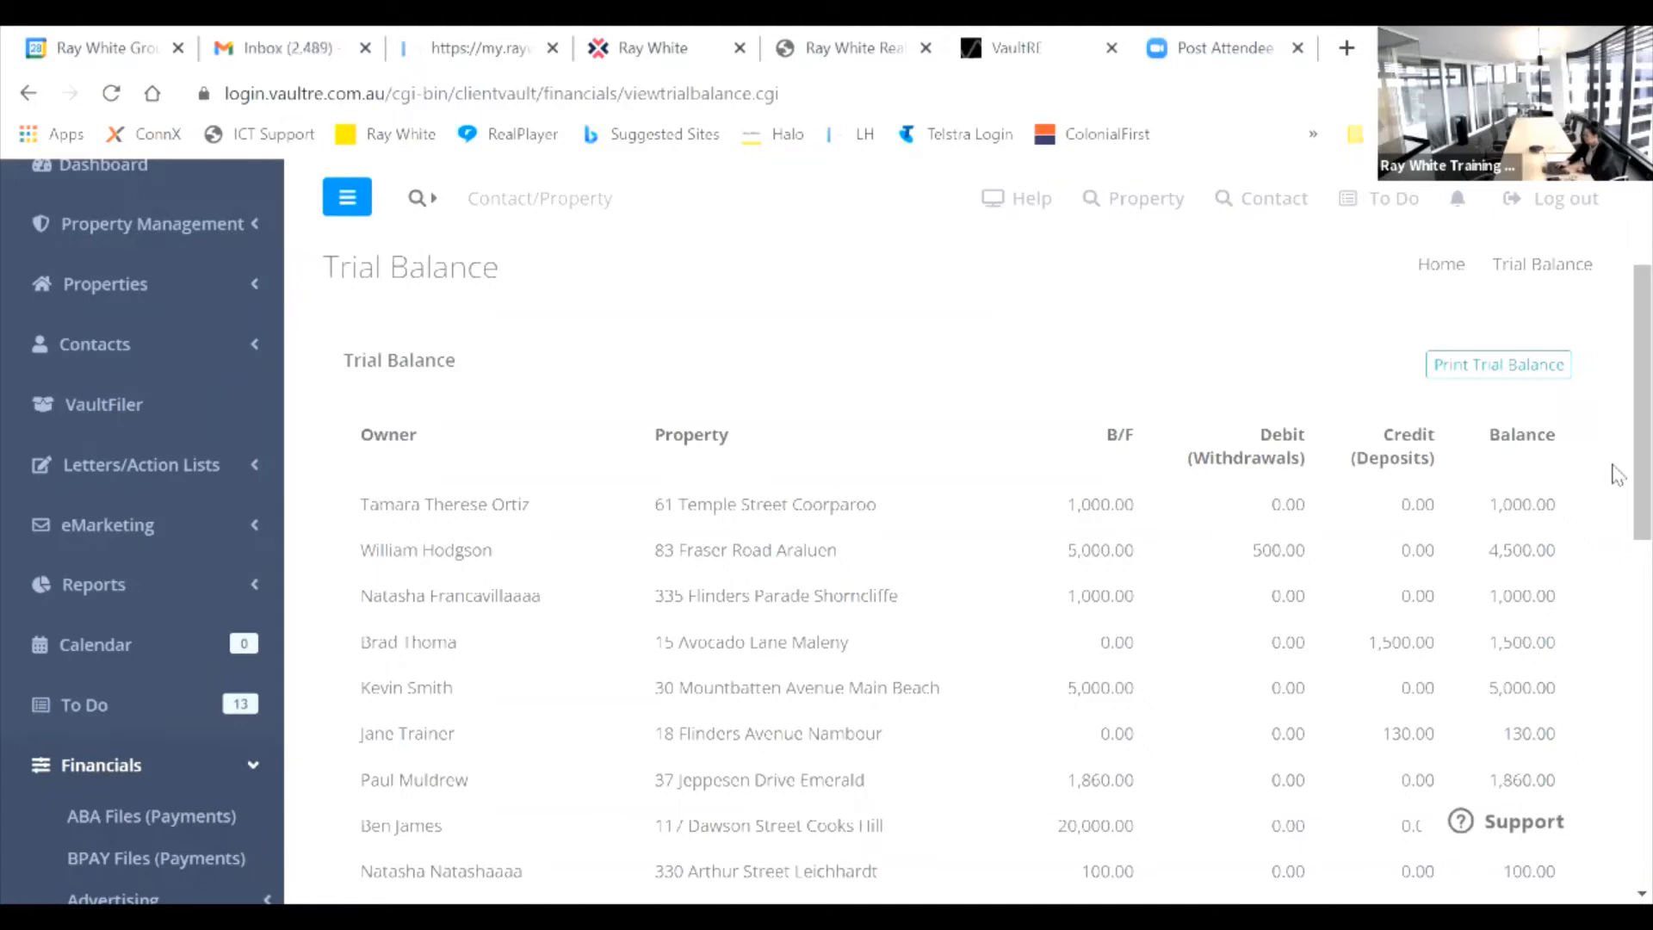
pyautogui.scroll(3, 1618, 476)
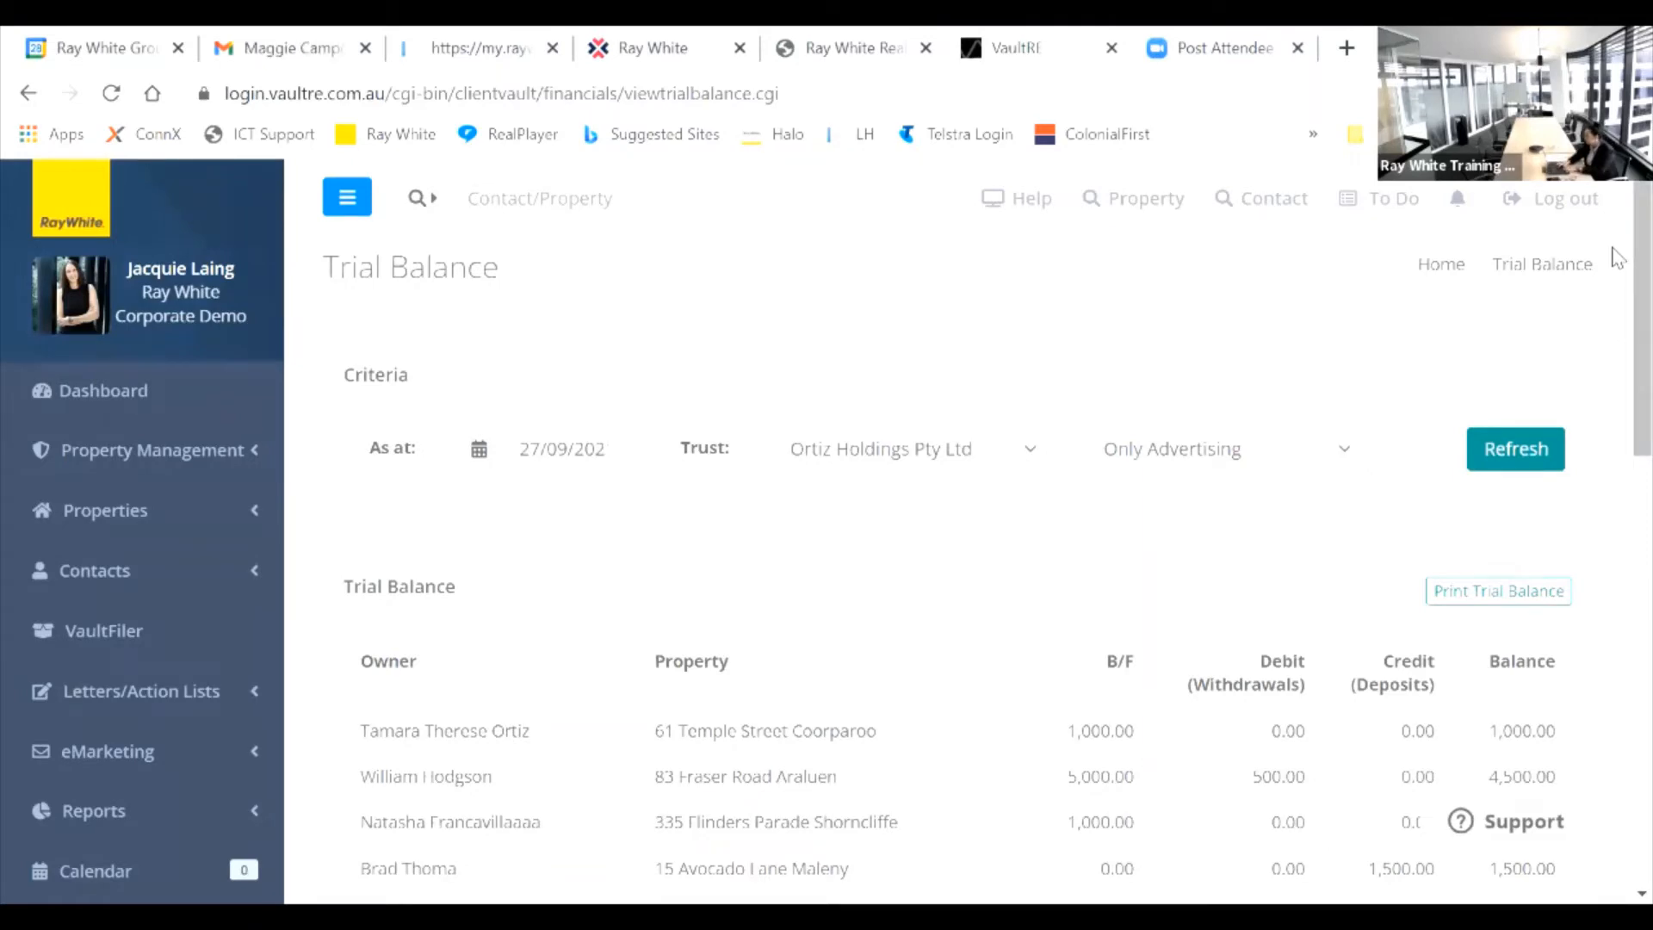
pyautogui.scroll(-2, 1618, 344)
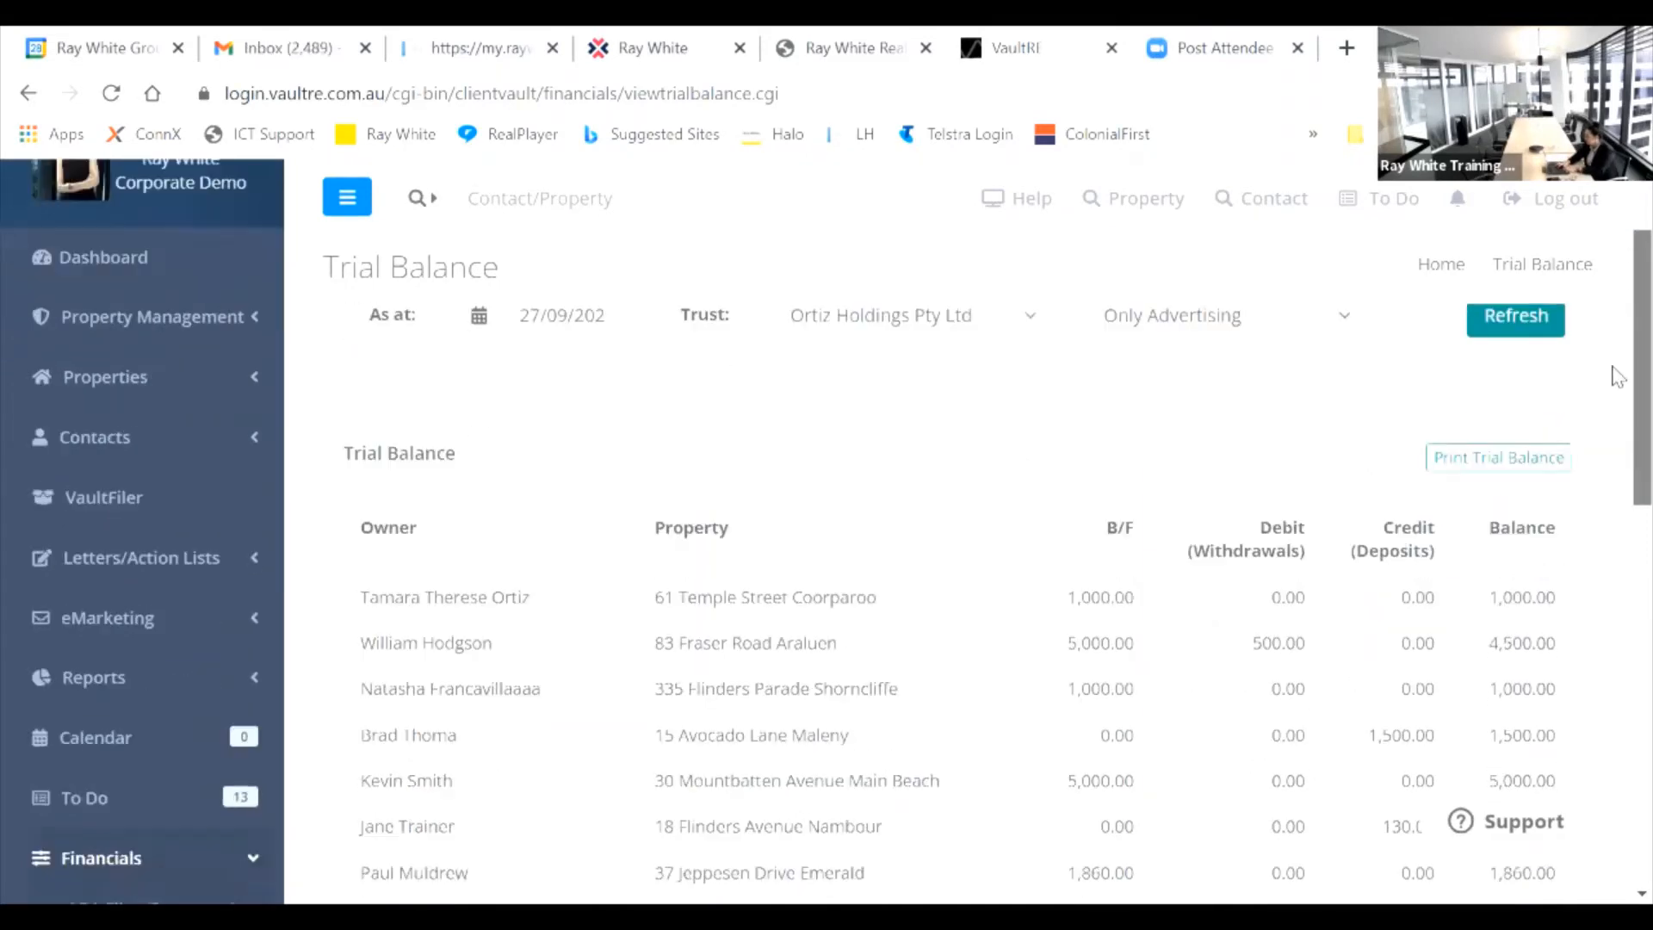
pyautogui.scroll(-6, 1617, 377)
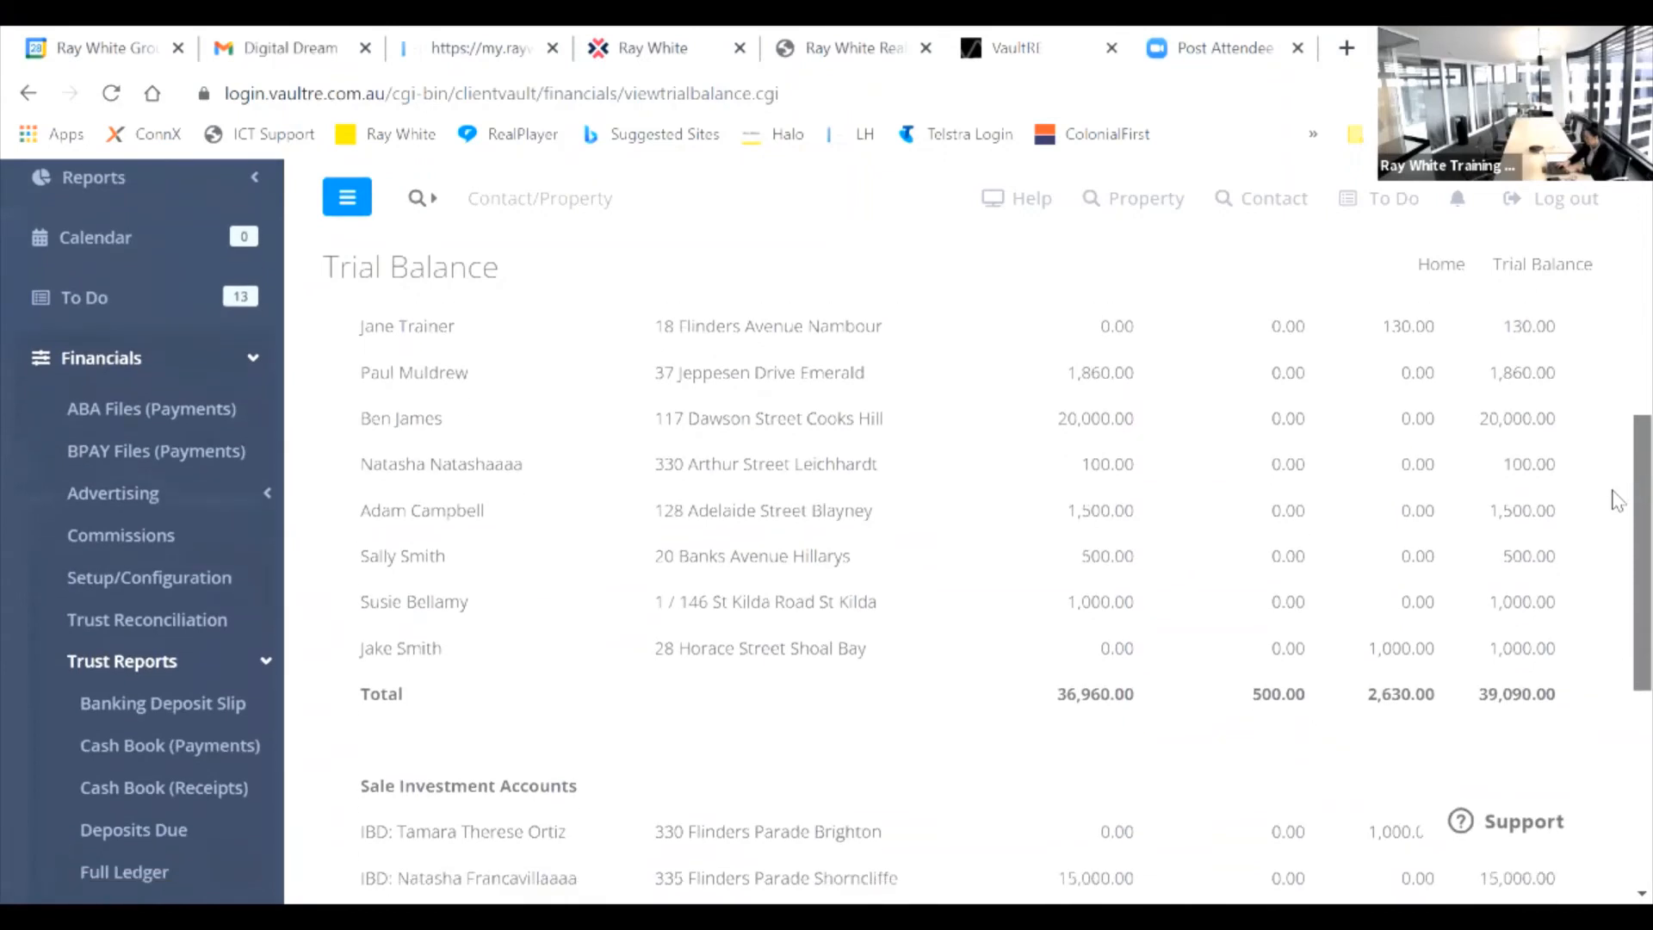
pyautogui.scroll(-2, 1617, 508)
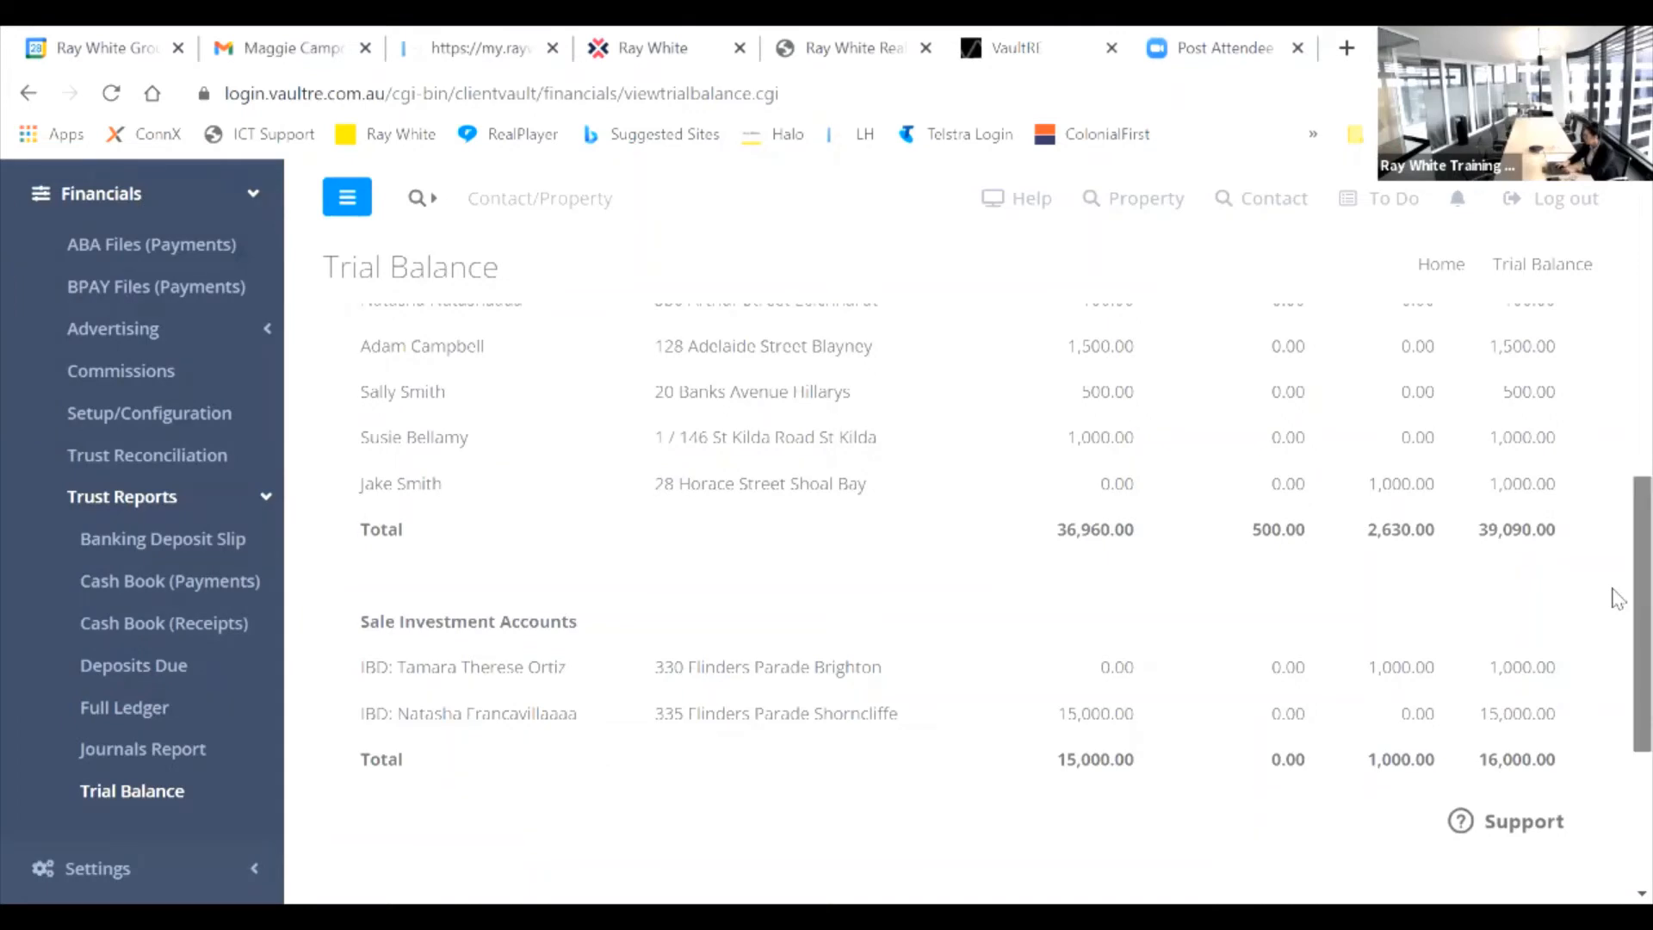
pyautogui.scroll(2, 1616, 589)
pyautogui.scroll(2, 1616, 566)
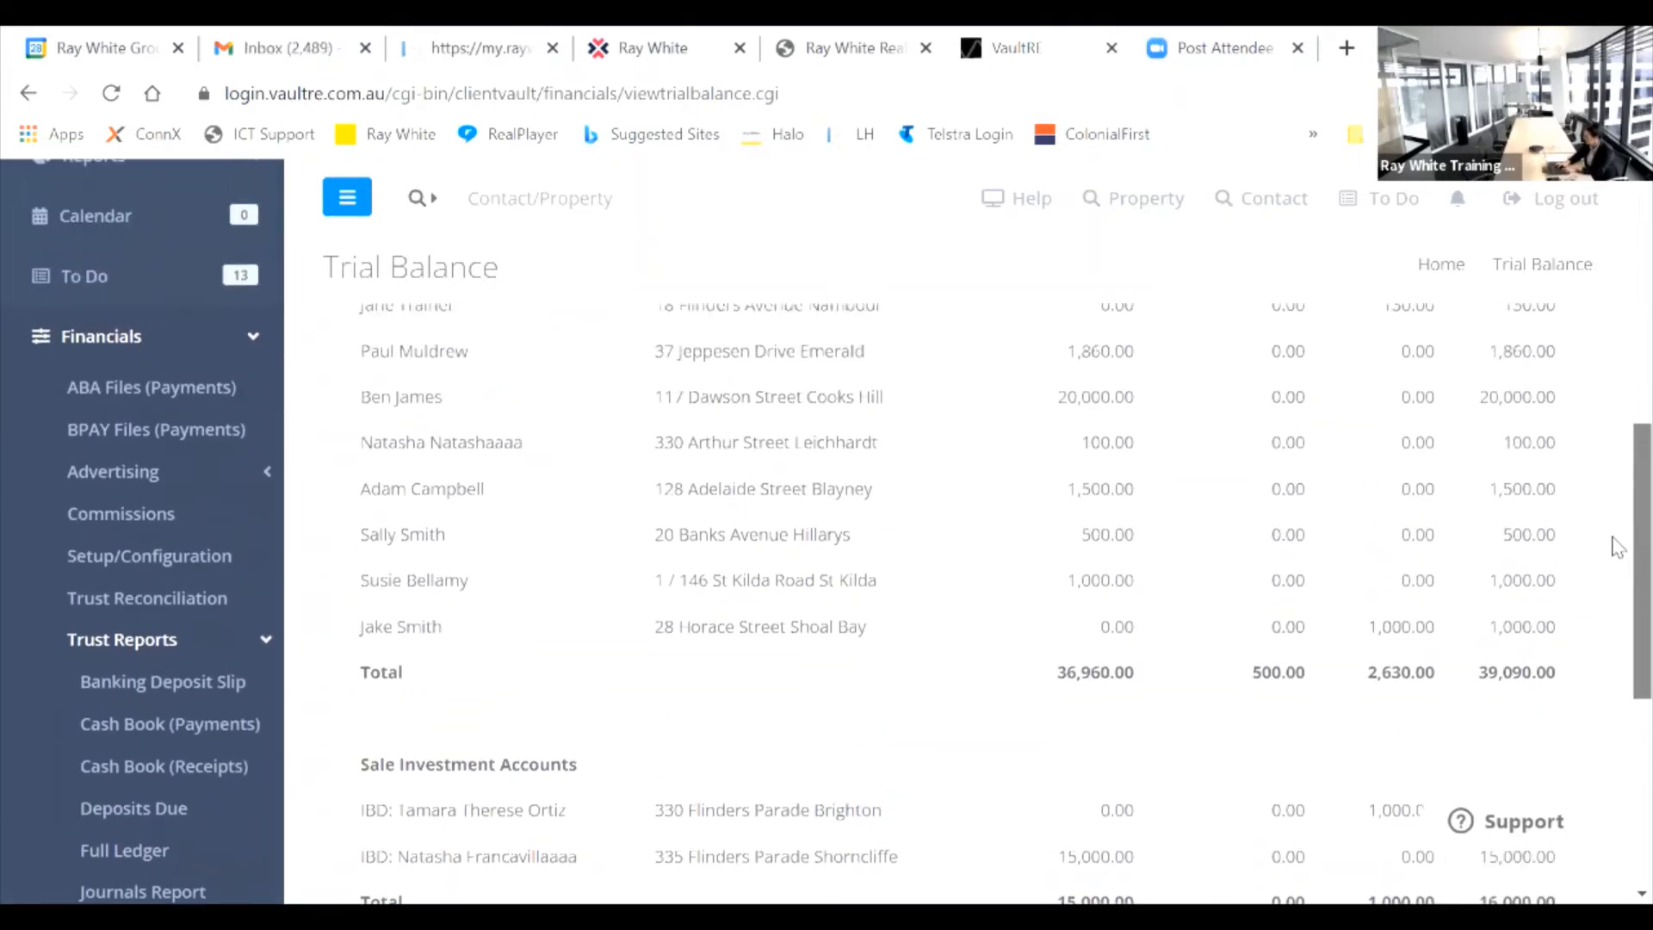
pyautogui.scroll(-4, 1616, 555)
pyautogui.scroll(5, 1616, 516)
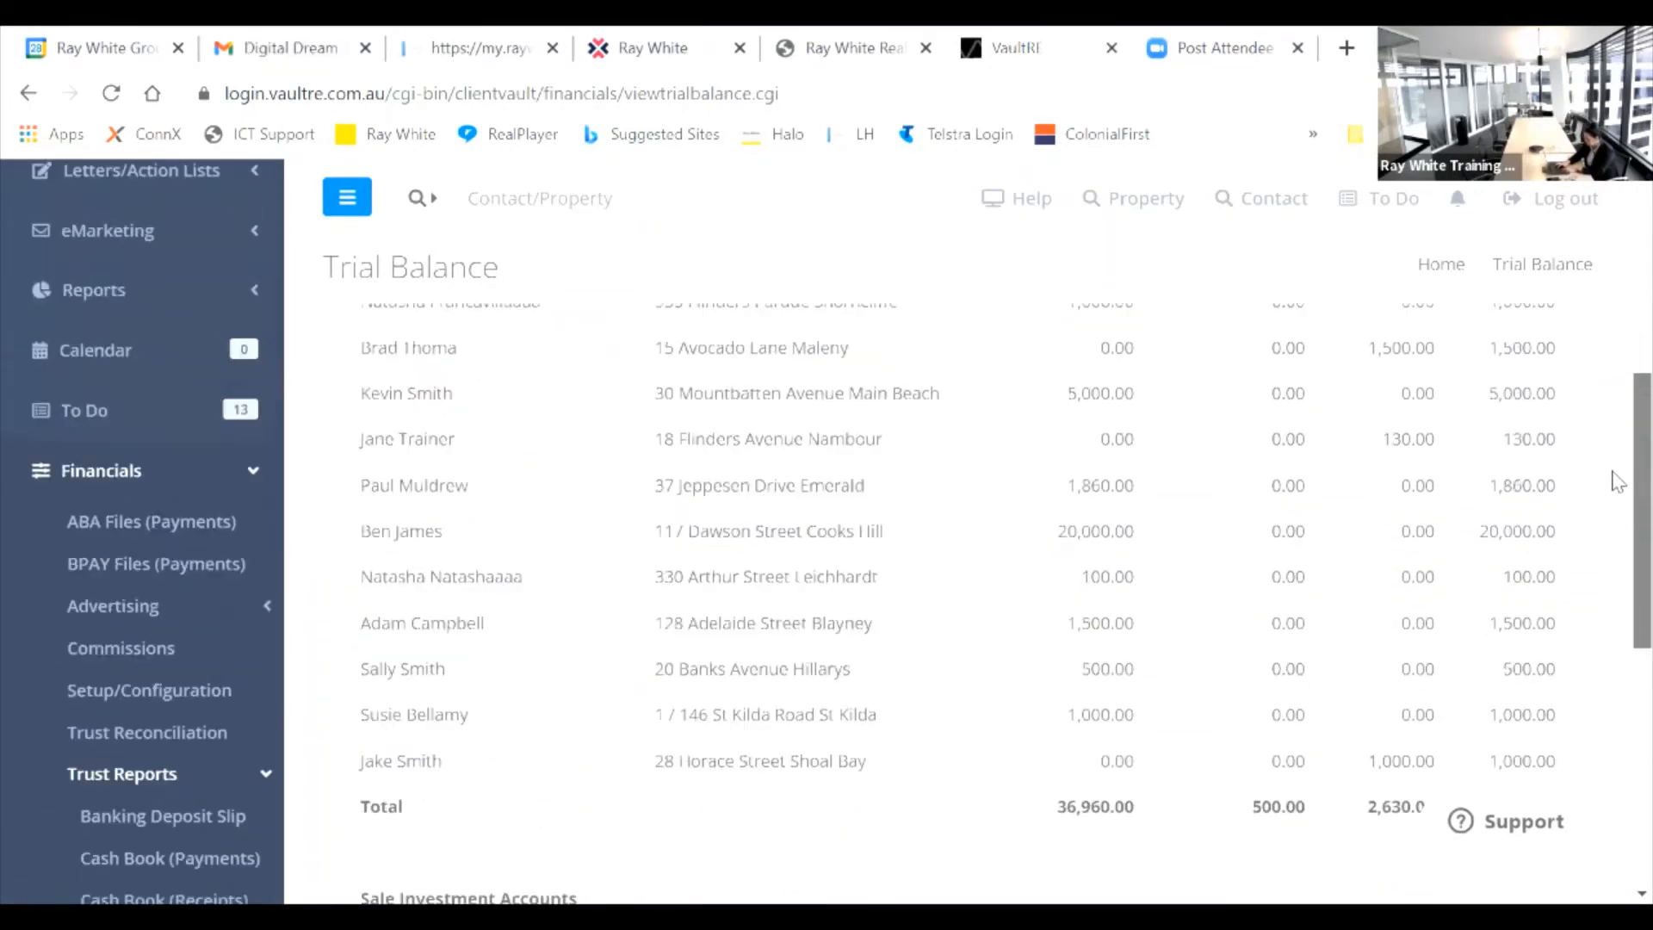
pyautogui.scroll(5, 1616, 441)
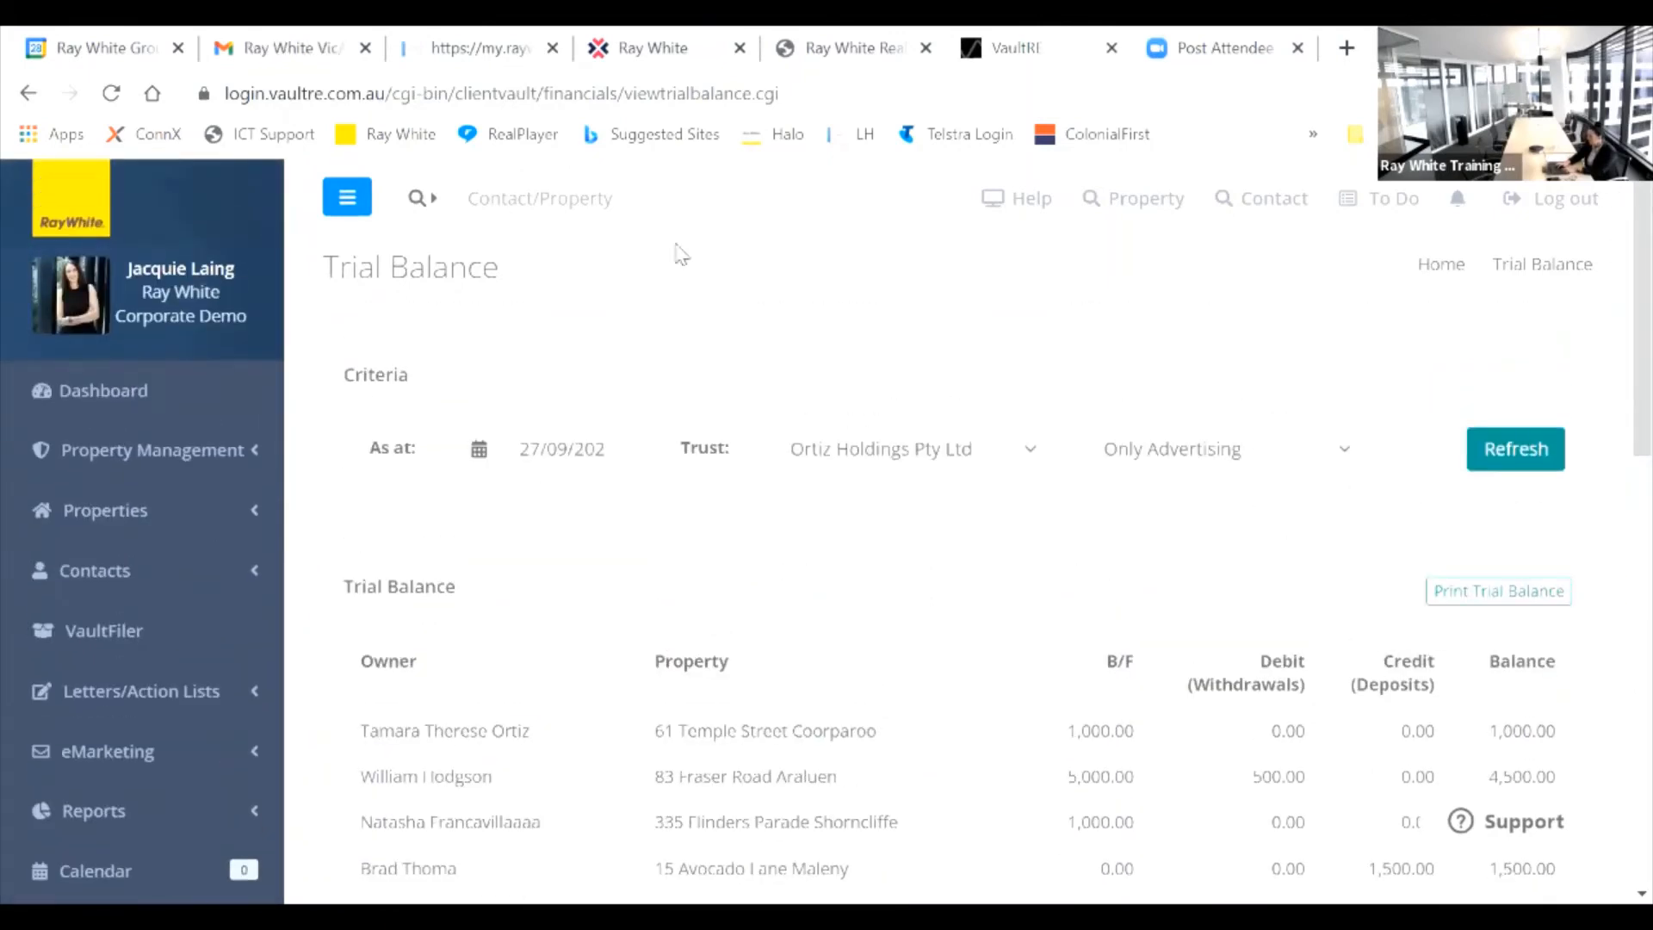
pyautogui.click(575, 203)
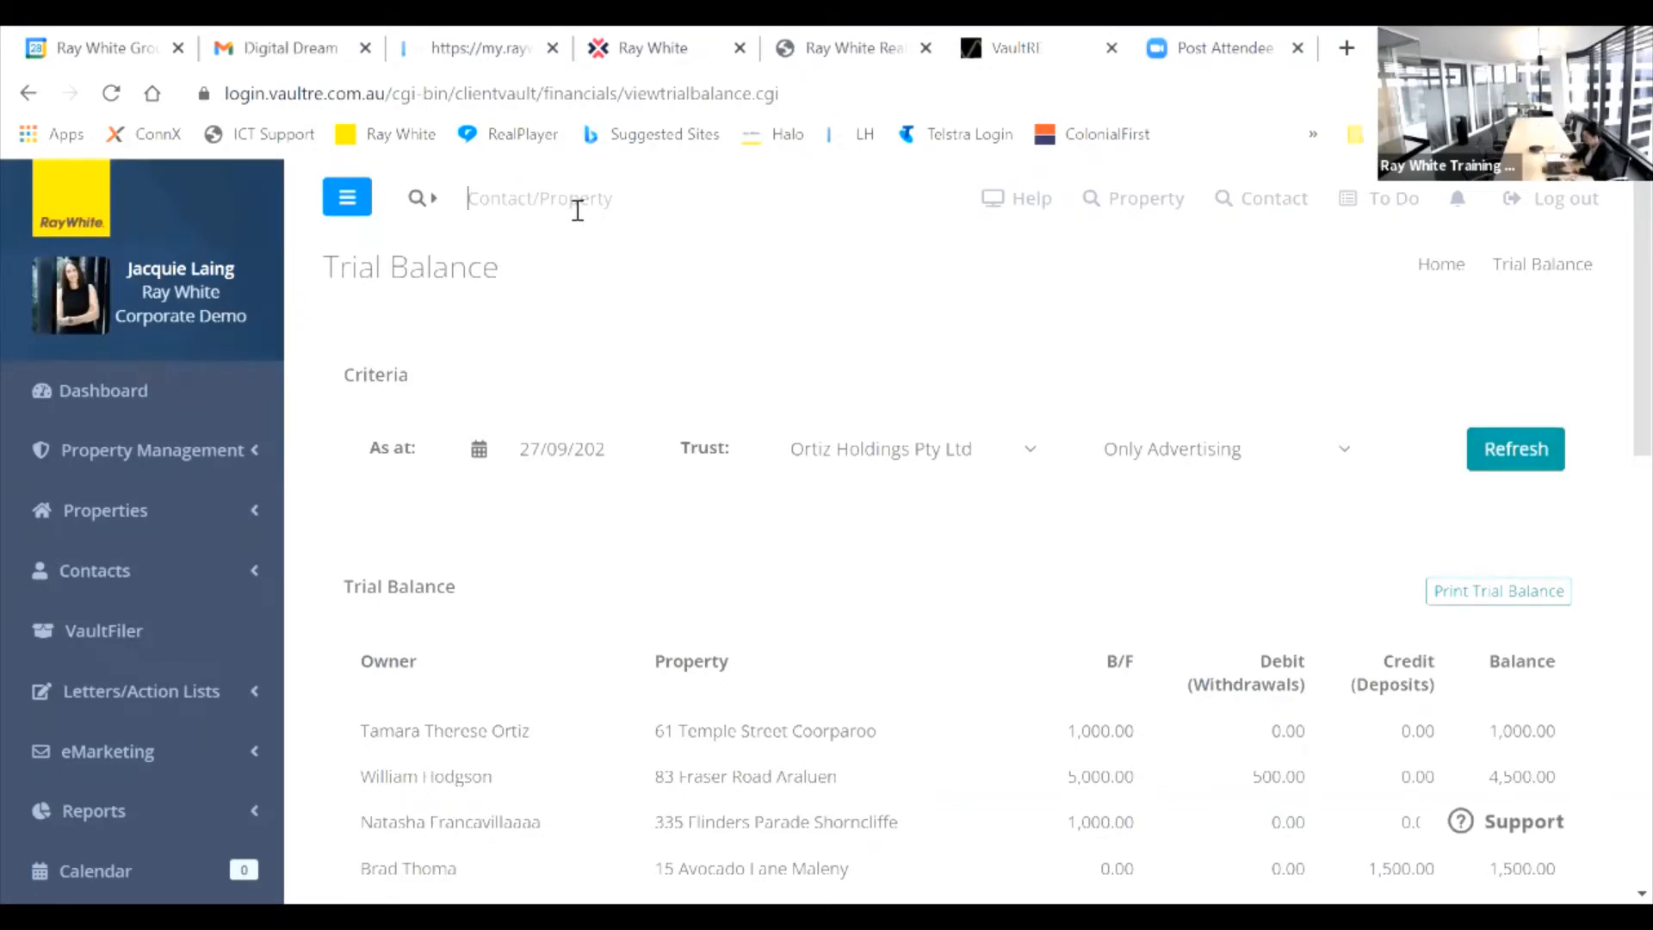
pyautogui.write('avocad')
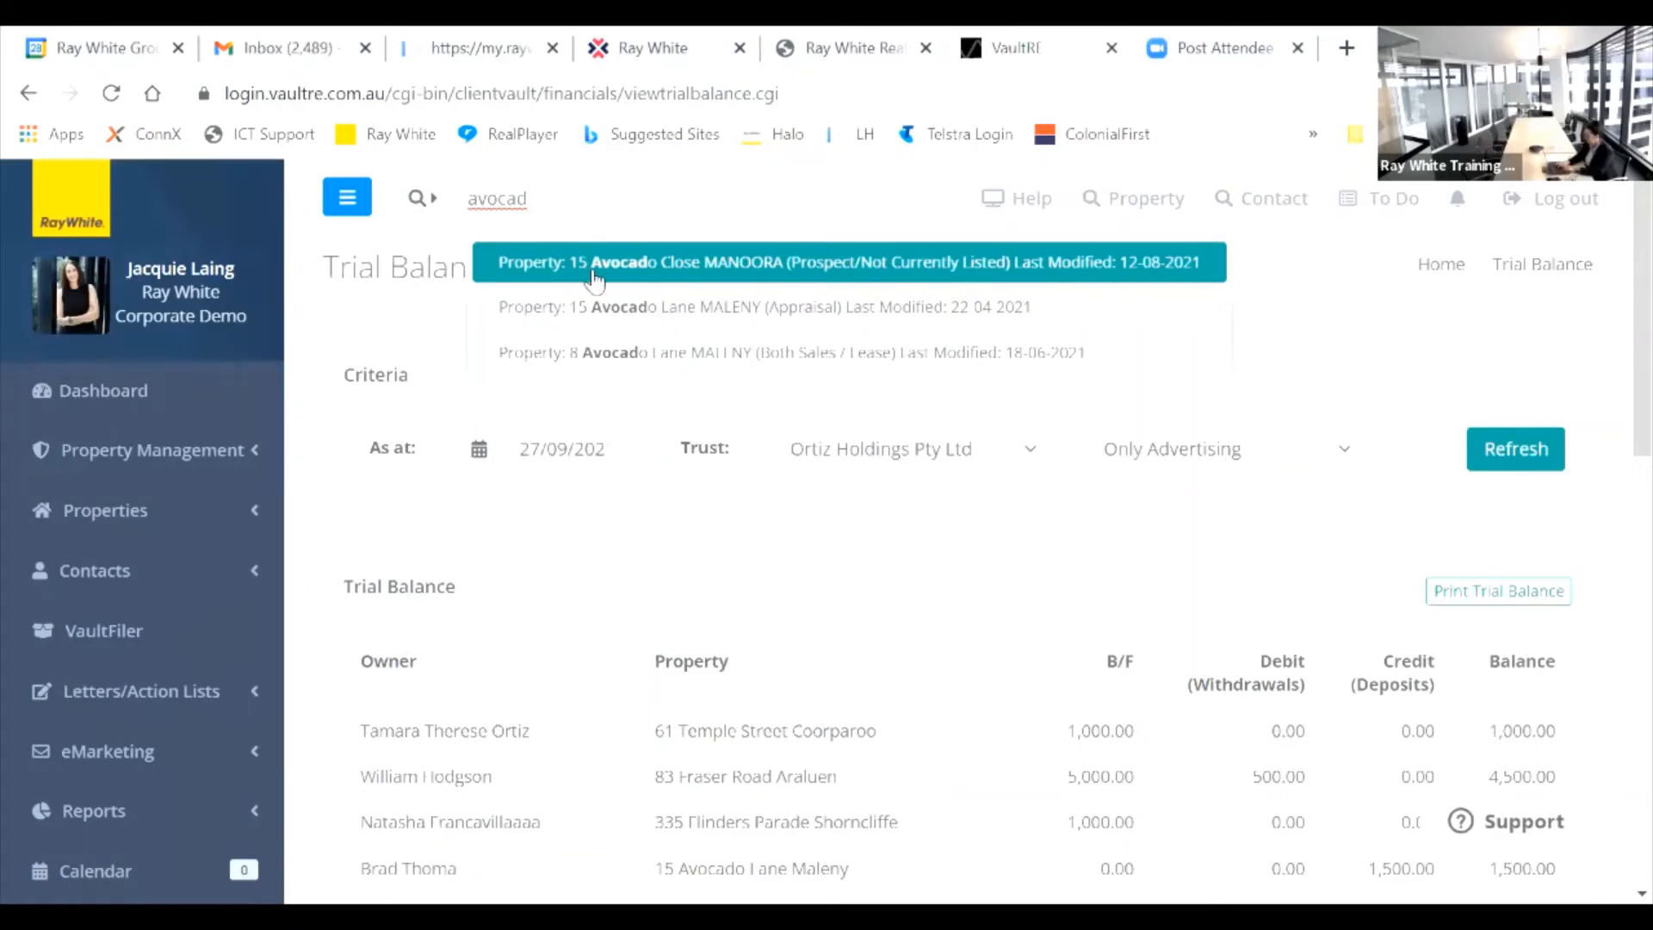
pyautogui.click(638, 308)
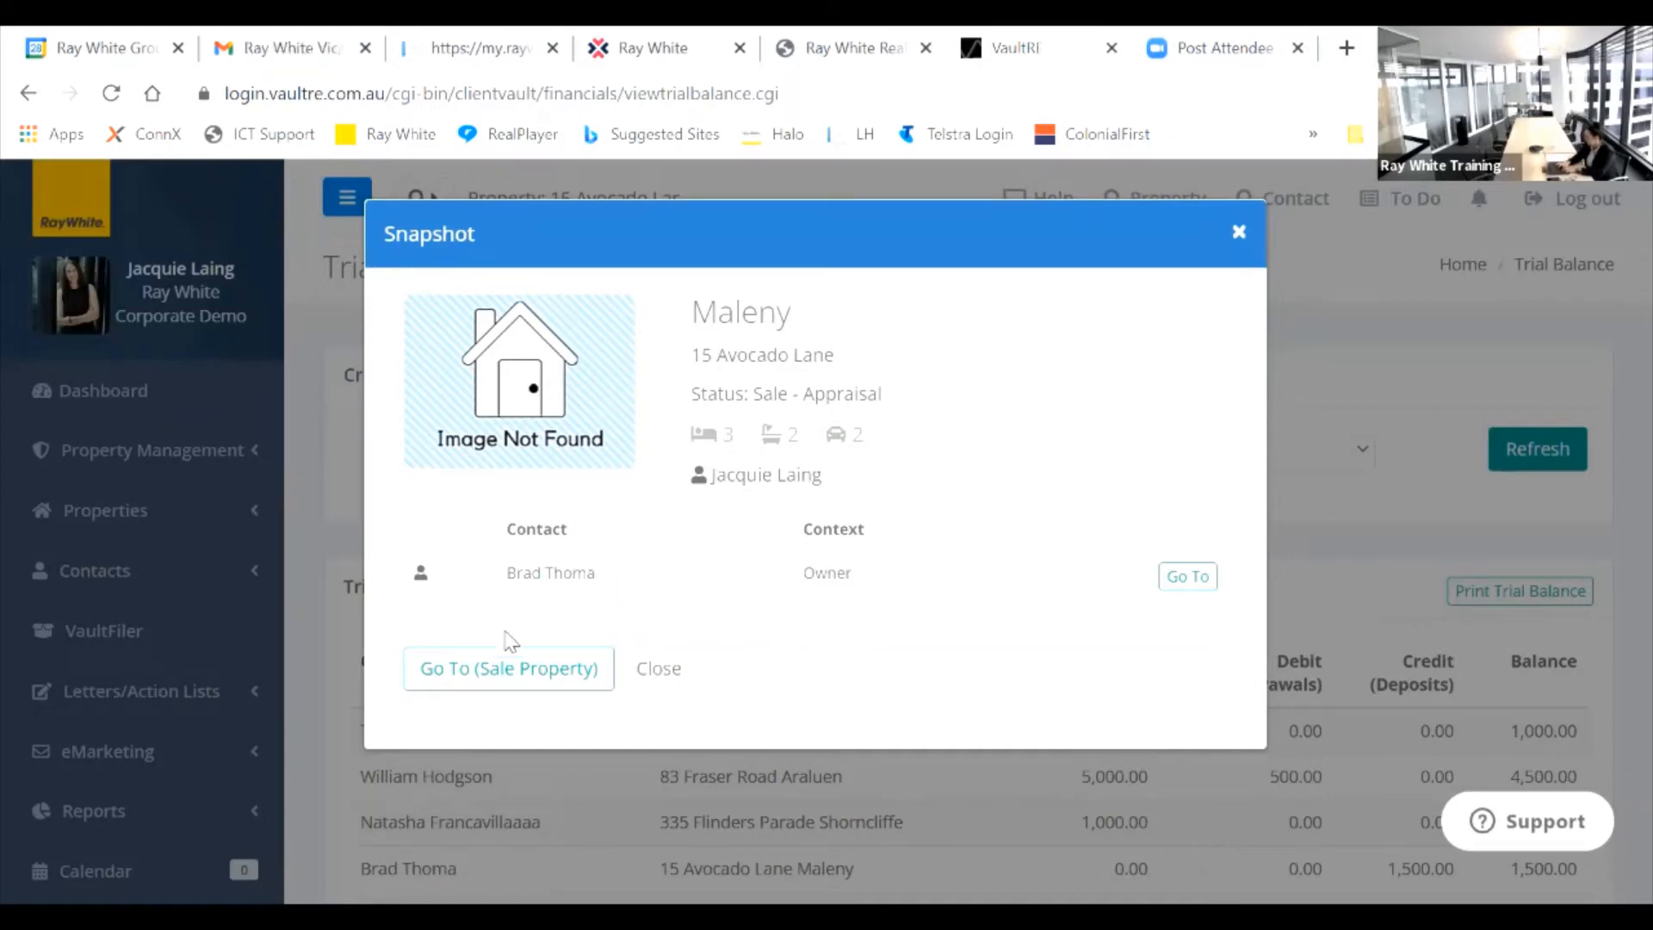
pyautogui.click(508, 683)
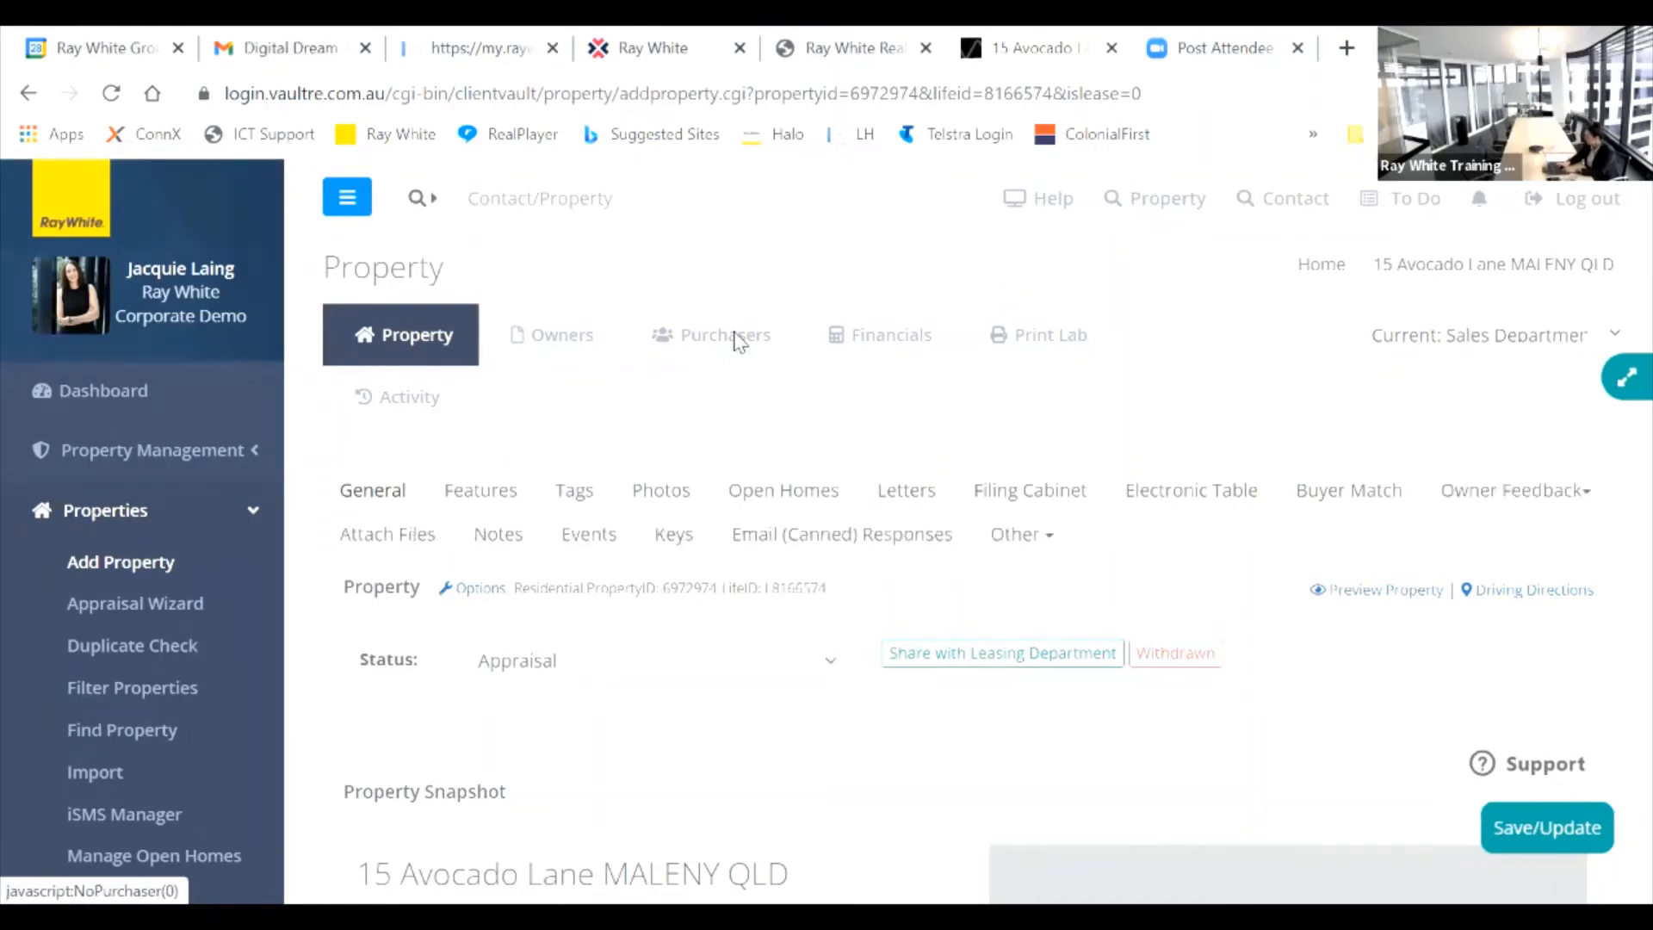
# Step: Dismiss the listing-only Attach a Purchaser warning, then go to Properties > Filter Properties
pyautogui.click(735, 341)
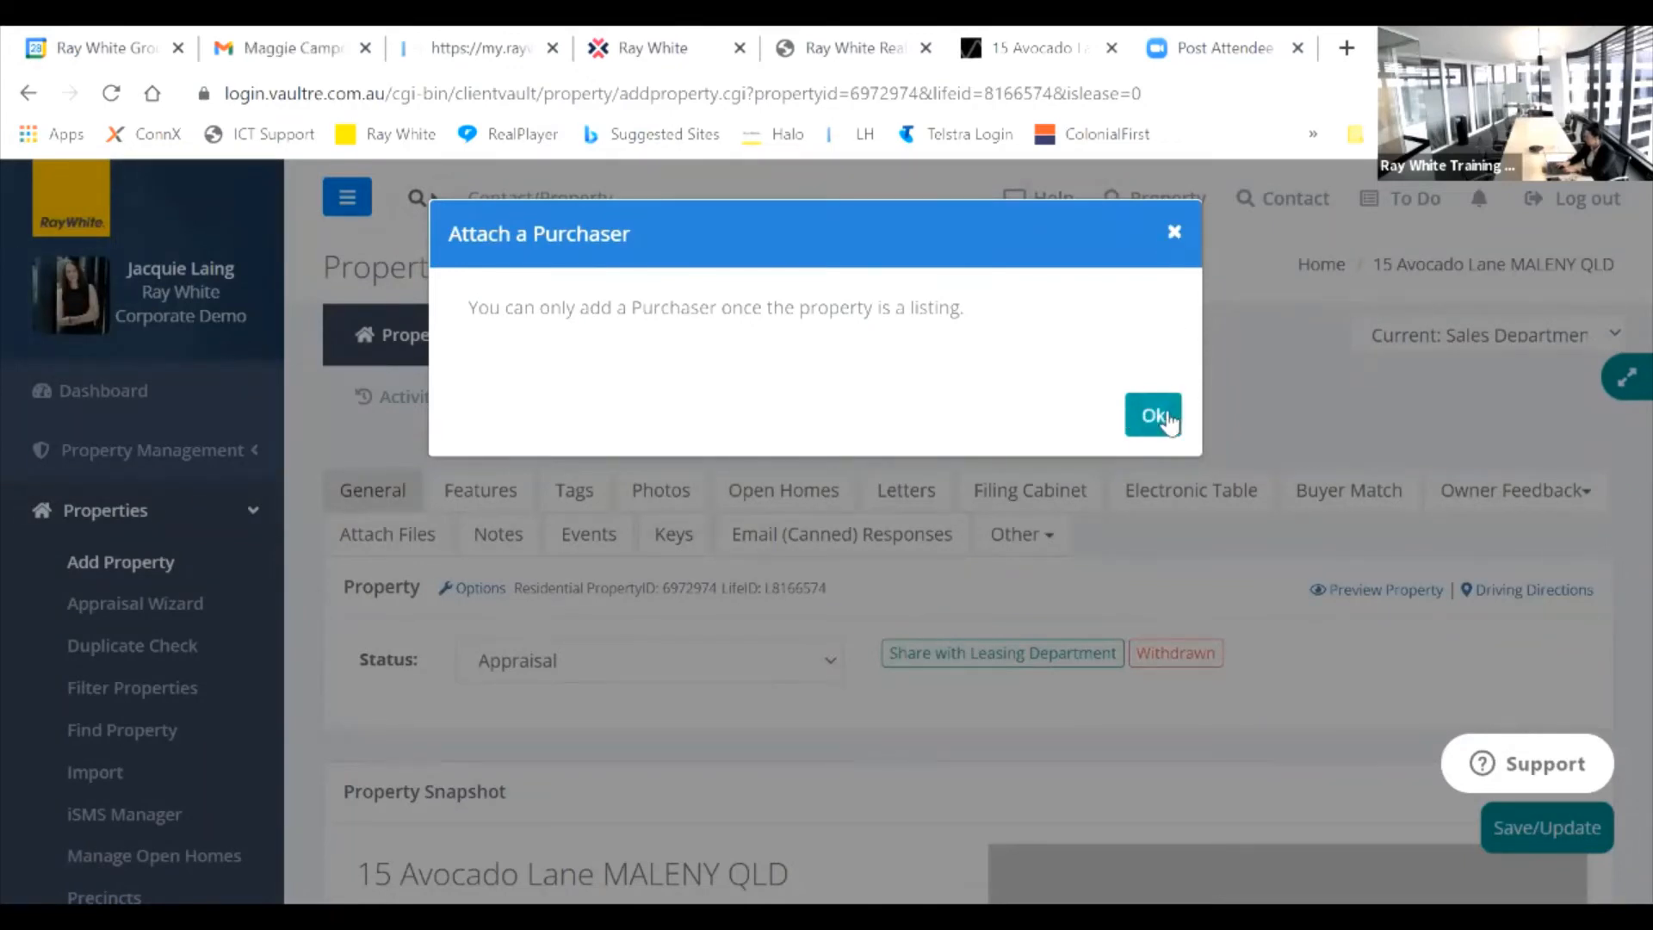
pyautogui.click(1153, 417)
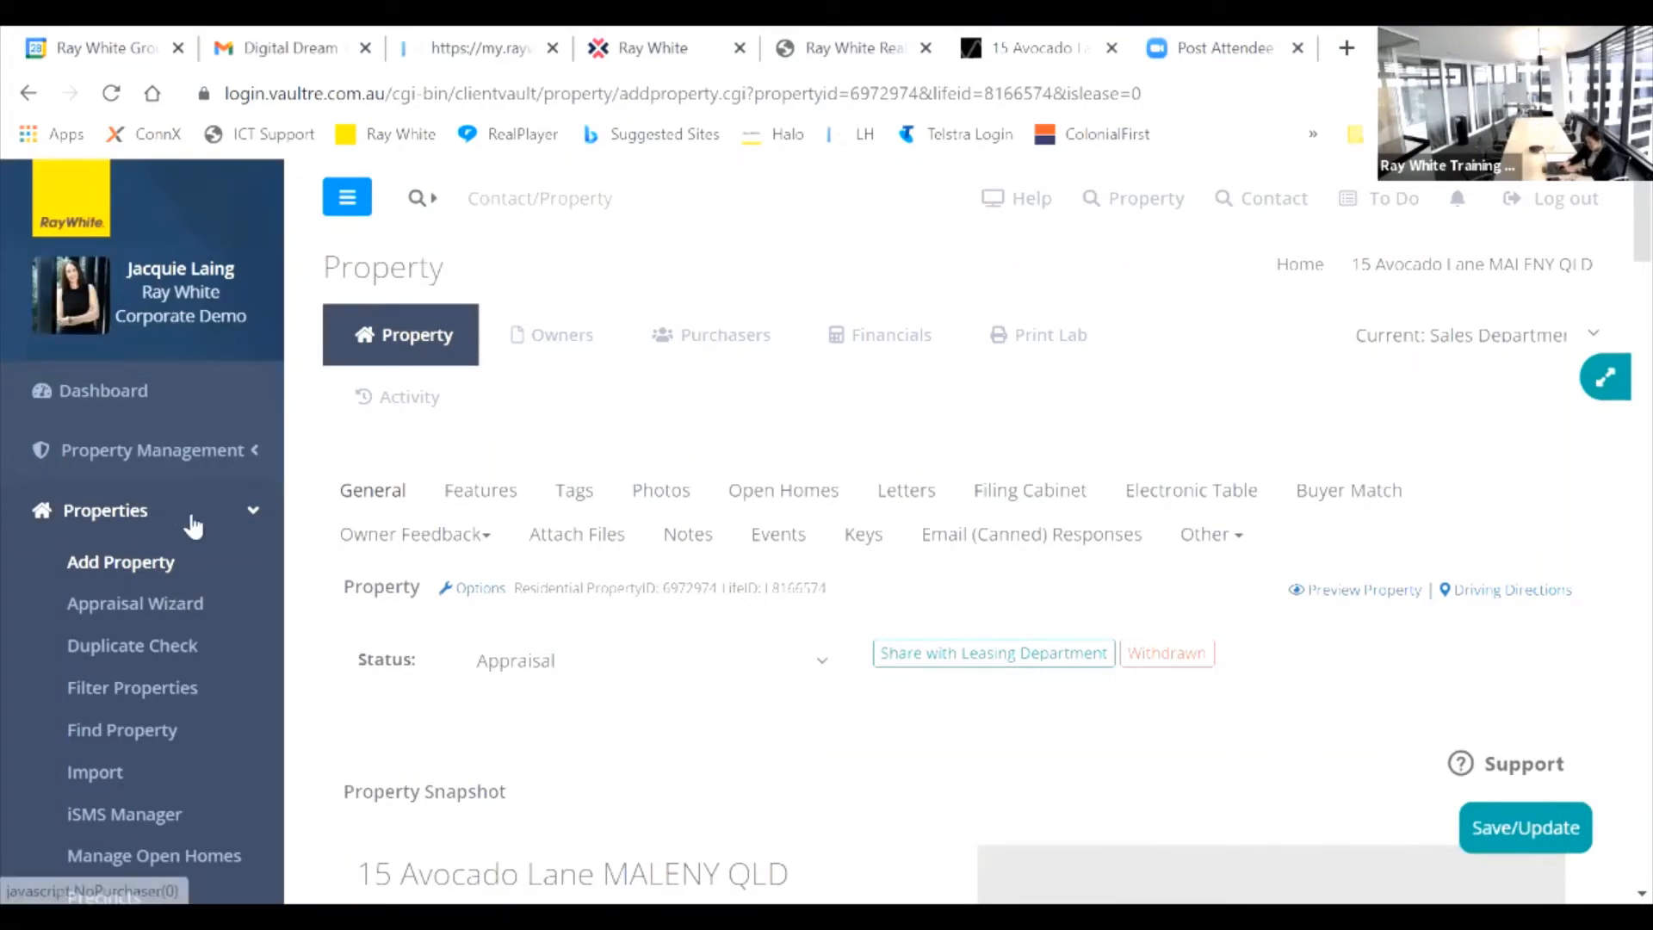
pyautogui.click(163, 697)
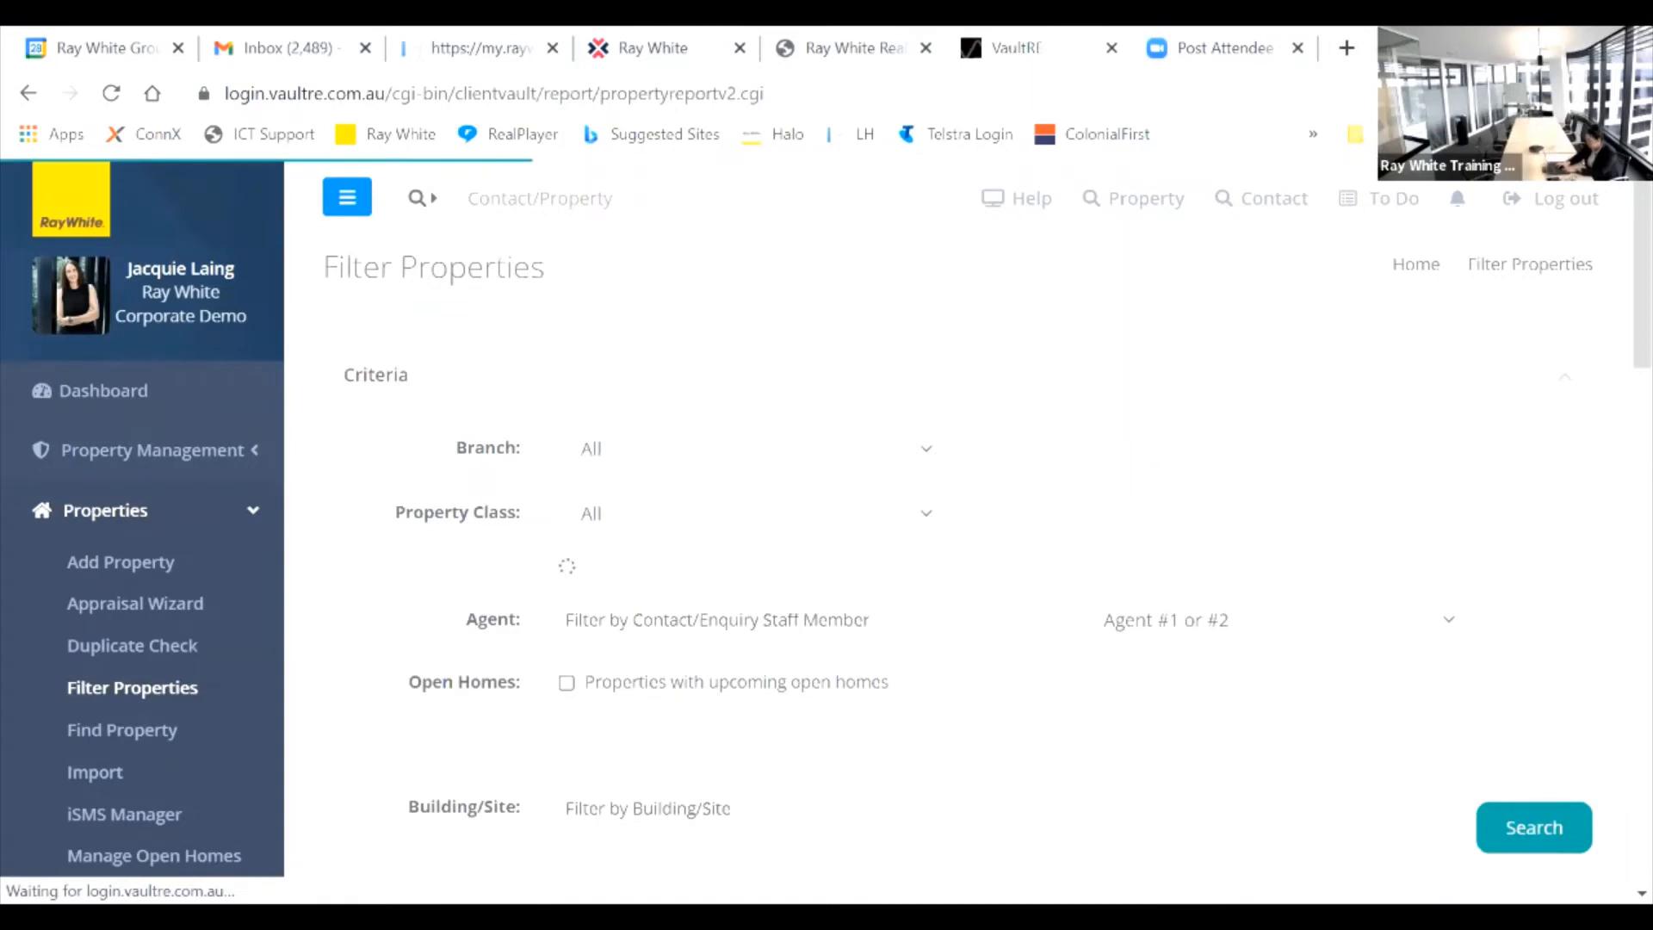
pyautogui.click(110, 730)
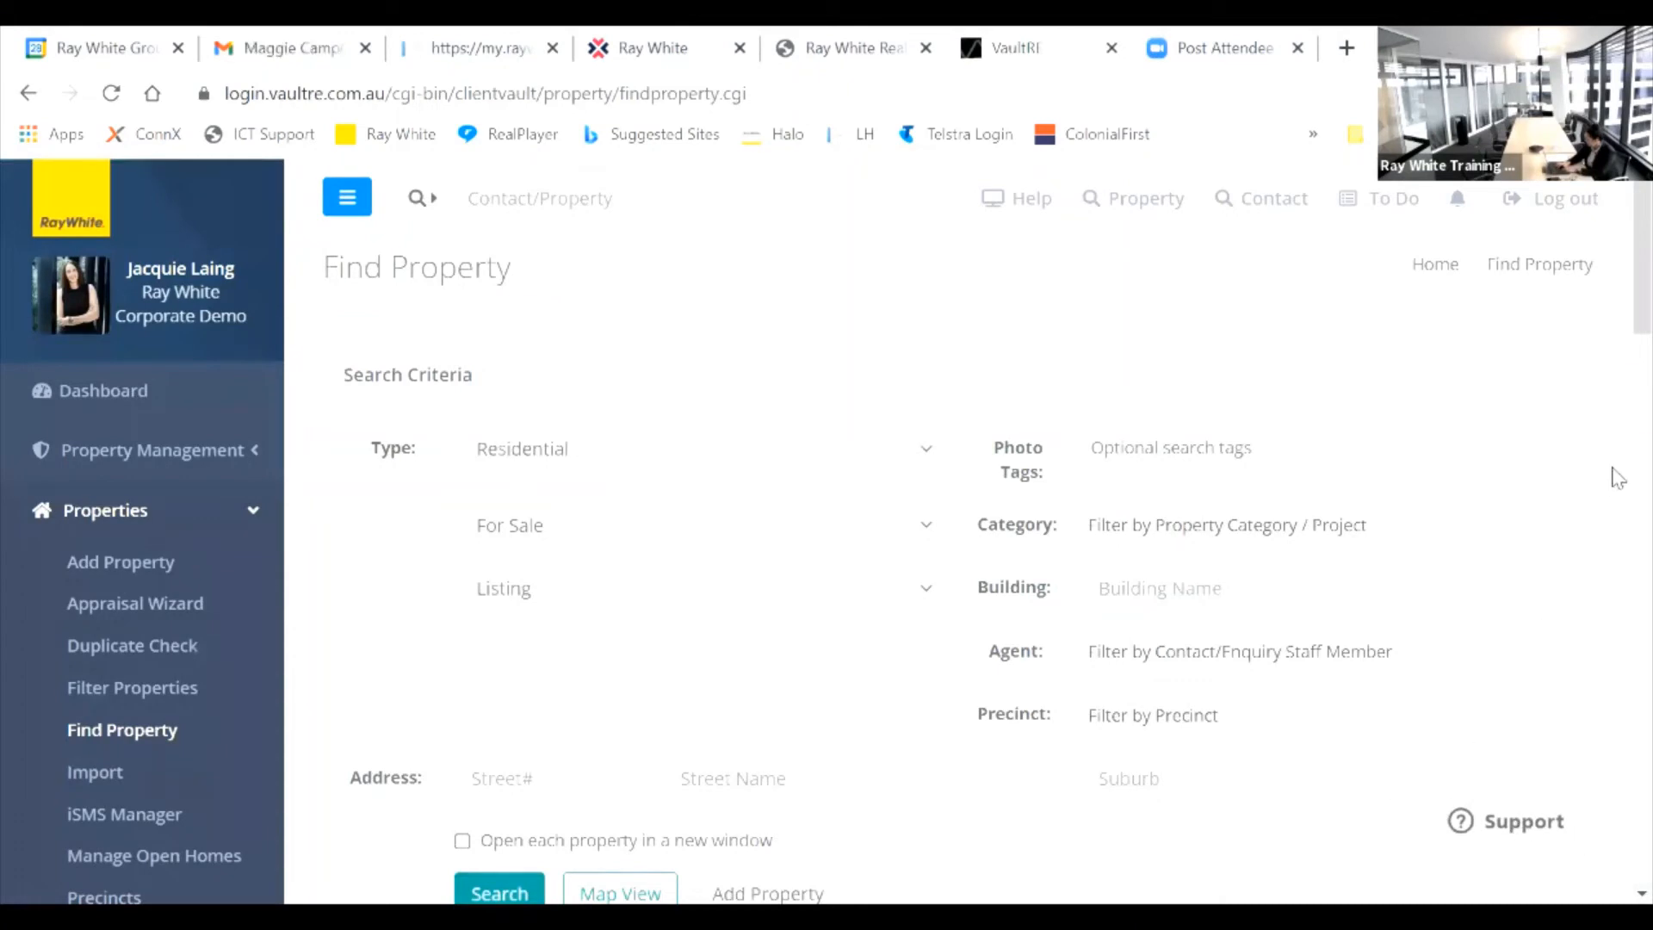
pyautogui.moveTo(1617, 246); pyautogui.dragTo(1616, 617)
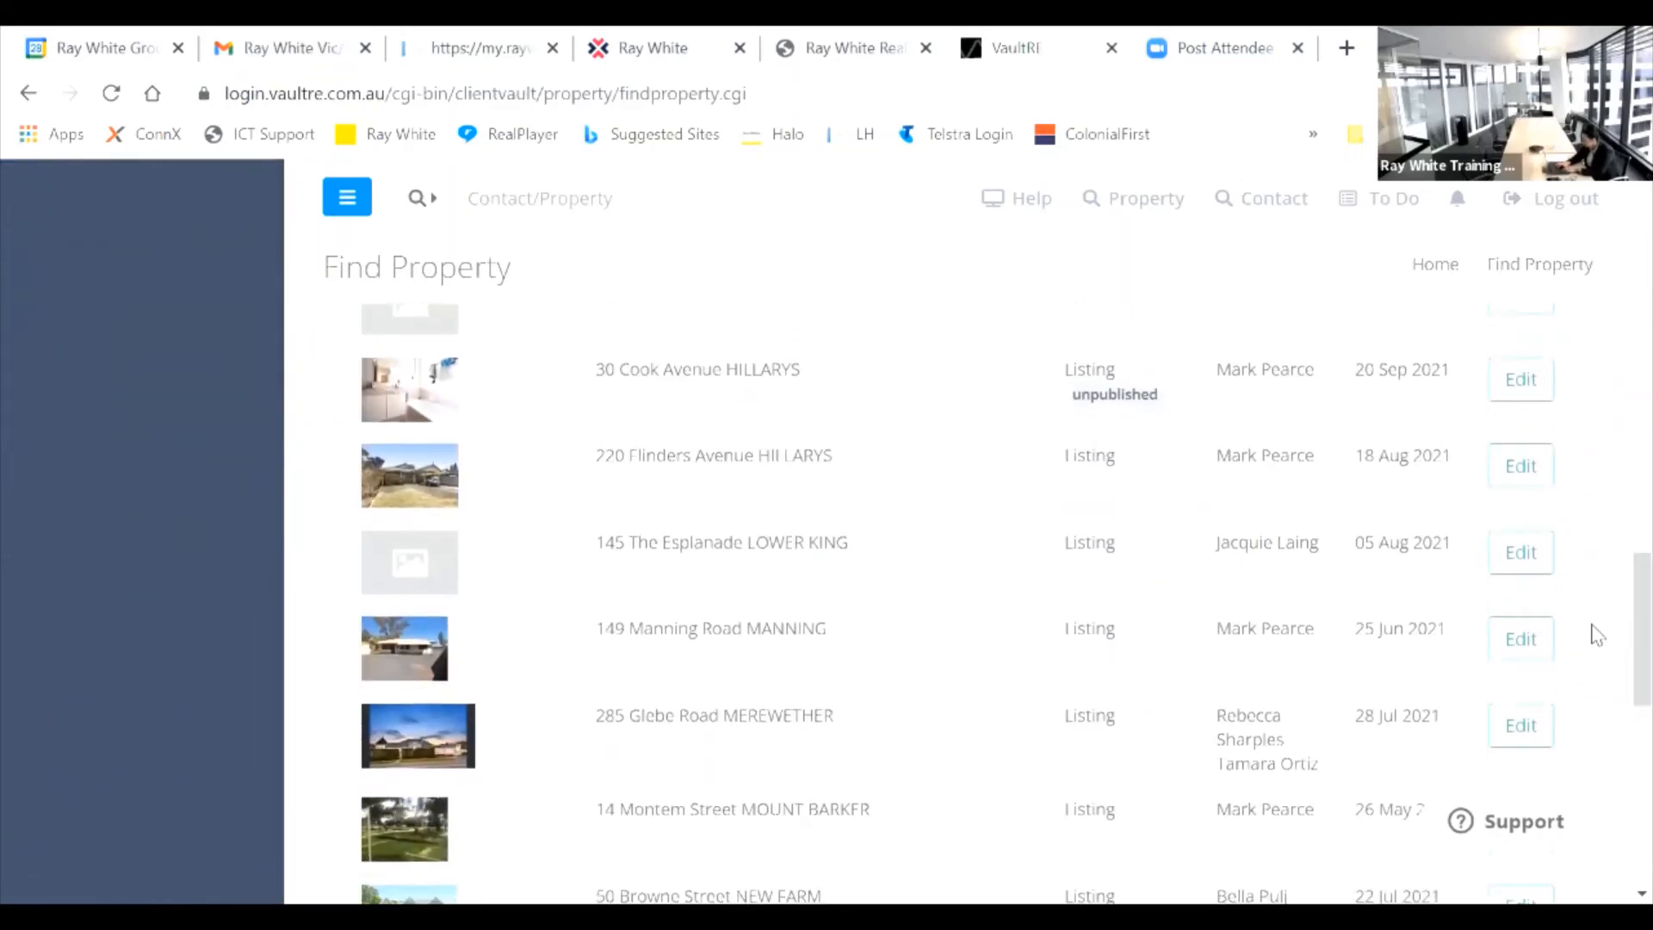
pyautogui.click(670, 551)
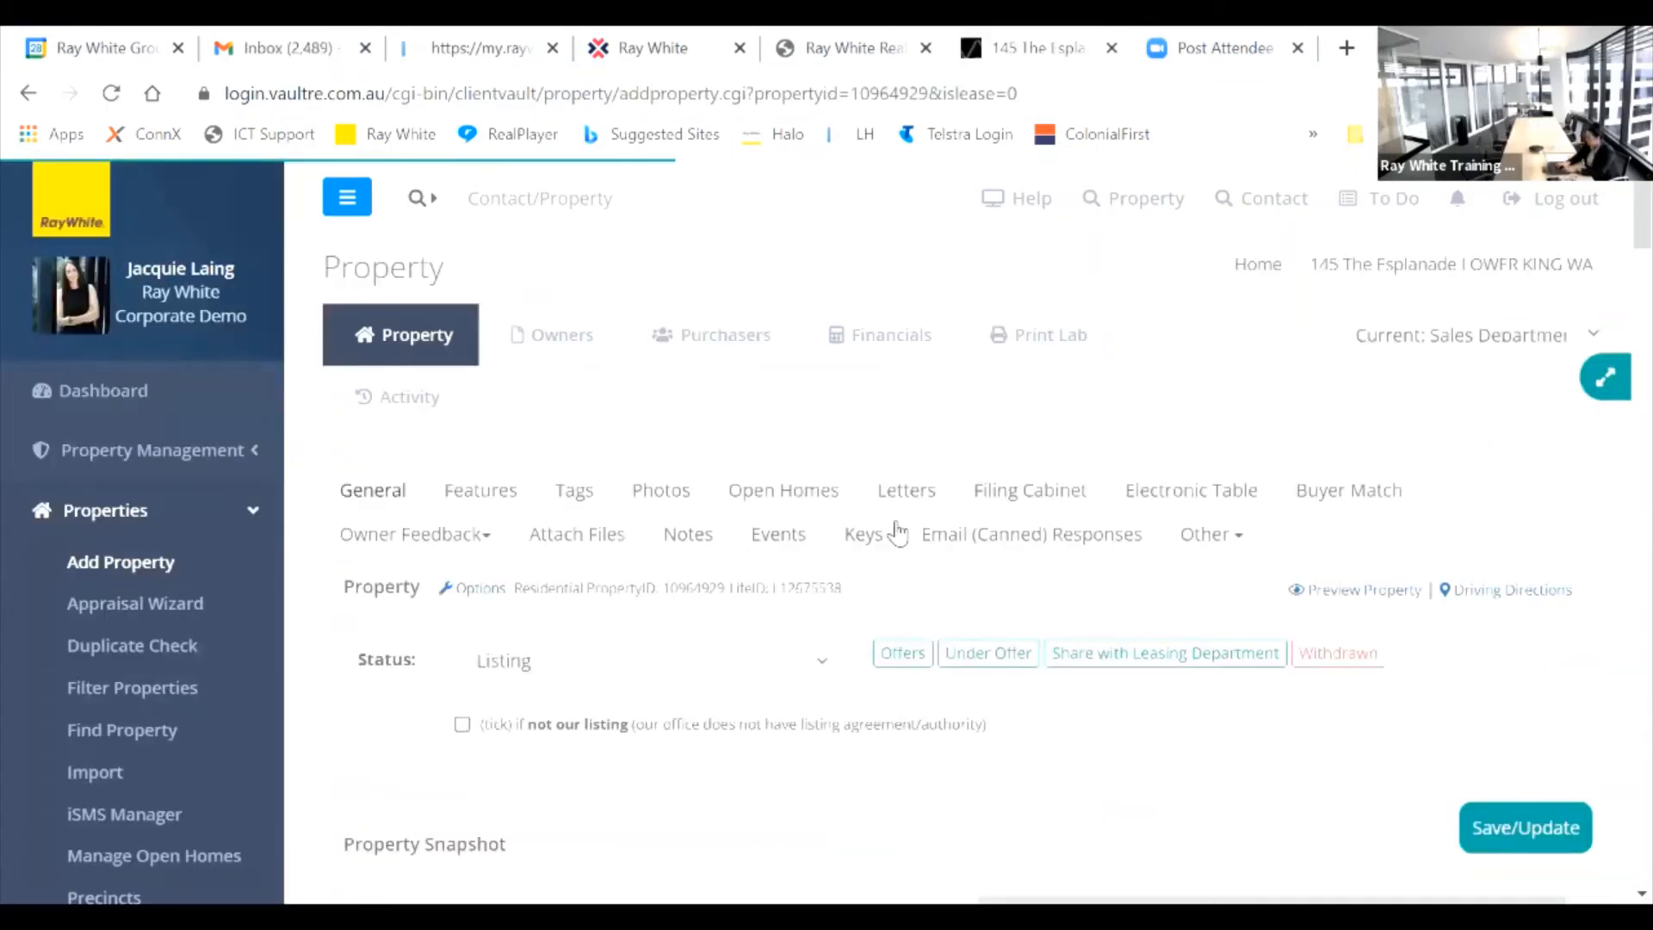
pyautogui.click(474, 592)
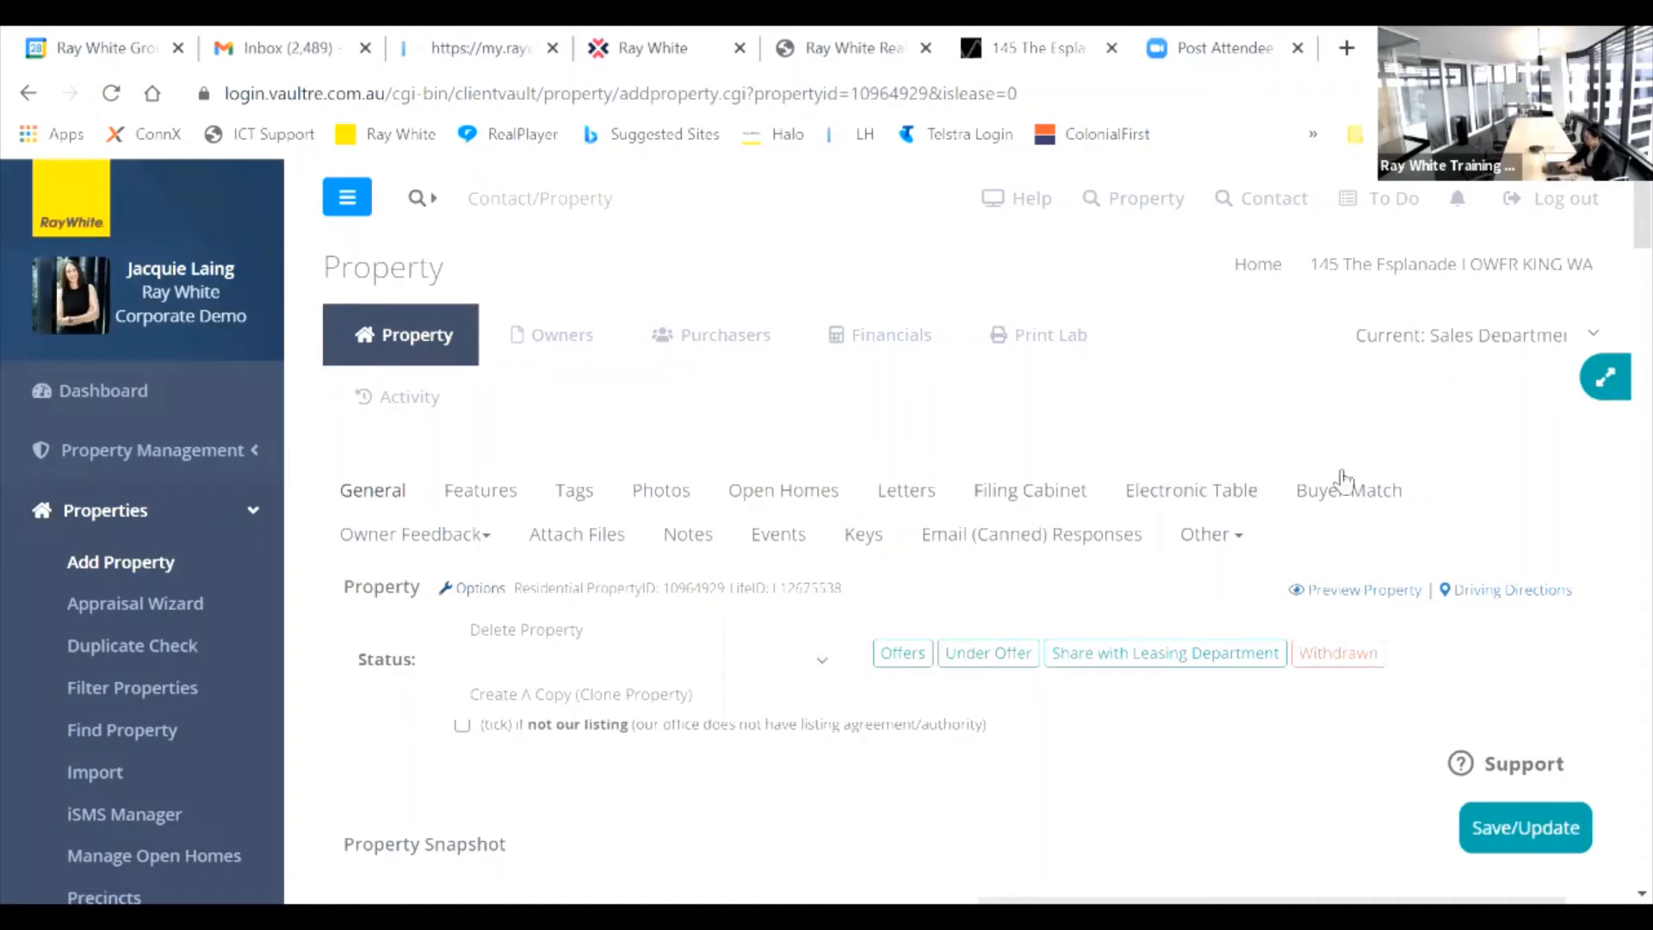
pyautogui.click(1591, 386)
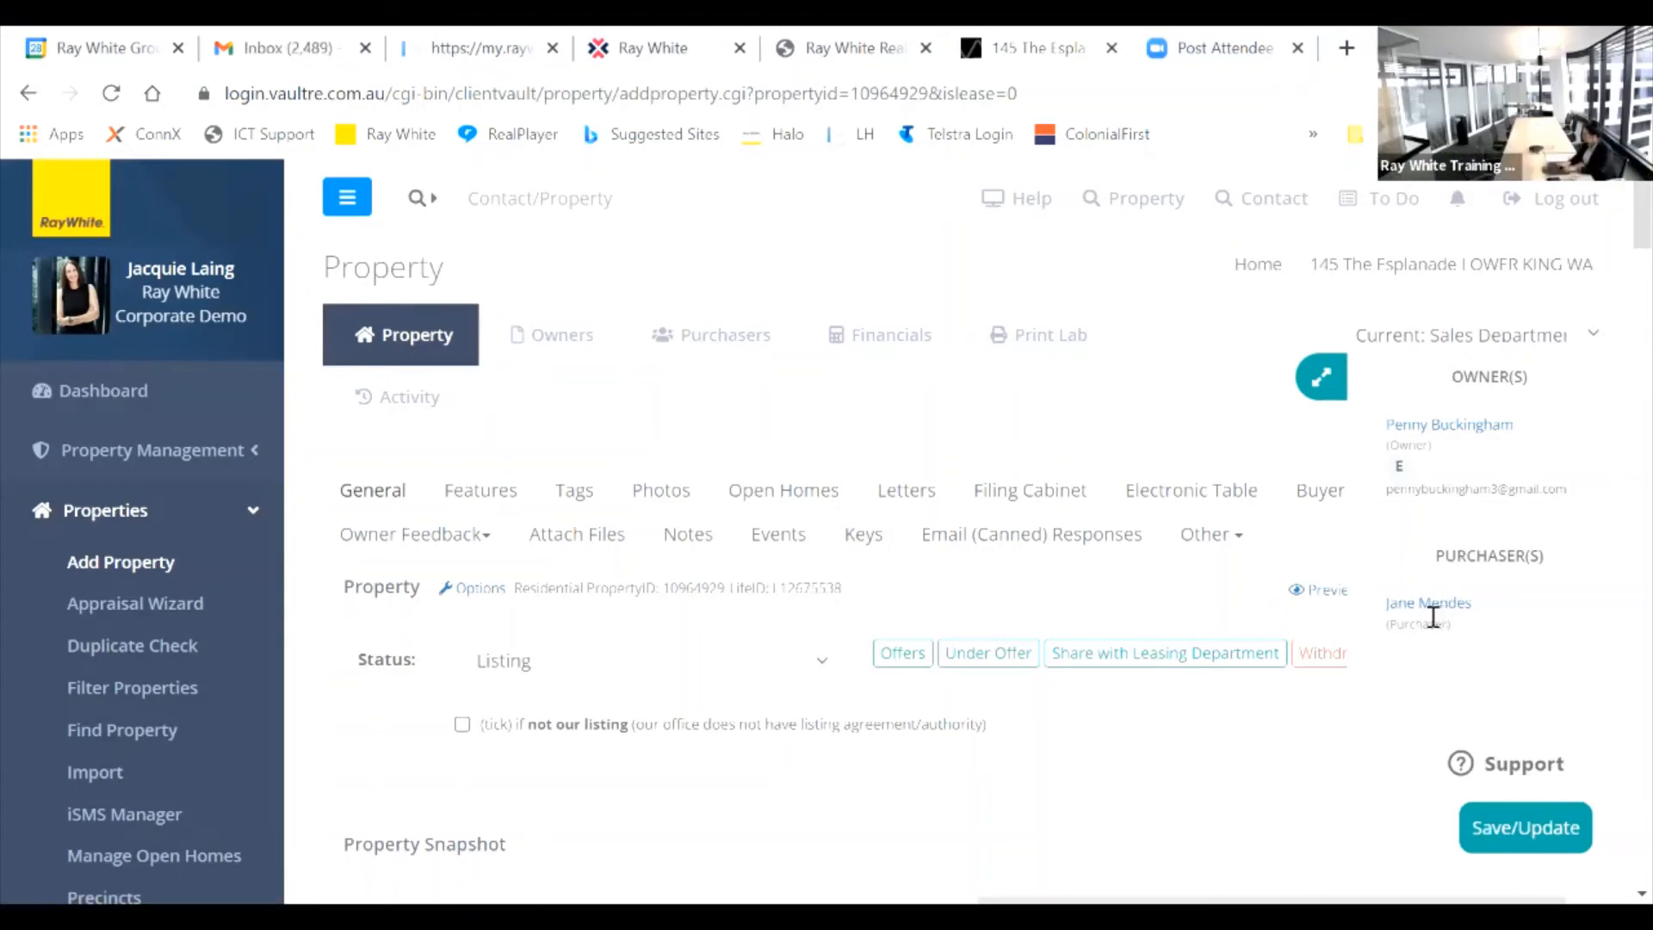
pyautogui.click(699, 337)
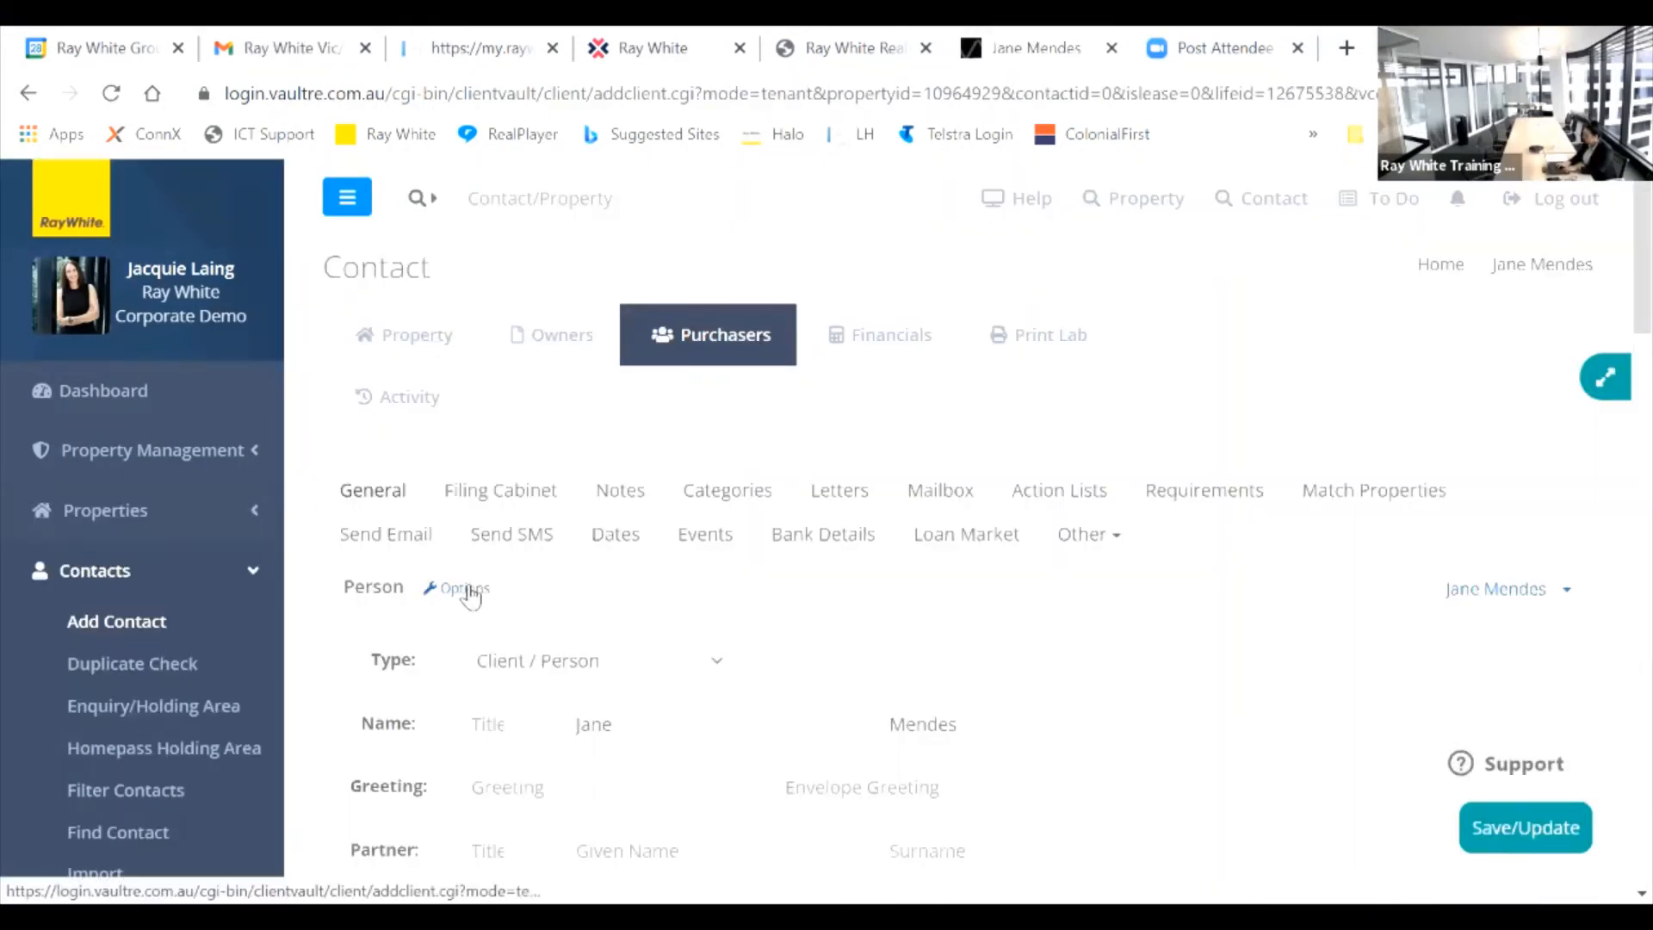
pyautogui.click(467, 591)
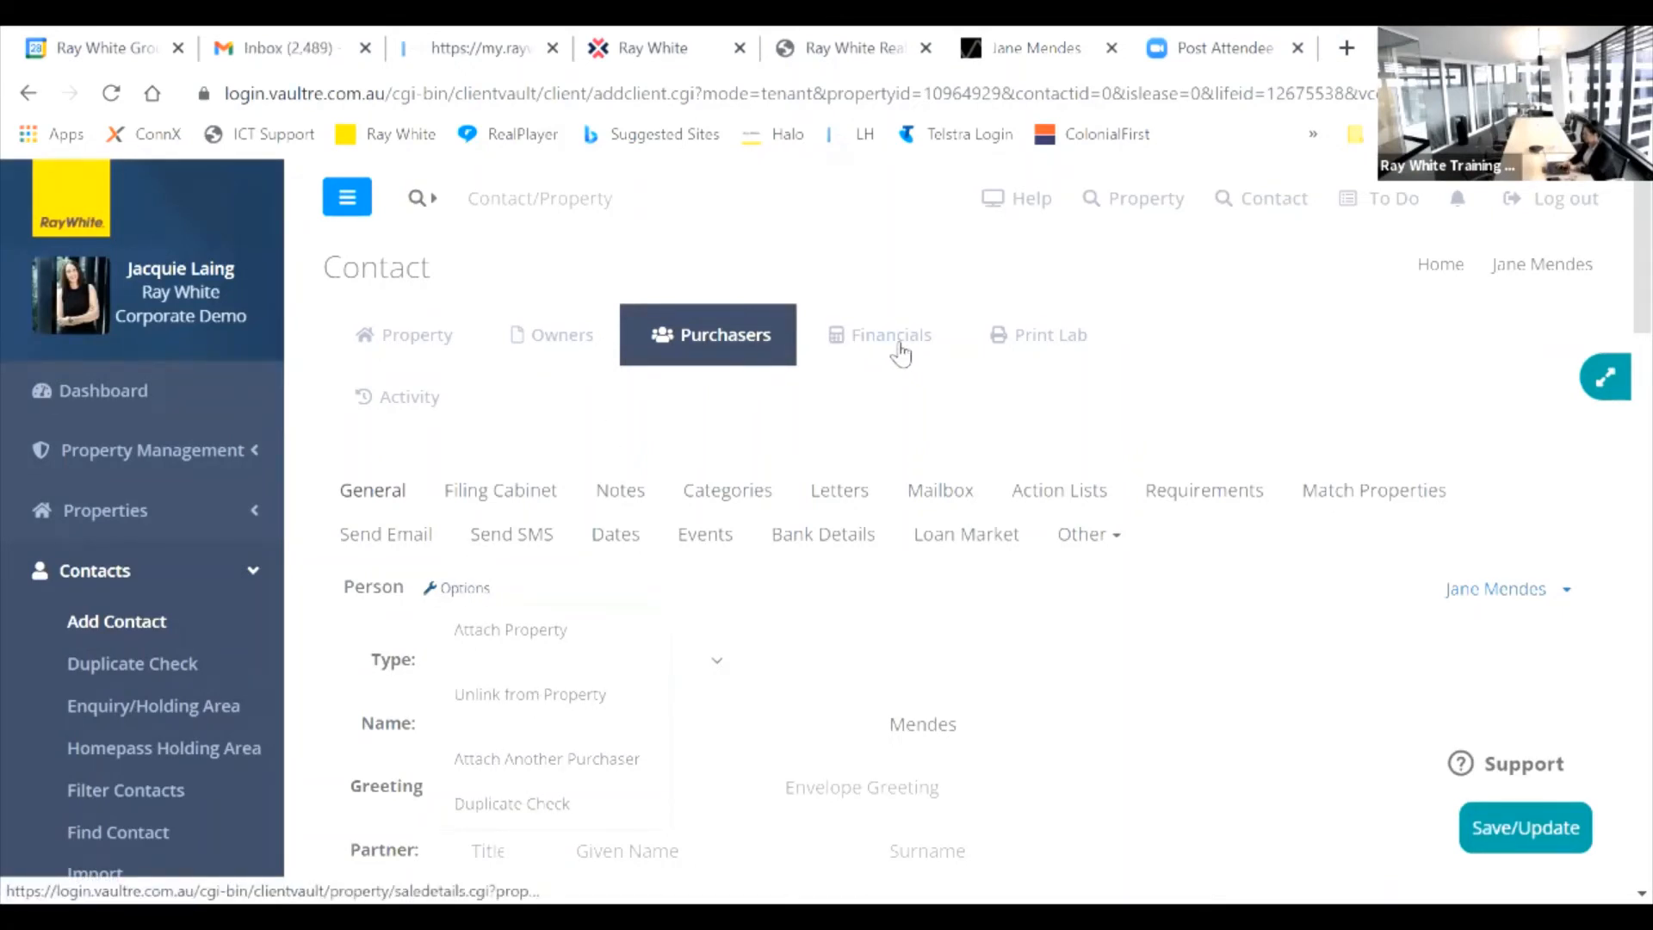
pyautogui.click(900, 353)
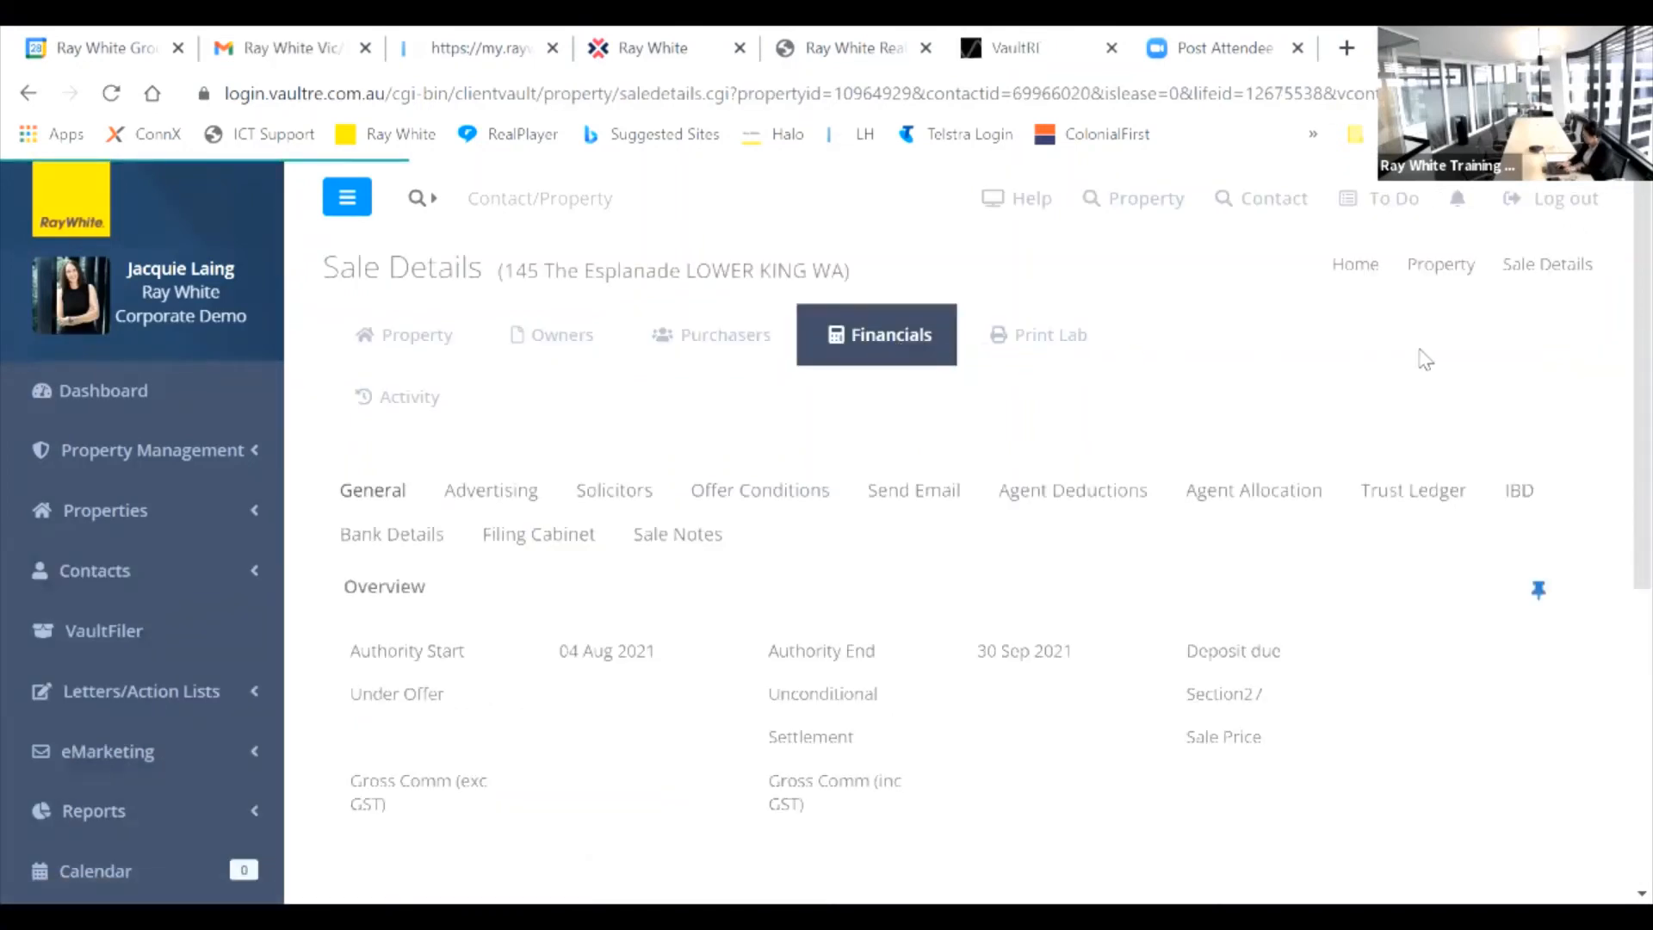
pyautogui.scroll(-2, 1617, 276)
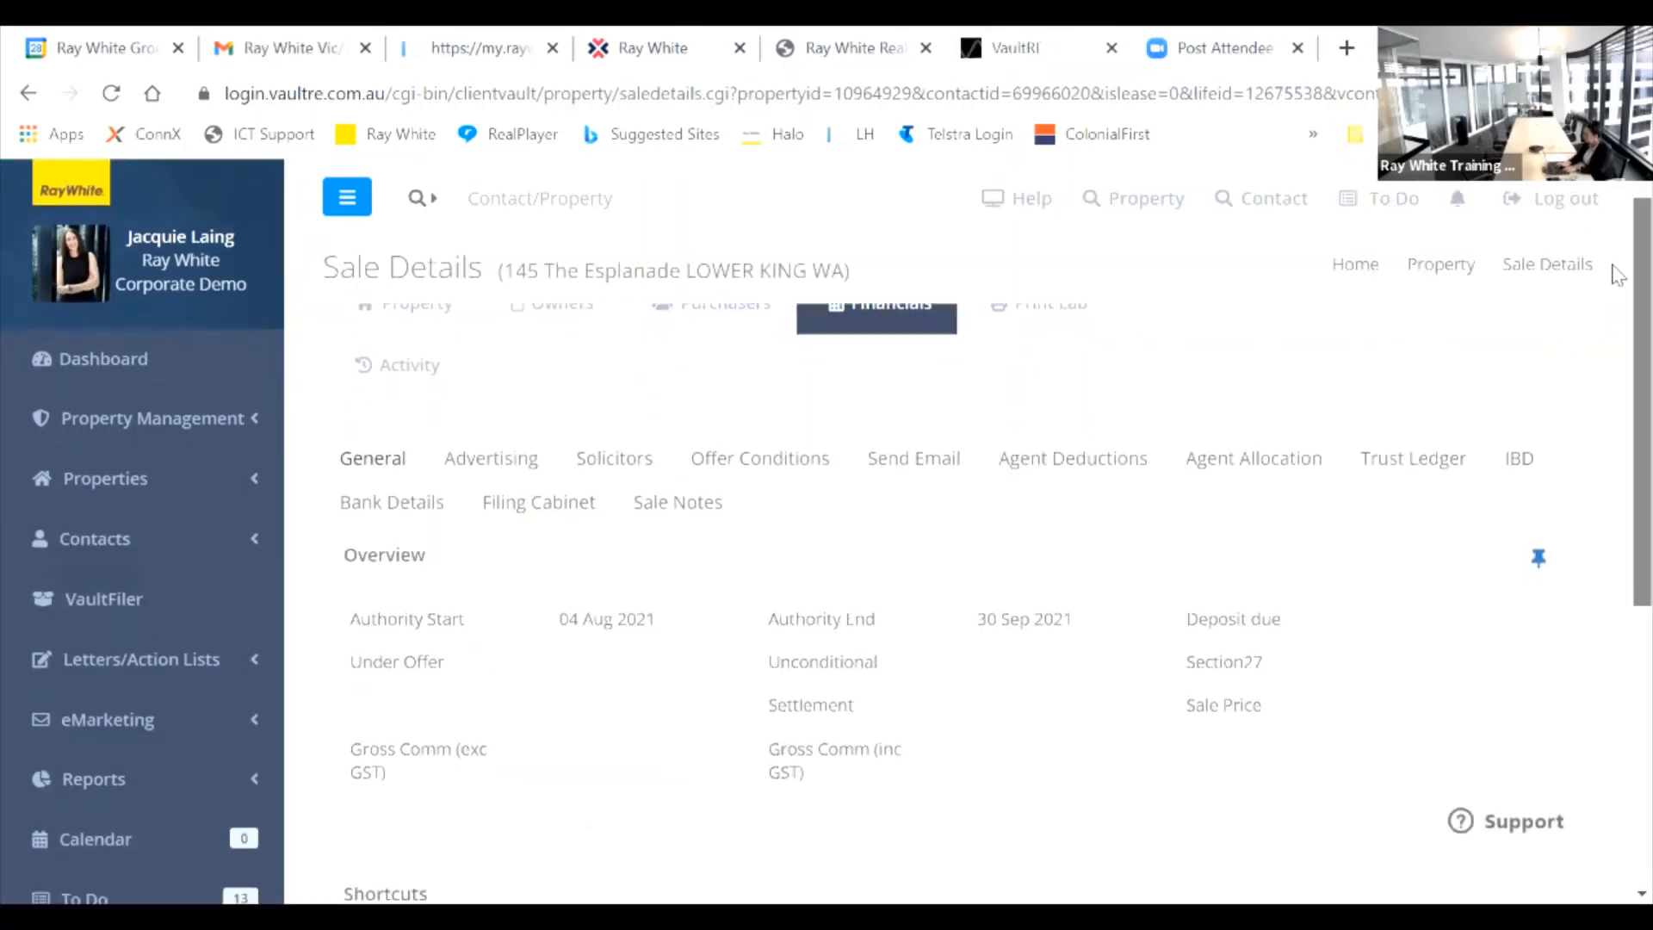
pyautogui.scroll(-3, 1617, 275)
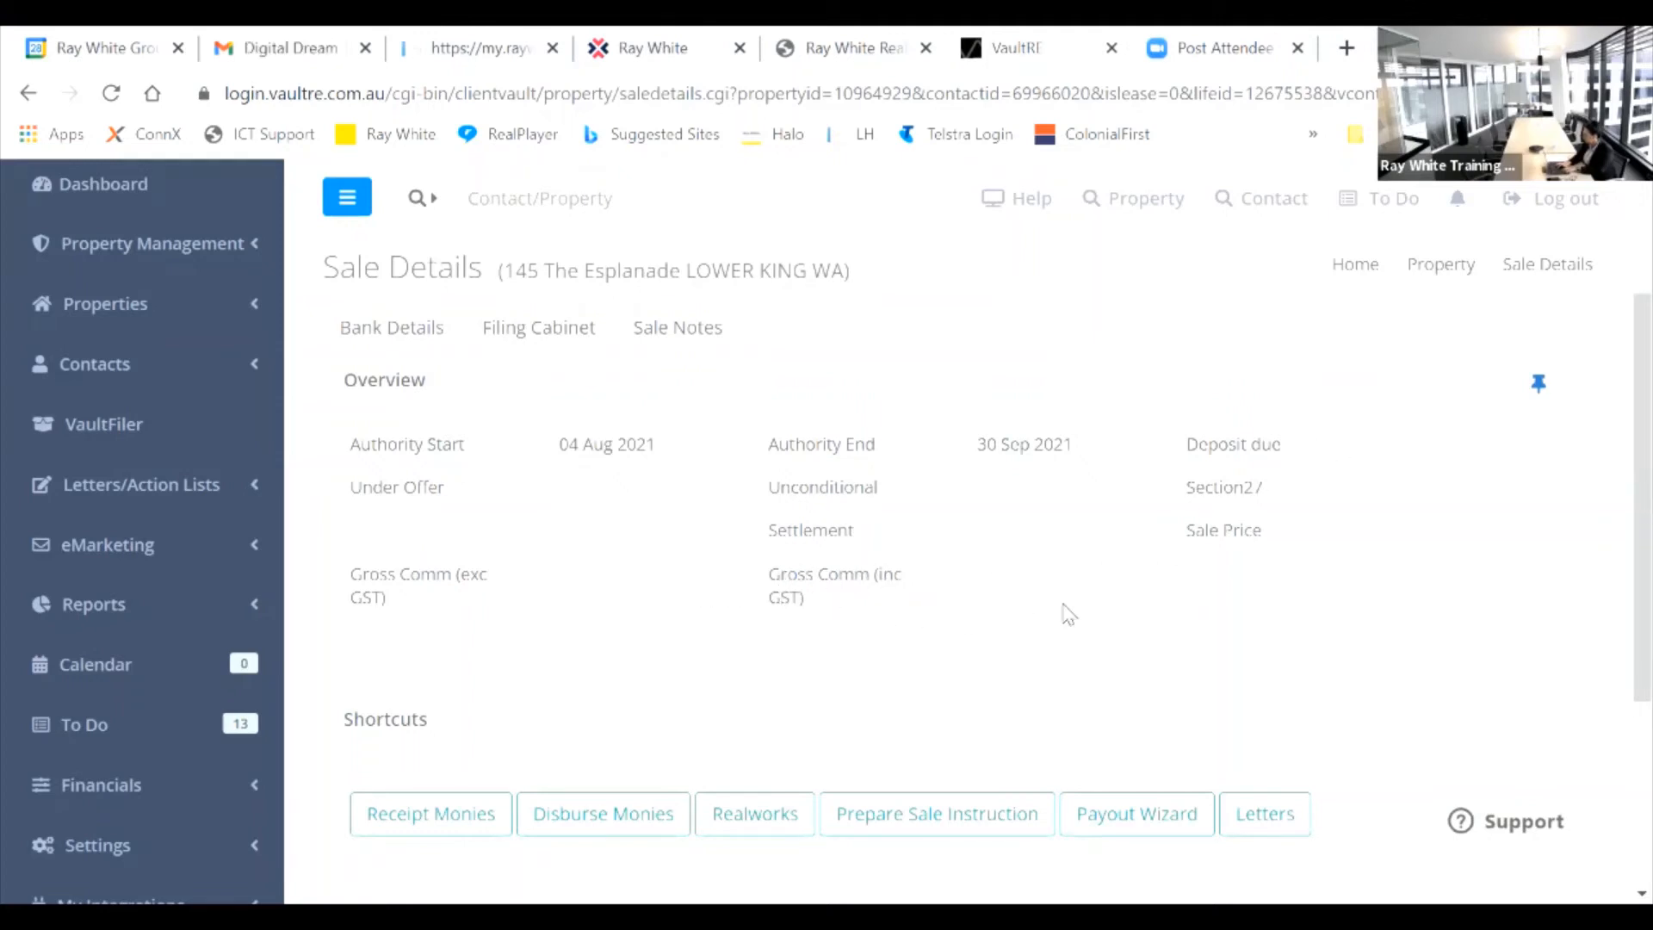
pyautogui.moveTo(1633, 458); pyautogui.dragTo(1617, 519)
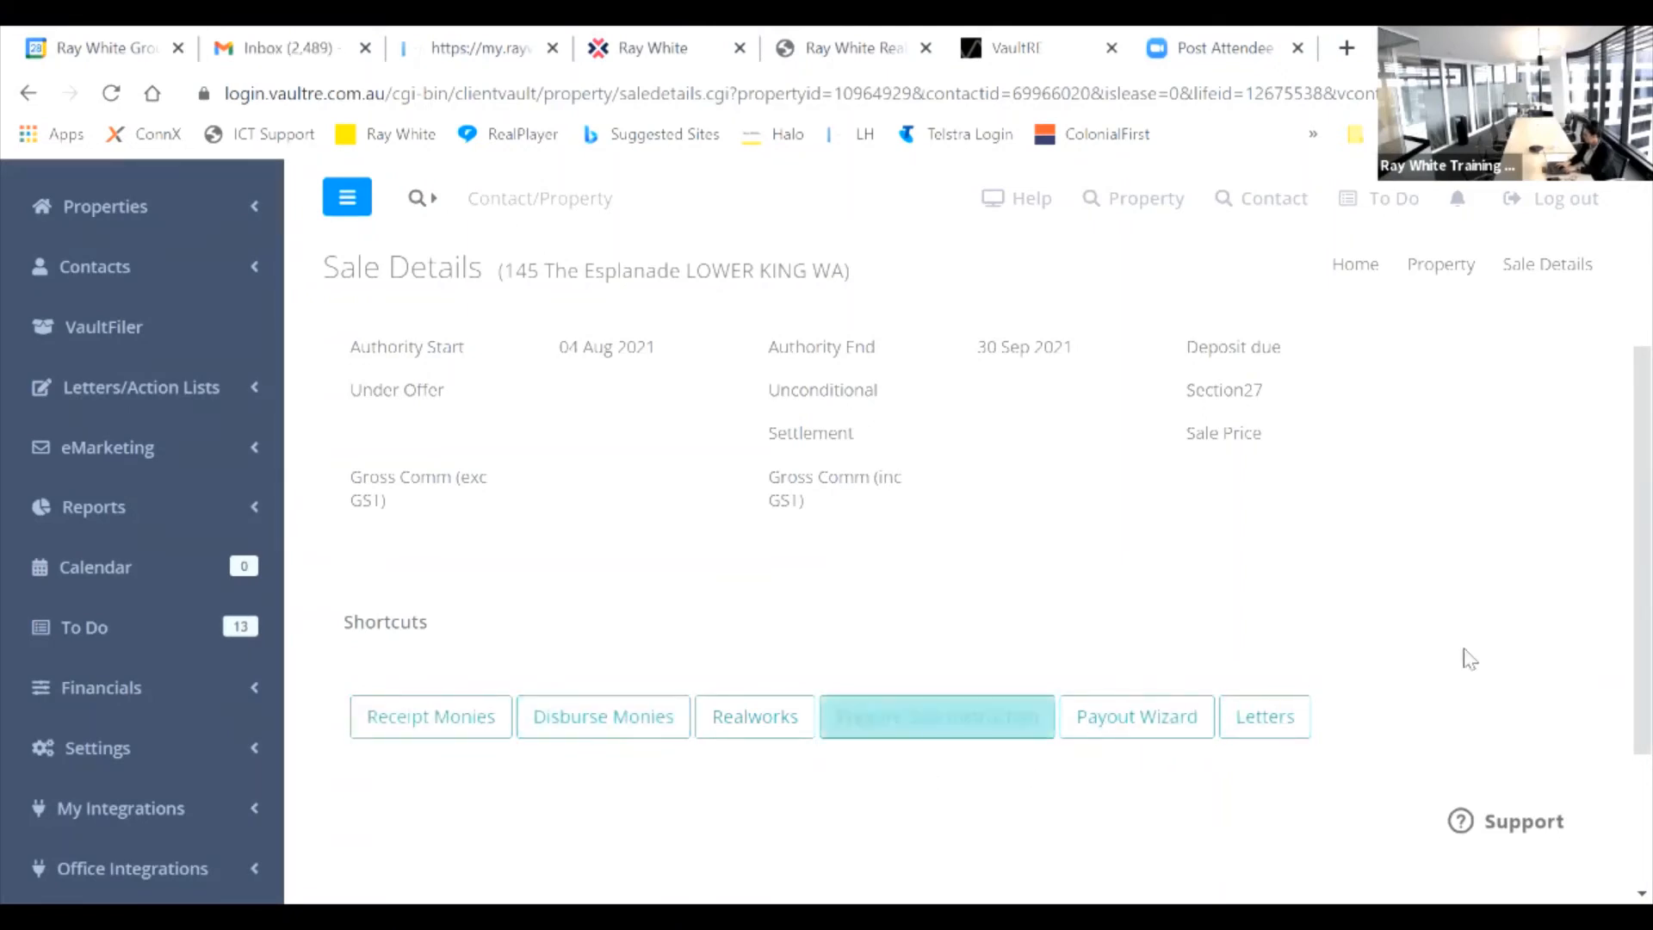
pyautogui.scroll(4, 1619, 527)
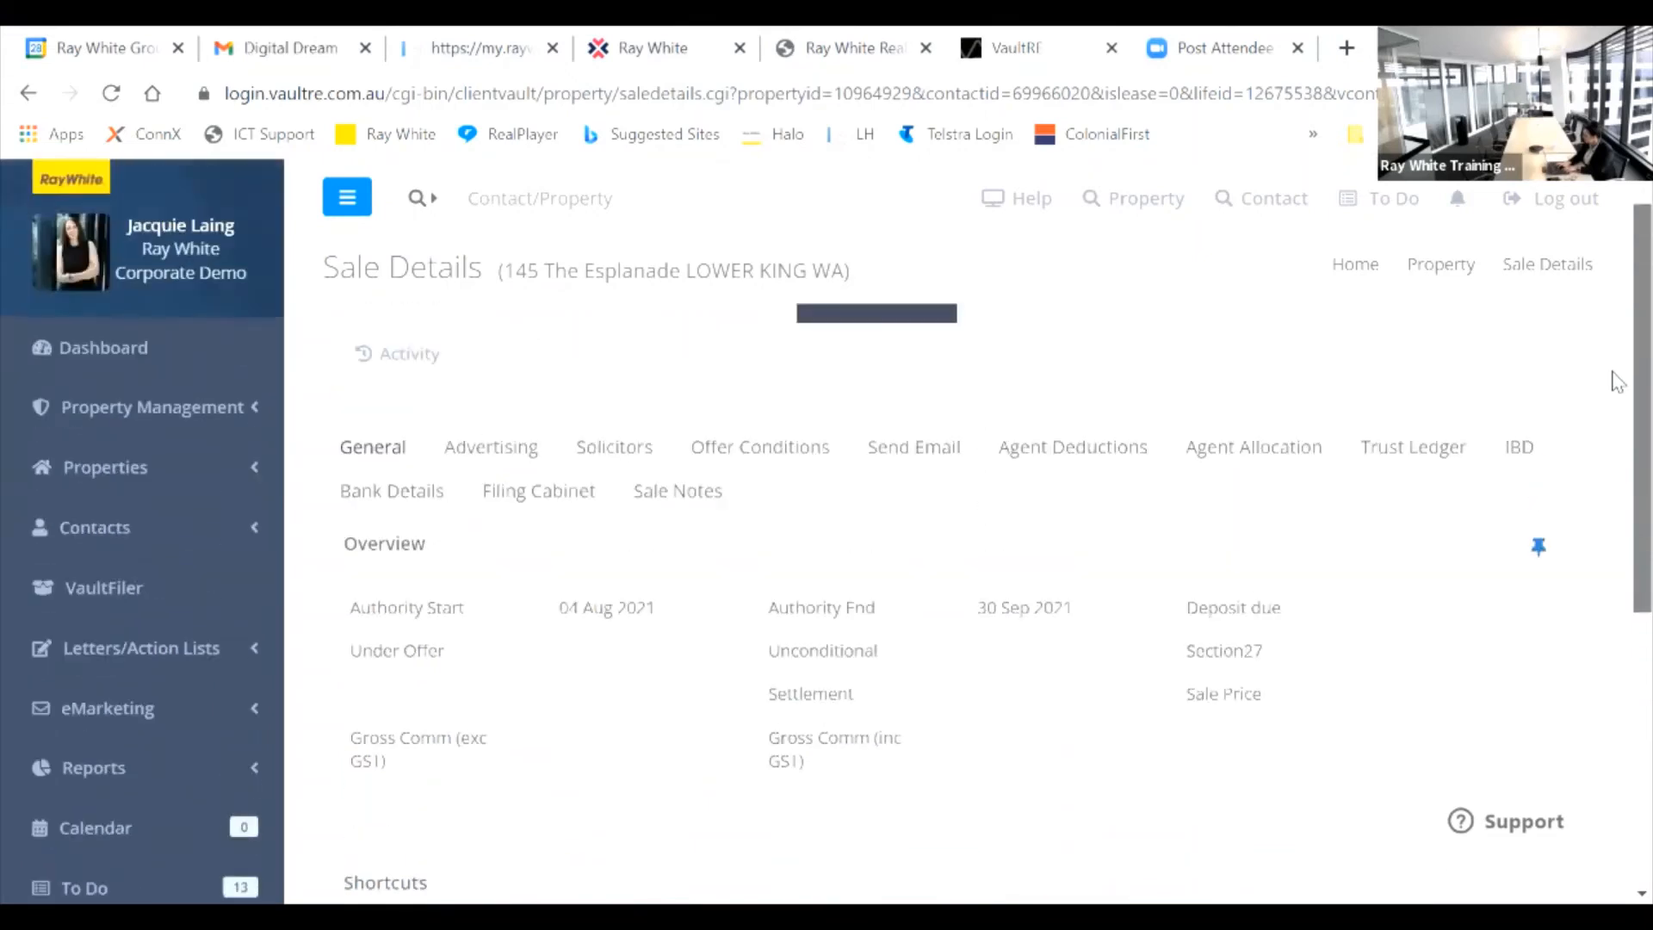
pyautogui.click(1412, 465)
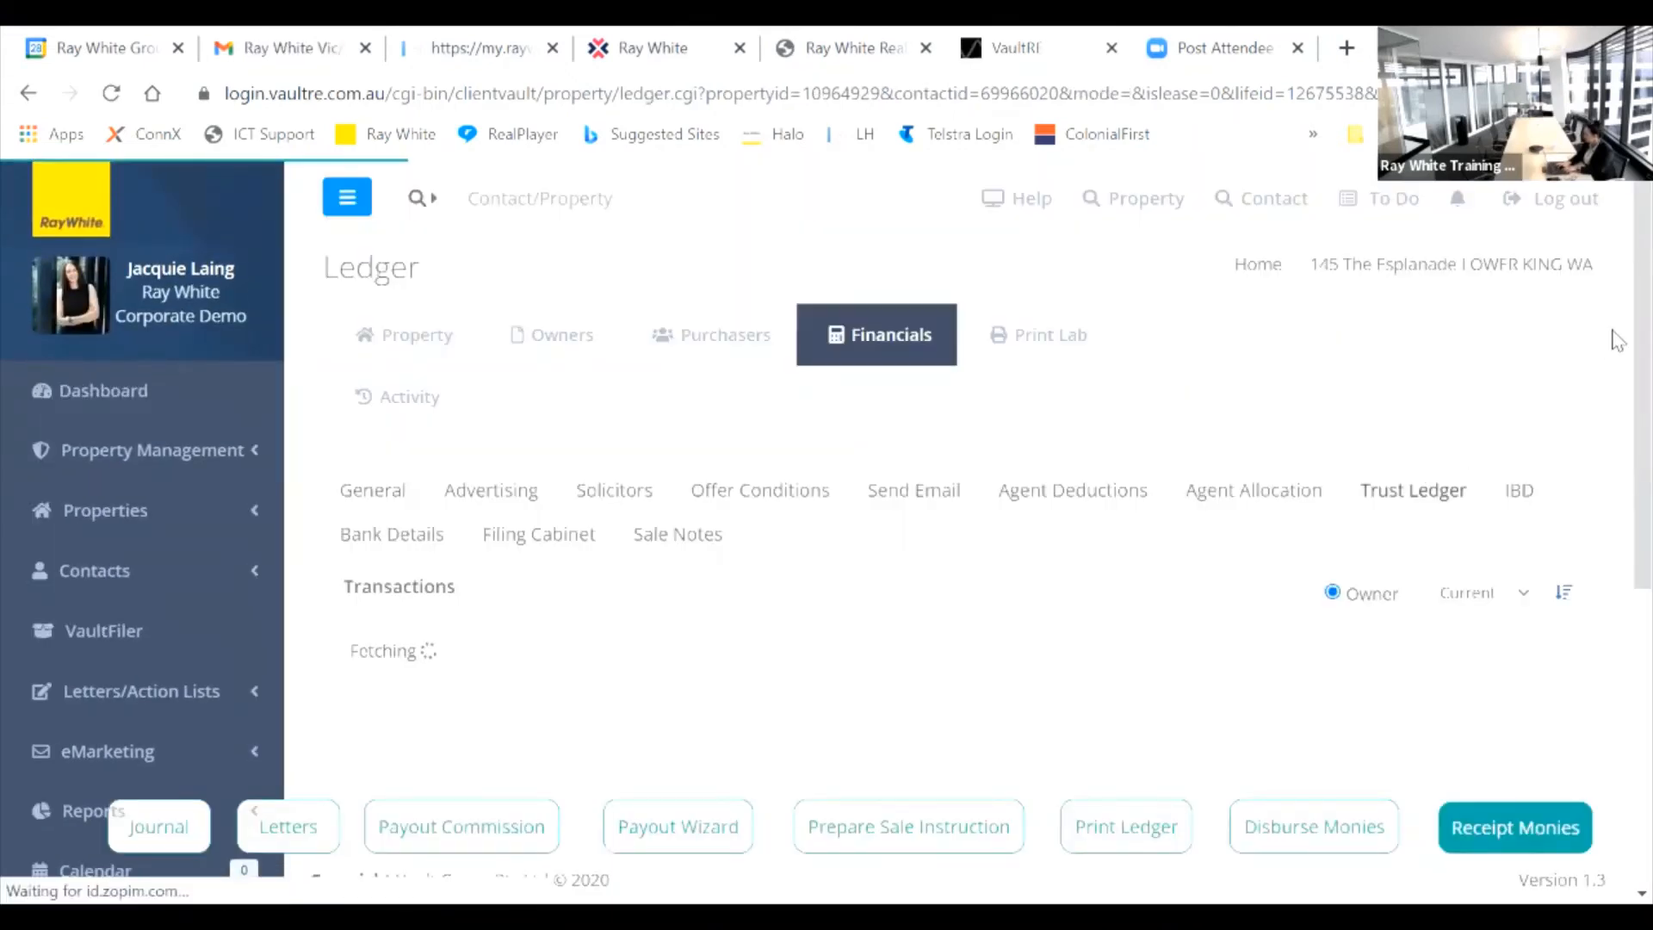
pyautogui.scroll(-5, 1616, 336)
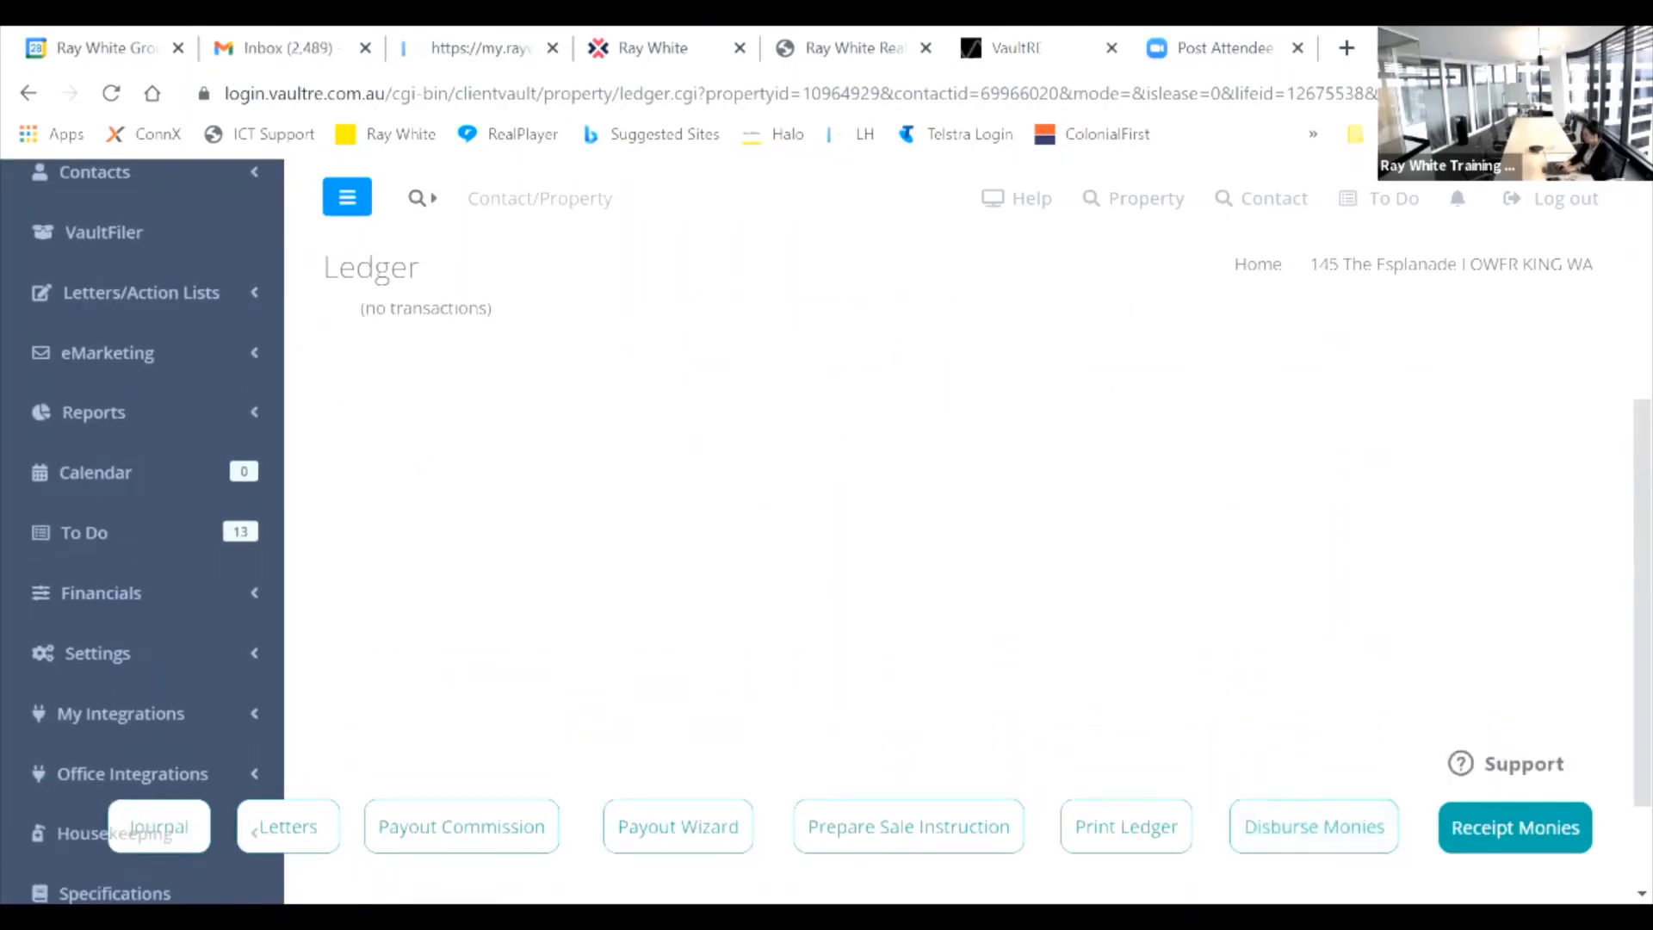
pyautogui.click(448, 849)
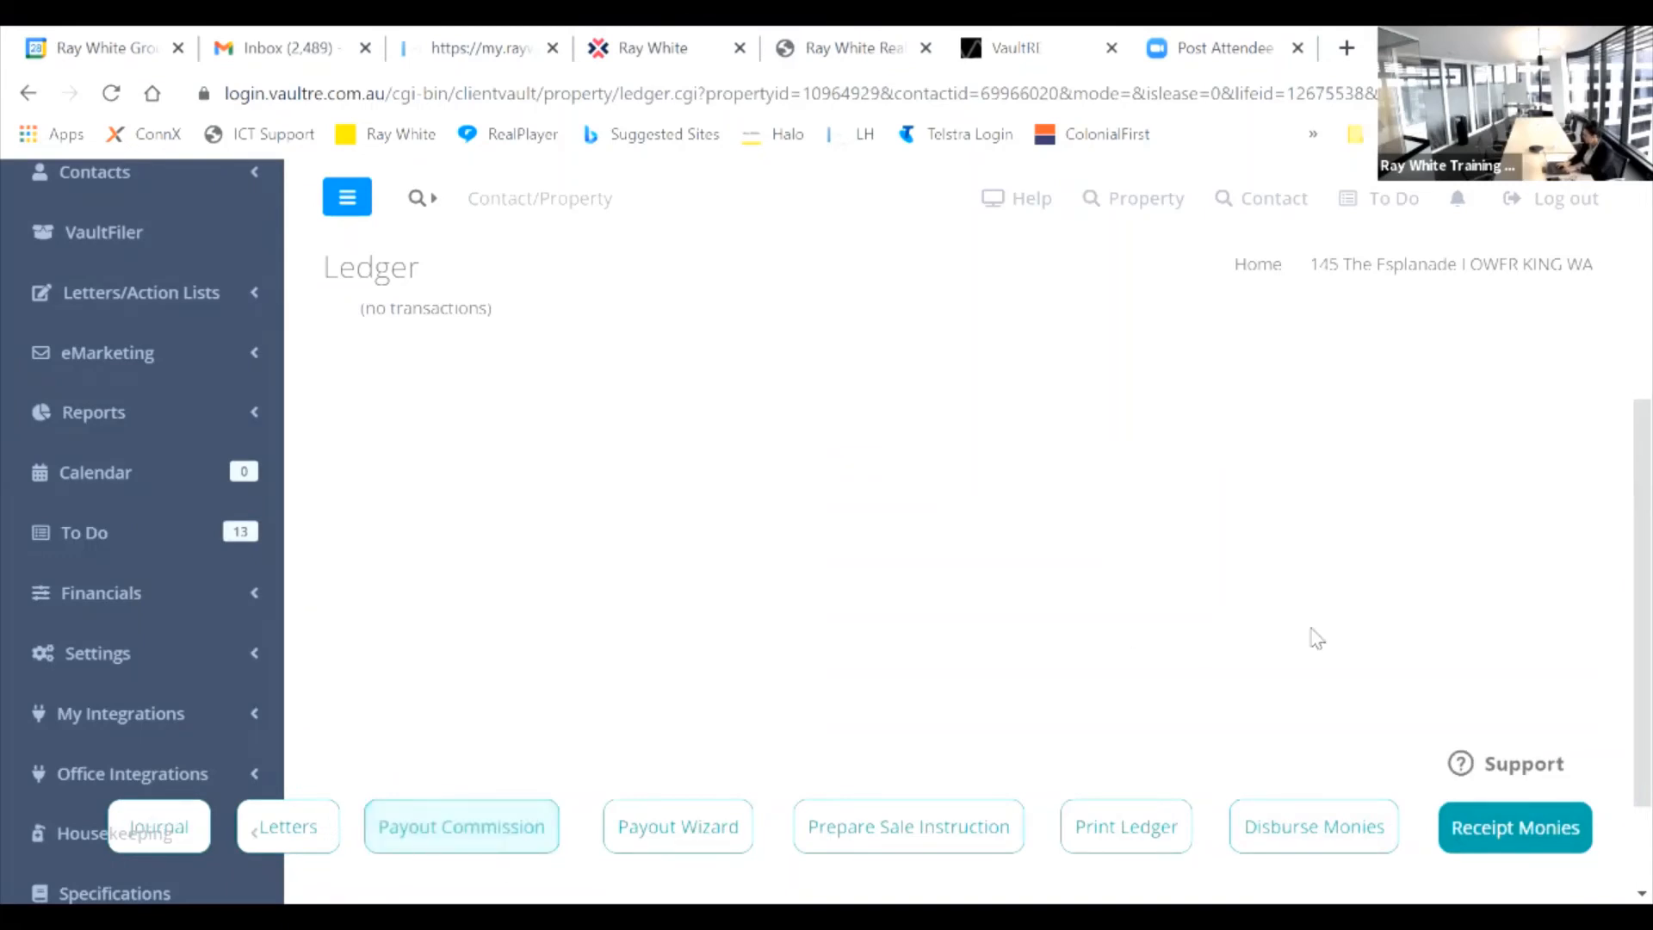
pyautogui.scroll(1, 1617, 482)
pyautogui.scroll(1, 1617, 476)
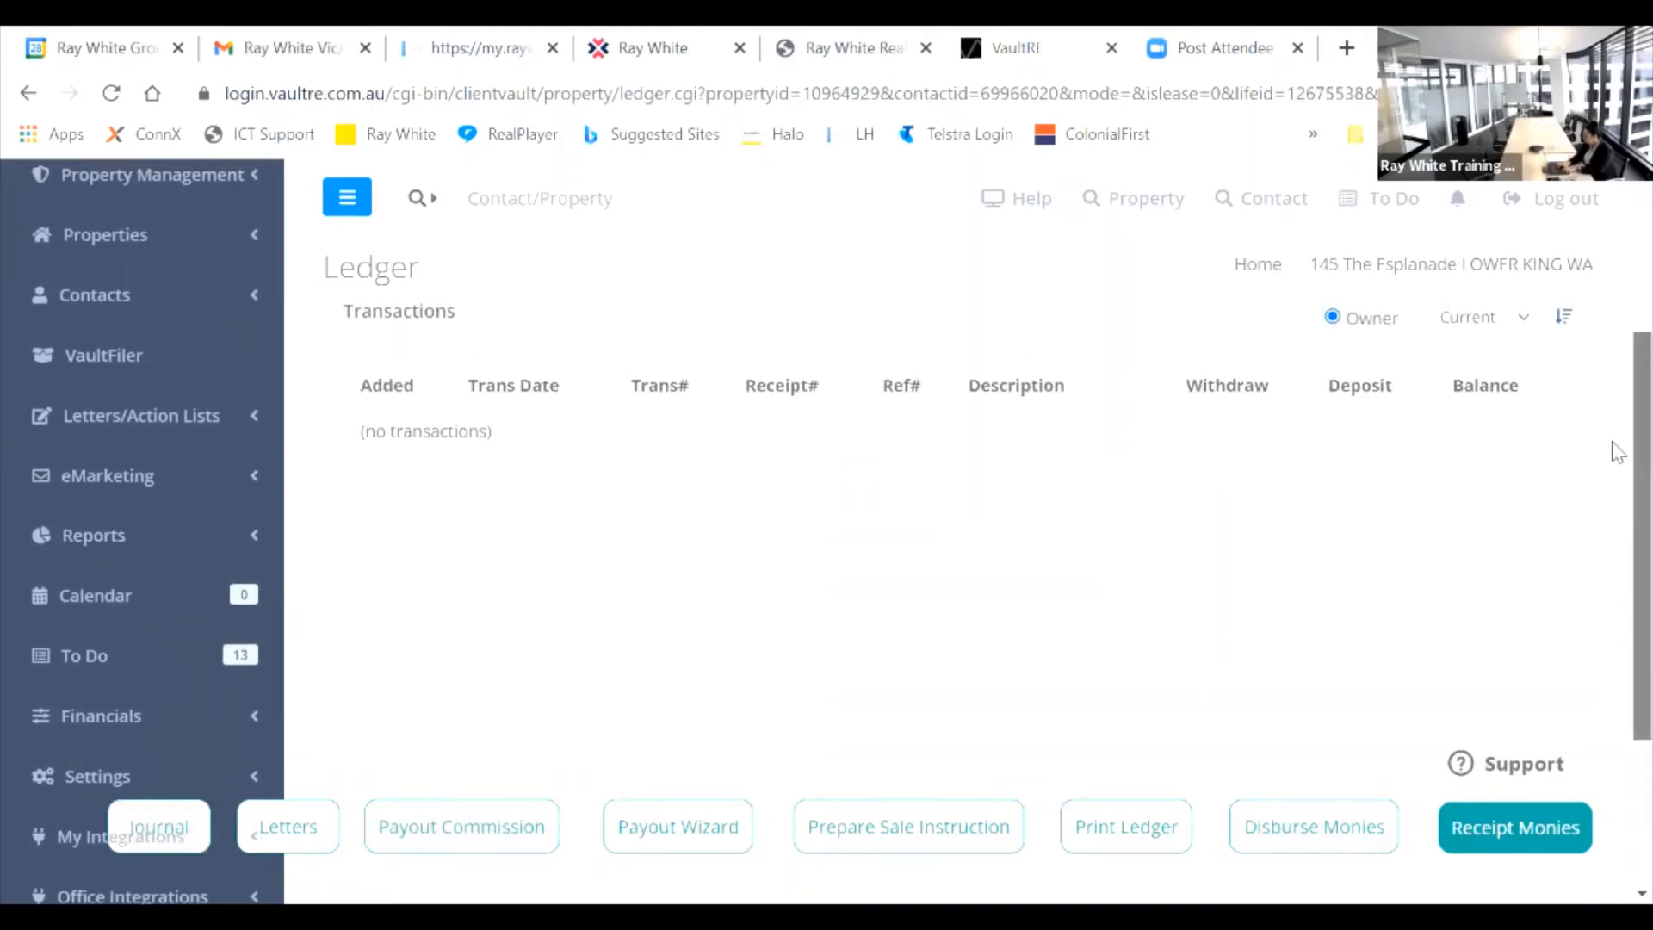
pyautogui.click(1536, 831)
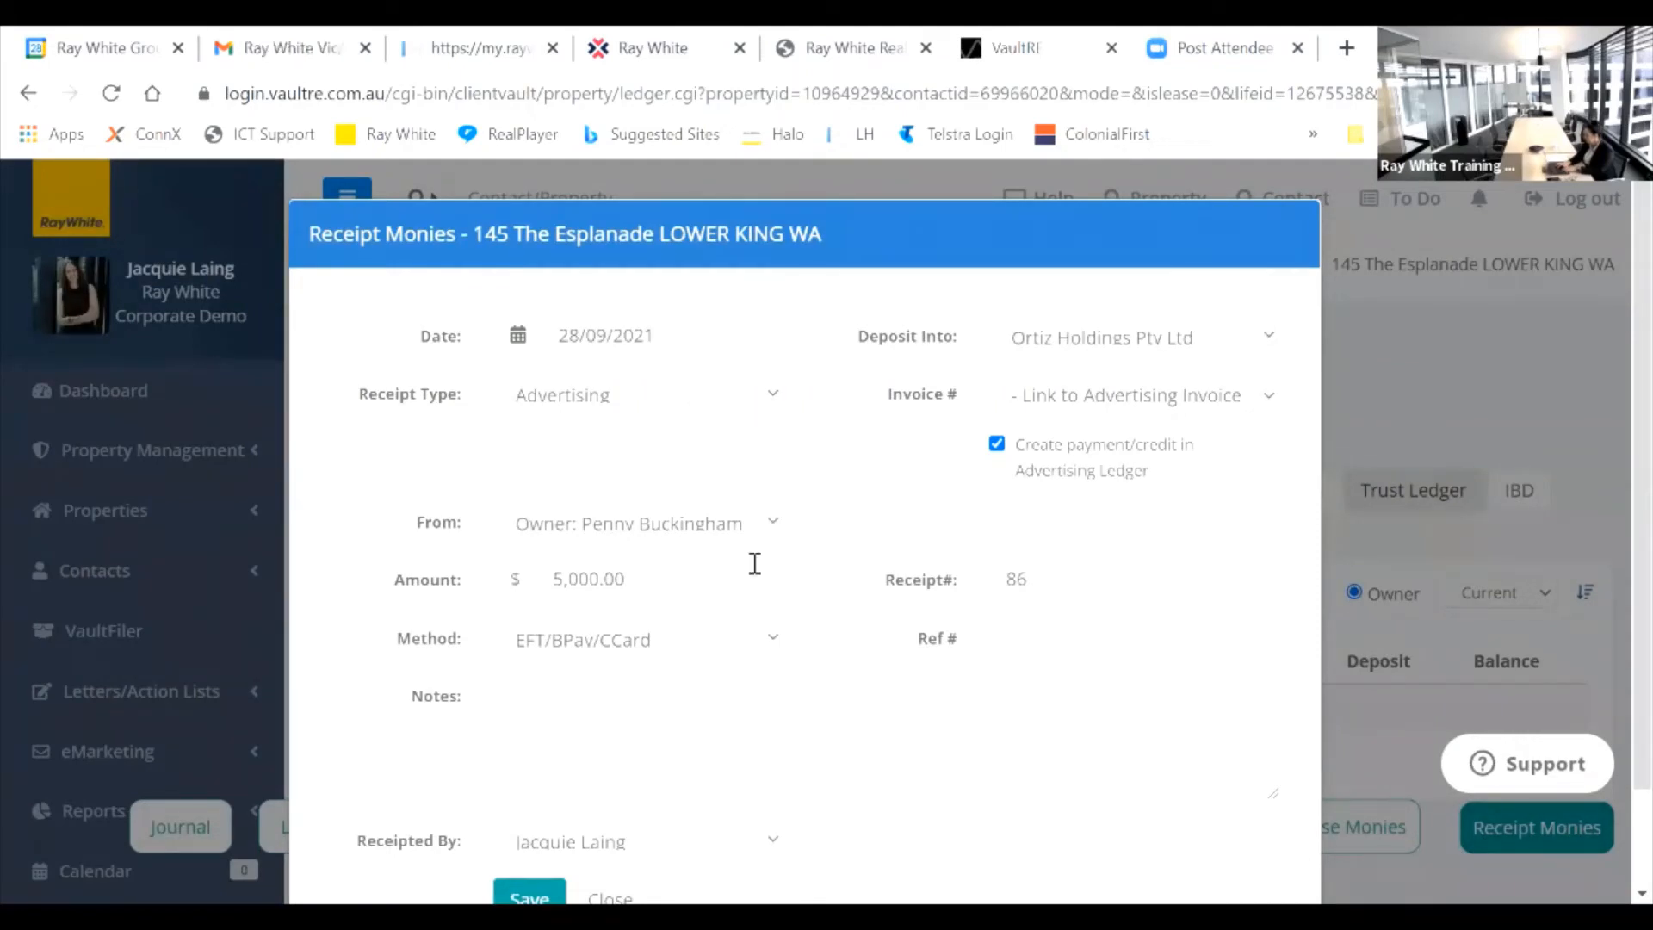
# Step: Give the receipt reference Adv, keep the advertising invoice link, and note 'Advertising partial payment'
pyautogui.click(1033, 639)
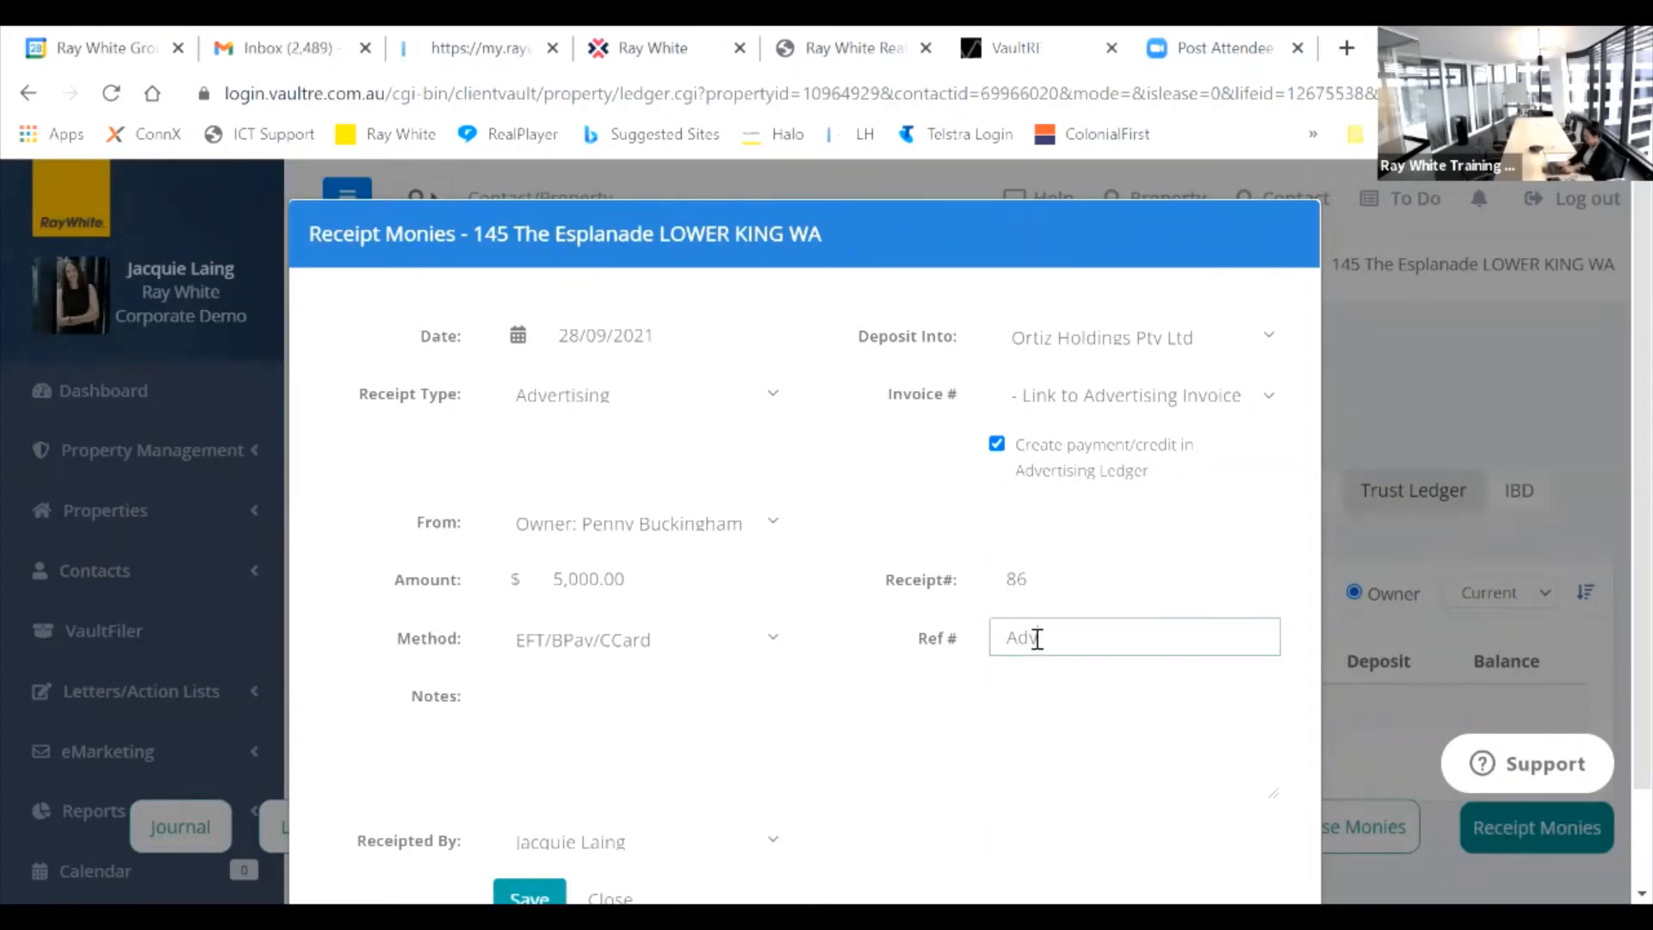
pyautogui.click(1262, 398)
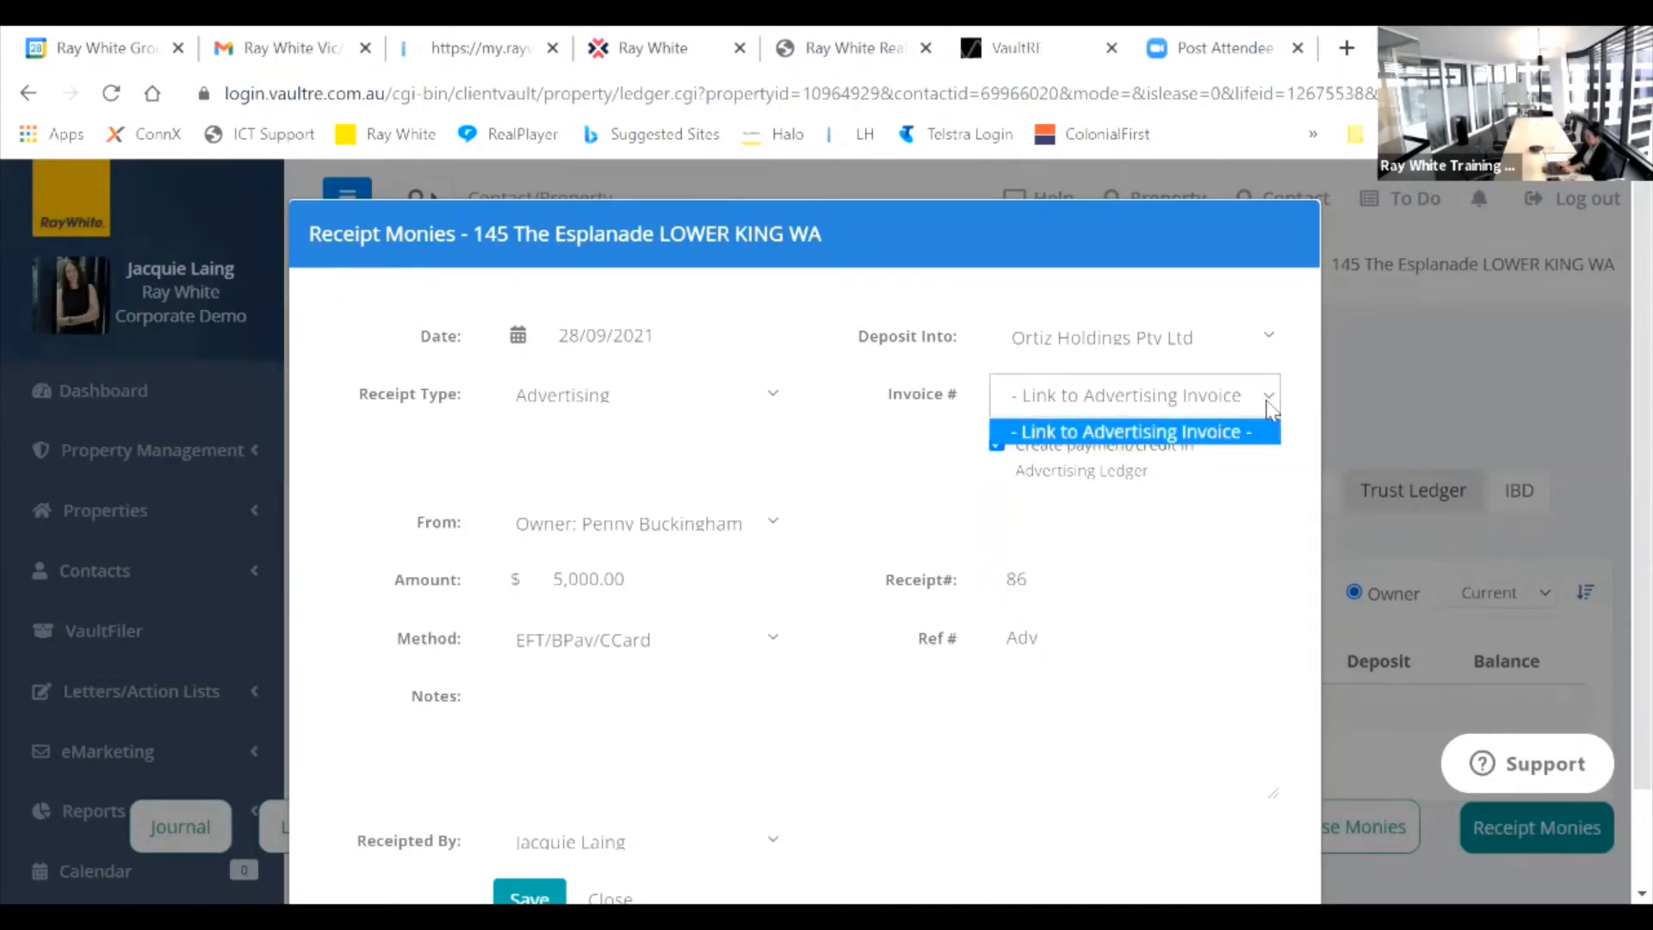
pyautogui.click(1196, 387)
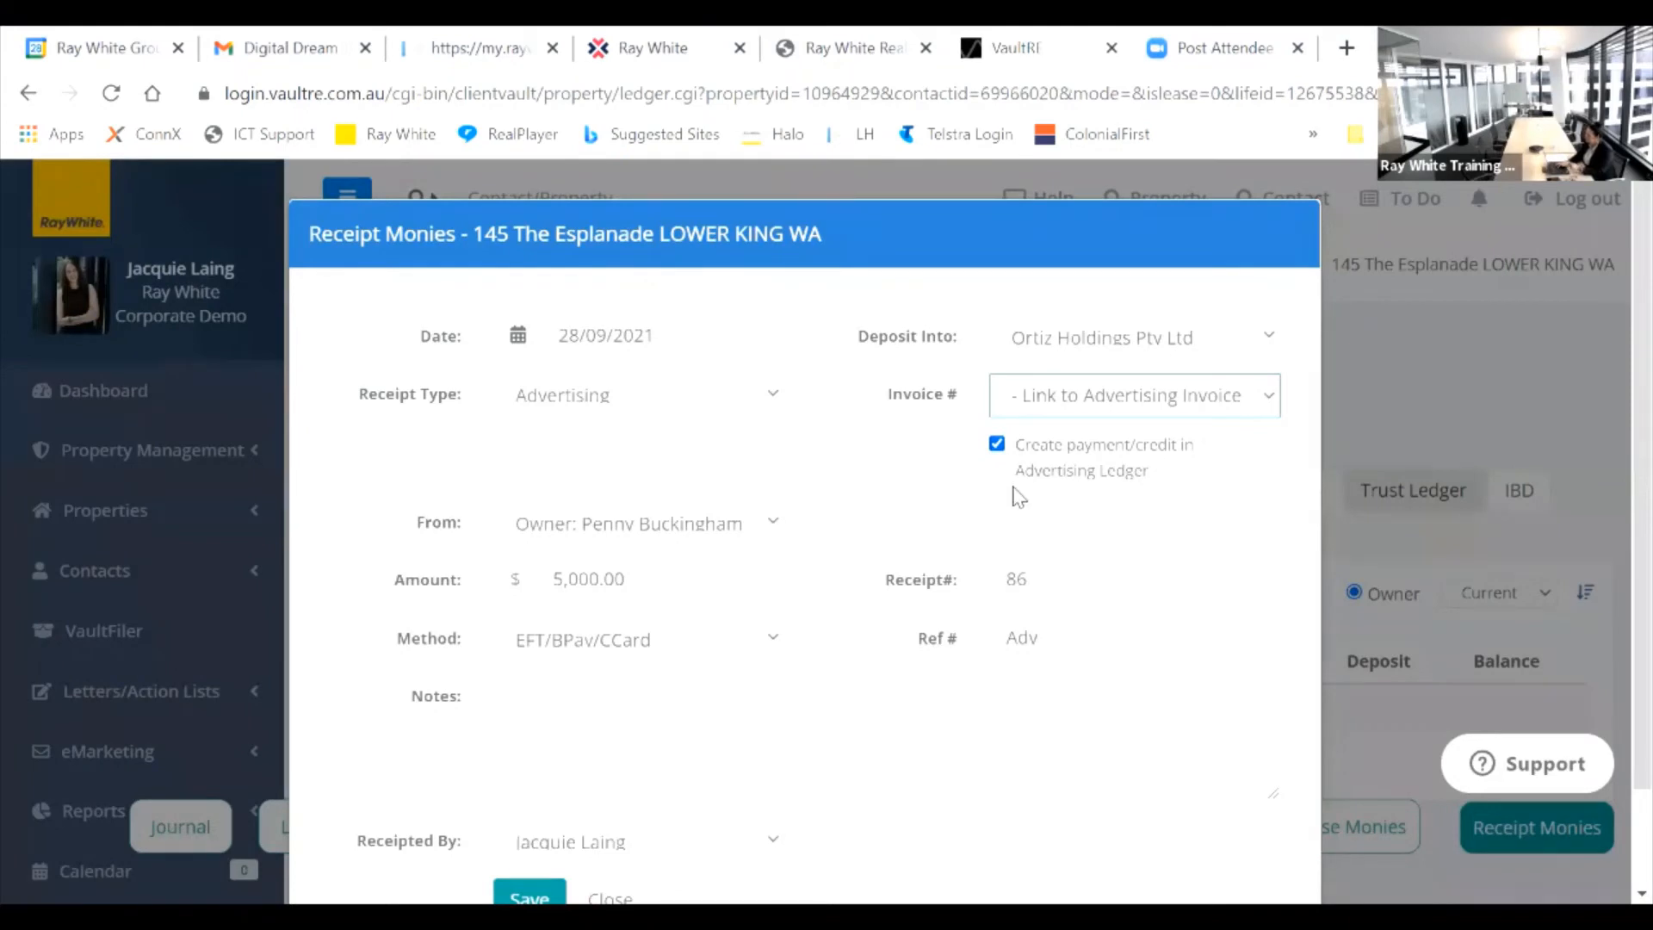
pyautogui.click(625, 713)
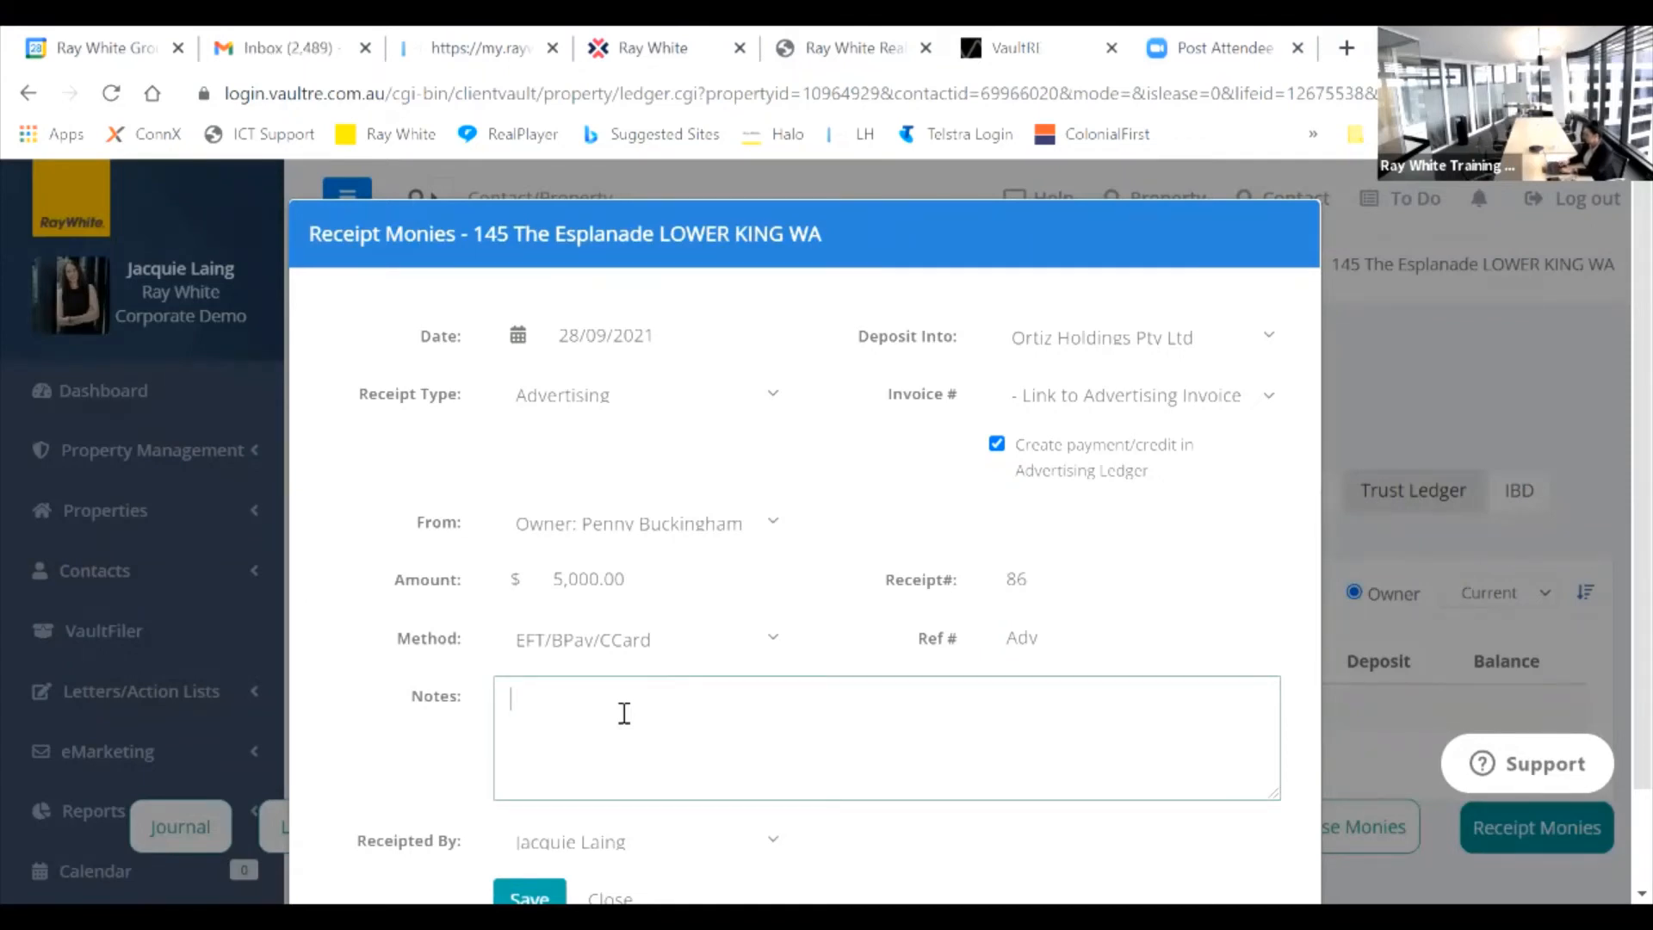
pyautogui.write('Advertising partial')
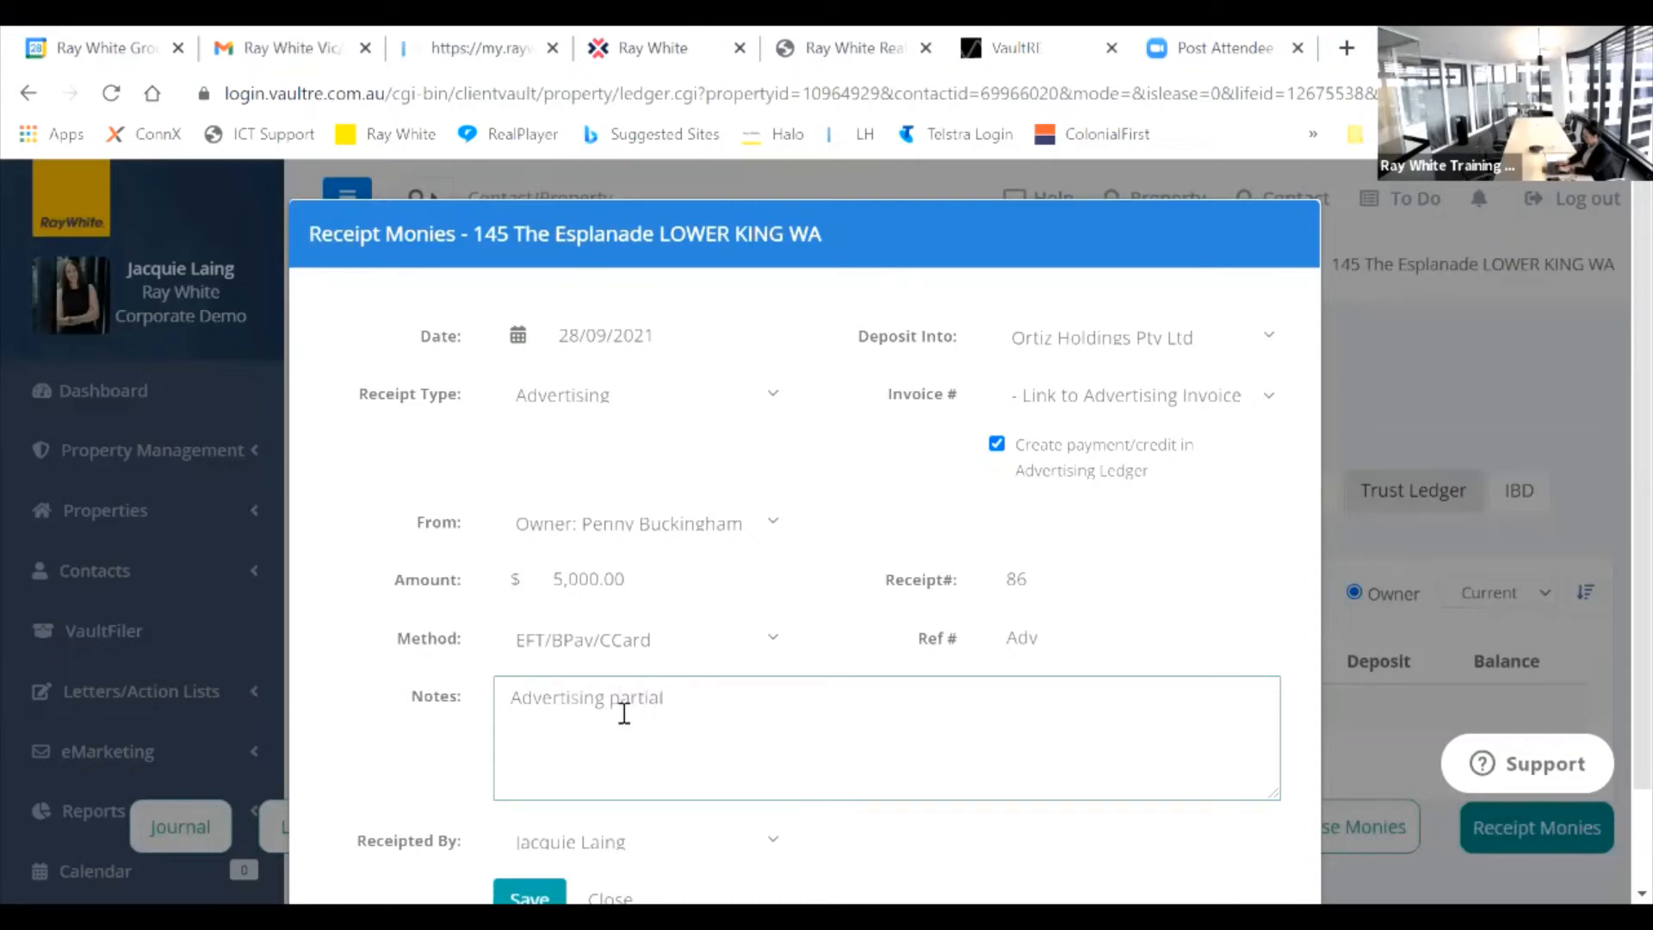
pyautogui.write('yment')
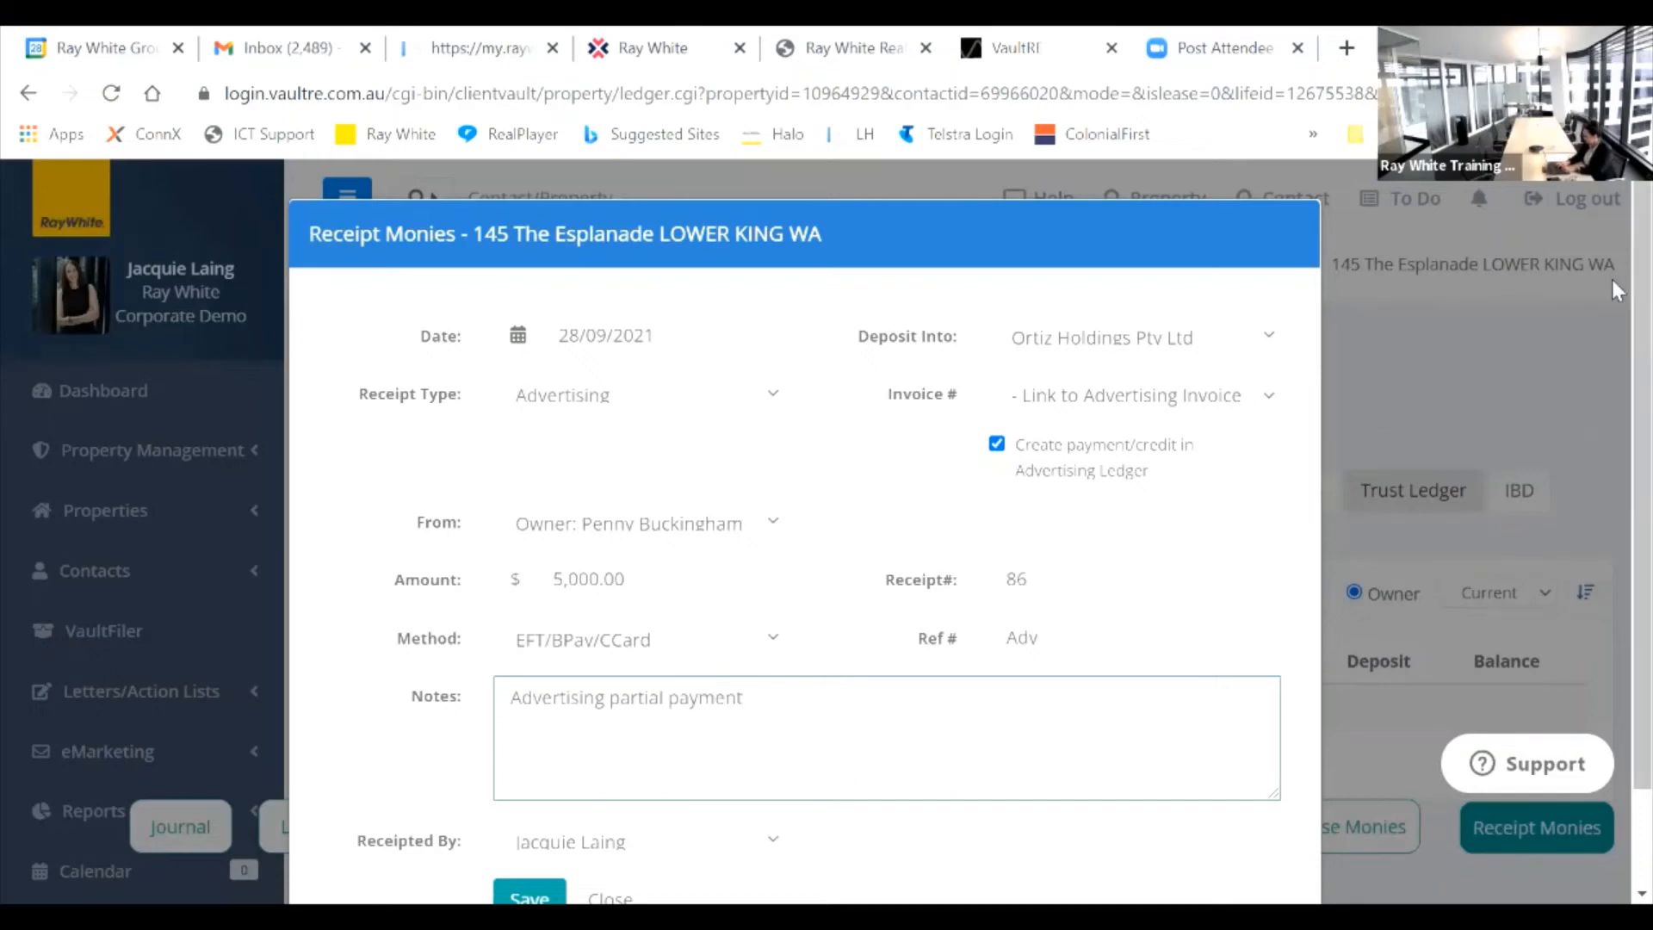
pyautogui.scroll(-2, 1612, 277)
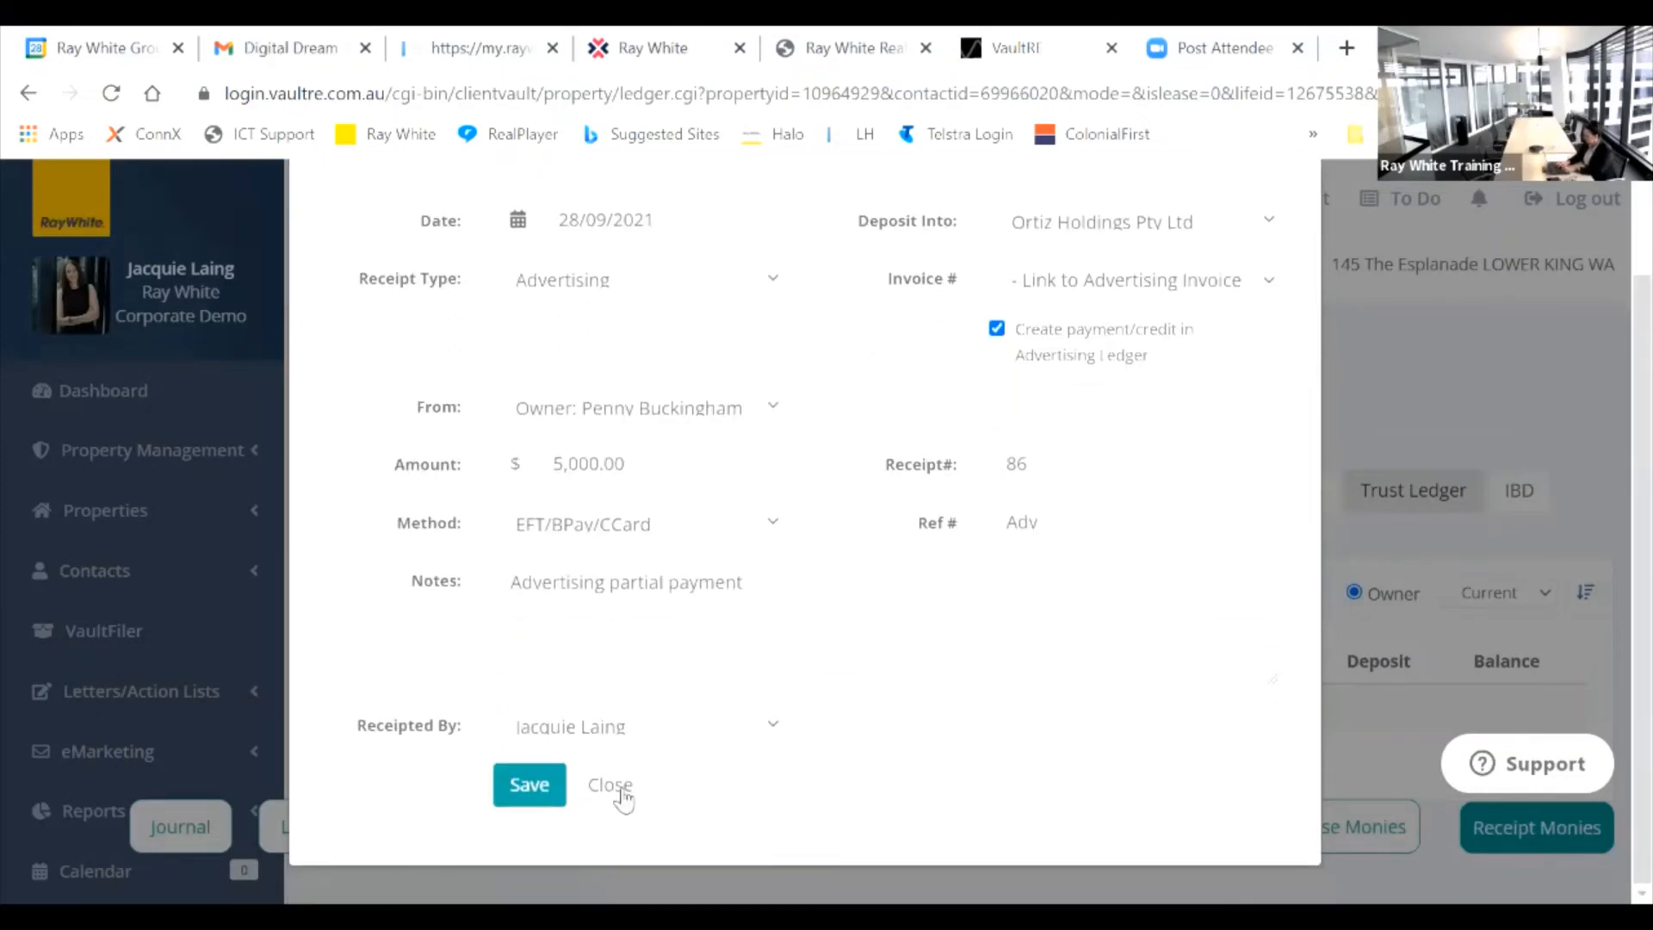
# Step: Save receipt 86 for $5,000 and view it in the property's Advertising ledger
pyautogui.click(523, 785)
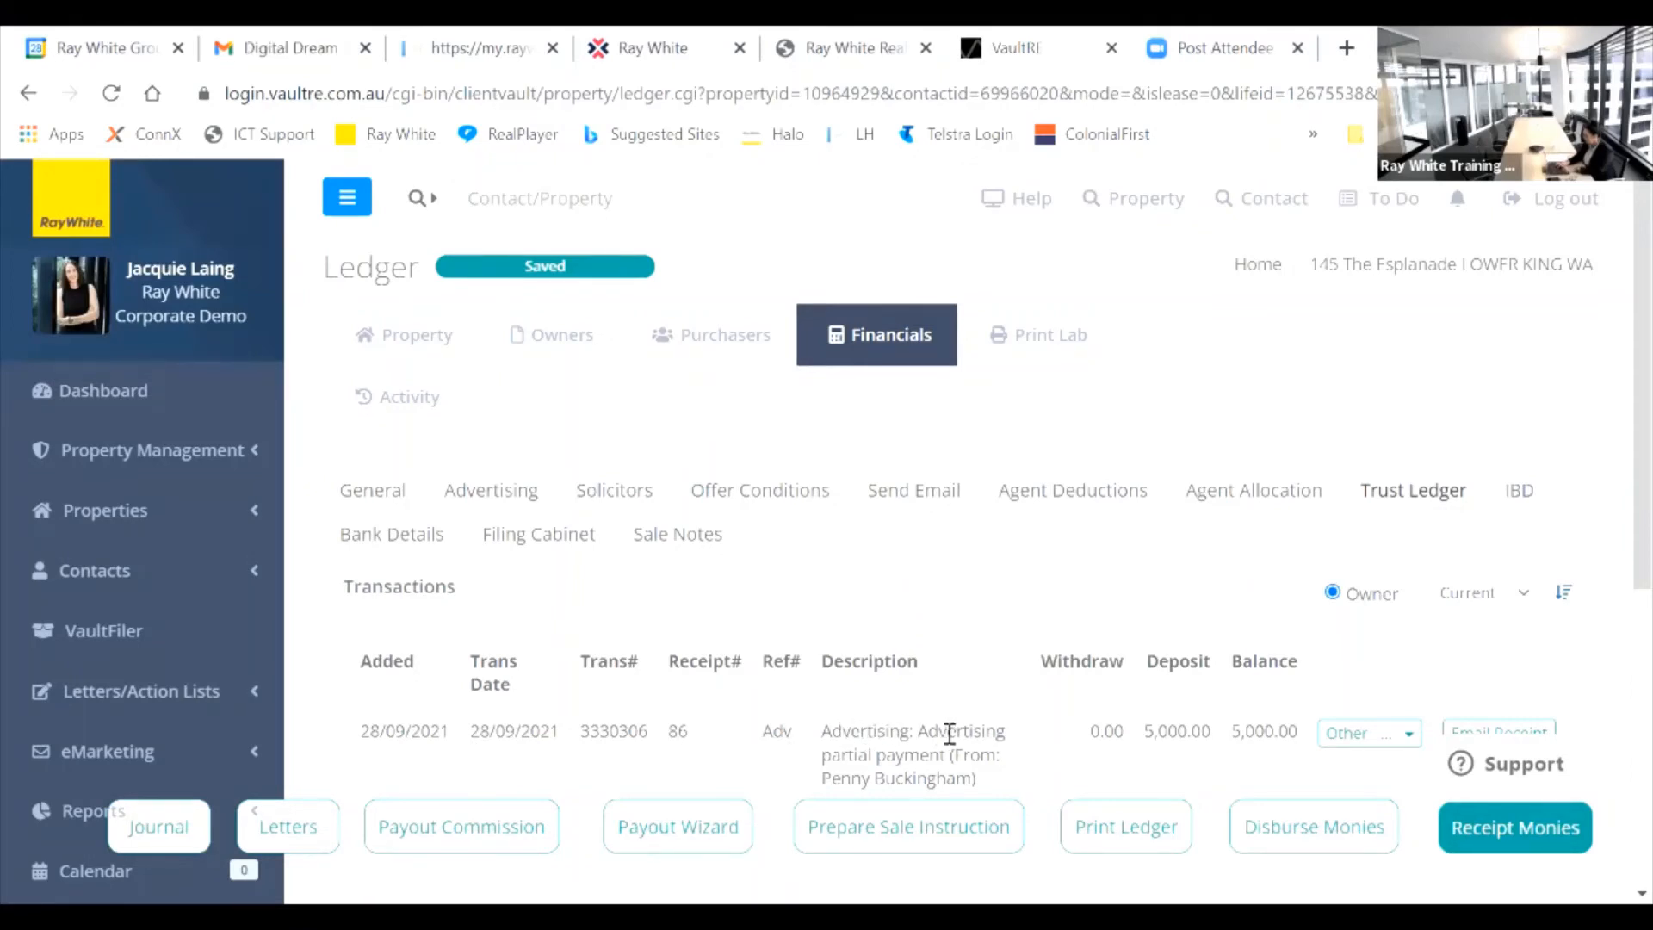
pyautogui.click(475, 490)
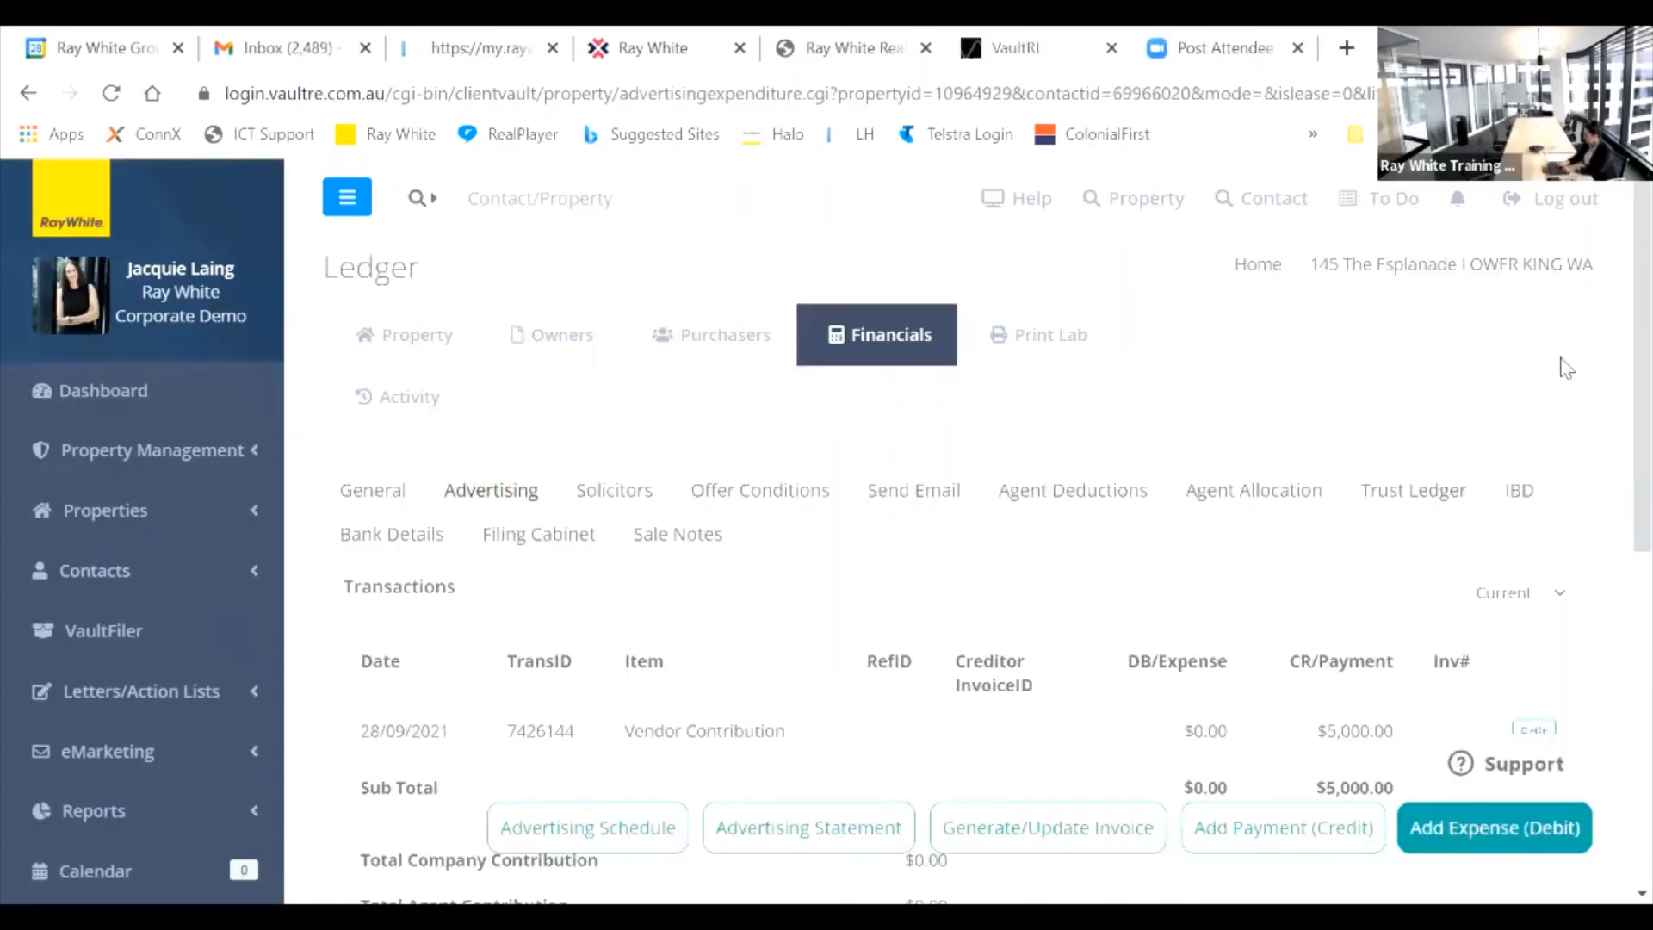
# Step: Go to the sale's Trust Ledger and open a fresh receipt, number 87, dated 28/09/2021
pyautogui.moveTo(1618, 236); pyautogui.dragTo(1617, 312)
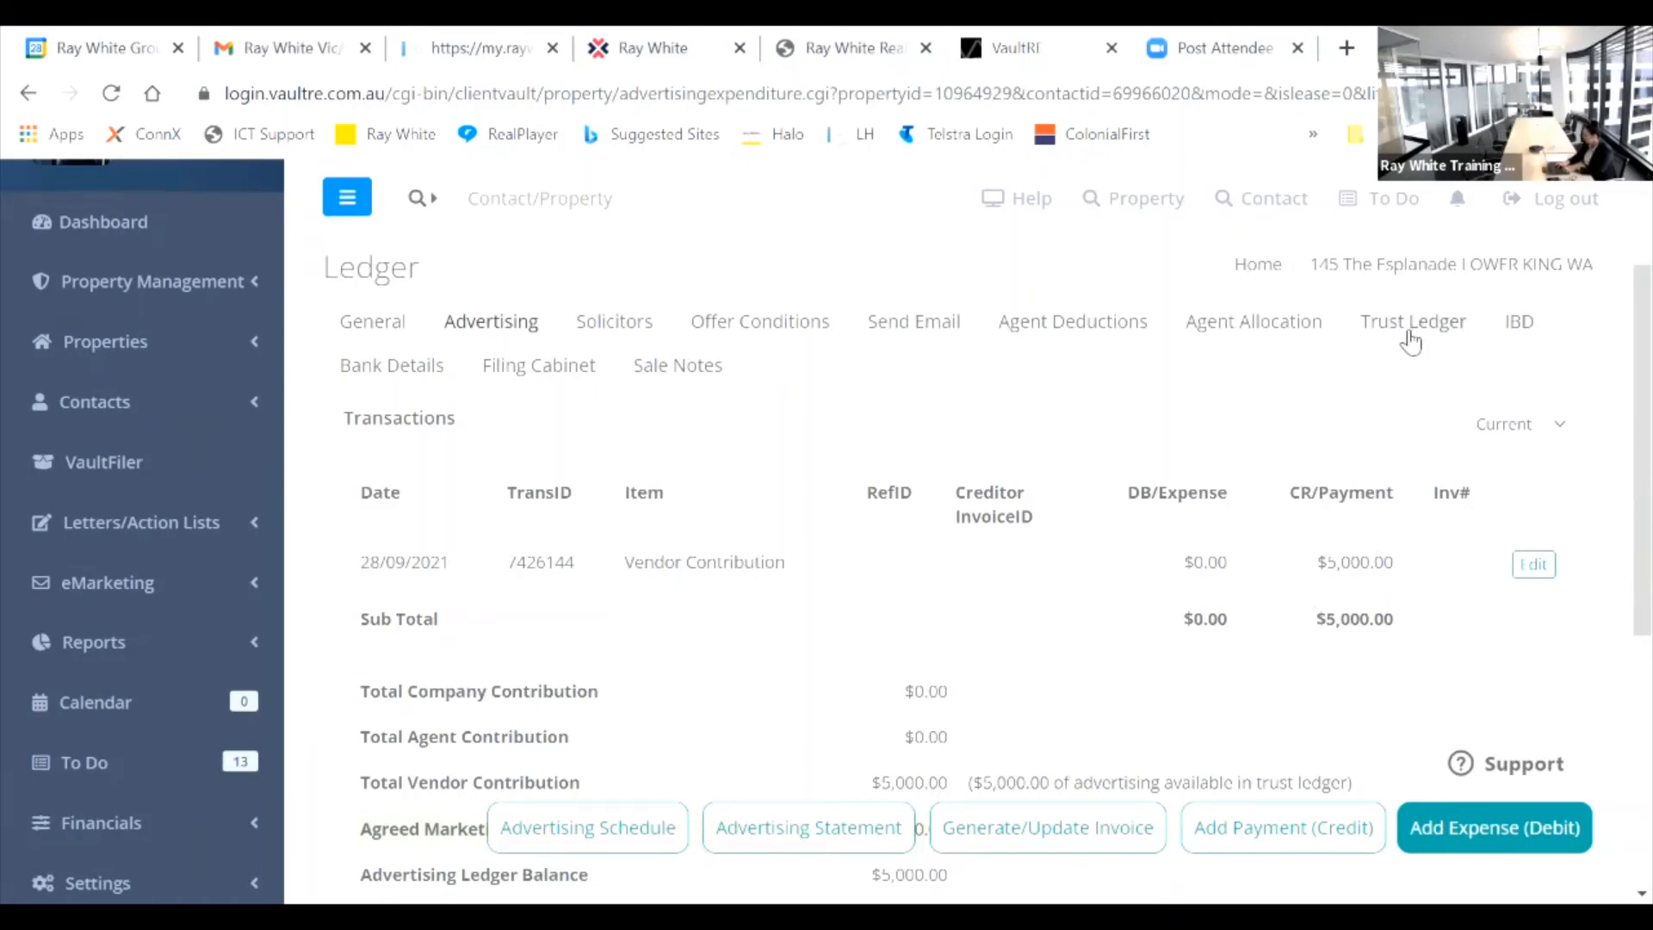
pyautogui.scroll(-3, 1627, 344)
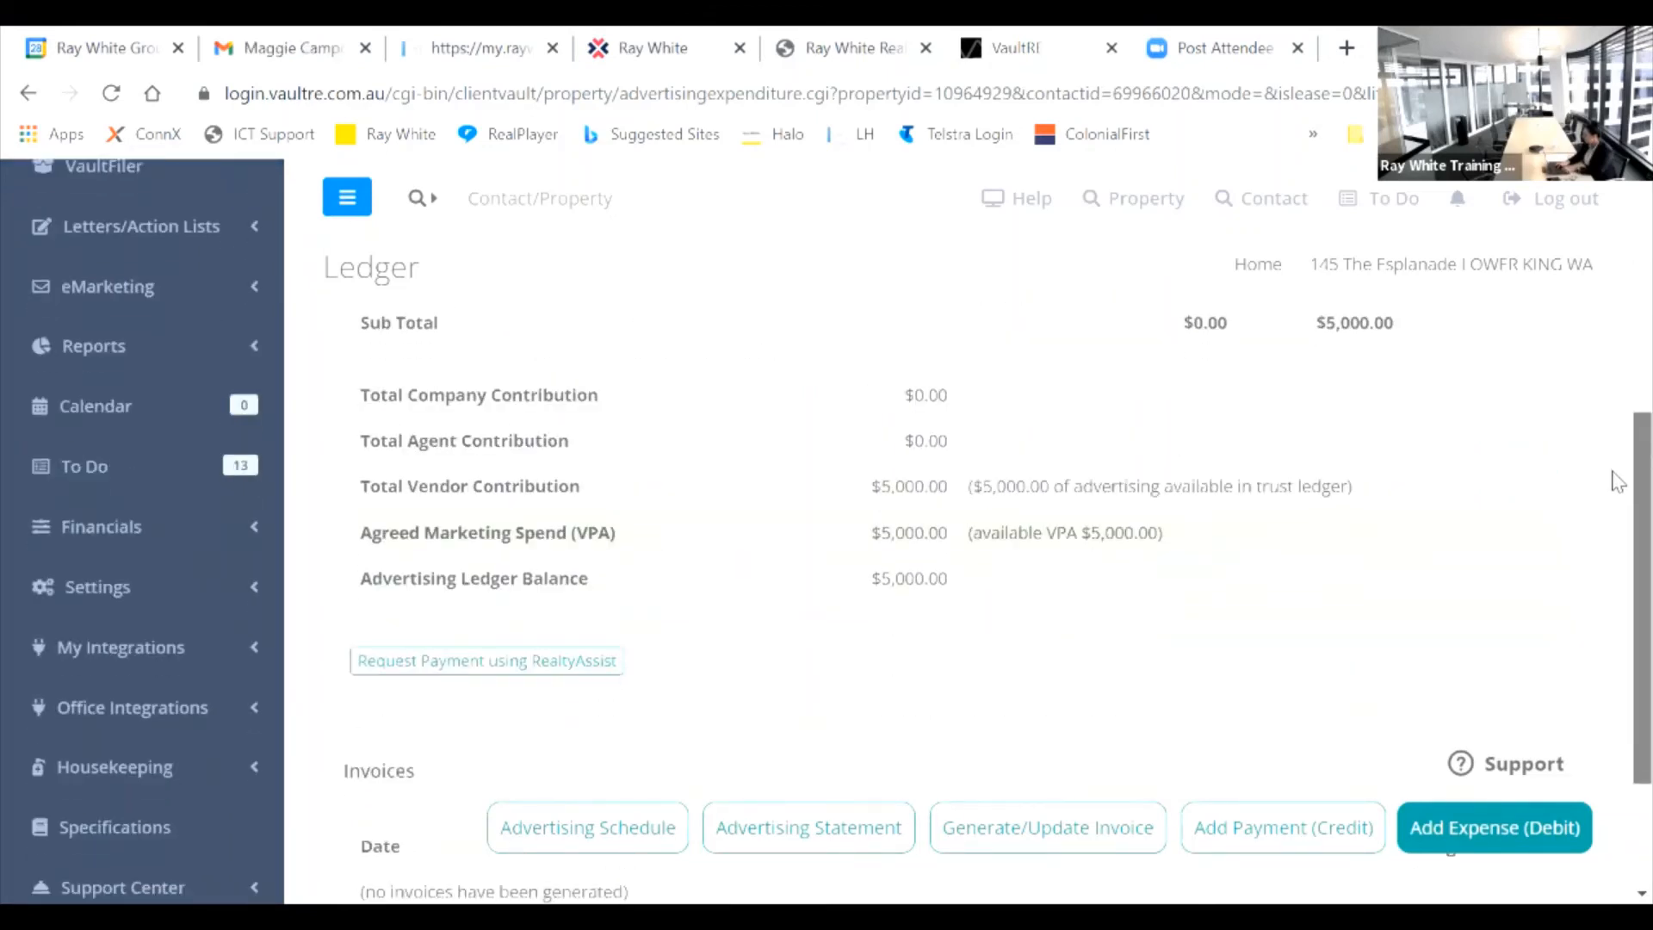
pyautogui.scroll(-2, 1615, 487)
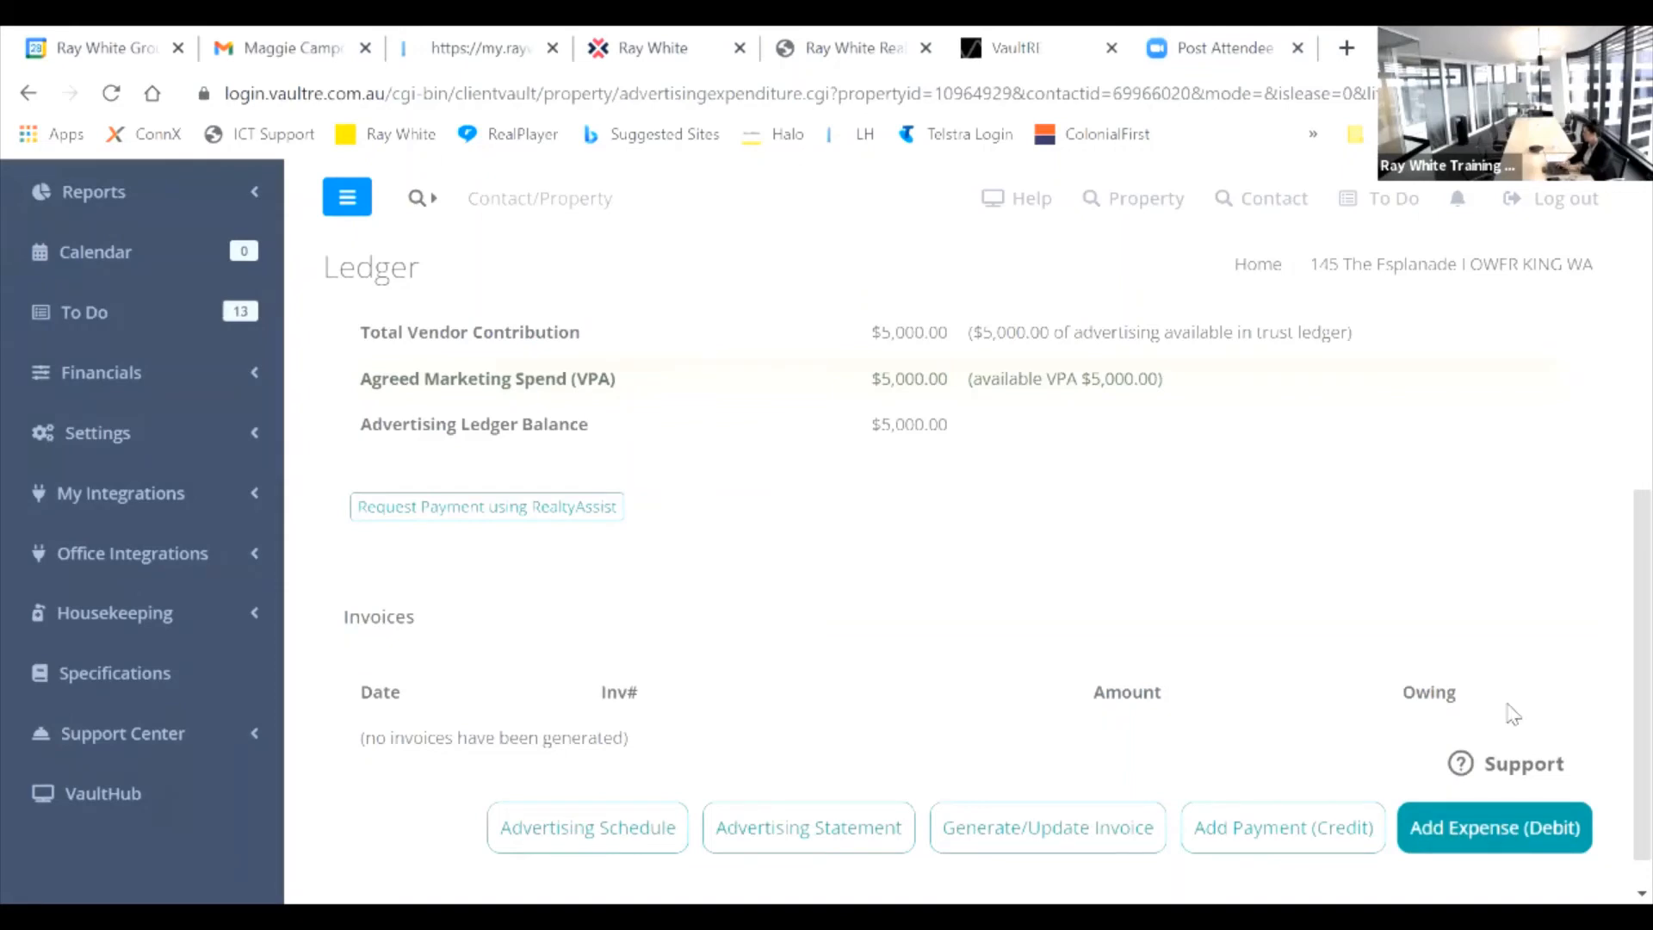
pyautogui.scroll(1, 1617, 620)
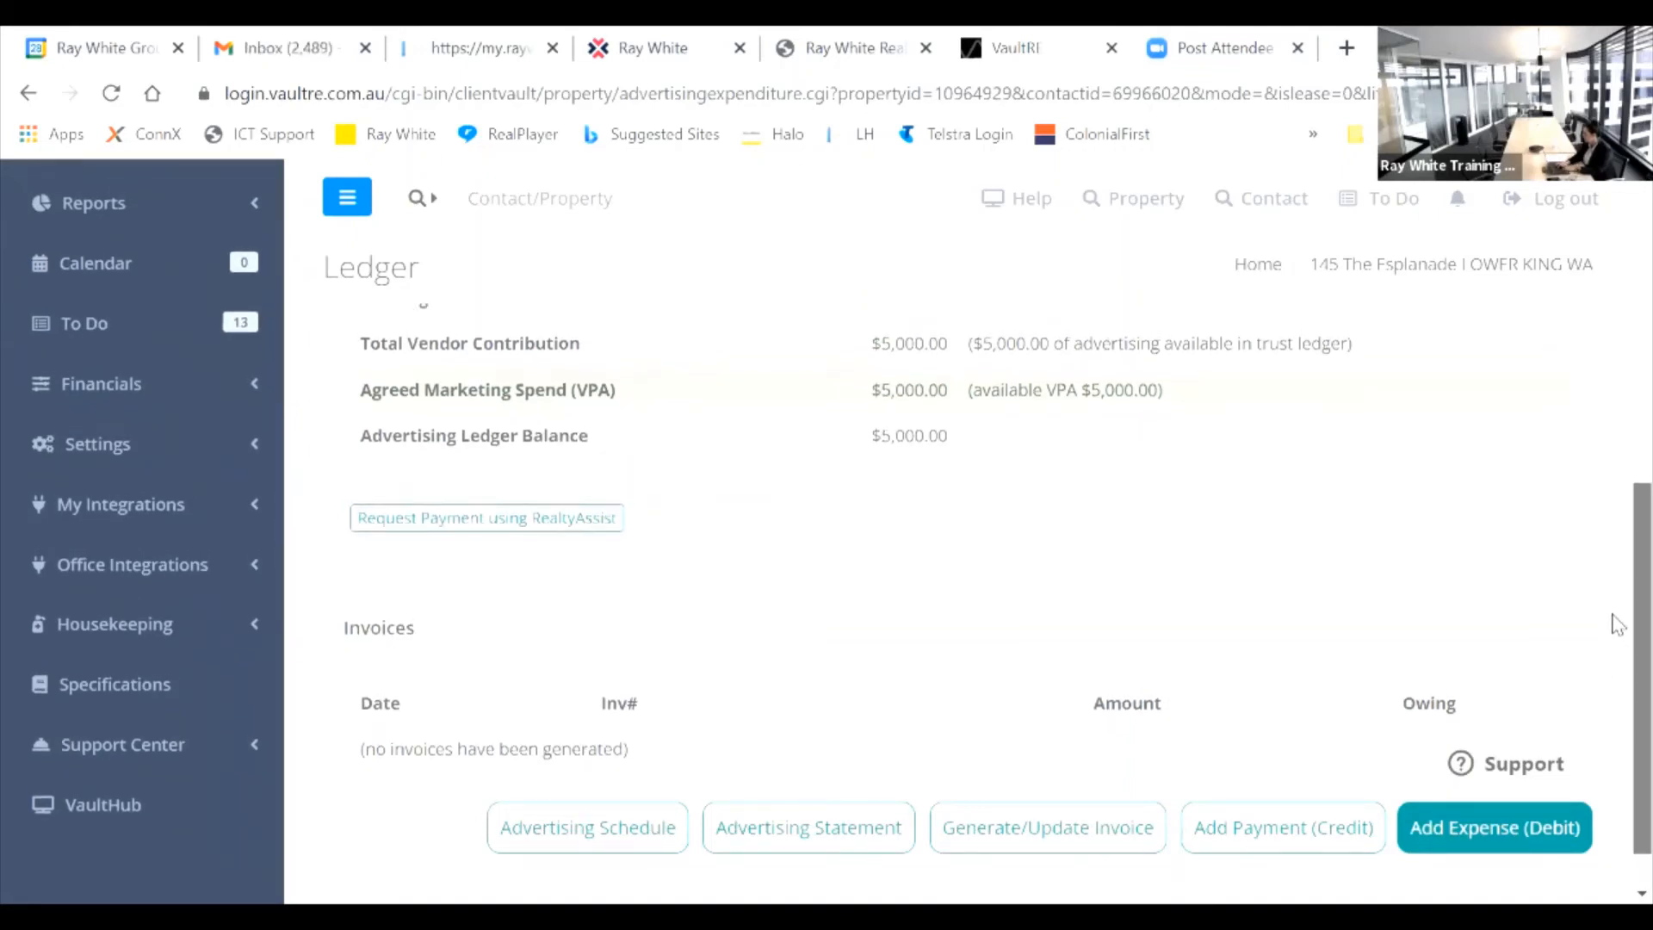
pyautogui.scroll(6, 1617, 573)
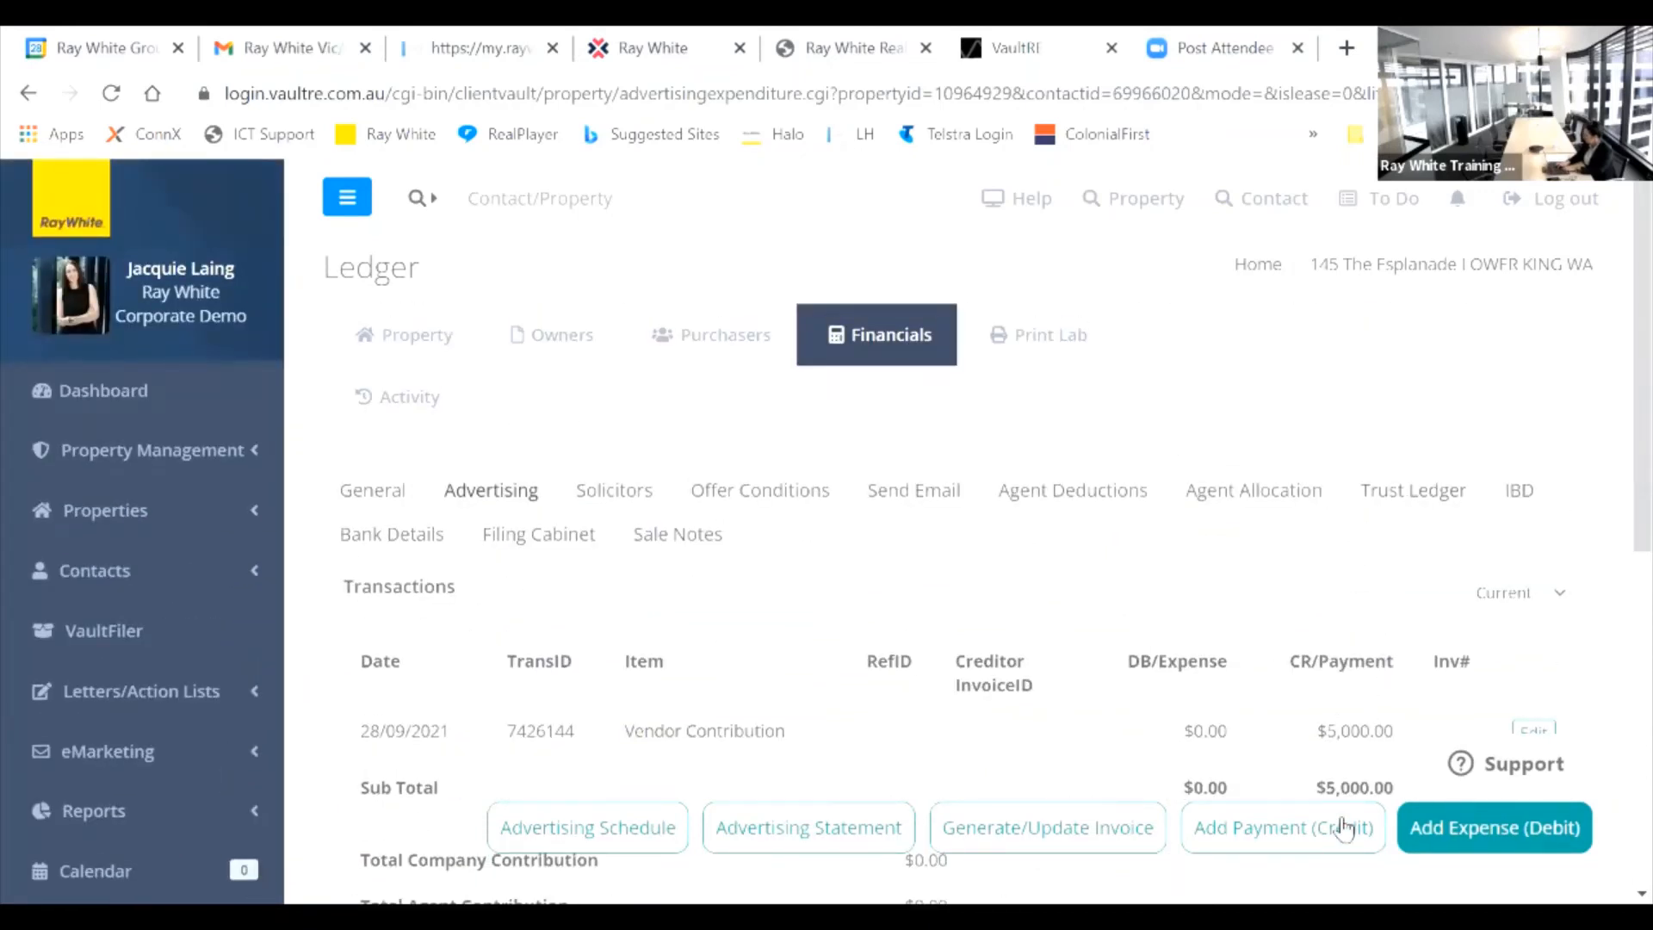
pyautogui.click(1410, 497)
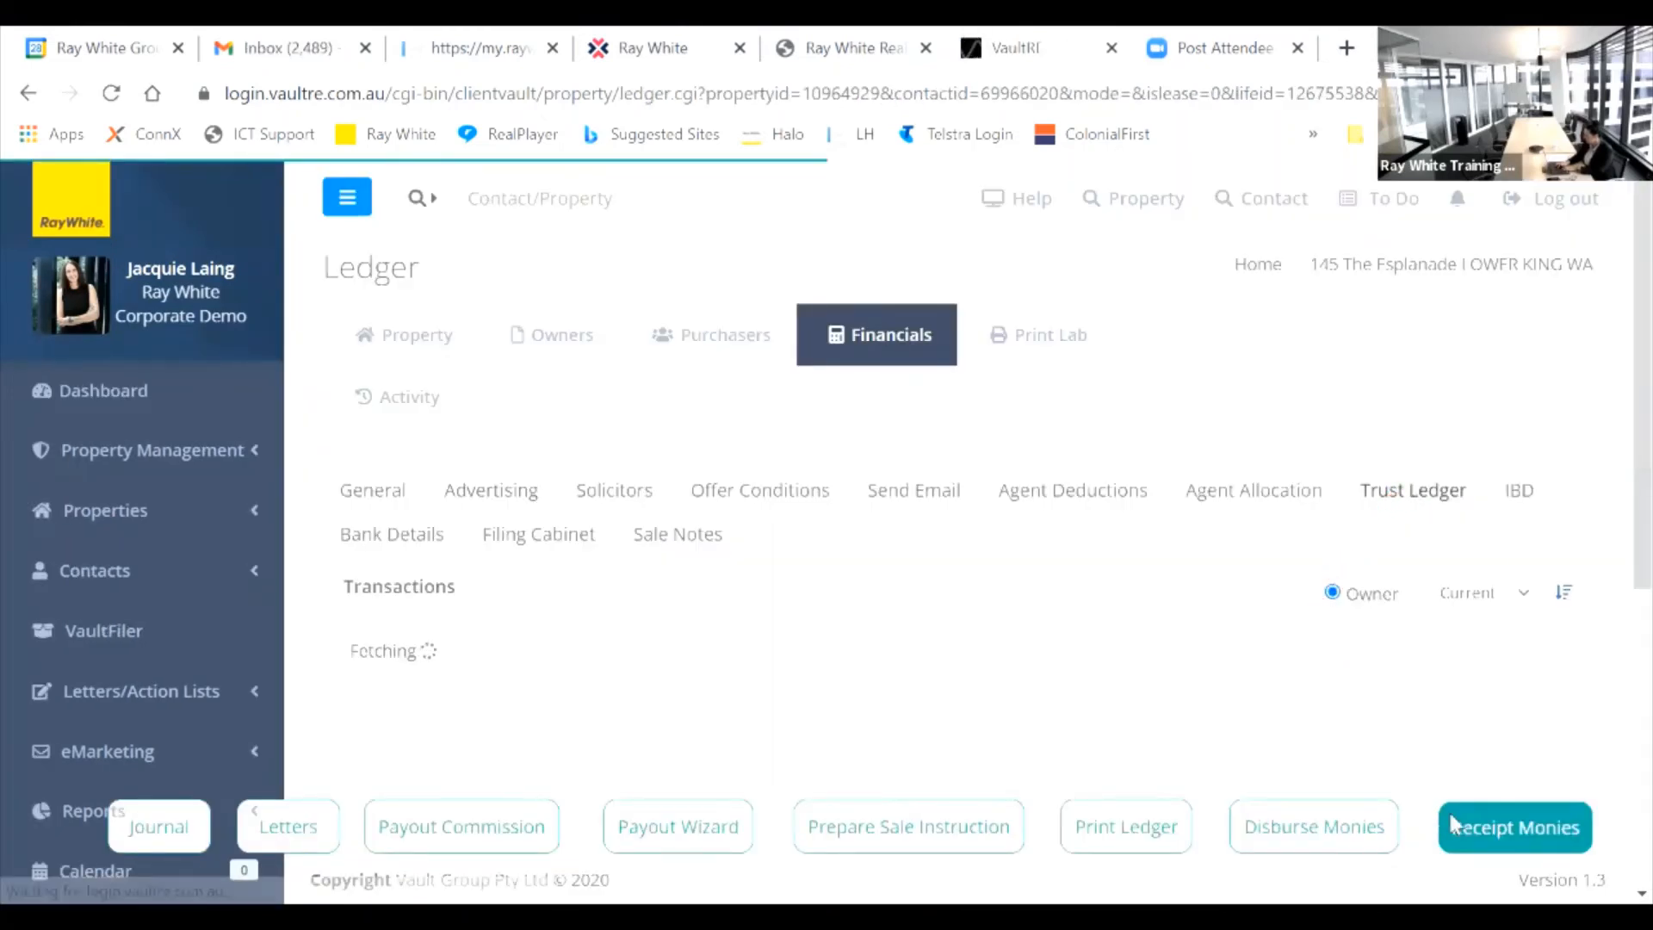
pyautogui.click(1499, 820)
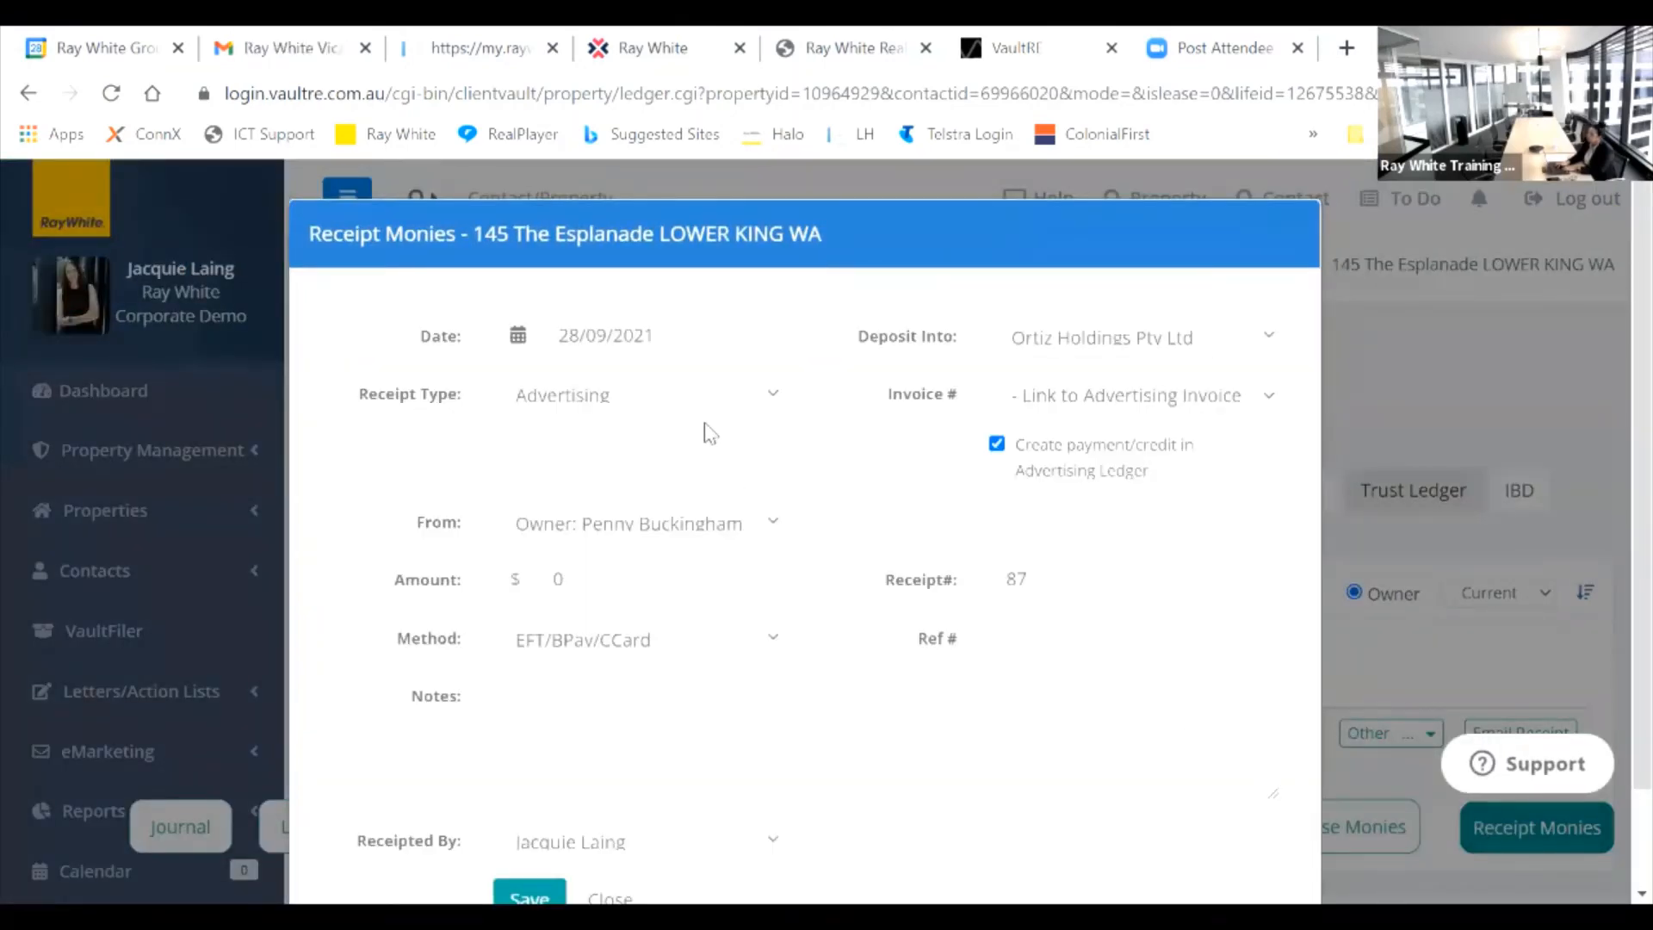
# Step: Set the receipt type to Deposit with the purchaser as the payer
pyautogui.click(750, 399)
pyautogui.click(634, 468)
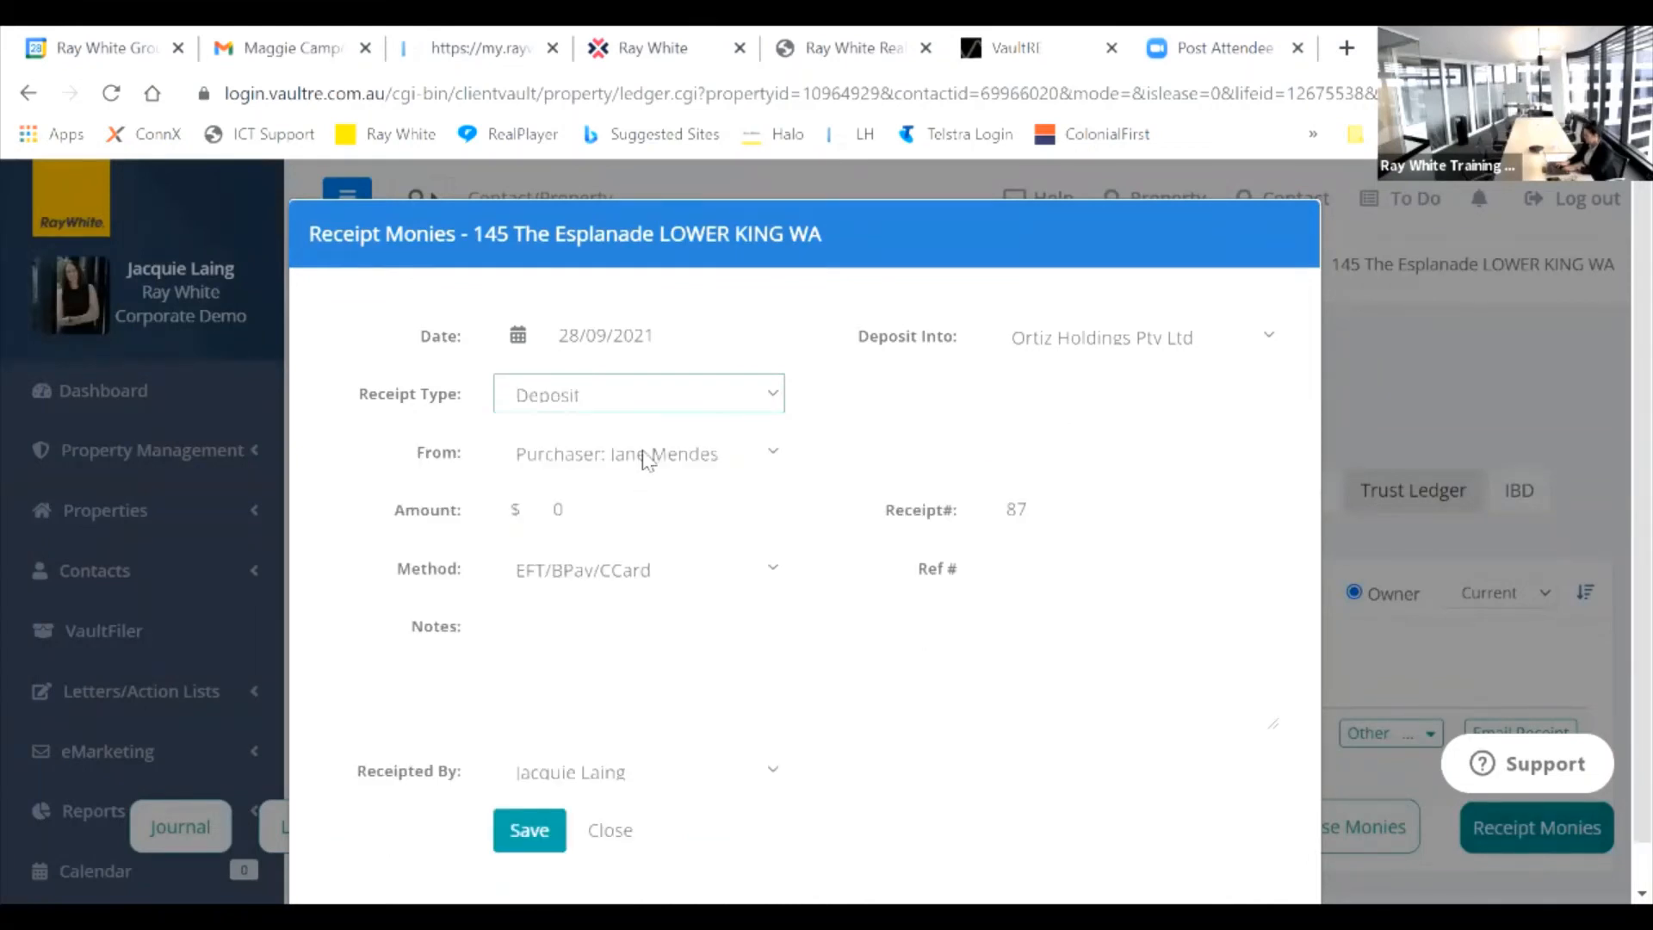
pyautogui.click(766, 456)
pyautogui.click(714, 457)
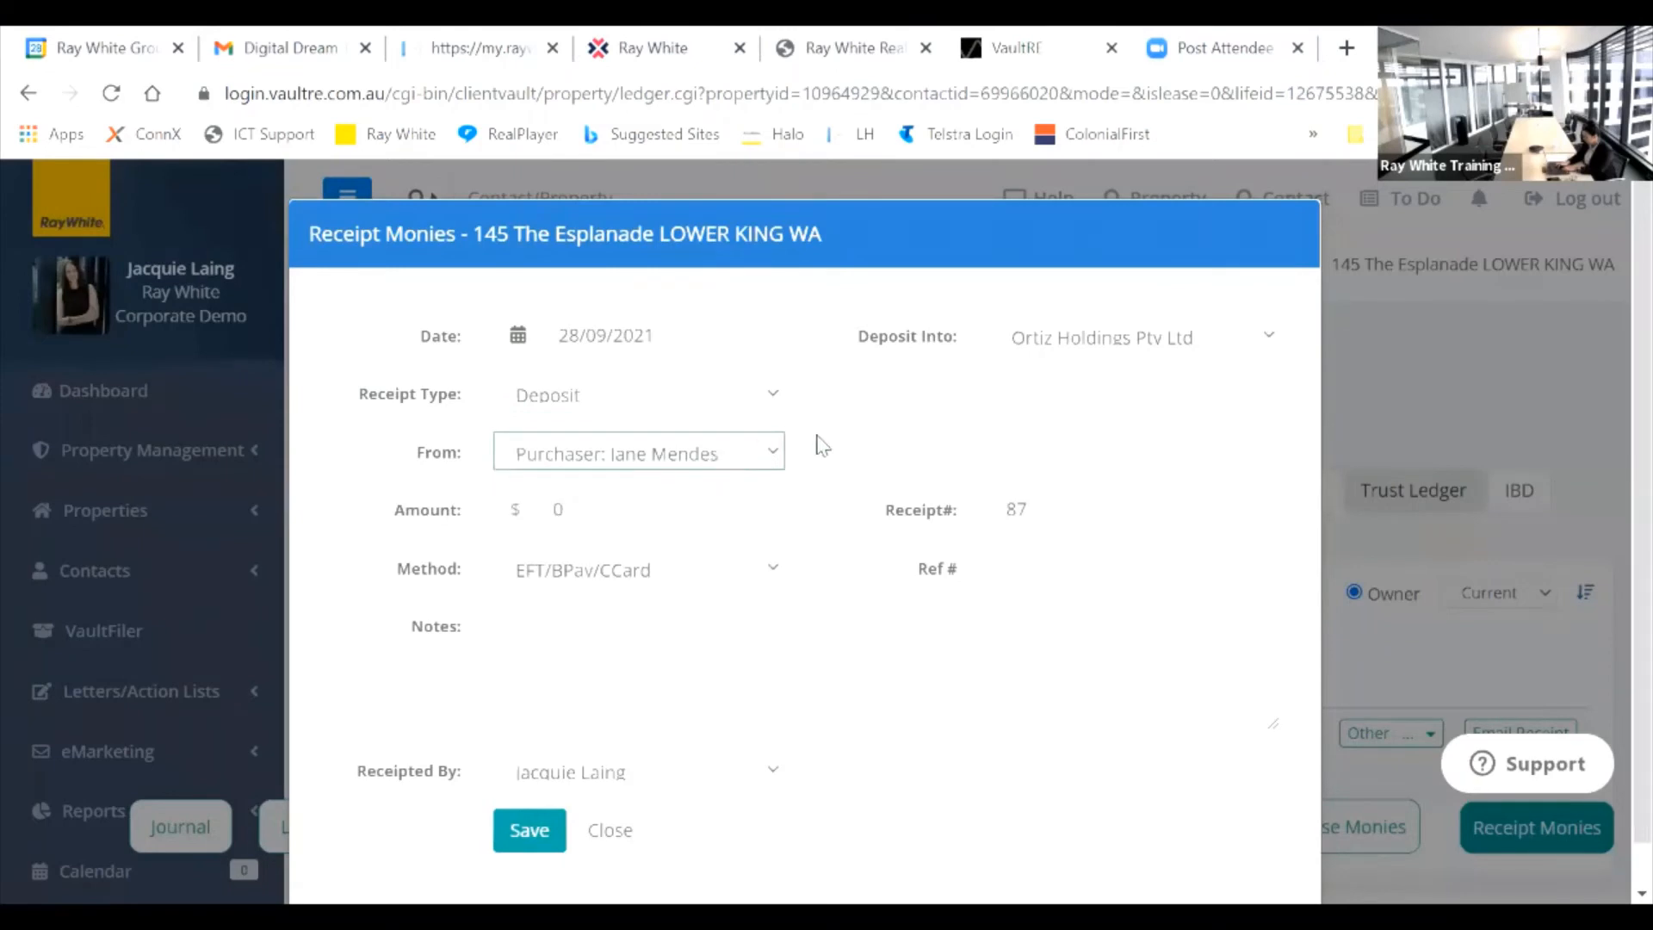
pyautogui.click(776, 456)
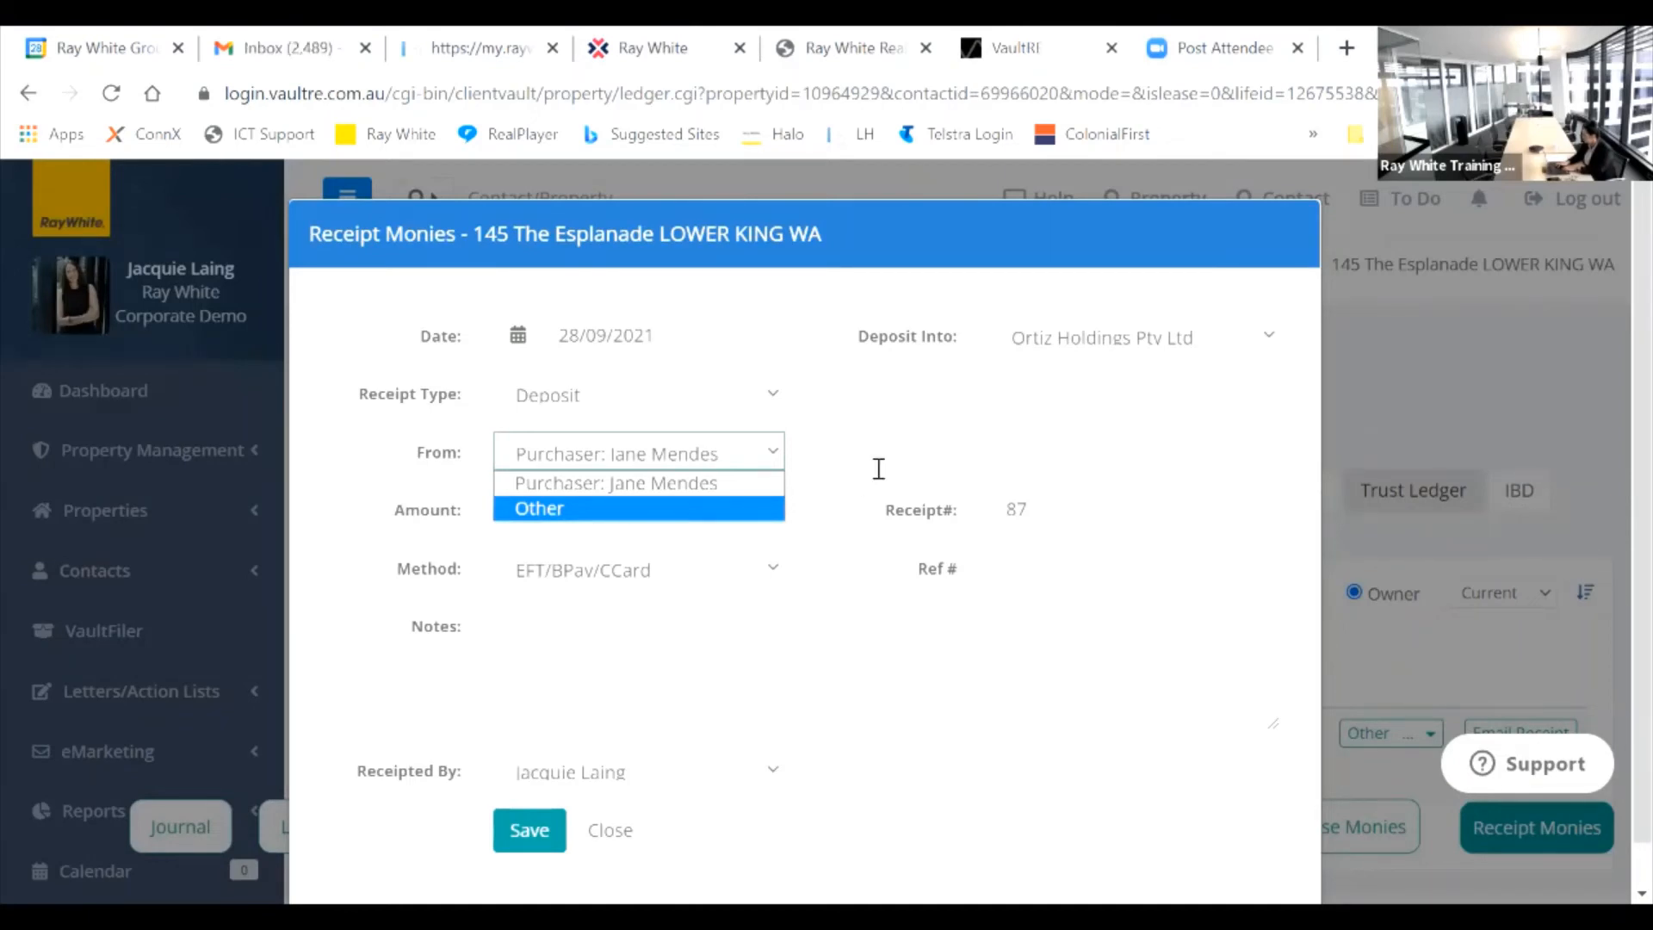
pyautogui.click(693, 508)
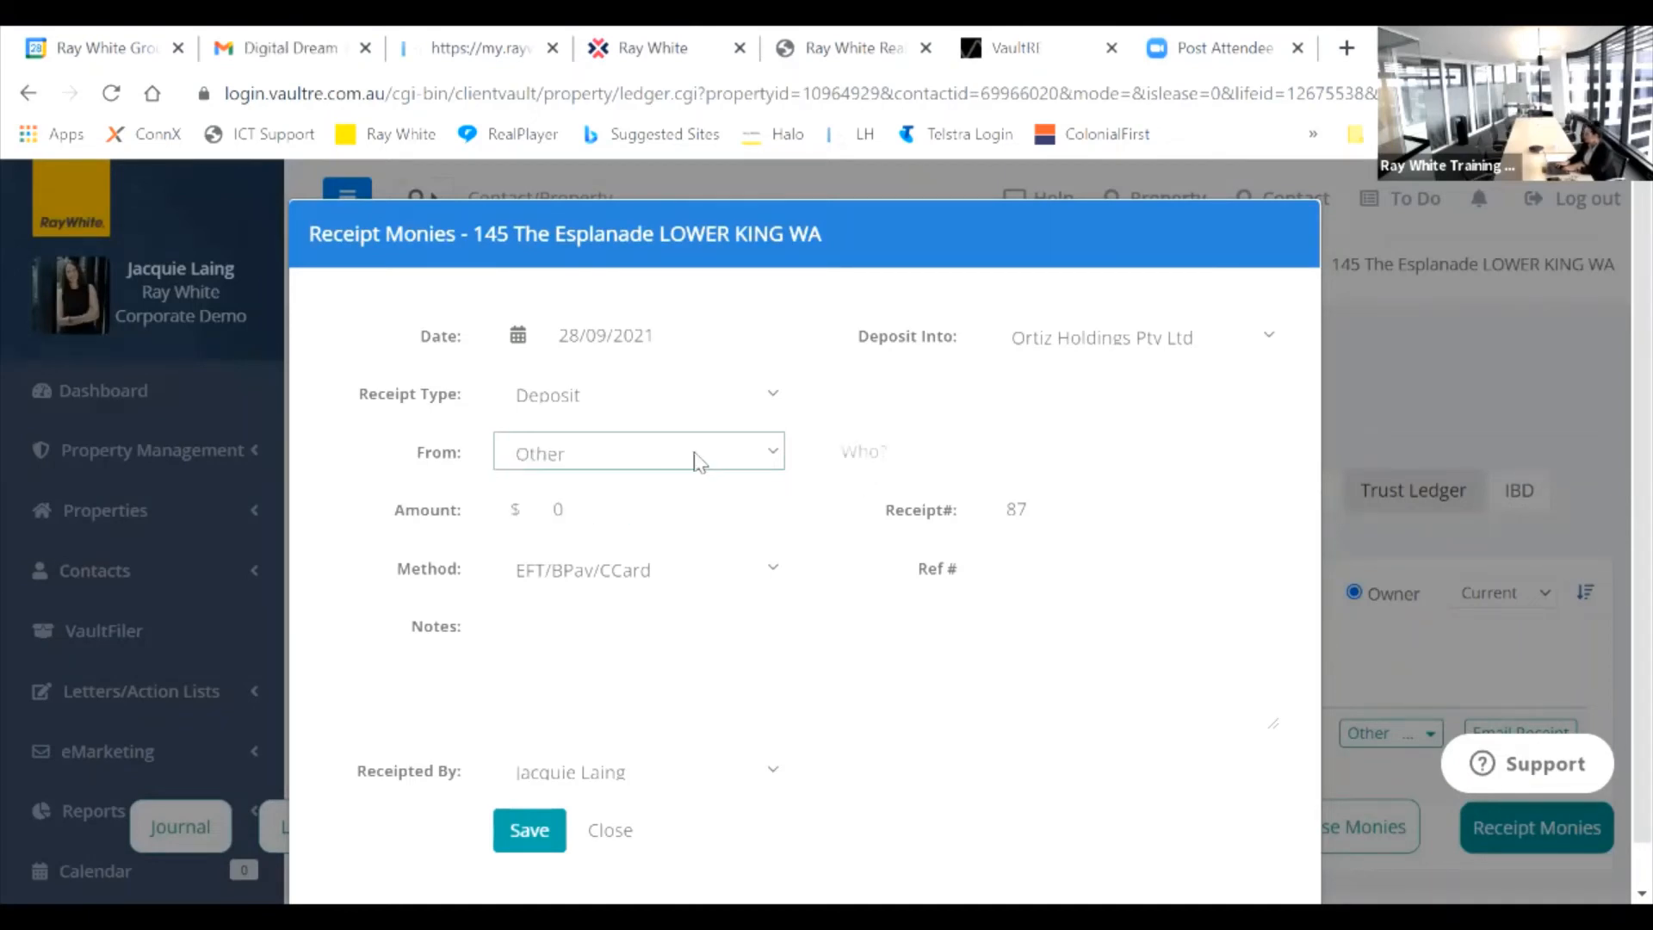
pyautogui.click(875, 448)
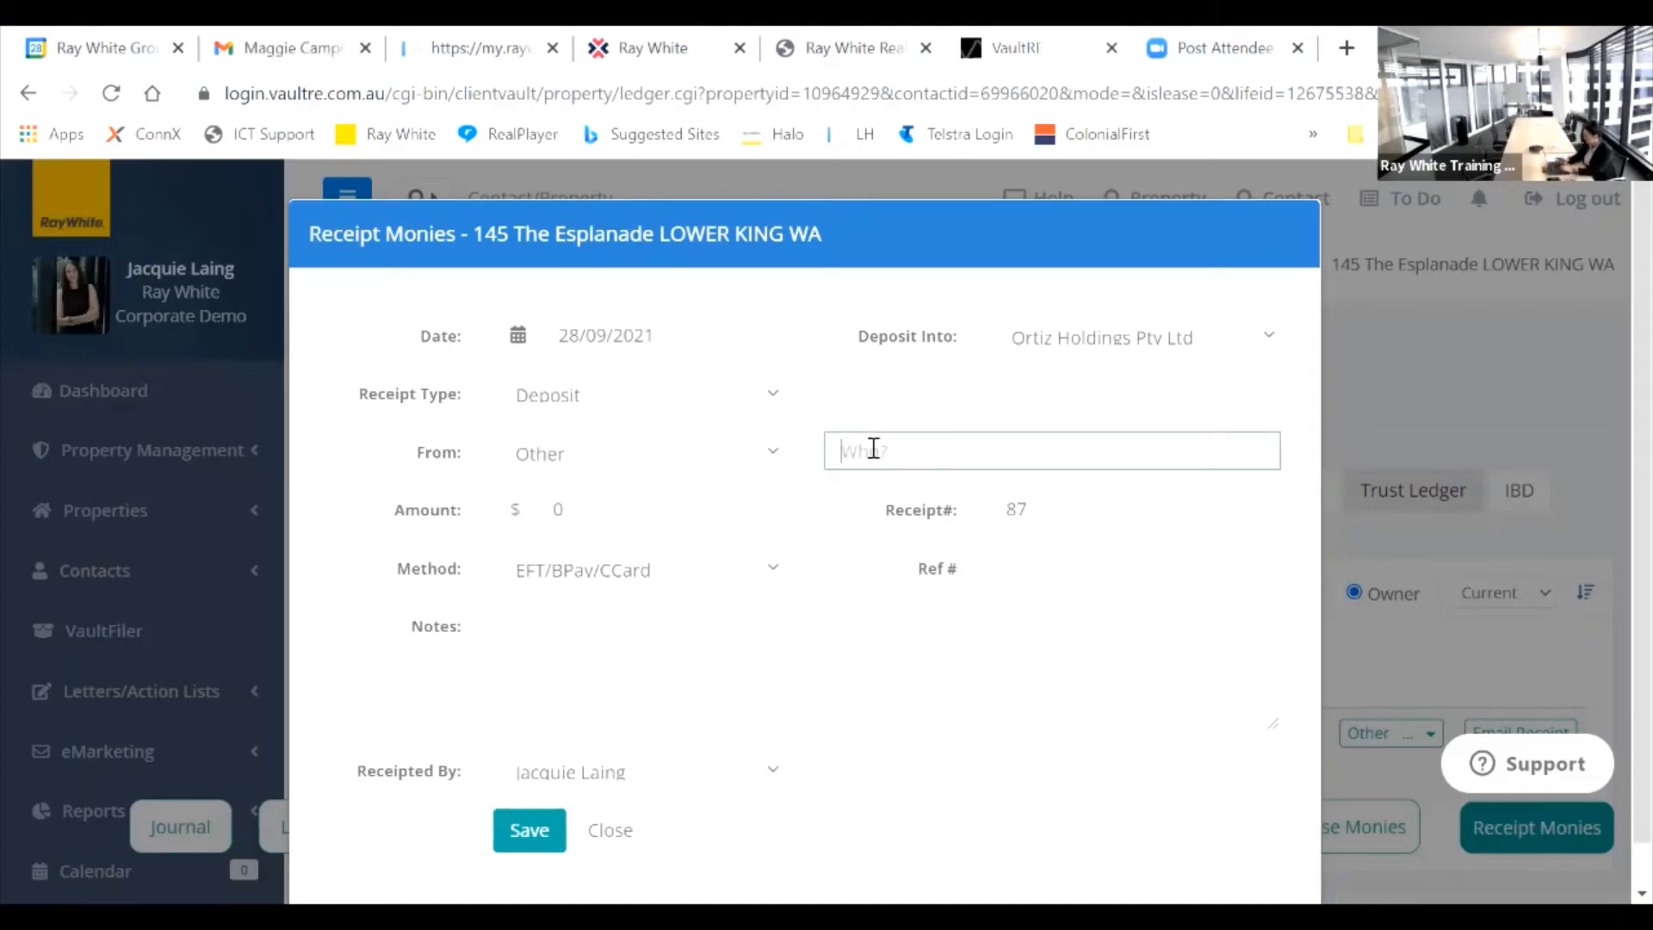
pyautogui.click(773, 455)
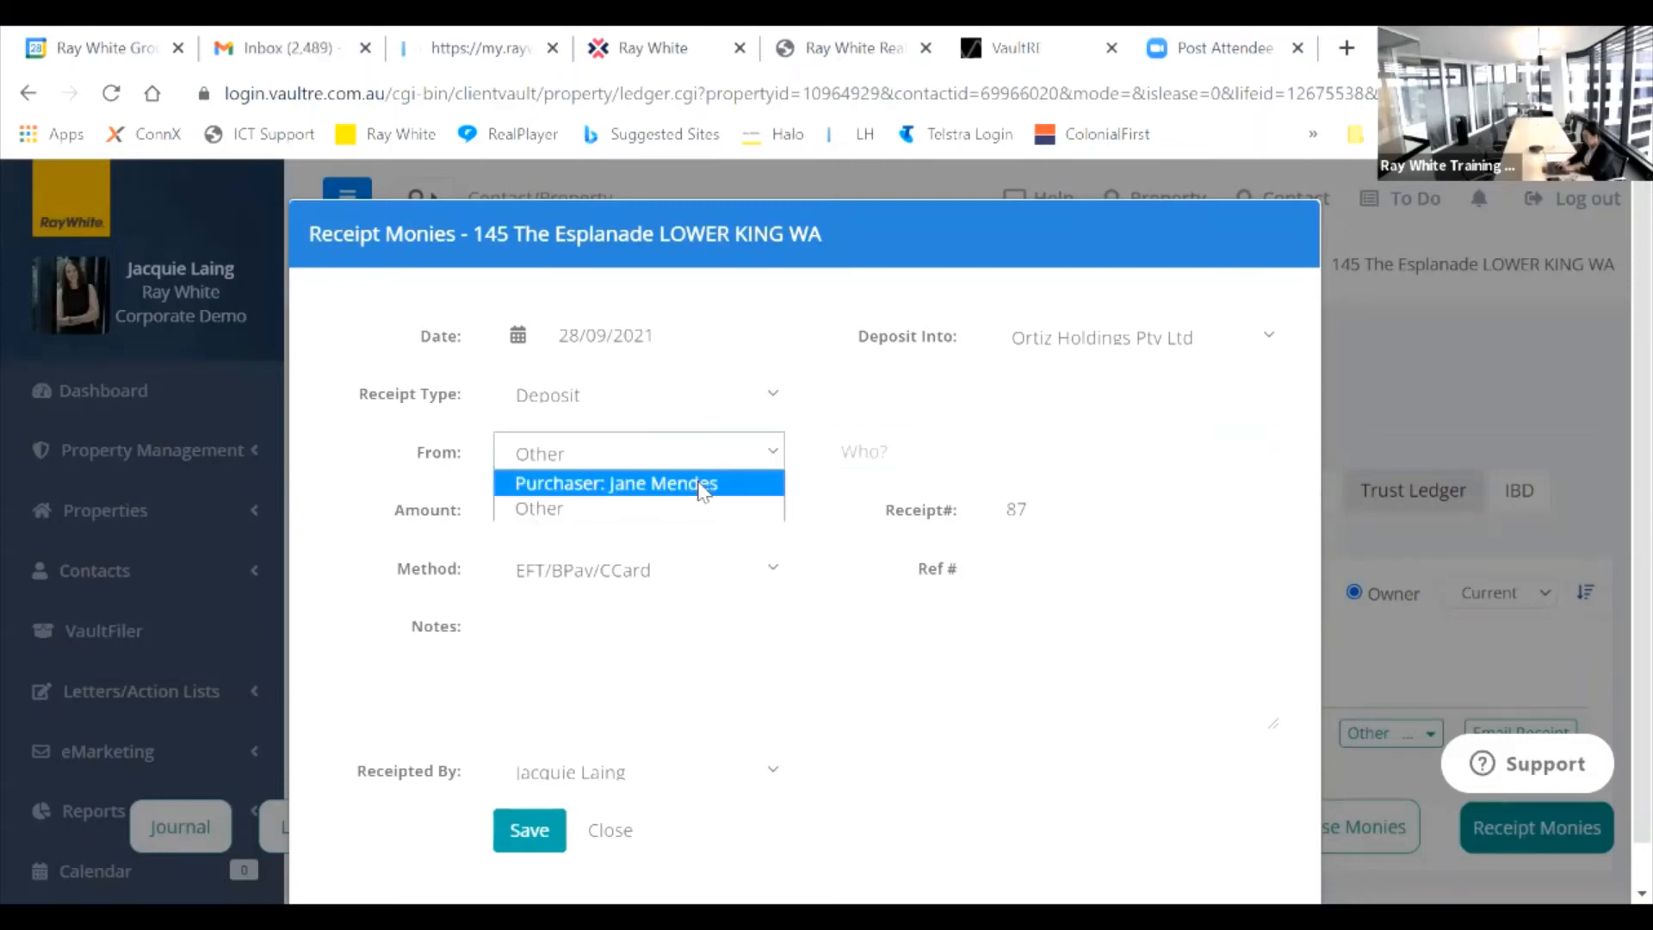
pyautogui.click(650, 485)
pyautogui.click(541, 510)
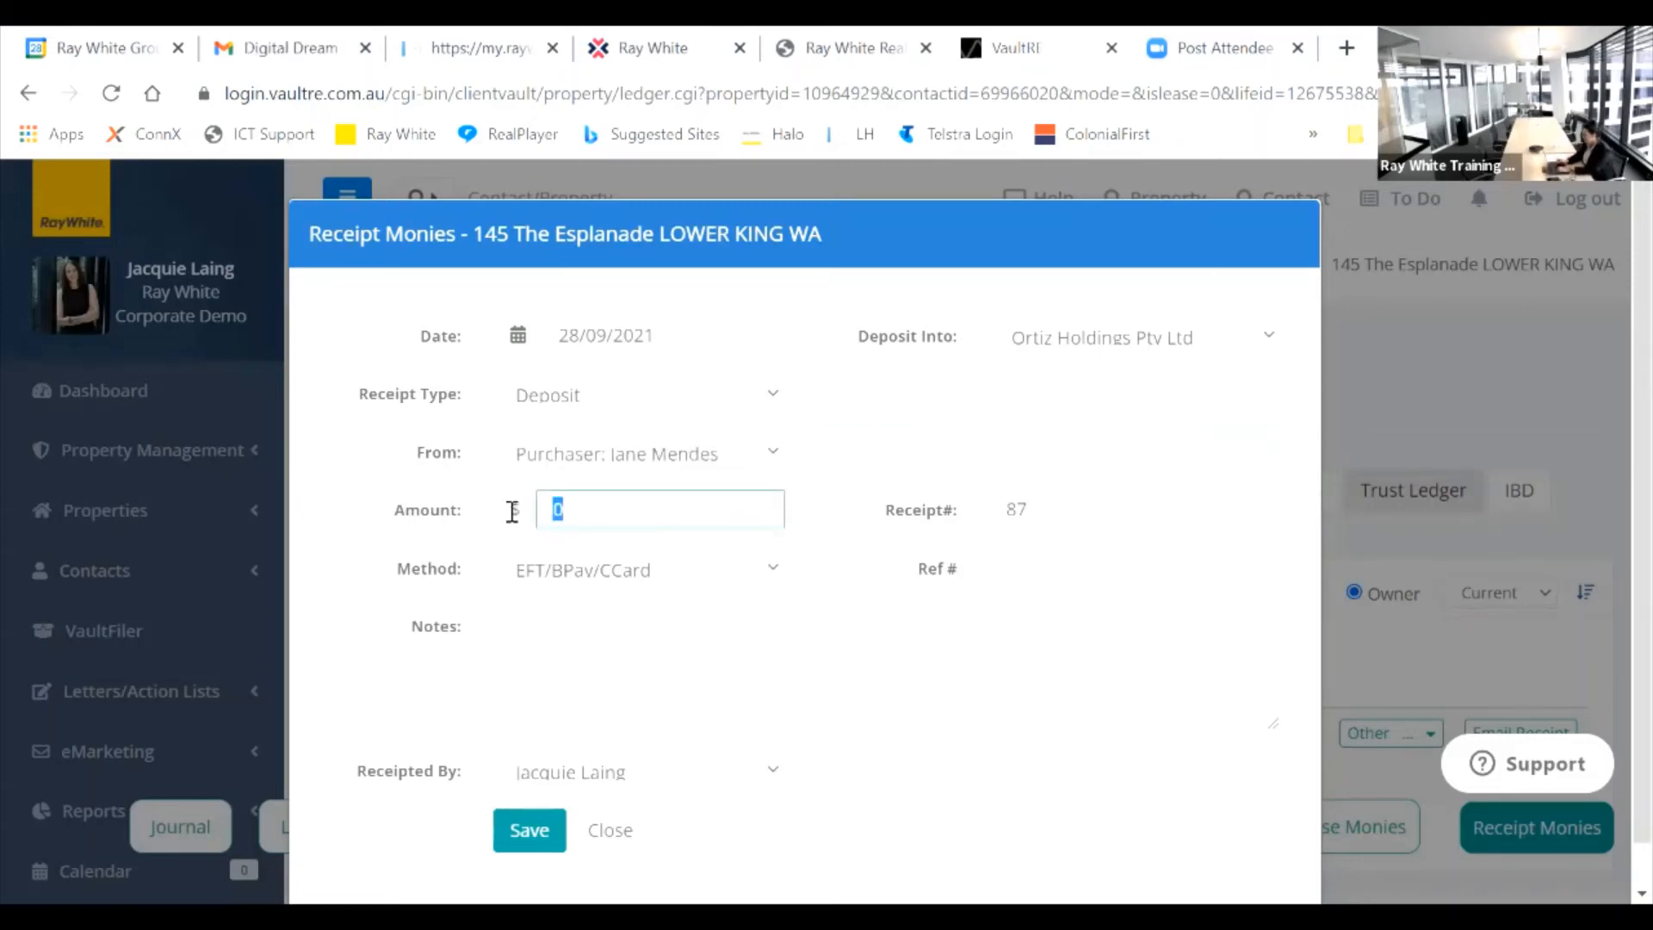
pyautogui.write('350000')
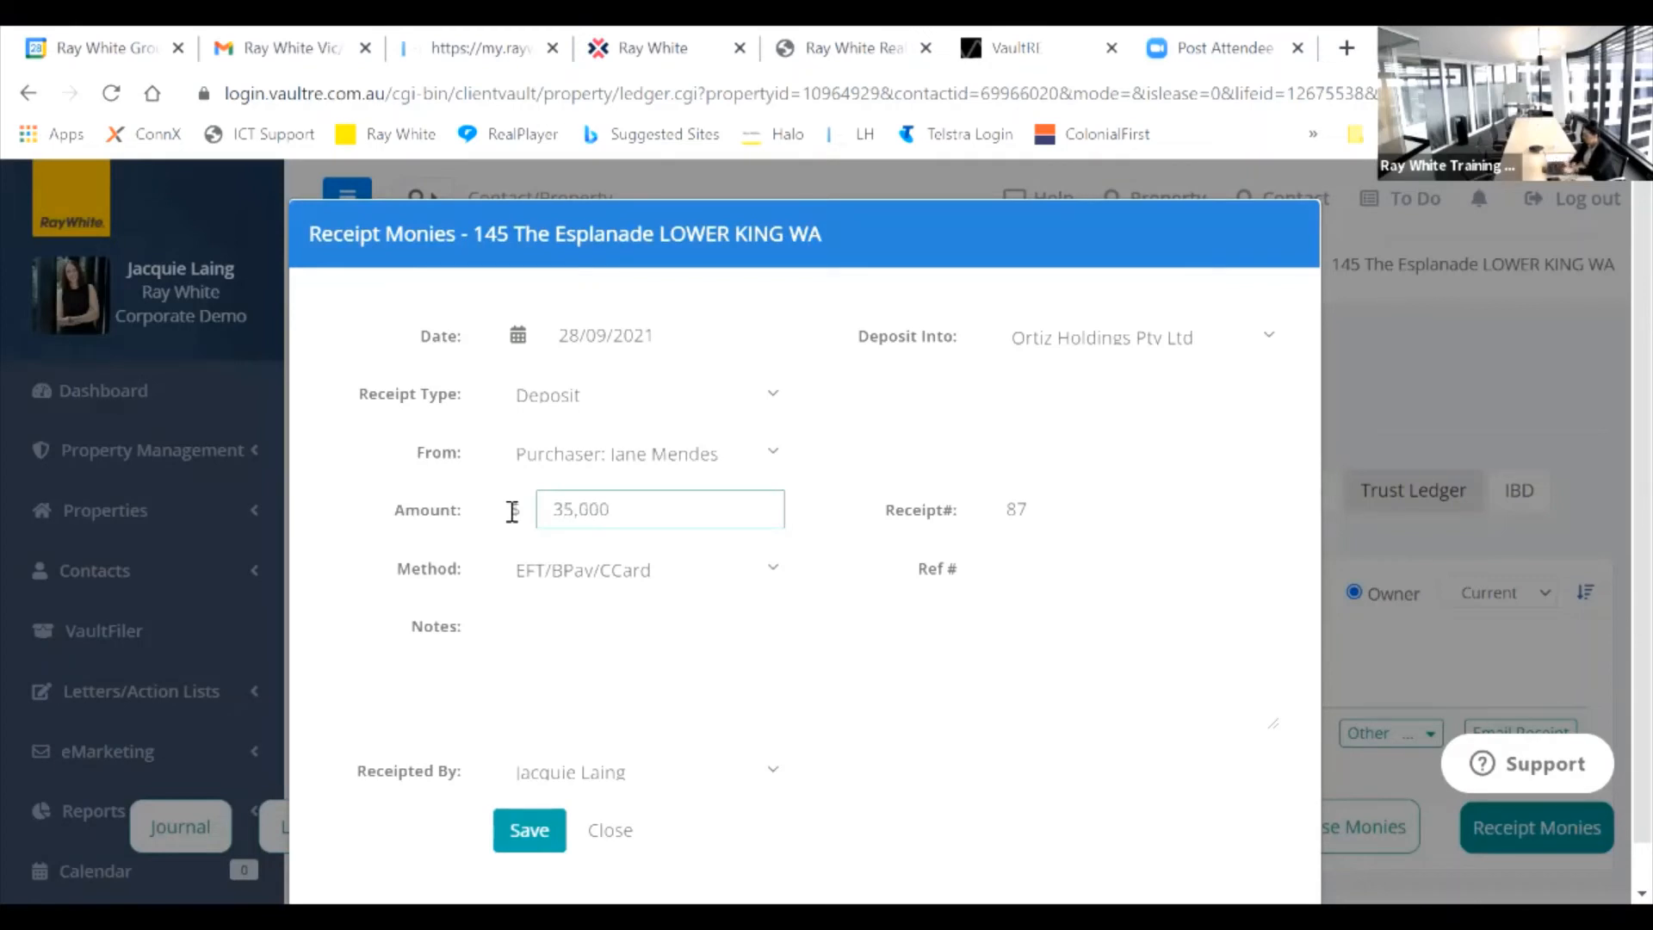
pyautogui.press('Tab')
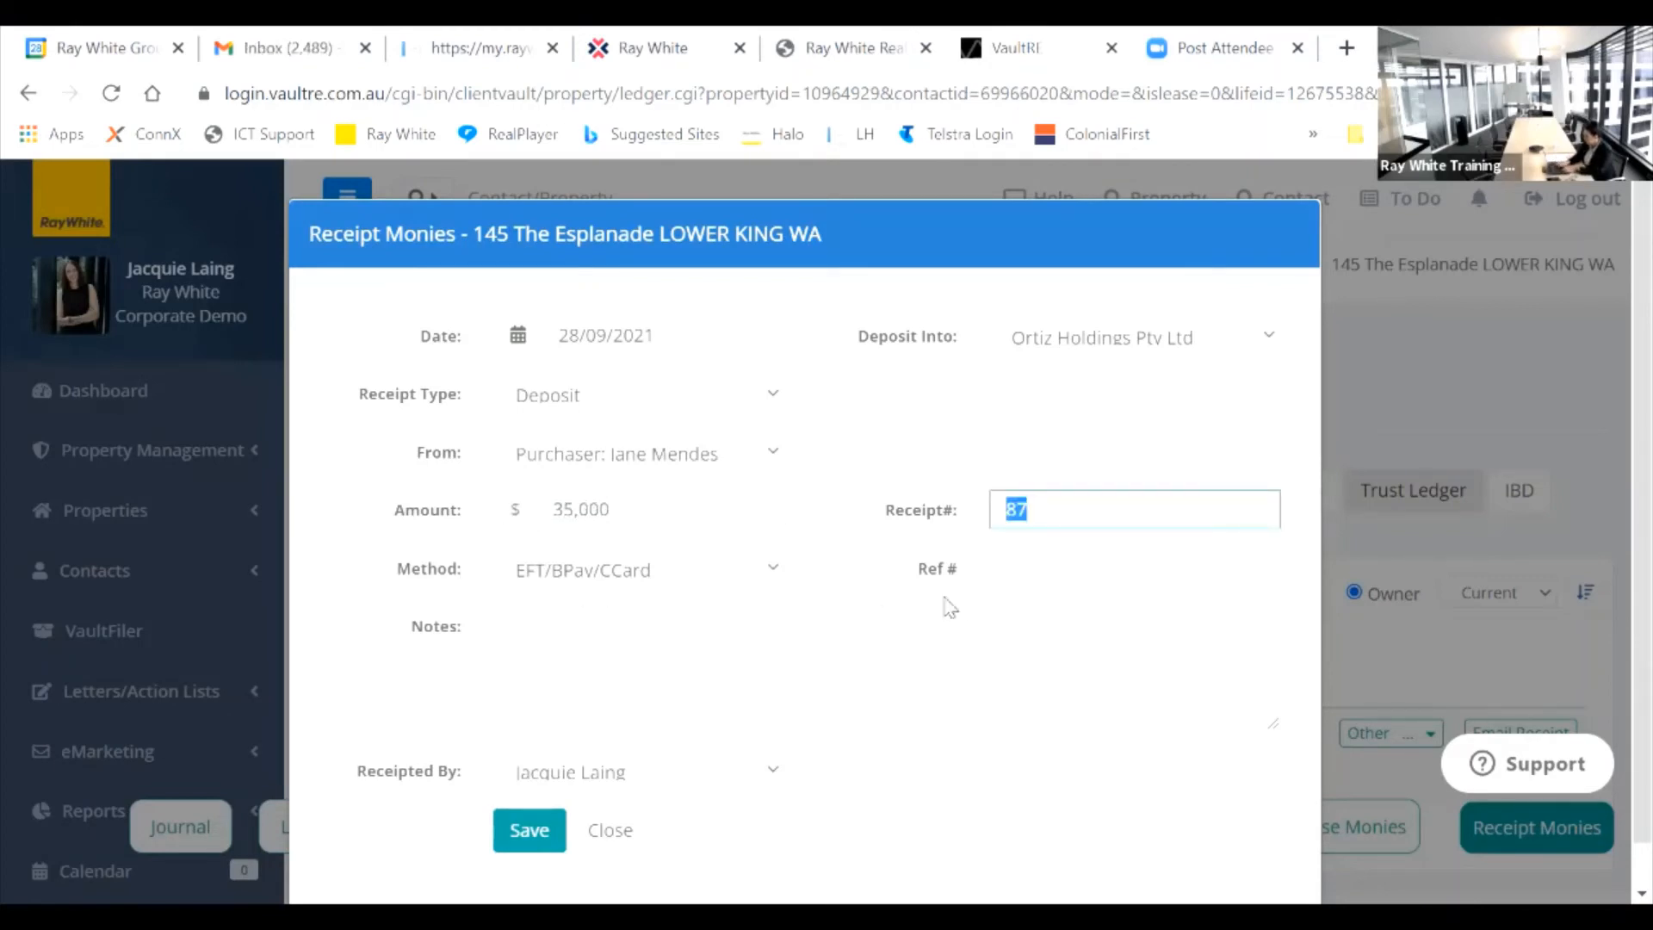
pyautogui.click(1049, 571)
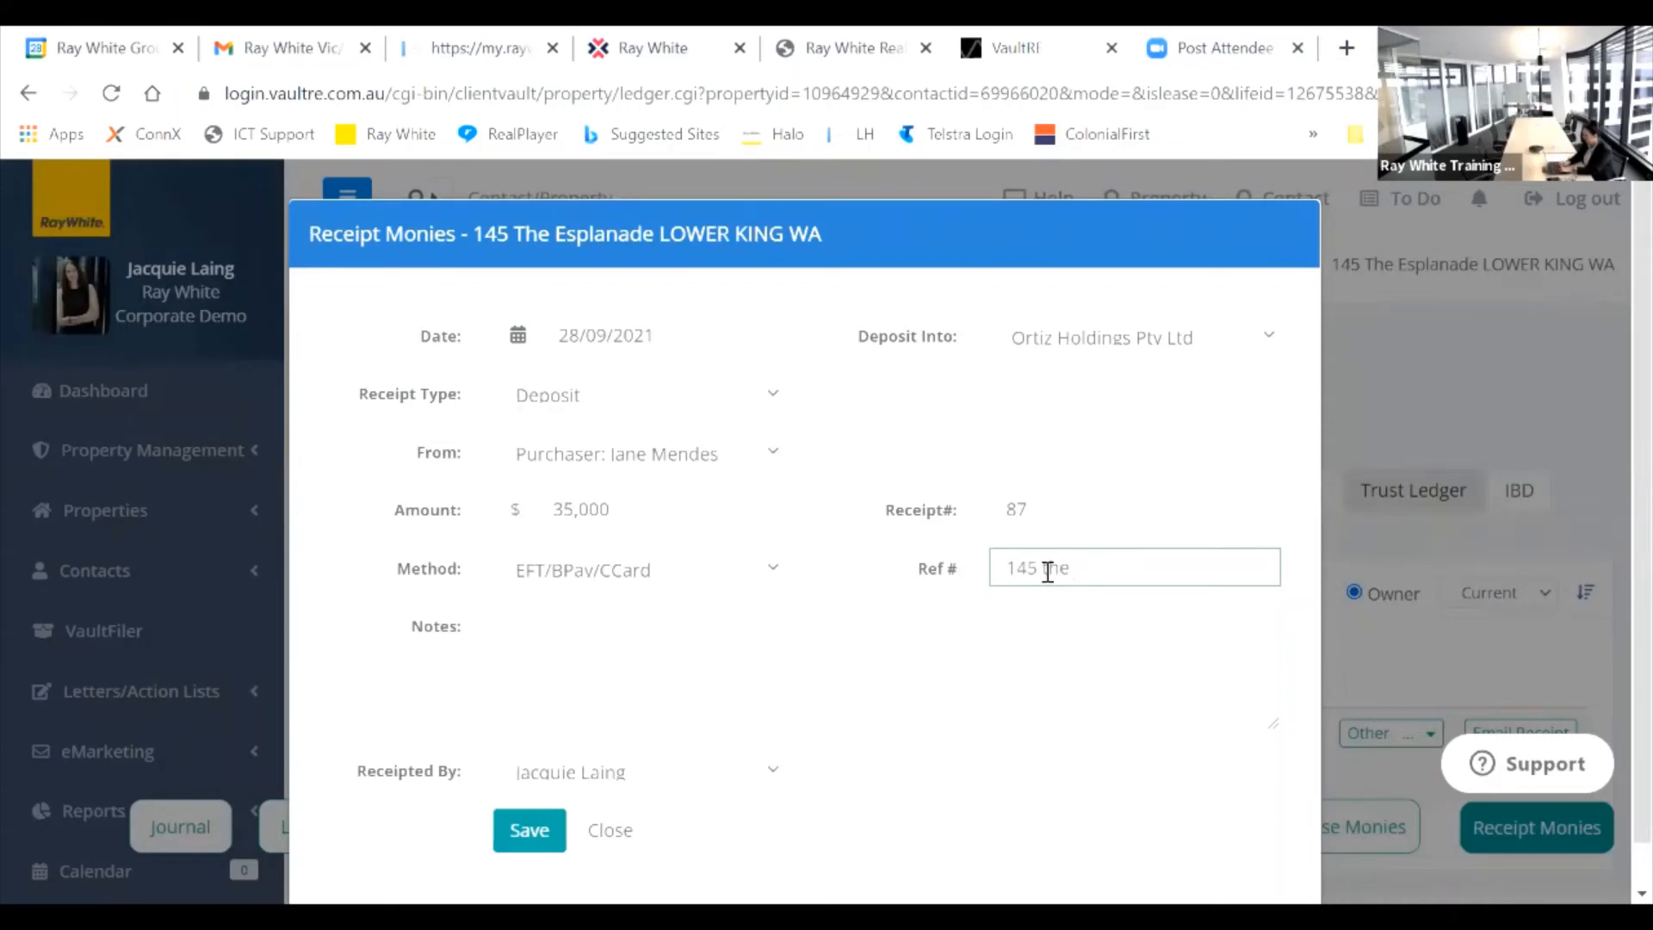
pyautogui.write('Esplanade')
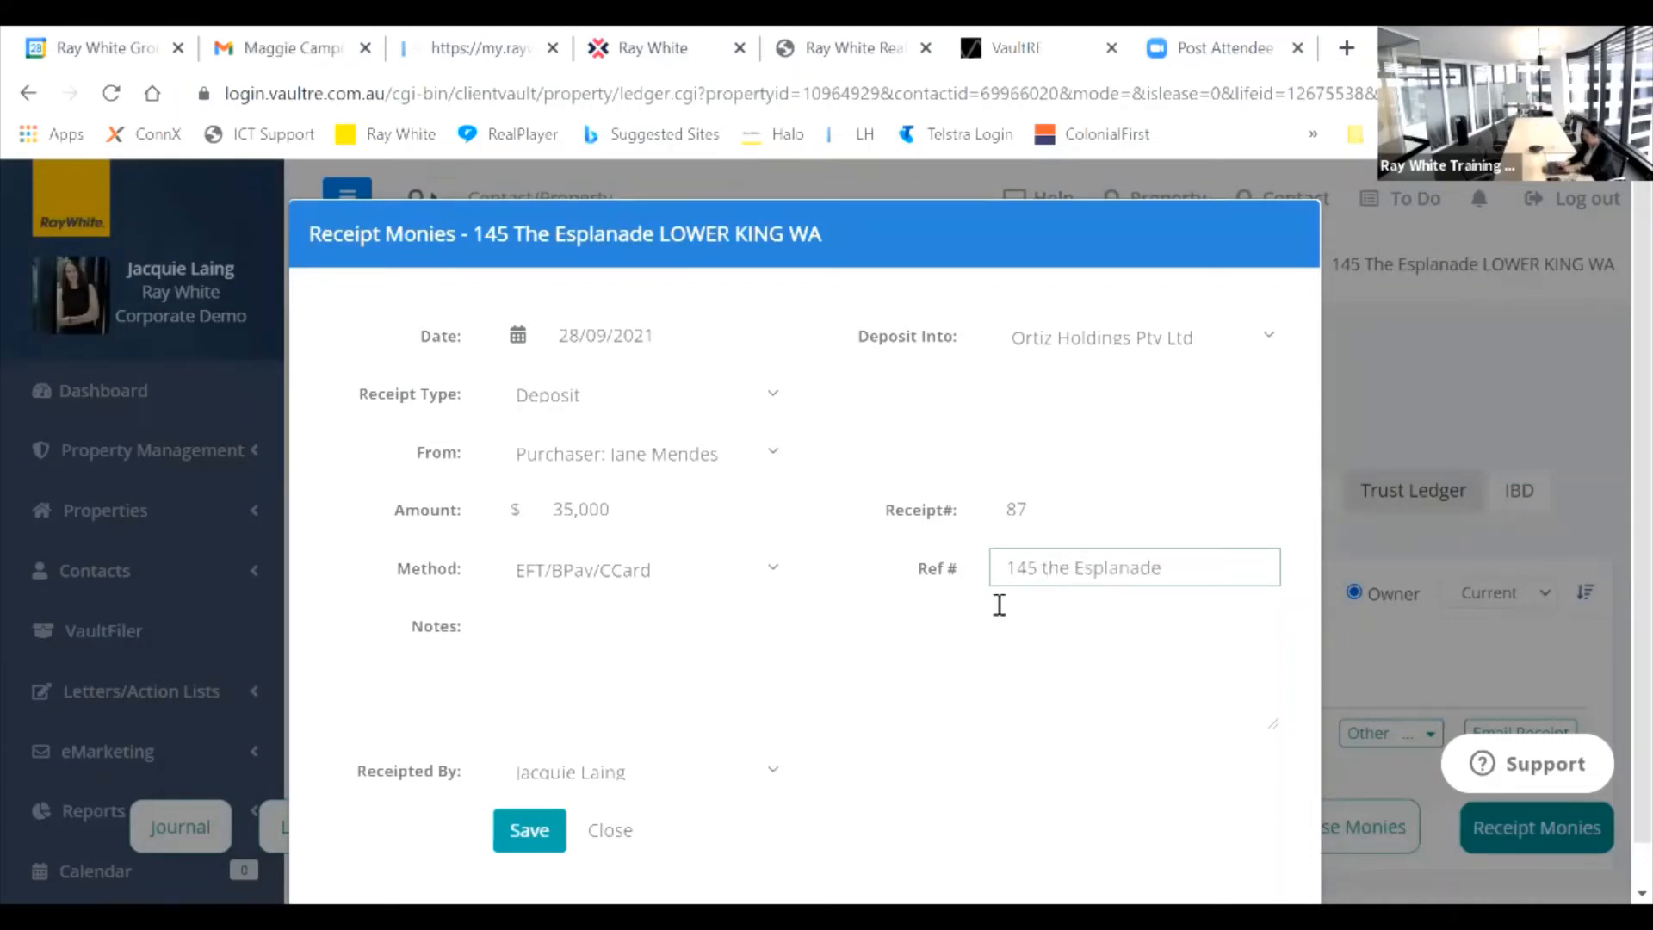
pyautogui.click(685, 634)
pyautogui.write('deposit')
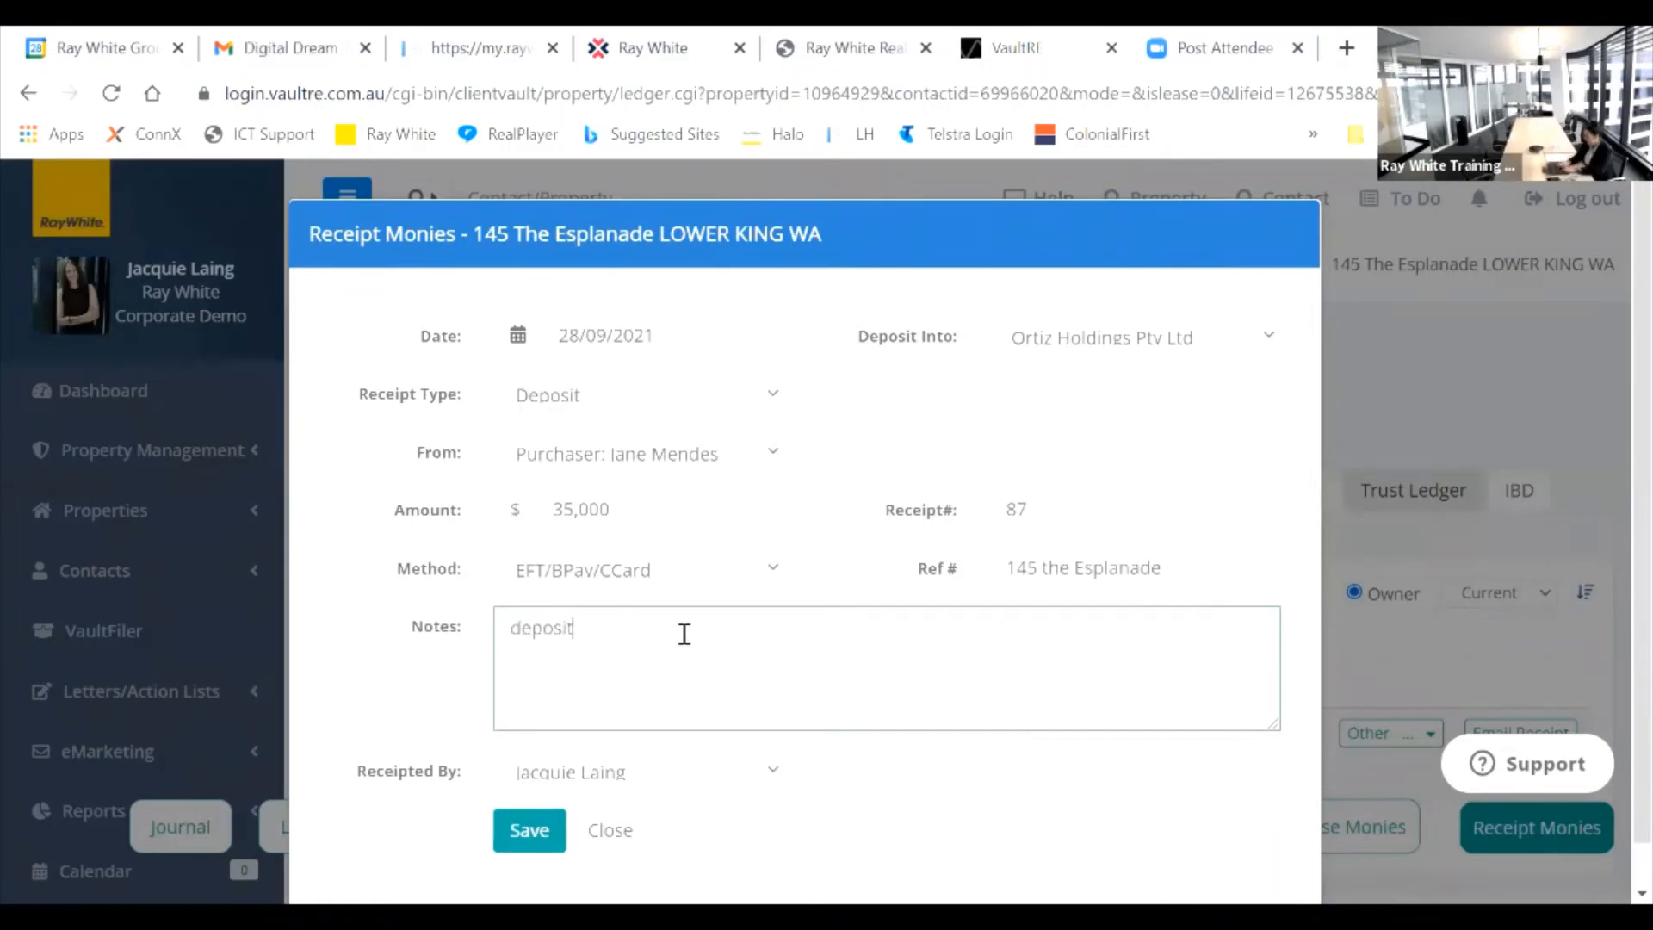
pyautogui.click(521, 830)
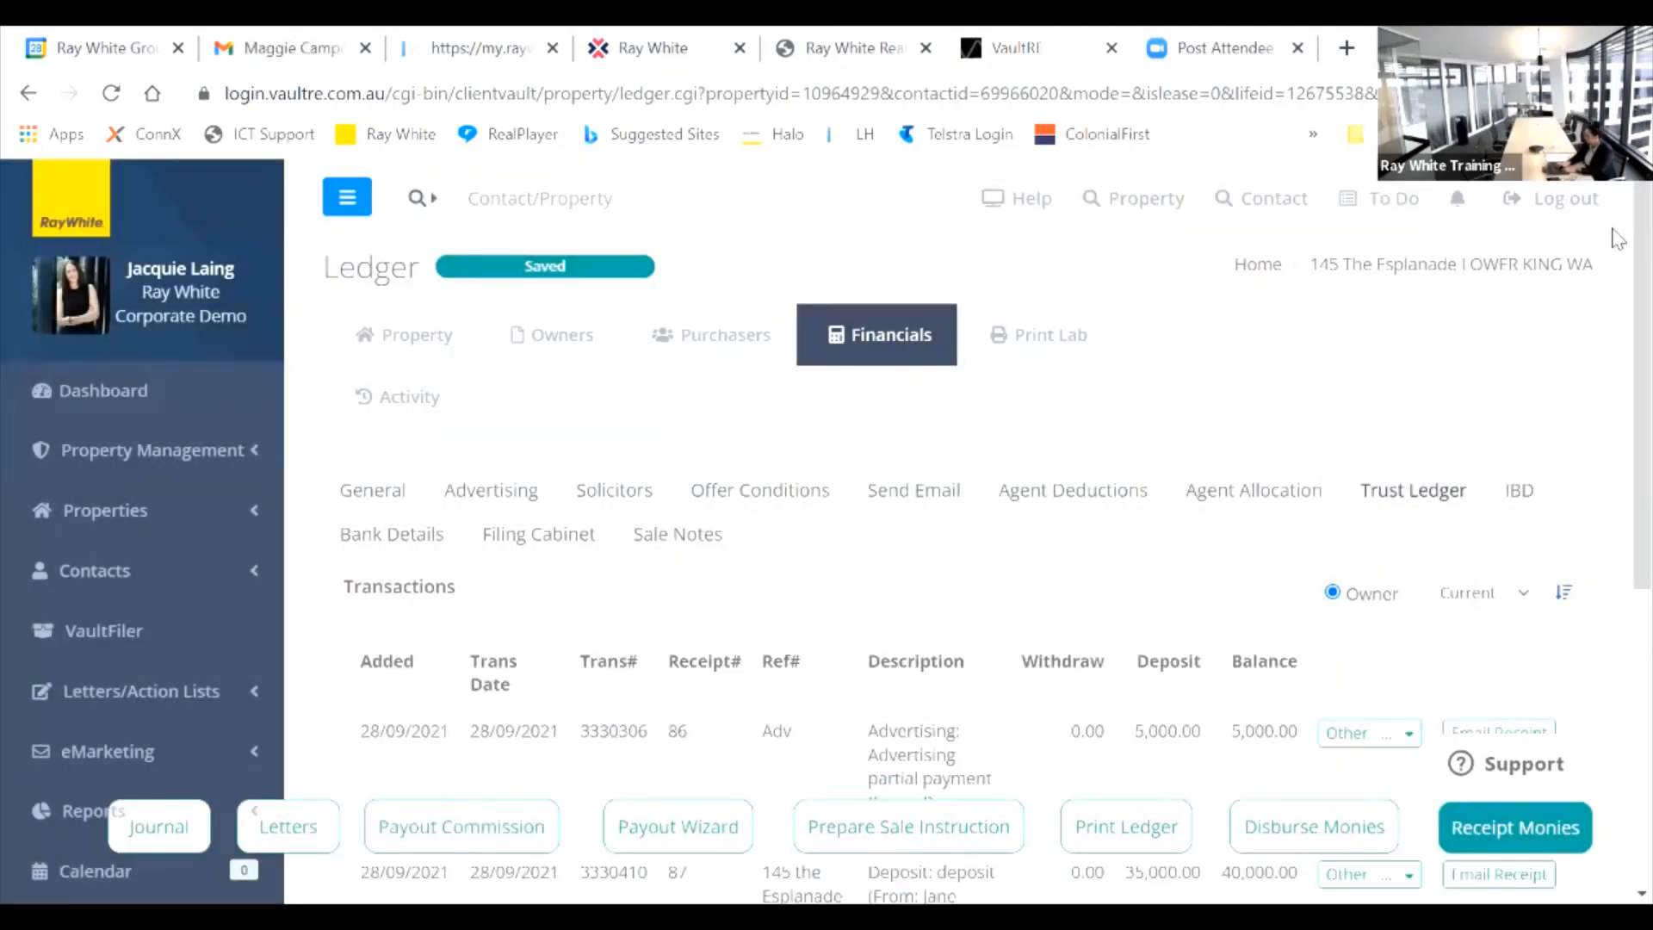
# Step: Highlight the 5,000.00 Advertising and 35,000.00 Deposit entries in the ledger totalling 40,000.00
pyautogui.scroll(-2, 1618, 336)
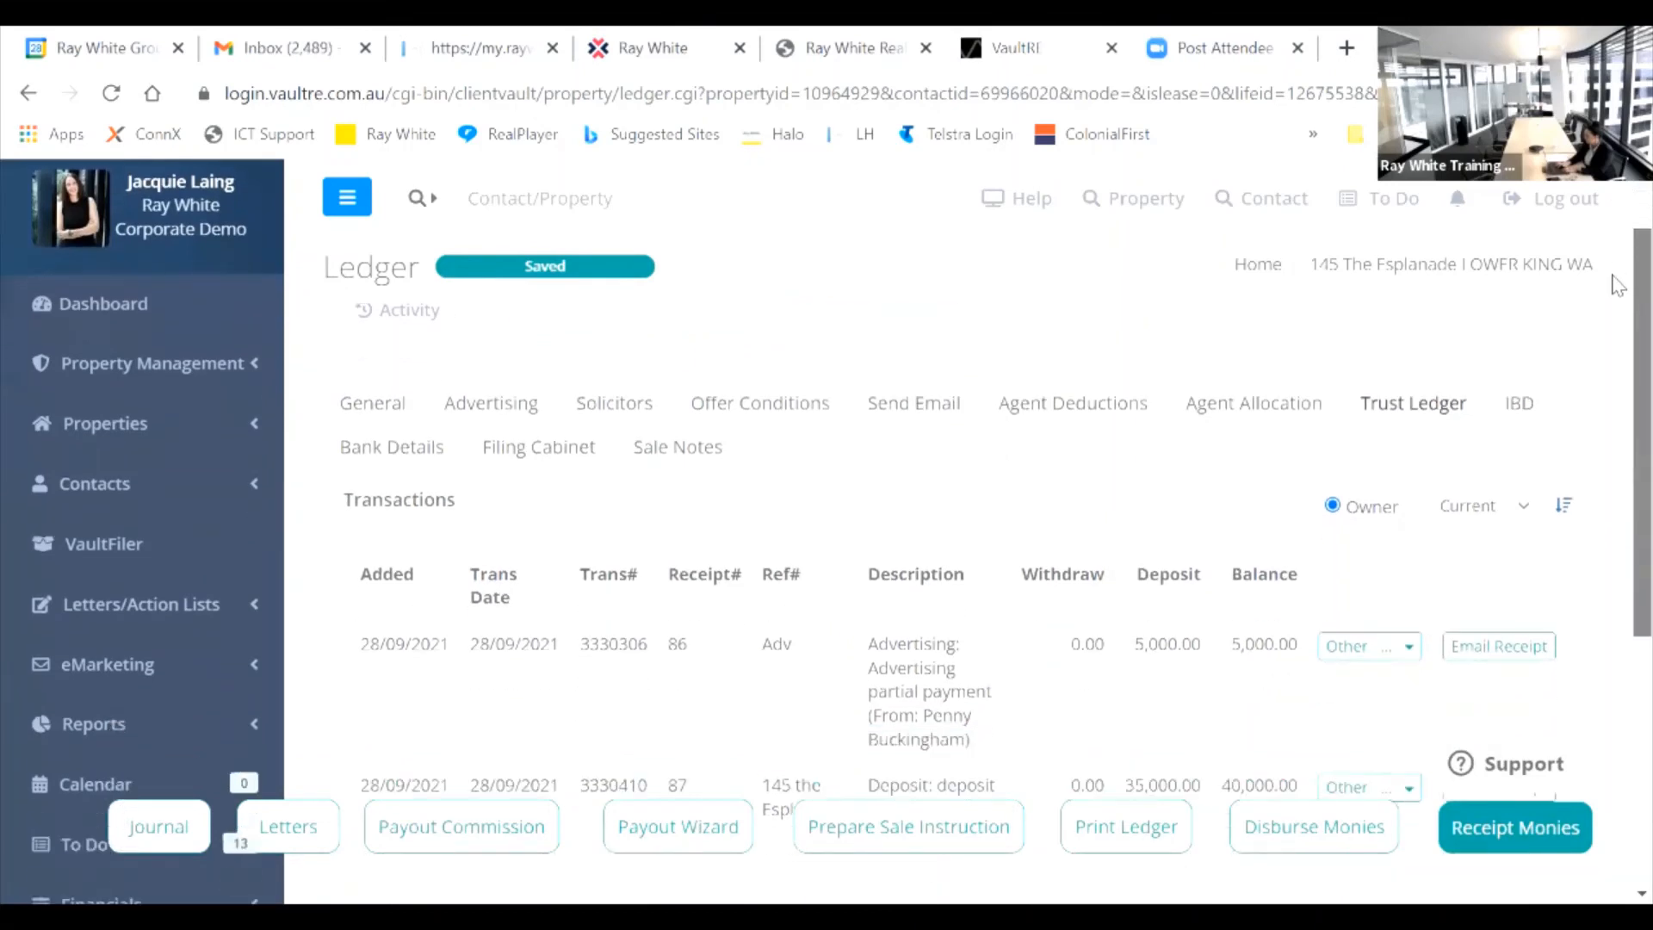
pyautogui.scroll(-1, 1617, 340)
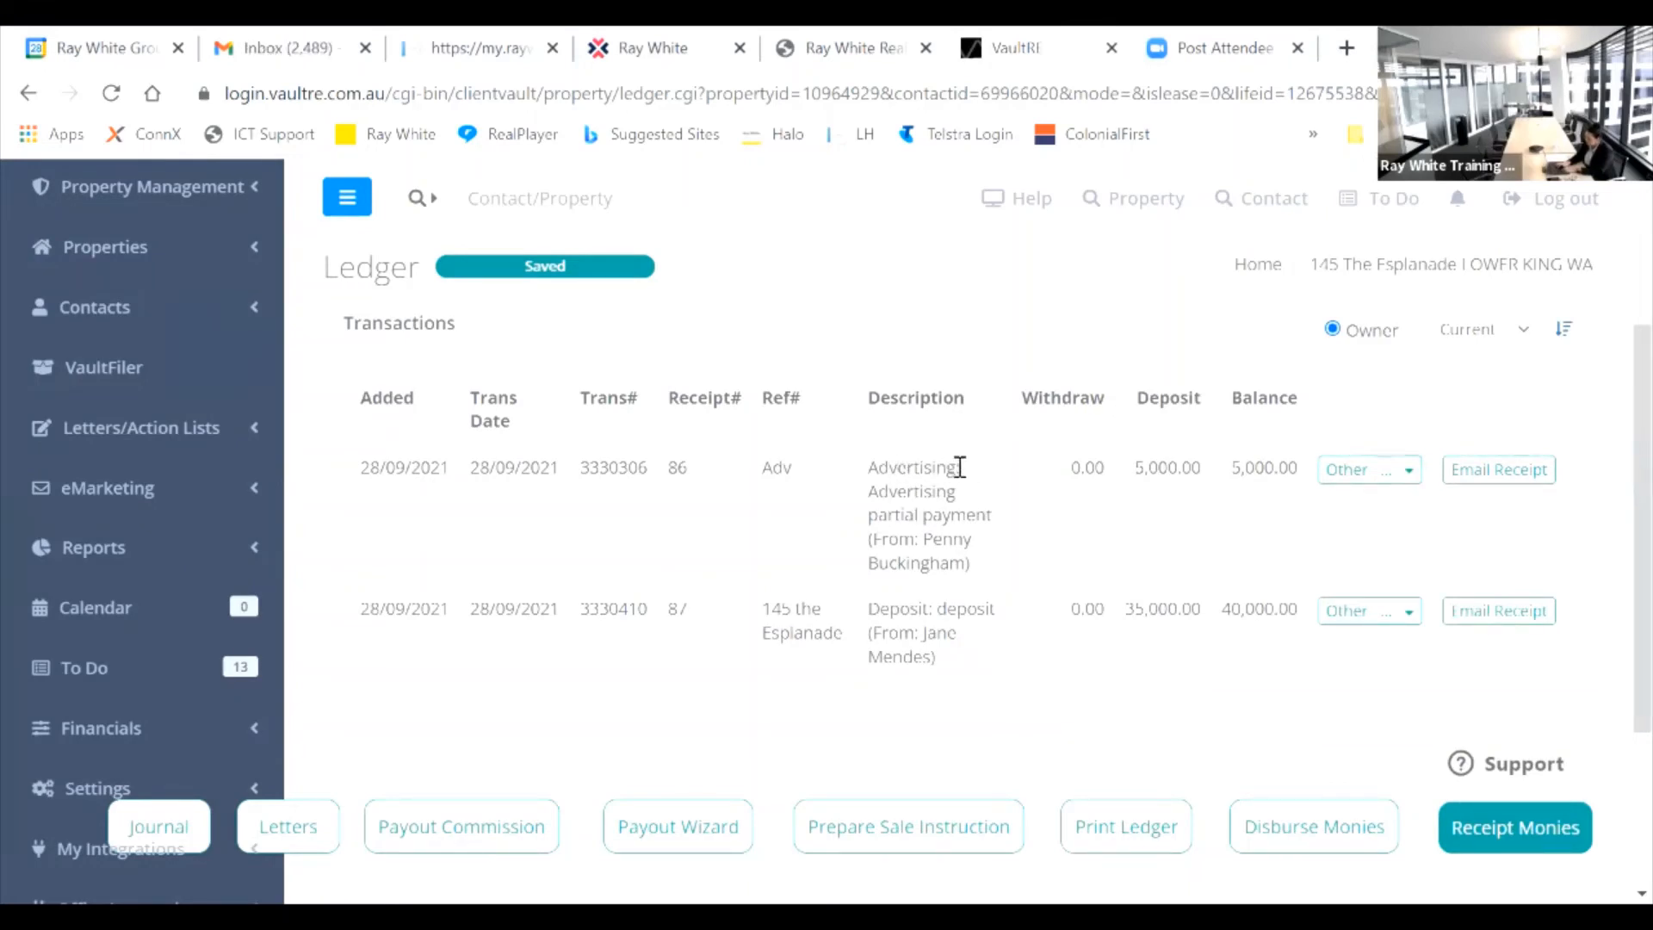
pyautogui.moveTo(954, 467); pyautogui.dragTo(879, 468)
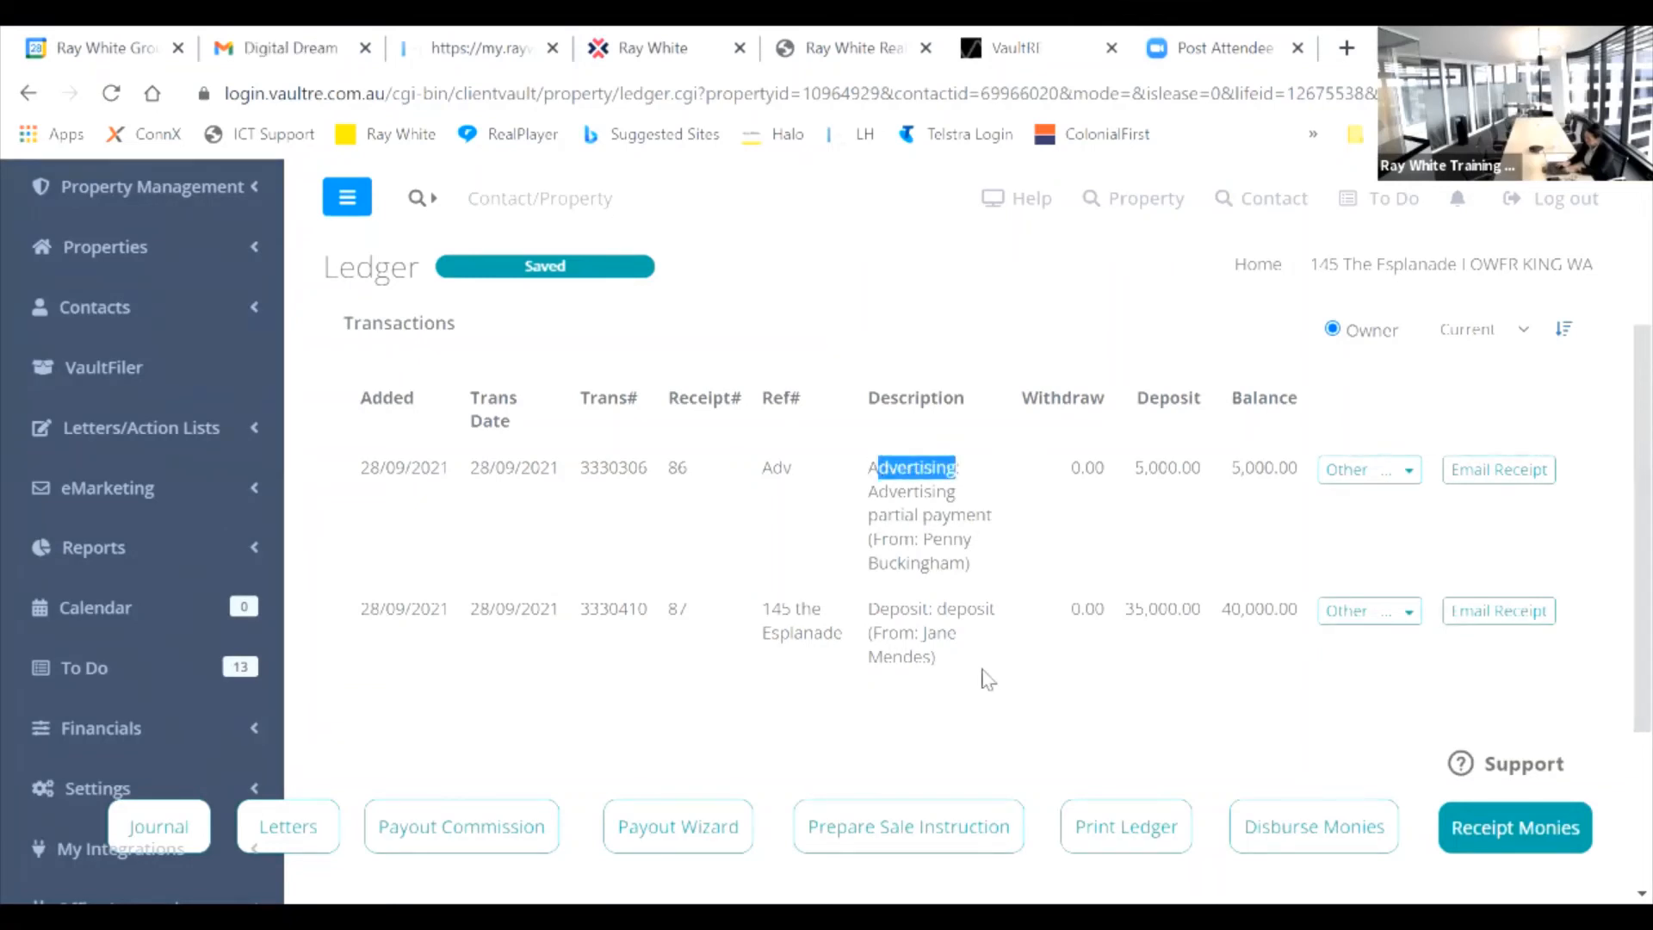
pyautogui.moveTo(931, 610); pyautogui.dragTo(866, 610)
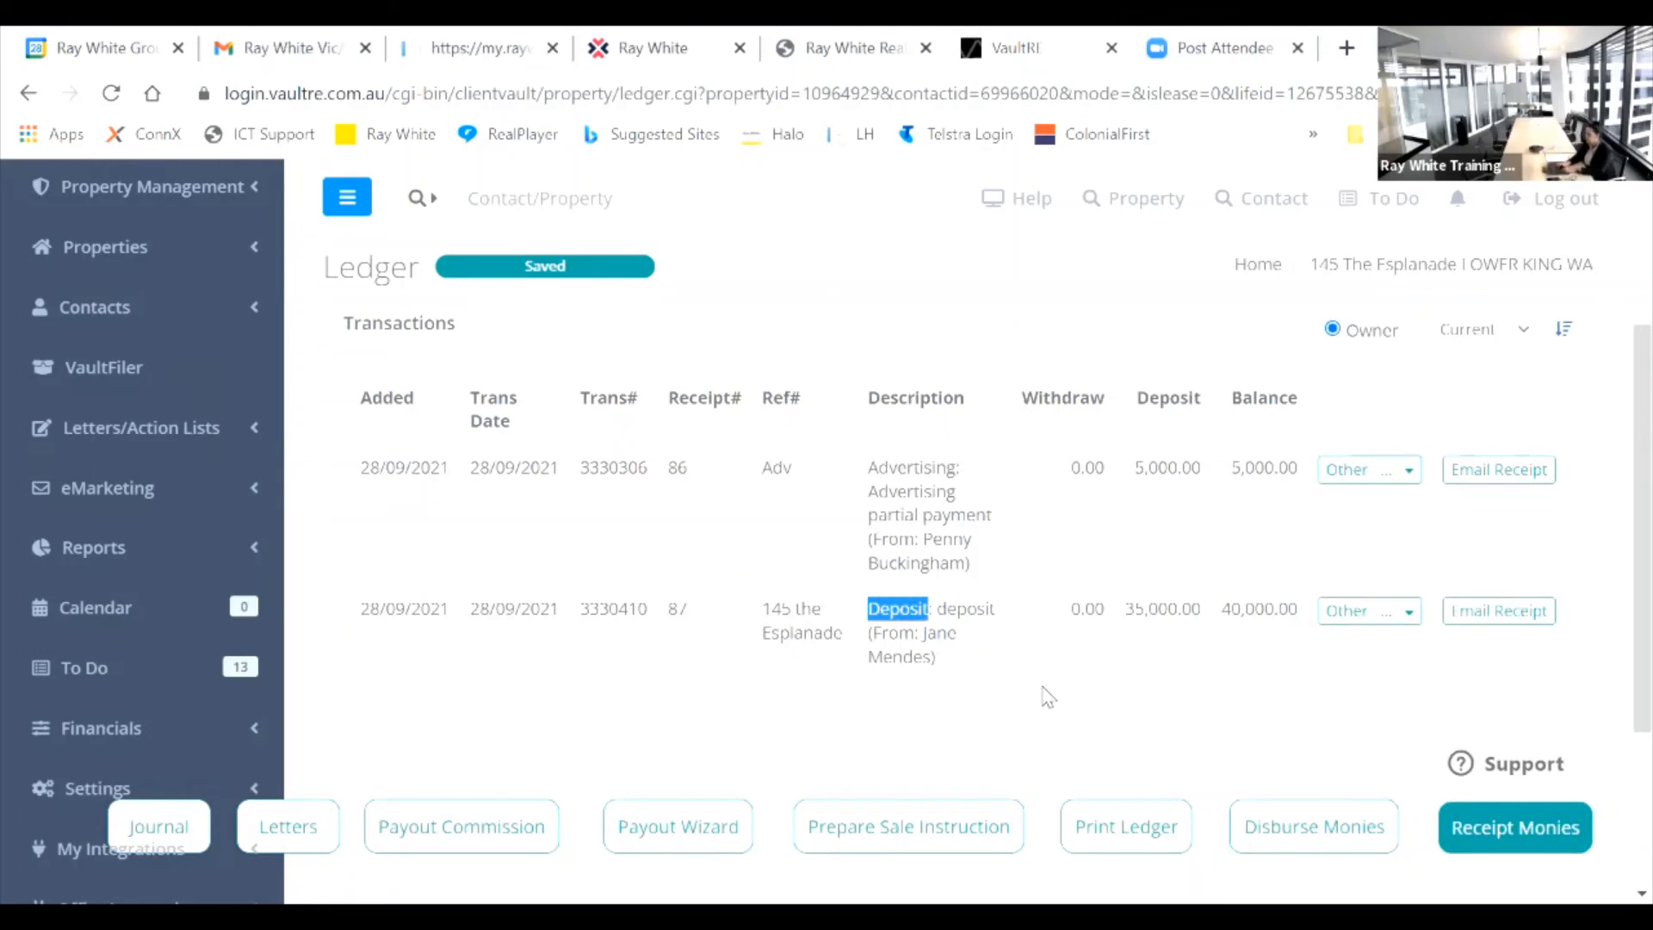
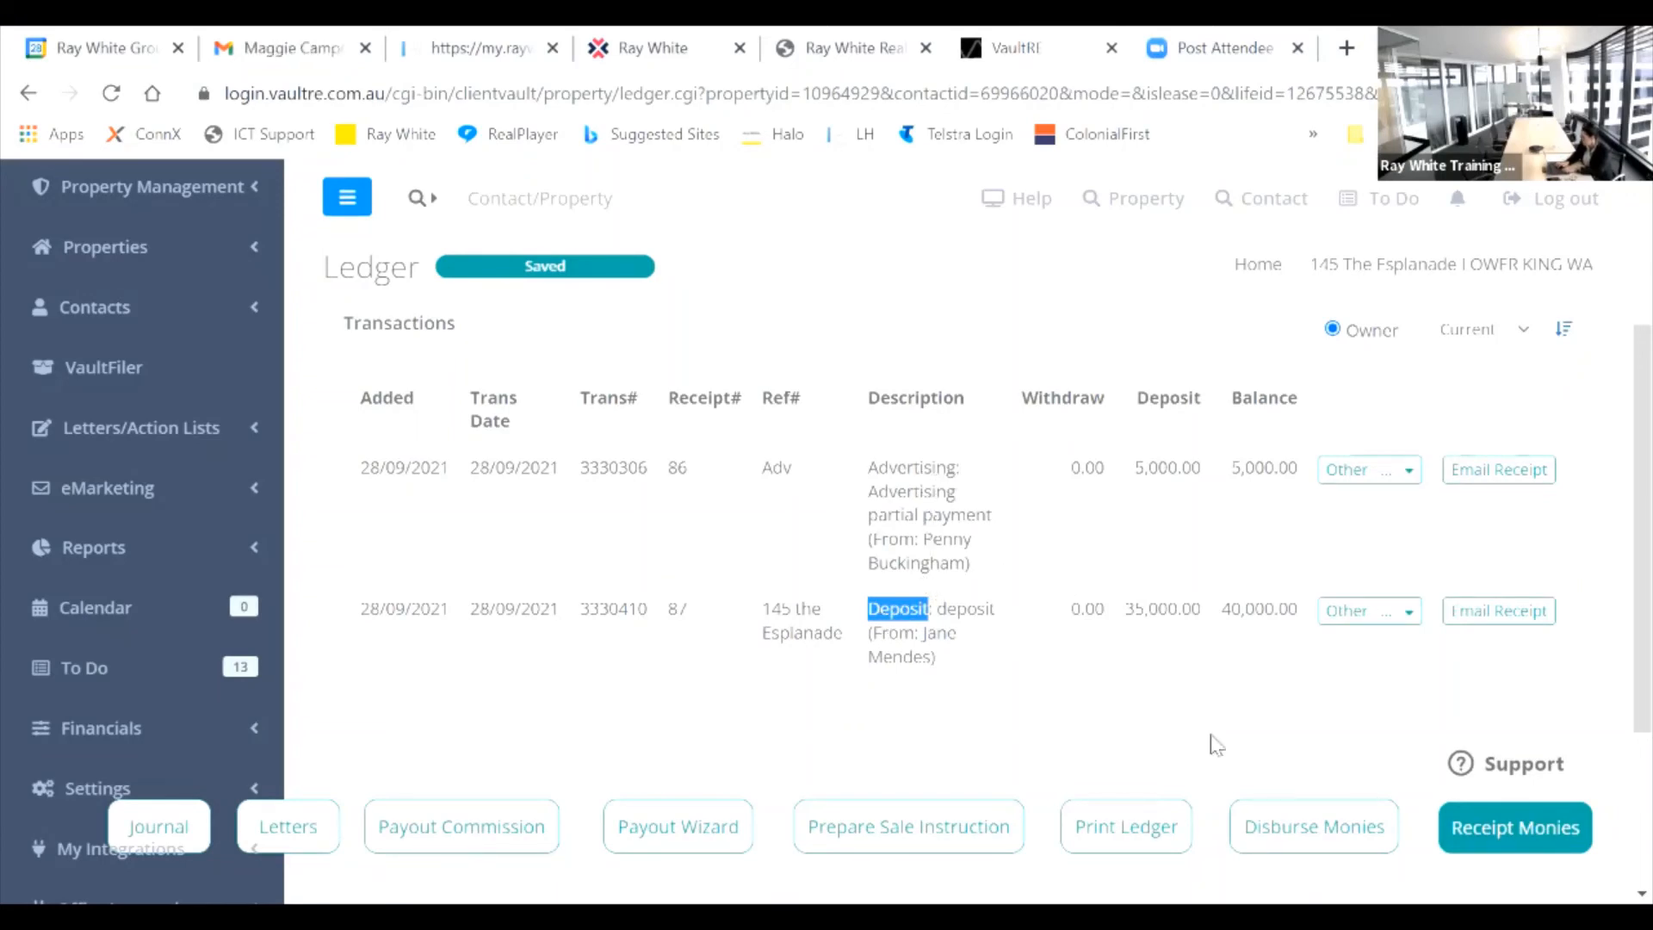
# Step: Start a new trust disbursement from the property ledger, which holds 40,000.00
pyautogui.click(1295, 825)
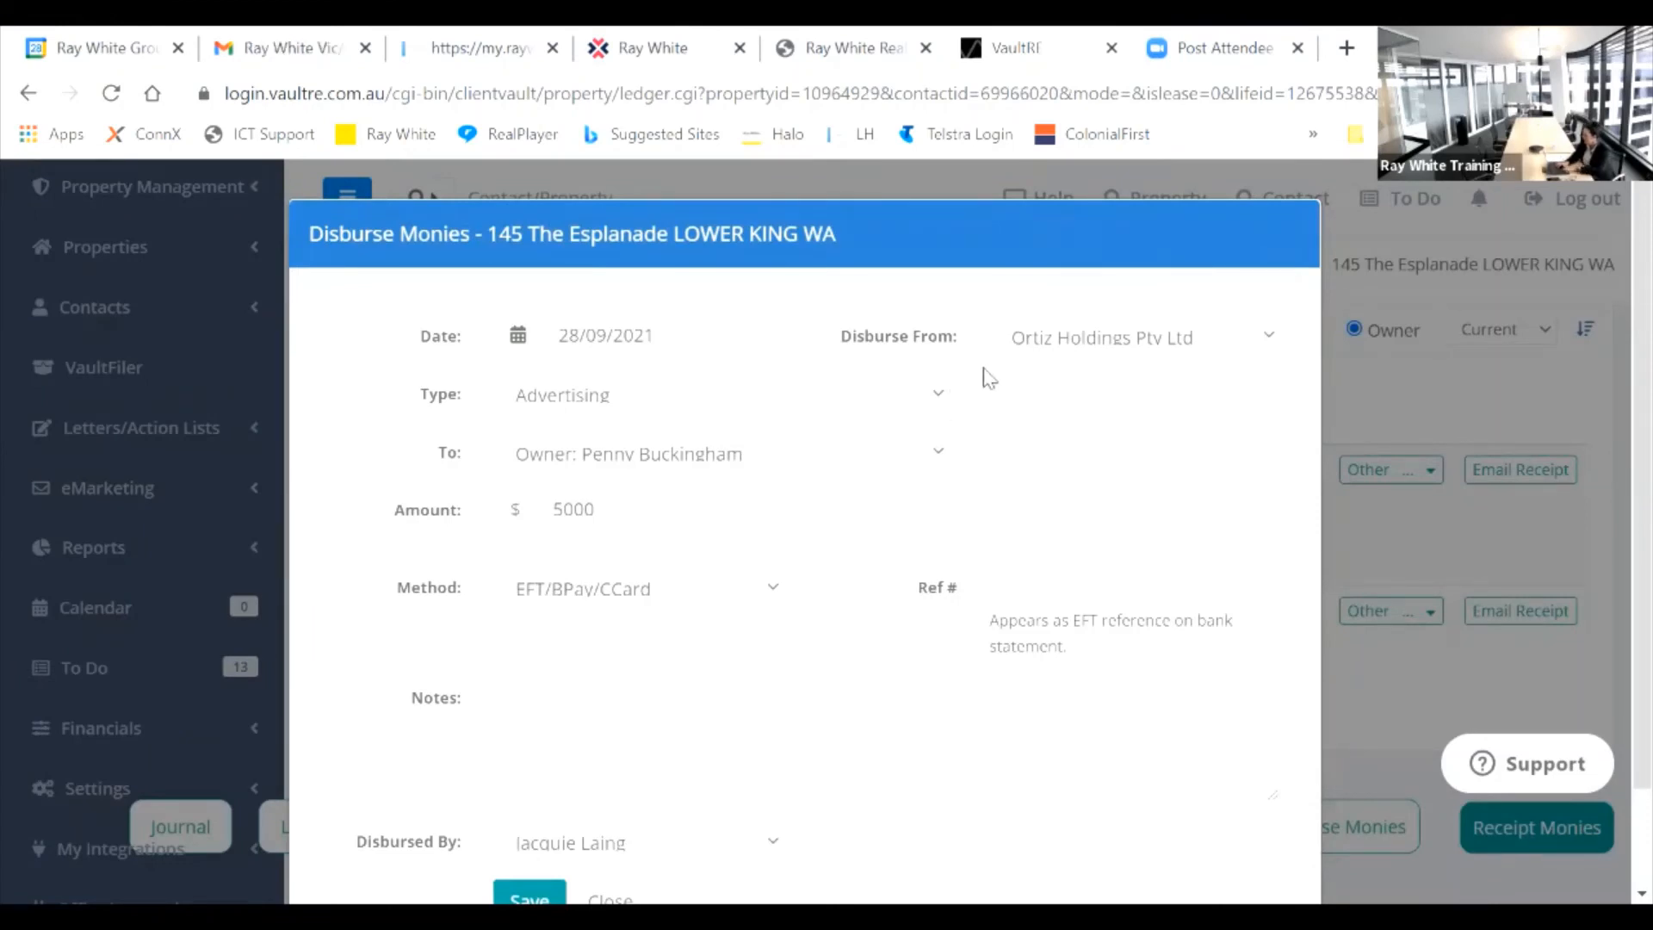
# Step: Make it a Deposit payout of 2,500.00 to General Account - General Advertising Account
pyautogui.click(938, 398)
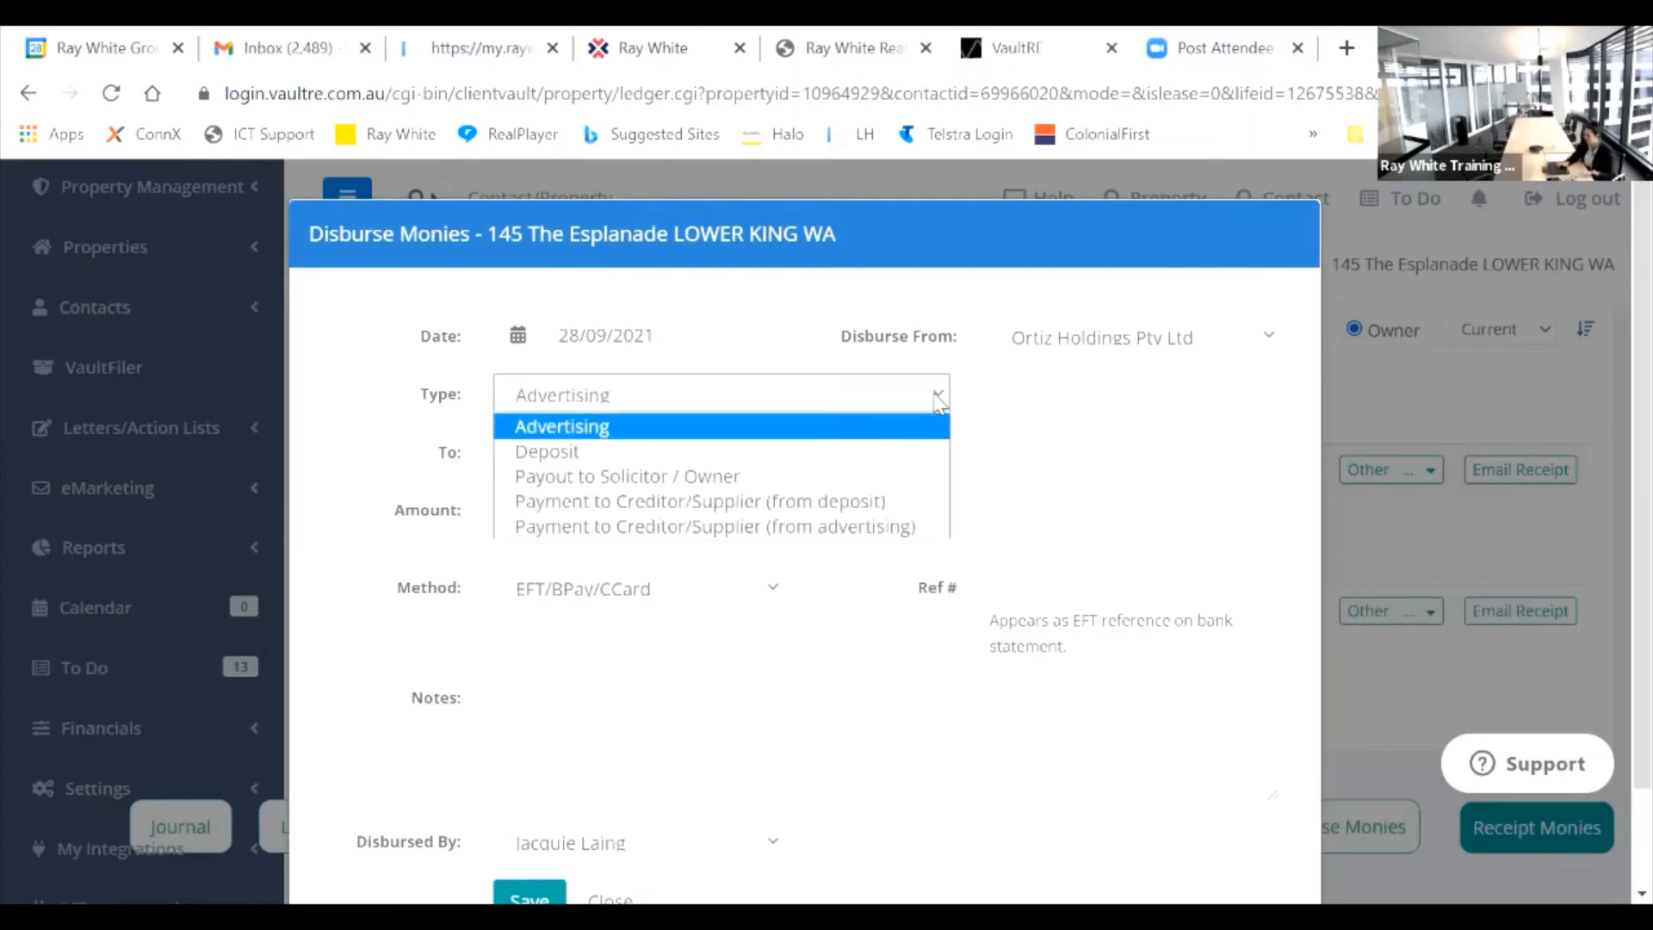
pyautogui.click(720, 458)
pyautogui.moveTo(634, 516); pyautogui.dragTo(521, 529)
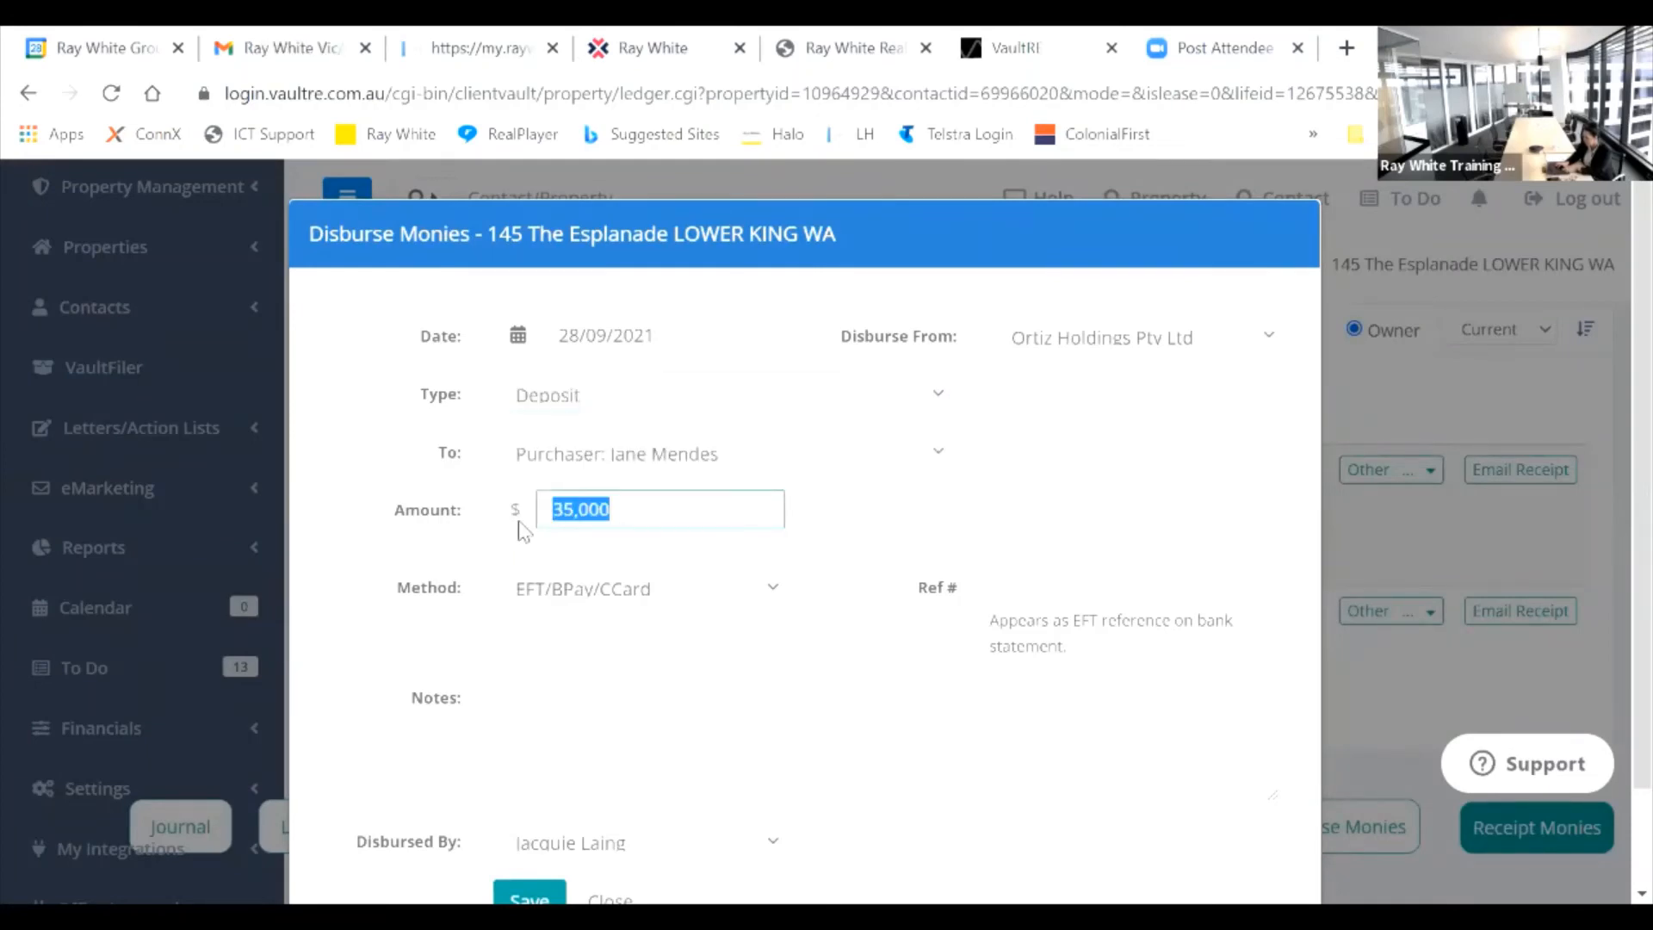
pyautogui.write('255')
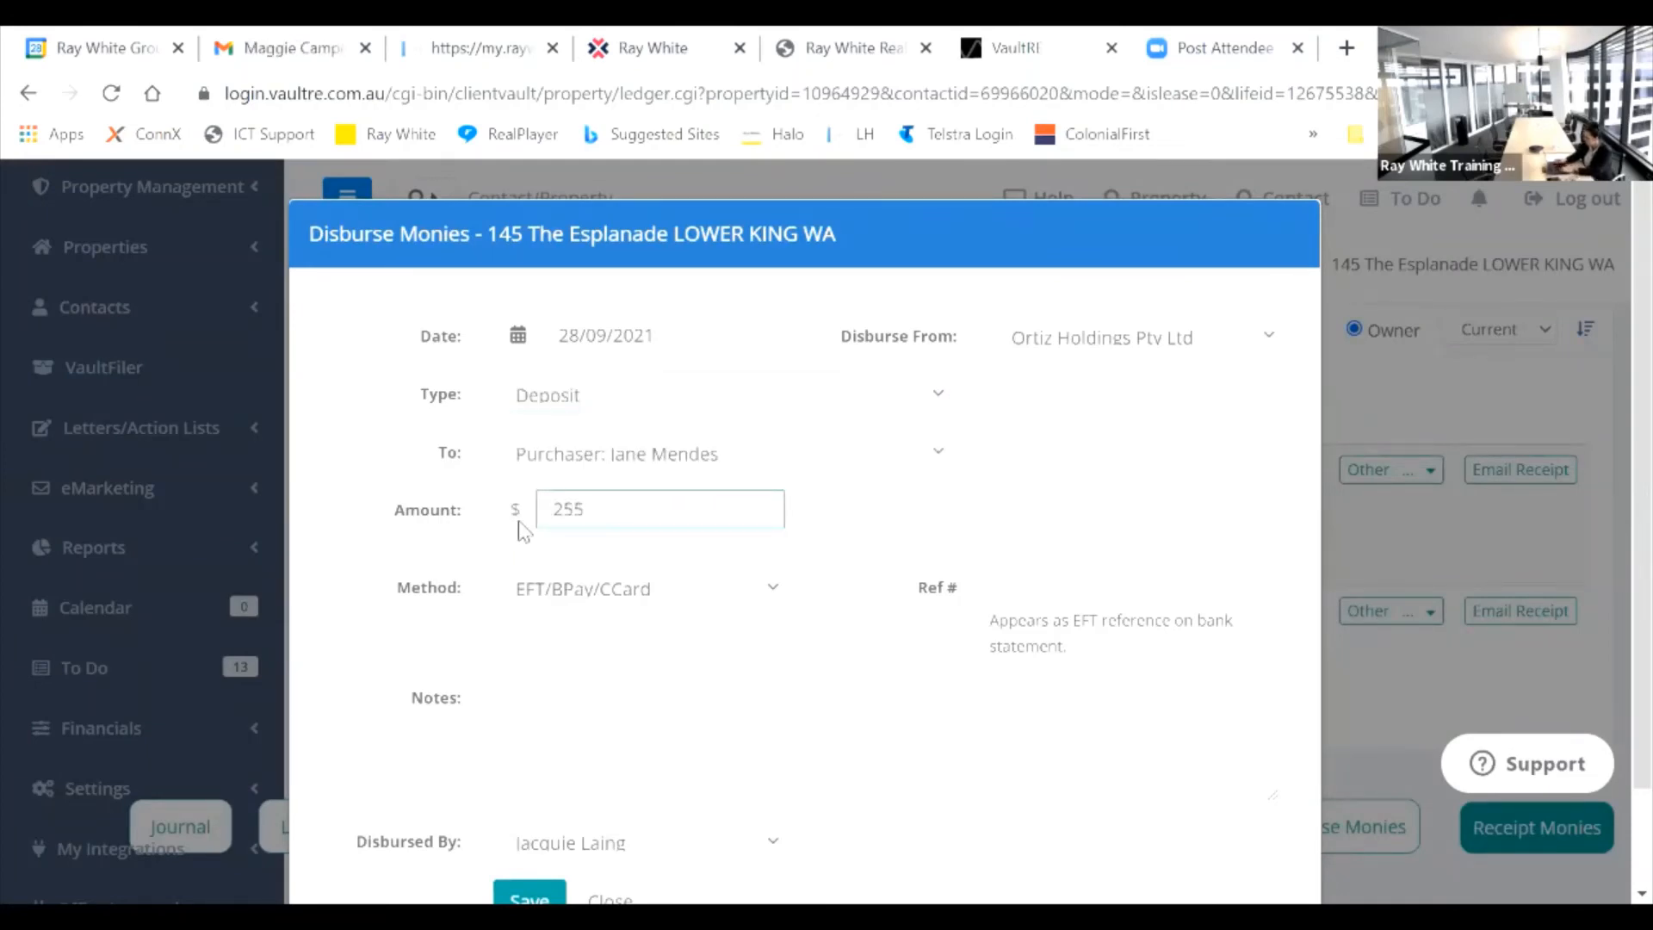
pyautogui.press('BackSpace')
pyautogui.write('00')
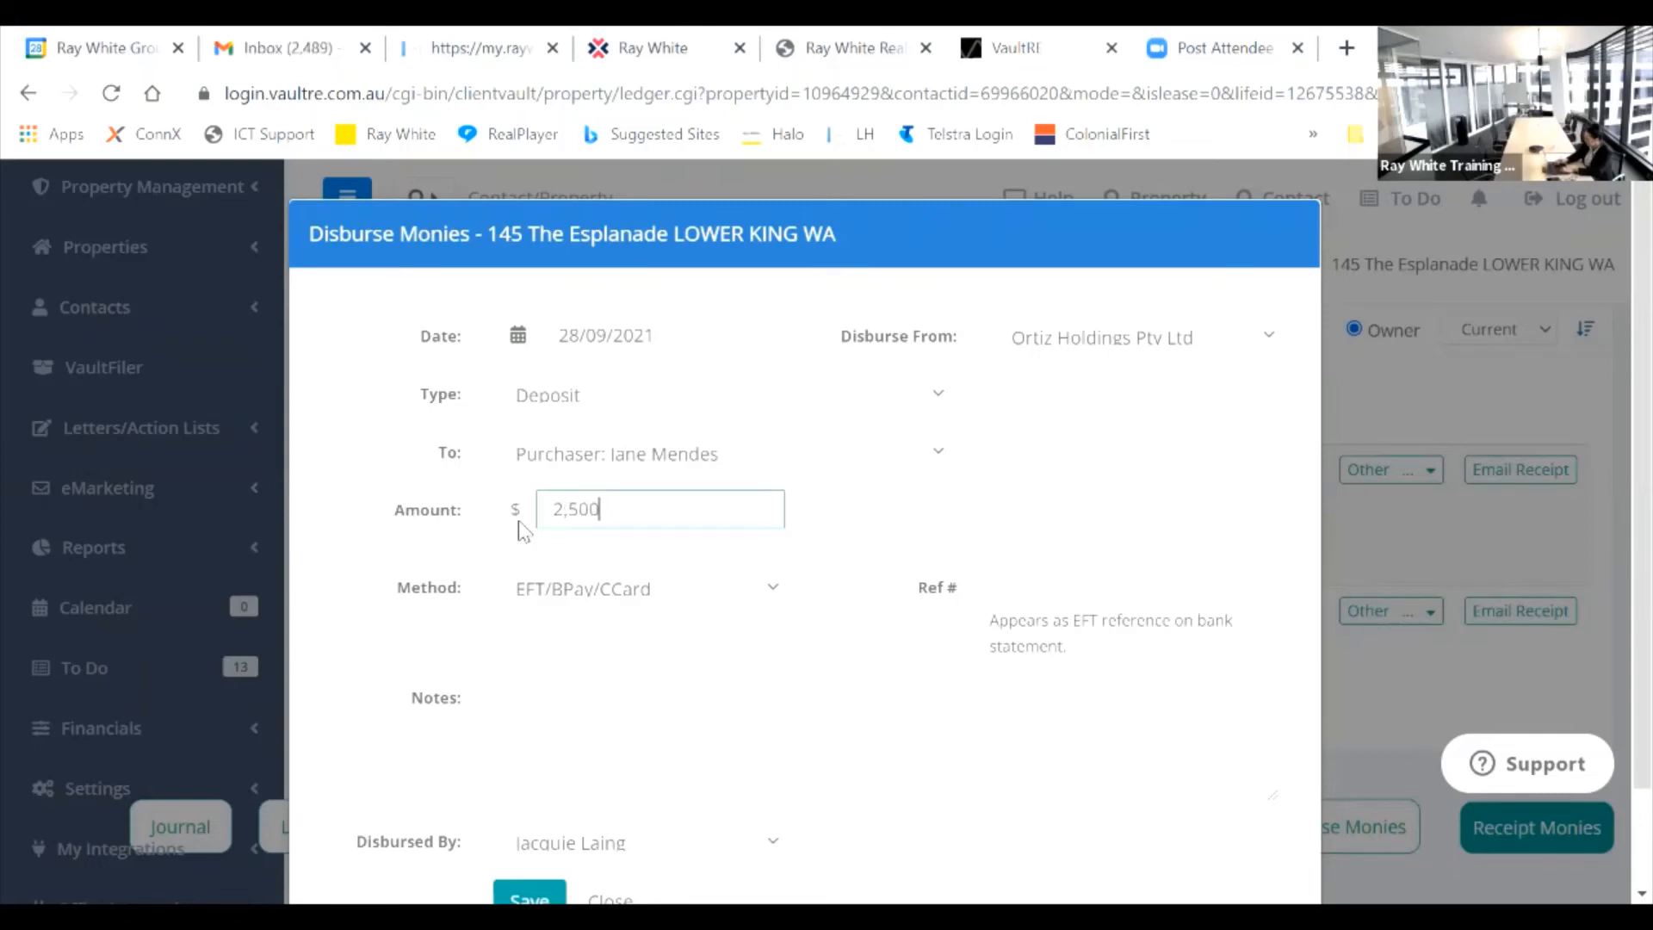
pyautogui.write('.00')
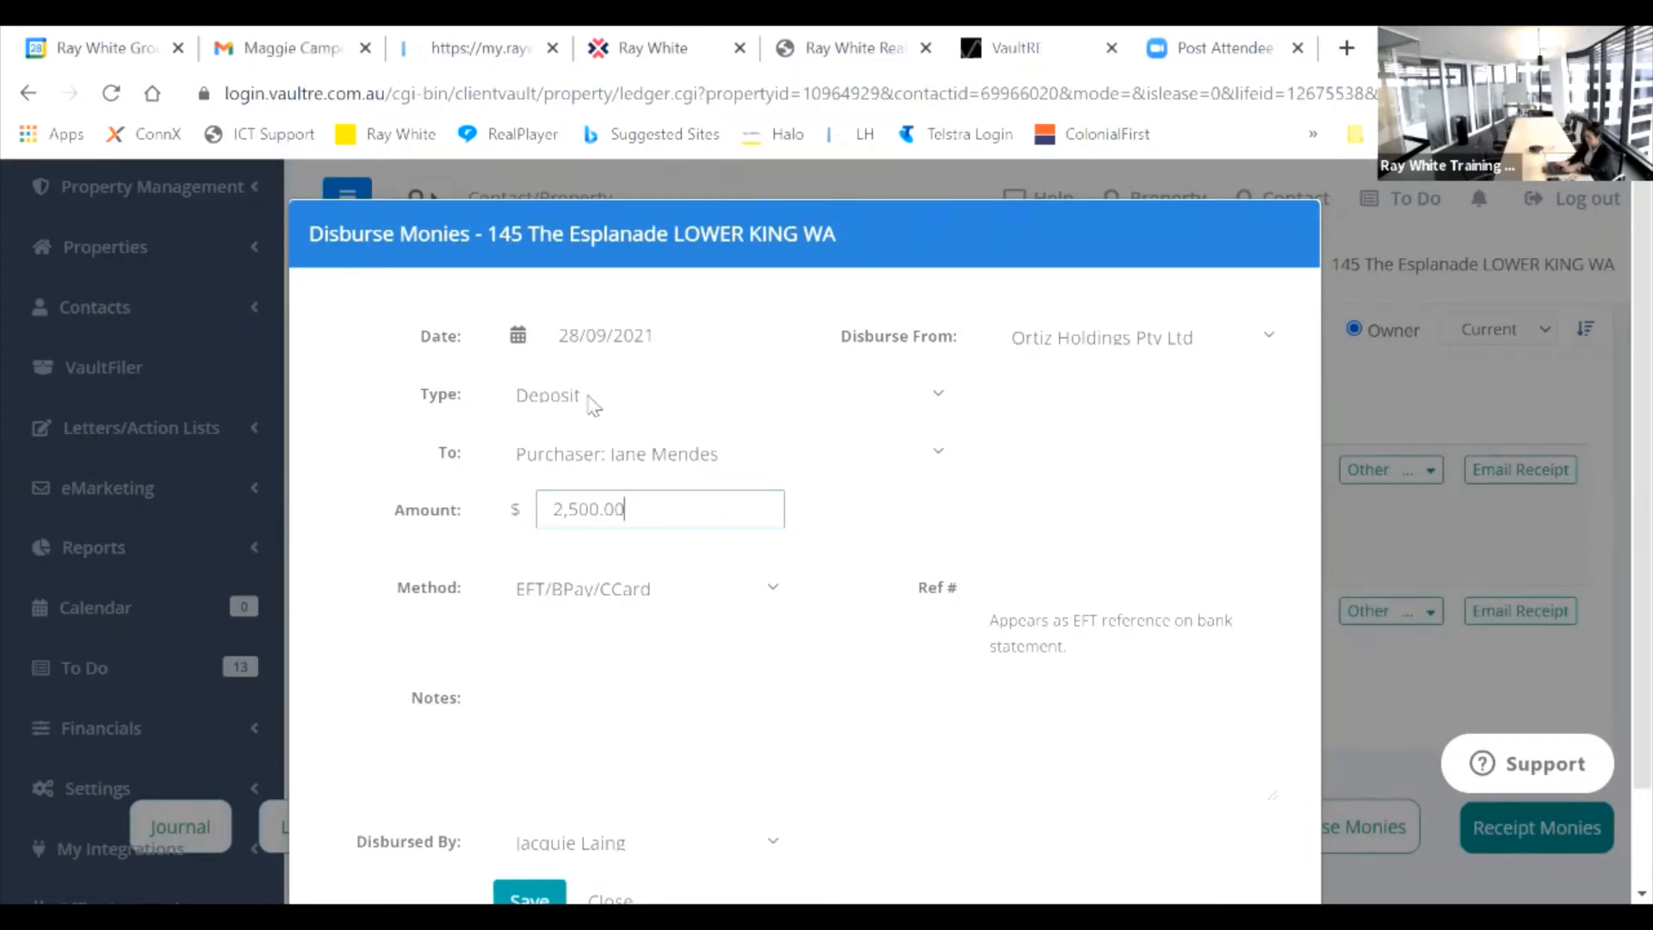
pyautogui.click(657, 467)
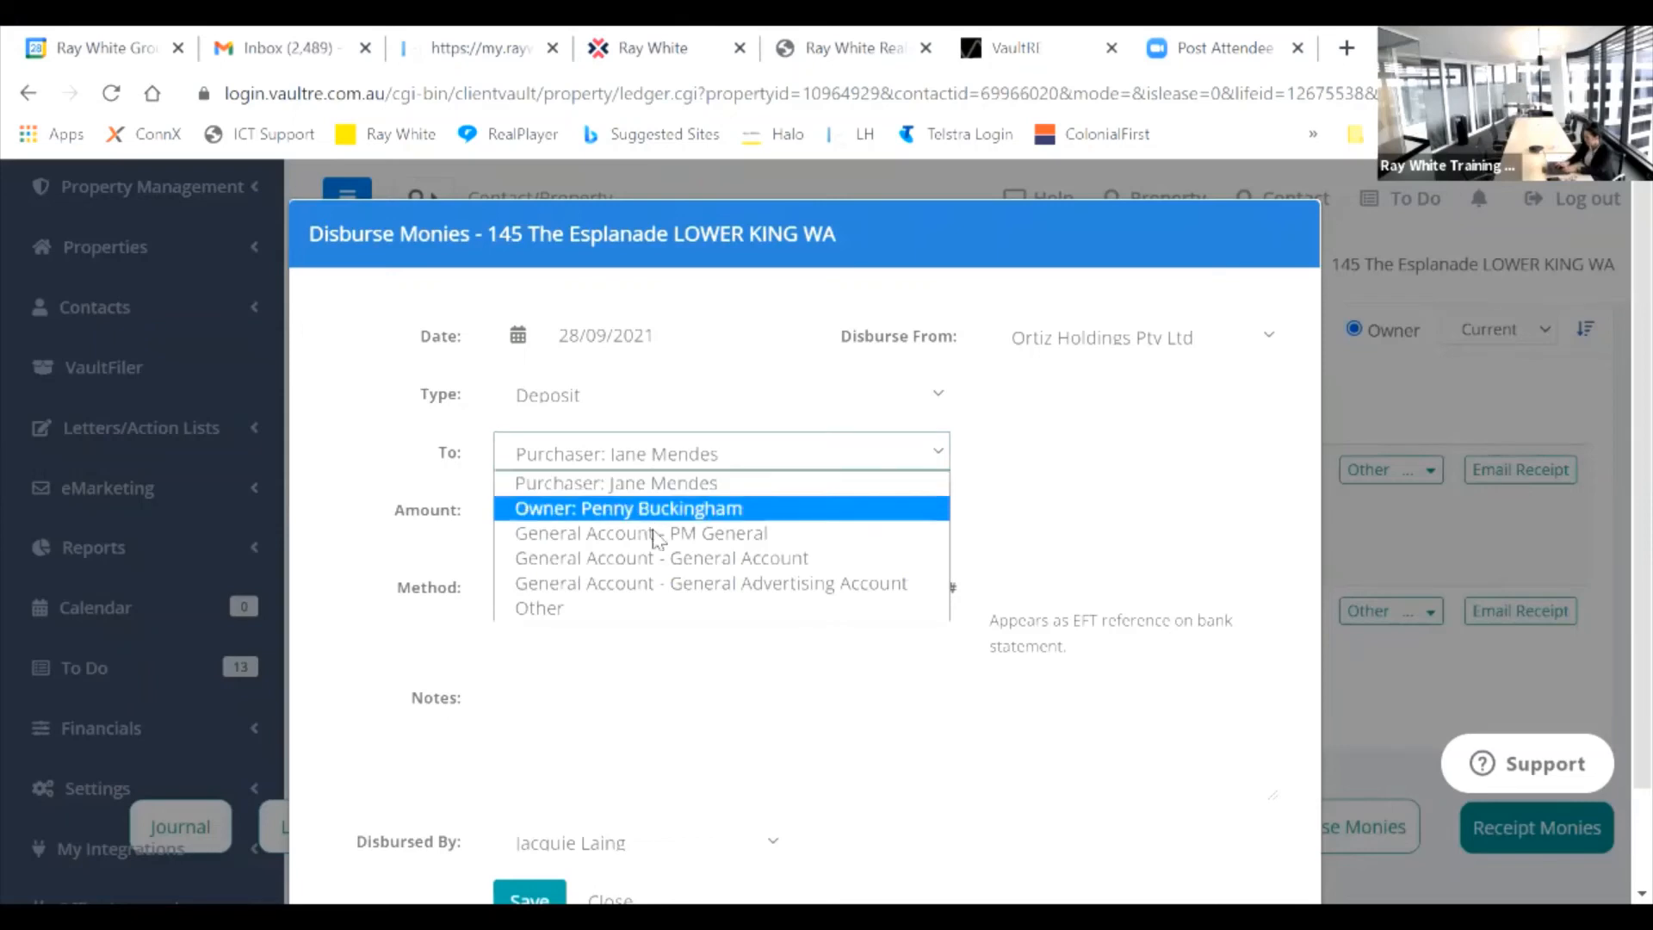
pyautogui.click(663, 585)
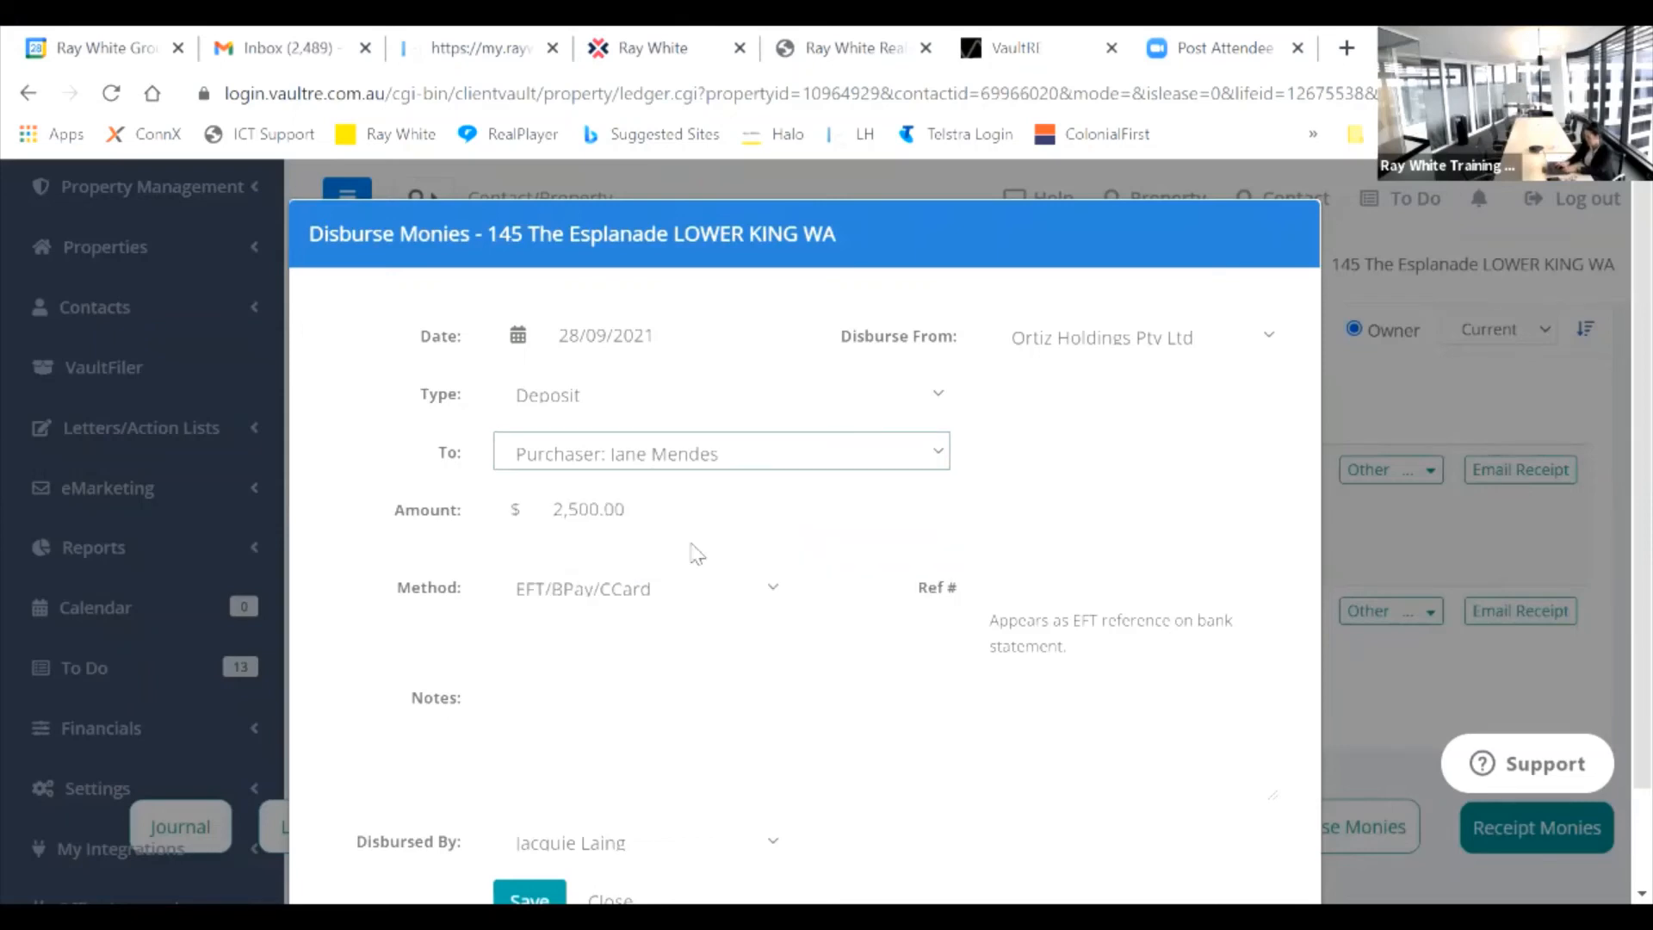
# Step: Enter 'Advertising Bal' as the disbursement reference
pyautogui.click(1009, 579)
pyautogui.write('Adveer')
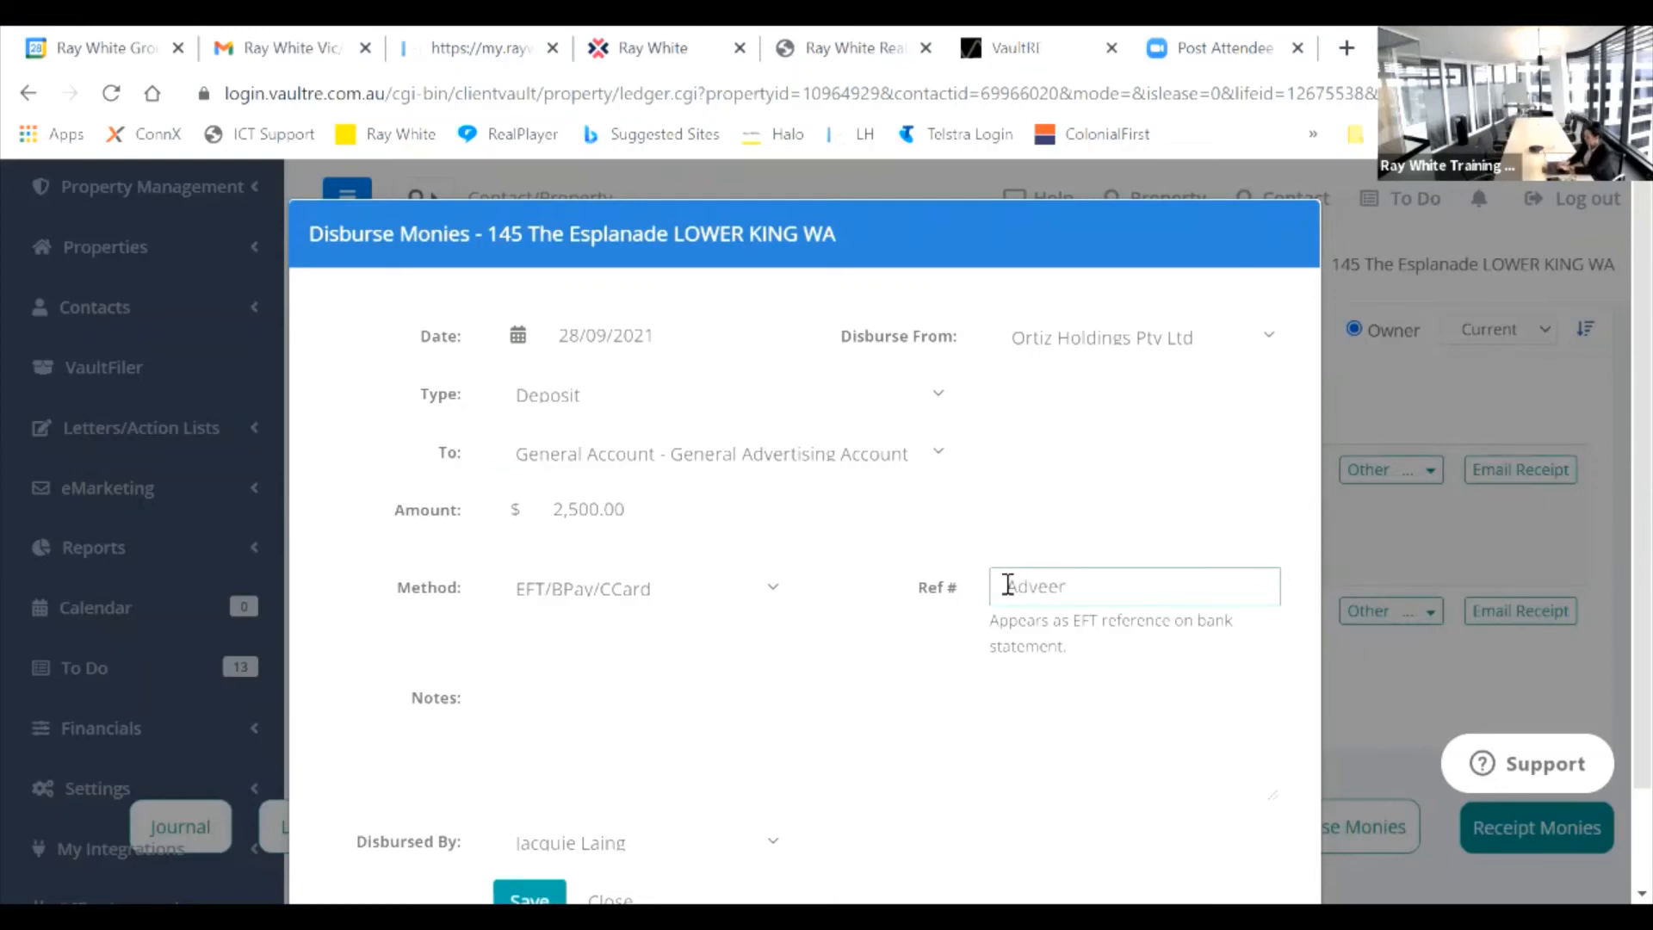
pyautogui.write('tising')
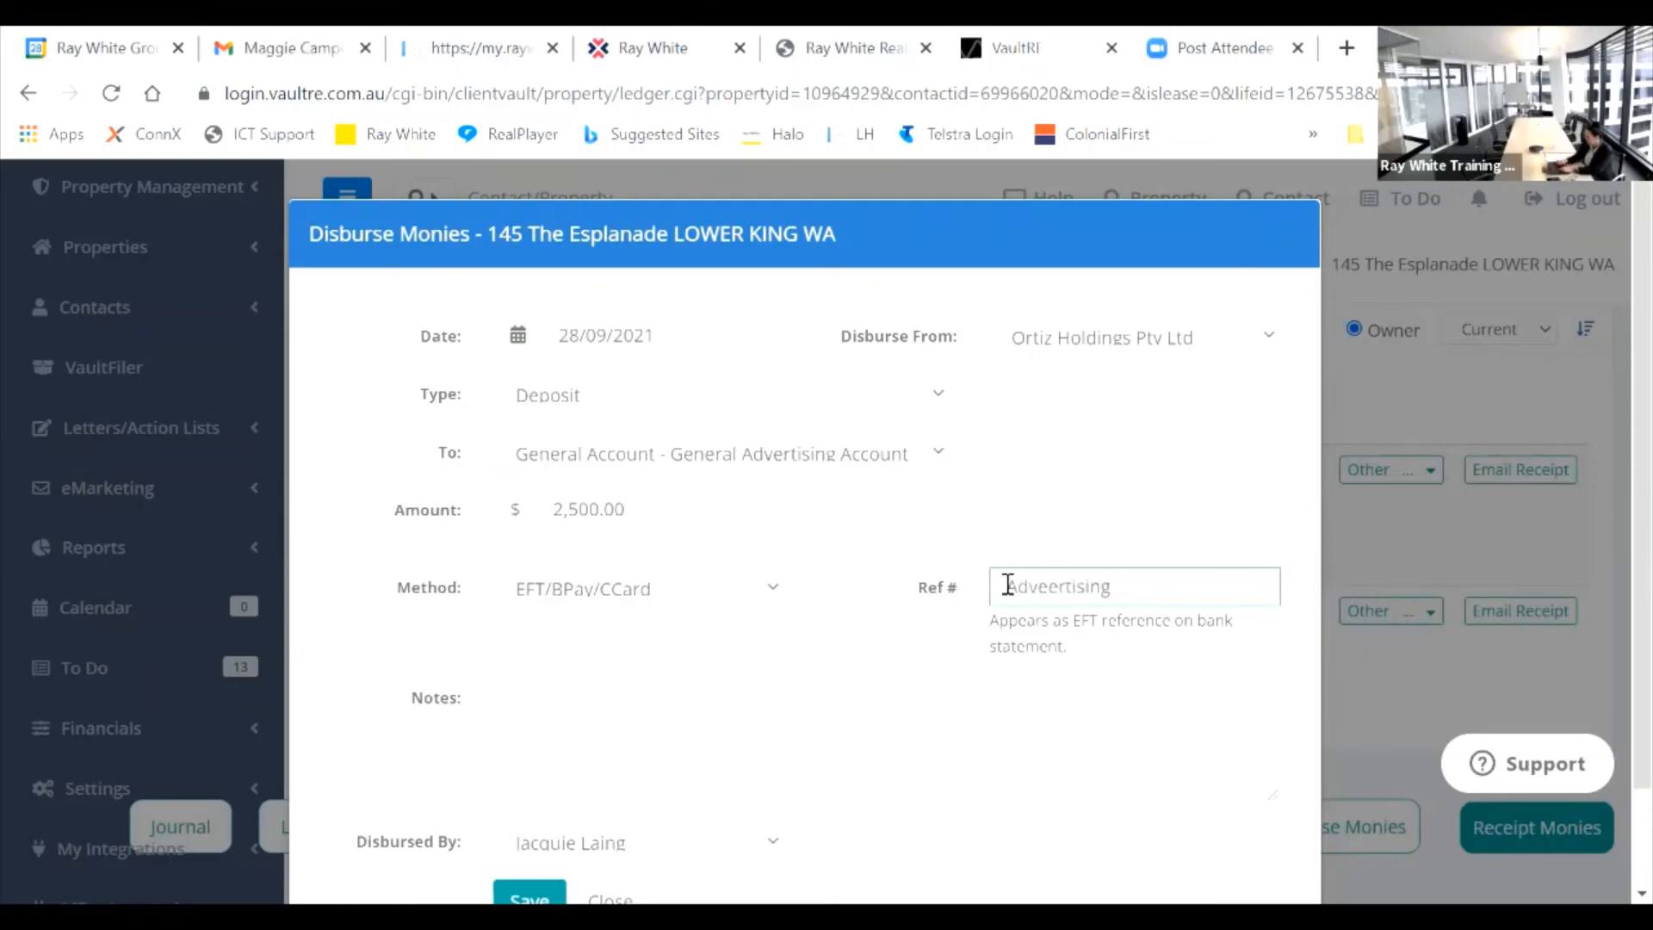
pyautogui.press('BackSpace')
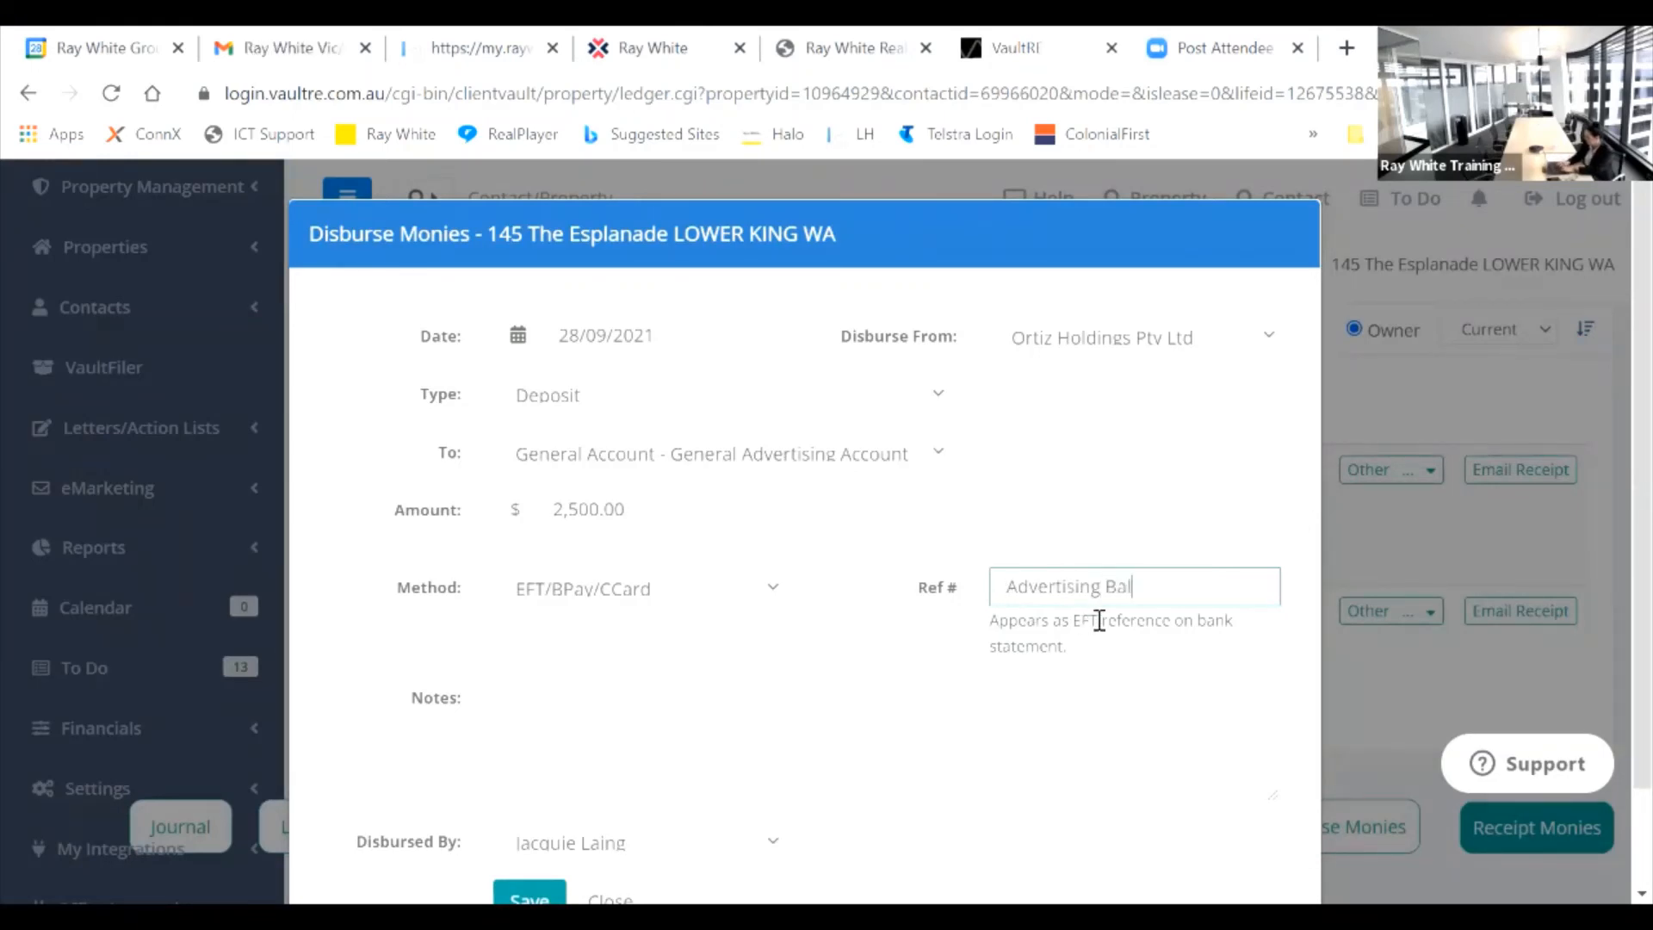
# Step: Save with note 'Balance of advertising deducted from deposit at settlement as per vendor instructions'
pyautogui.click(548, 733)
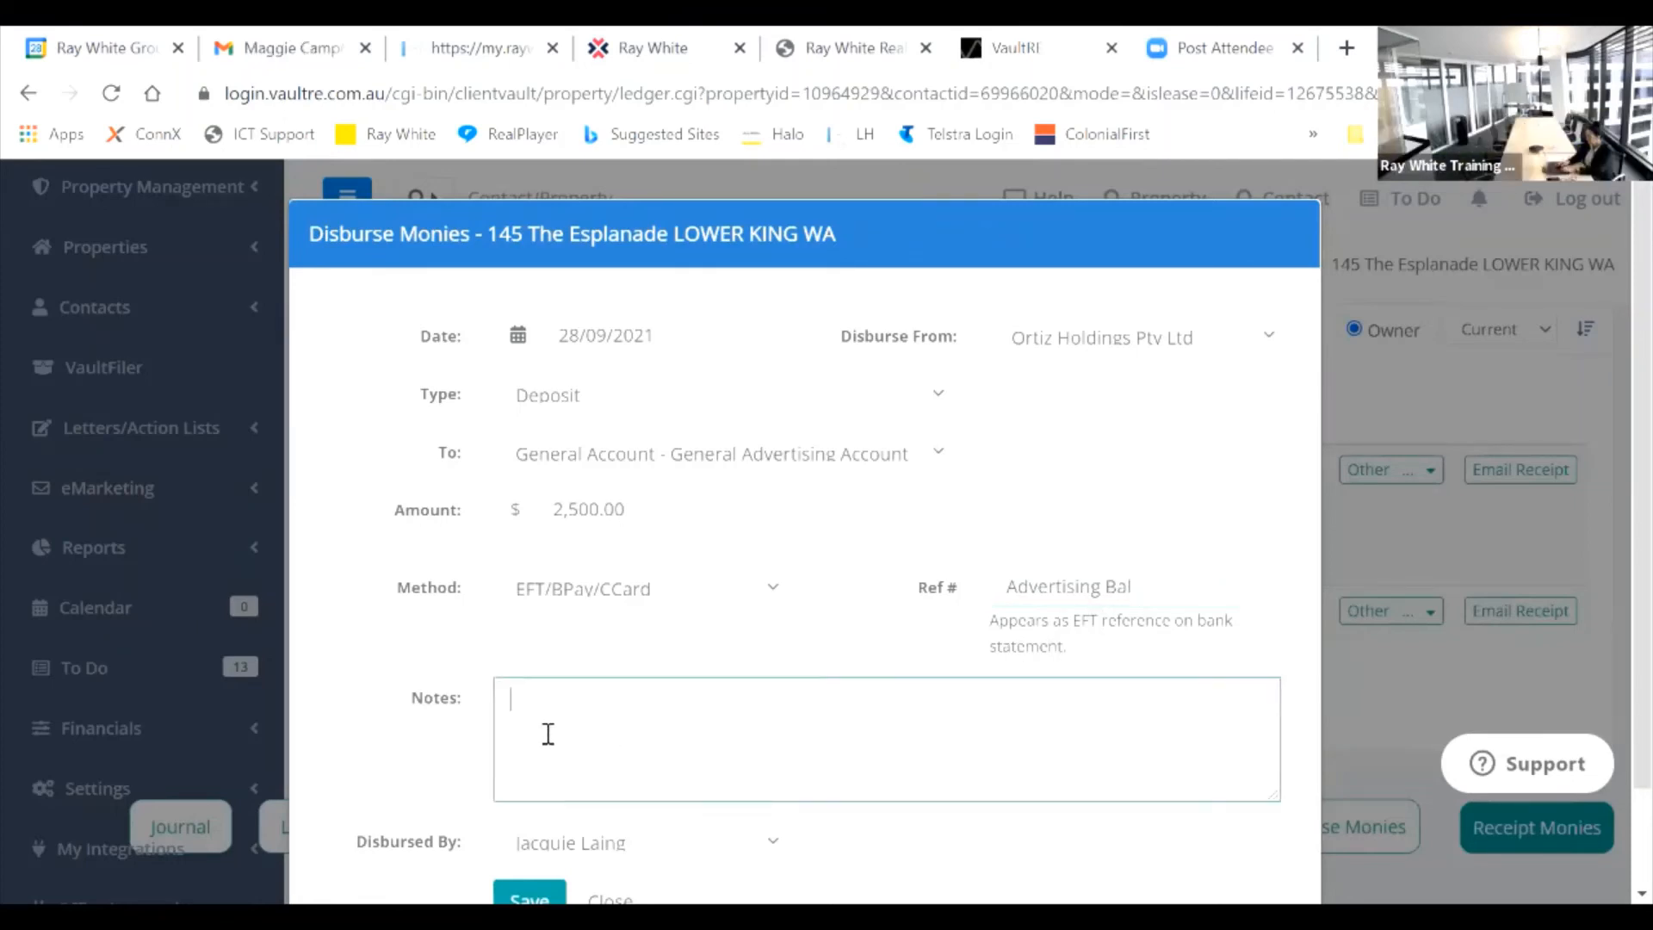
pyautogui.write('Baance of advert')
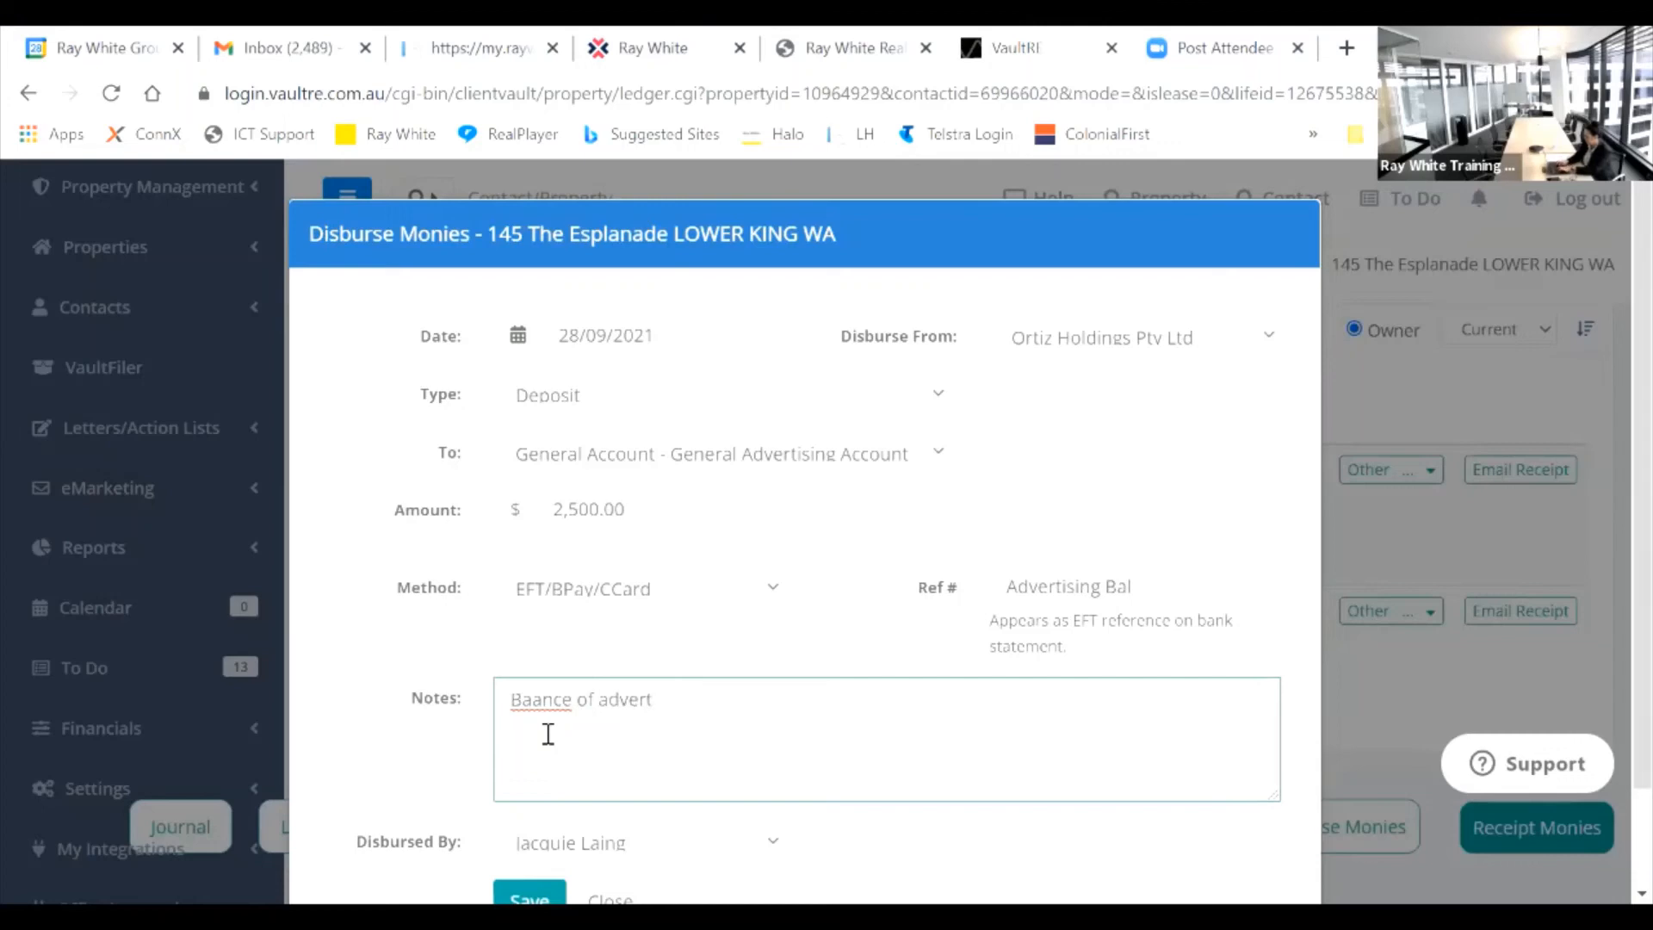
pyautogui.write('ising deduc')
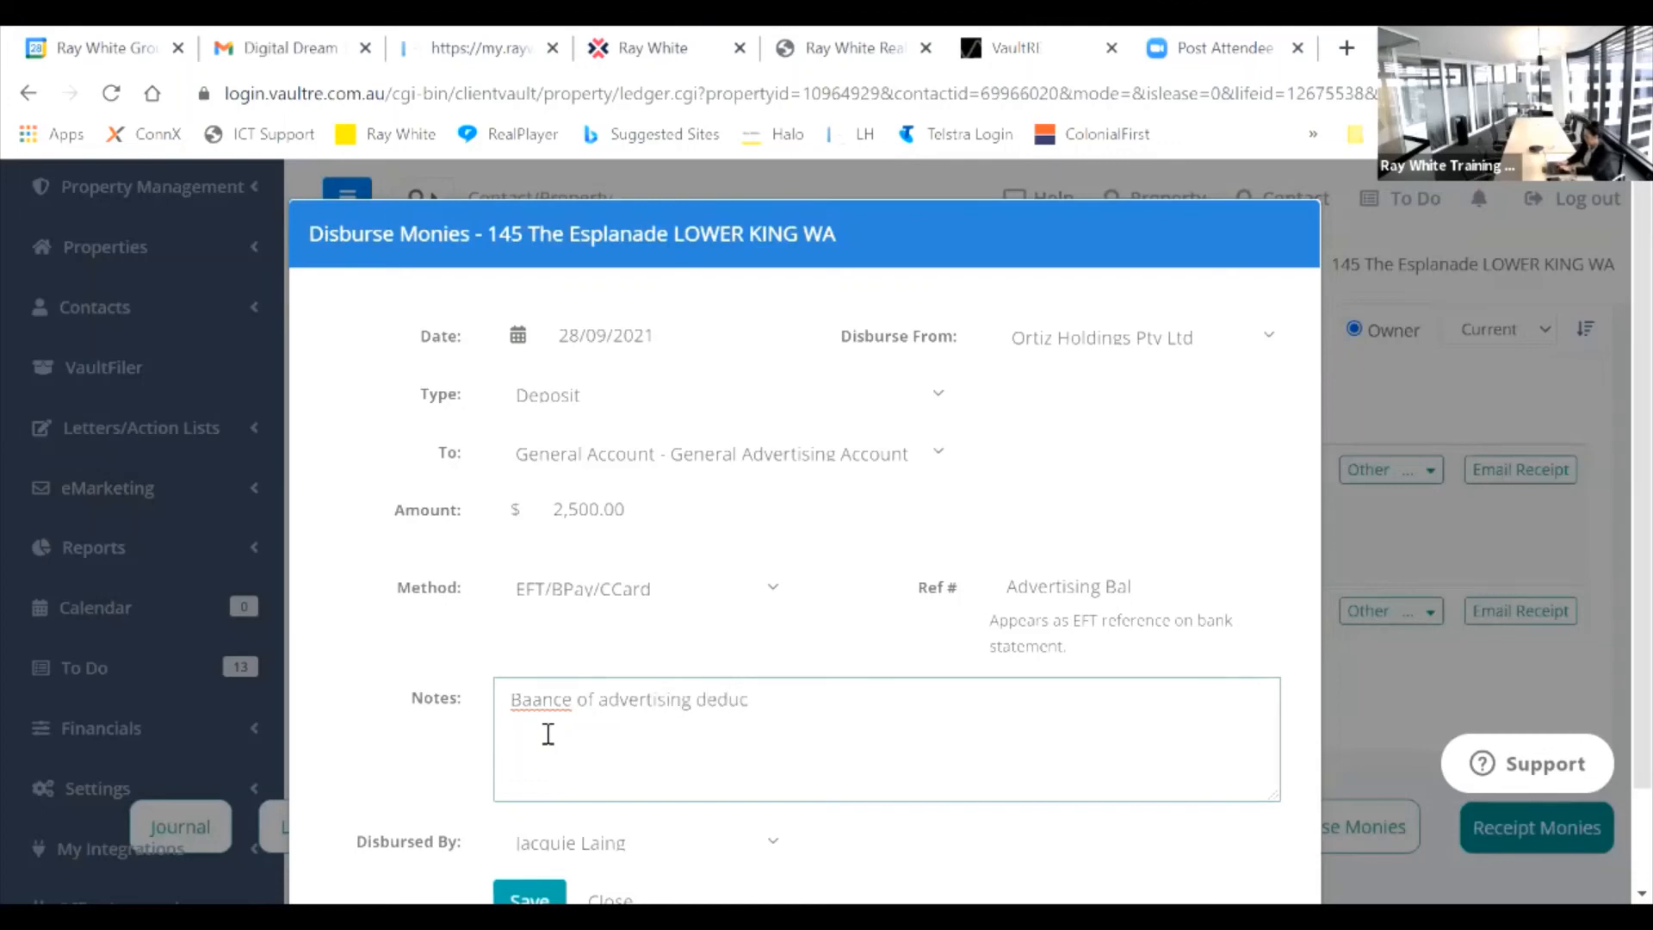
pyautogui.write('ted from de')
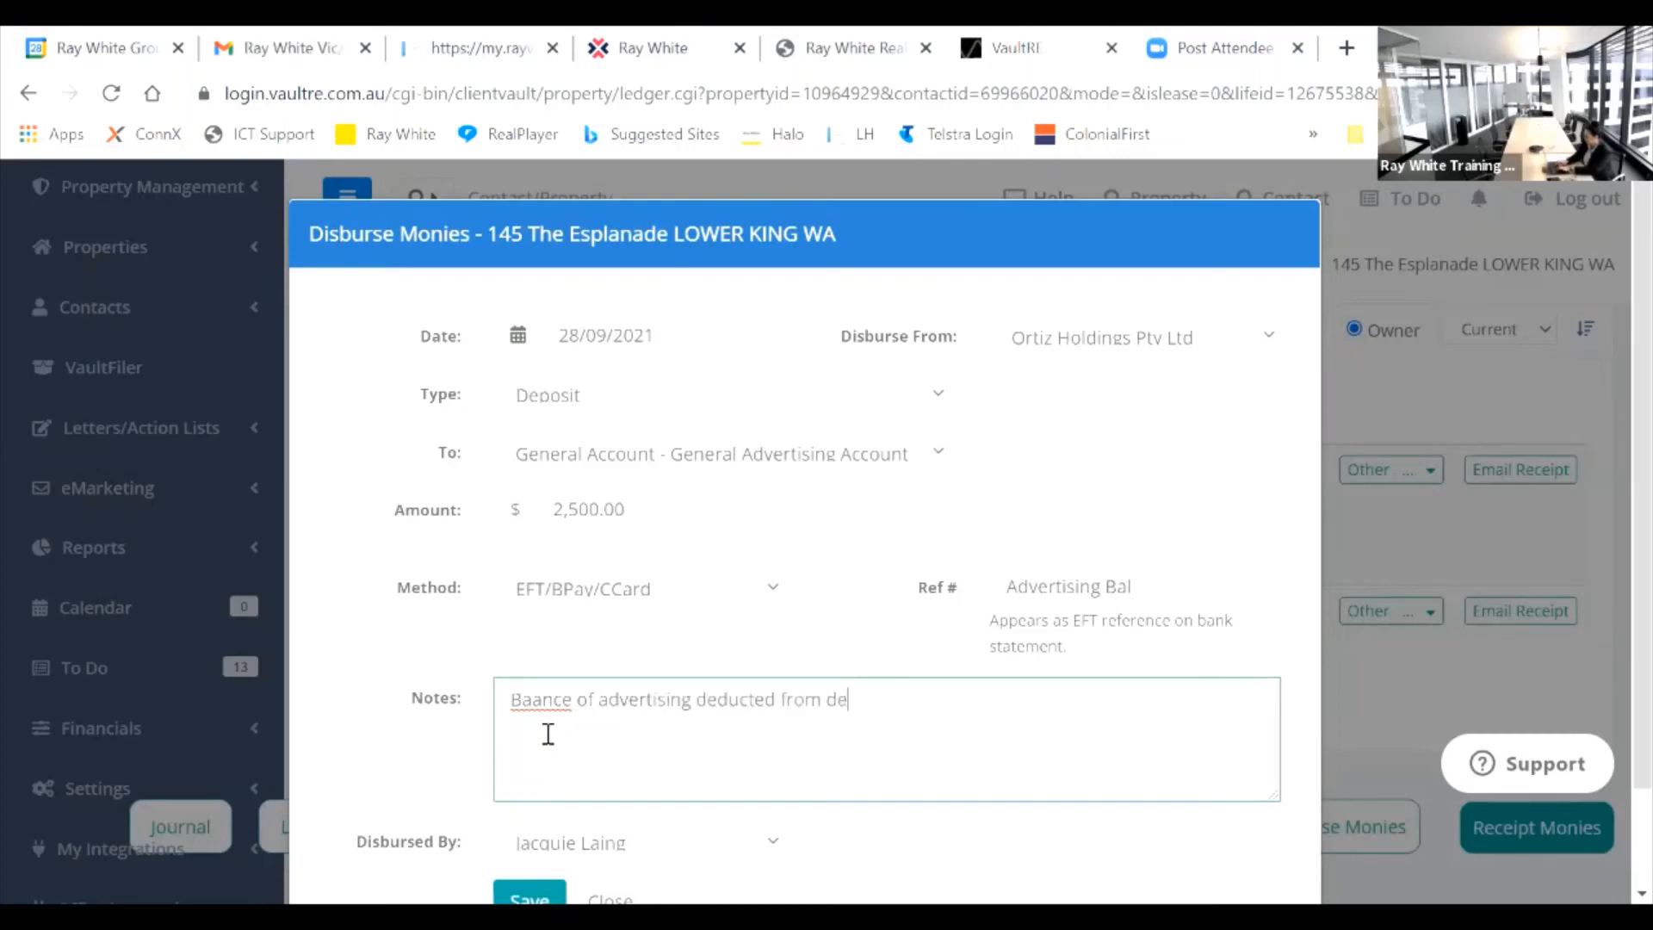
pyautogui.write('posit at se')
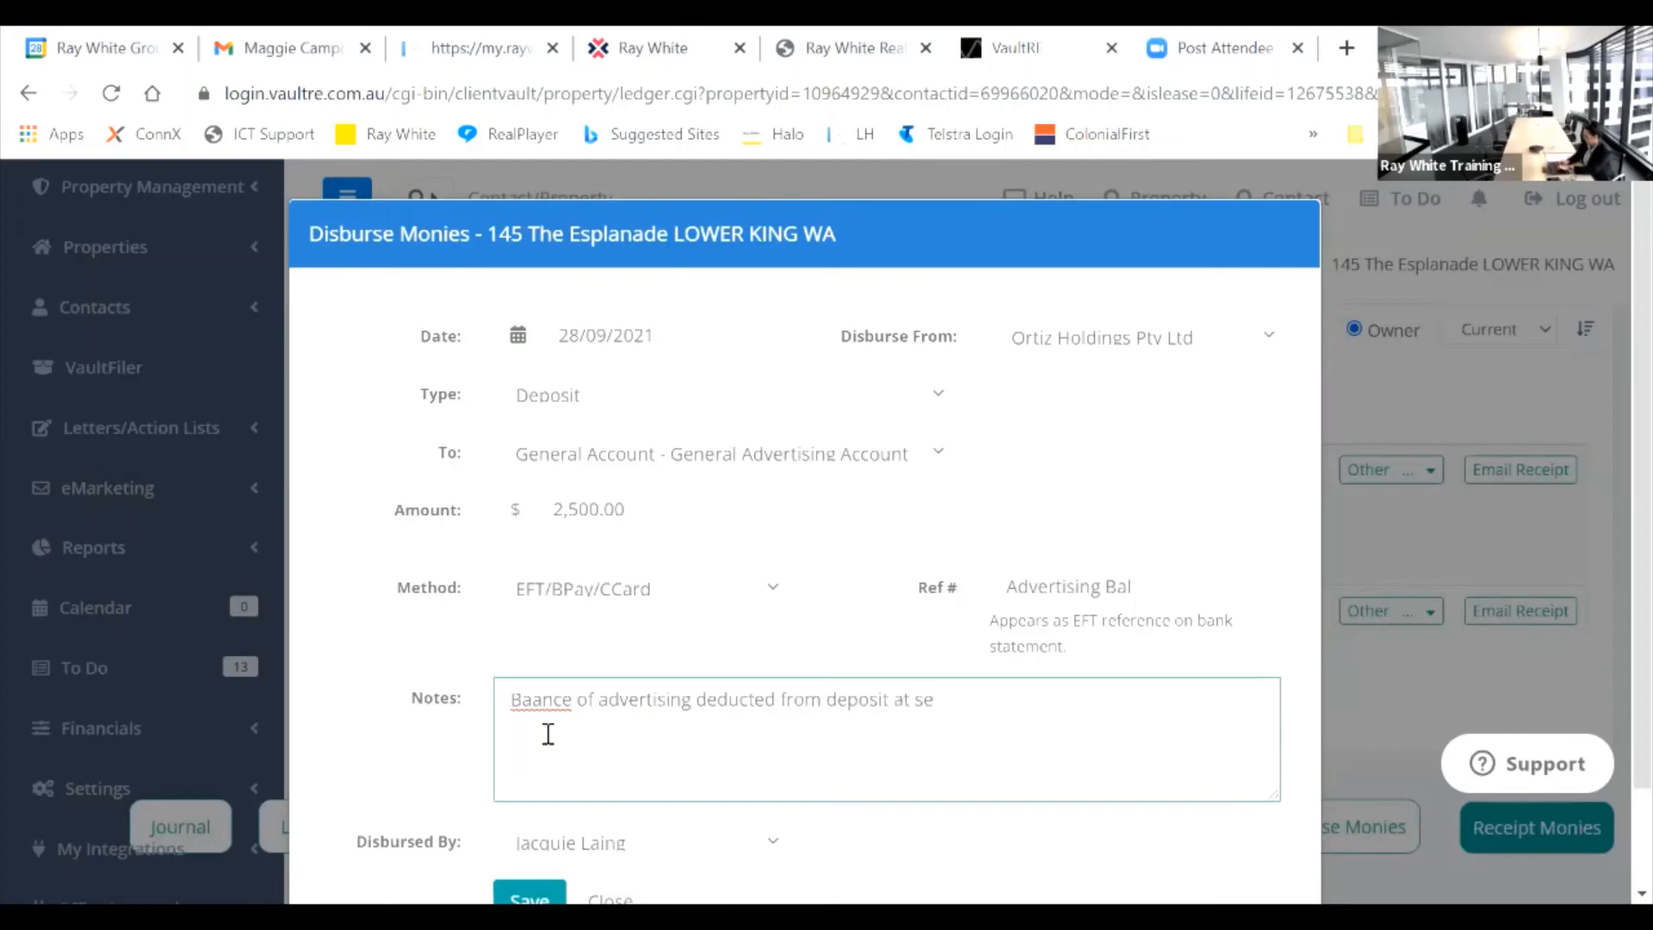
pyautogui.write('ttlemet as per')
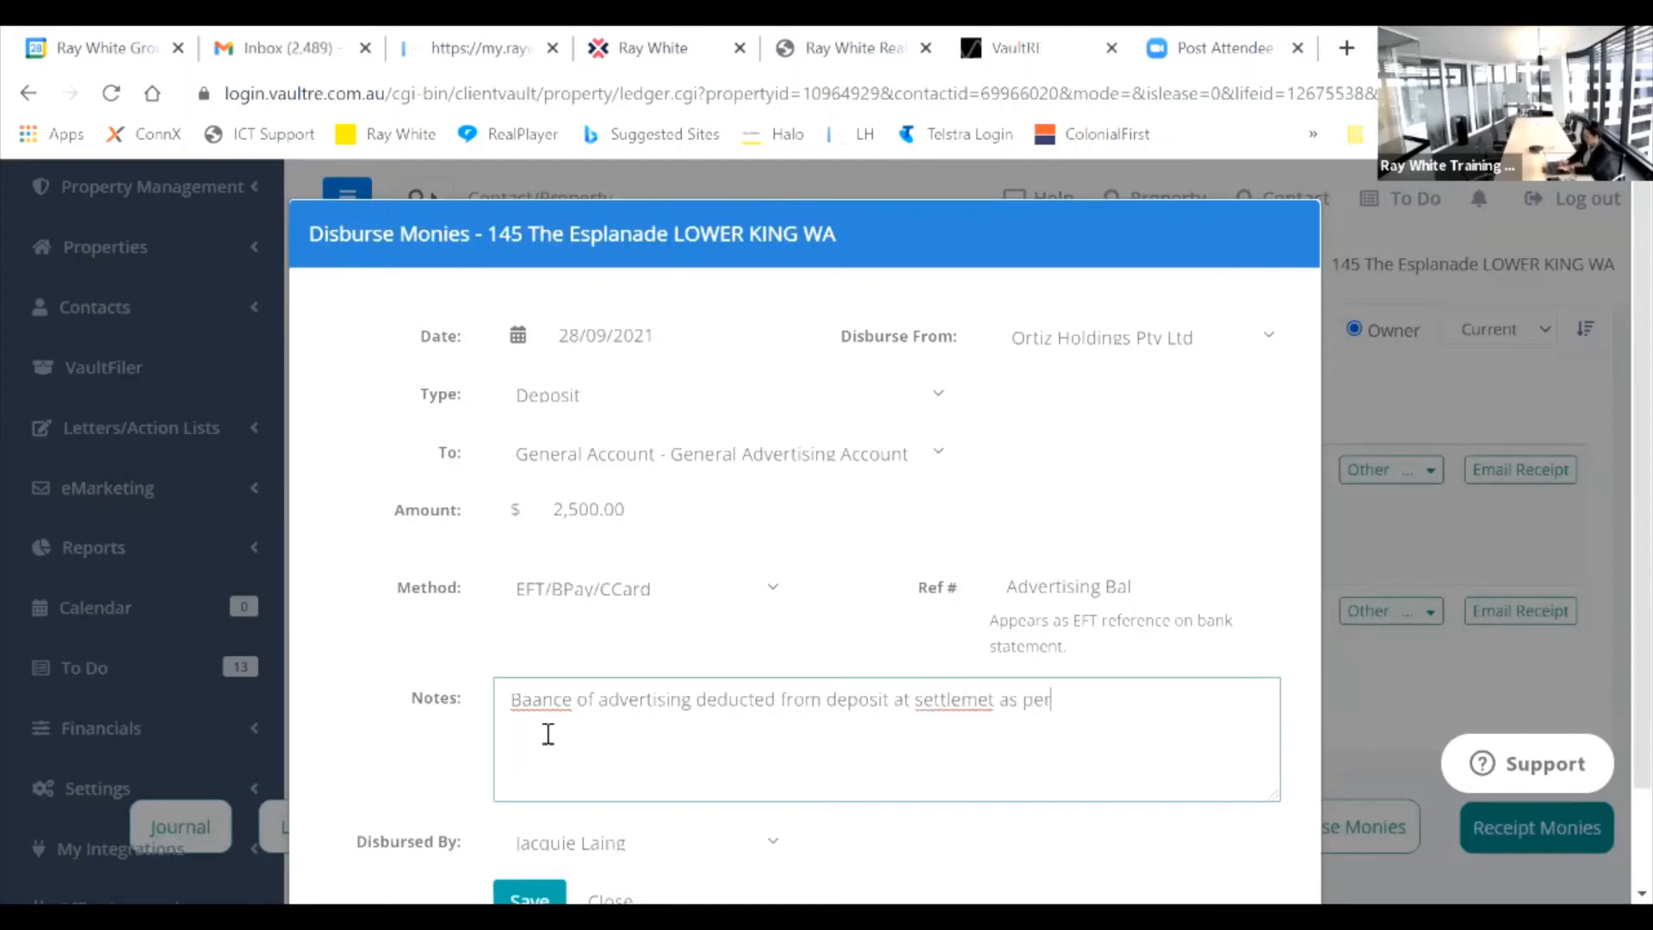
pyautogui.write(' vendor inst')
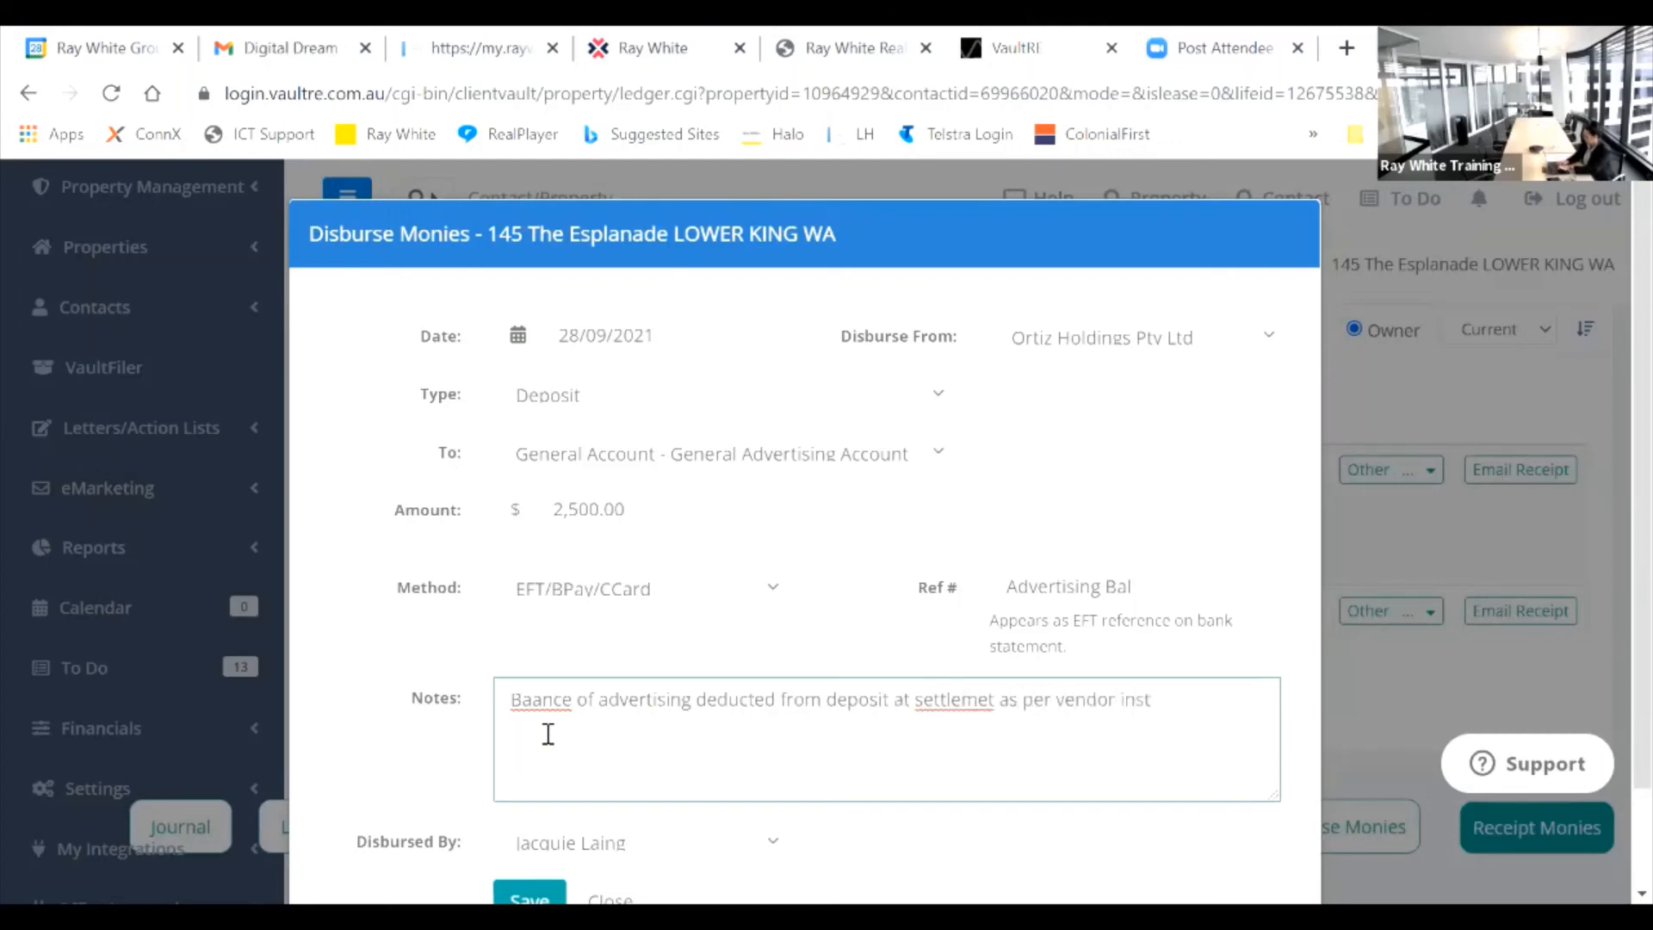
pyautogui.write('ructions')
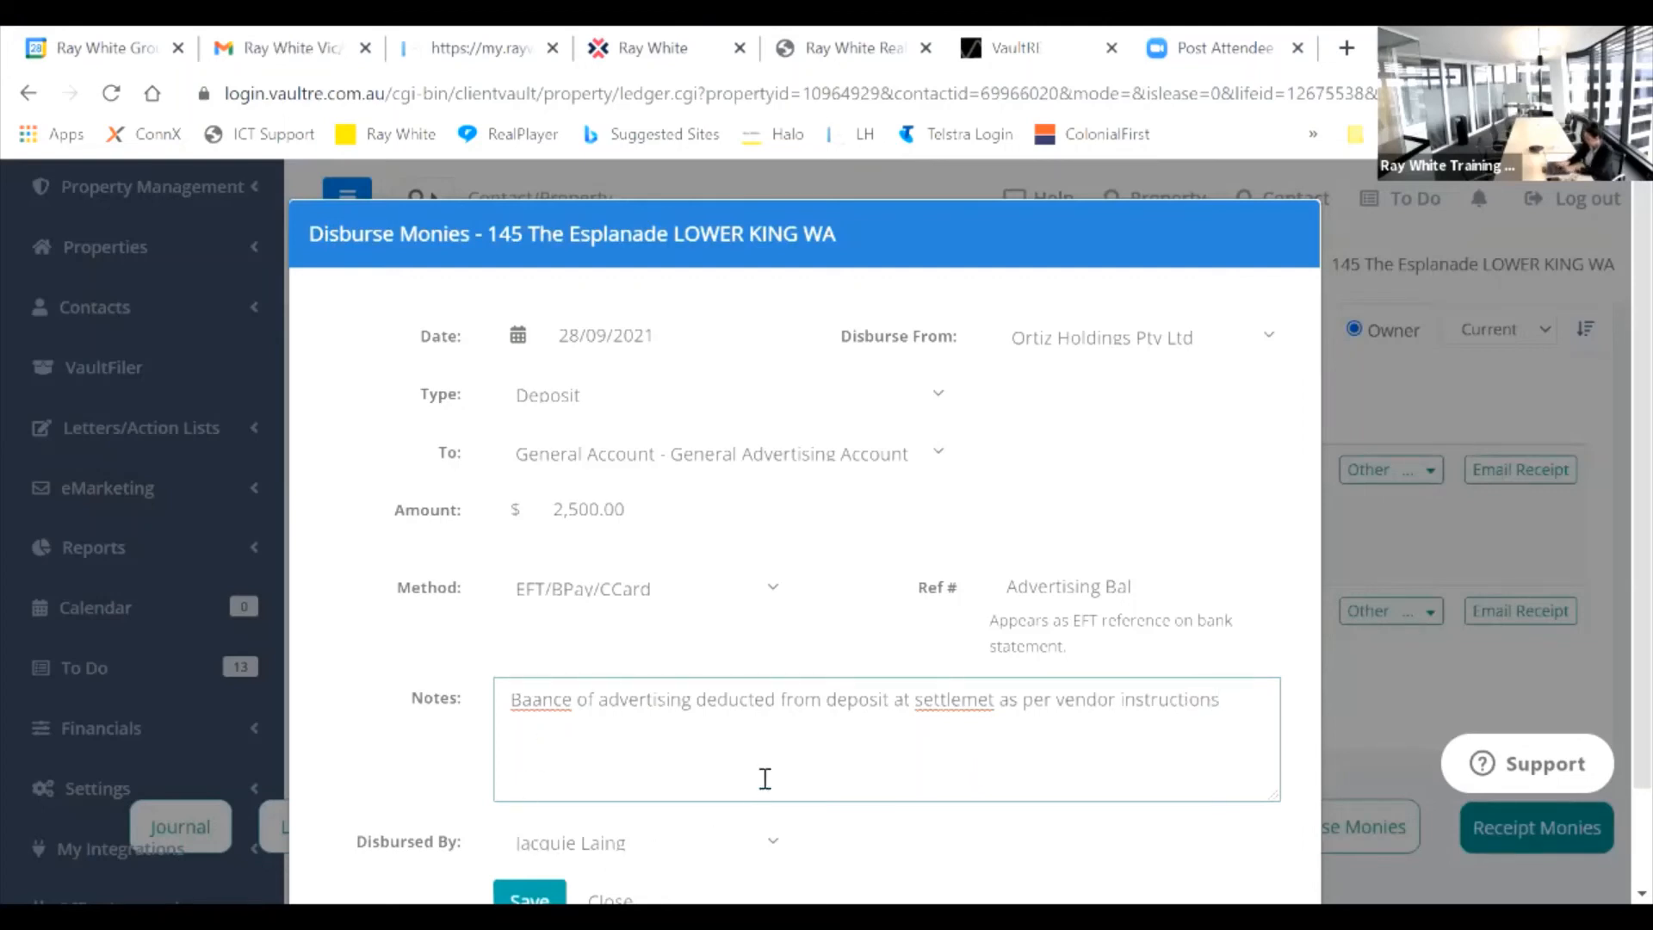
pyautogui.click(538, 704)
pyautogui.write('l')
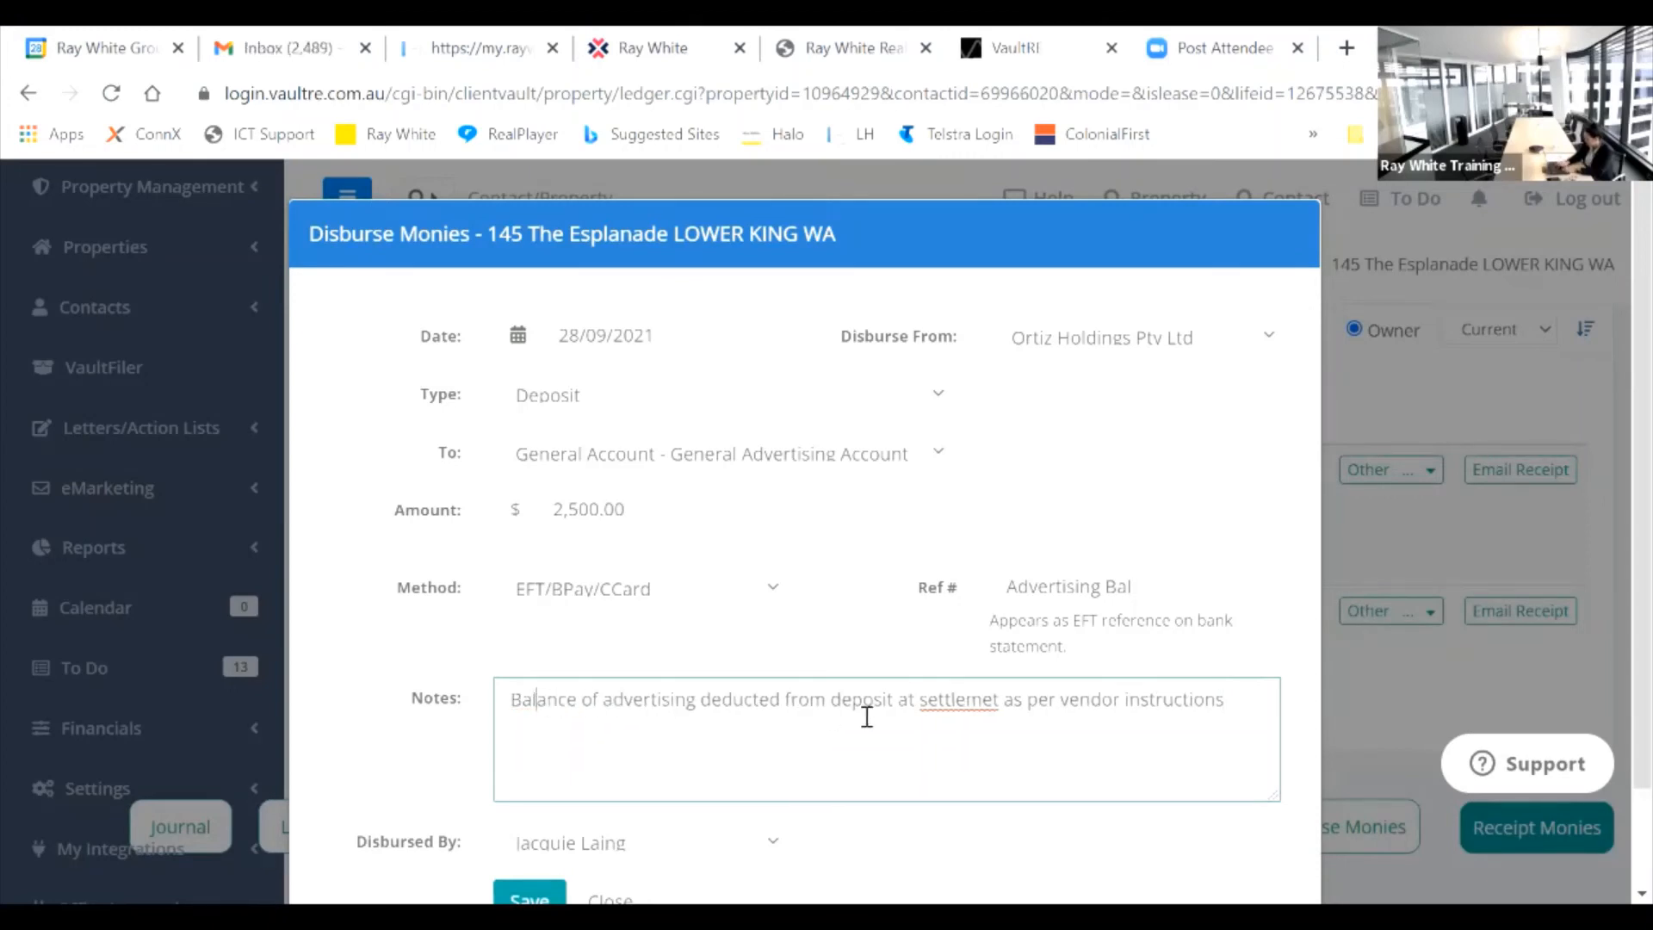
pyautogui.click(993, 702)
pyautogui.write('n')
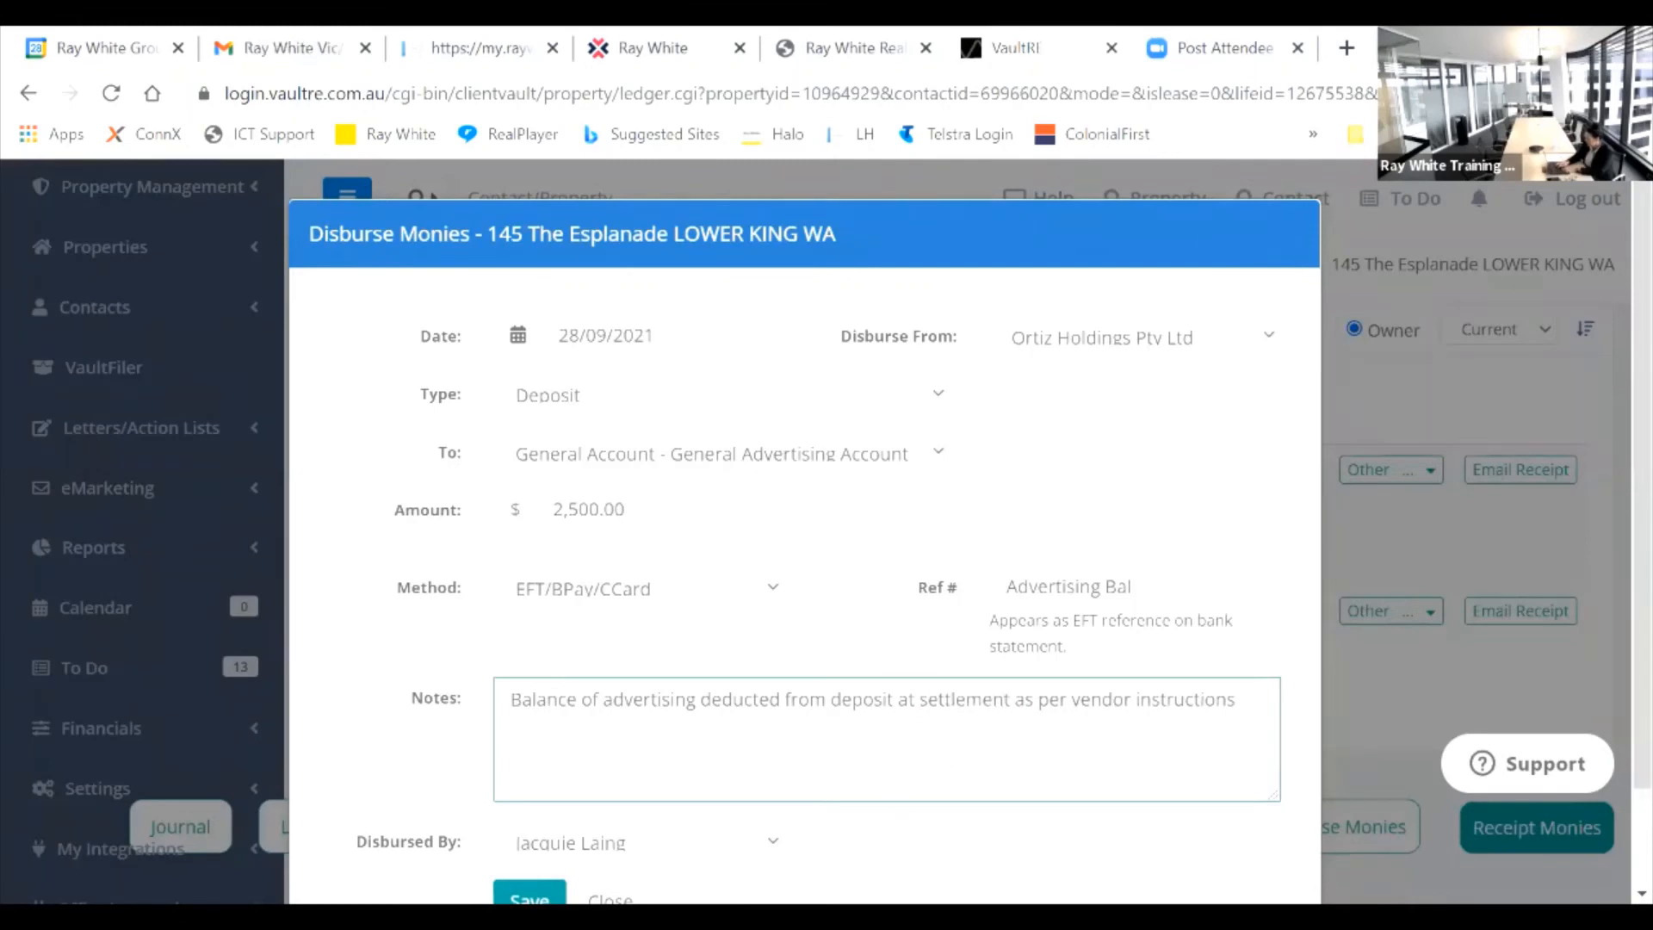
pyautogui.click(529, 898)
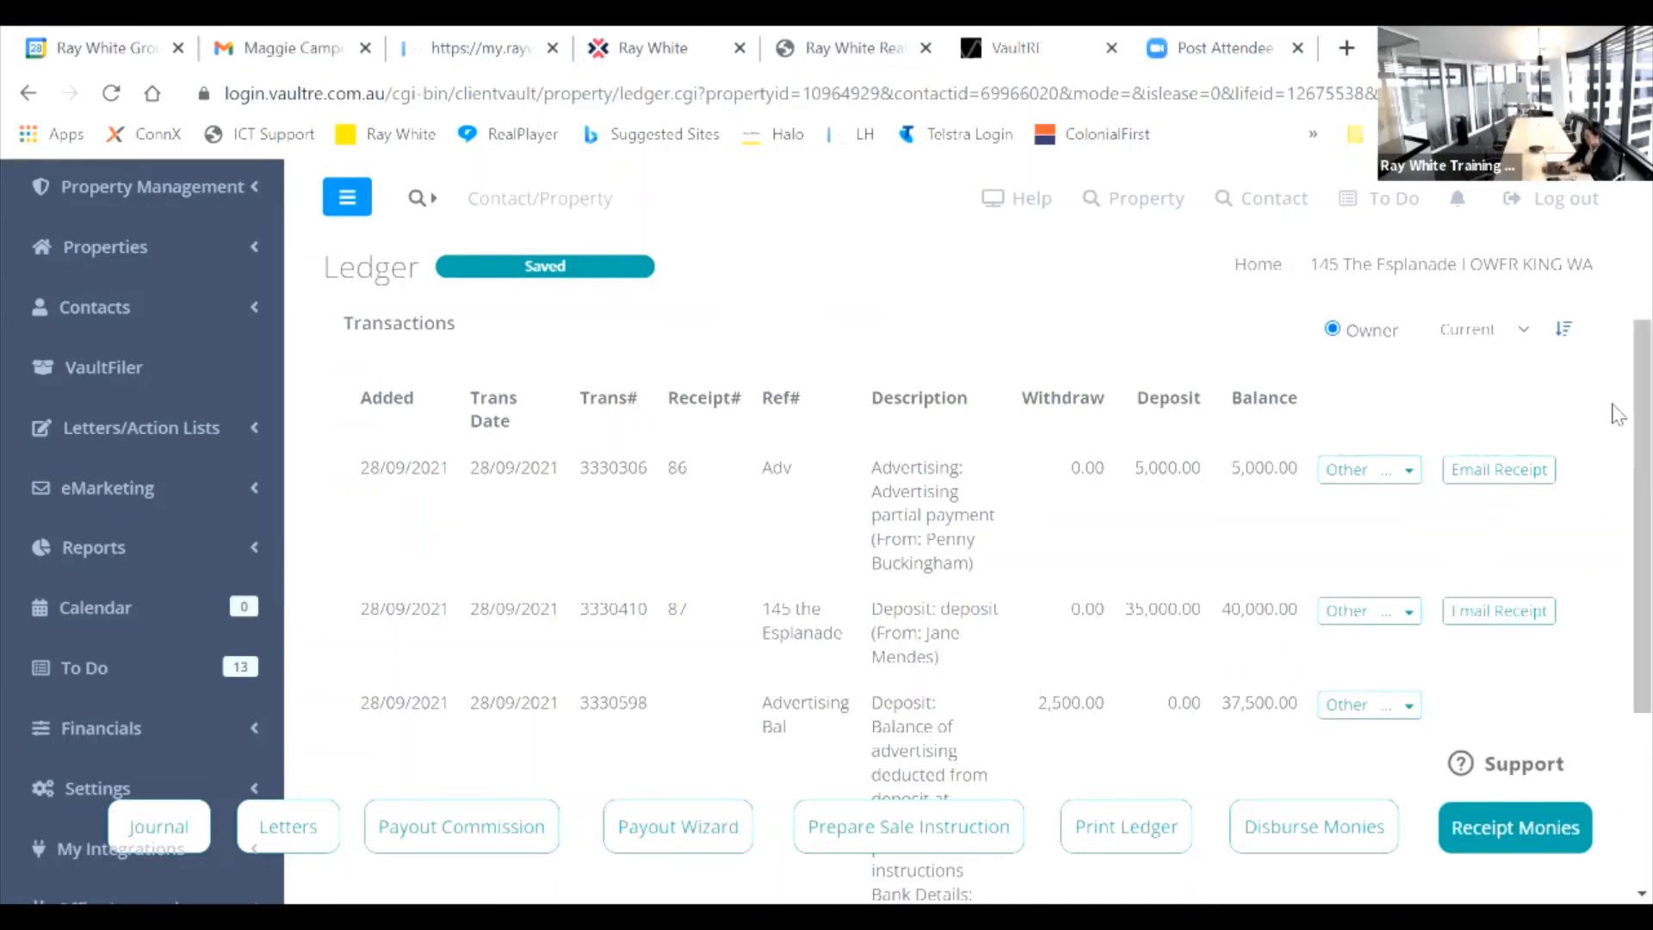
pyautogui.scroll(-1, 1618, 379)
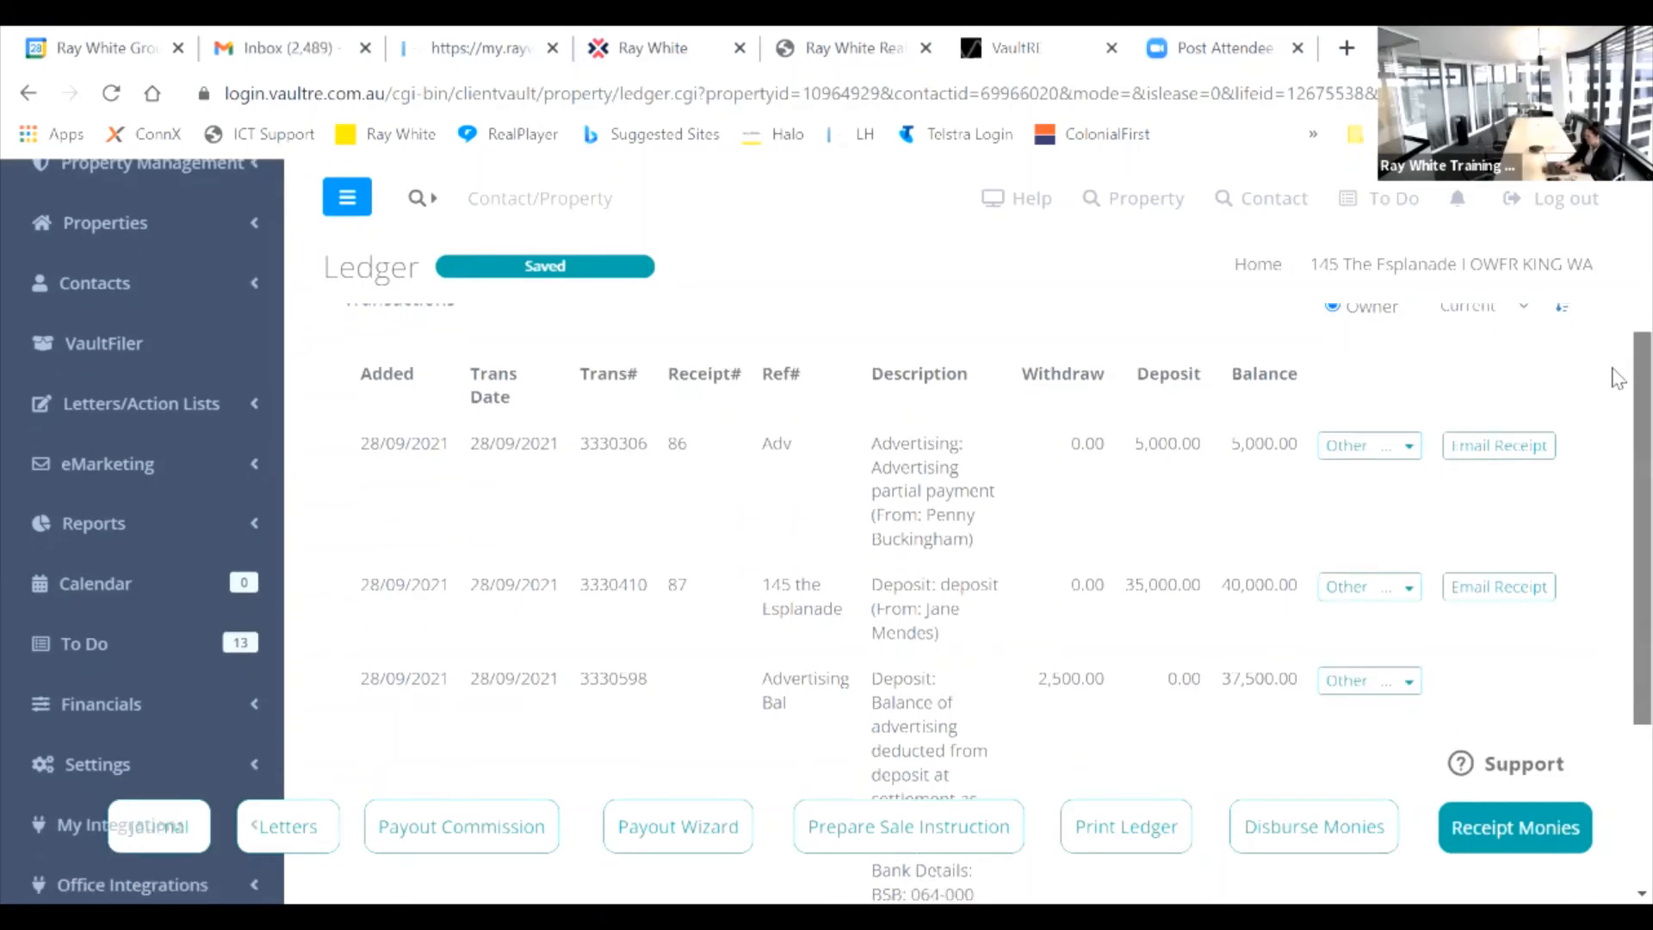
pyautogui.scroll(-3, 1619, 379)
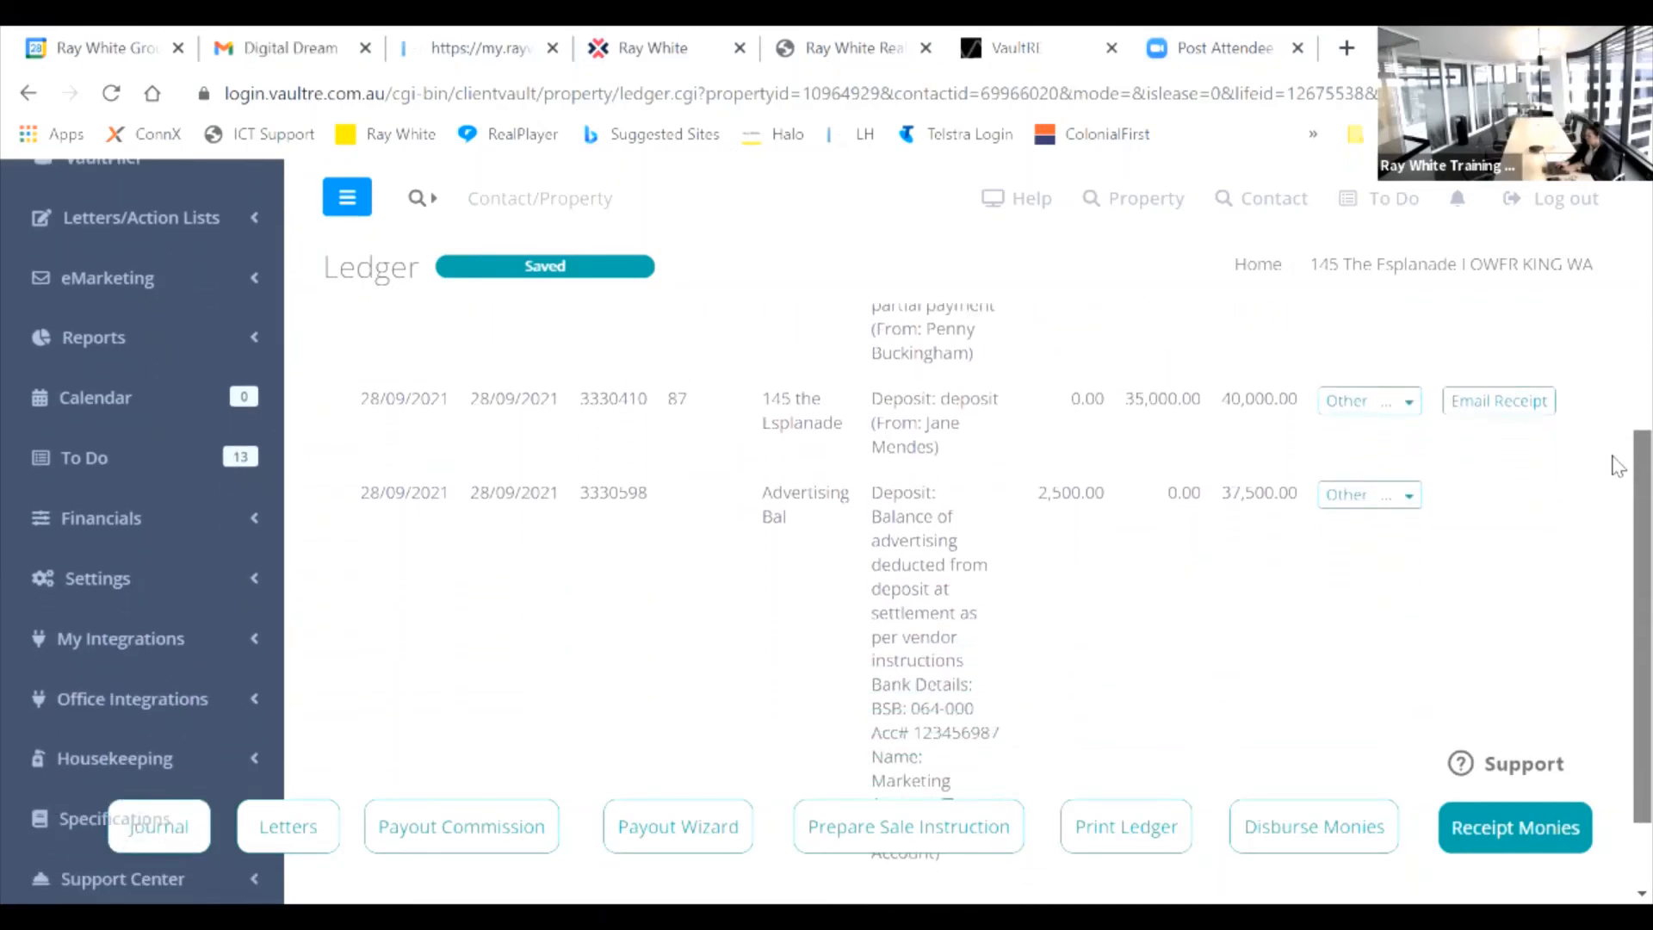
pyautogui.scroll(2, 1600, 458)
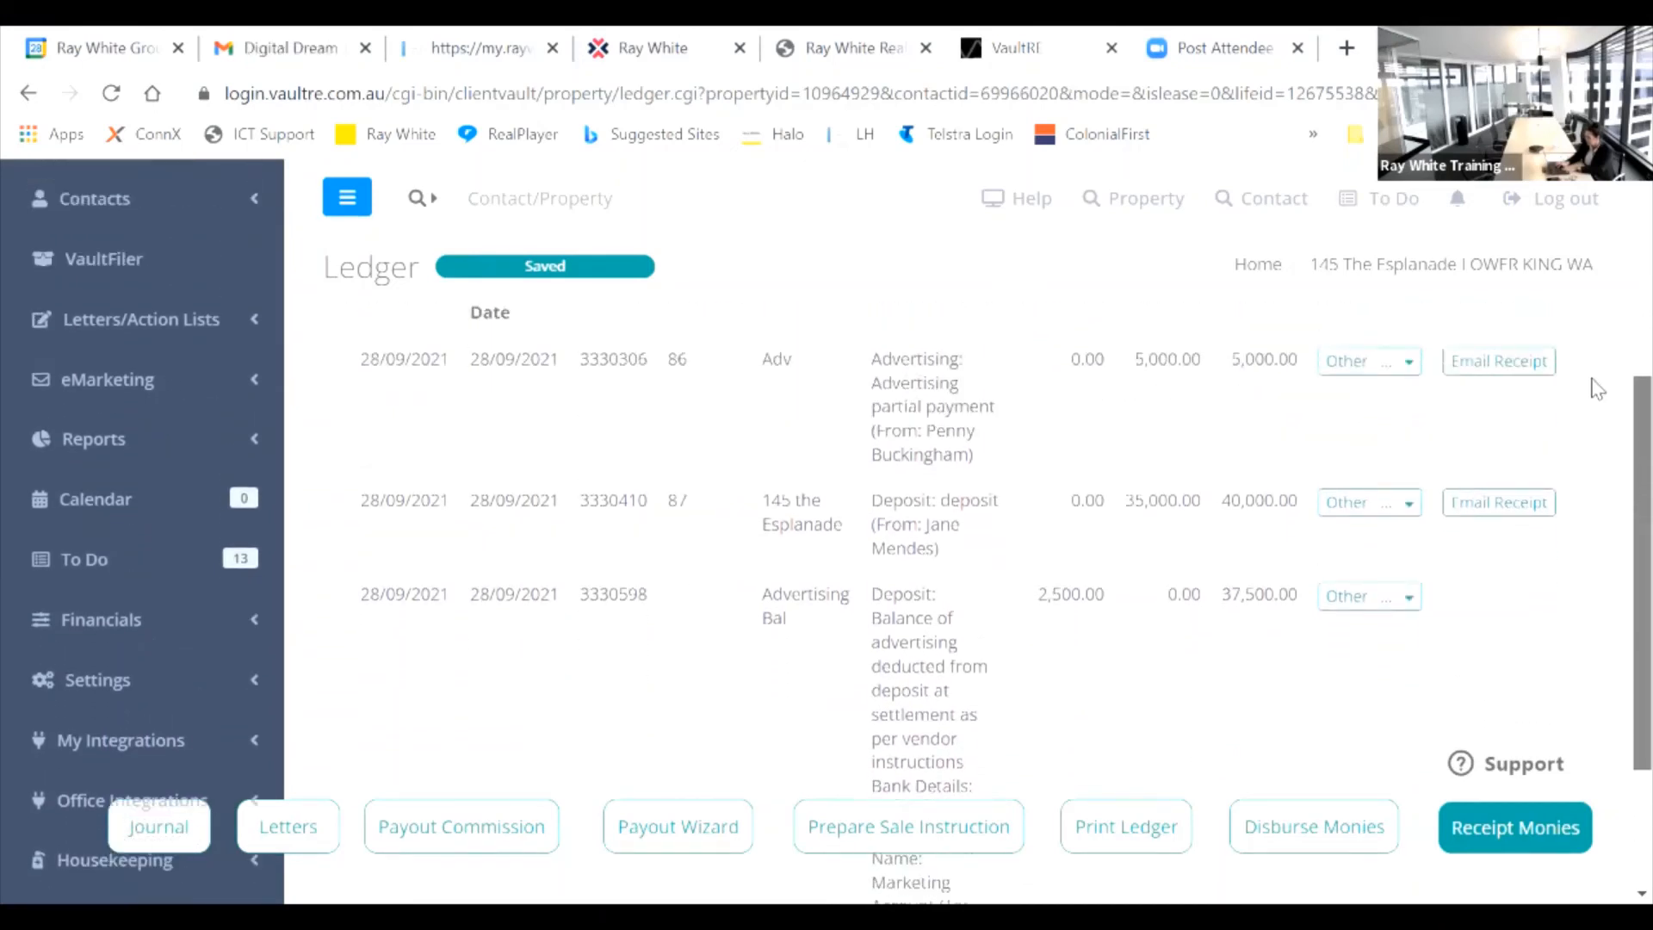
pyautogui.scroll(1, 1593, 383)
pyautogui.scroll(-3, 1576, 439)
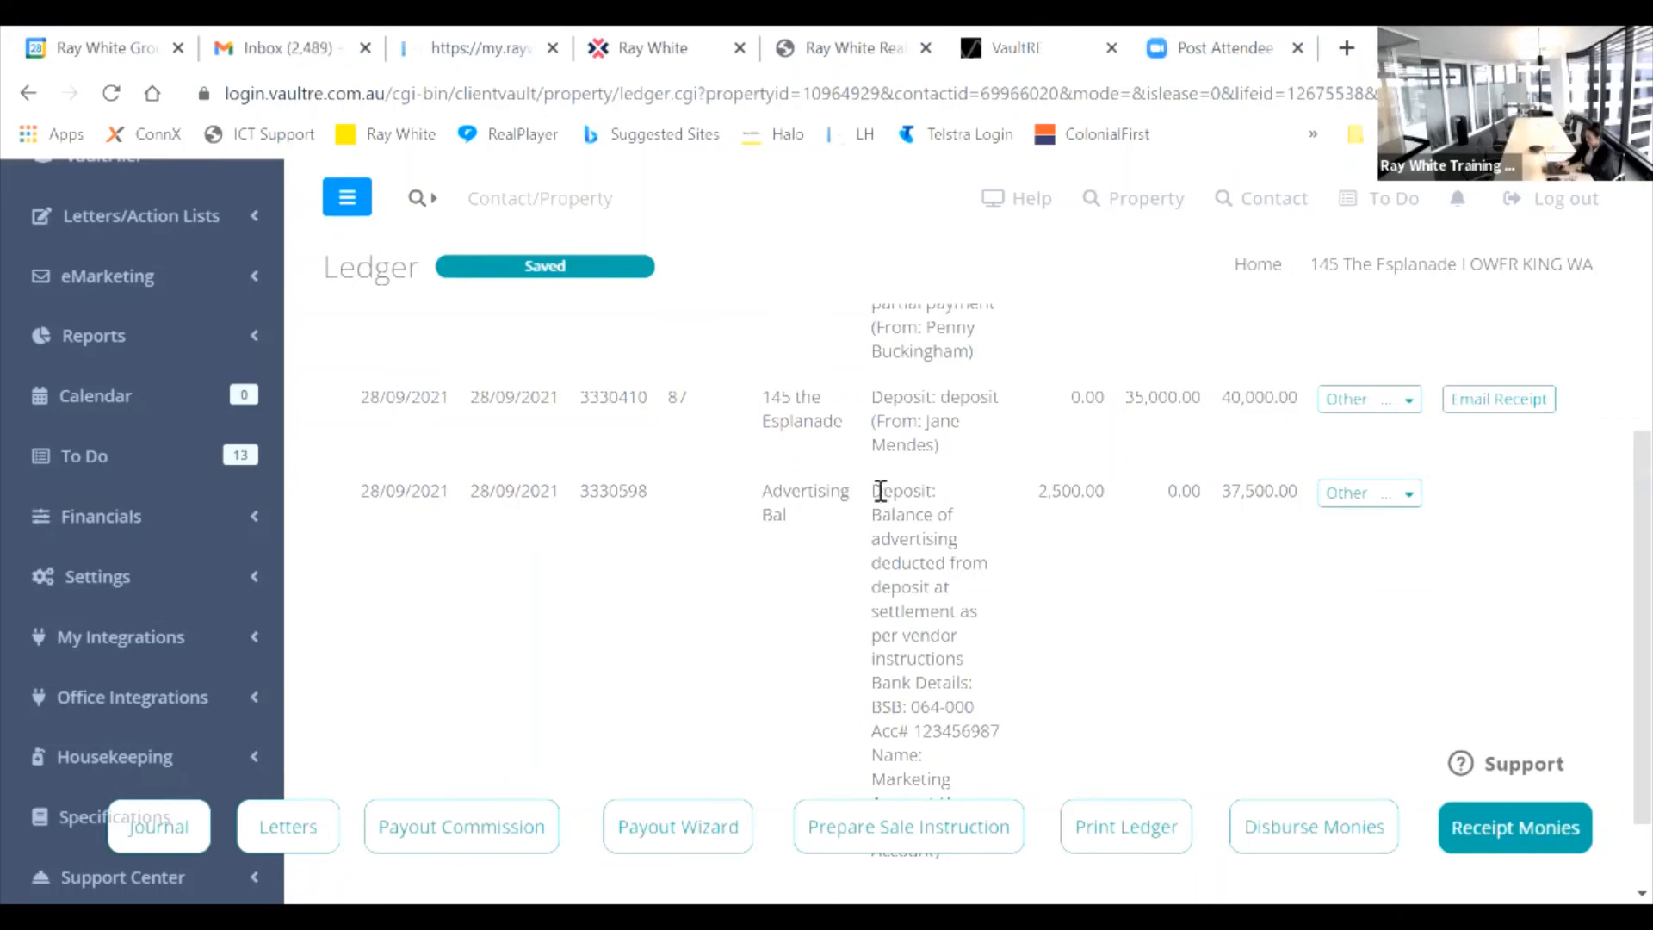
pyautogui.moveTo(883, 491); pyautogui.dragTo(937, 491)
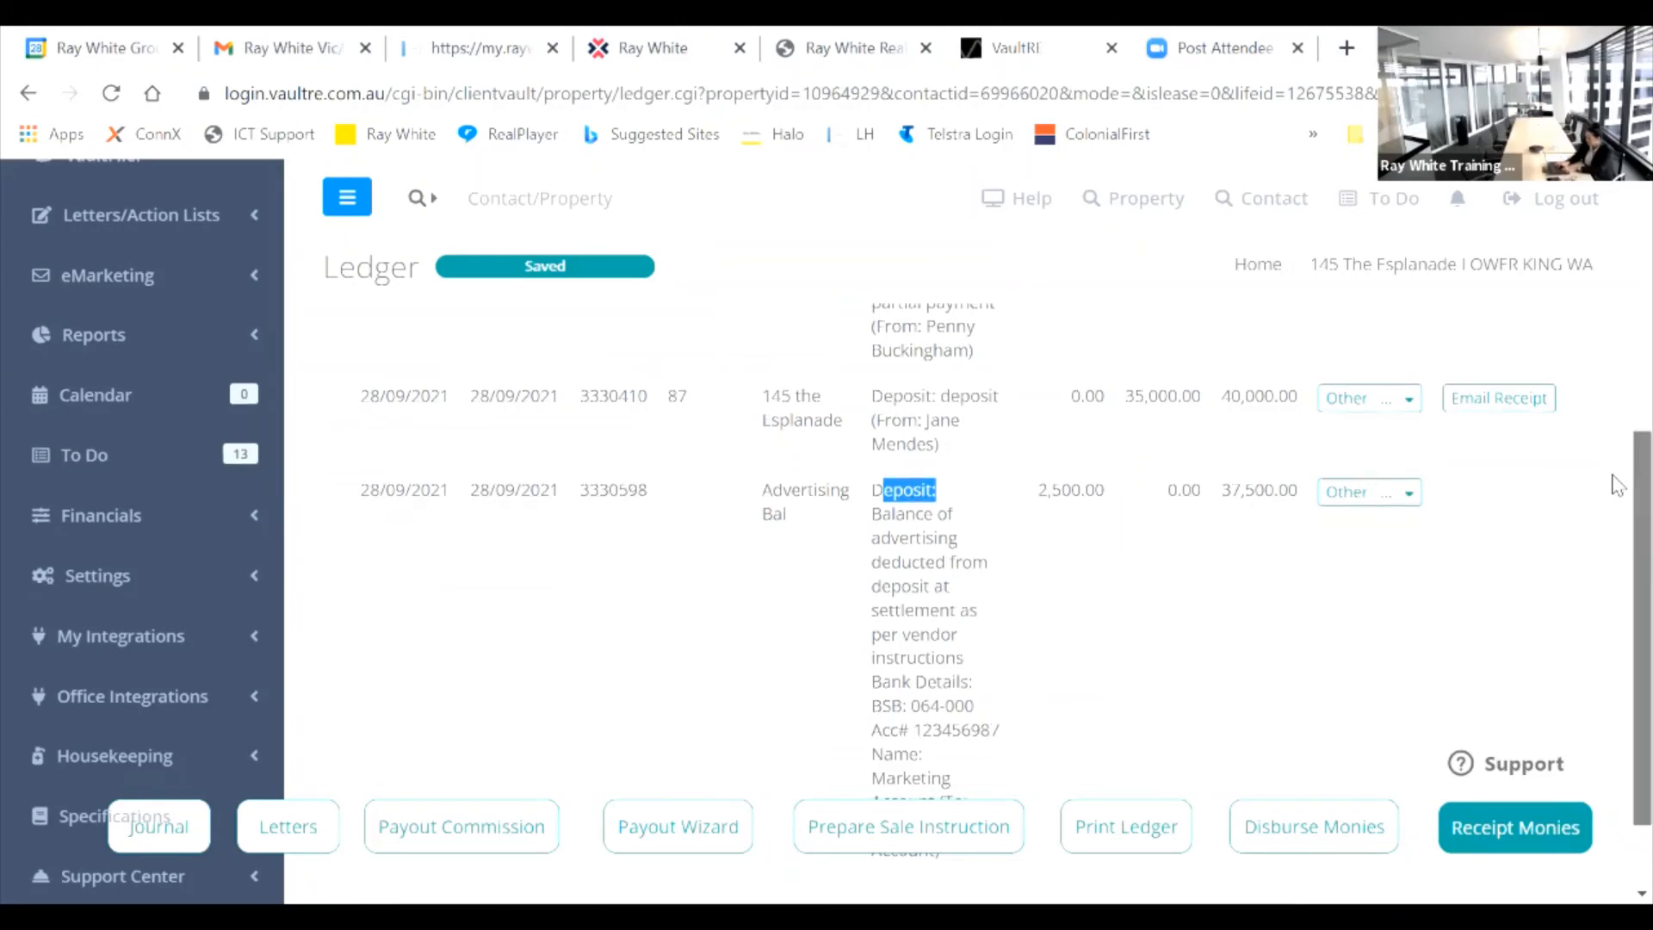
pyautogui.scroll(-1, 1619, 504)
pyautogui.scroll(-2, 1618, 516)
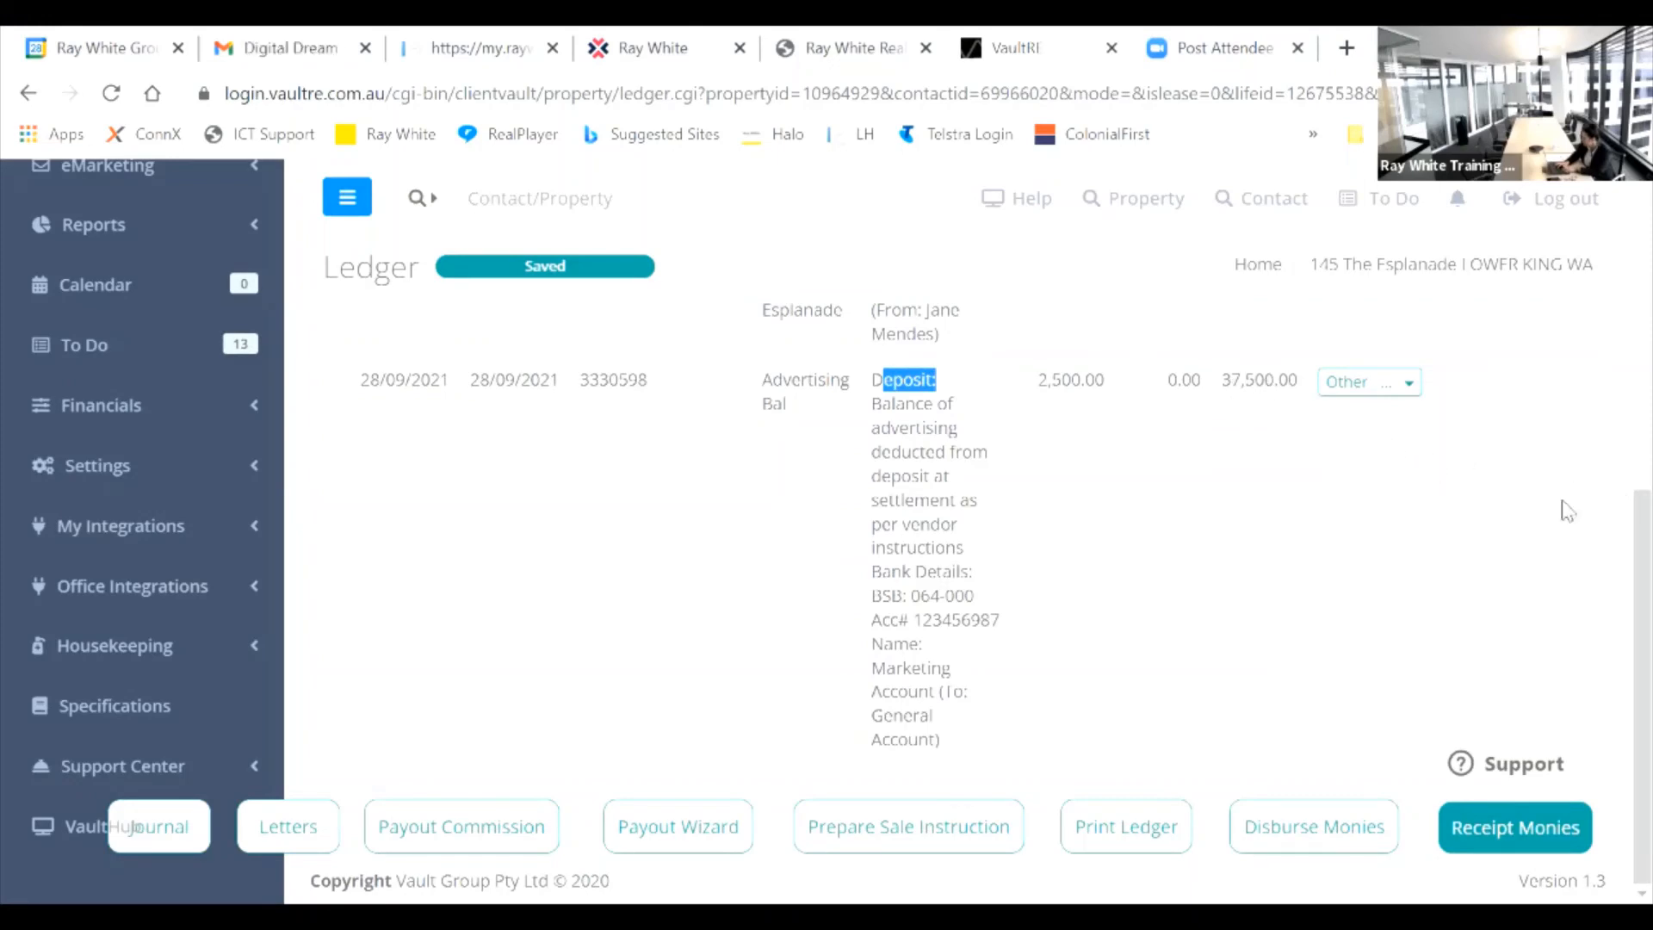
pyautogui.moveTo(1636, 545); pyautogui.dragTo(1615, 391)
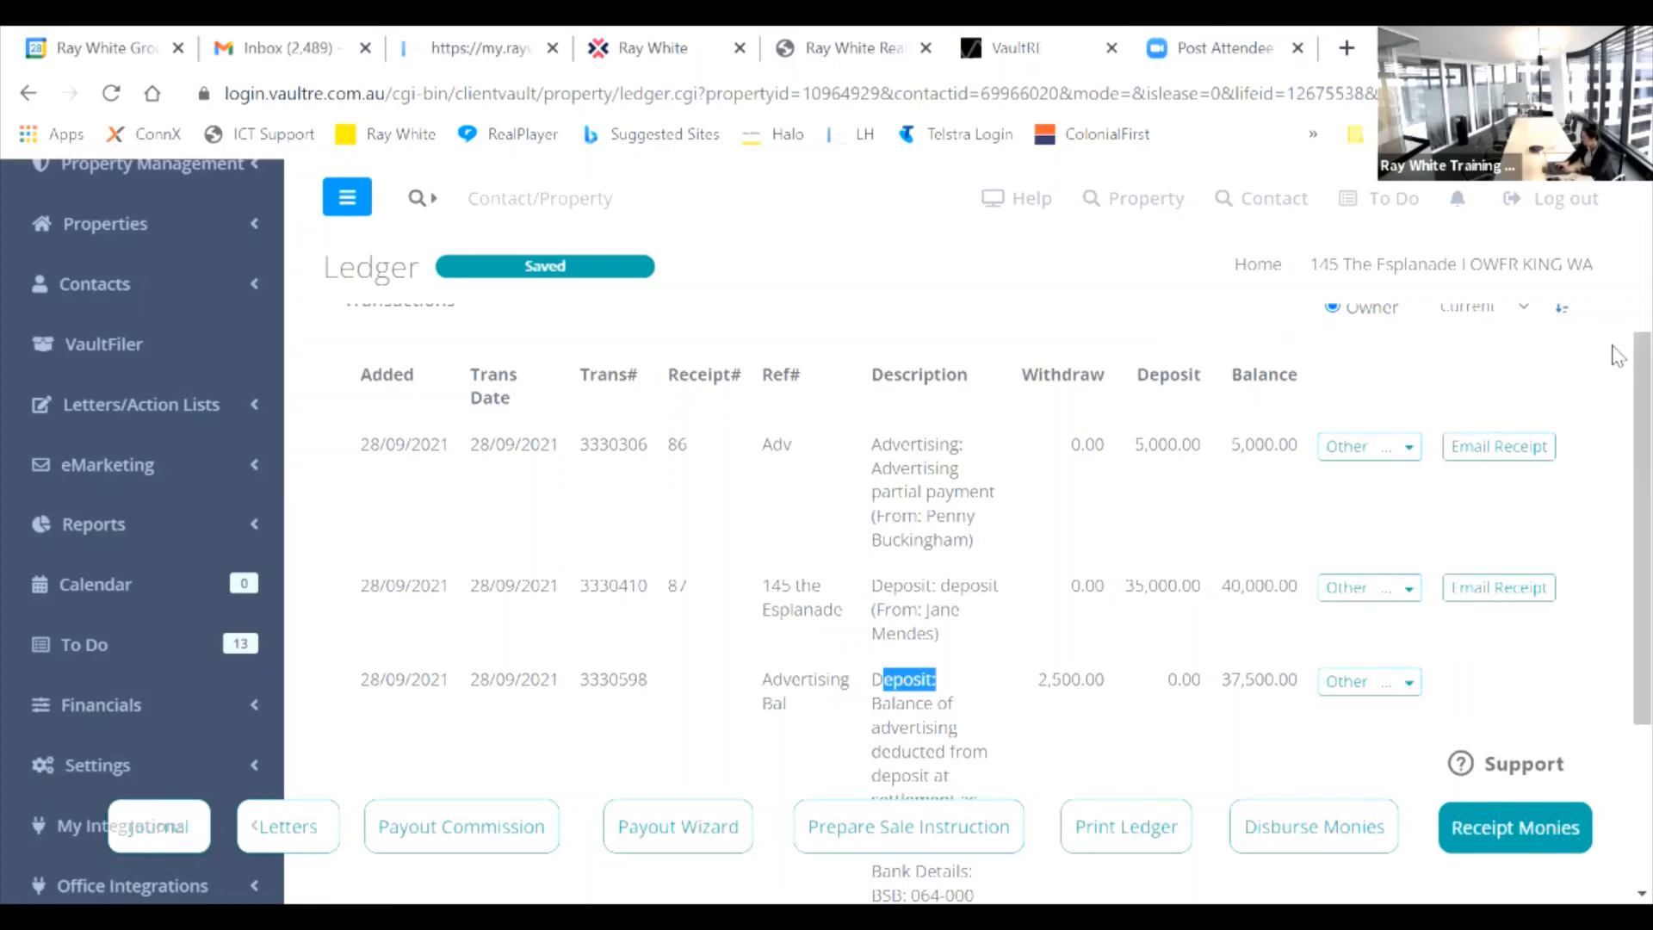
pyautogui.click(1406, 454)
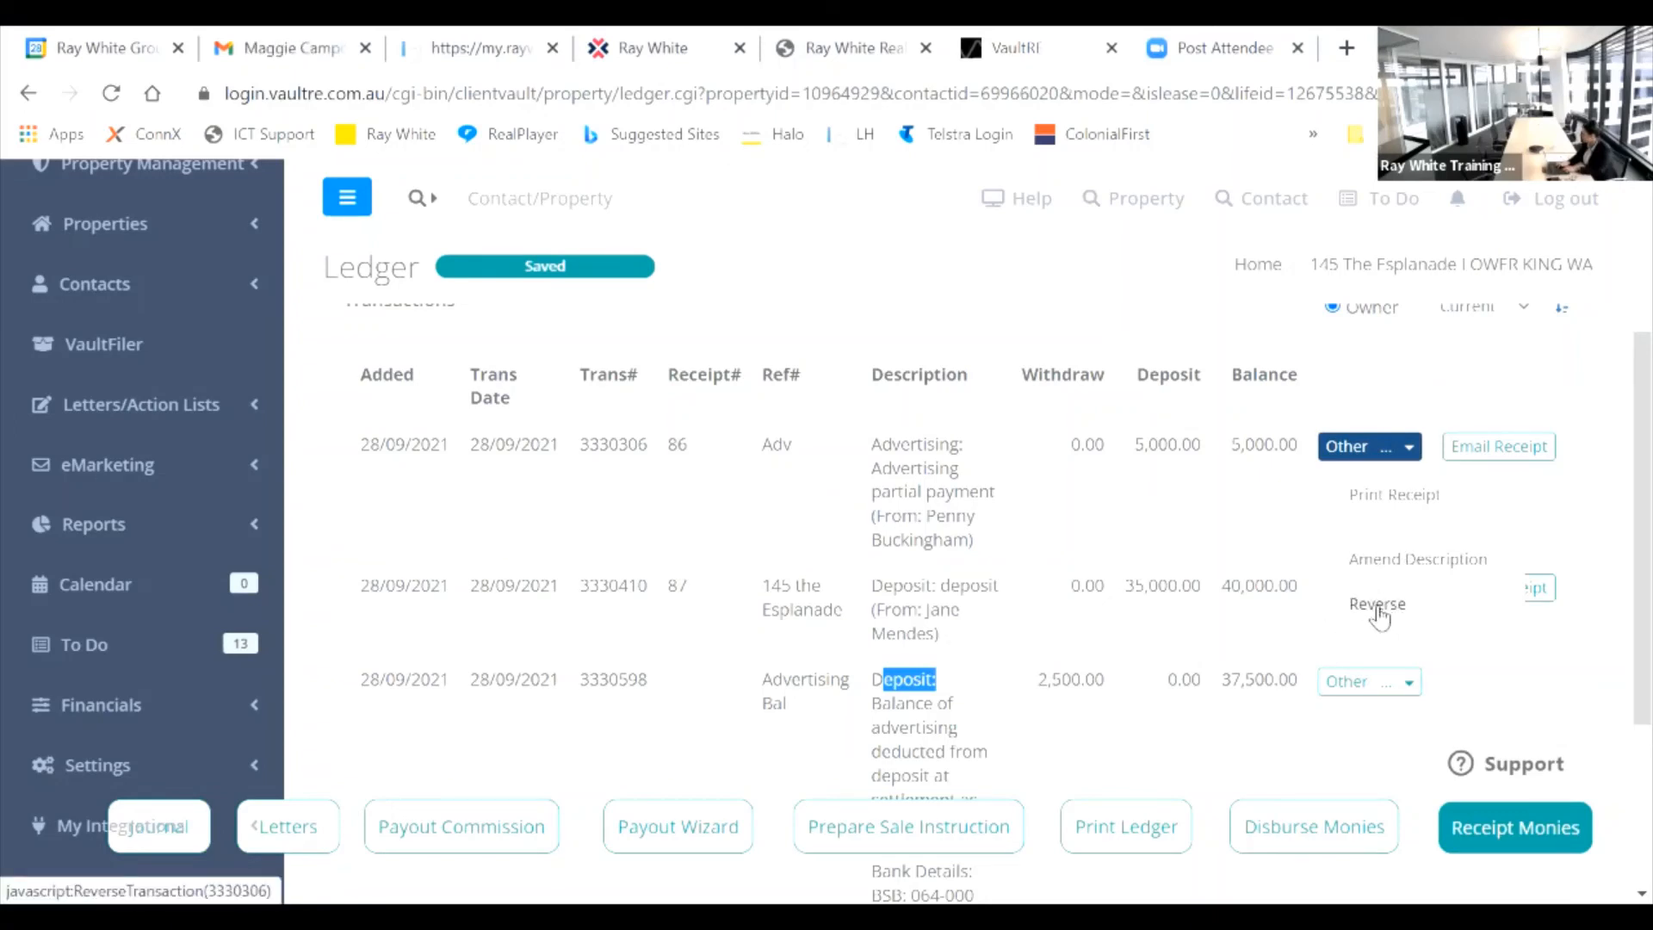
pyautogui.click(1385, 561)
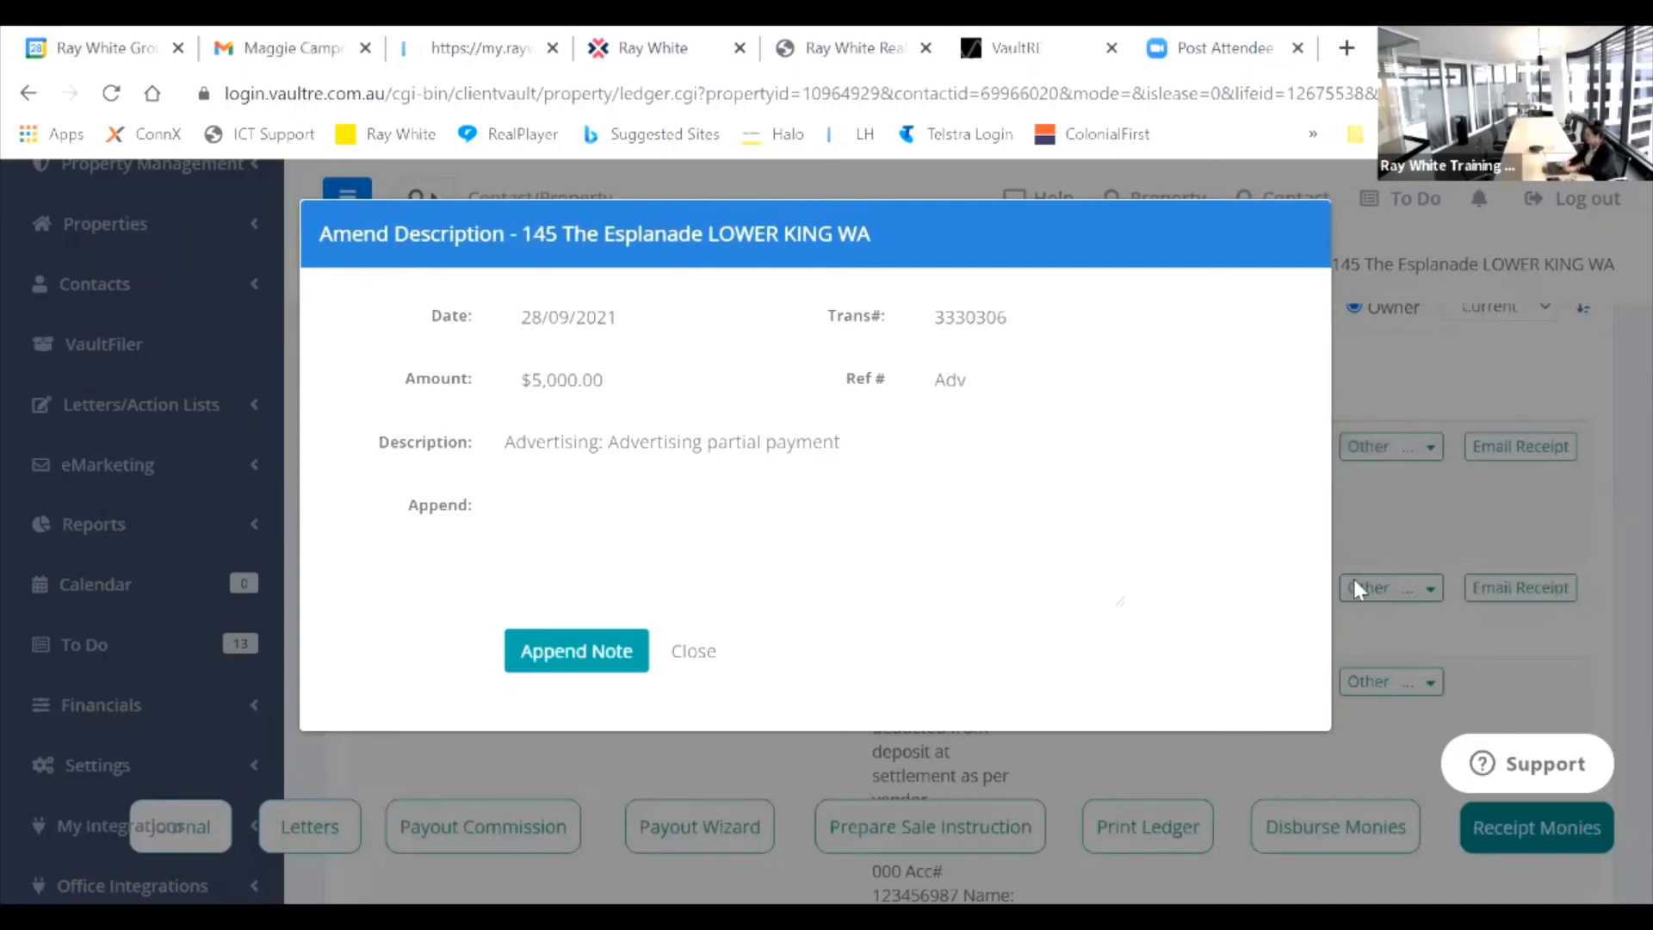
# Step: Append the note 'Add second person name' to the transaction
pyautogui.click(655, 518)
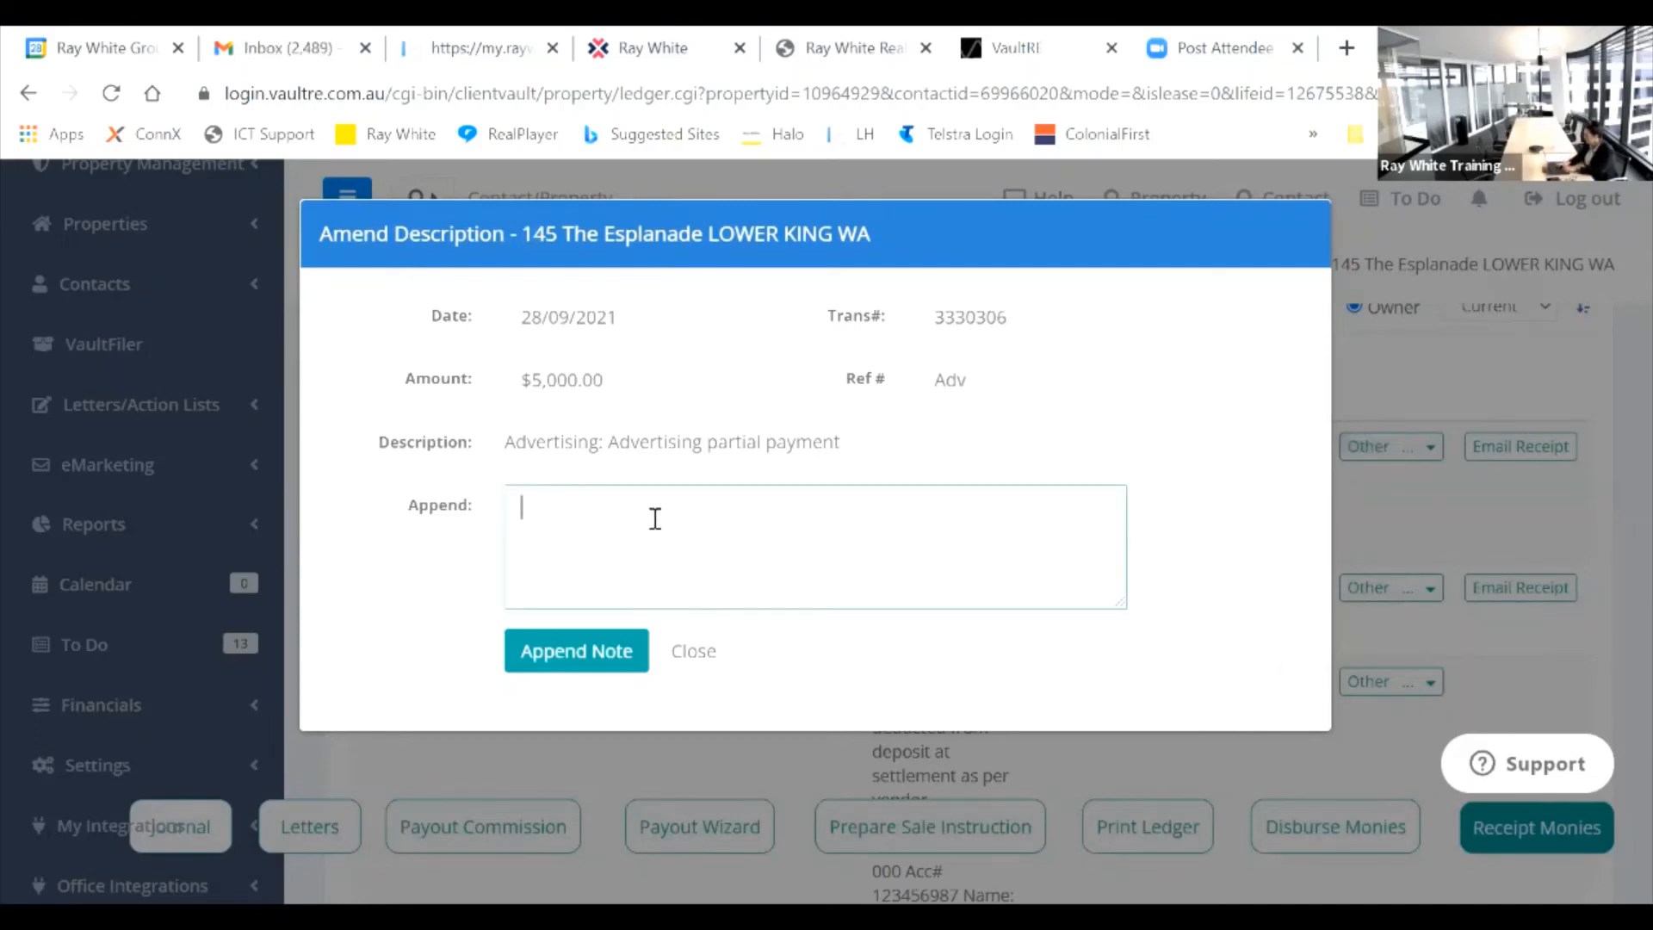
pyautogui.write('Add ')
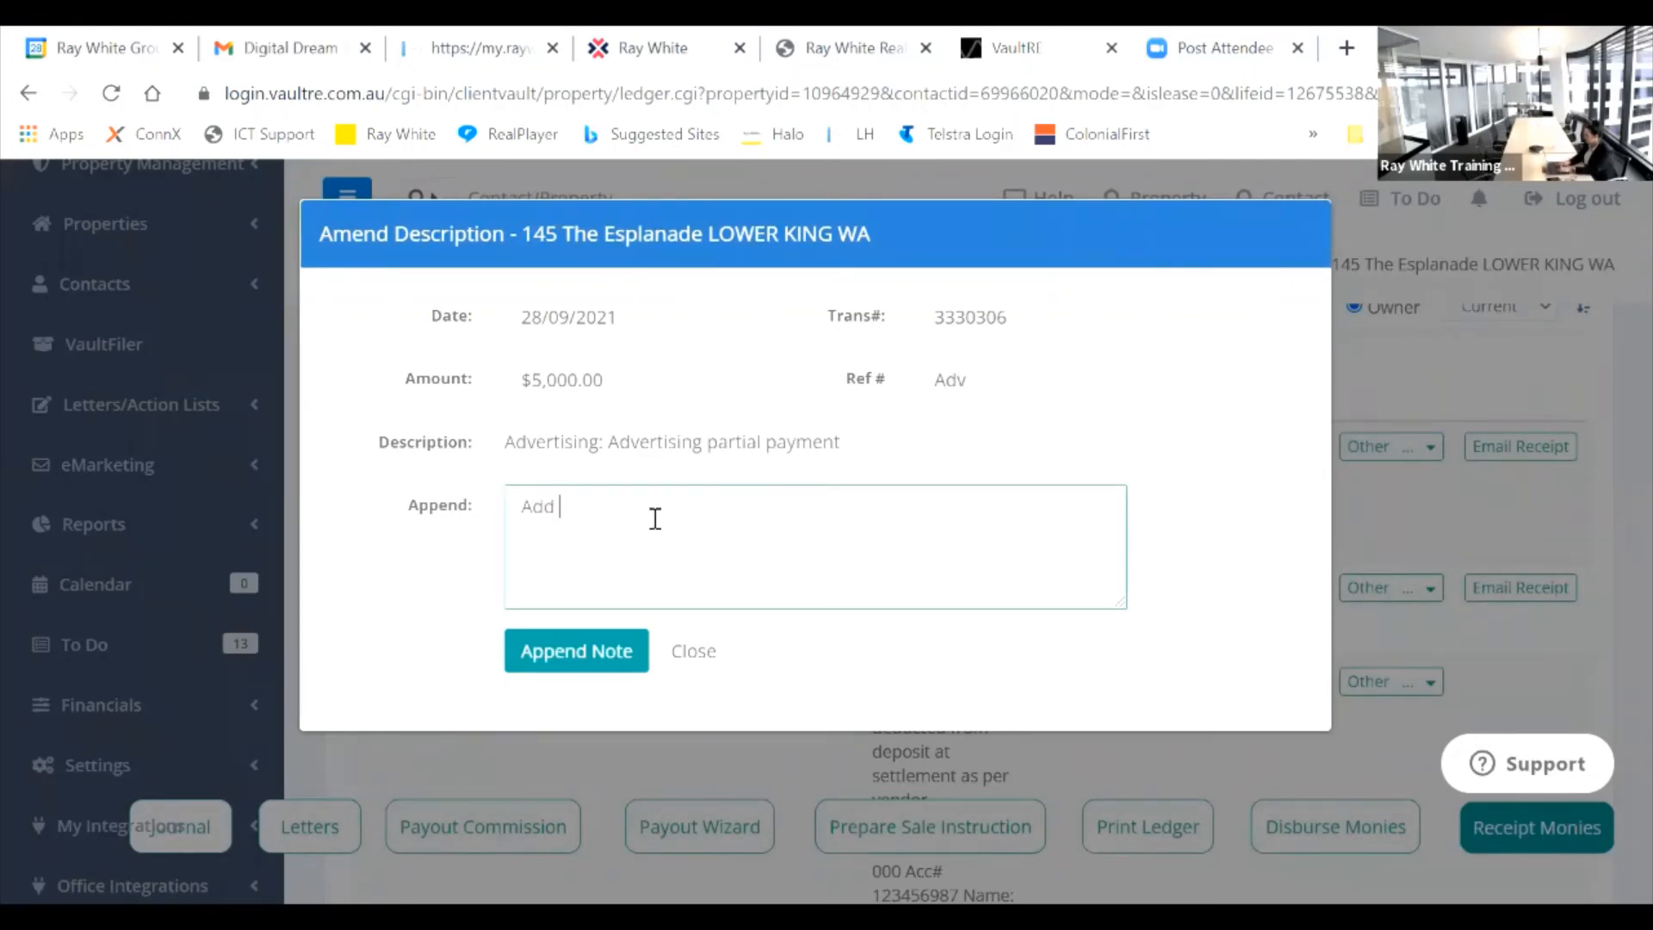
pyautogui.write('second perso')
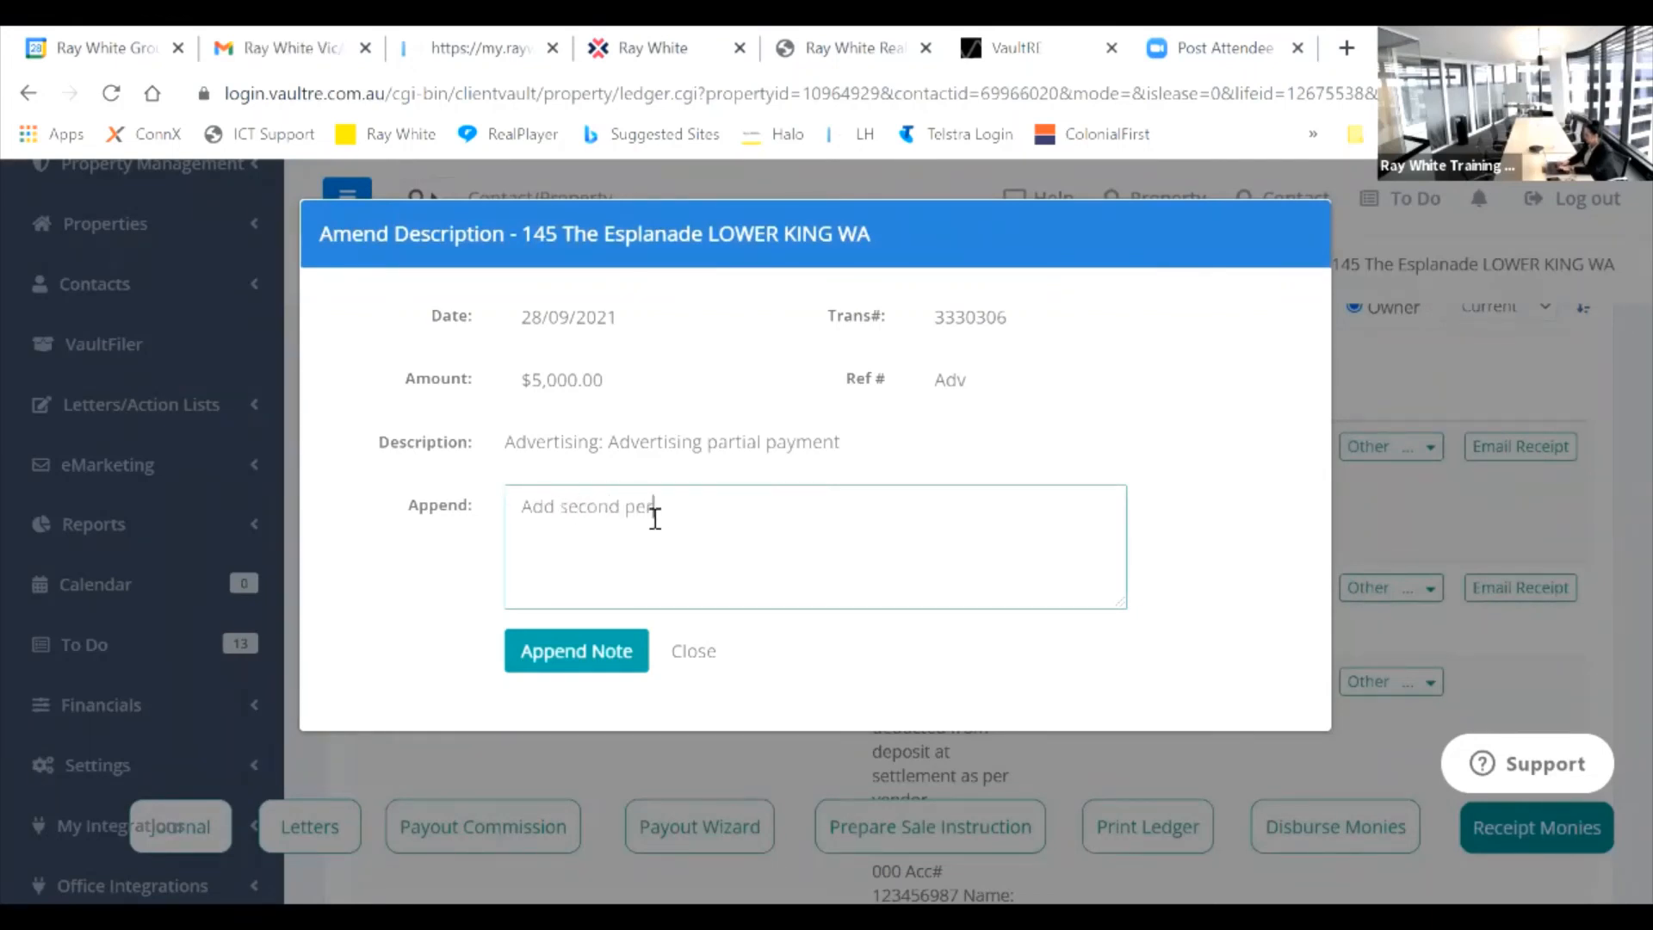
pyautogui.write('n names')
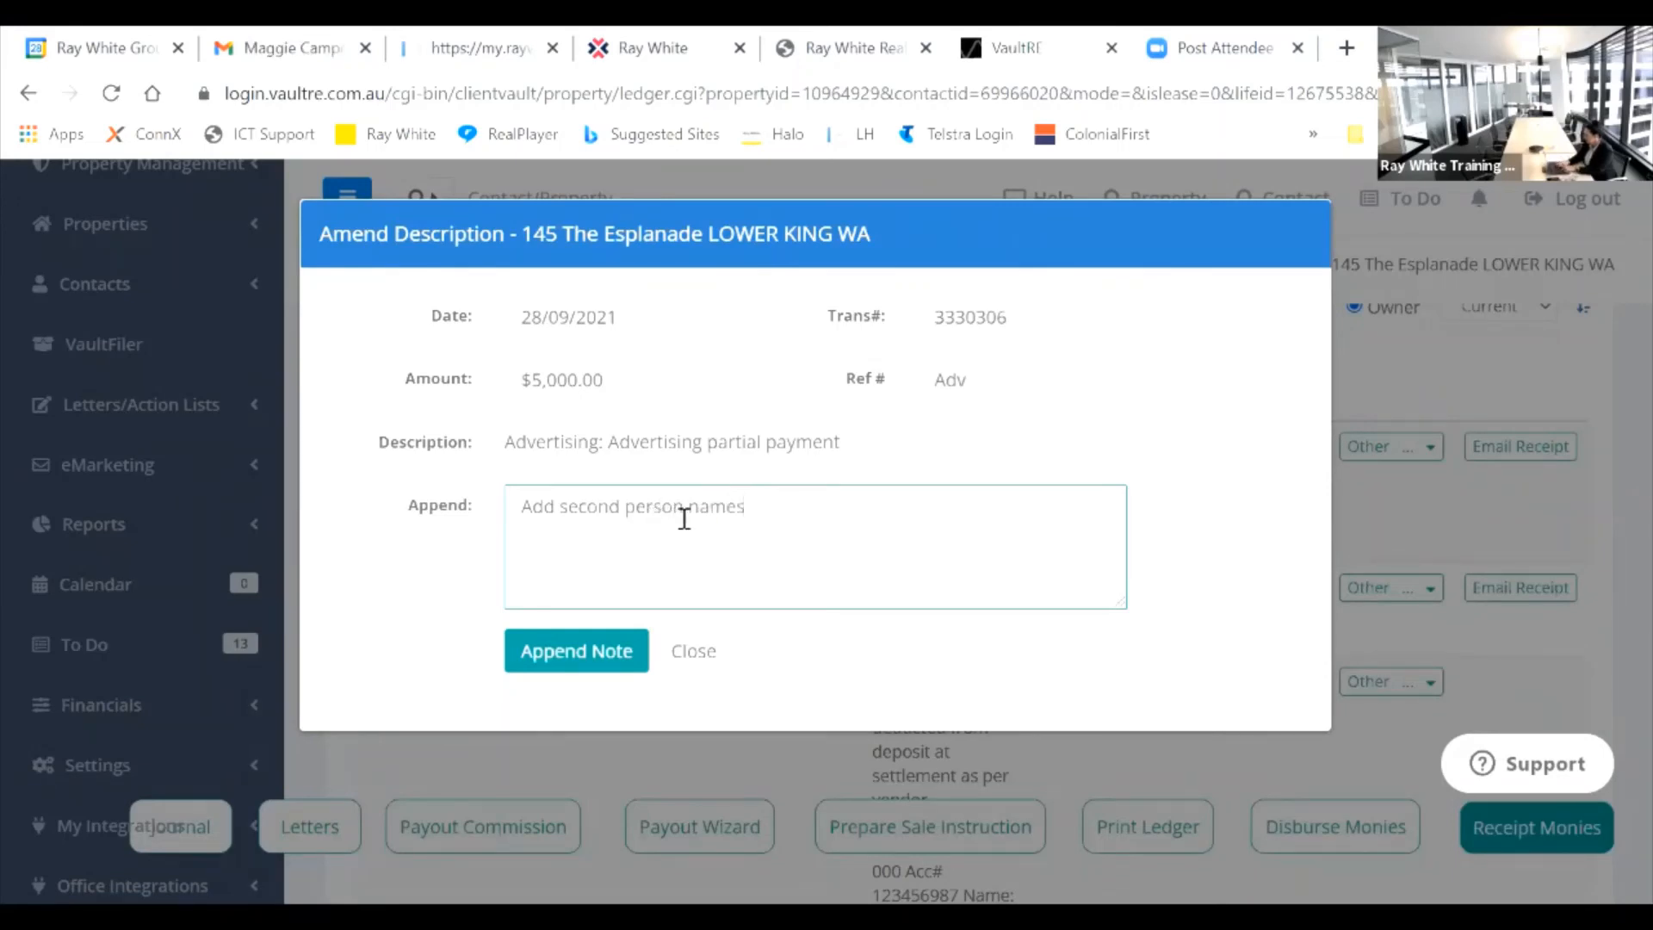
pyautogui.press('BackSpace')
pyautogui.click(588, 650)
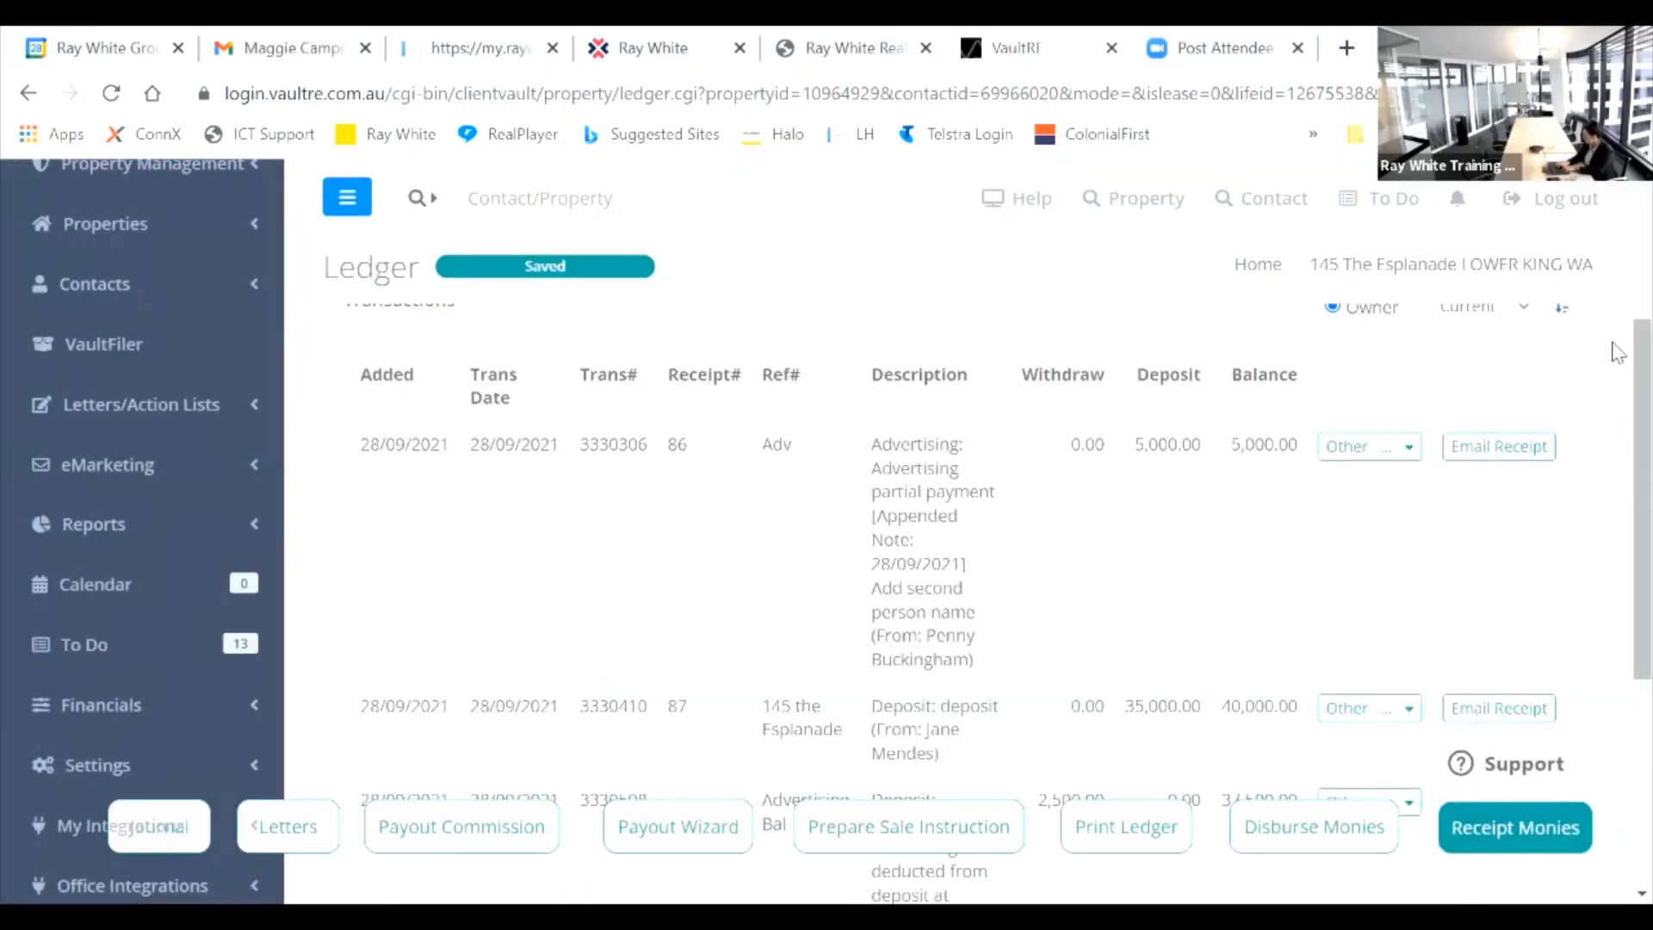
# Step: Return to the top of the ledger and open the purchaser's contact record
pyautogui.scroll(-2, 1615, 431)
pyautogui.scroll(-2, 1619, 472)
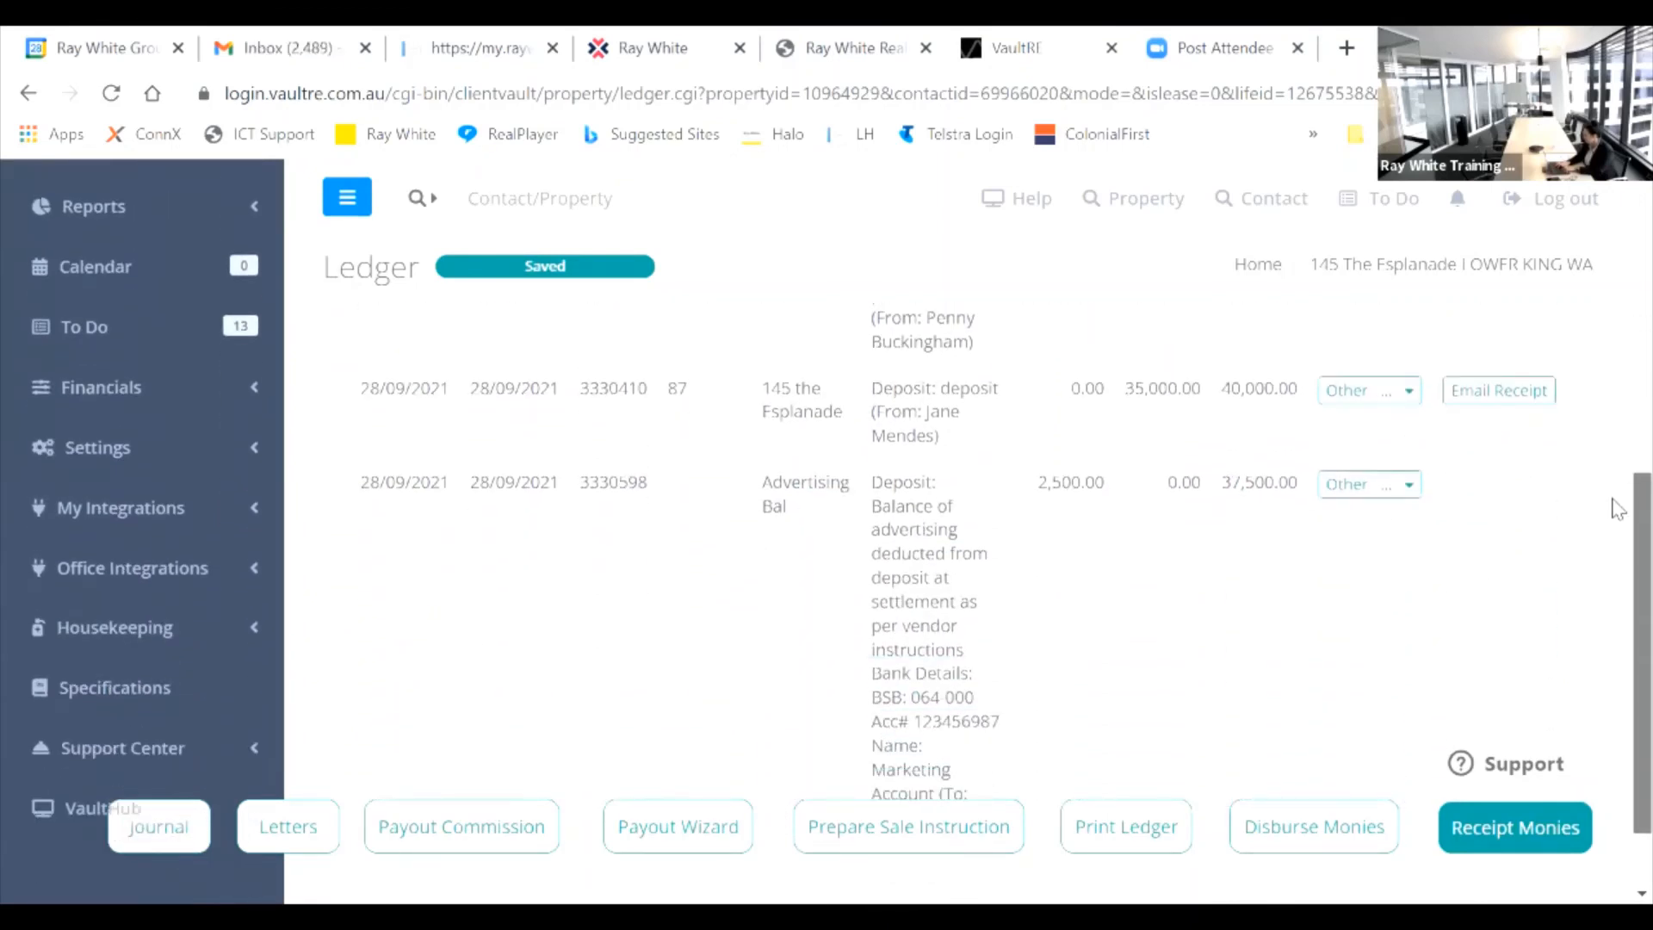
pyautogui.scroll(3, 1619, 483)
pyautogui.scroll(3, 1617, 349)
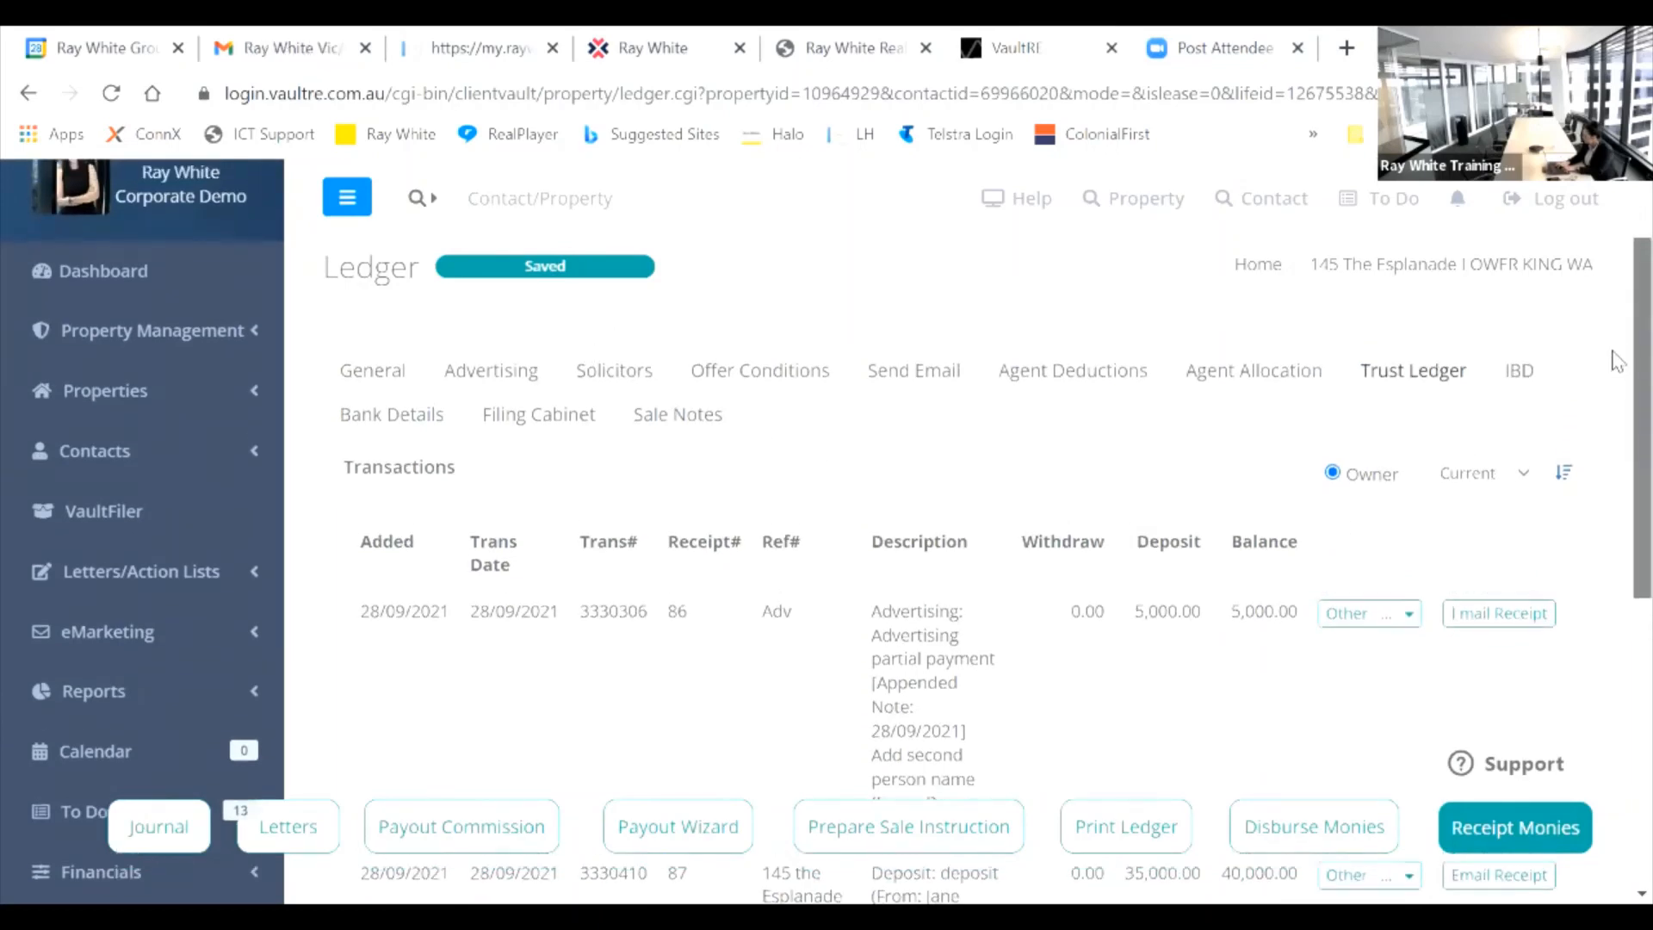
pyautogui.scroll(2, 1613, 358)
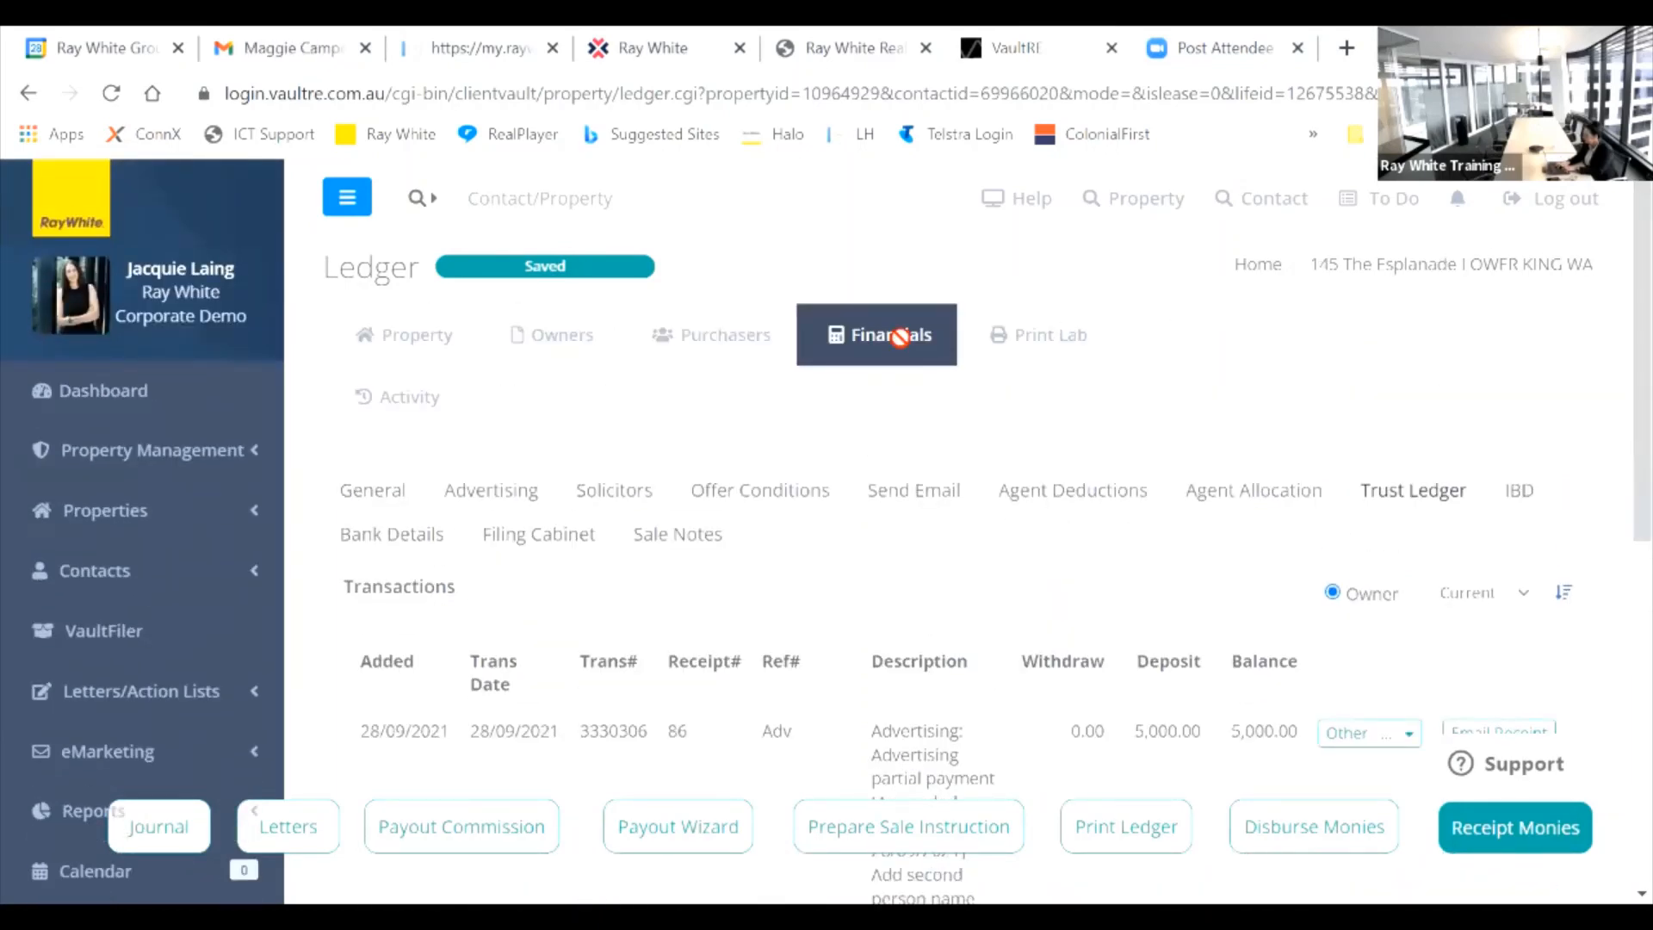
pyautogui.click(736, 345)
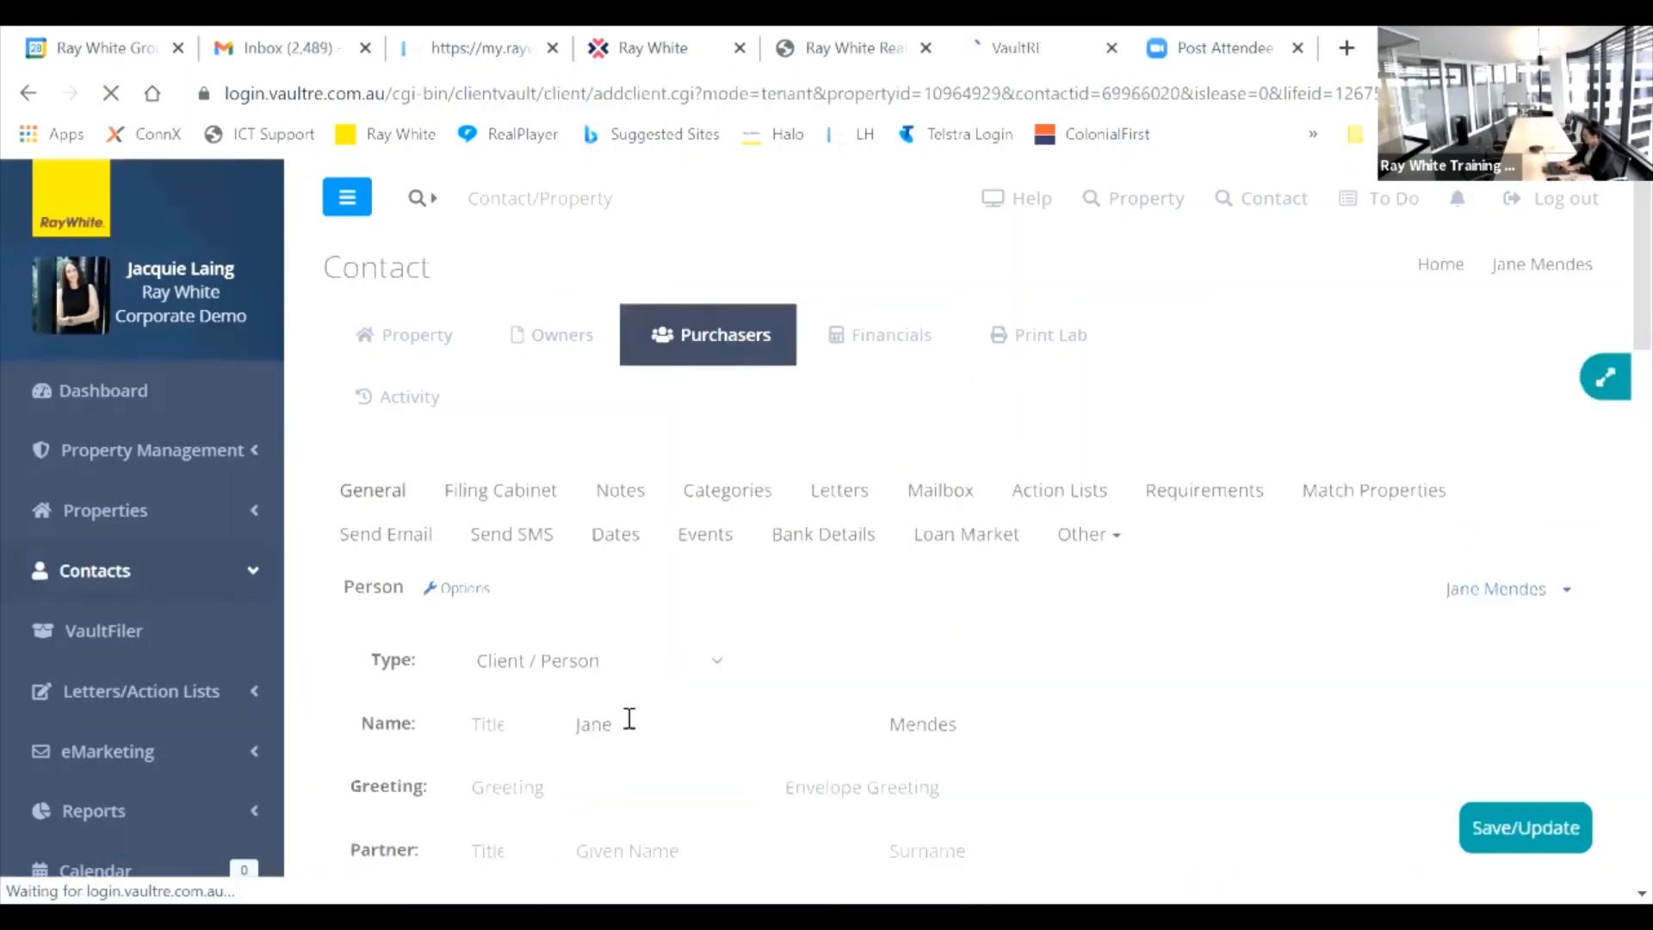
# Step: Enter both purchasers' full names in the contact's Legal field and save
pyautogui.moveTo(1635, 210); pyautogui.dragTo(1613, 287)
pyautogui.click(578, 733)
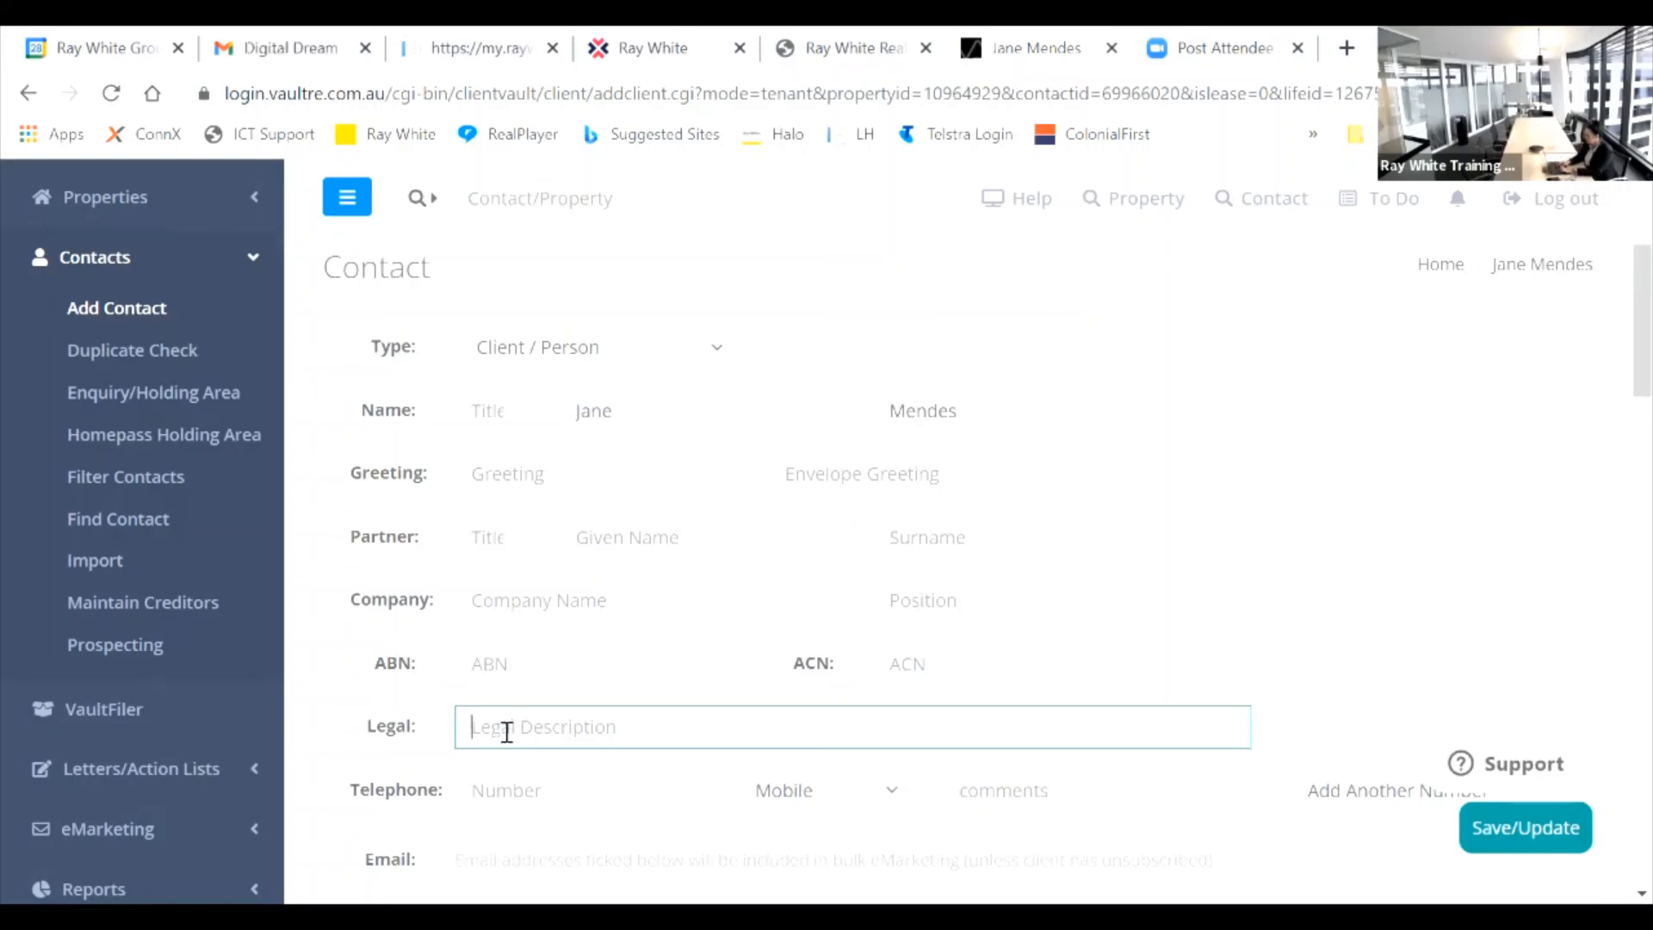
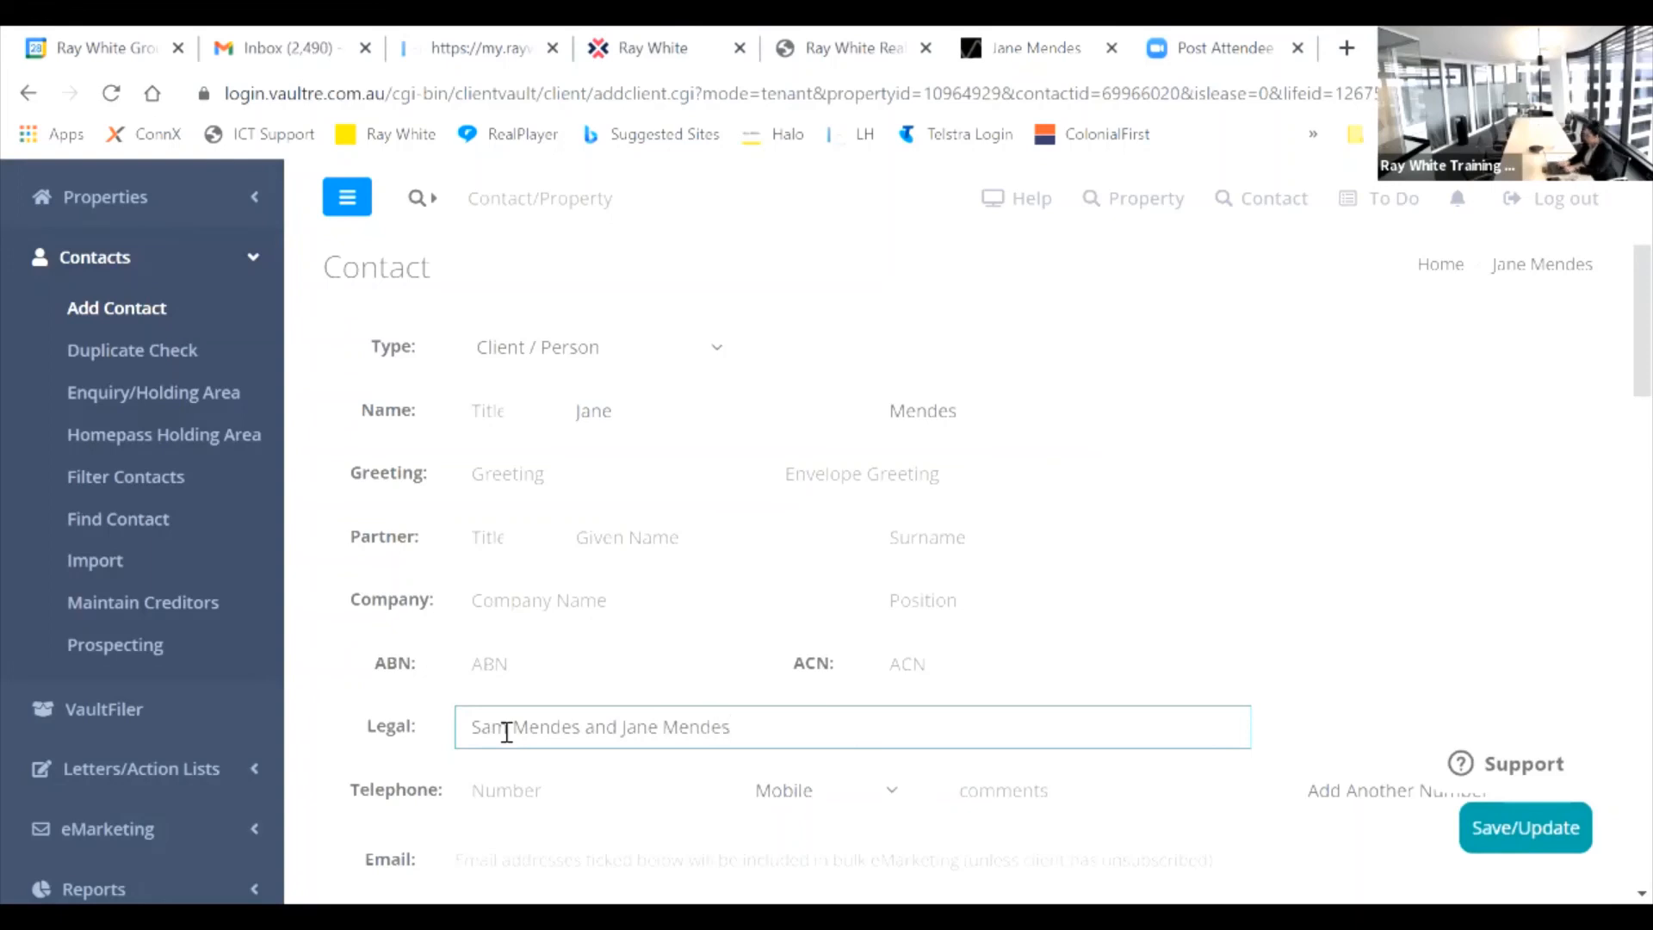
pyautogui.click(1554, 832)
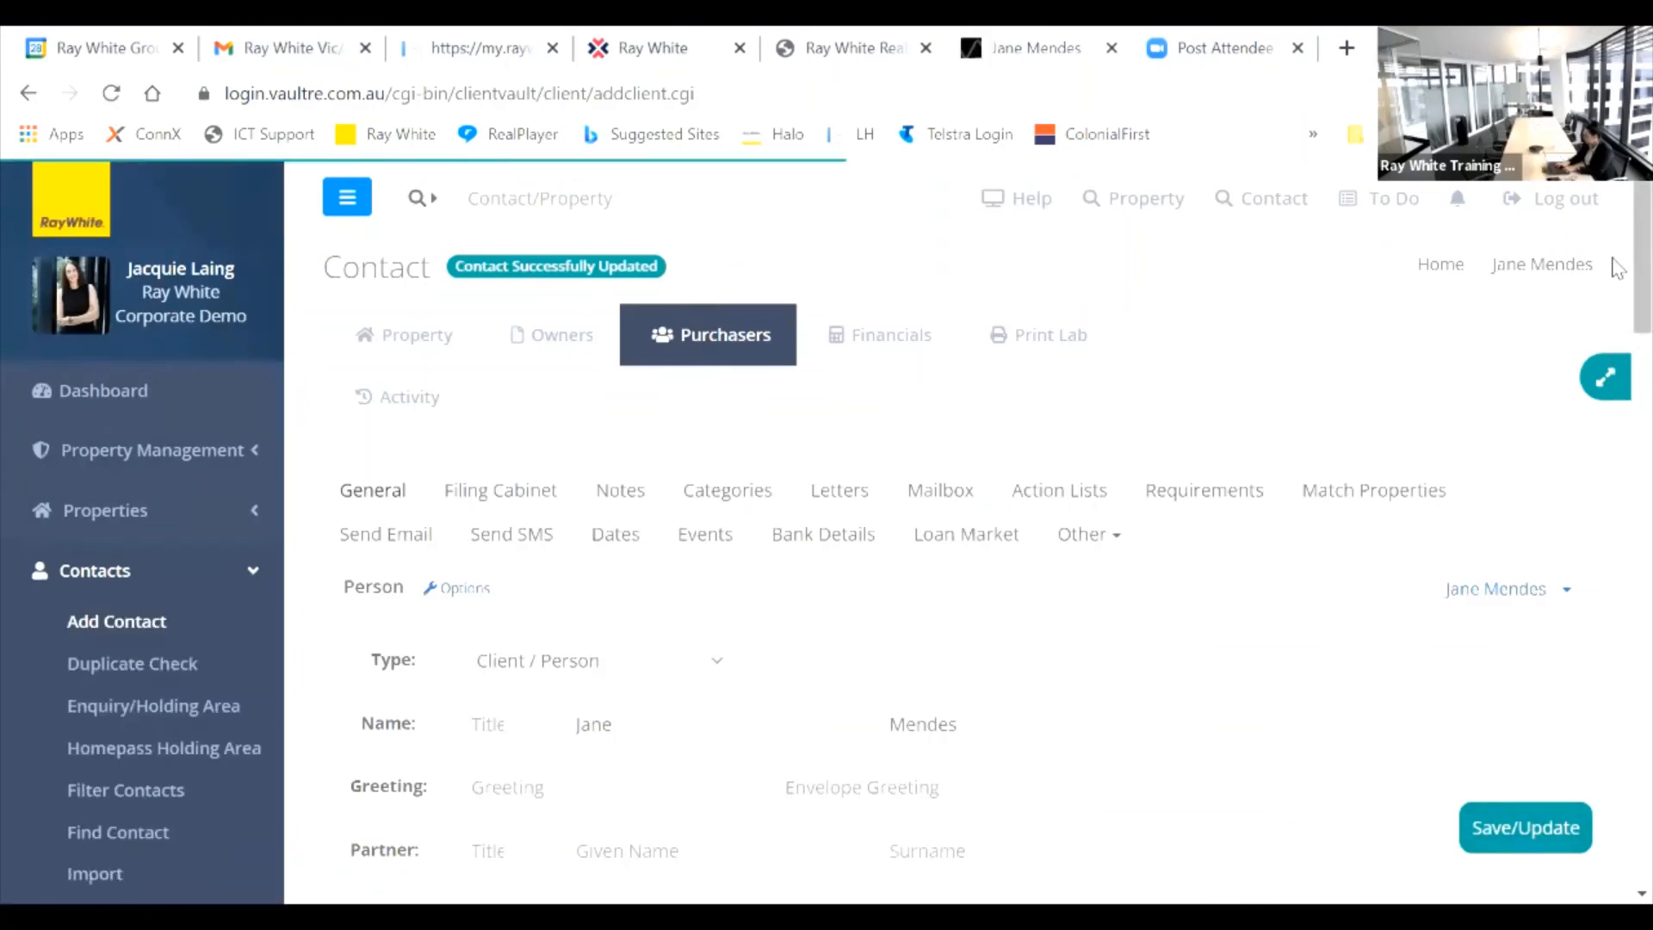
# Step: Check that the saved legal name lists both purchasers
pyautogui.scroll(-6, 1164, 353)
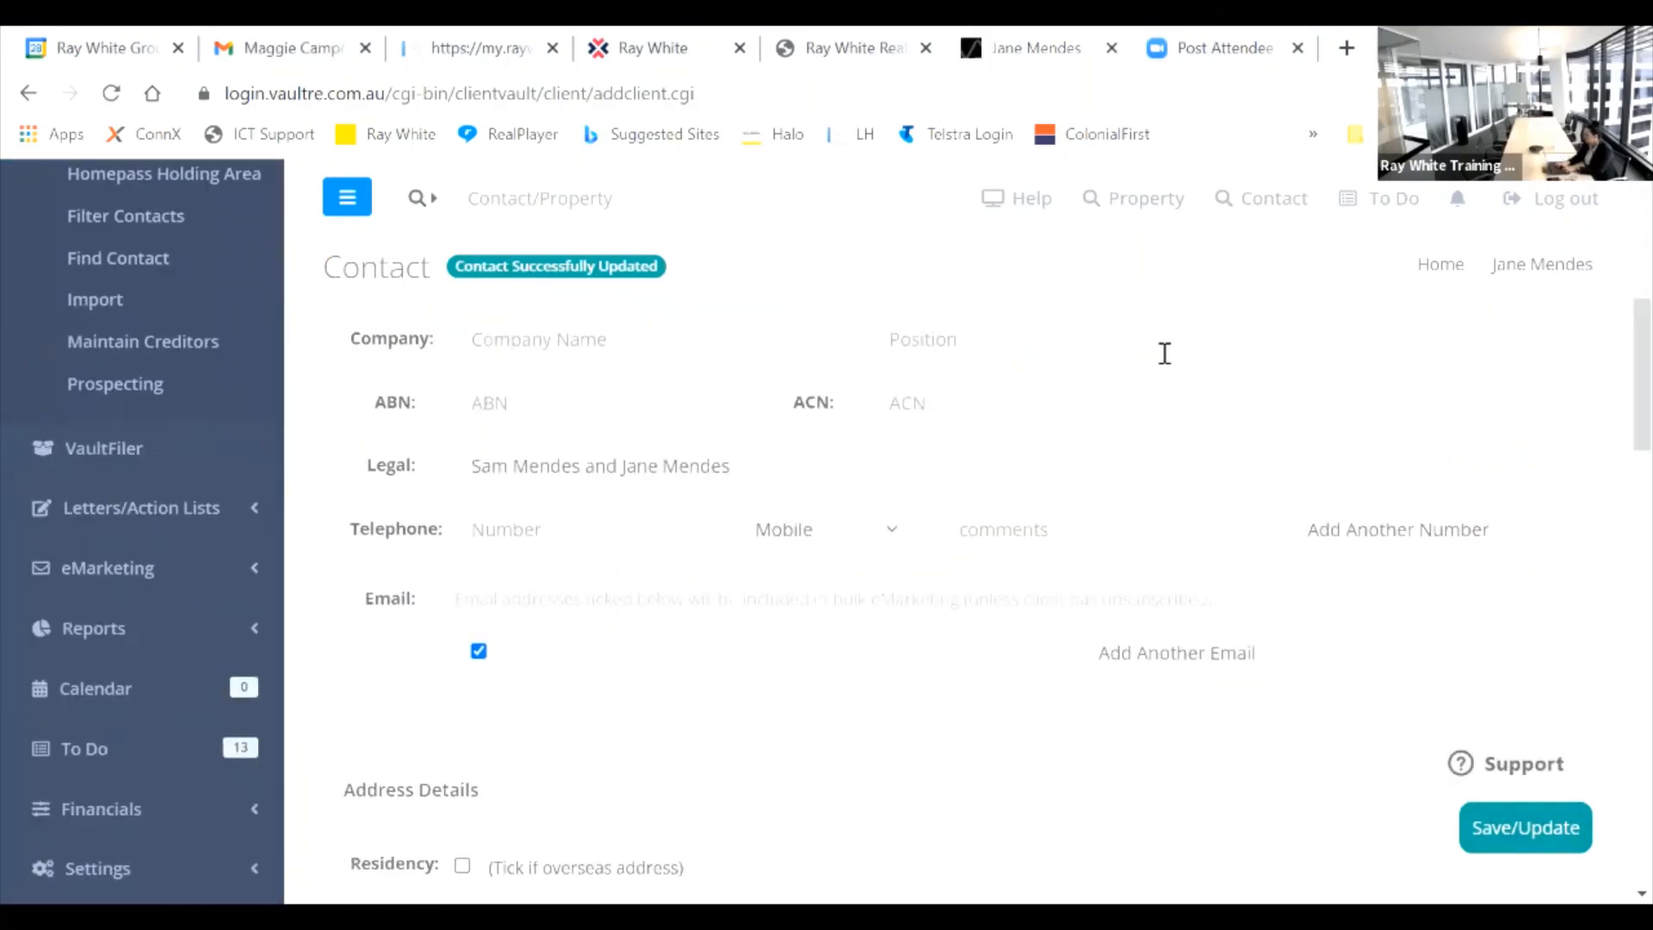
pyautogui.click(749, 468)
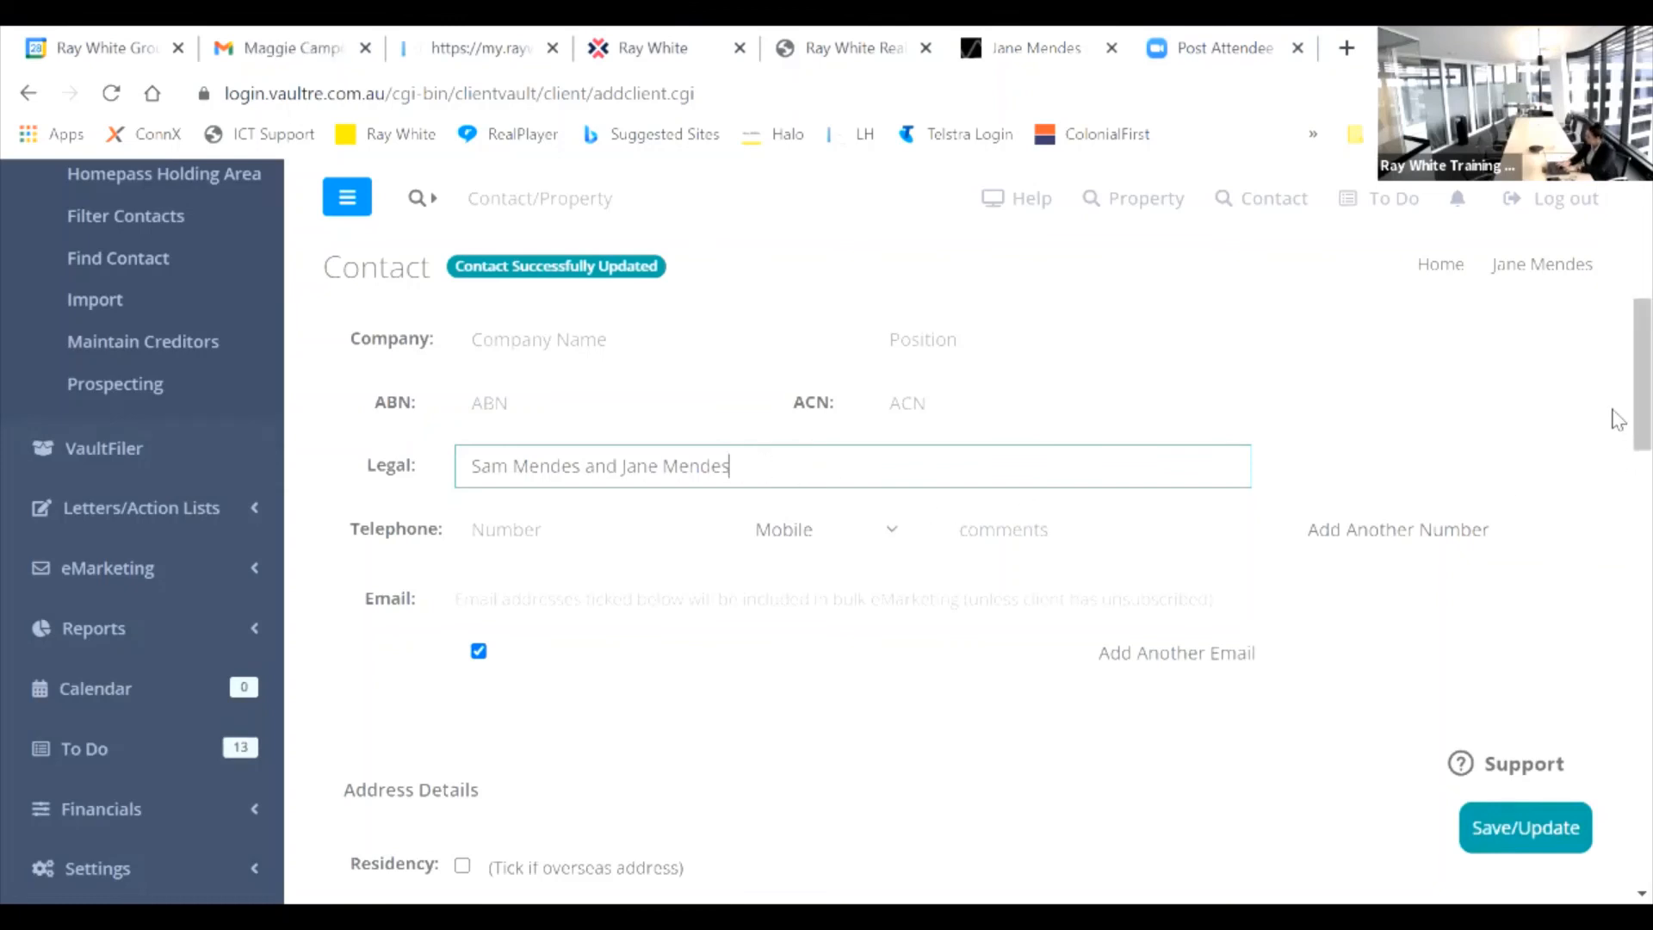
pyautogui.scroll(2, 1615, 420)
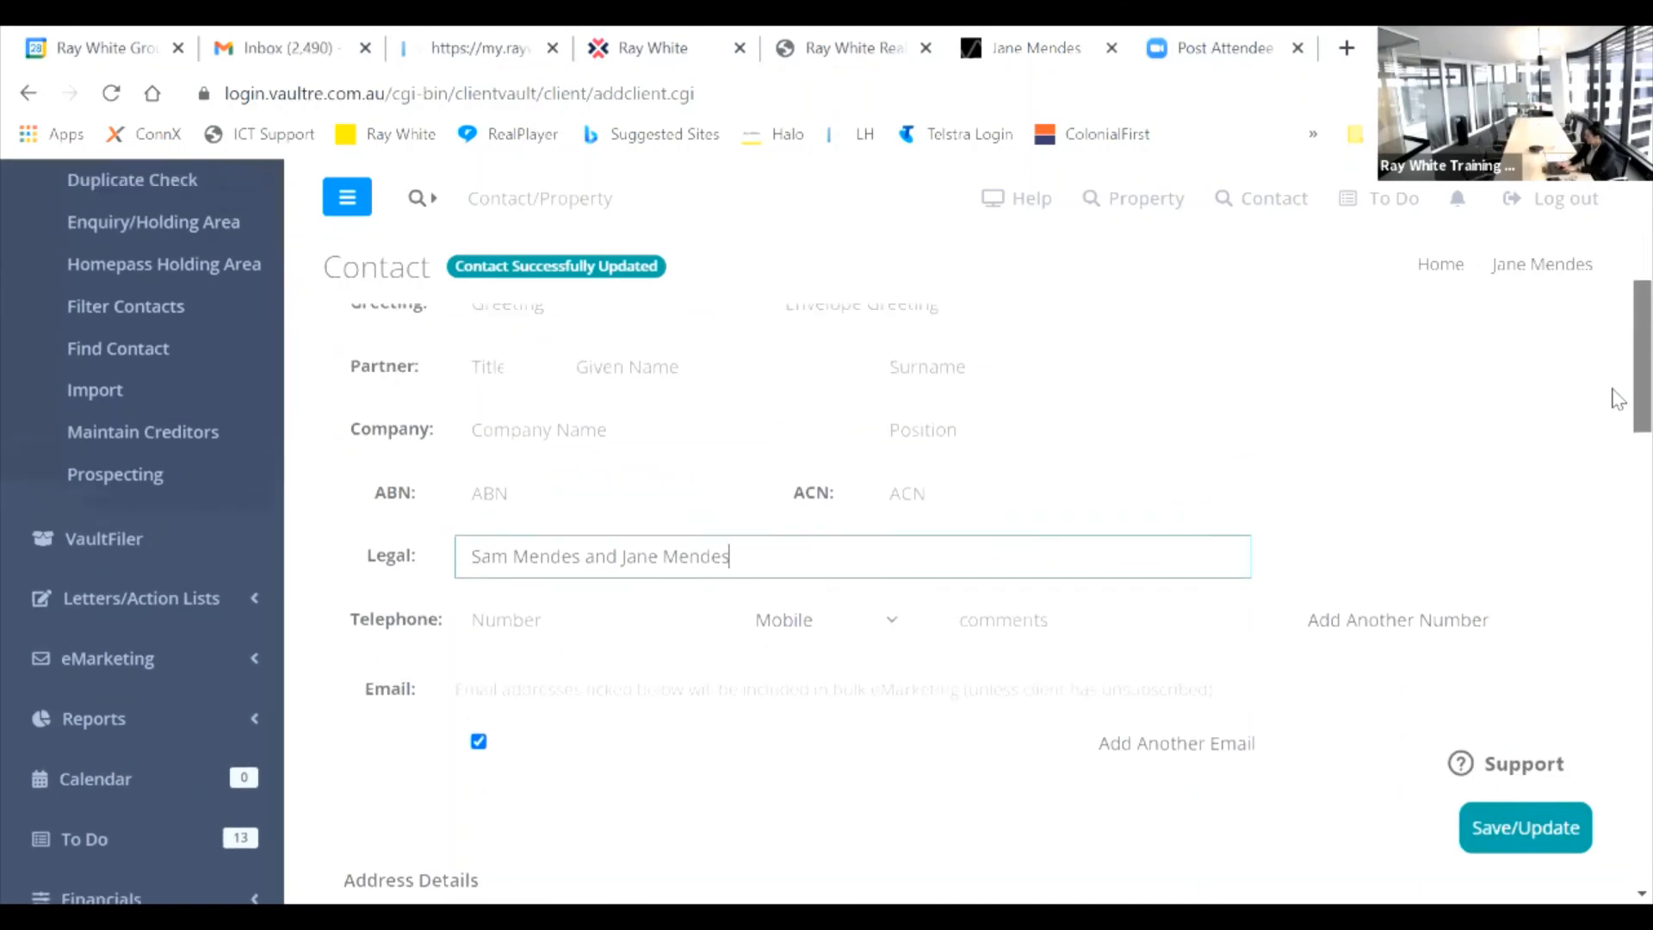
pyautogui.scroll(6, 1617, 383)
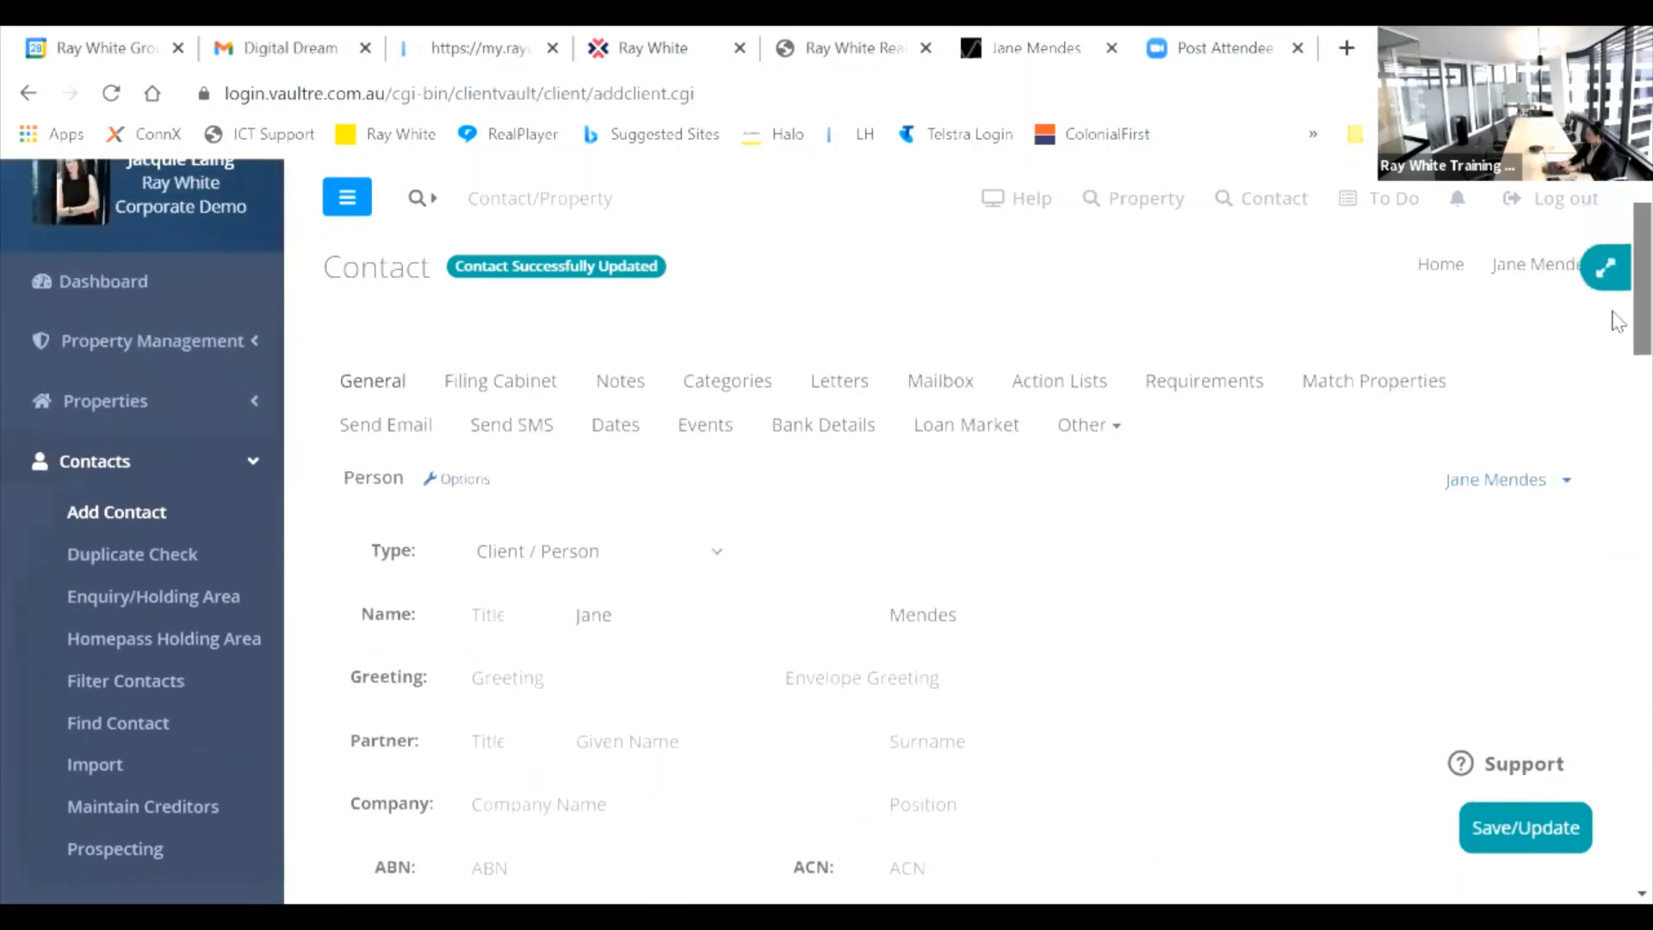
pyautogui.scroll(1, 1618, 301)
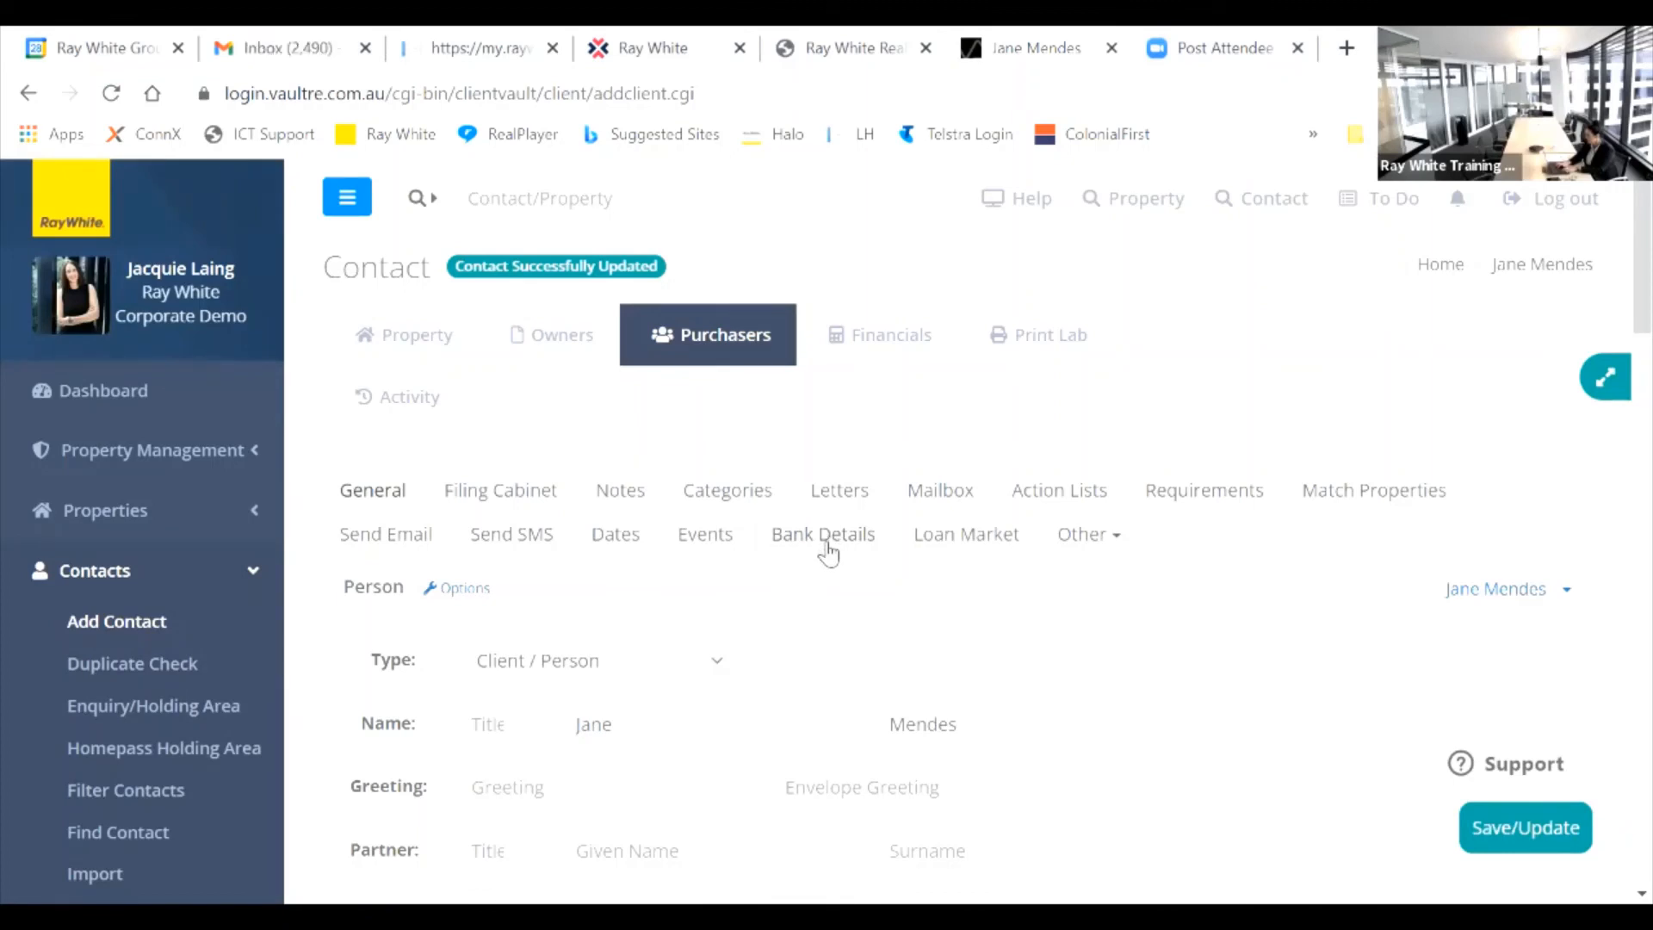
# Step: Cancel out of the purchaser's bank details and show the property's Sale Details Financials
pyautogui.click(825, 547)
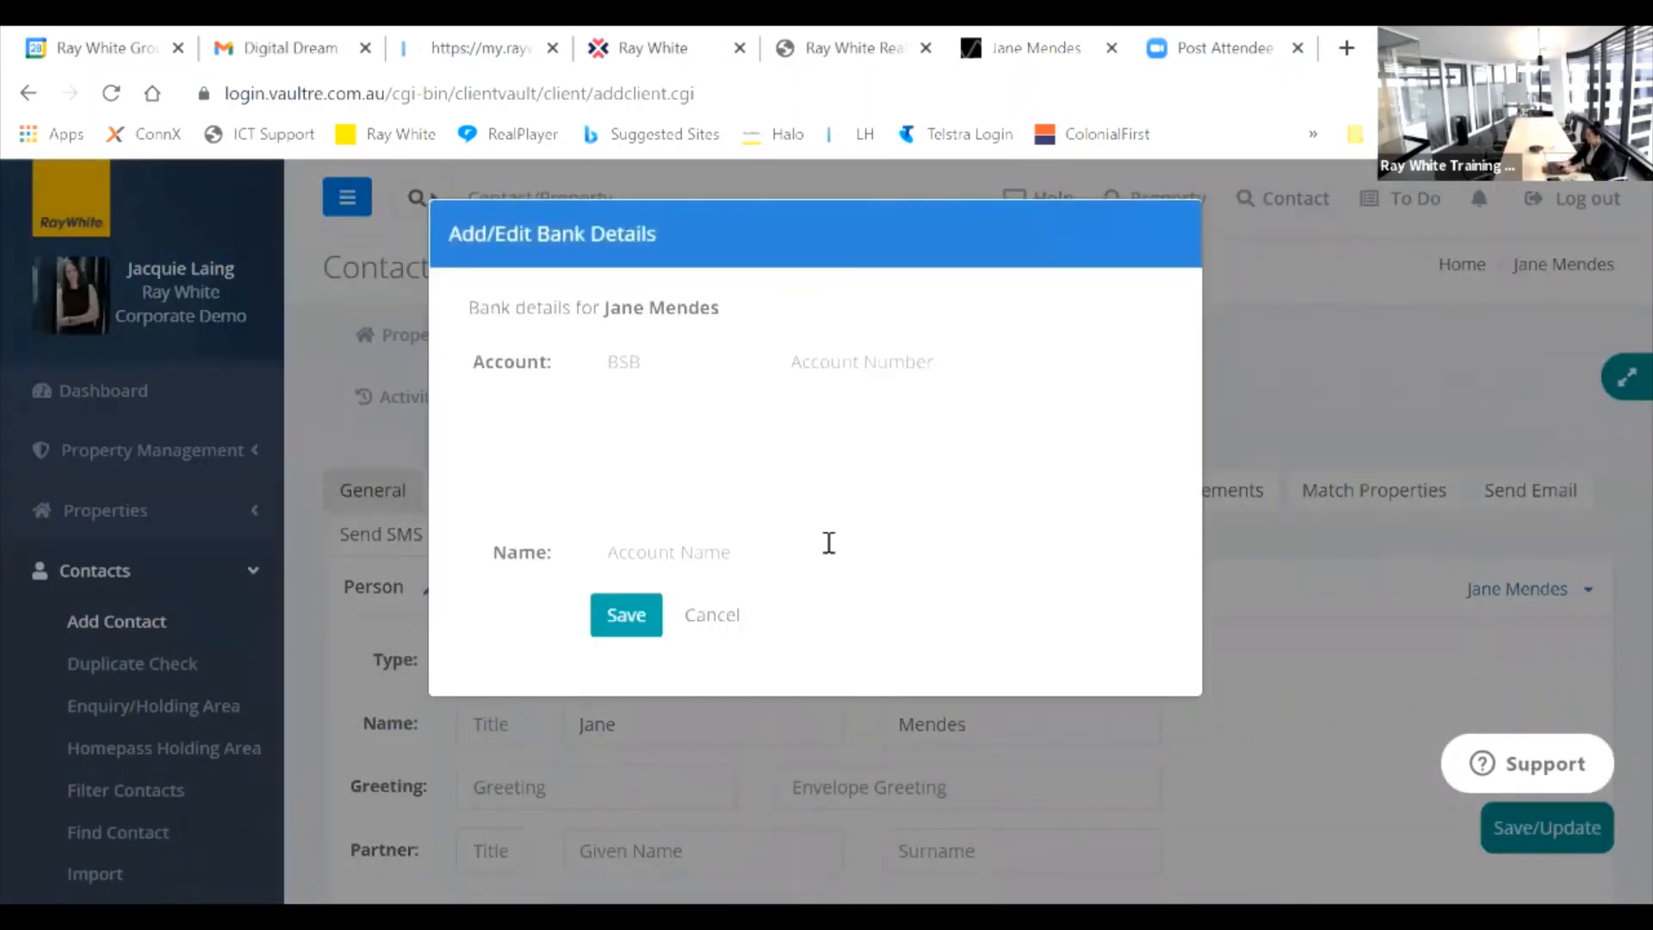
pyautogui.click(725, 616)
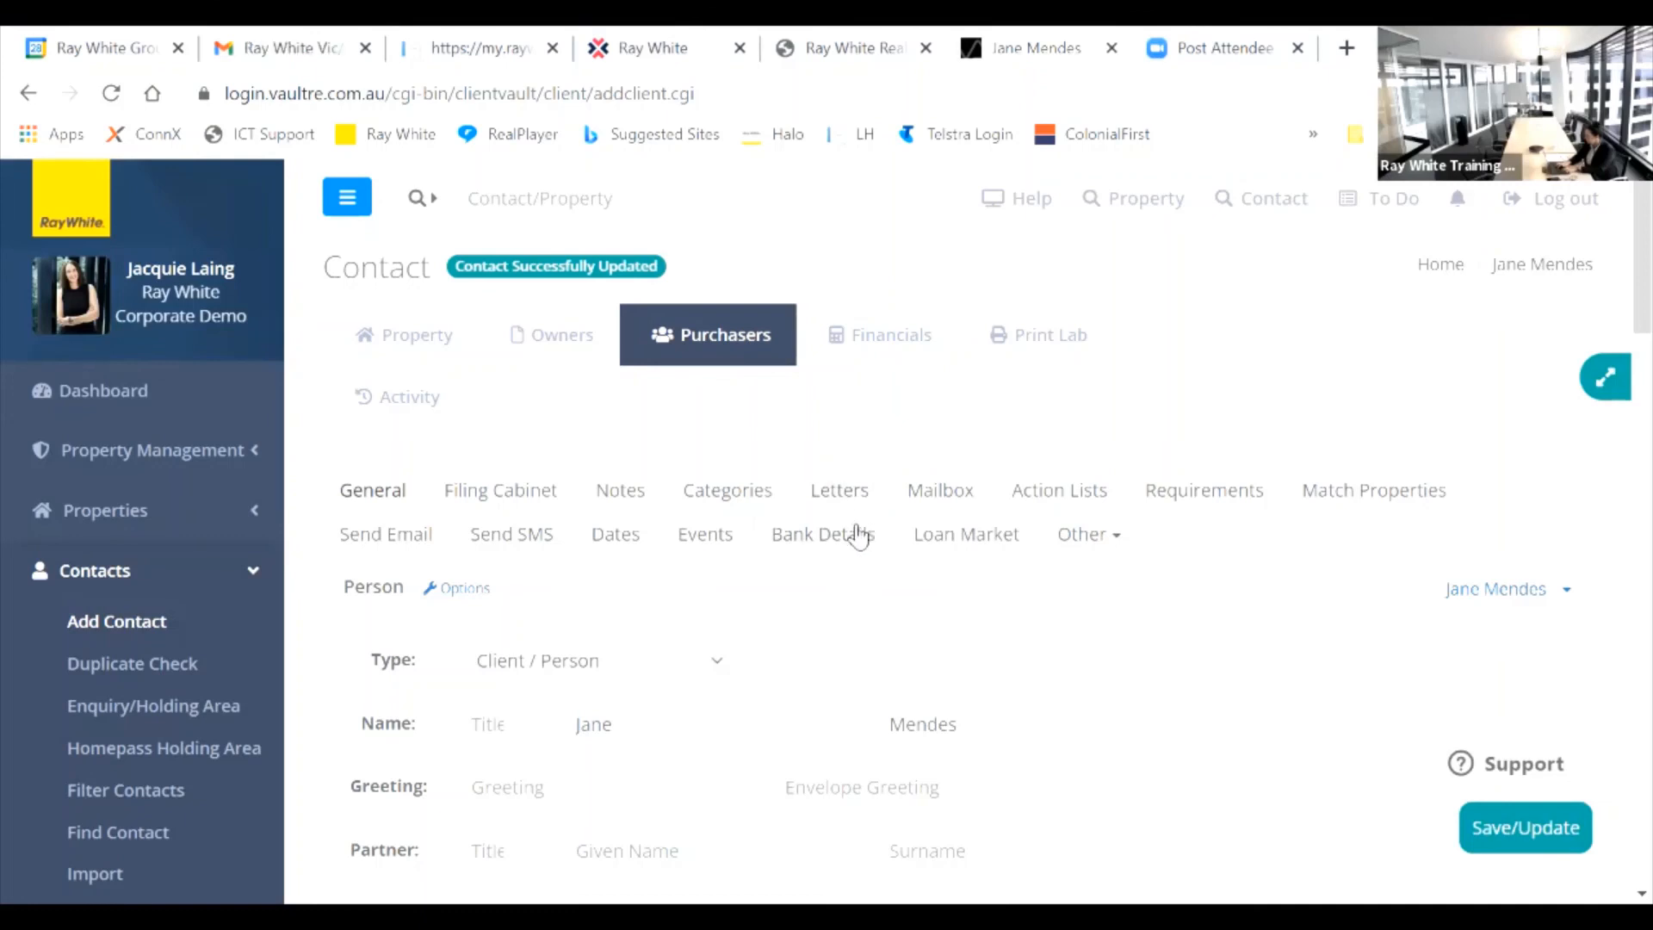
pyautogui.click(886, 349)
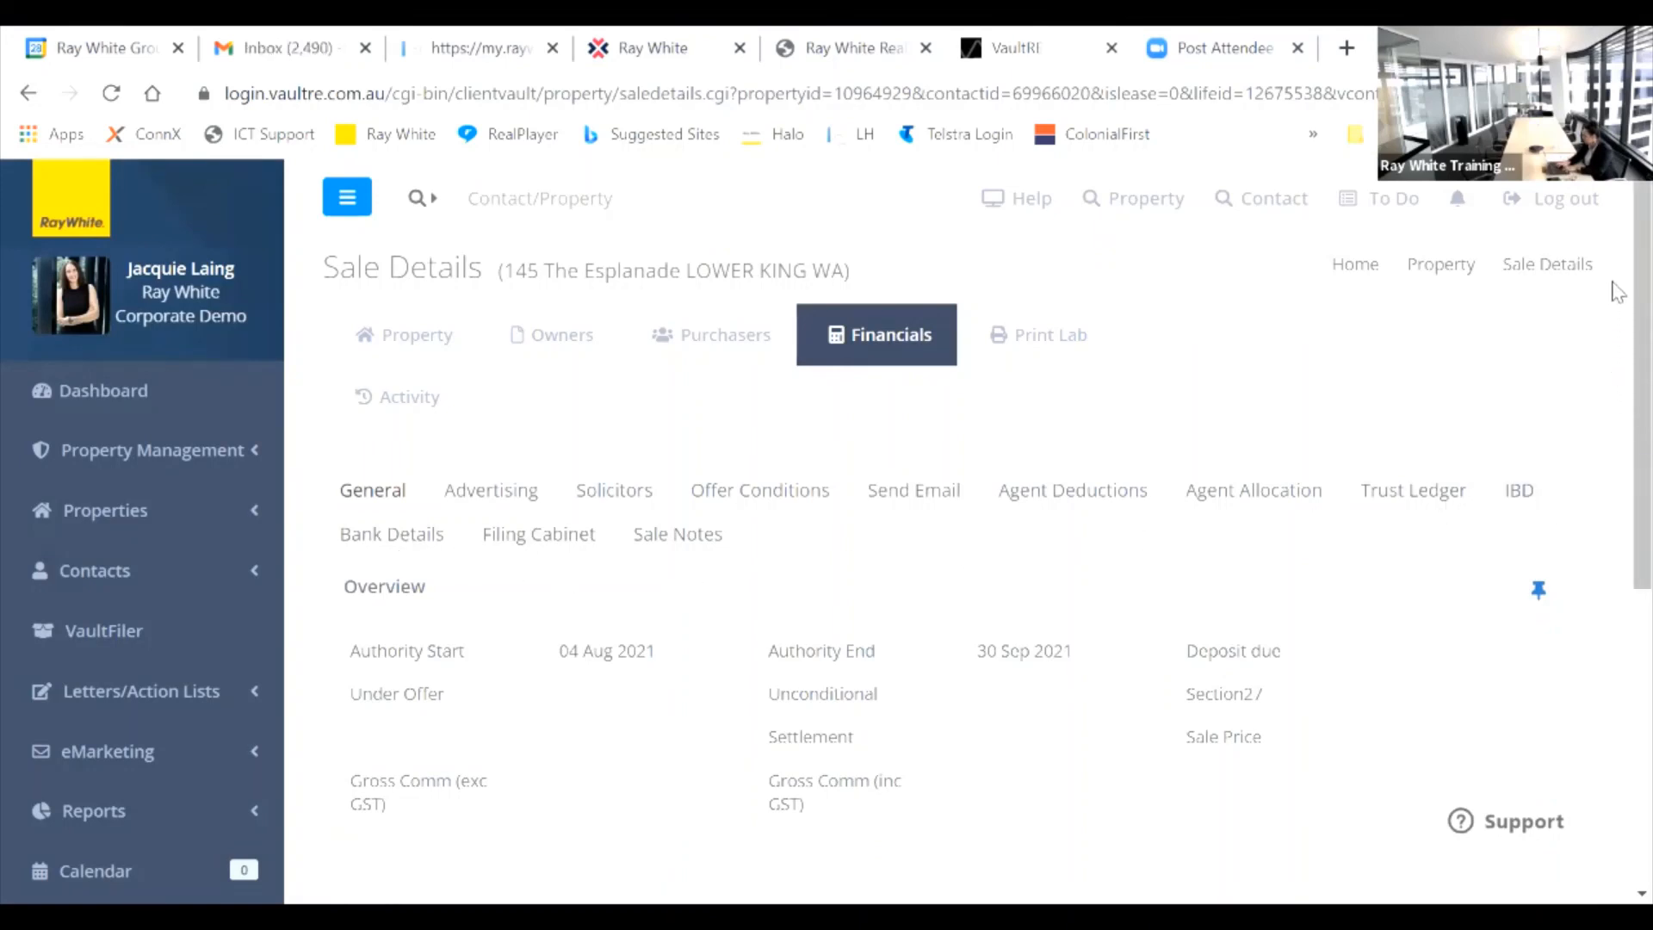
pyautogui.scroll(-1, 1617, 292)
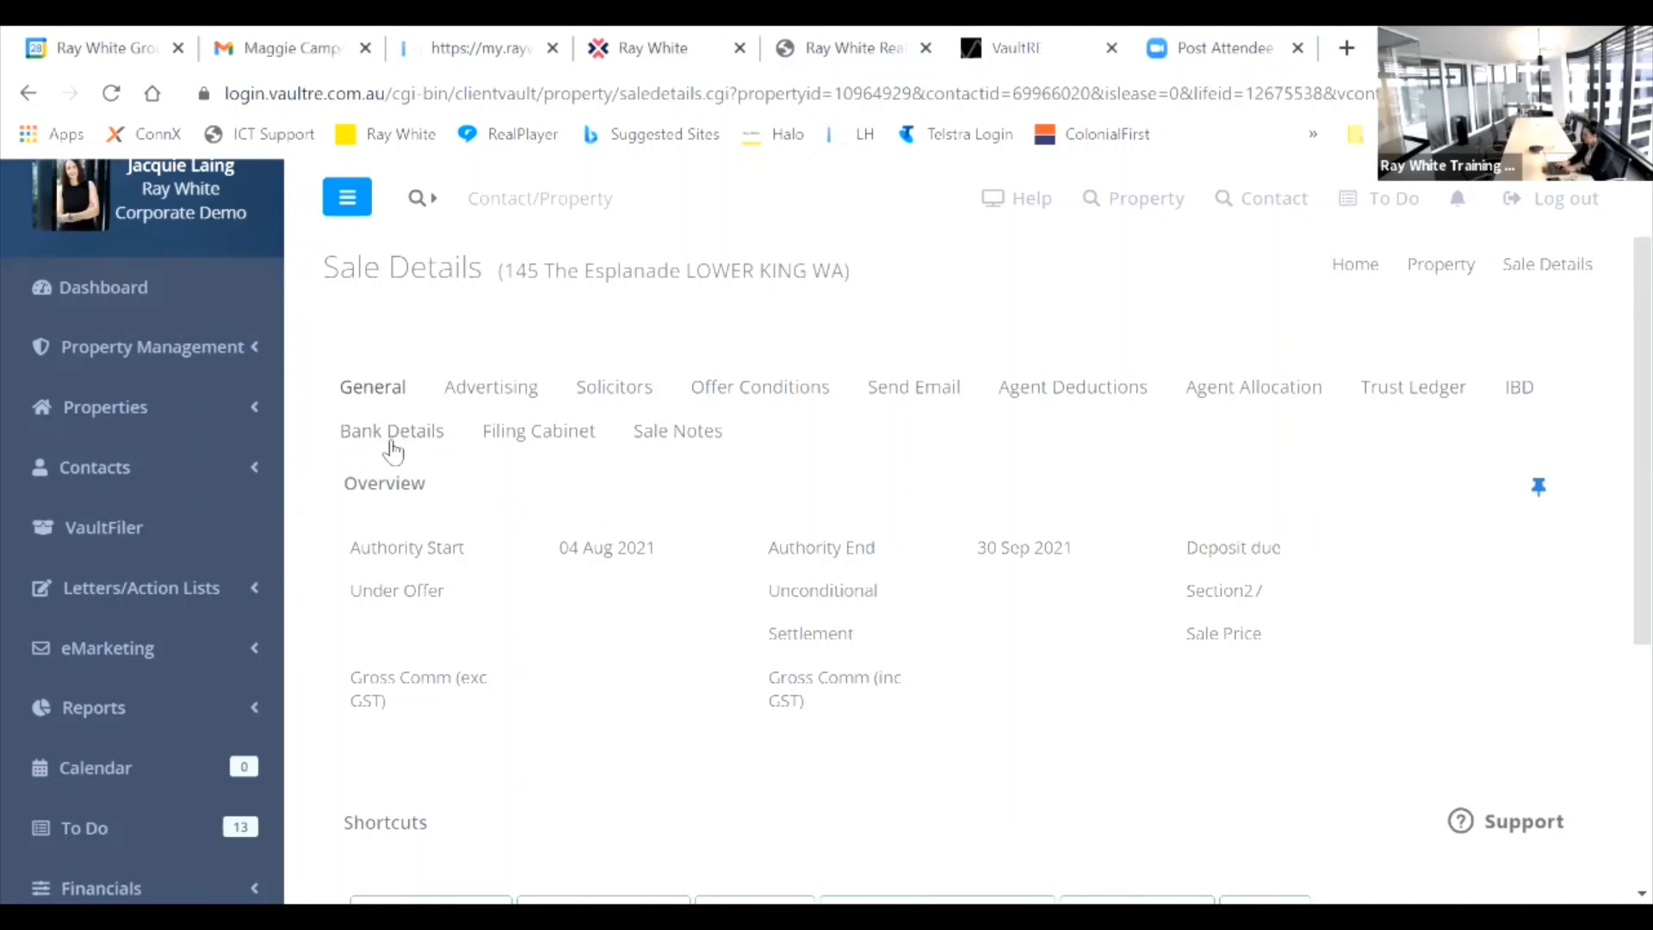
# Step: Show the property's Bank Details page listing owner and purchaser without bank details
pyautogui.click(397, 444)
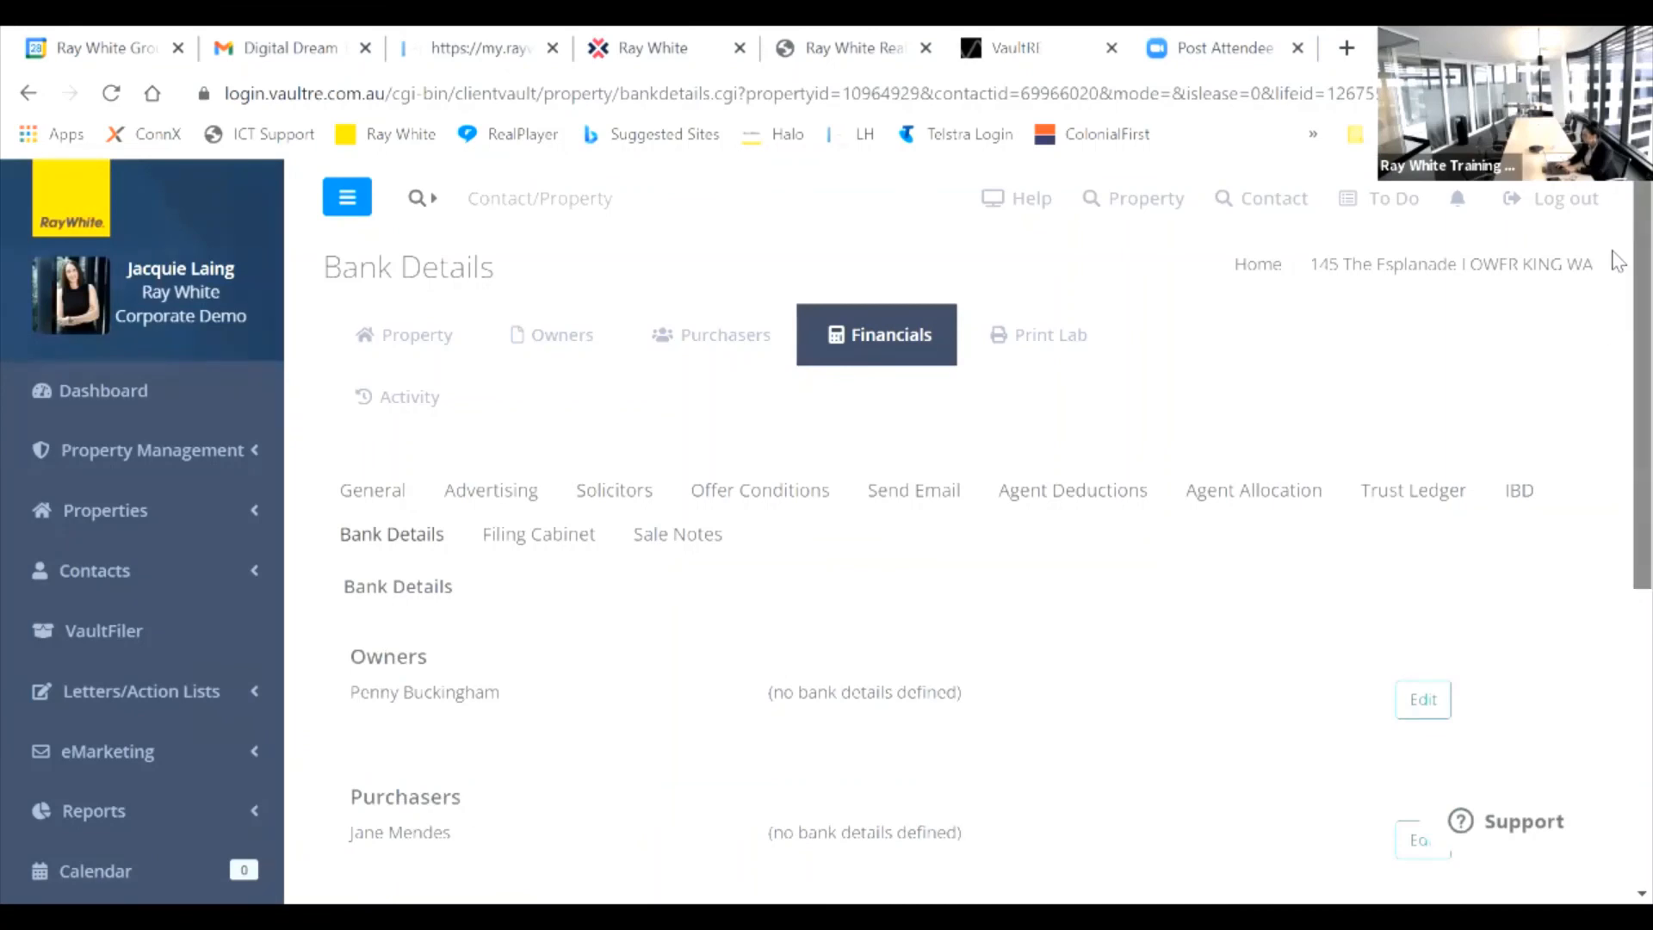
pyautogui.scroll(-2, 1615, 295)
pyautogui.scroll(-4, 1618, 297)
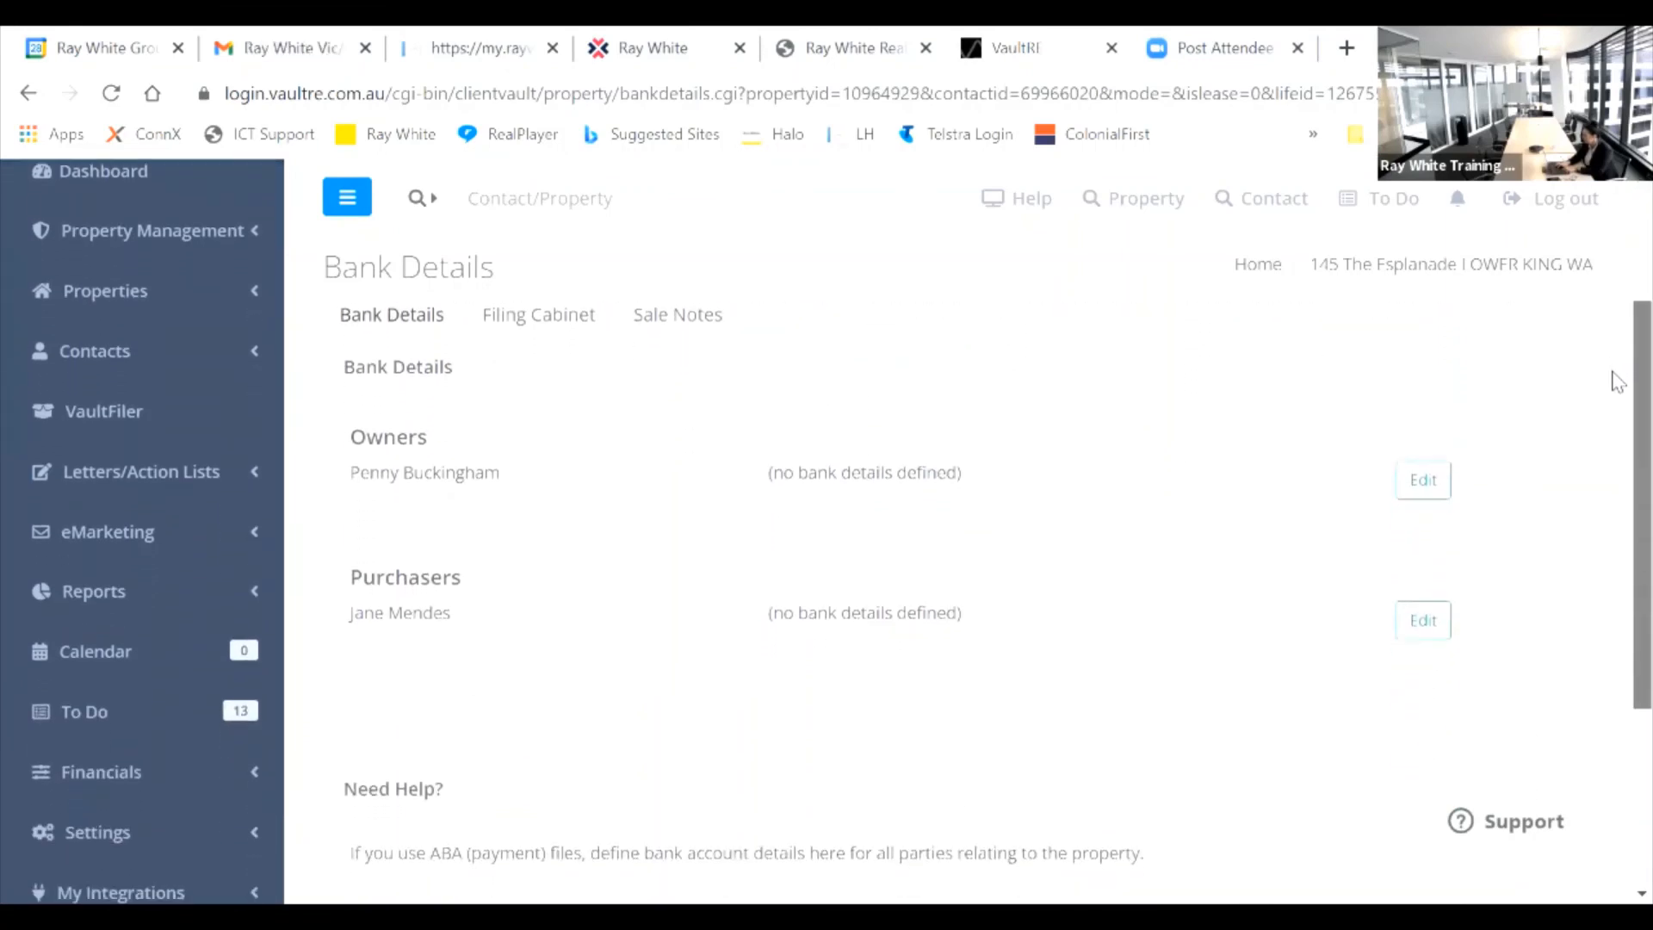
pyautogui.scroll(1, 1616, 361)
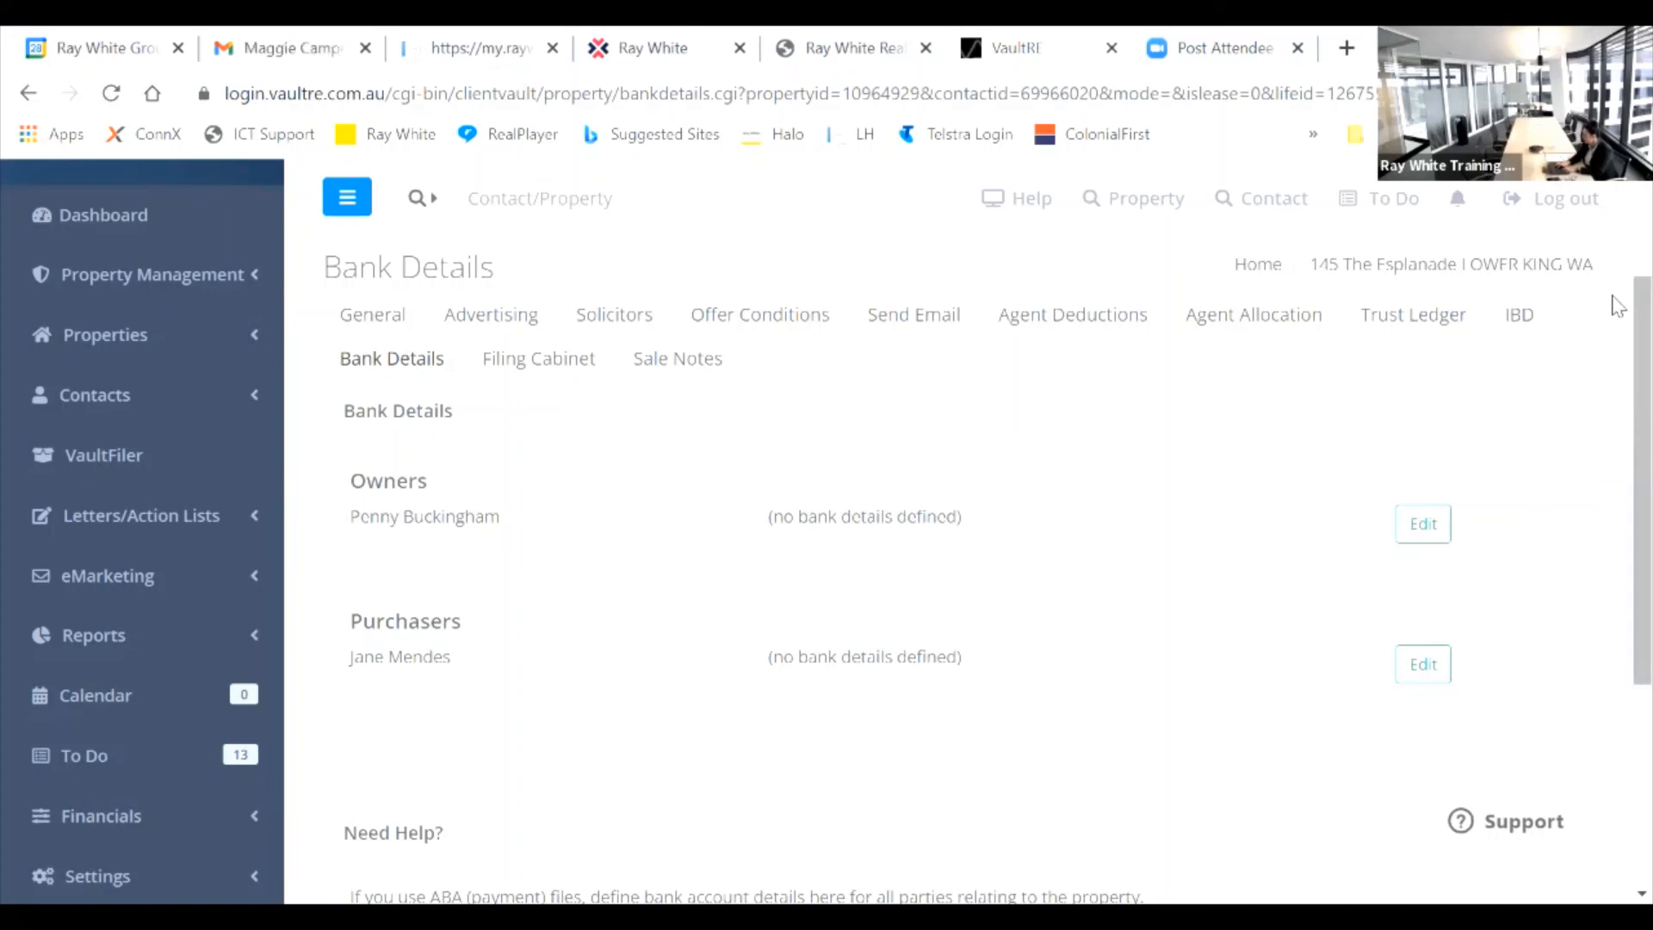
pyautogui.moveTo(1618, 308); pyautogui.dragTo(1618, 372)
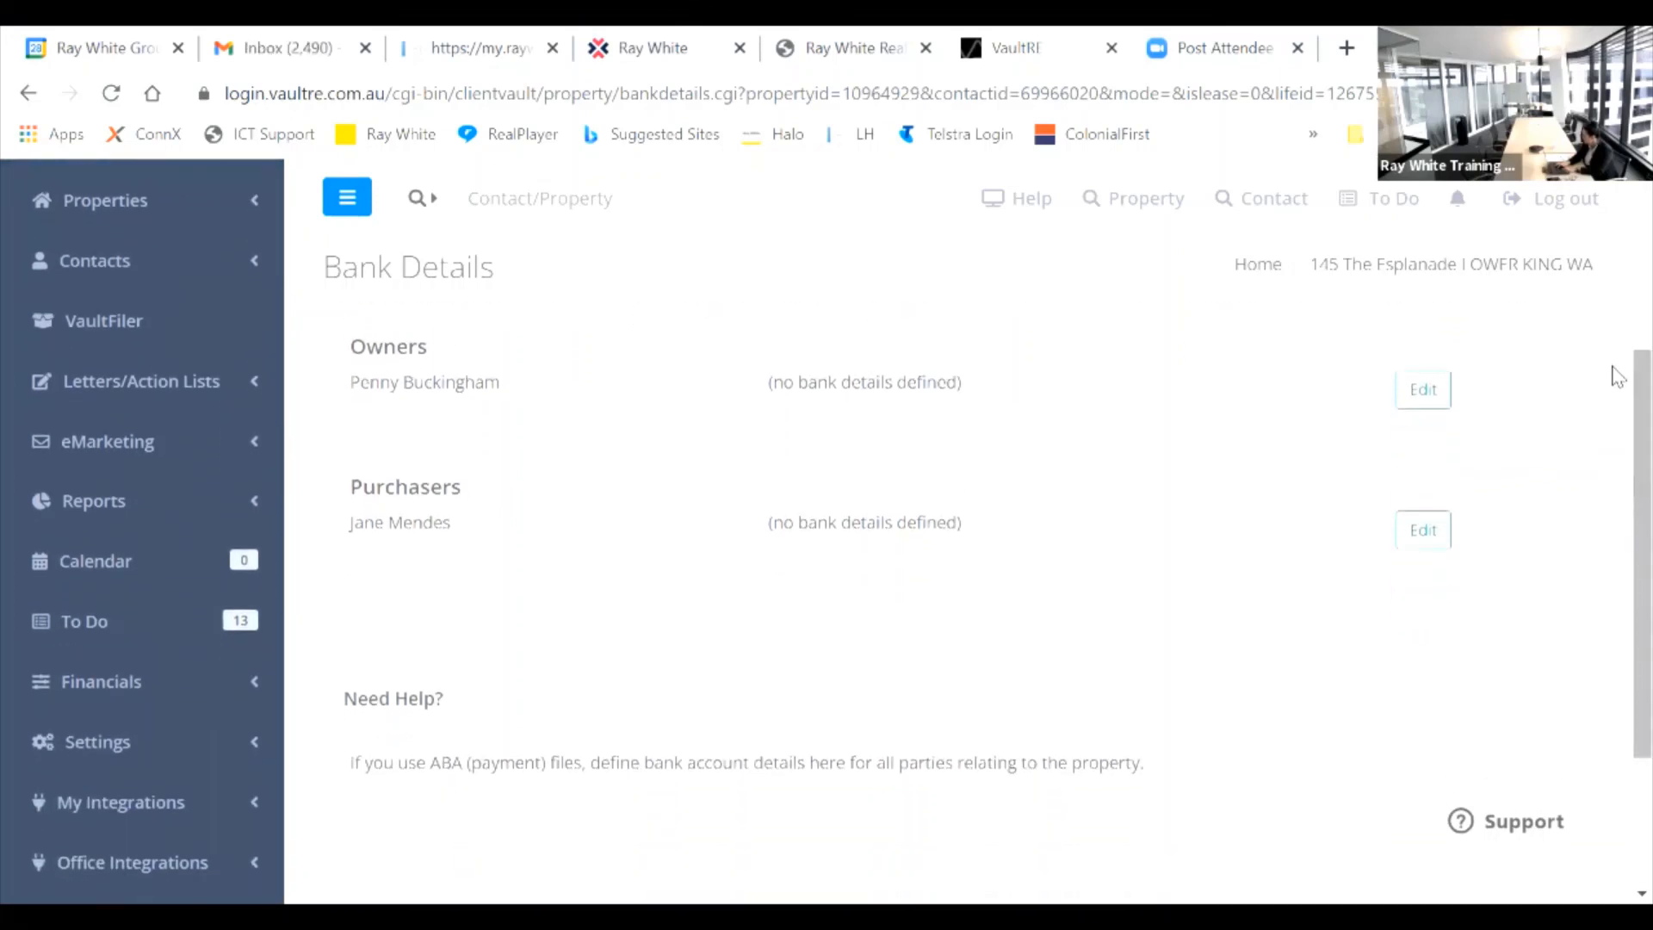
pyautogui.click(1427, 387)
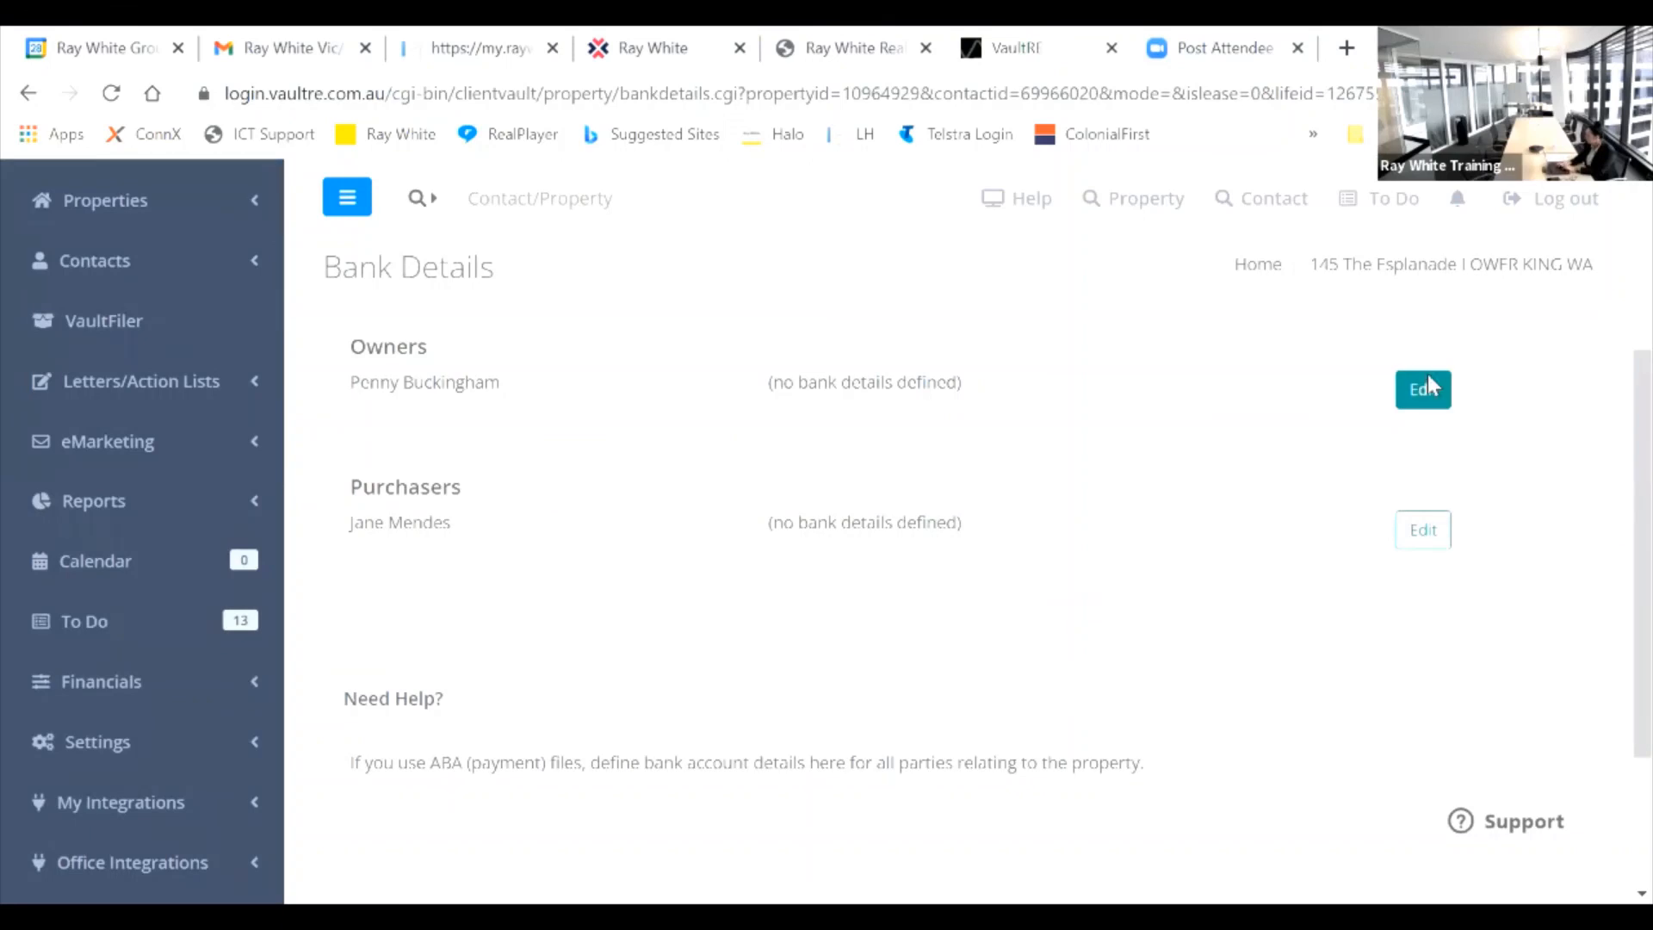
# Step: Enter the owner's BSB 064000 and bank account number
pyautogui.click(1427, 387)
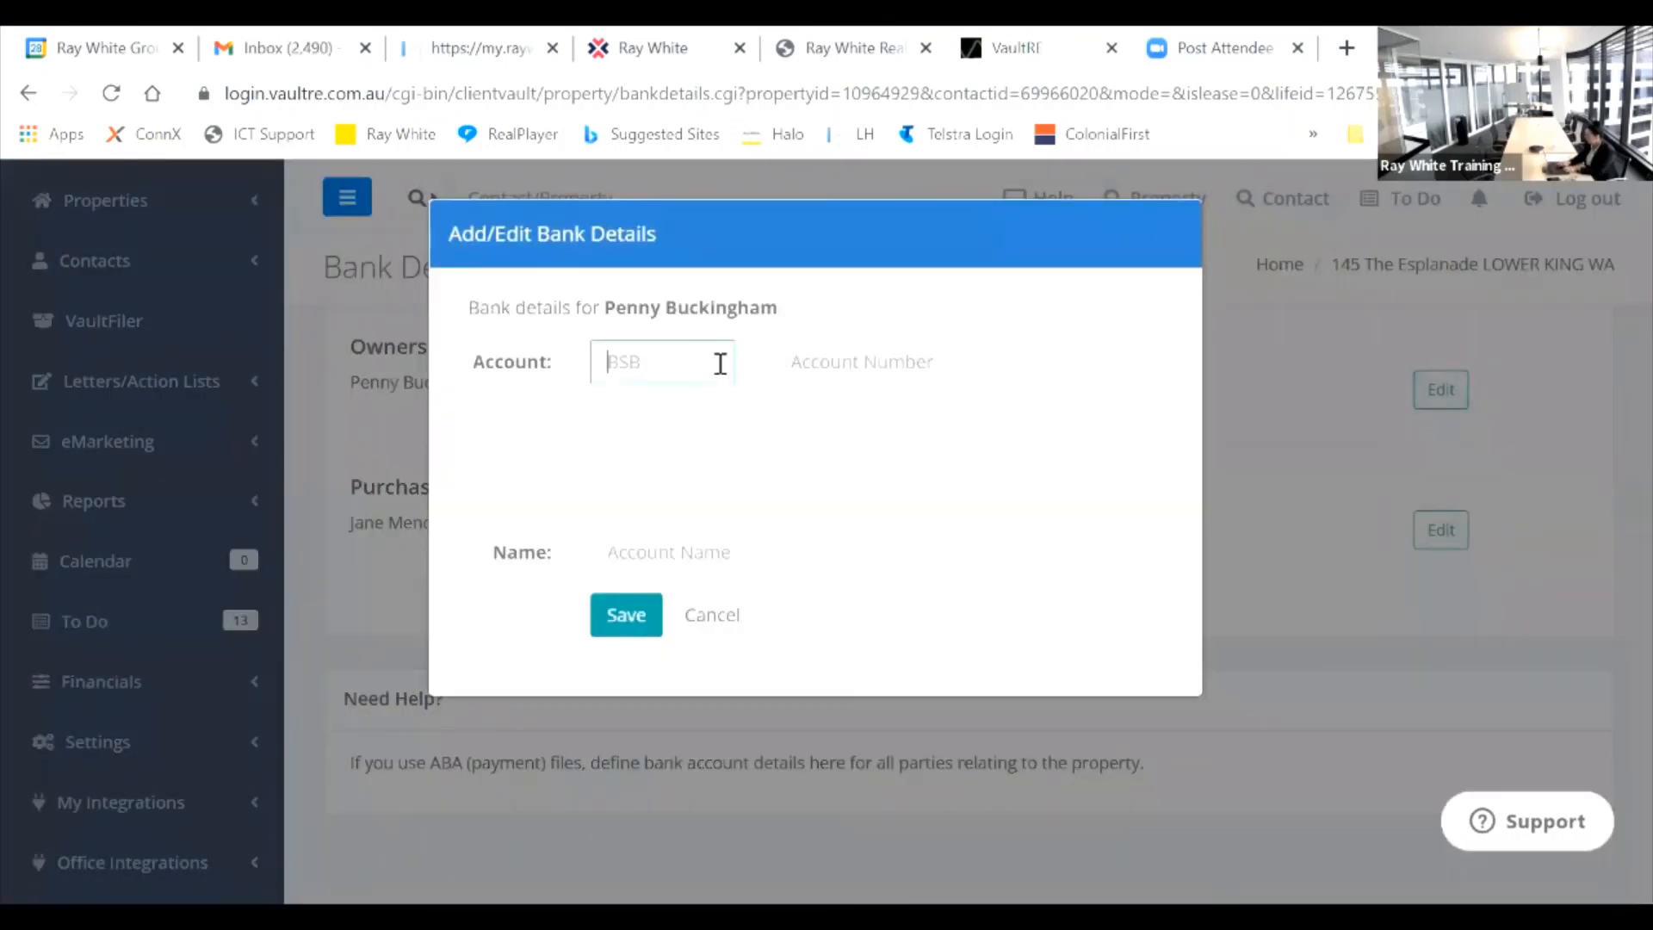
pyautogui.write('06')
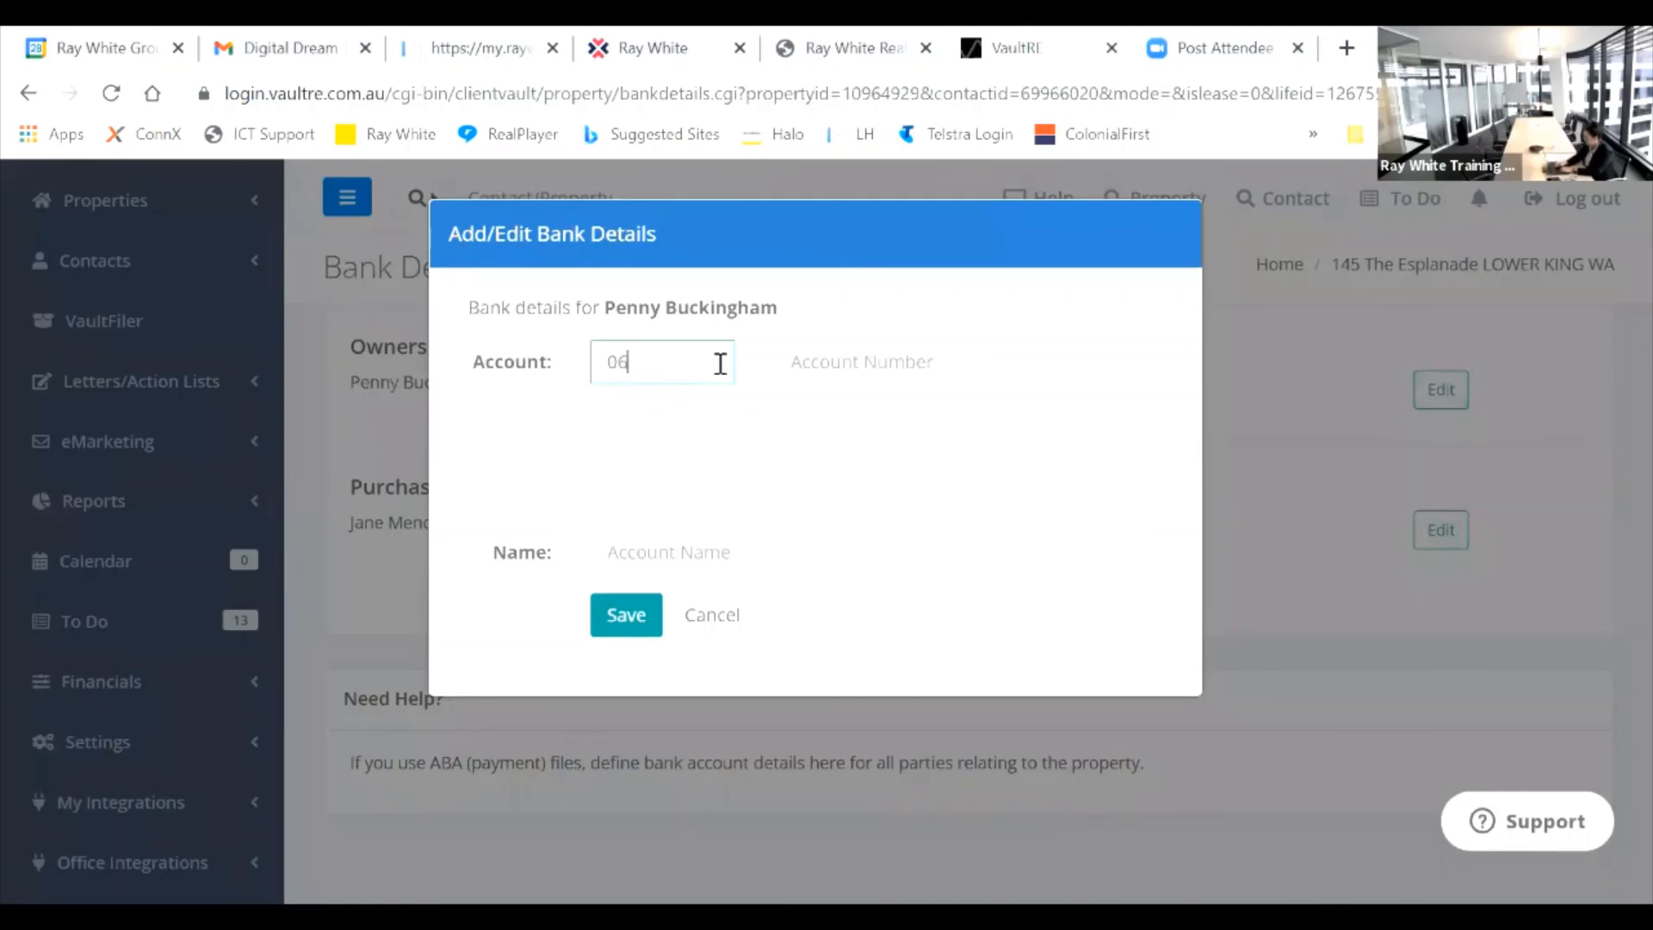
pyautogui.write('4000')
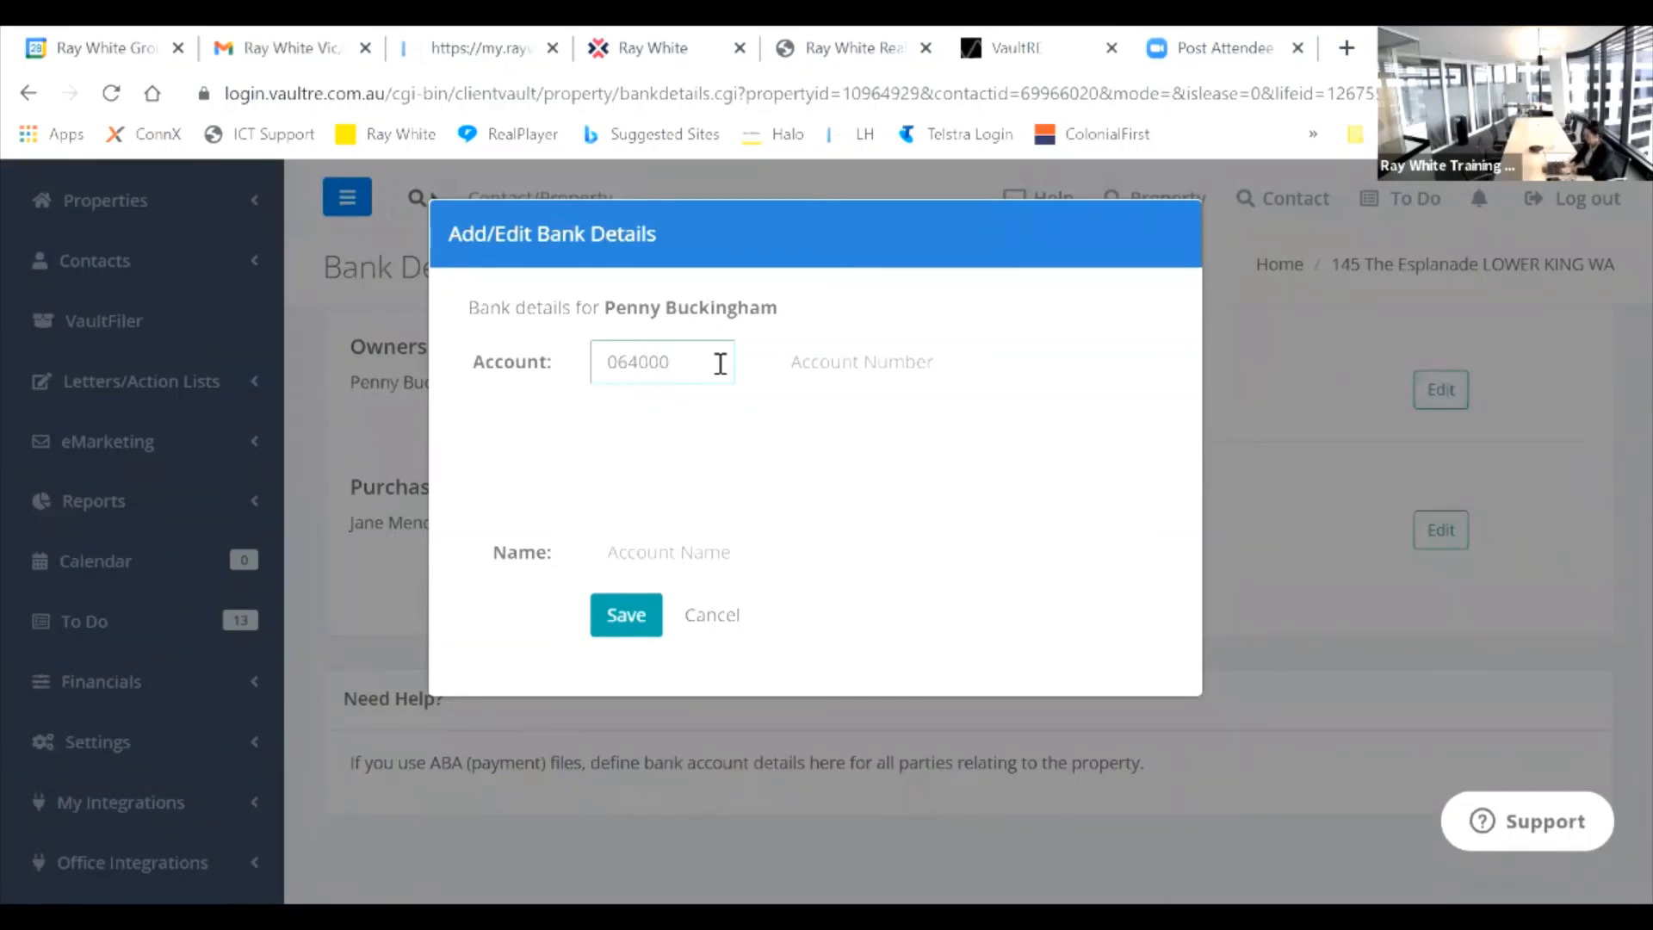
pyautogui.press('Tab')
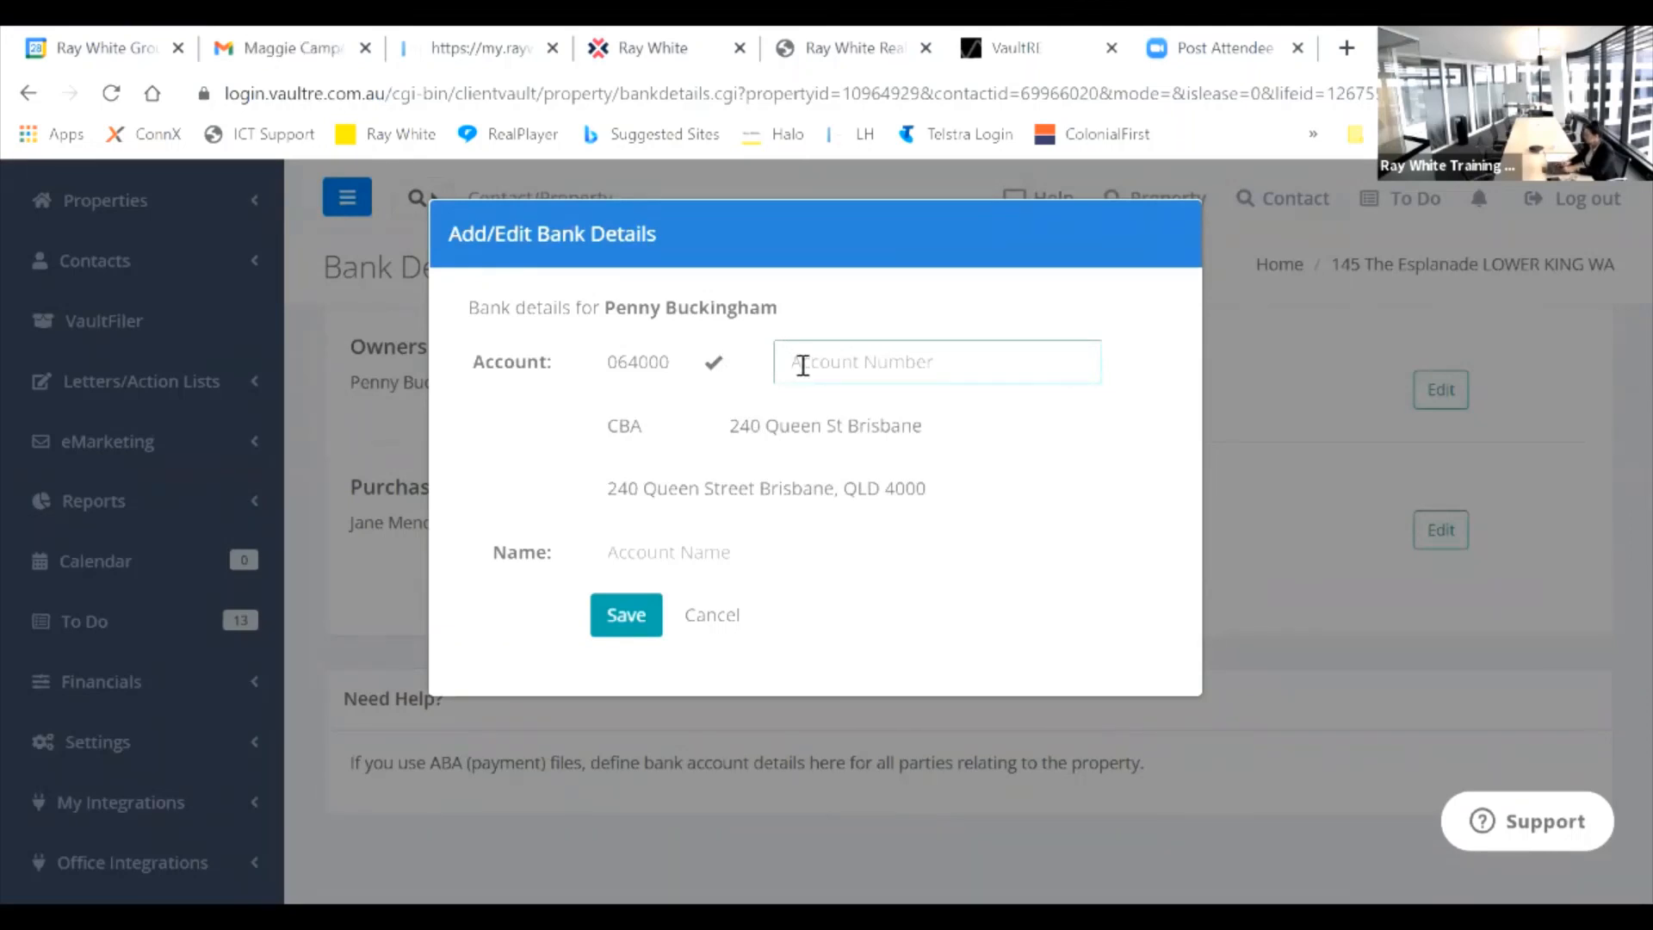
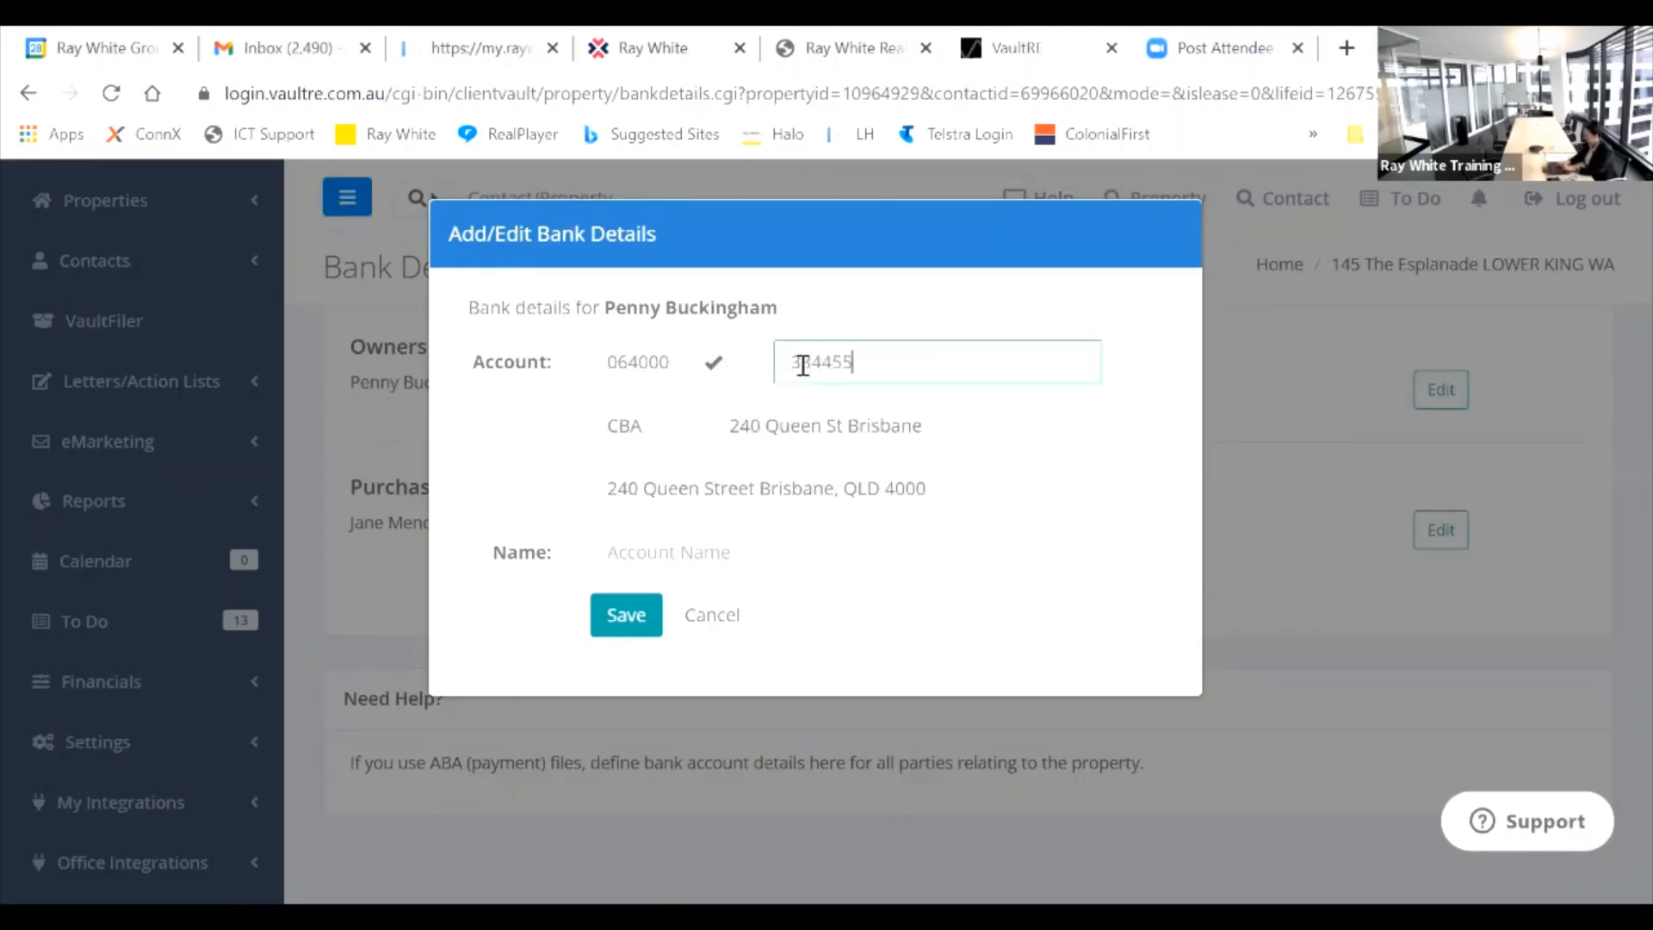
# Step: Add the account holder's name, save the bank details and reload the page
pyautogui.click(694, 553)
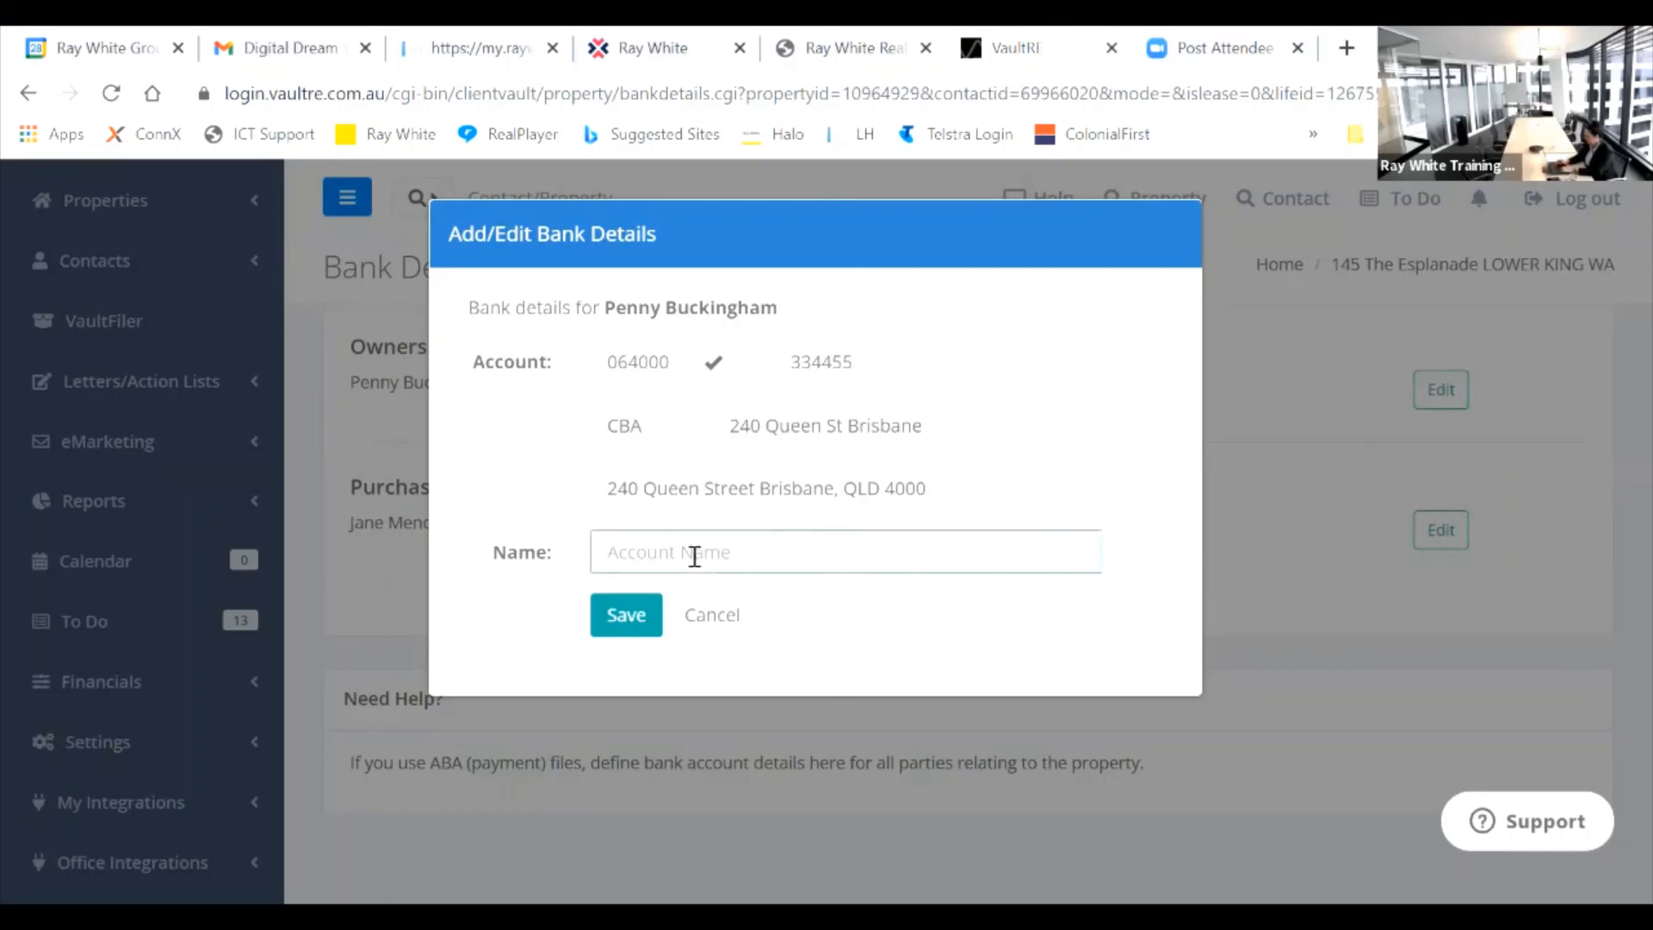
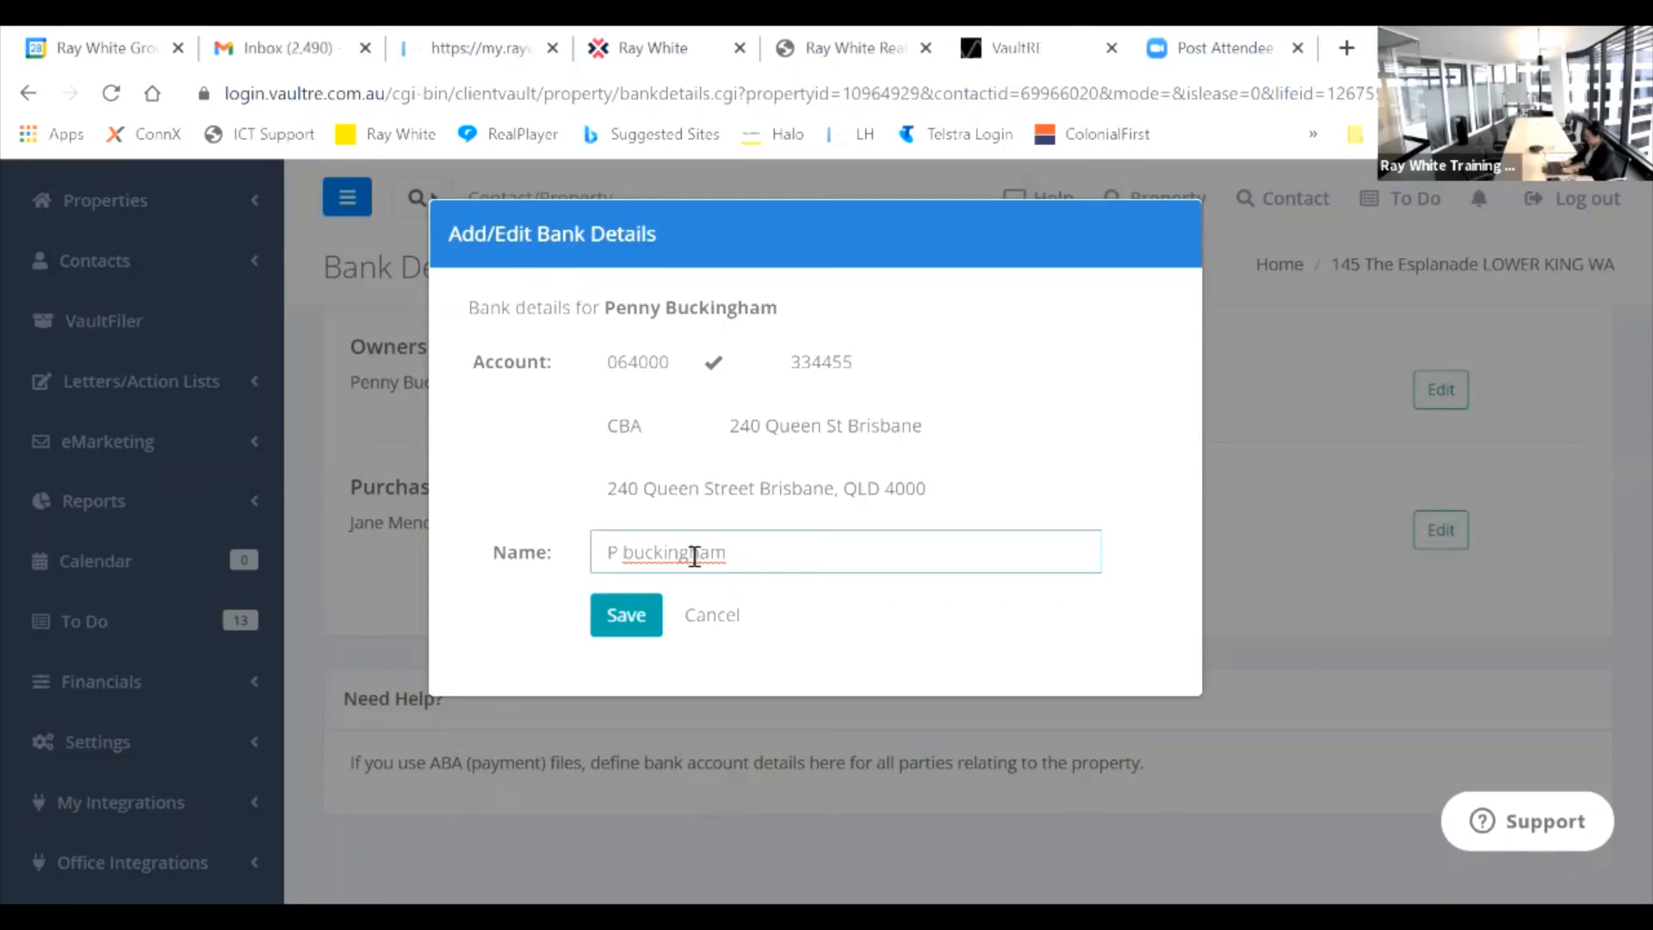
pyautogui.press('Delete')
pyautogui.click(612, 616)
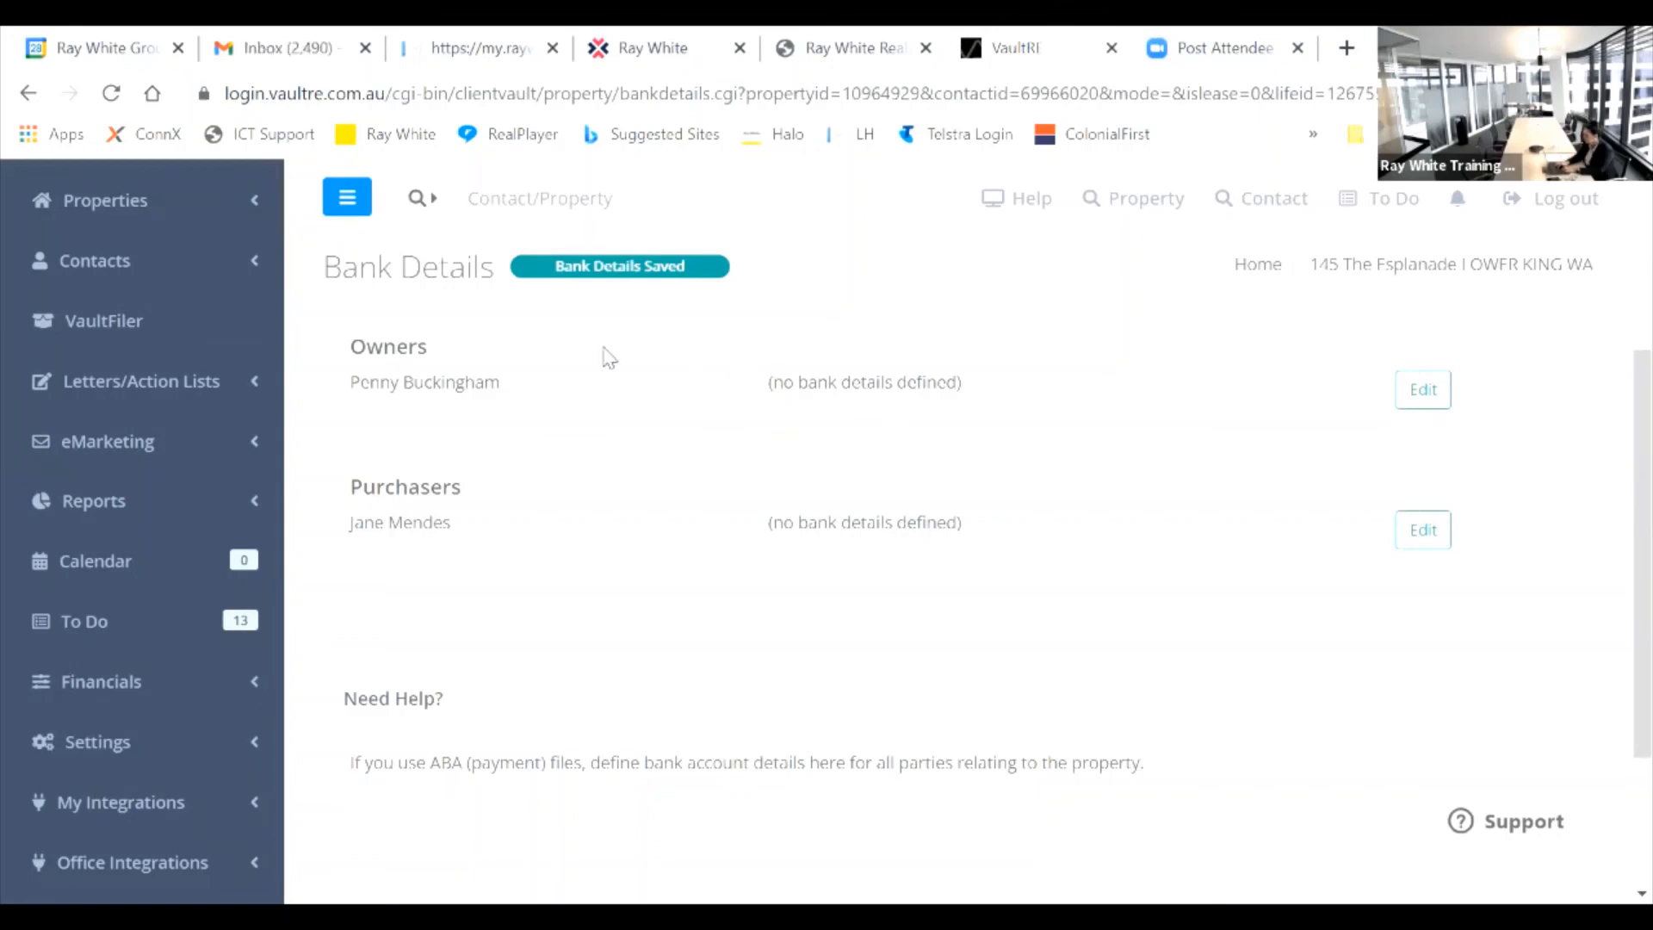
pyautogui.click(113, 96)
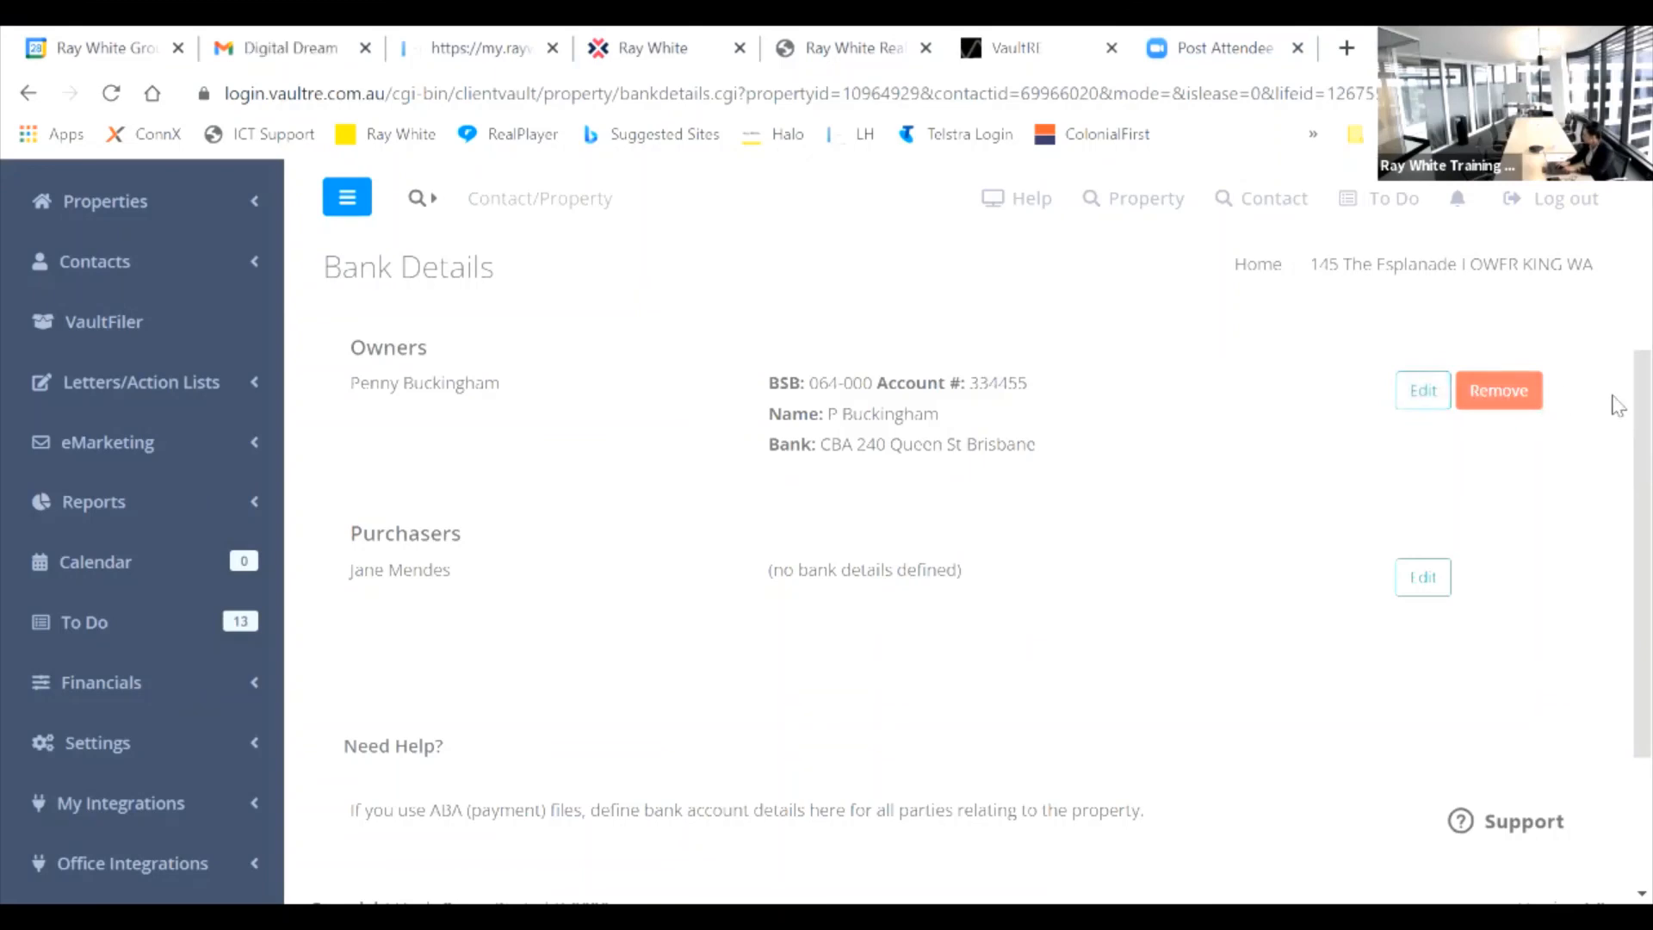
# Step: Scroll the reloaded page to view the owner's saved CBA 240 Queen St Brisbane account
pyautogui.scroll(3, 1619, 379)
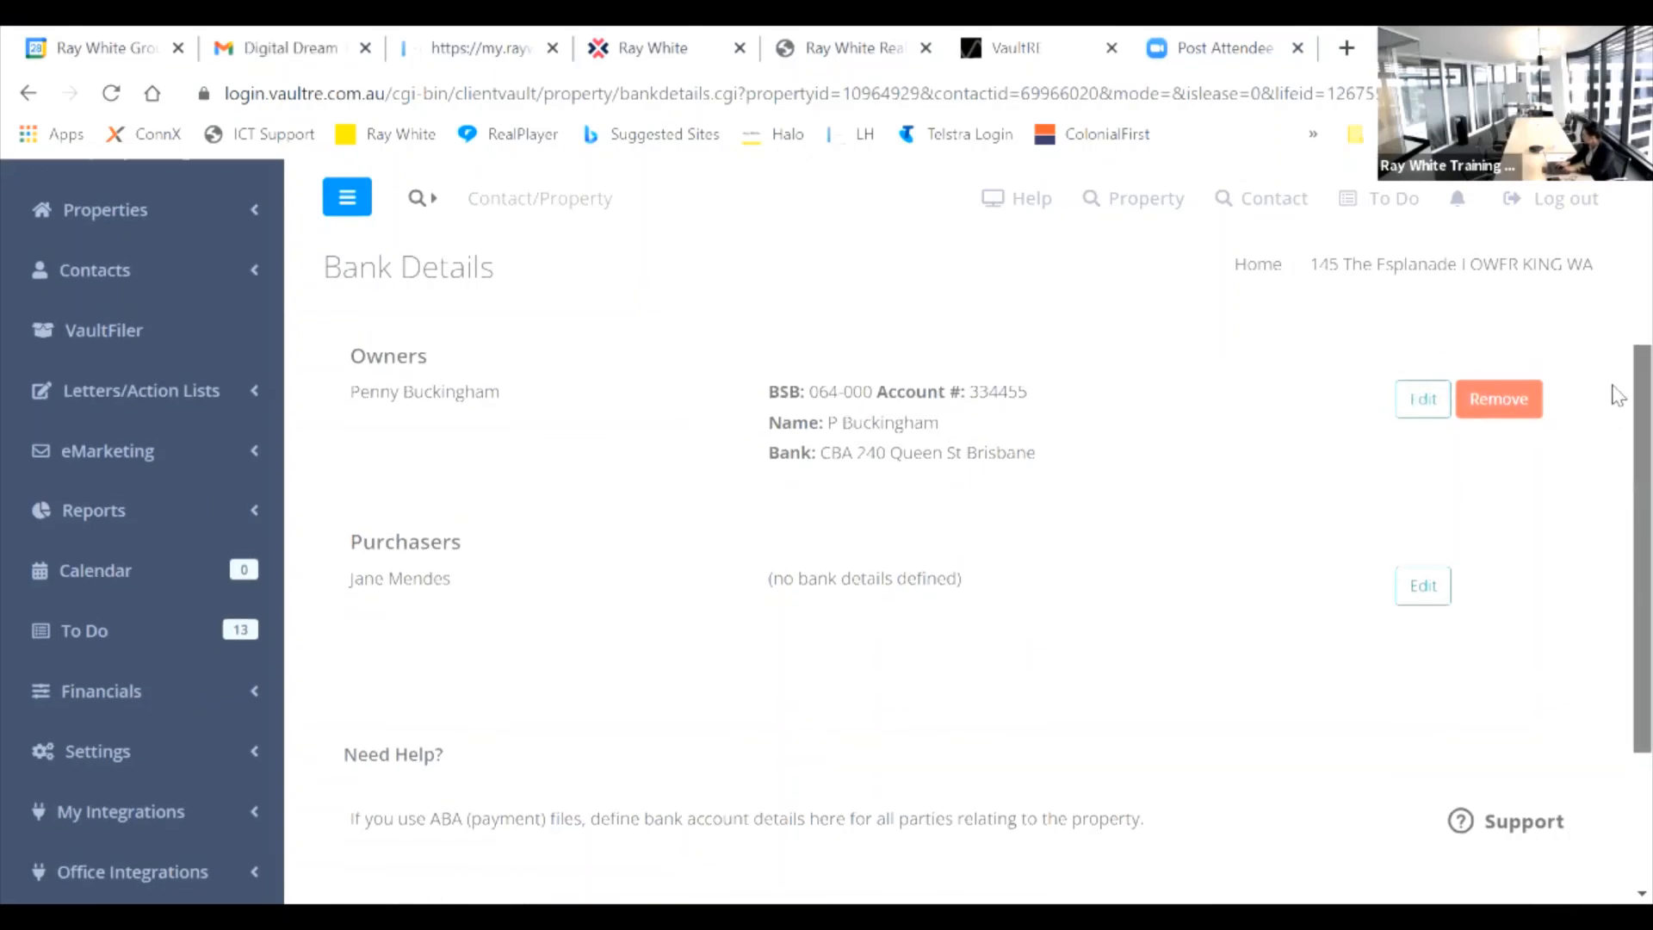
pyautogui.scroll(1, 1619, 343)
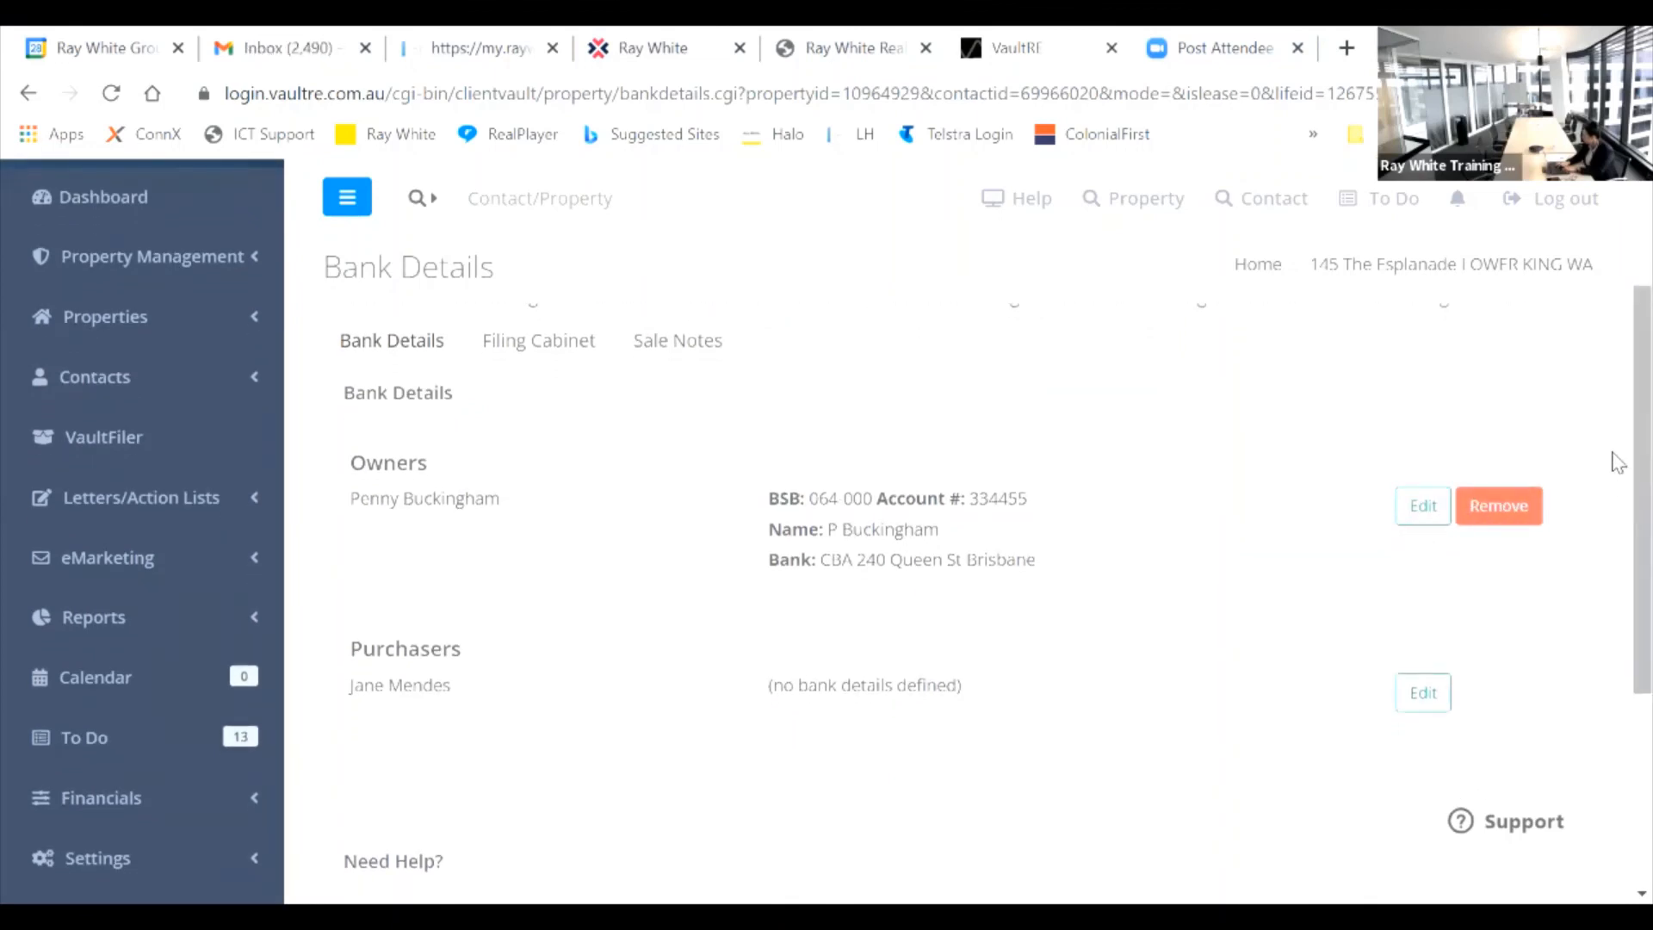
pyautogui.scroll(3, 1617, 392)
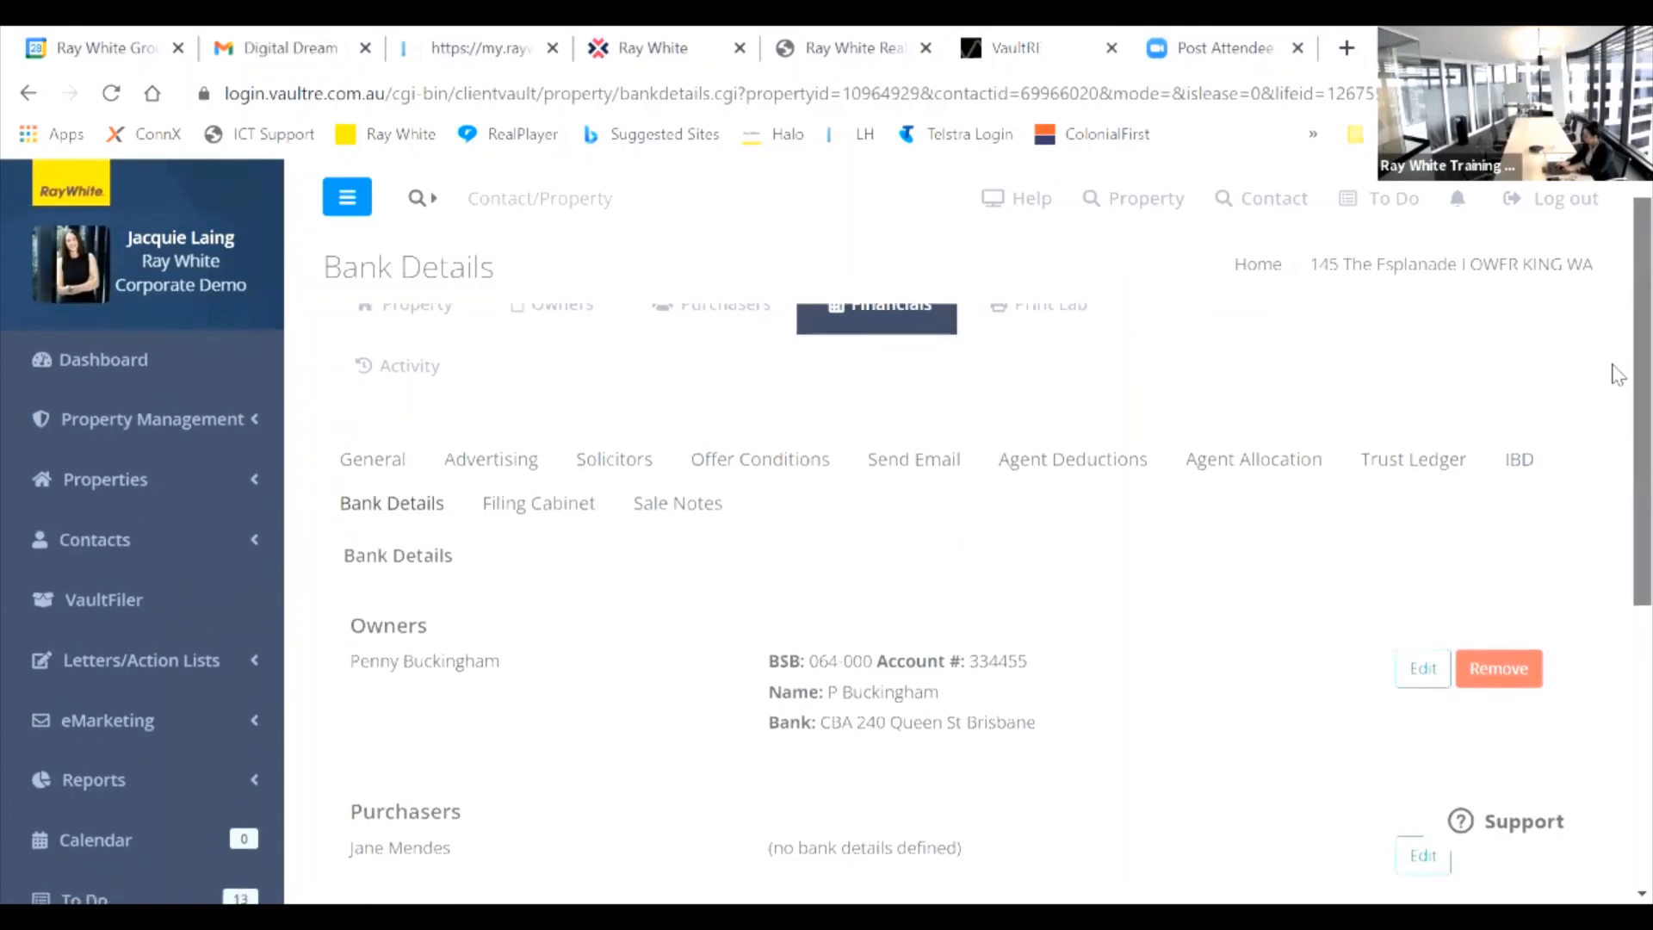
pyautogui.scroll(-1, 1615, 383)
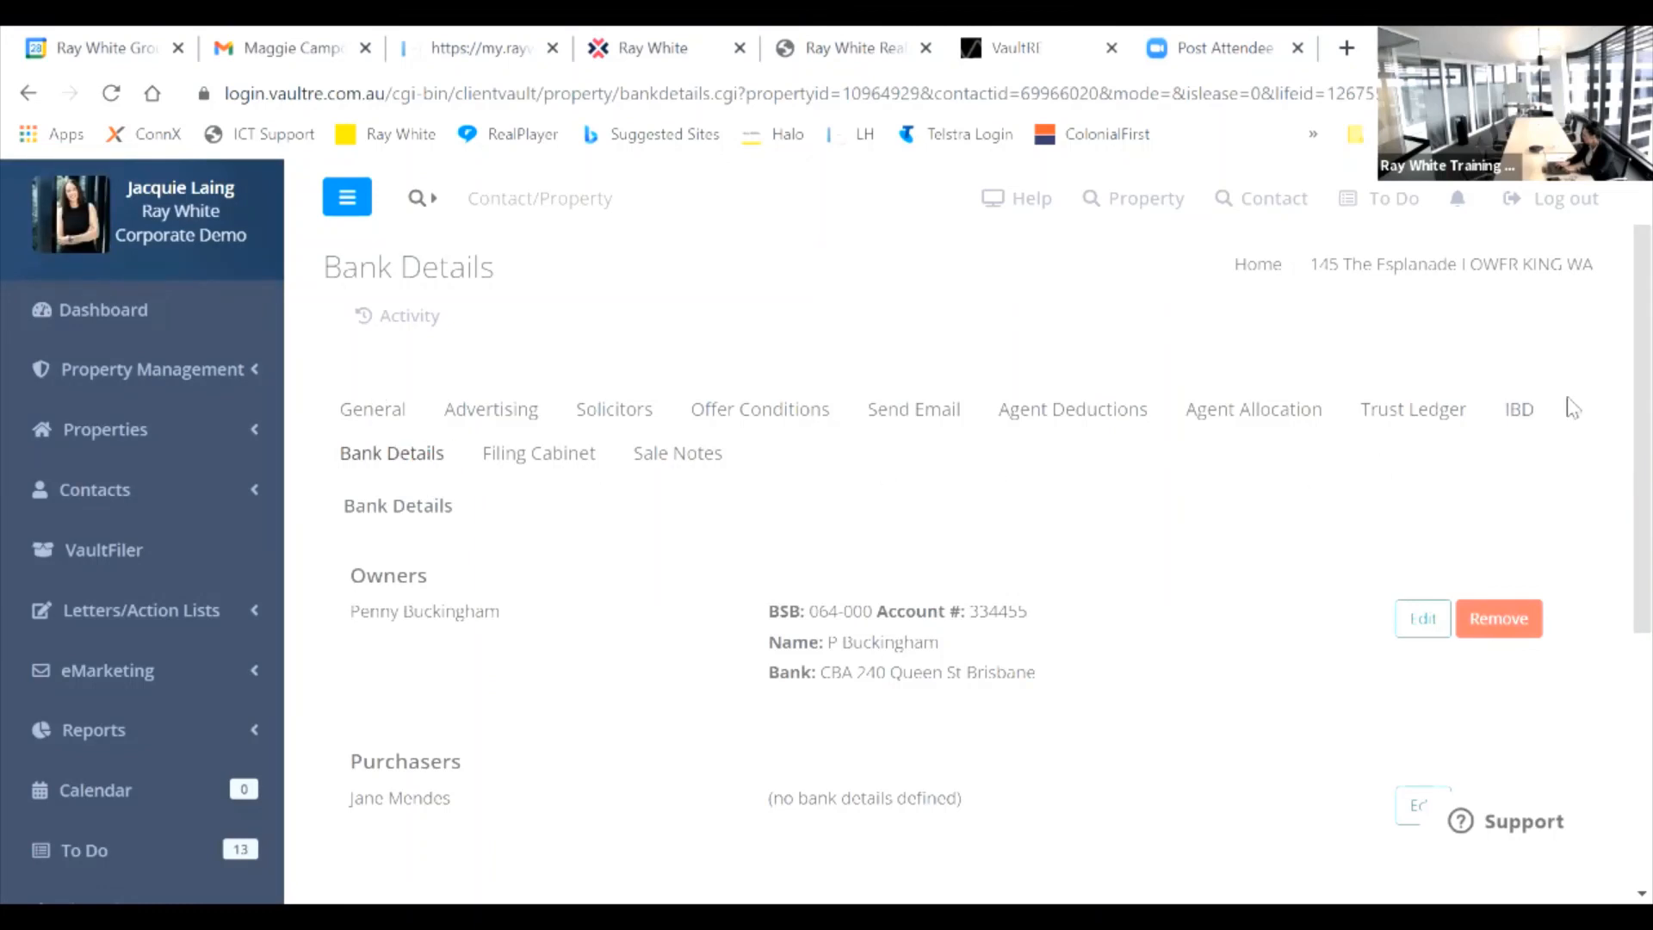
pyautogui.click(1524, 412)
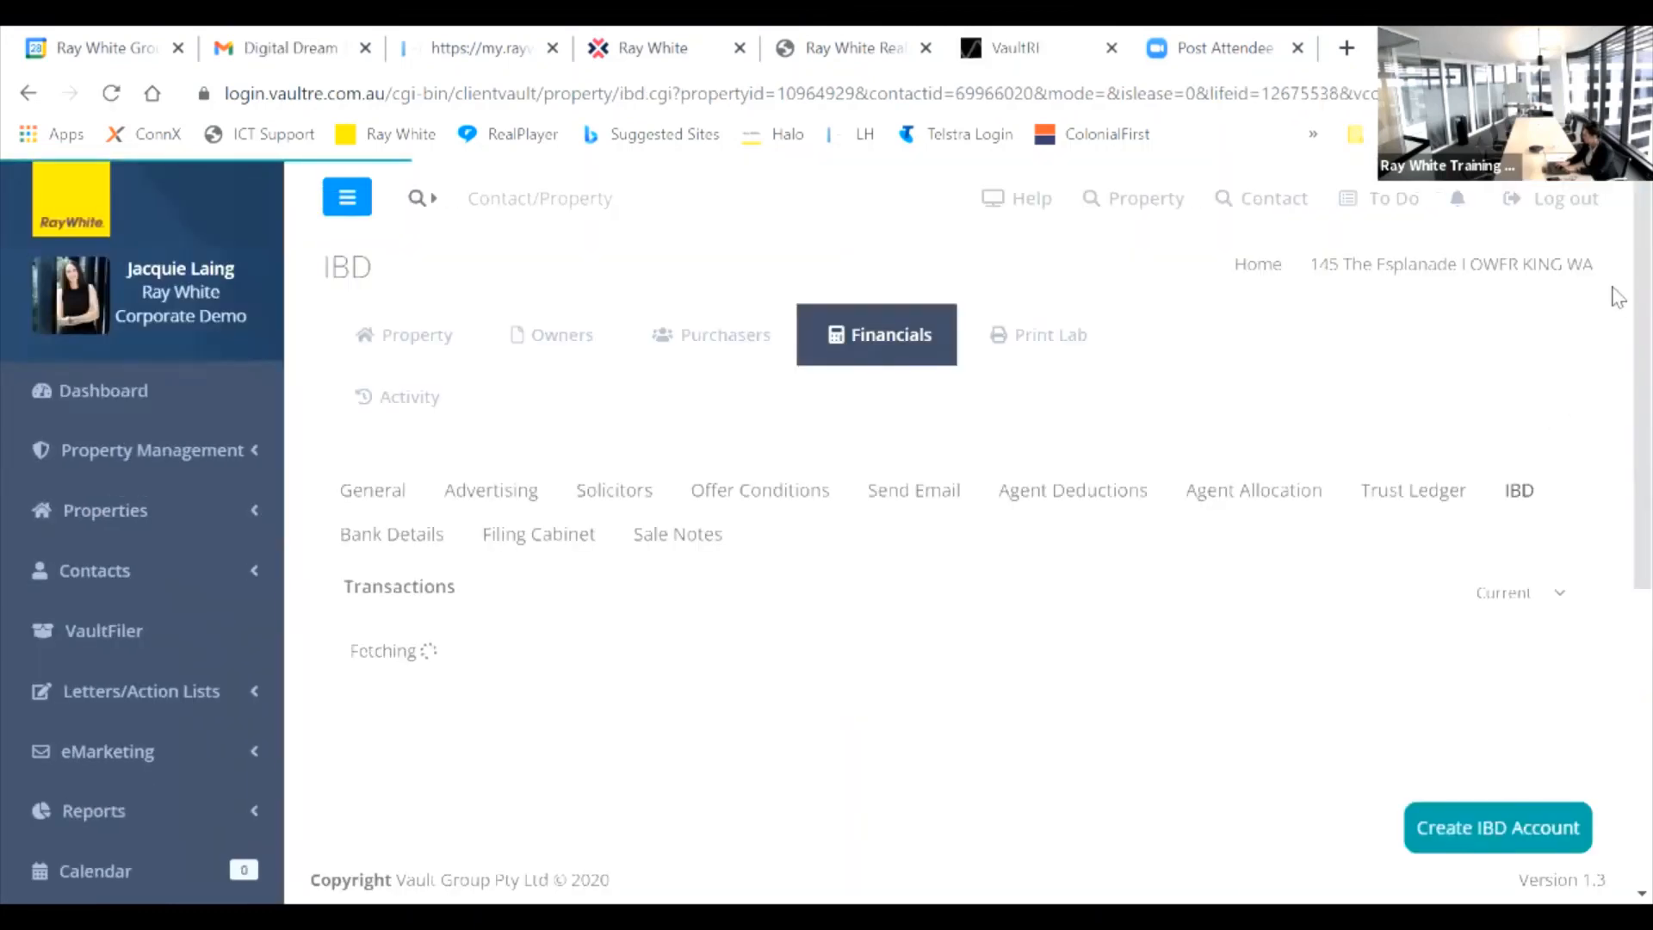
pyautogui.scroll(-2, 1510, 729)
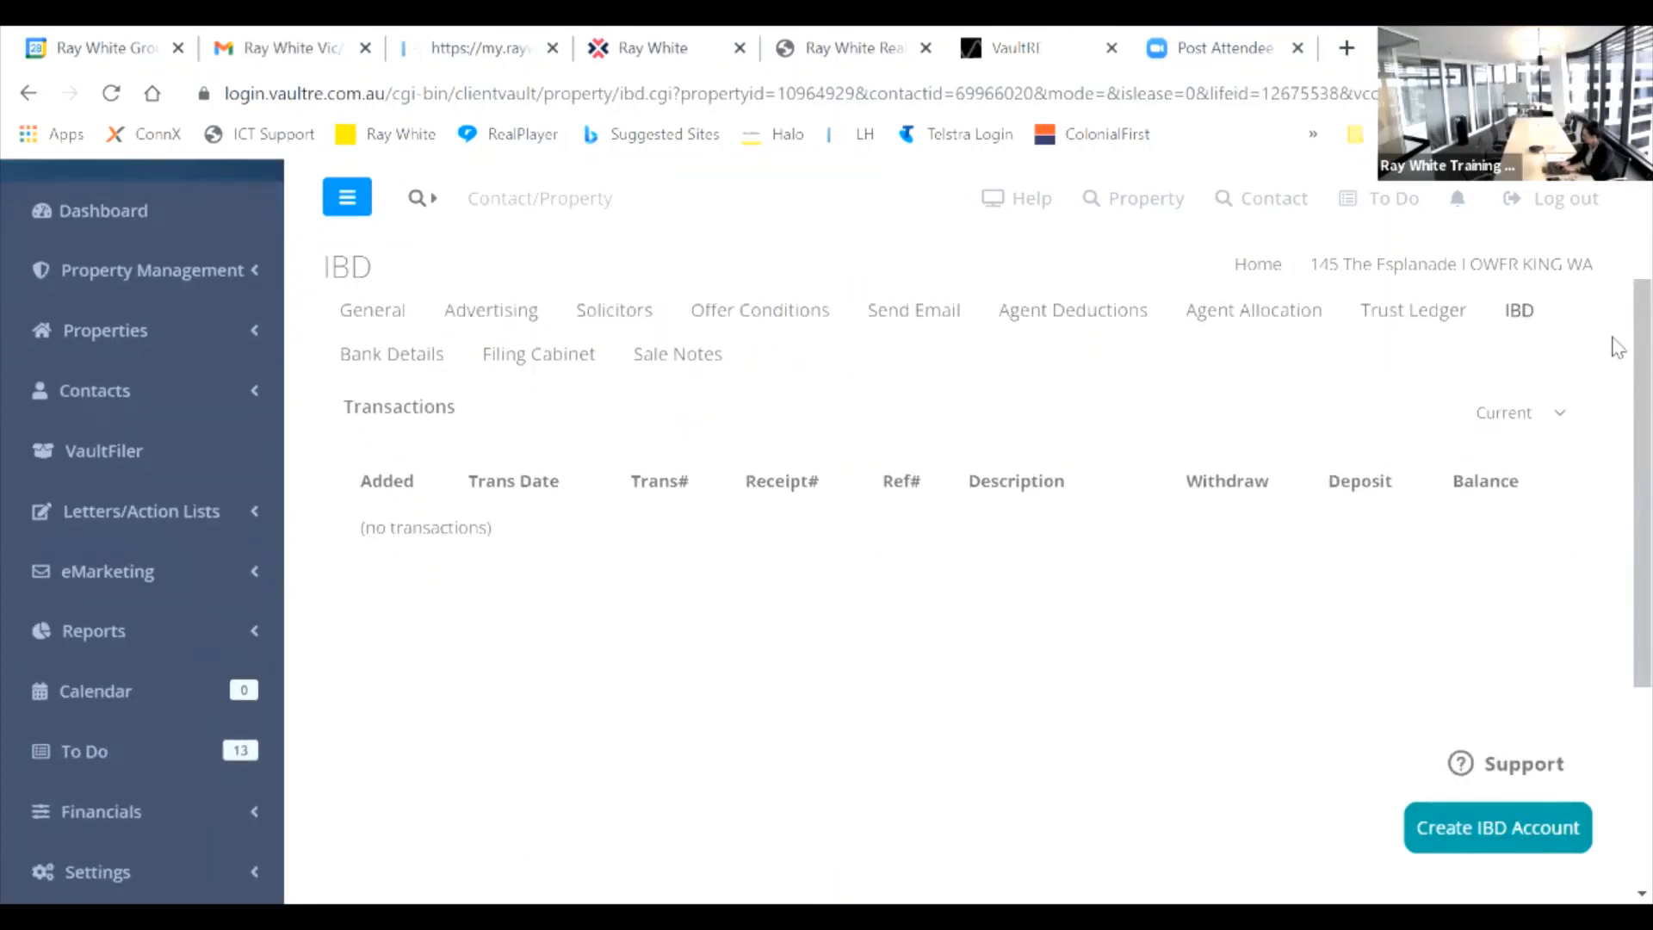
pyautogui.scroll(1, 1617, 339)
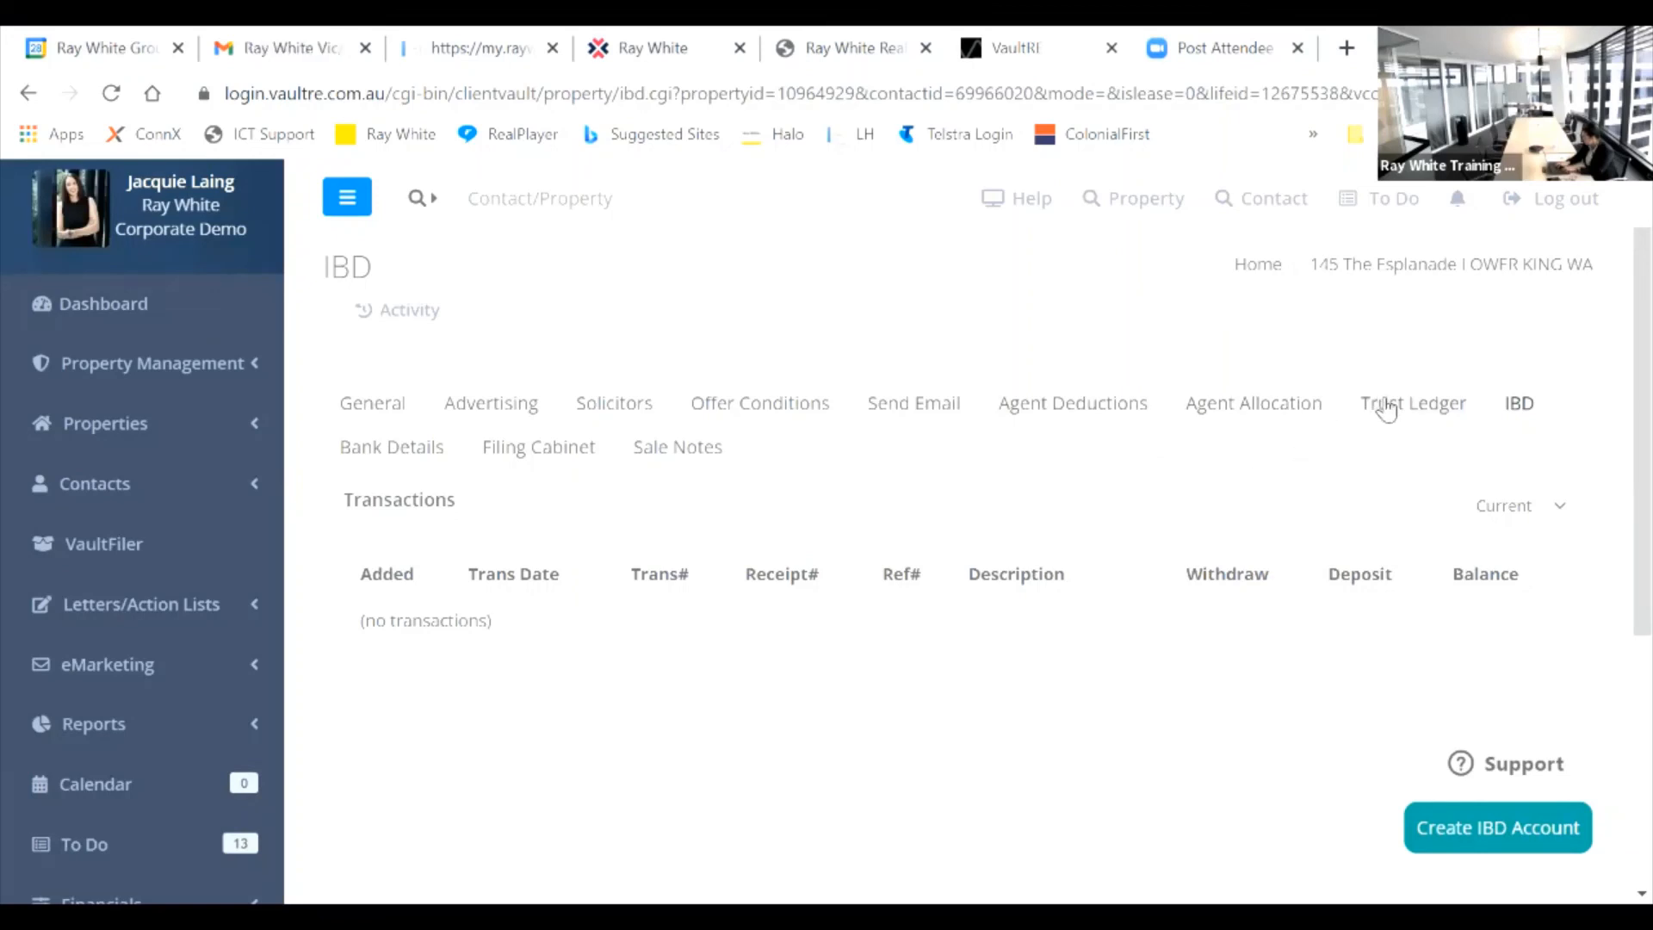
pyautogui.click(1385, 412)
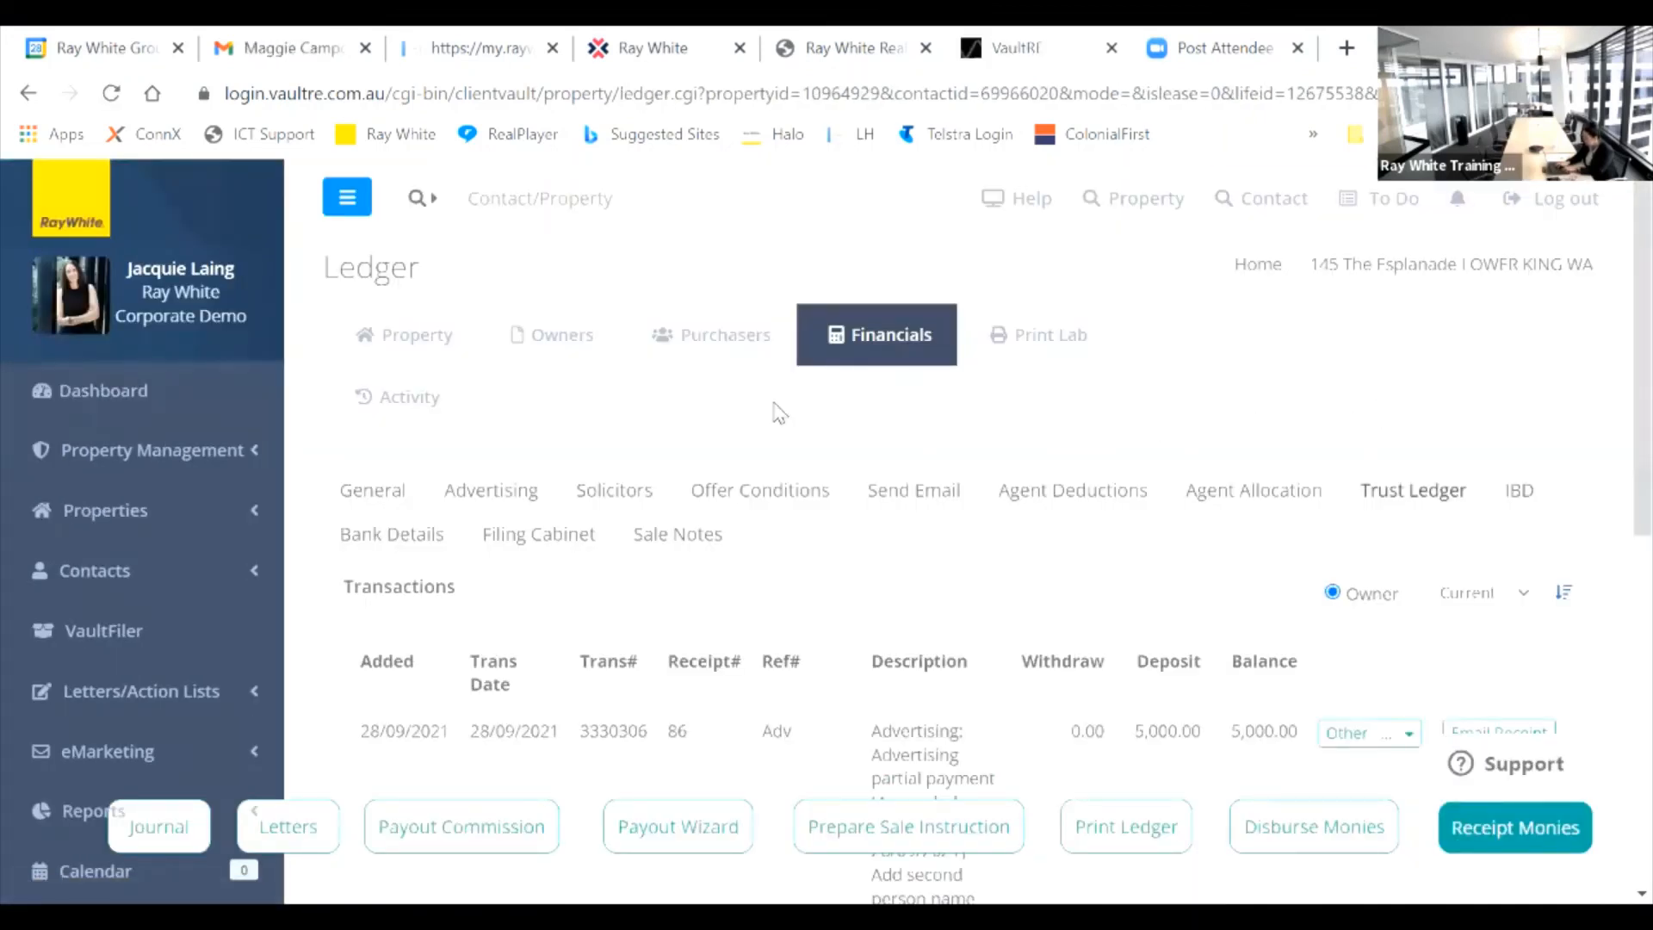
pyautogui.click(368, 493)
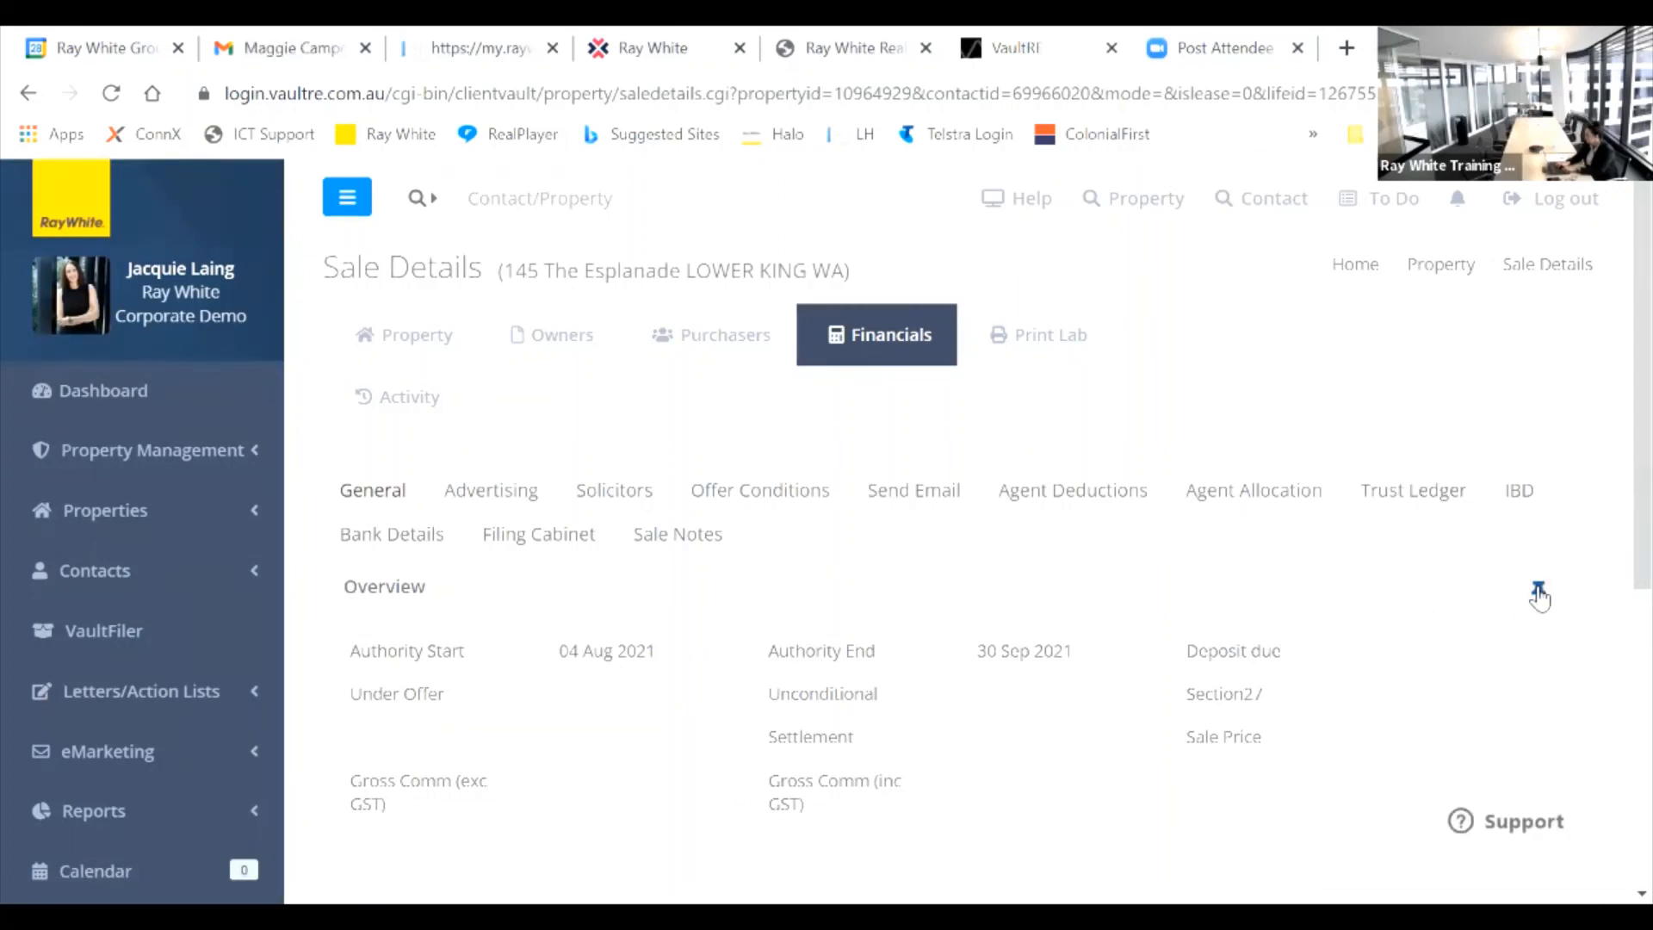
# Step: Add a sticky note reading 'Remeber to get the second garage remote fixed before settlement'
pyautogui.click(1539, 592)
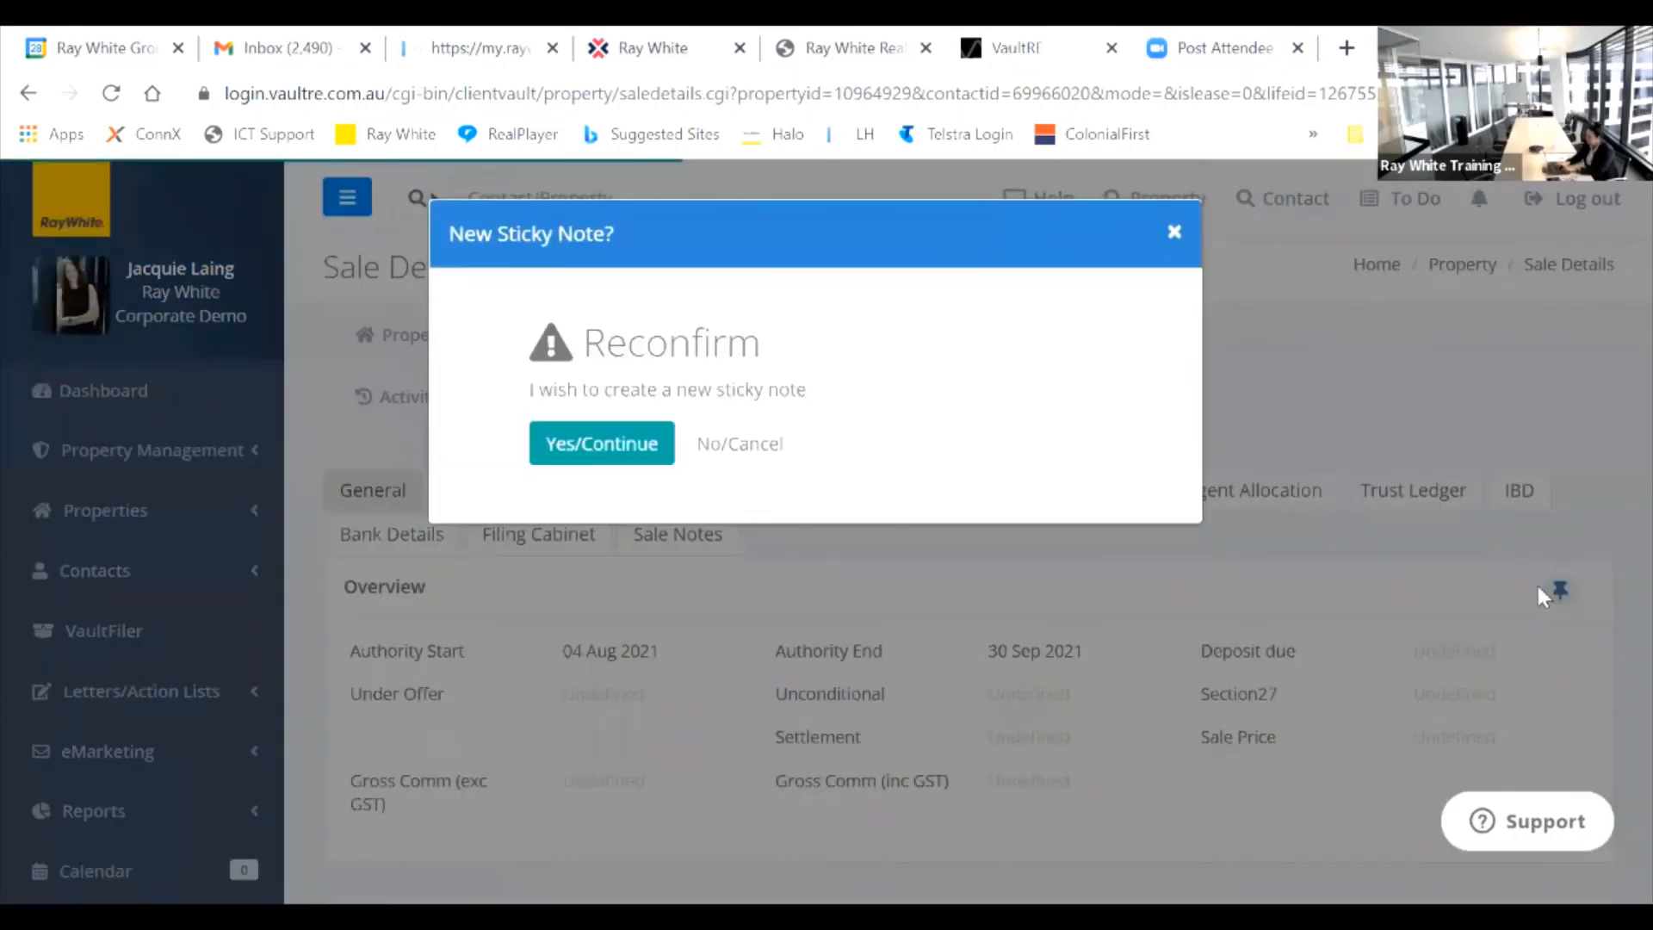
pyautogui.click(614, 455)
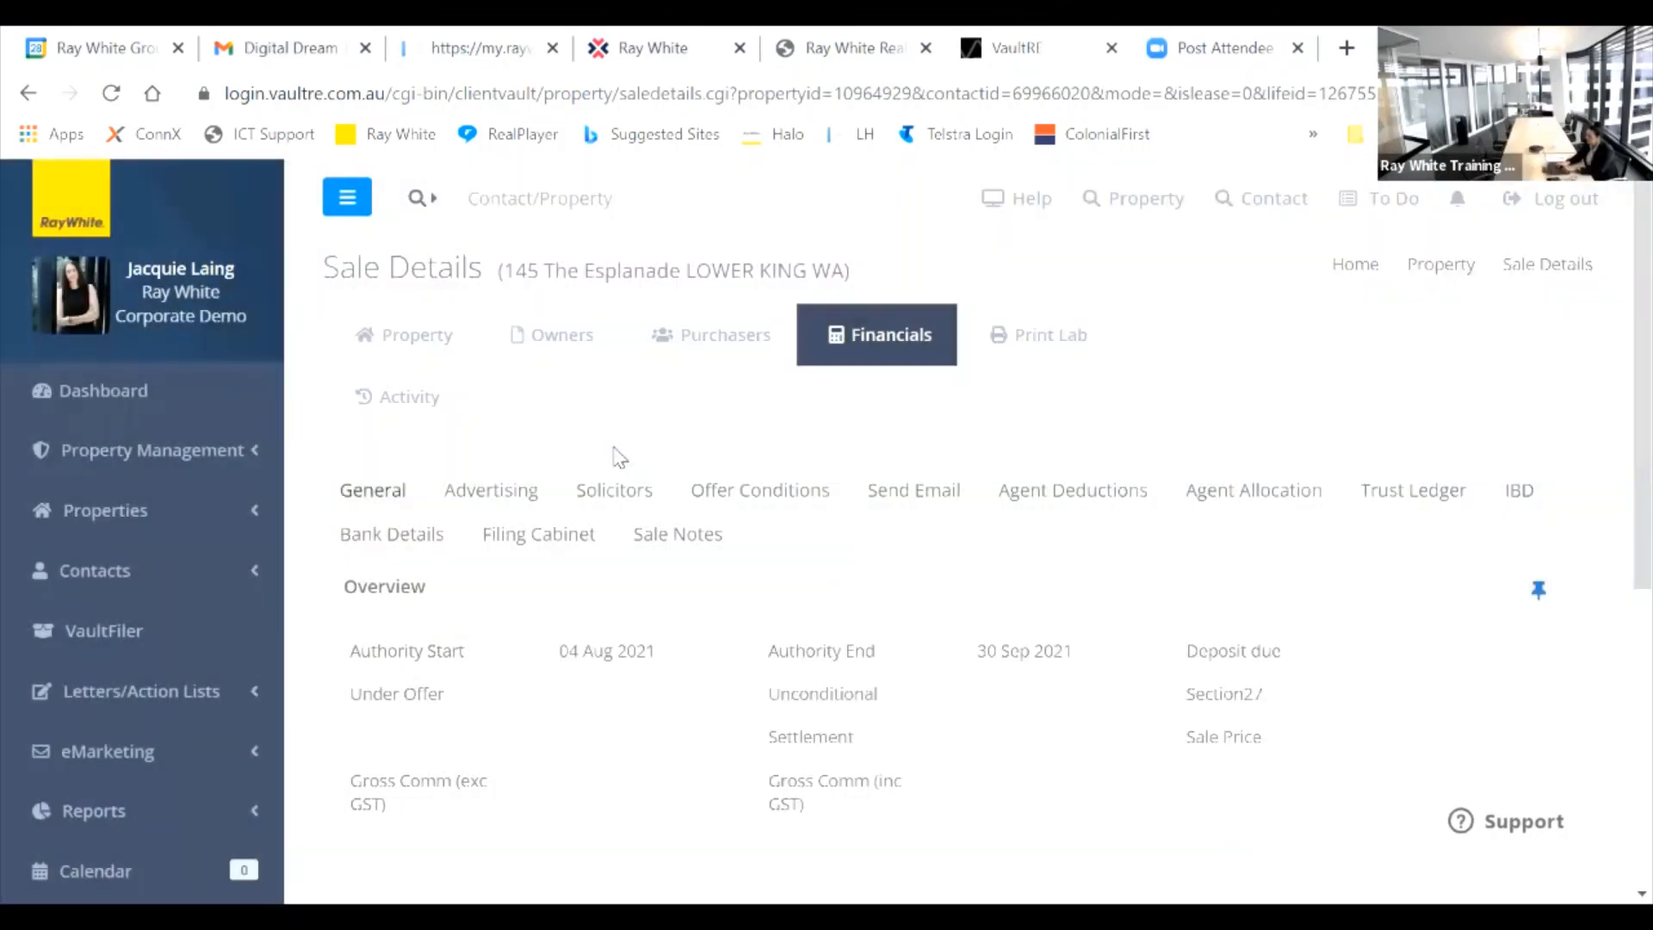
pyautogui.click(408, 434)
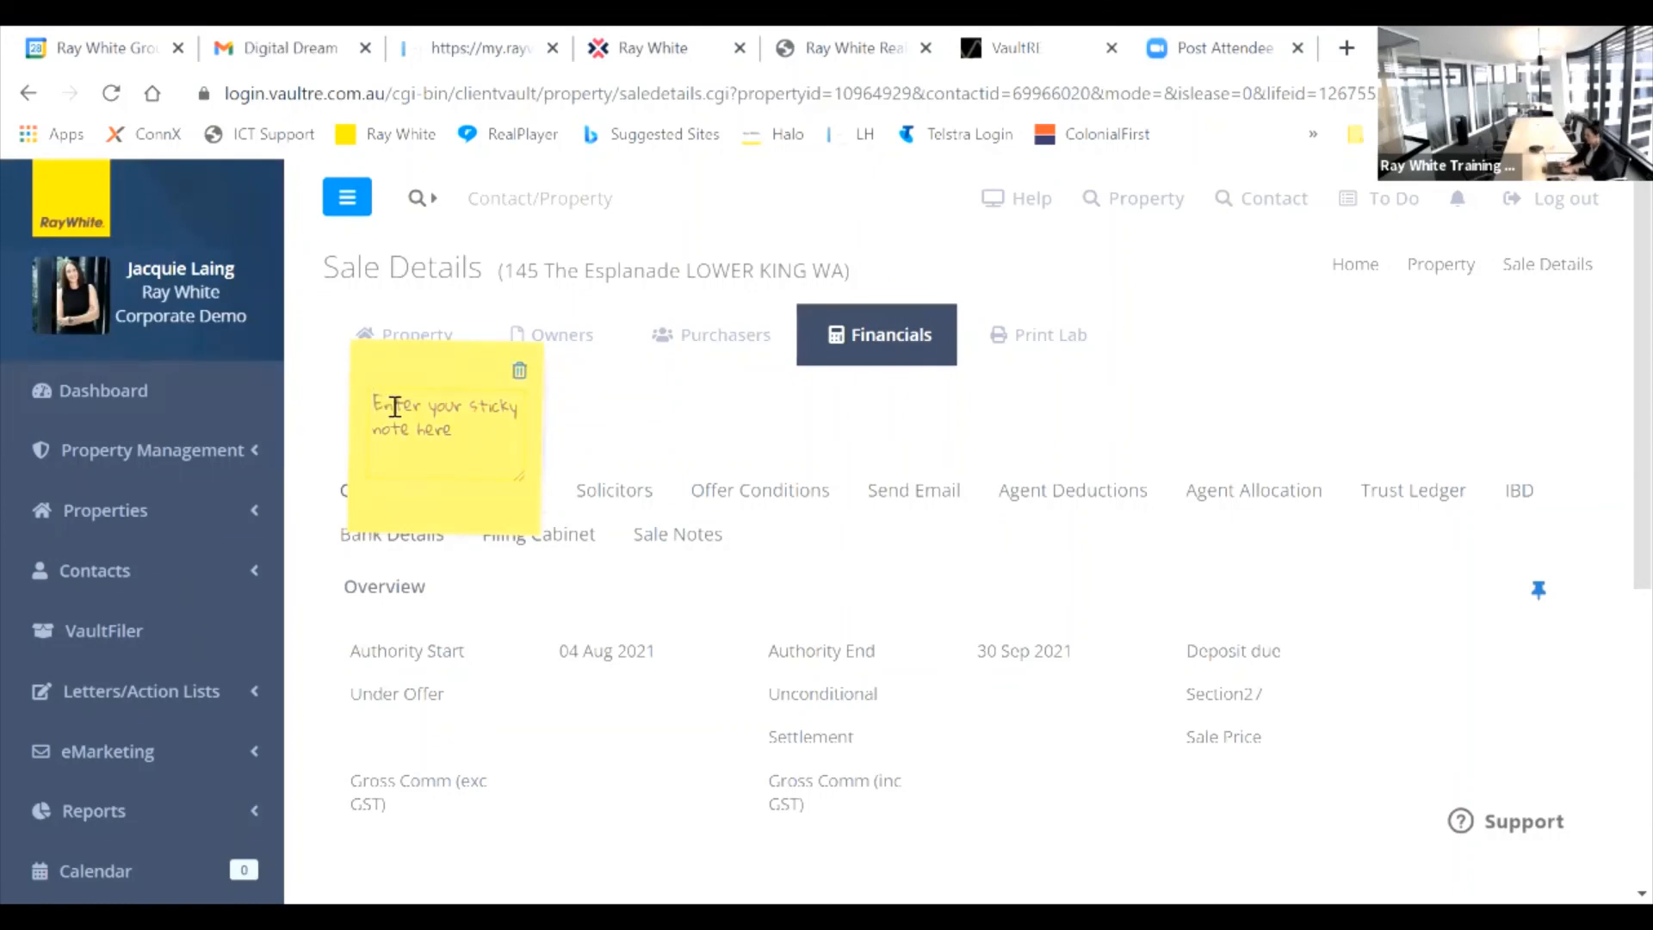
pyautogui.write('Rem')
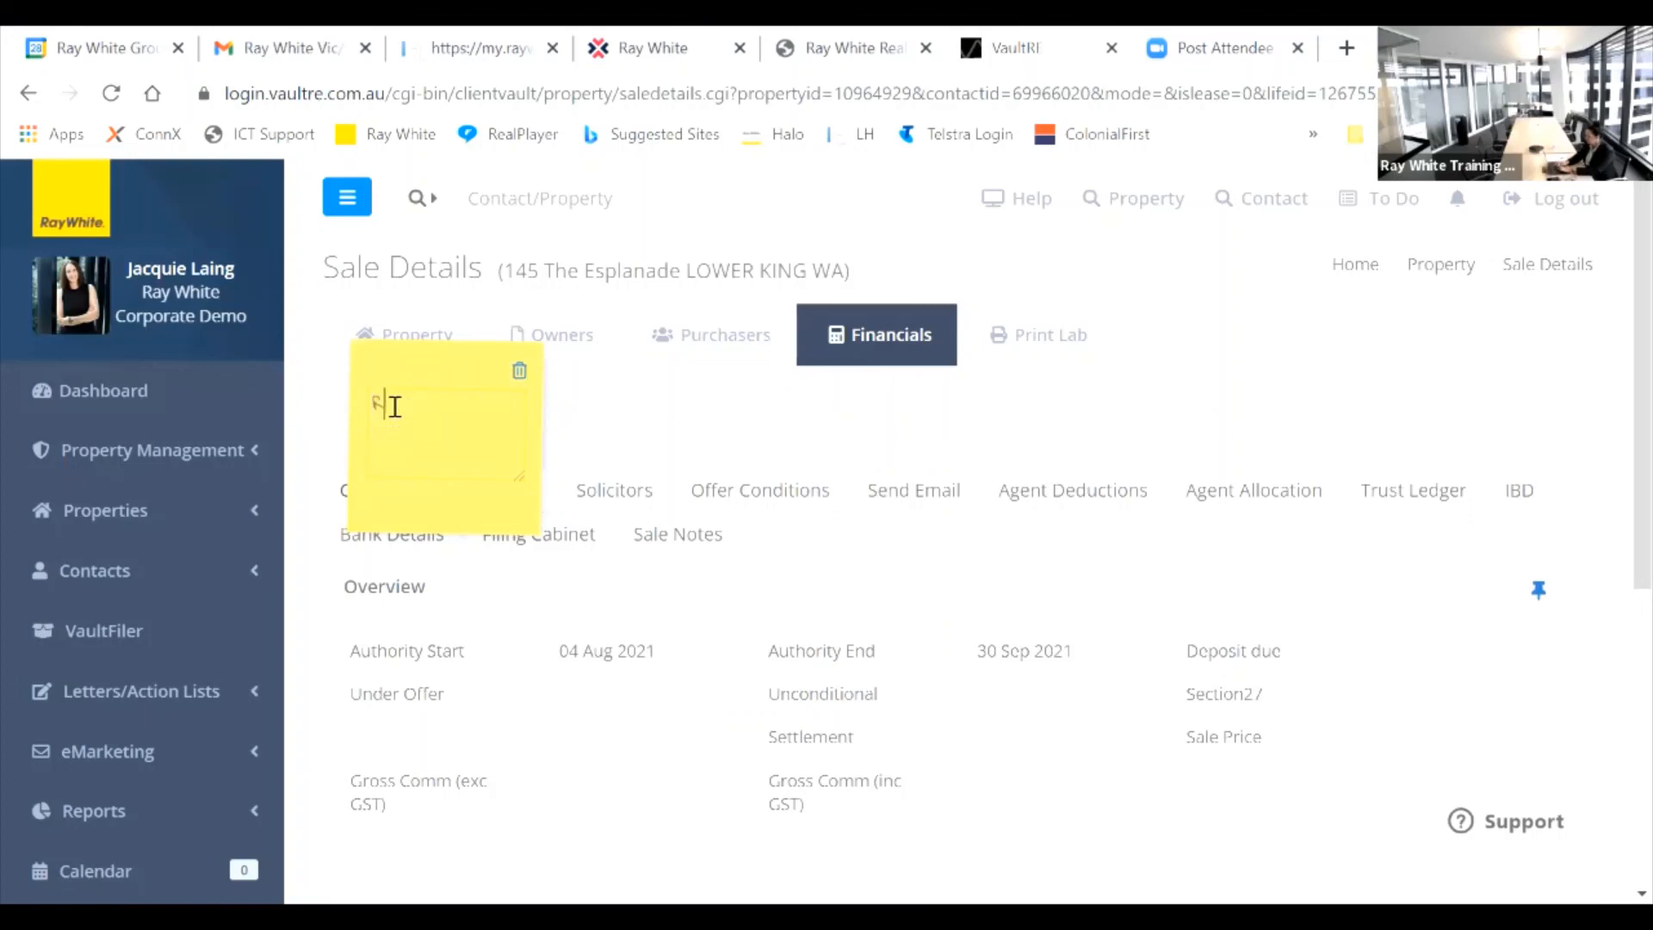
pyautogui.write('g')
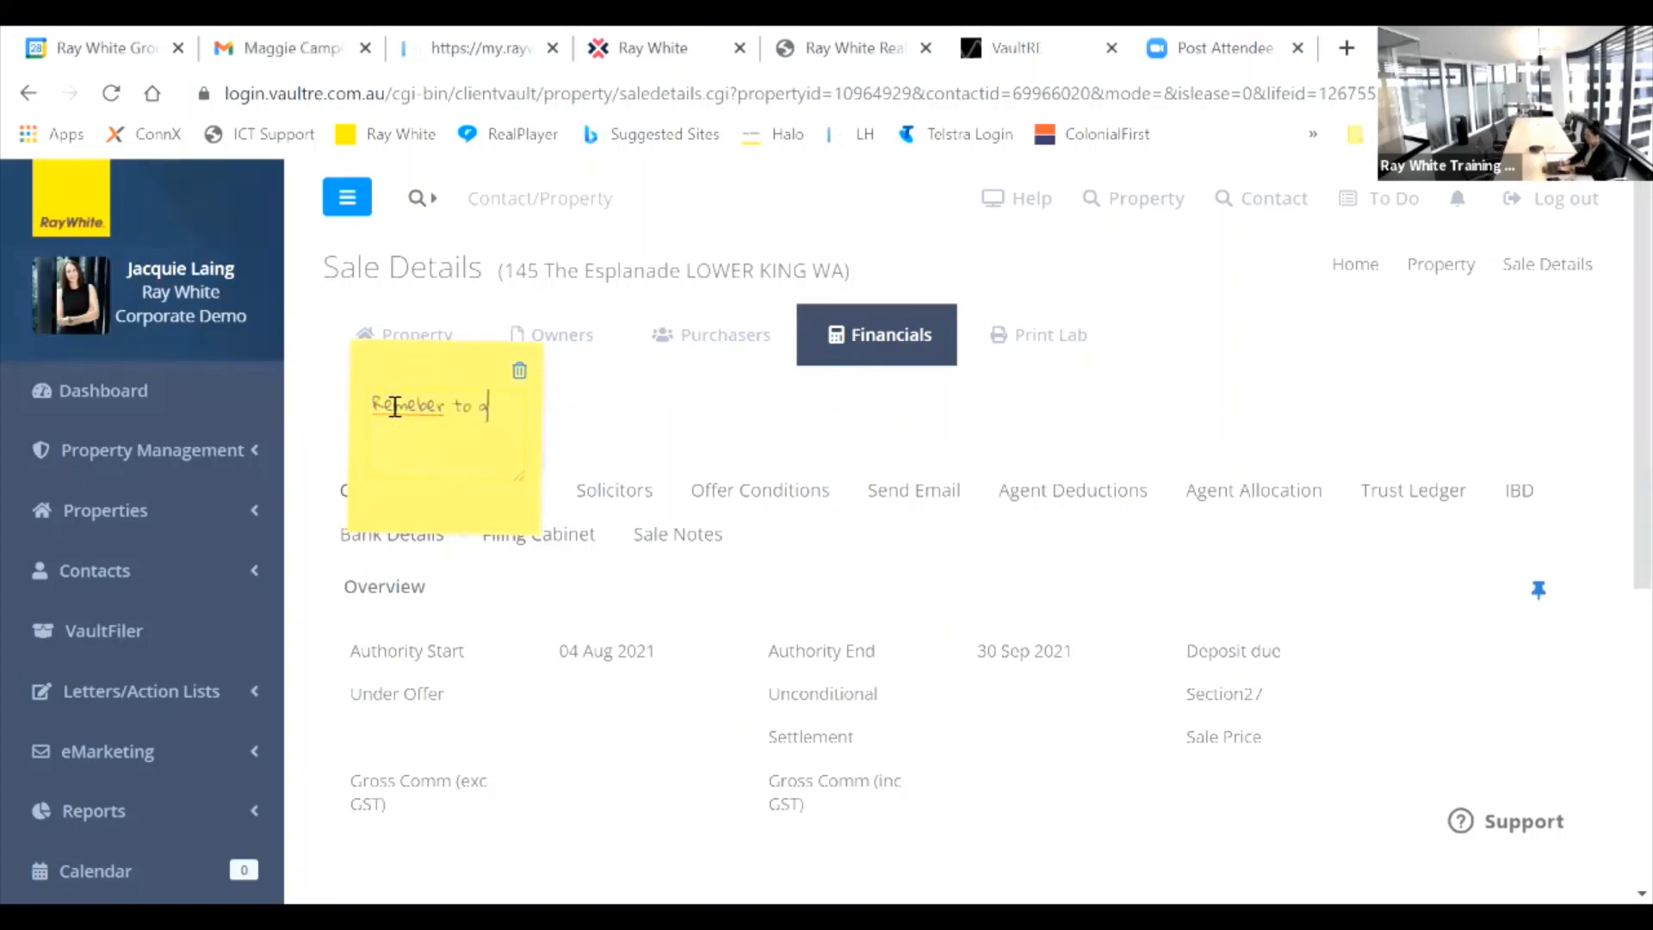
pyautogui.write('et the seco')
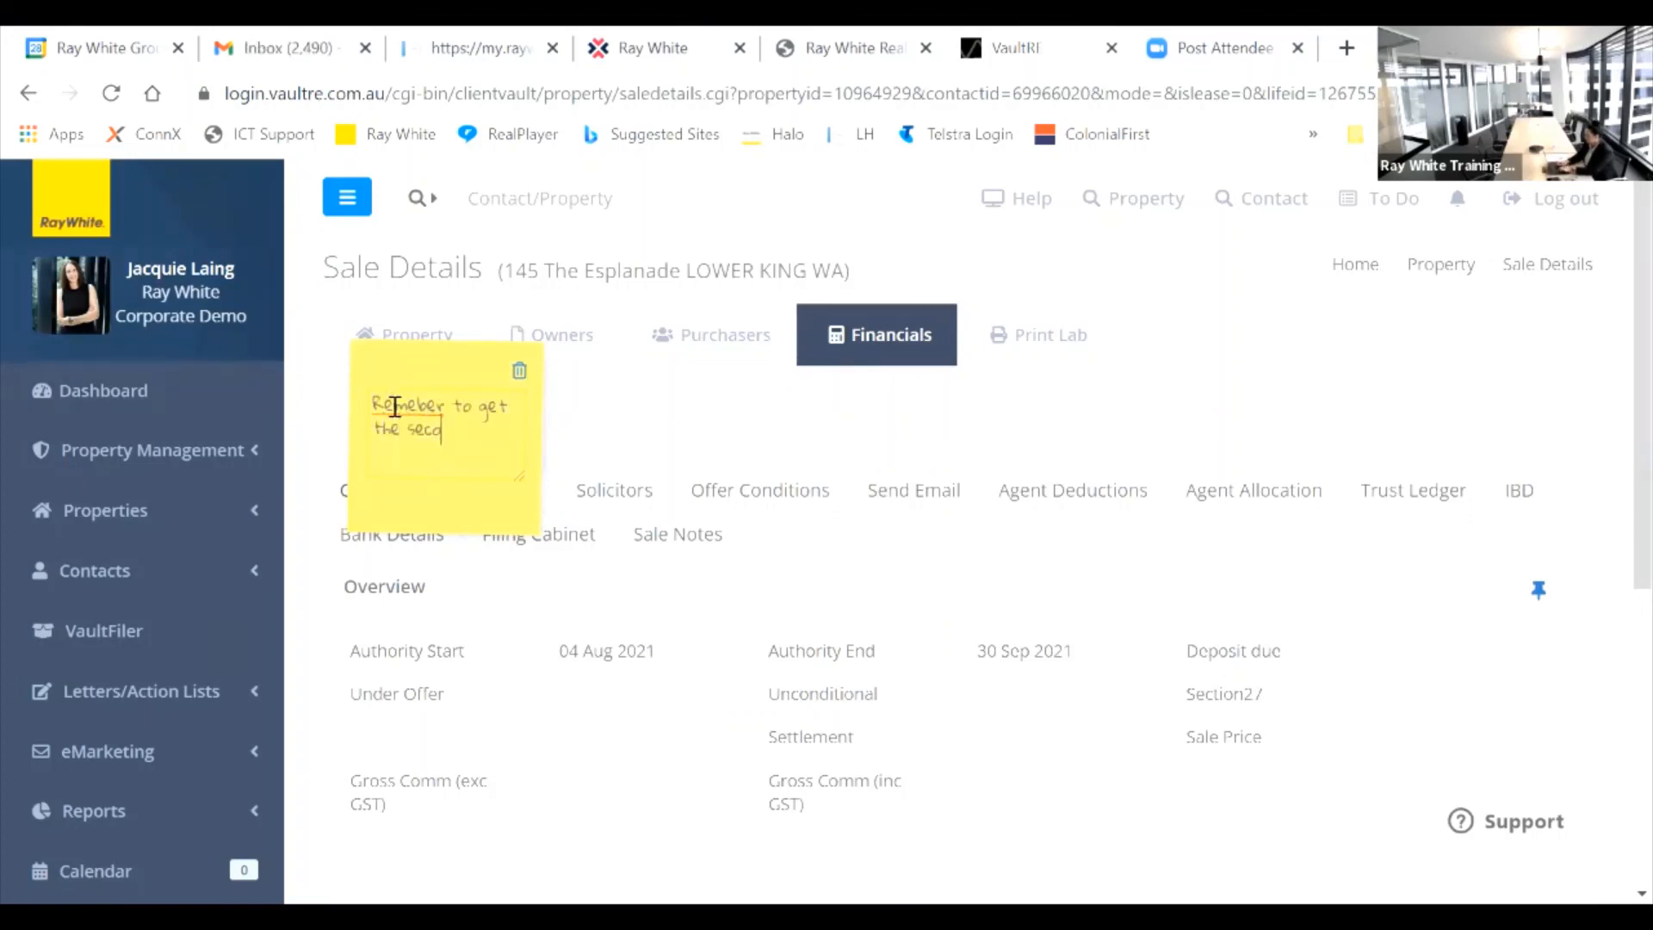
pyautogui.write('nd garage remote')
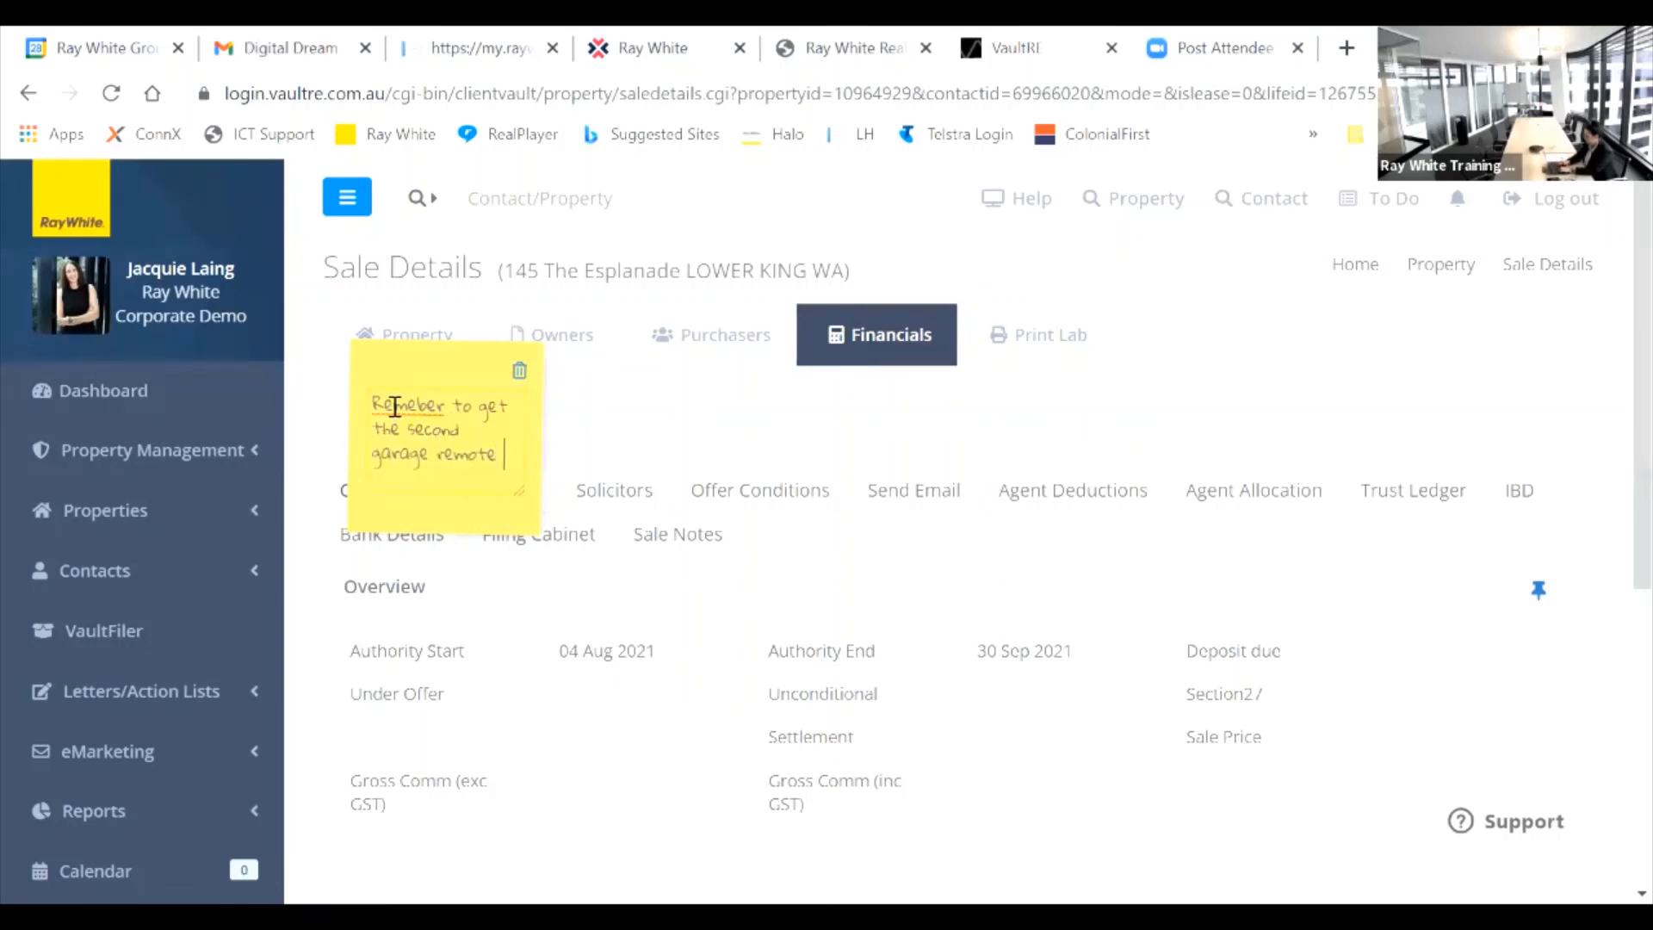
pyautogui.write(' fixed ')
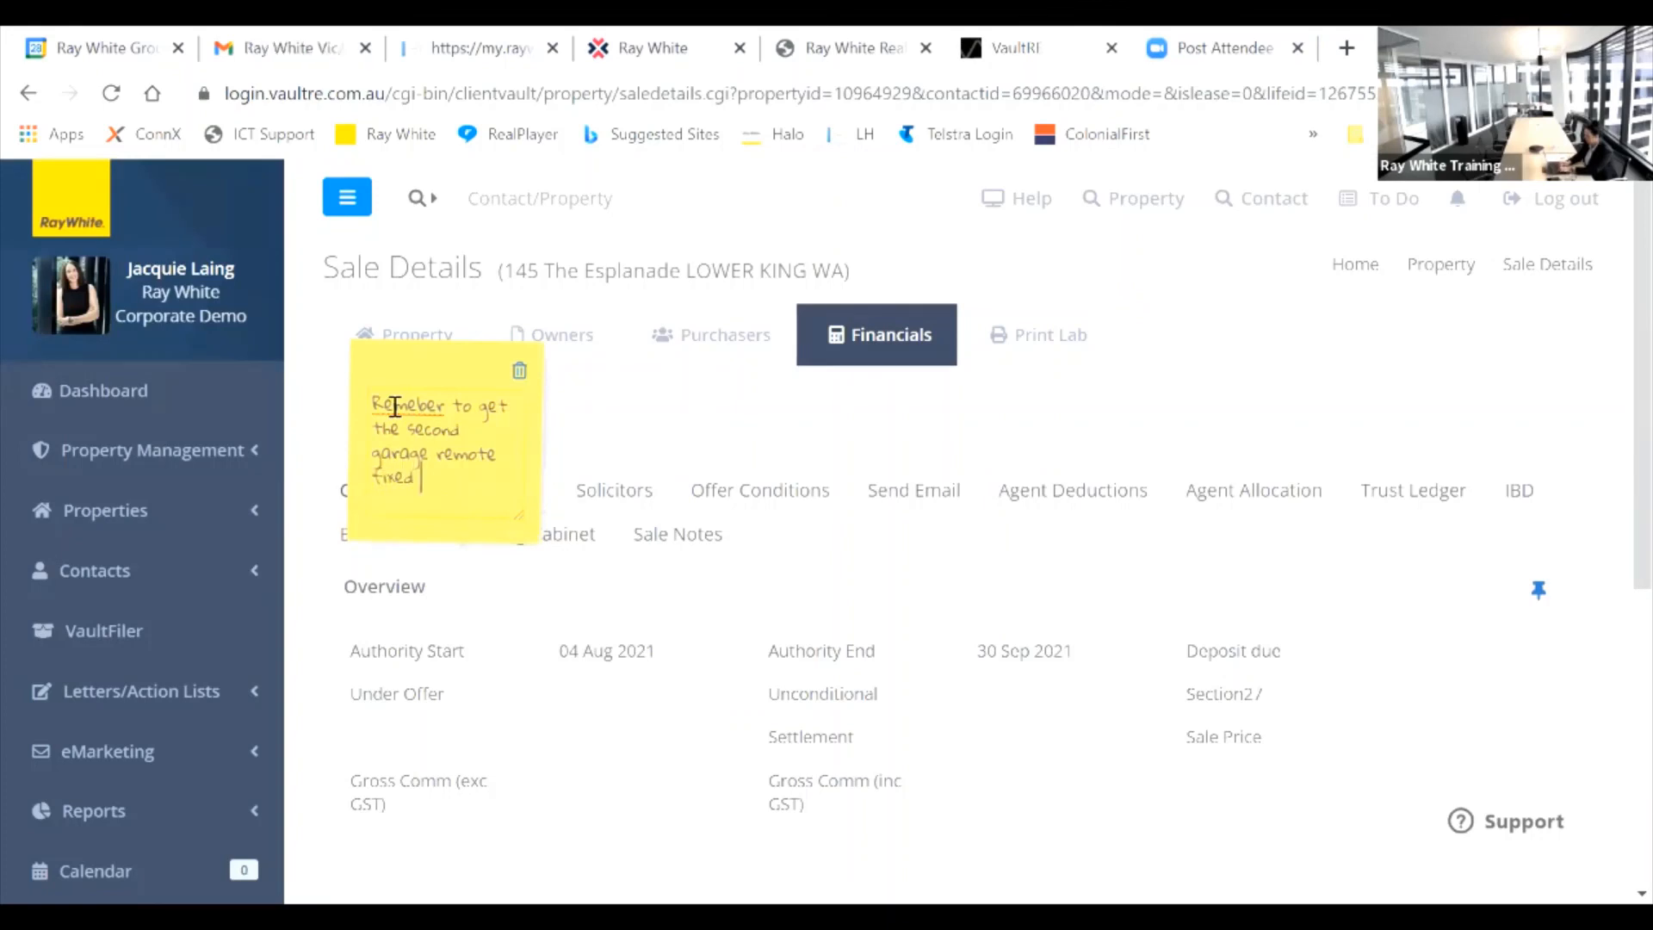
pyautogui.write('before ')
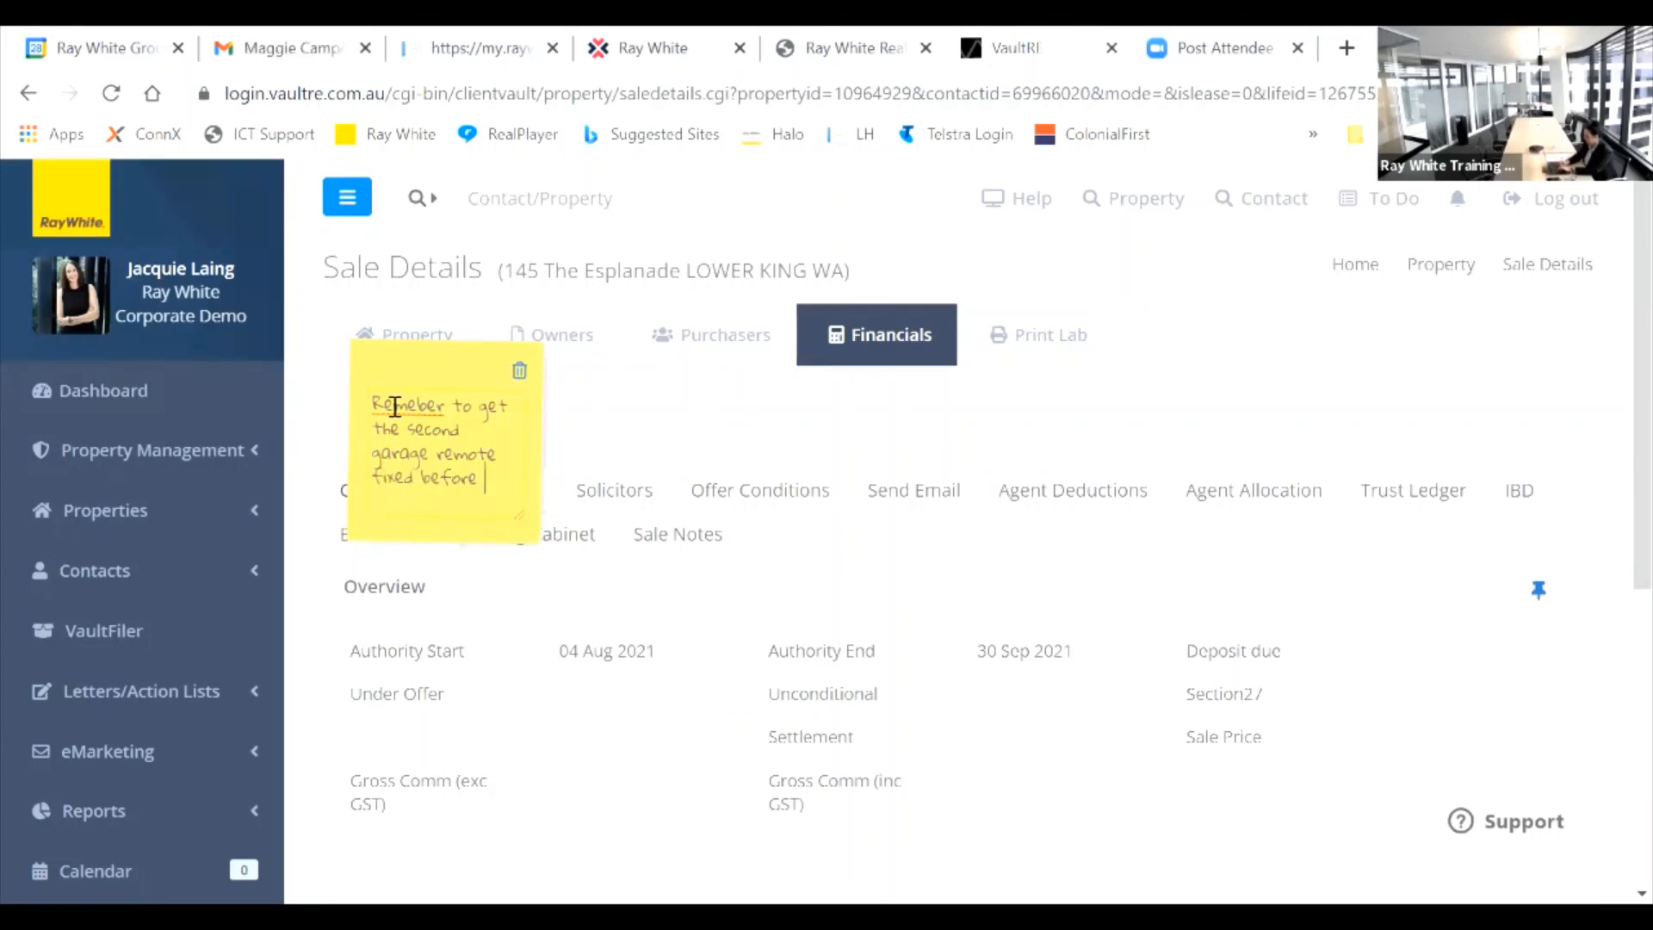
pyautogui.write('settlement')
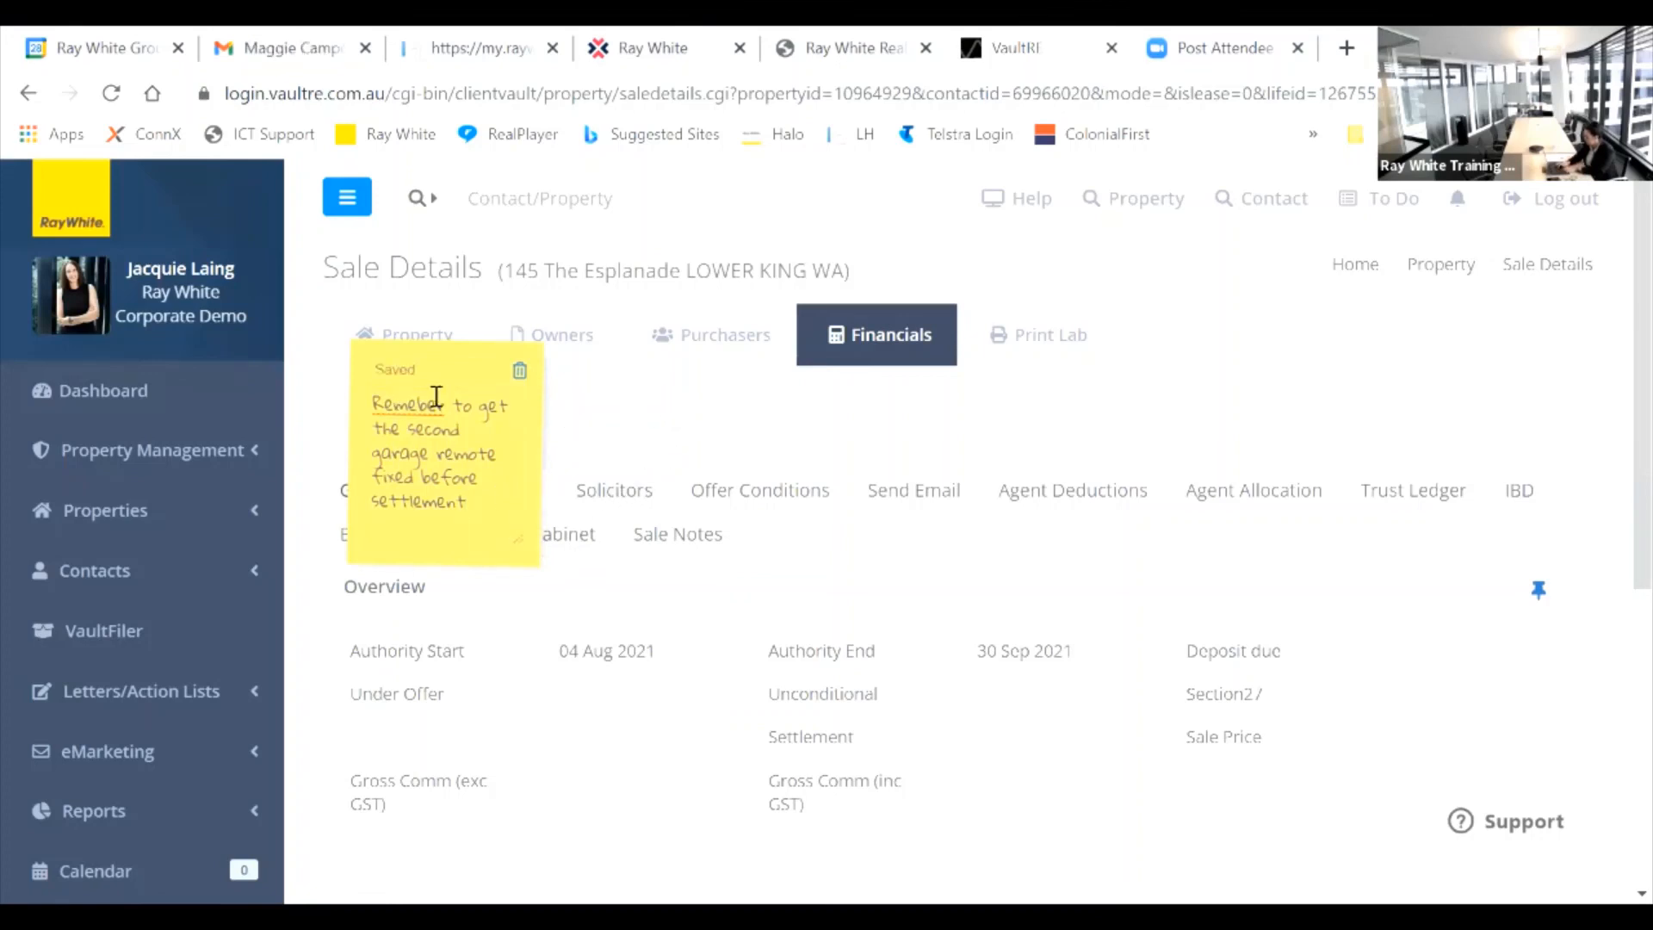
# Step: Reload the sale via Financials to keep the note, and move it to the top right
pyautogui.click(584, 343)
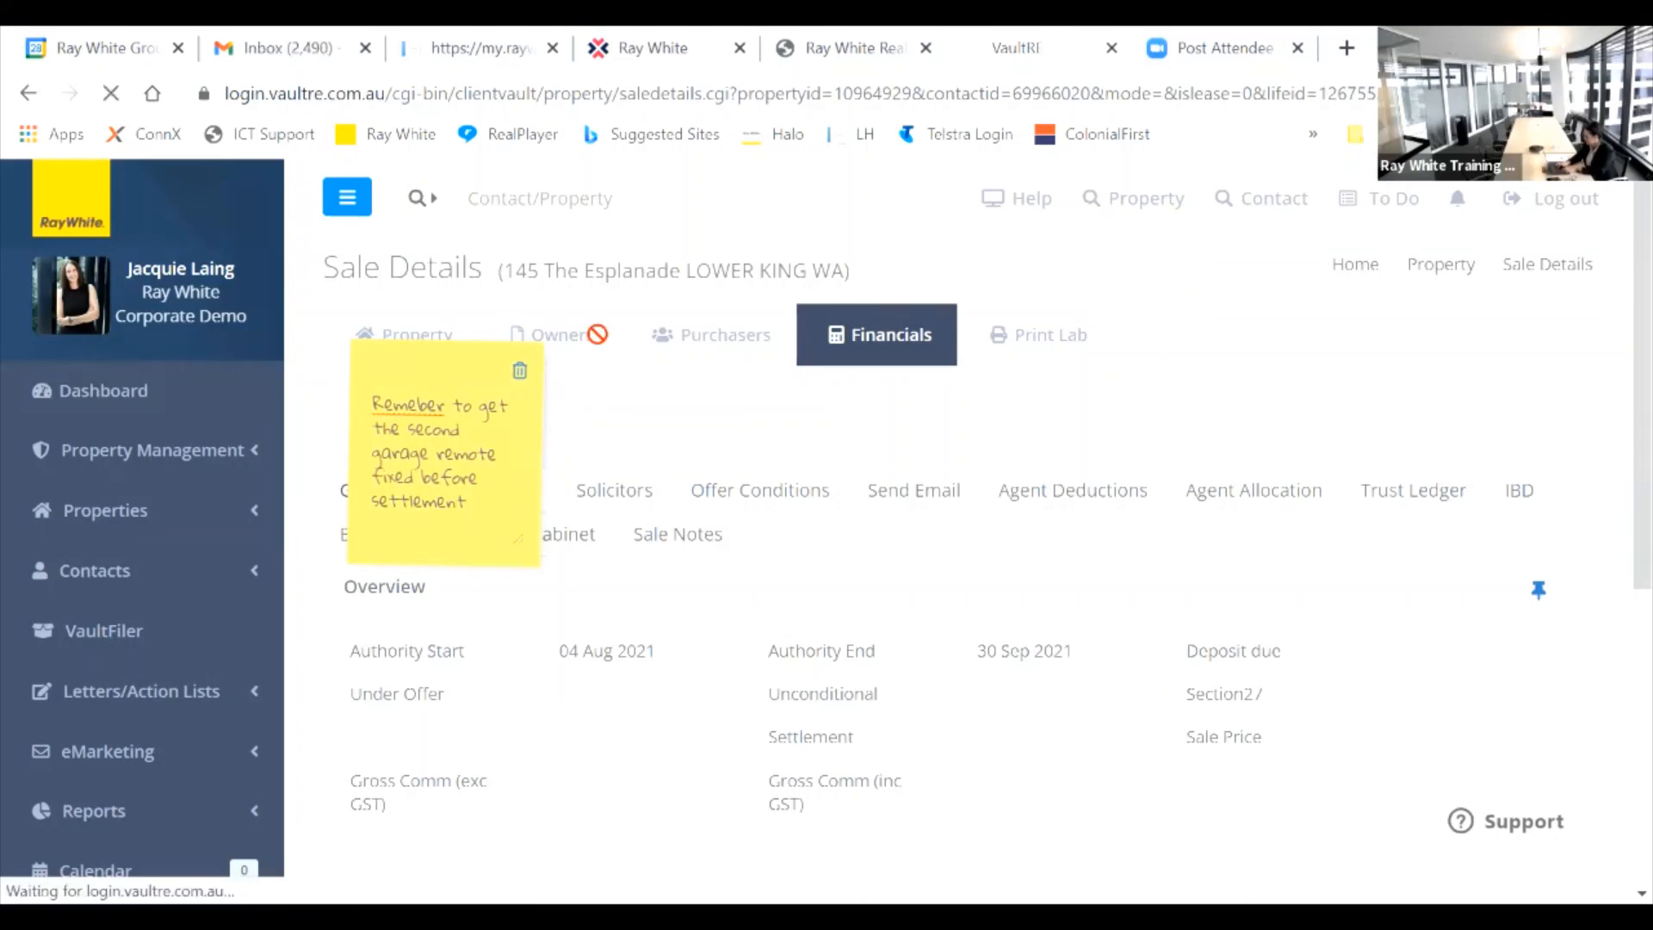
pyautogui.click(853, 344)
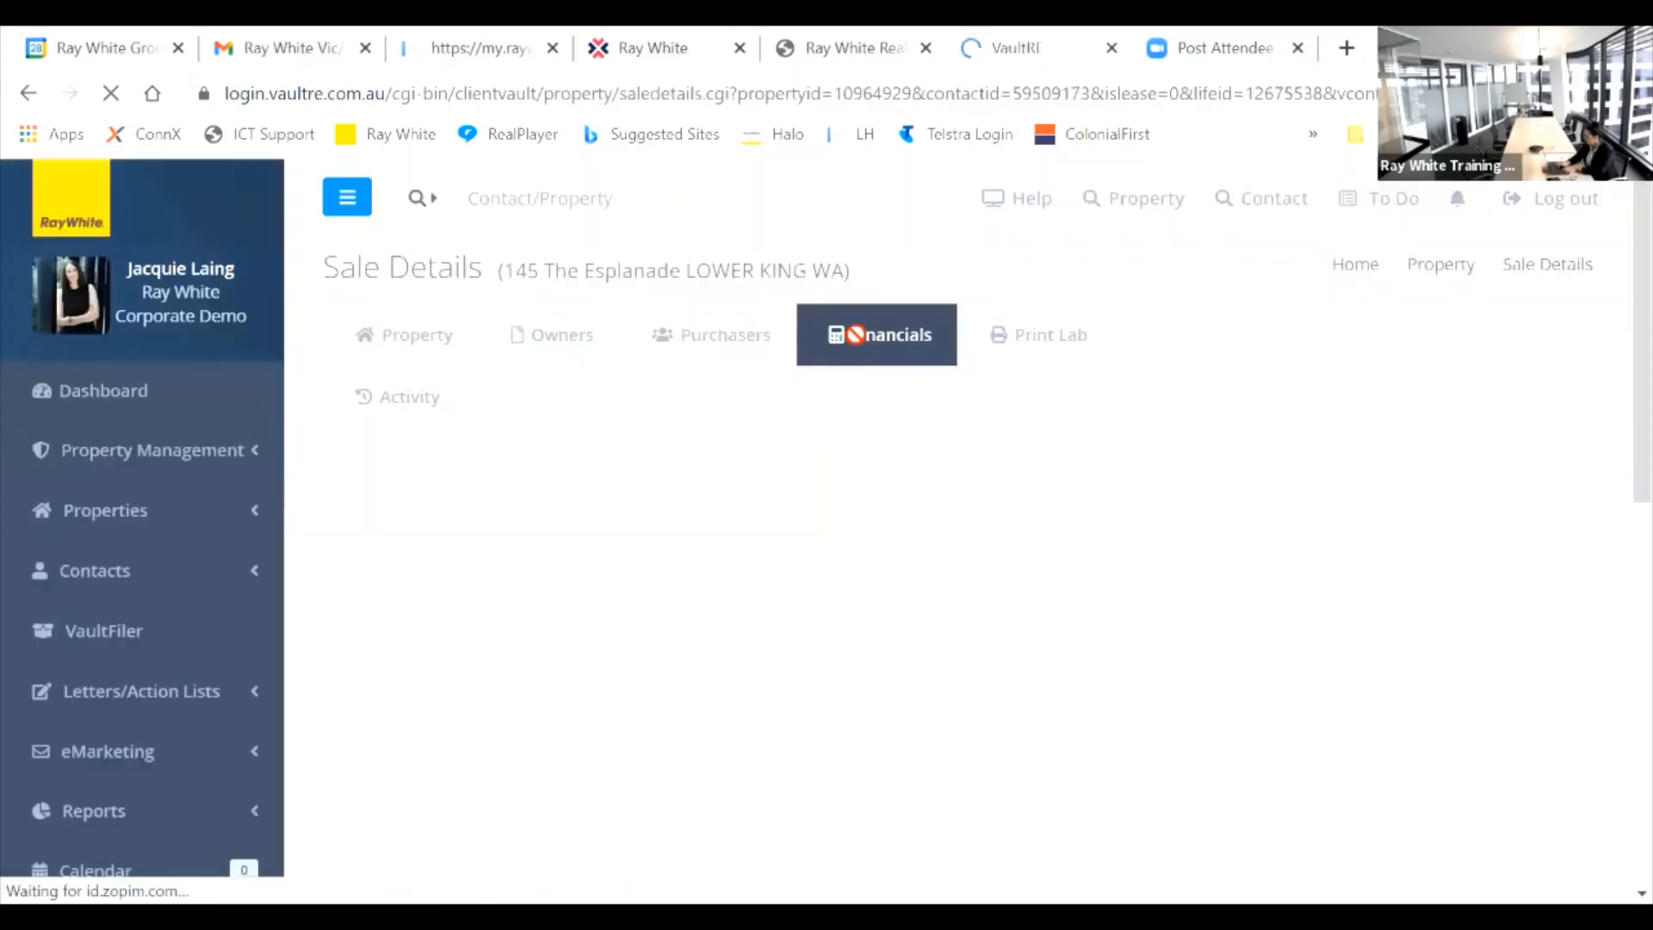
pyautogui.moveTo(452, 405); pyautogui.dragTo(1300, 426)
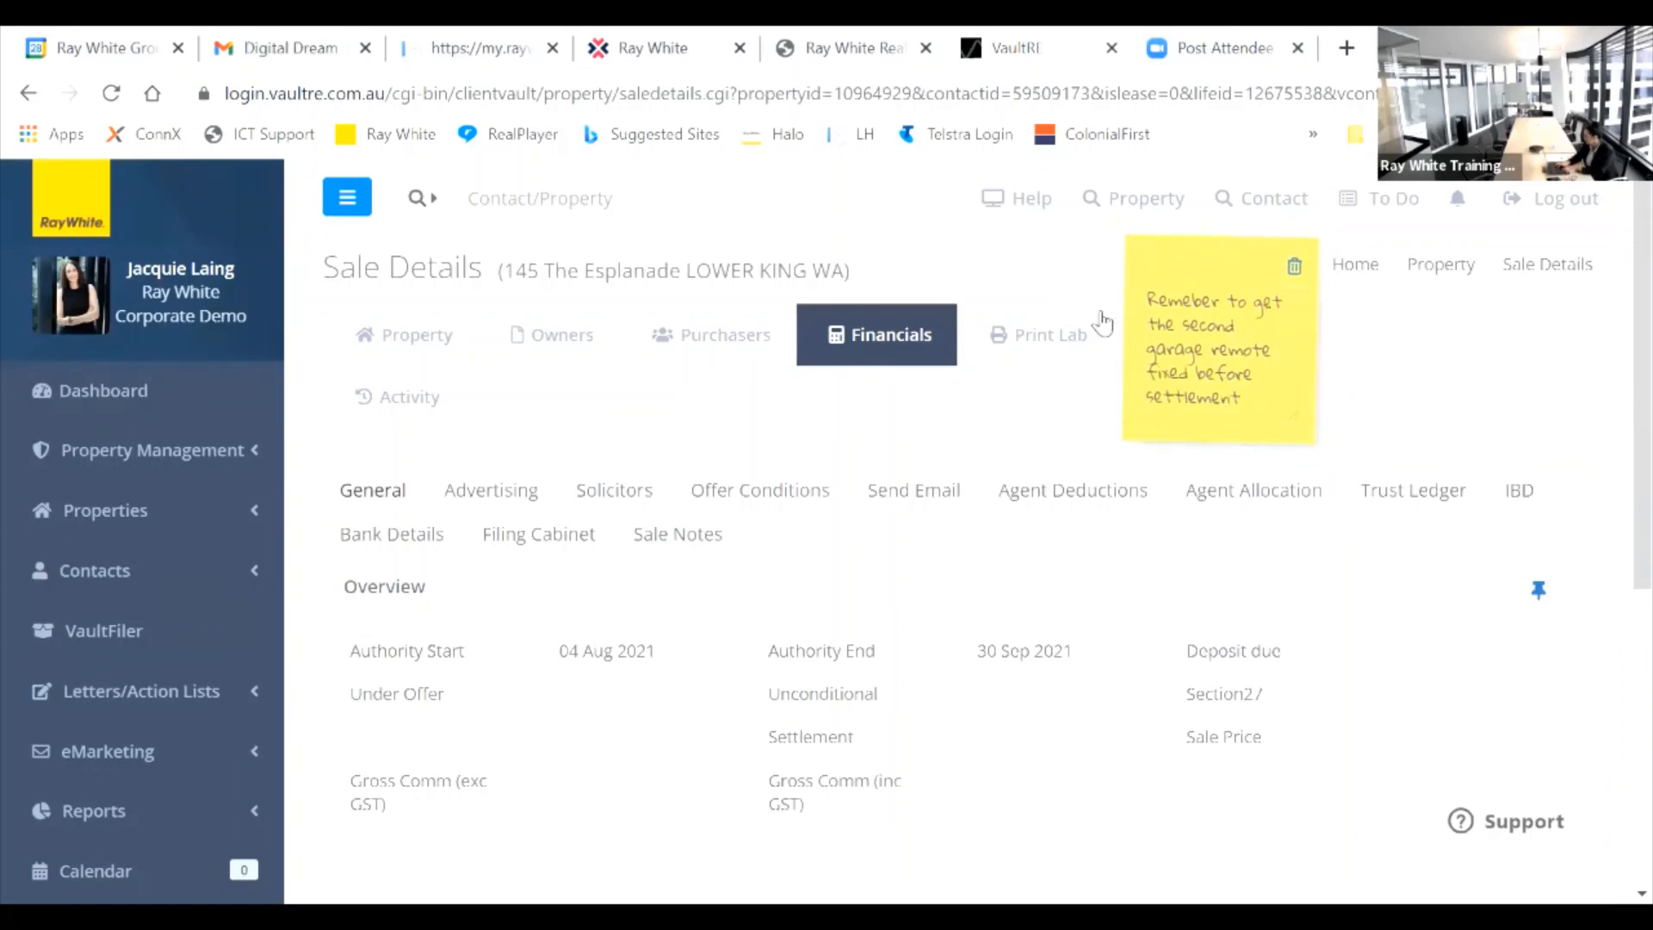